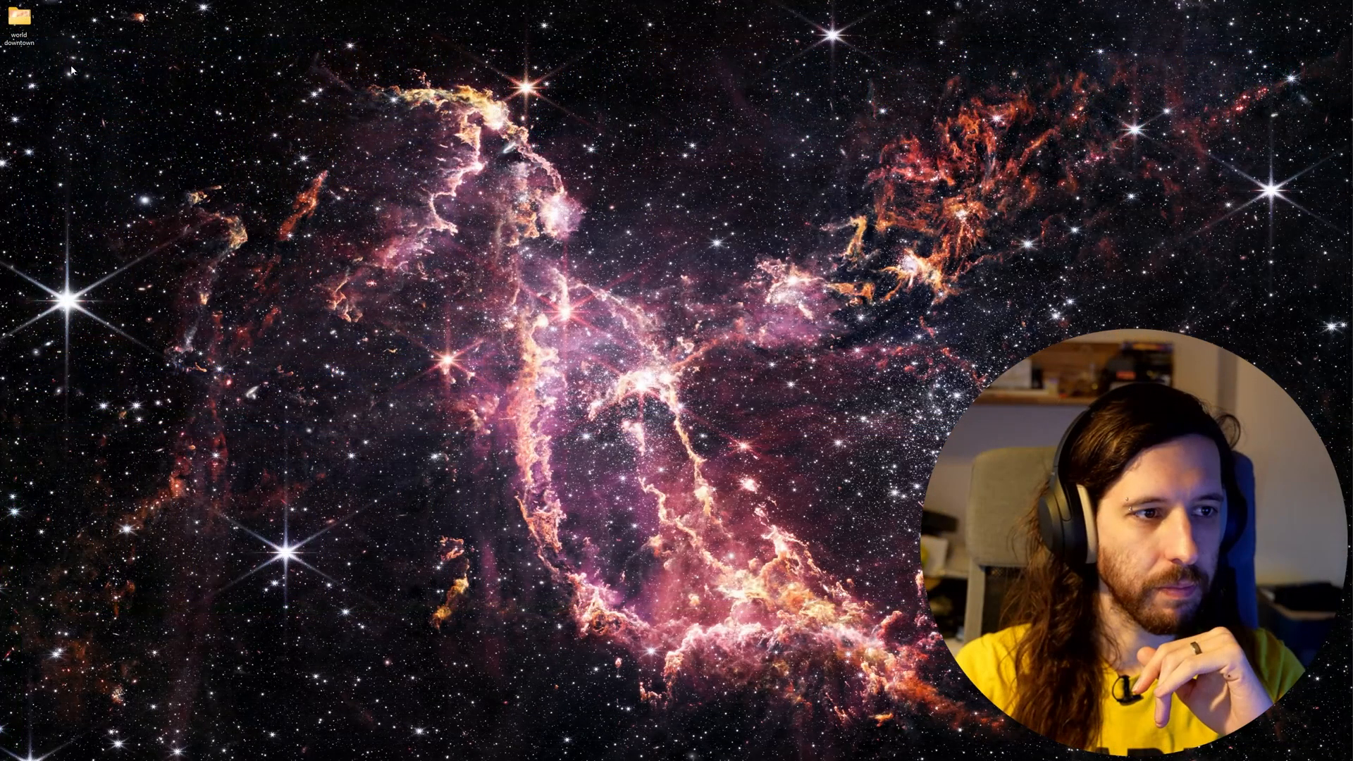
Open the world downtown folder and play World Downtown Headline News E01.mp4, moving its player window aside
double_click(19, 22)
double_click(818, 235)
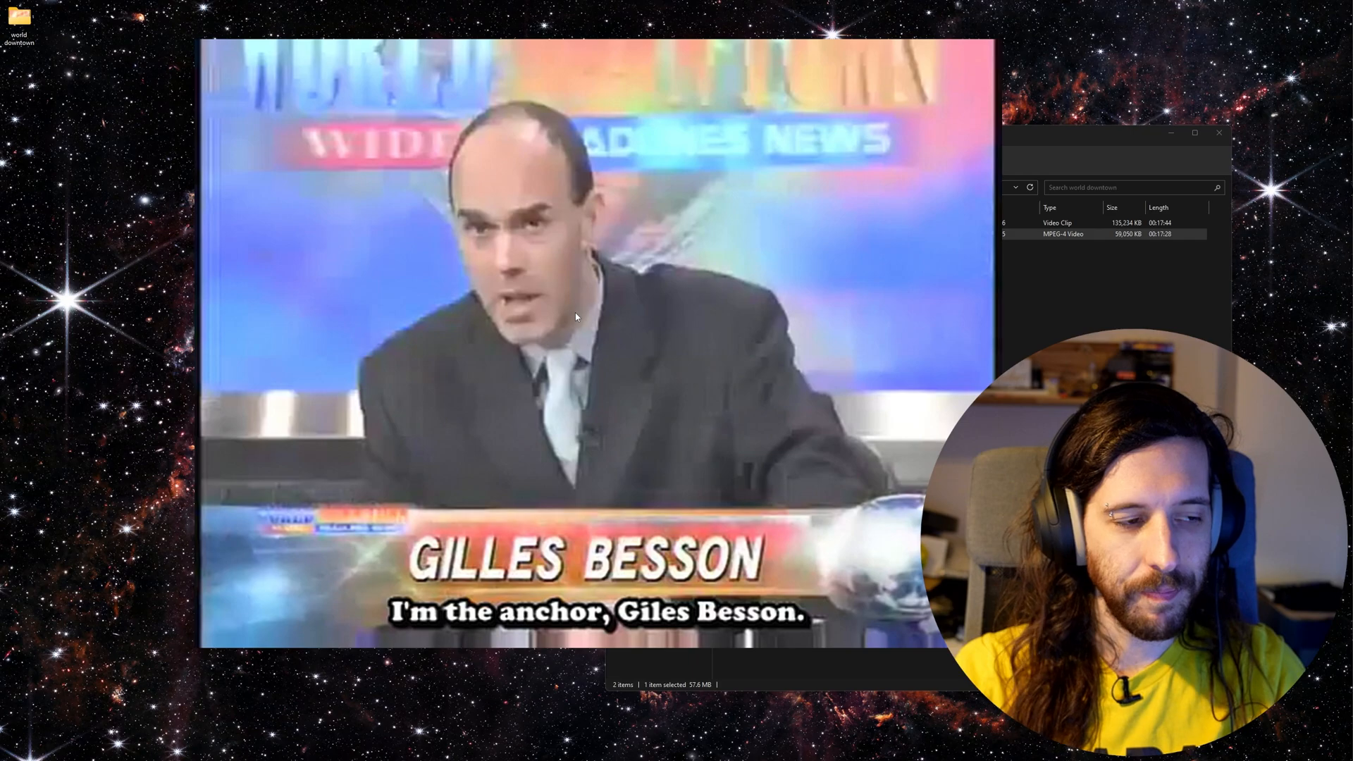
drag(575, 312, 524, 310)
drag(564, 366, 443, 426)
click(914, 334)
Play World Downtown (2004-04-13) #01 (Raw).avi beside the subtitled video to compare their picture, and close both players
double_click(763, 222)
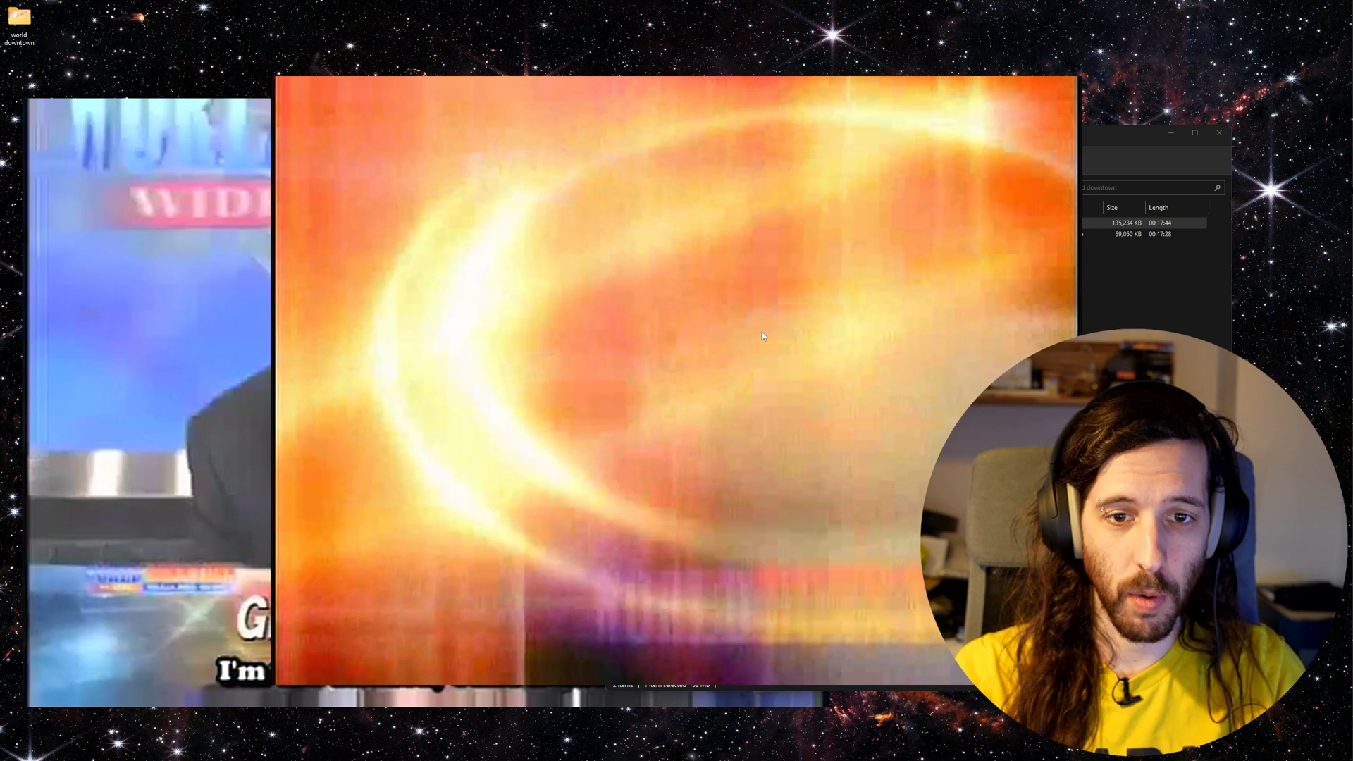
drag(763, 332, 936, 272)
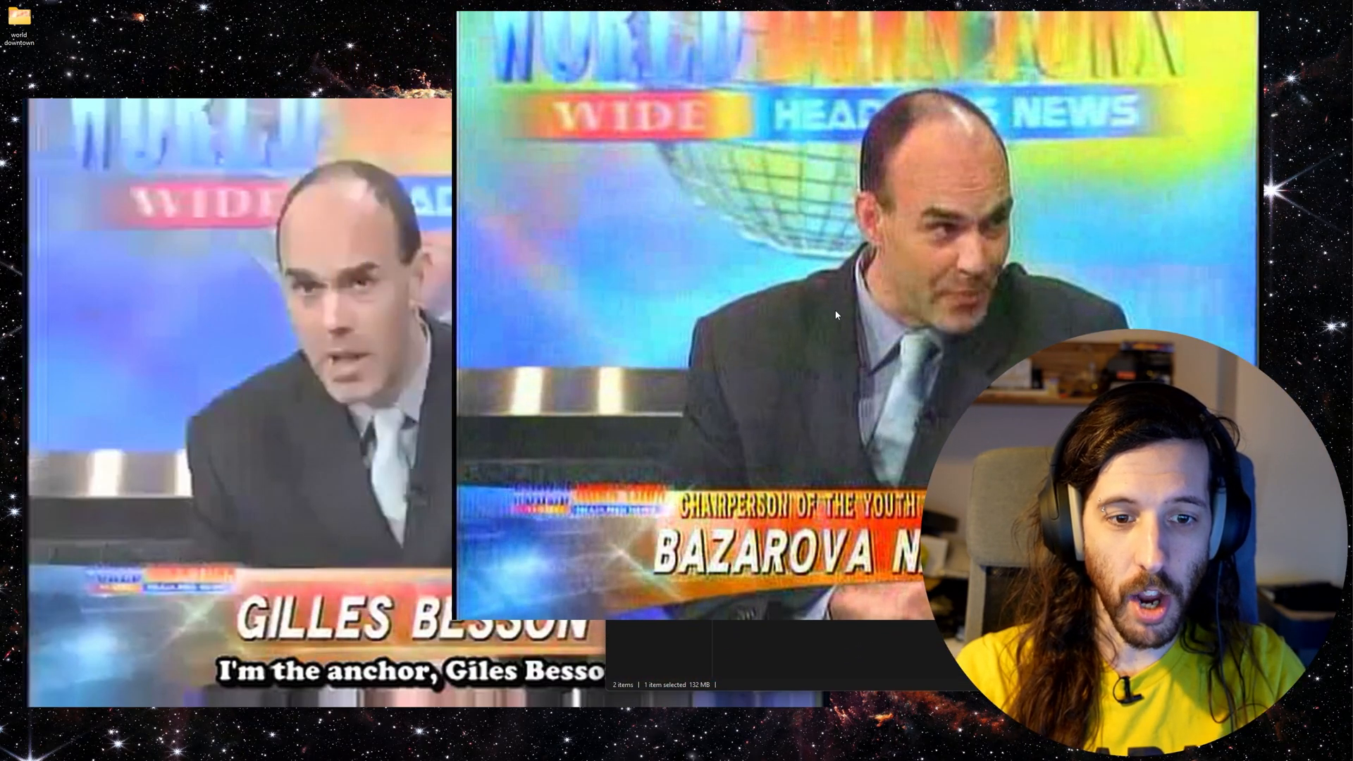
drag(936, 272, 951, 270)
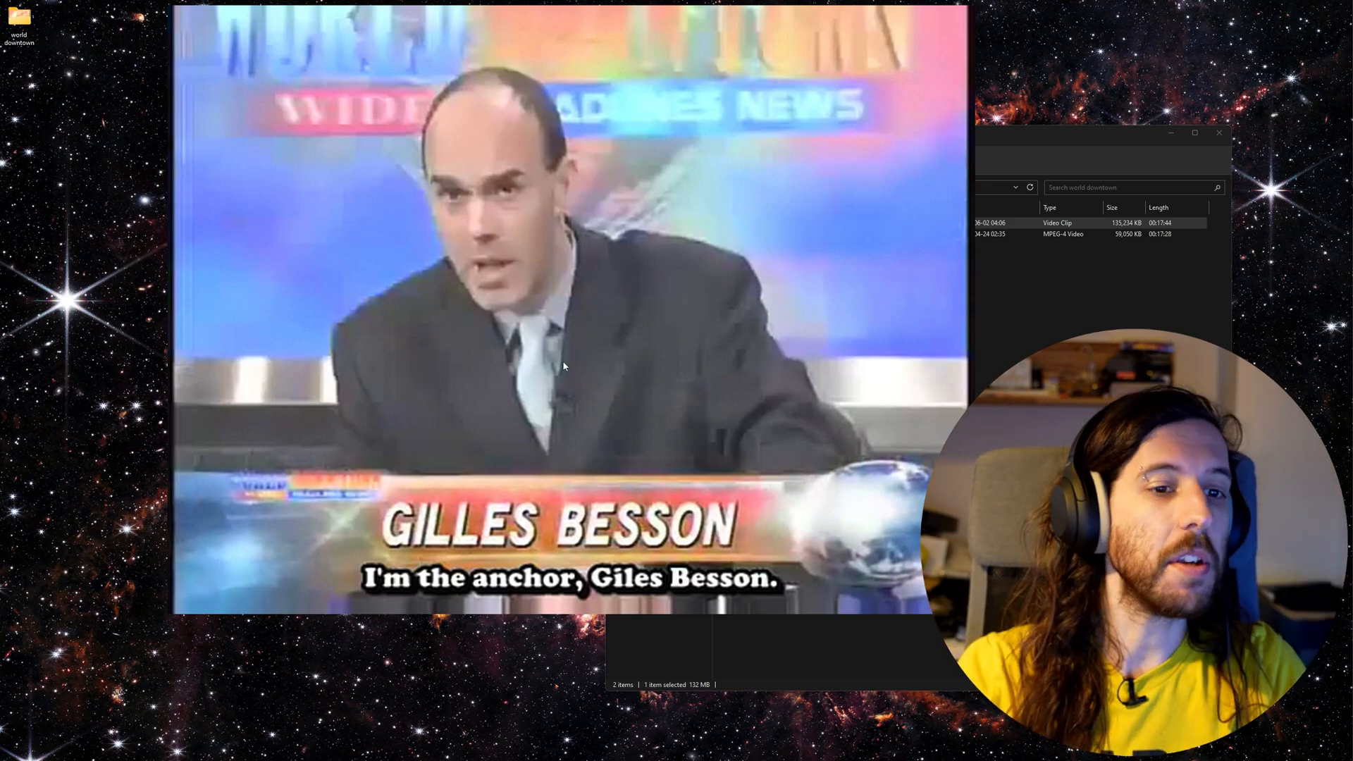
drag(497, 425, 540, 464)
key(alt+F4)
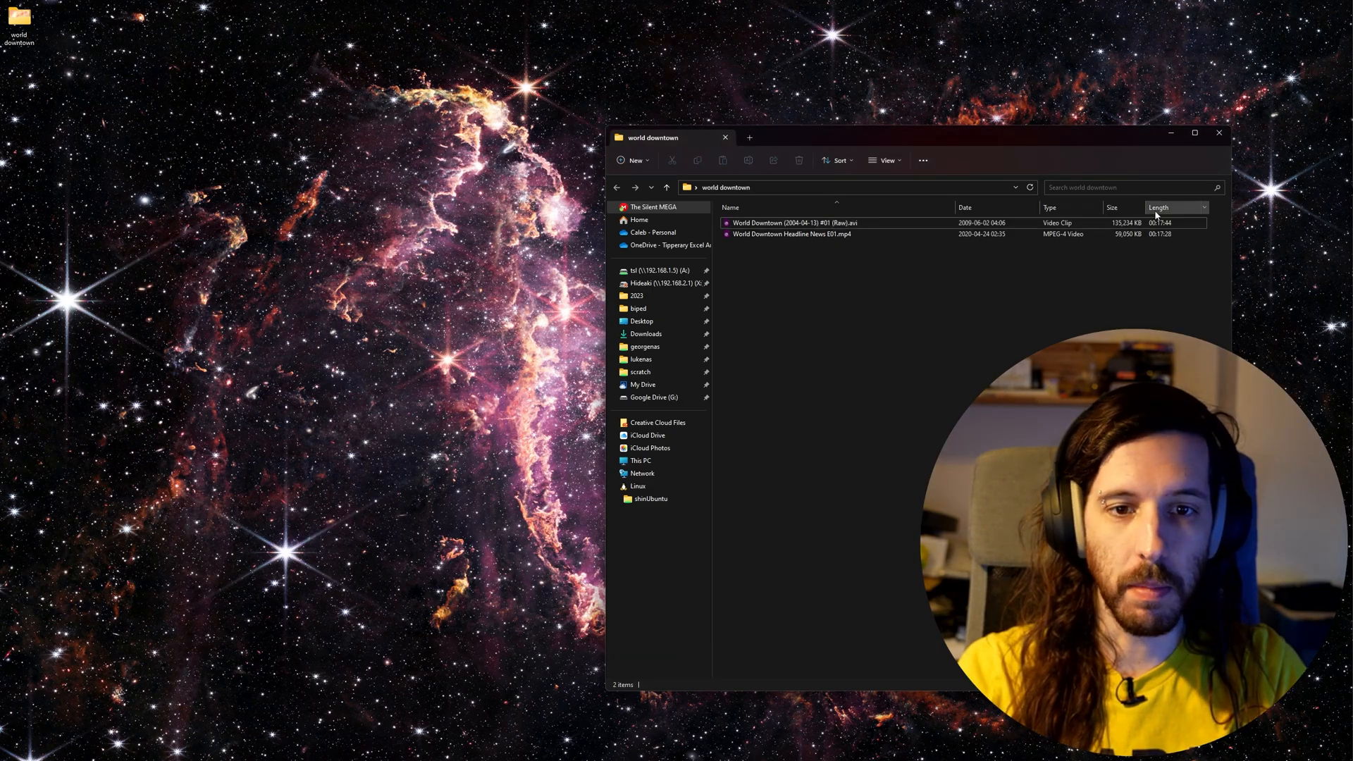
Launch Aegisub and load World Downtown Headline News E01.mp4 from the folder into it
key(alt+space)
text(aeg)
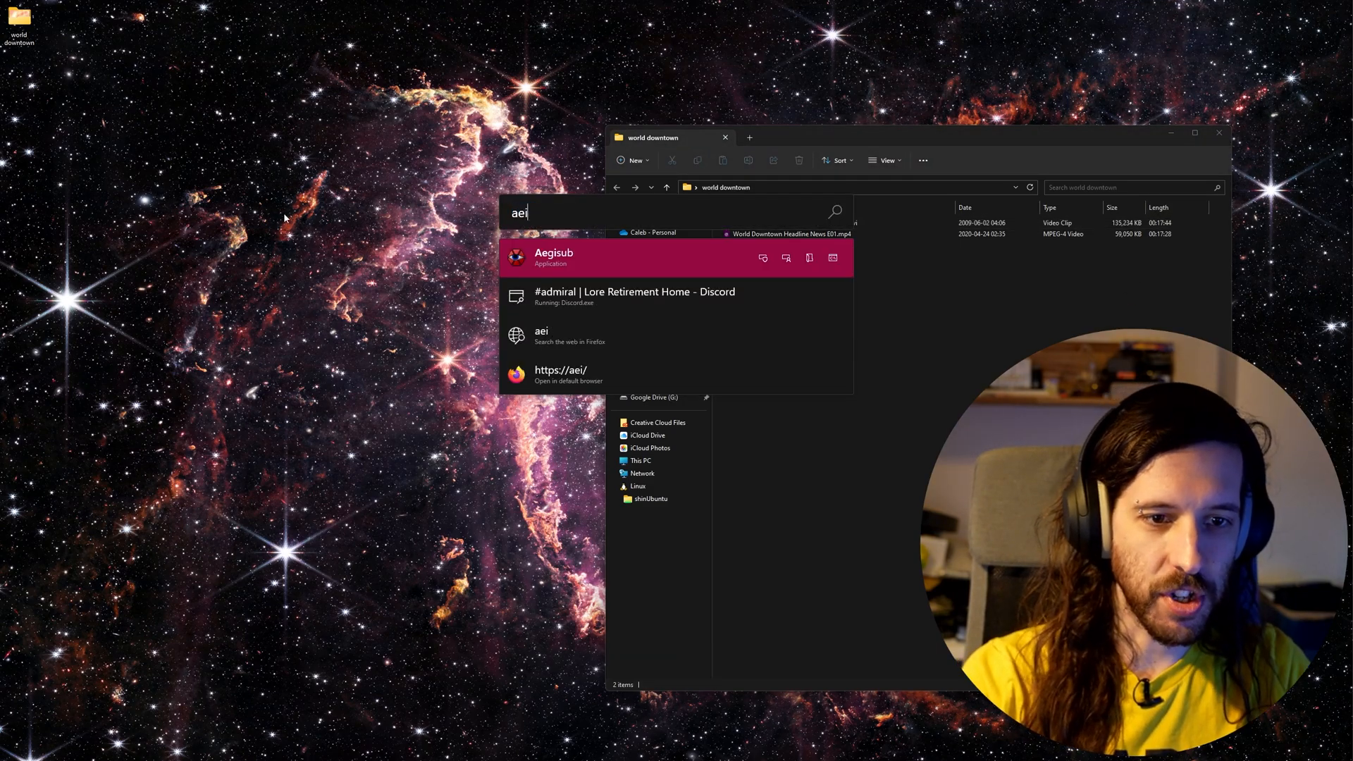
key(Return)
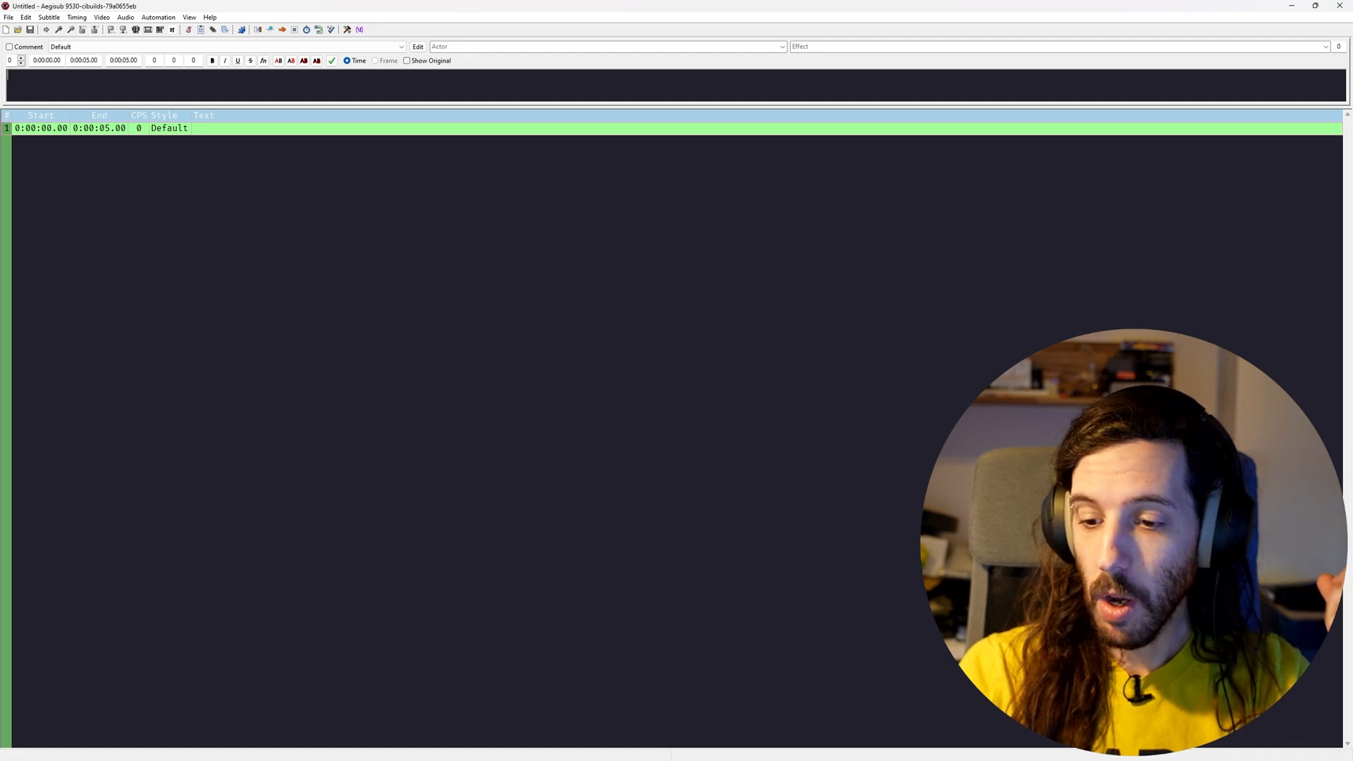
key(alt+Tab)
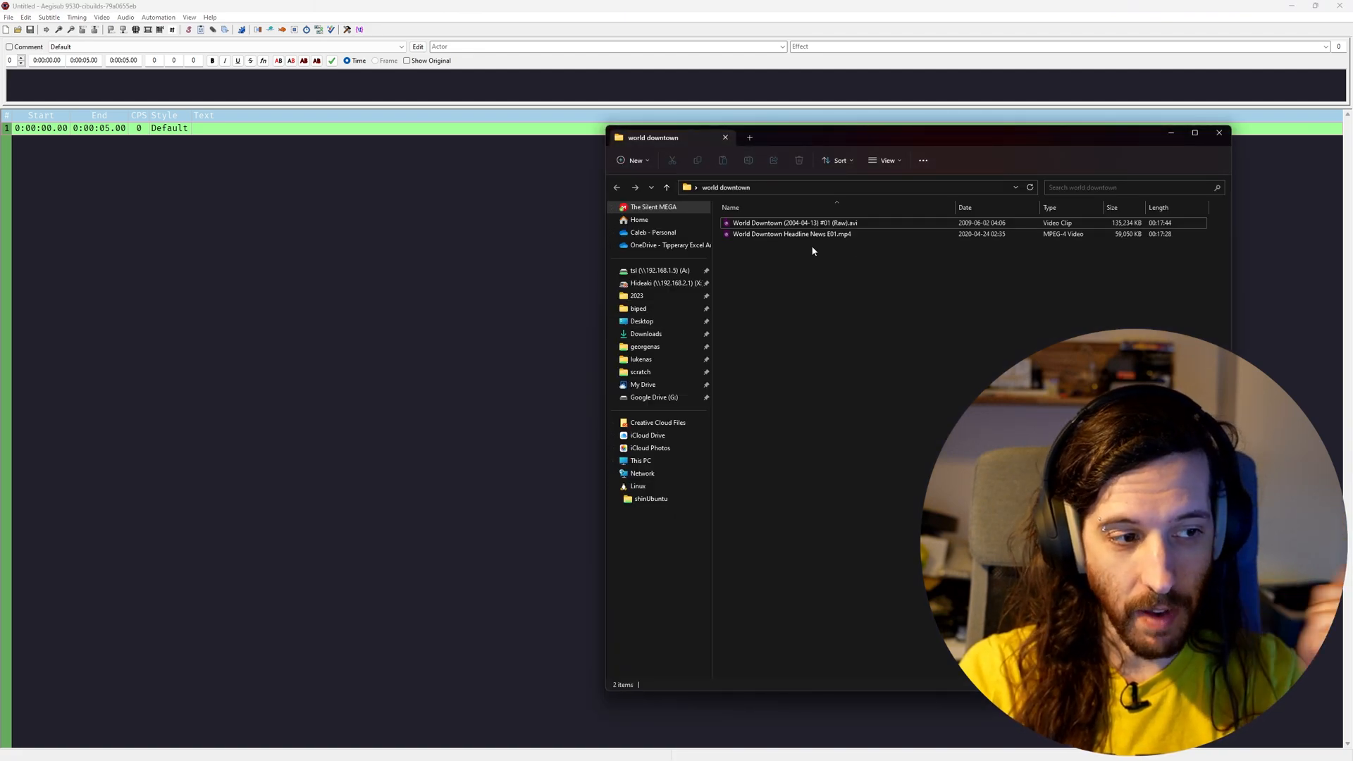
drag(797, 240, 361, 299)
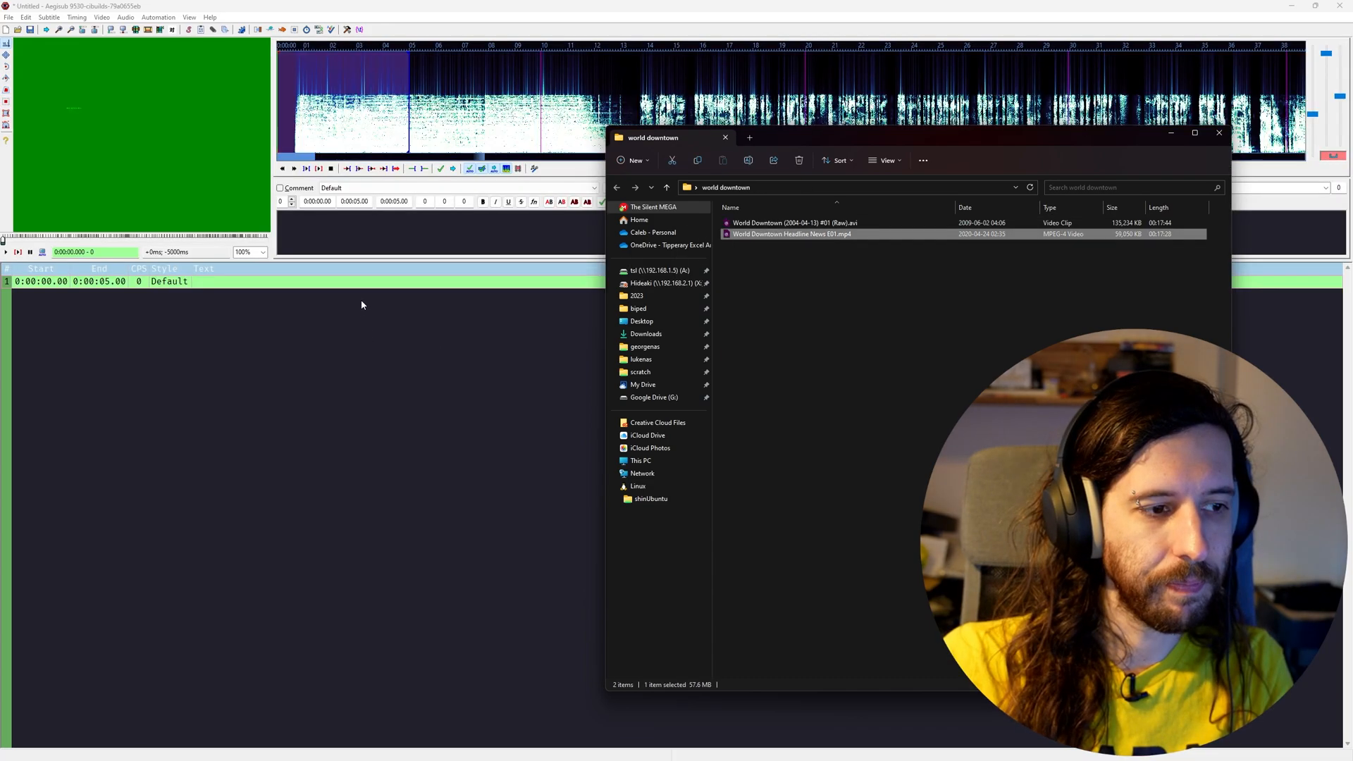
Enter "Subbed by flydaychinatown" as the text of the first subtitle line
click(281, 330)
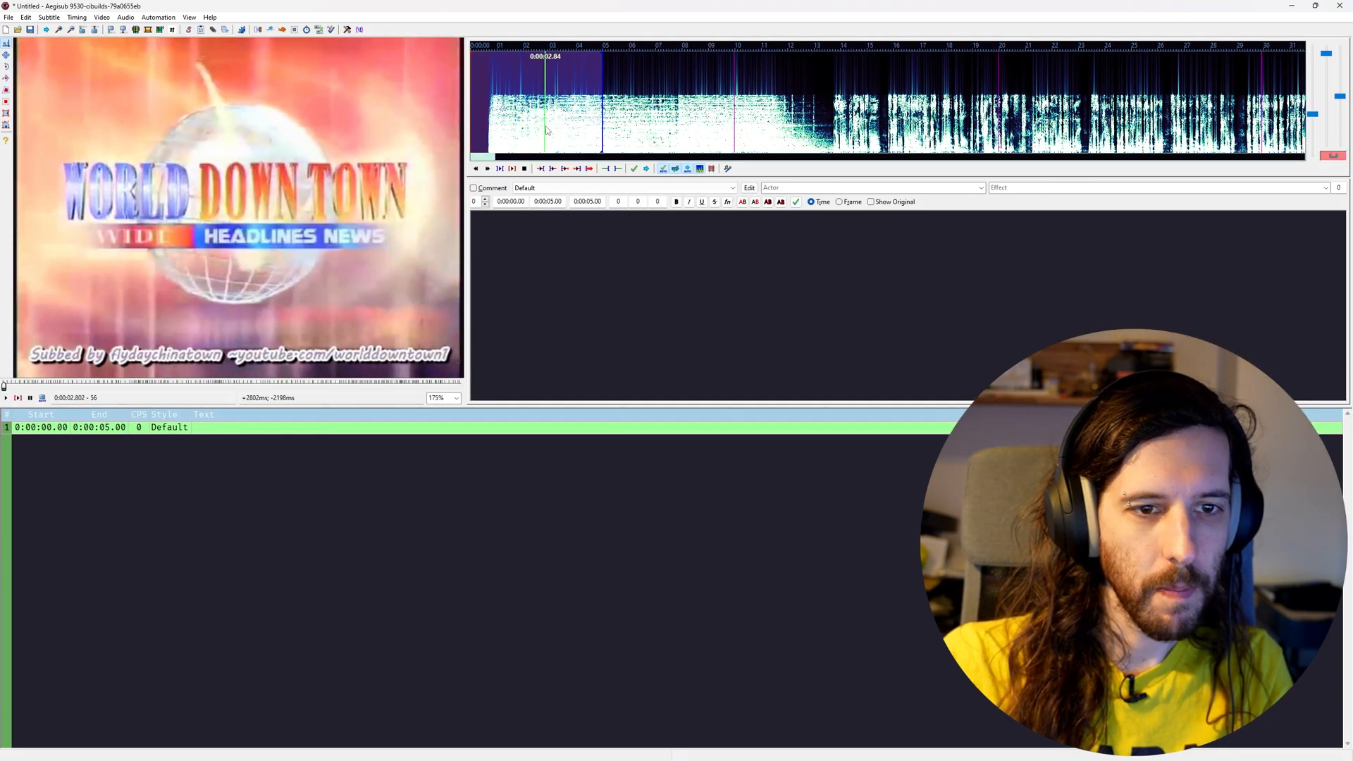
click(623, 348)
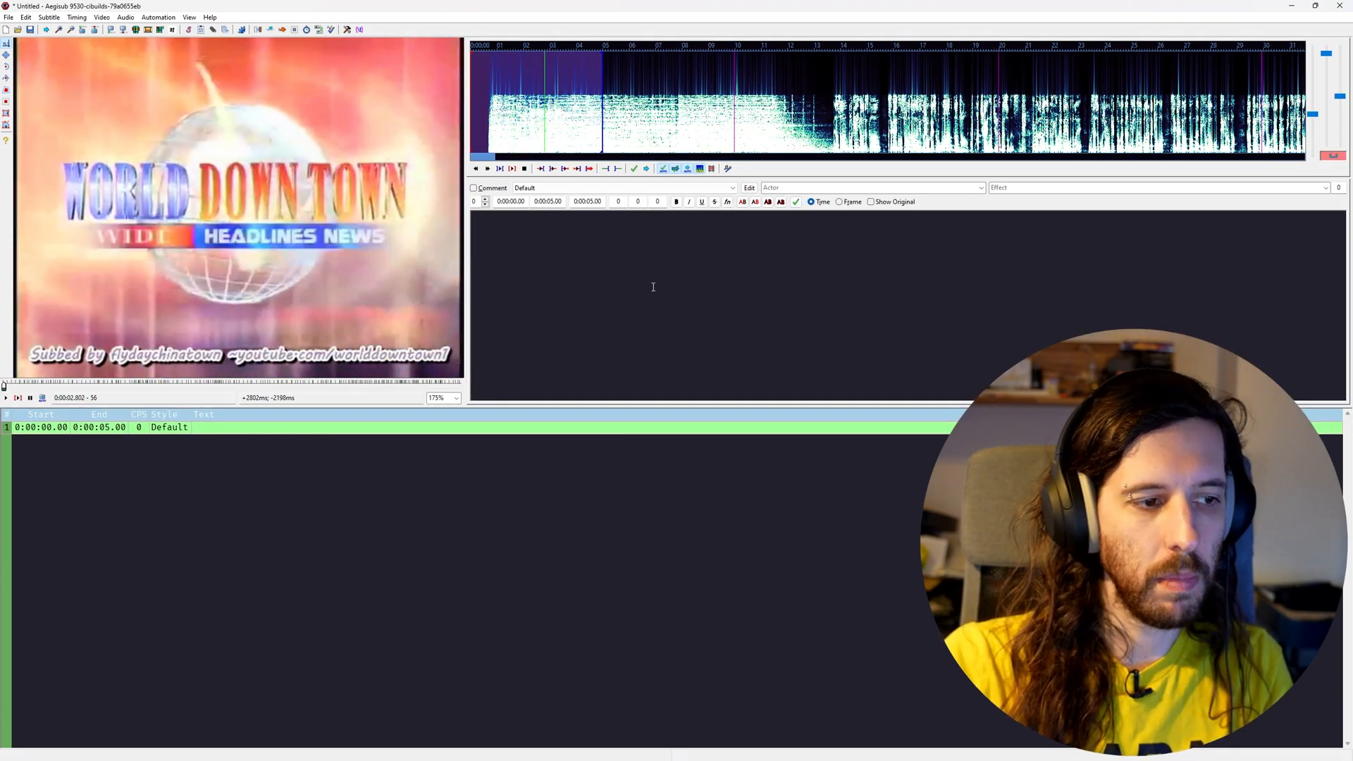
text(Subbed by flydaychinatown)
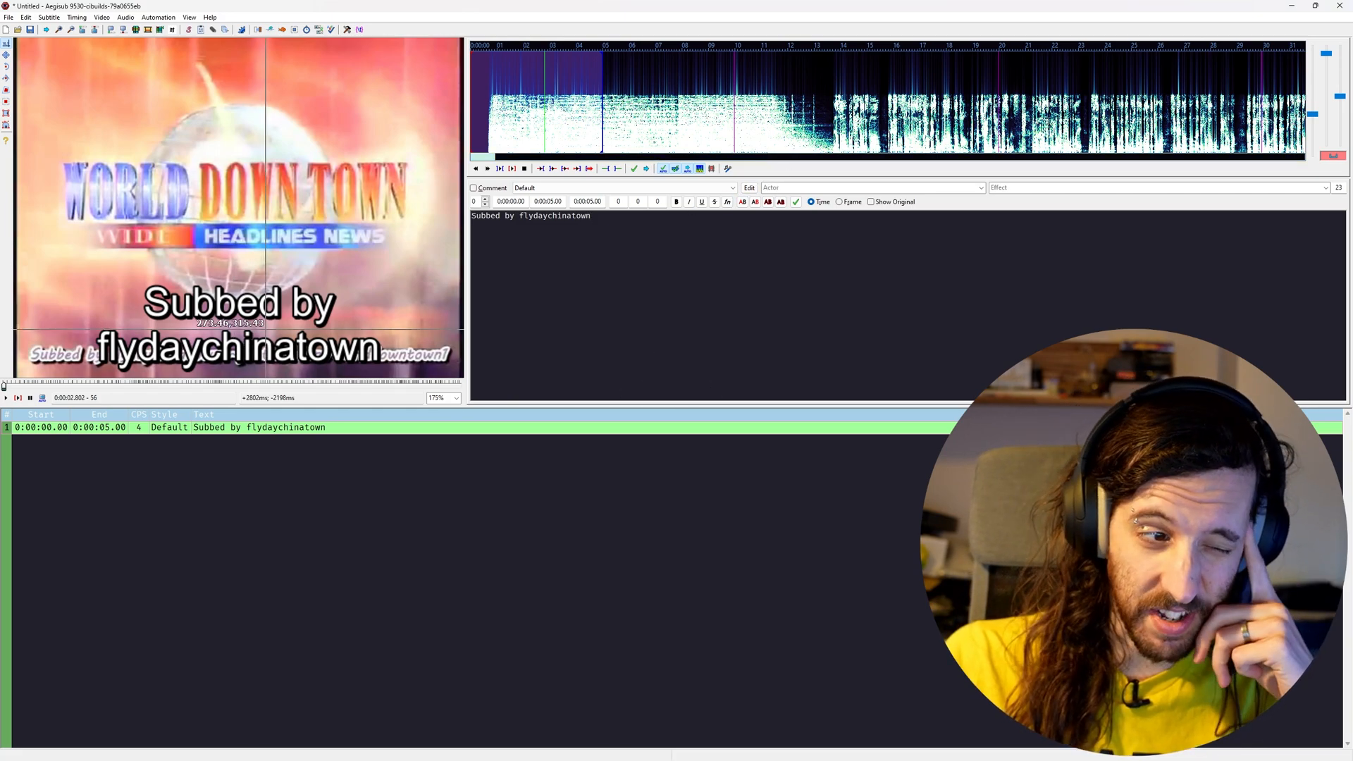
Make the Default subtitle style bold with a vertical margin of 15 and apply it
click(749, 187)
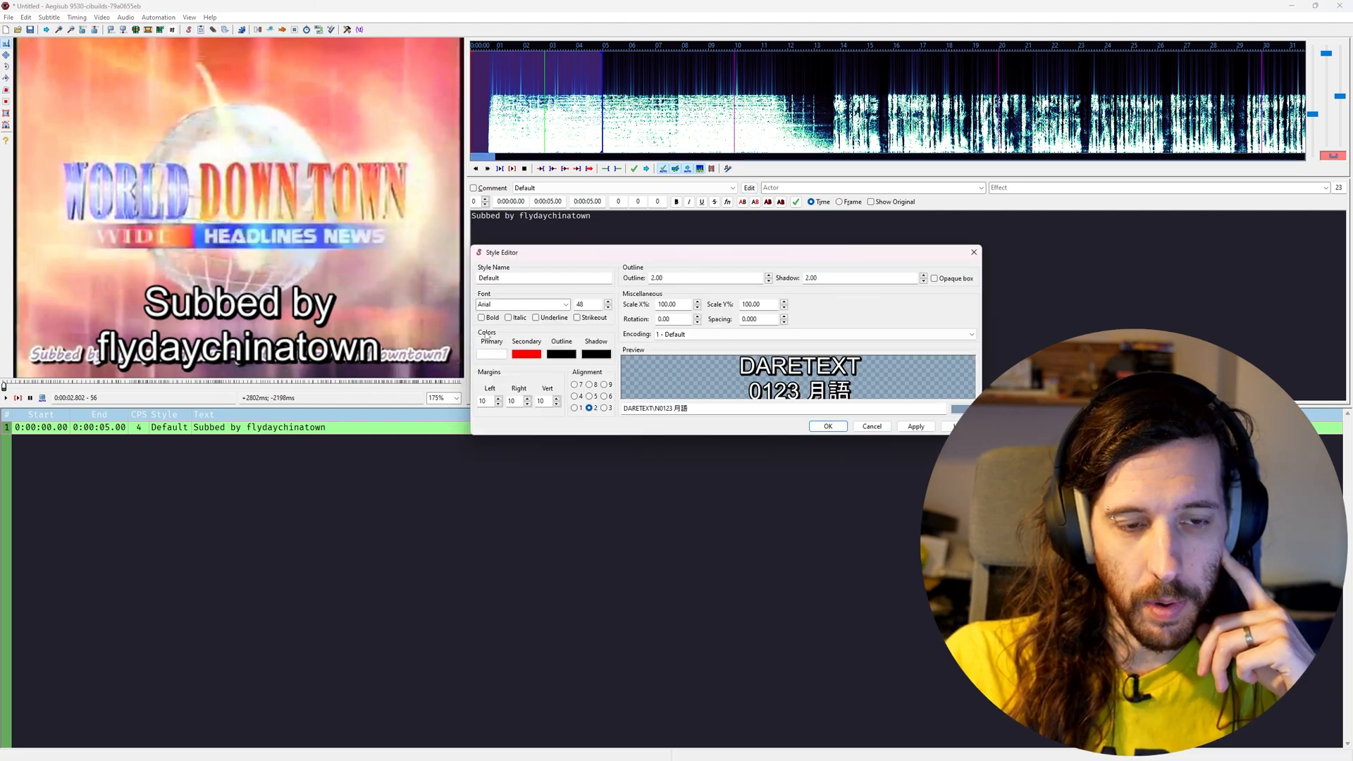
click(481, 318)
double_click(550, 400)
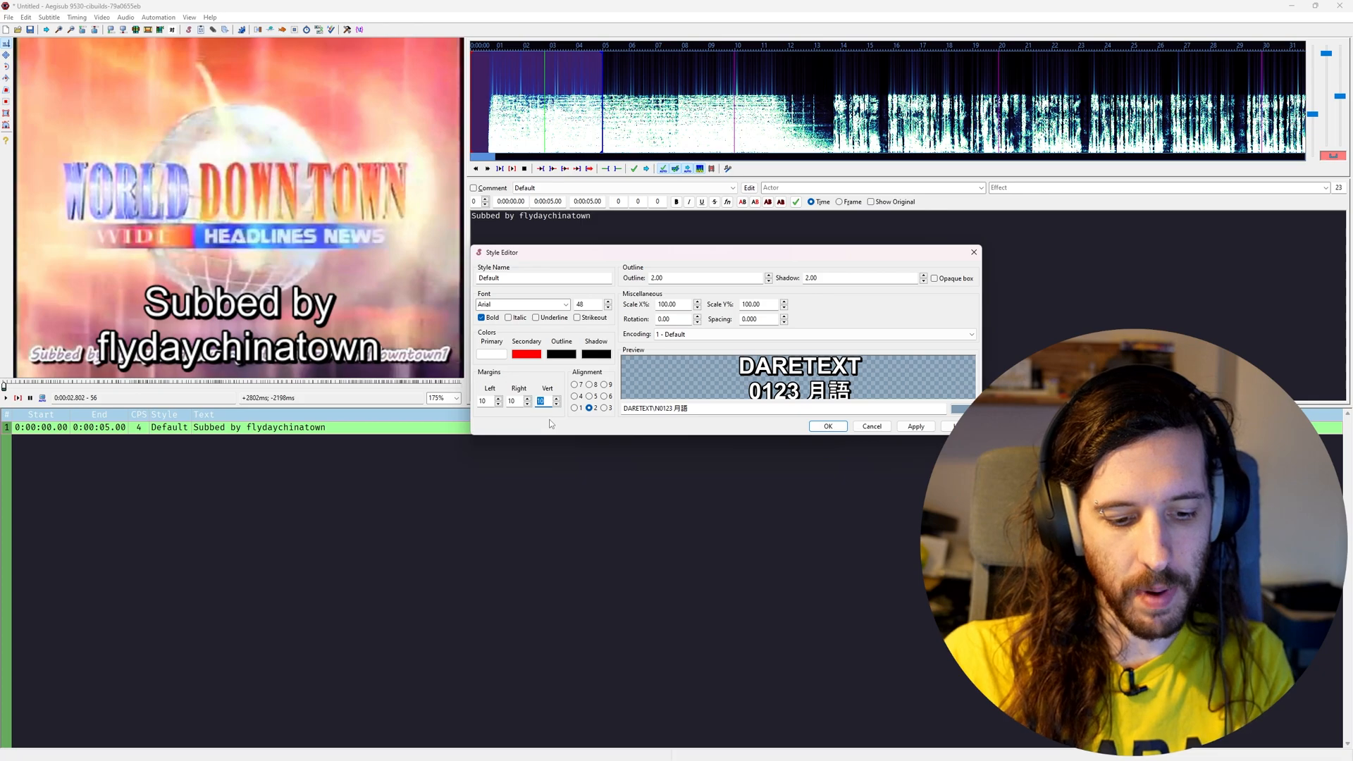
text(15)
click(905, 431)
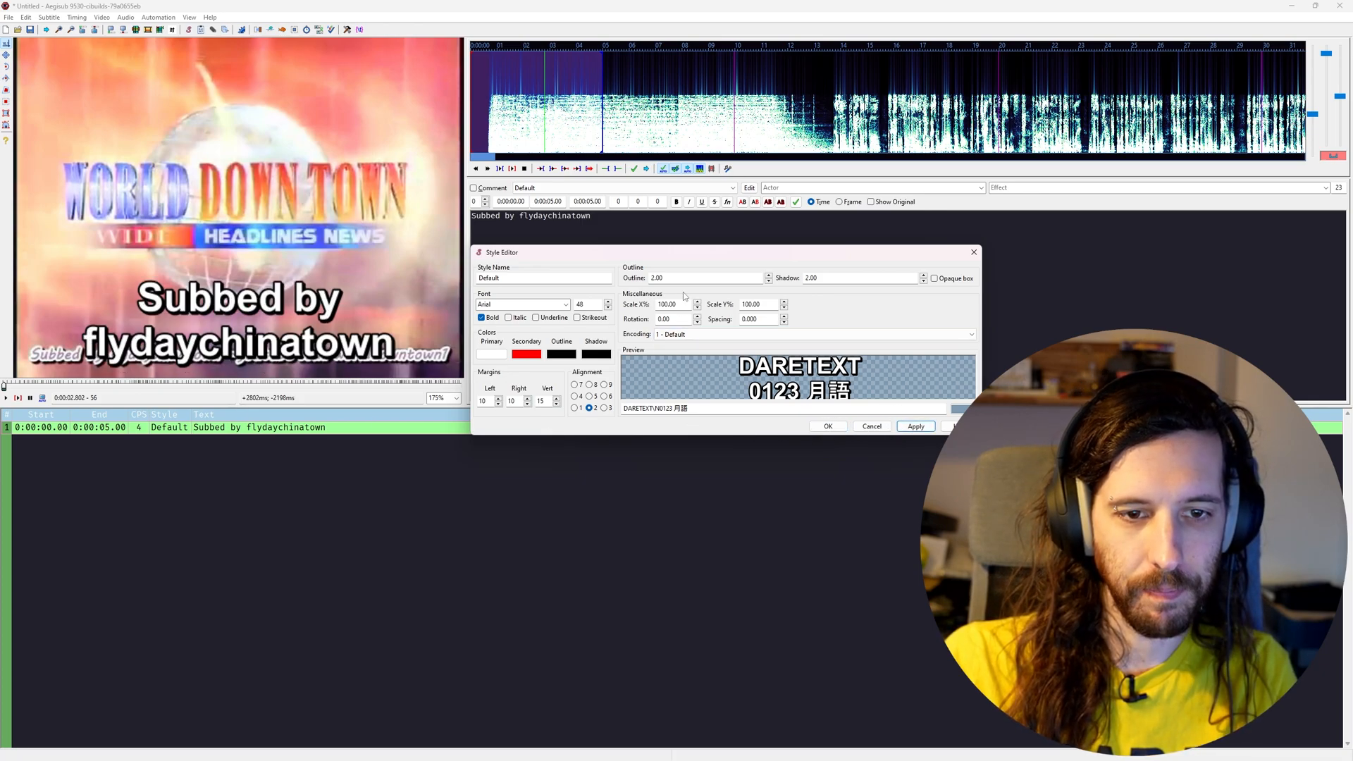
Set the Default style's font size to 20, trying 22 for comparison, and accept the style
double_click(580, 305)
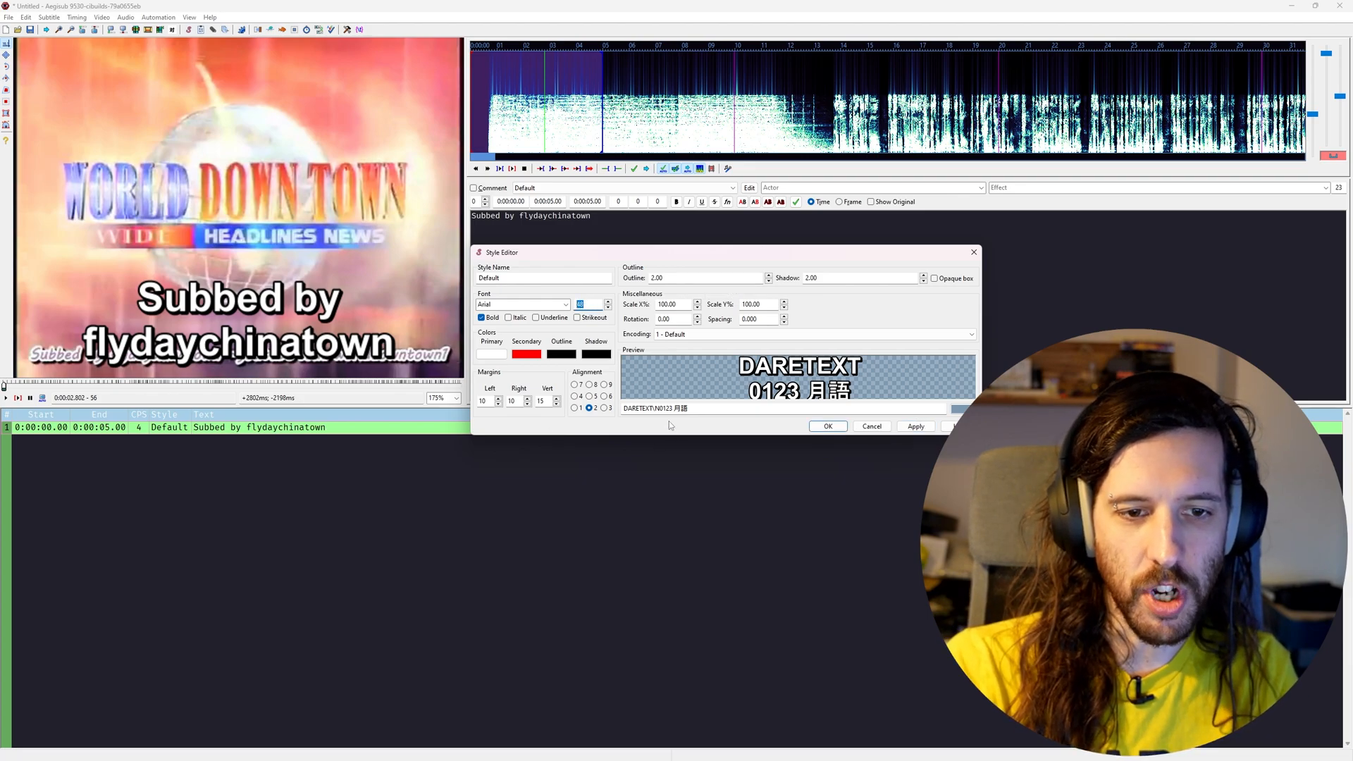
text(20)
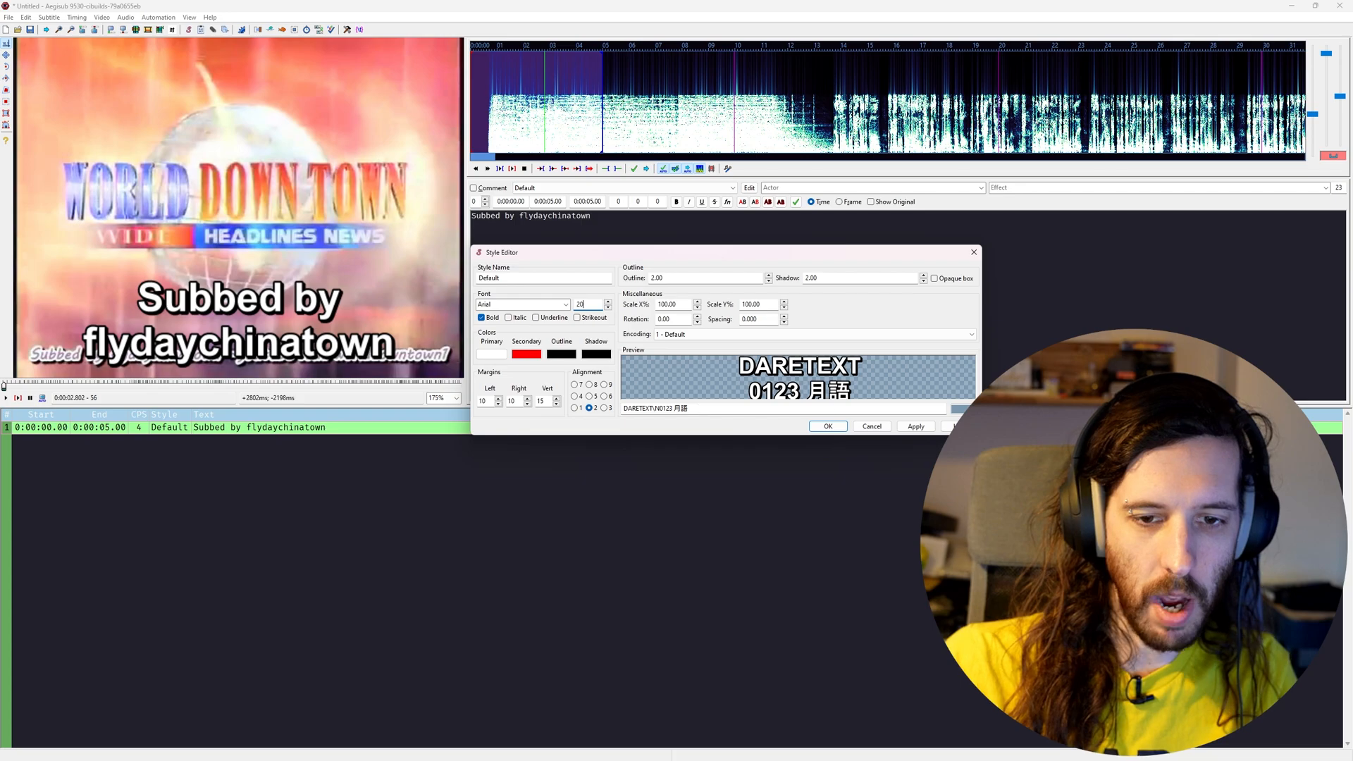
click(902, 429)
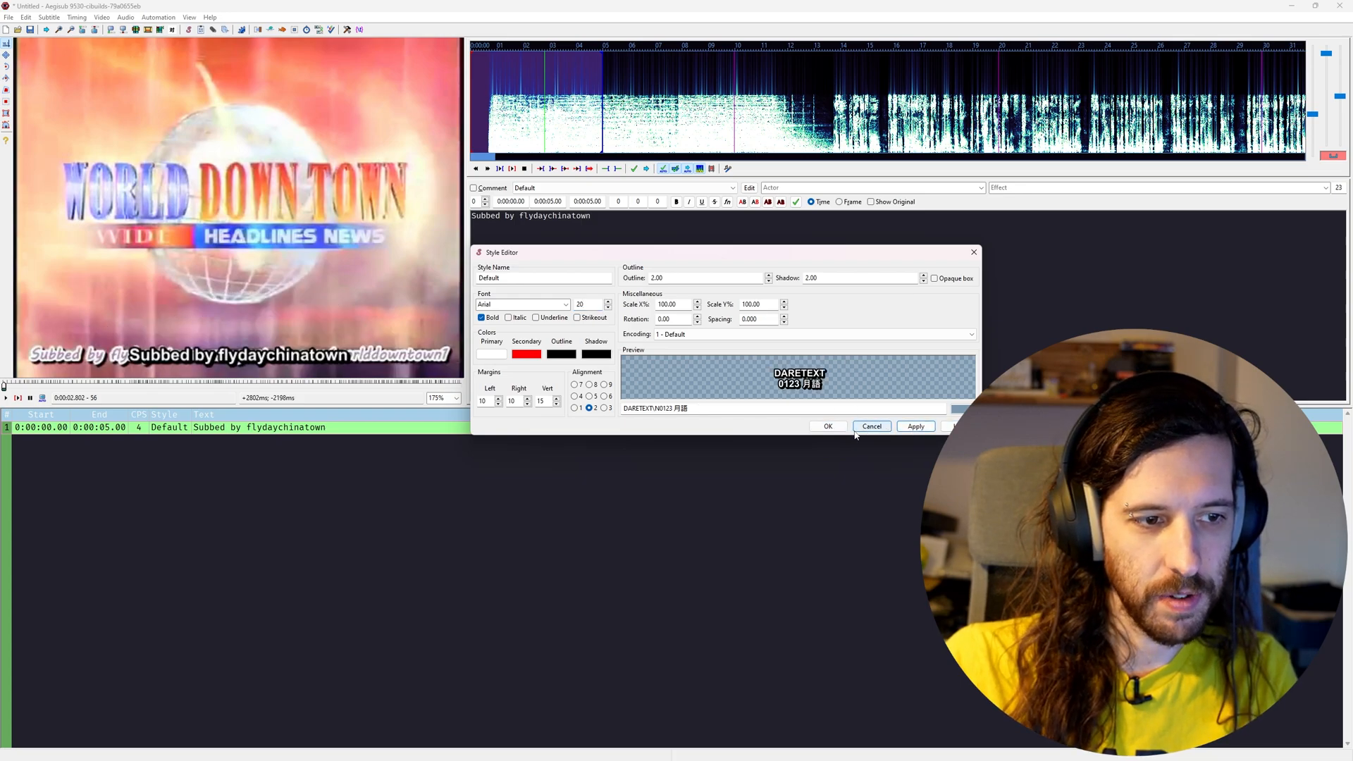
double_click(607, 301)
click(909, 428)
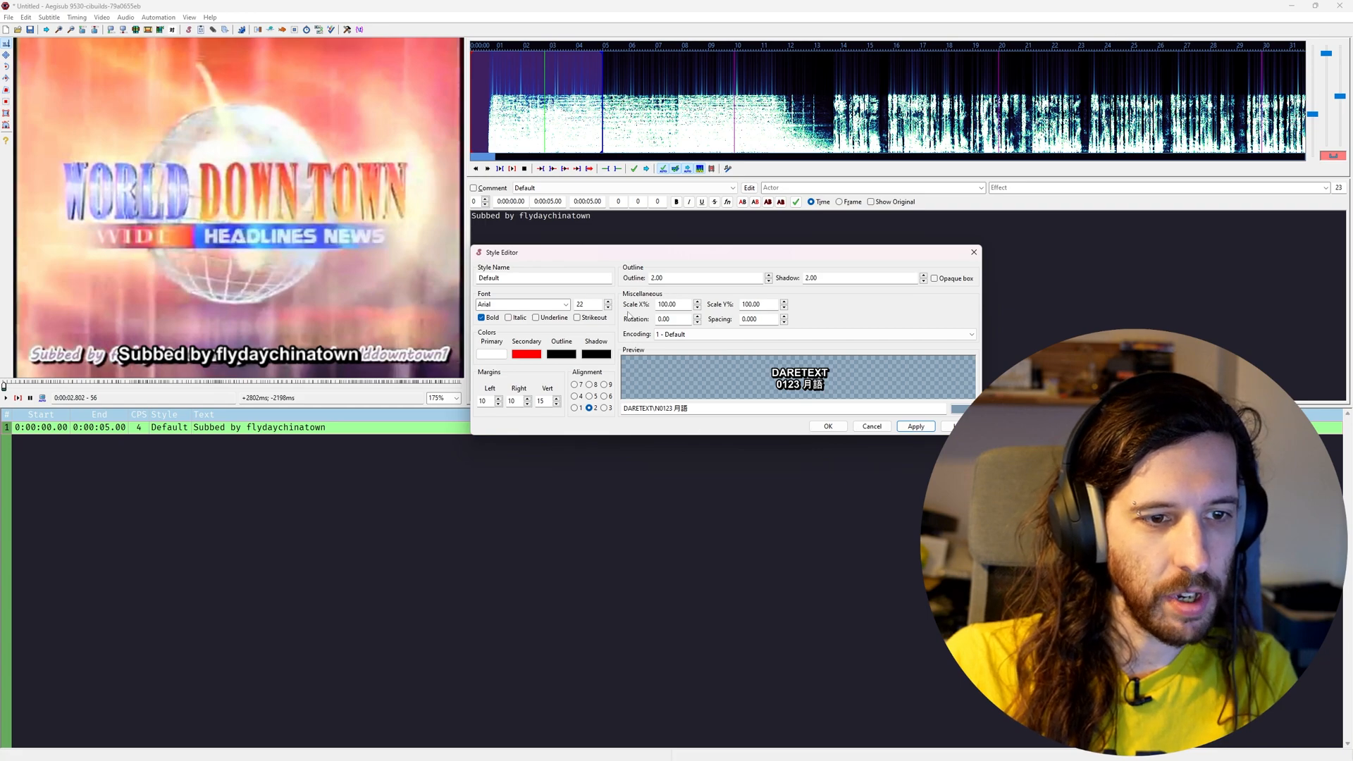
double_click(602, 305)
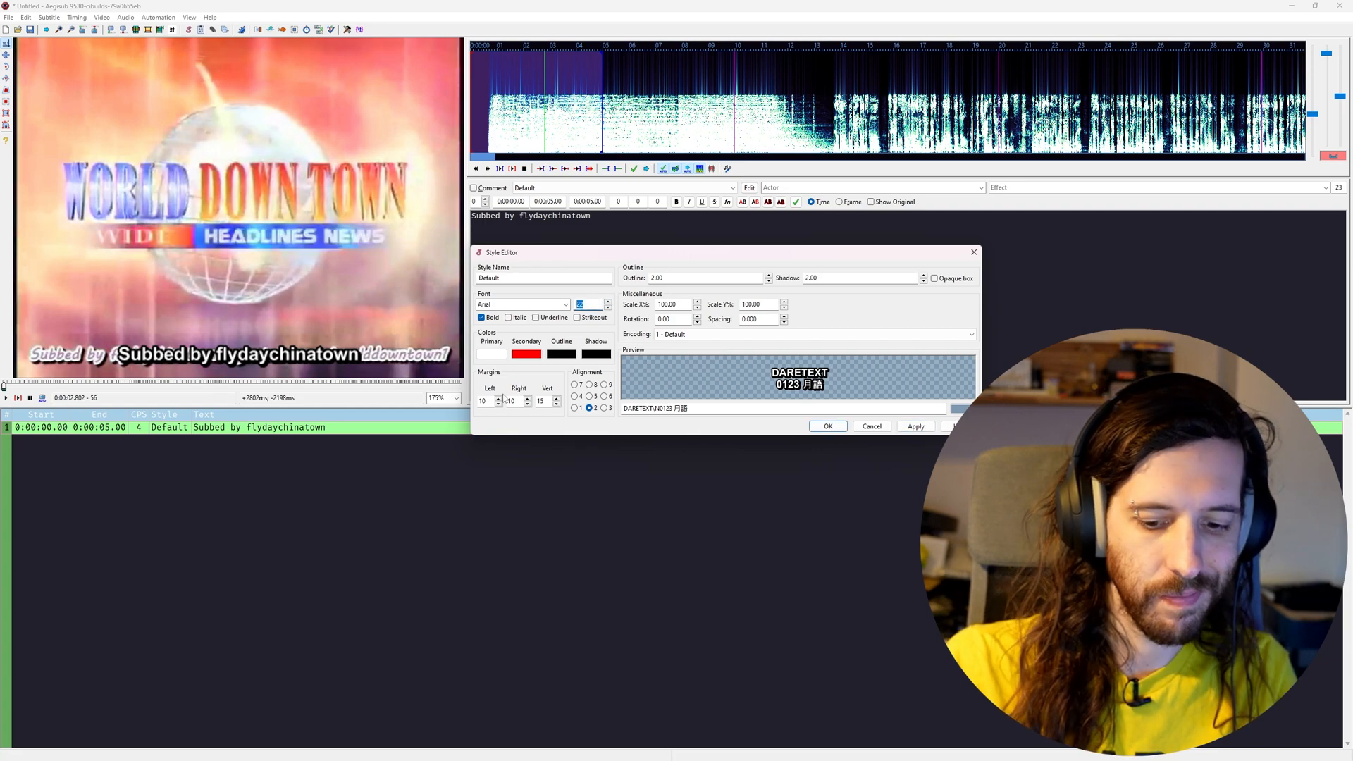
click(914, 428)
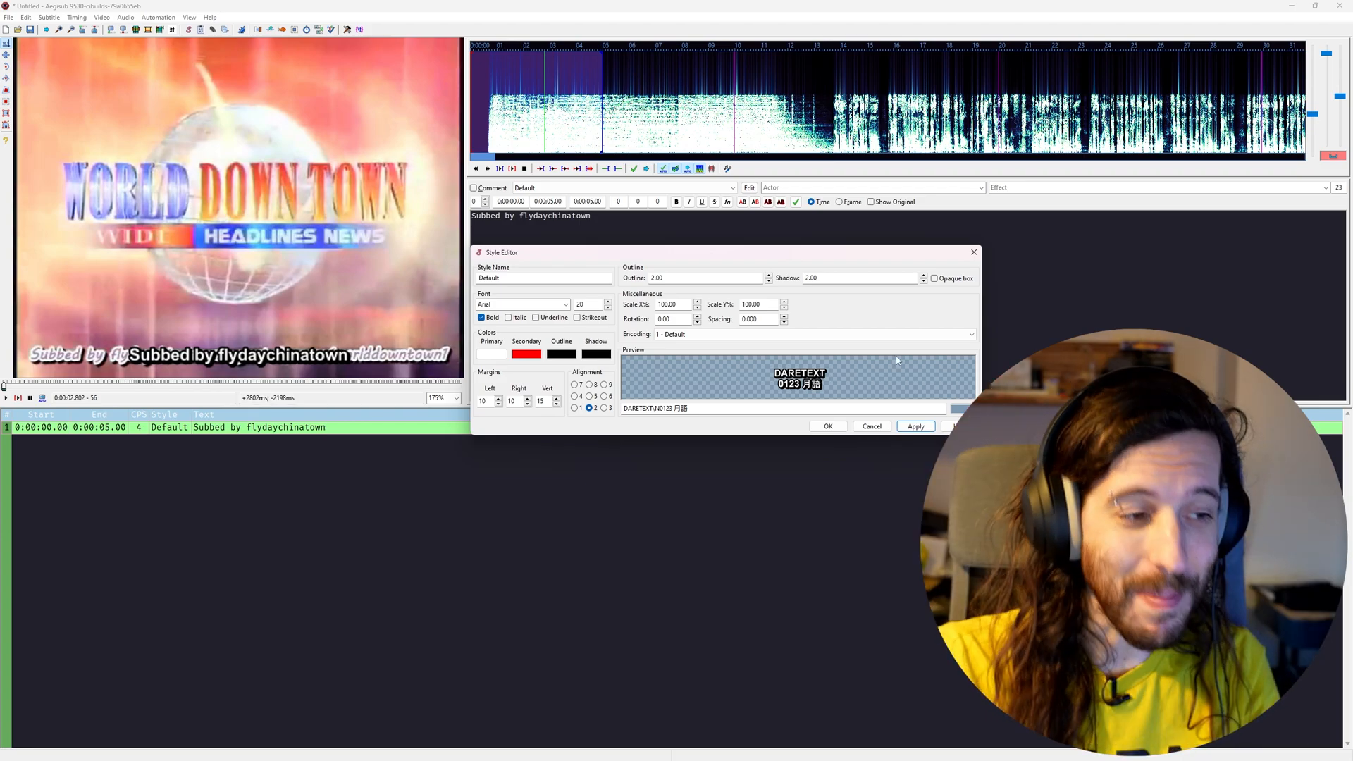
click(828, 426)
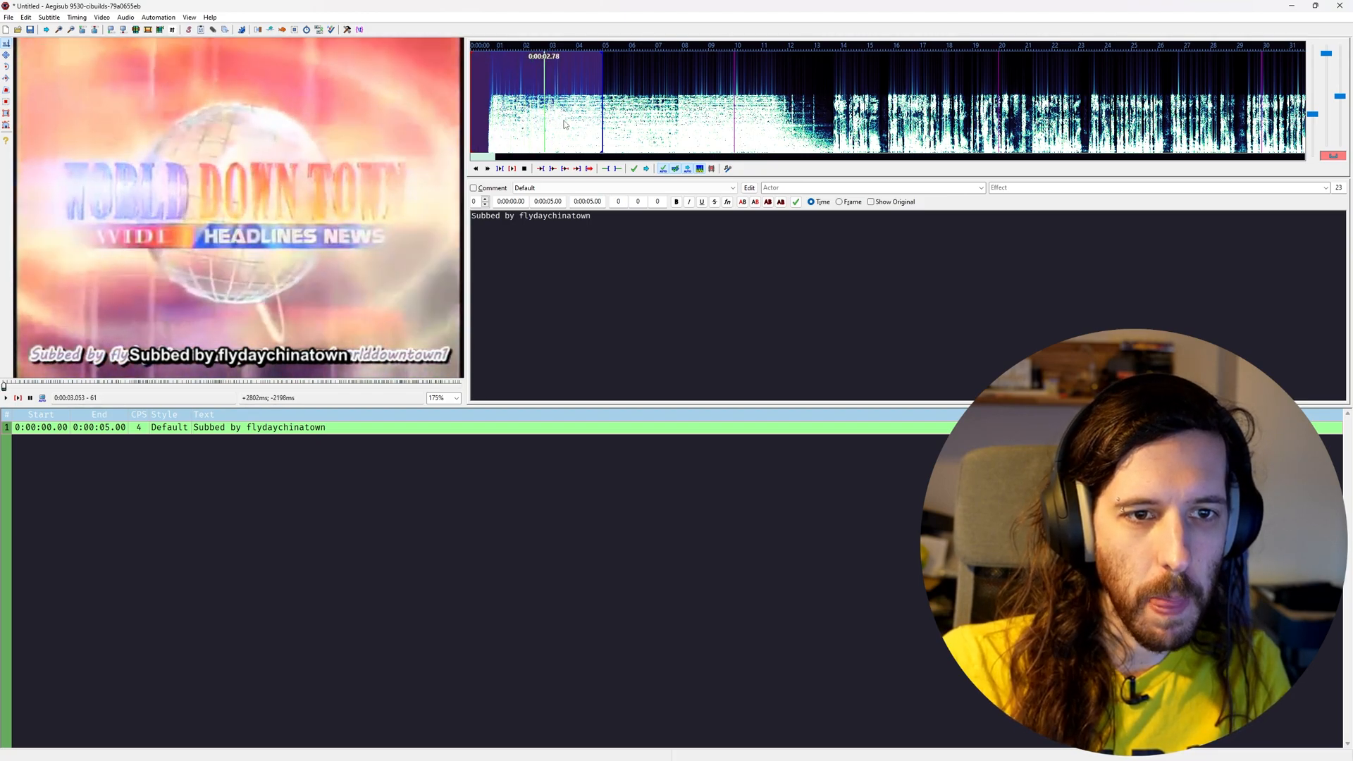
Time the first subtitle line to the original burned-in credit, starting at 0:00:00.28 and ending at 0:00:12.14
middle_click(477, 126)
middle_click(479, 134)
key(Left)
key(Left)
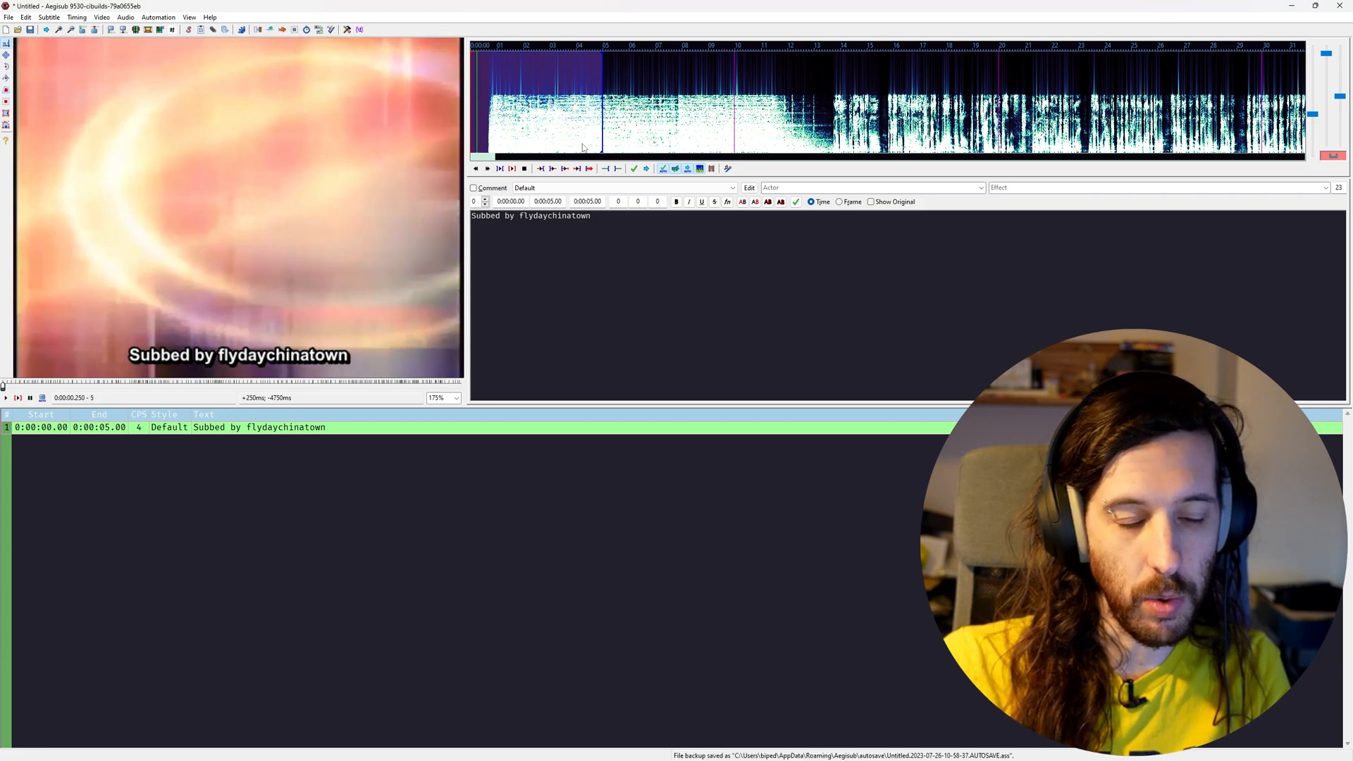
key(Right)
key(Left)
key(Right)
key(ctrl+3)
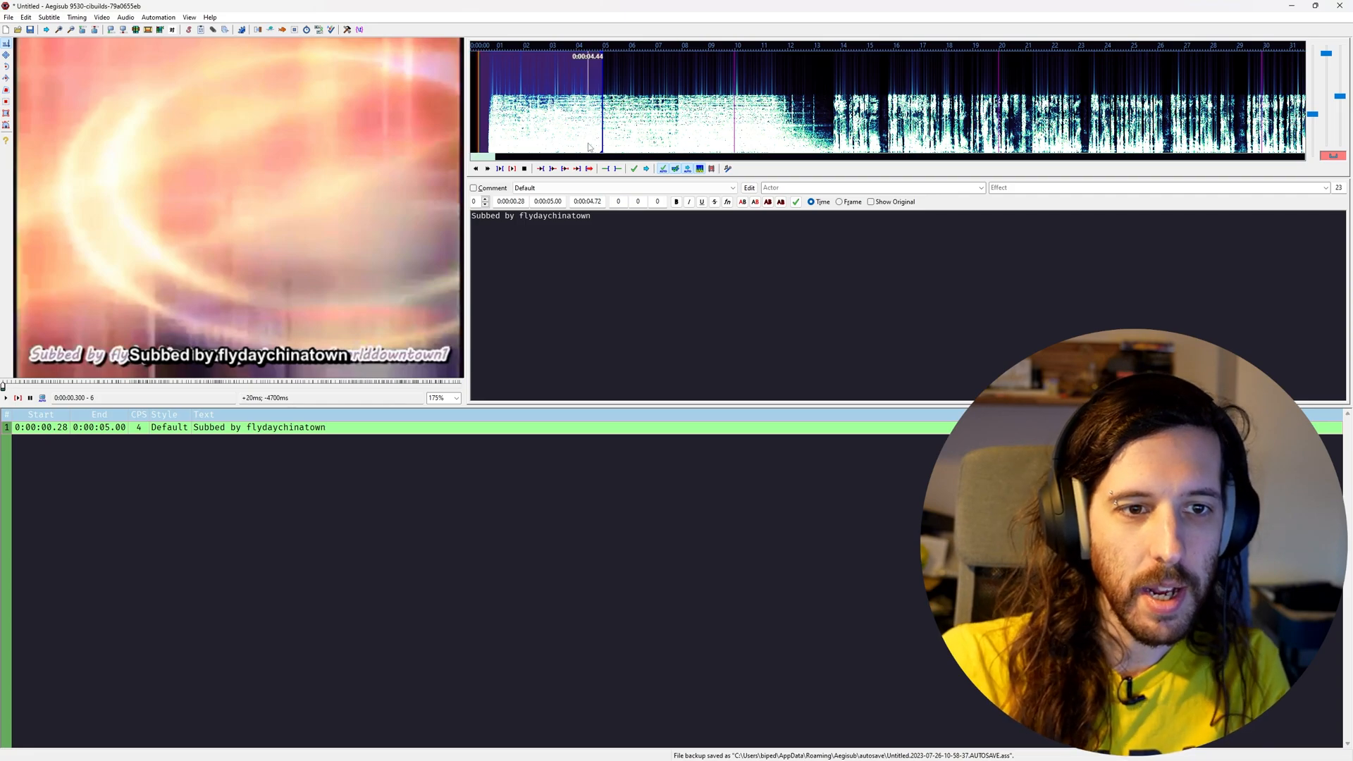
middle_click(726, 124)
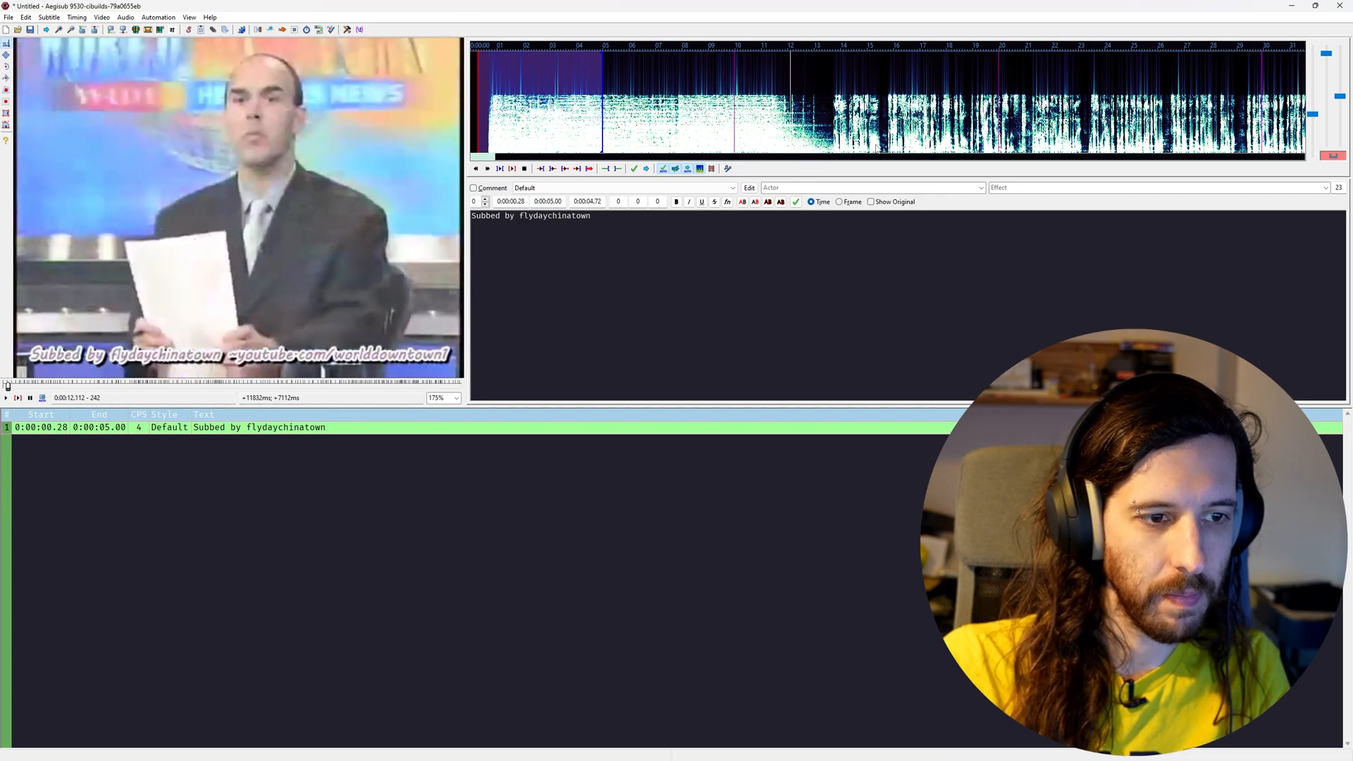
key(ctrl+4)
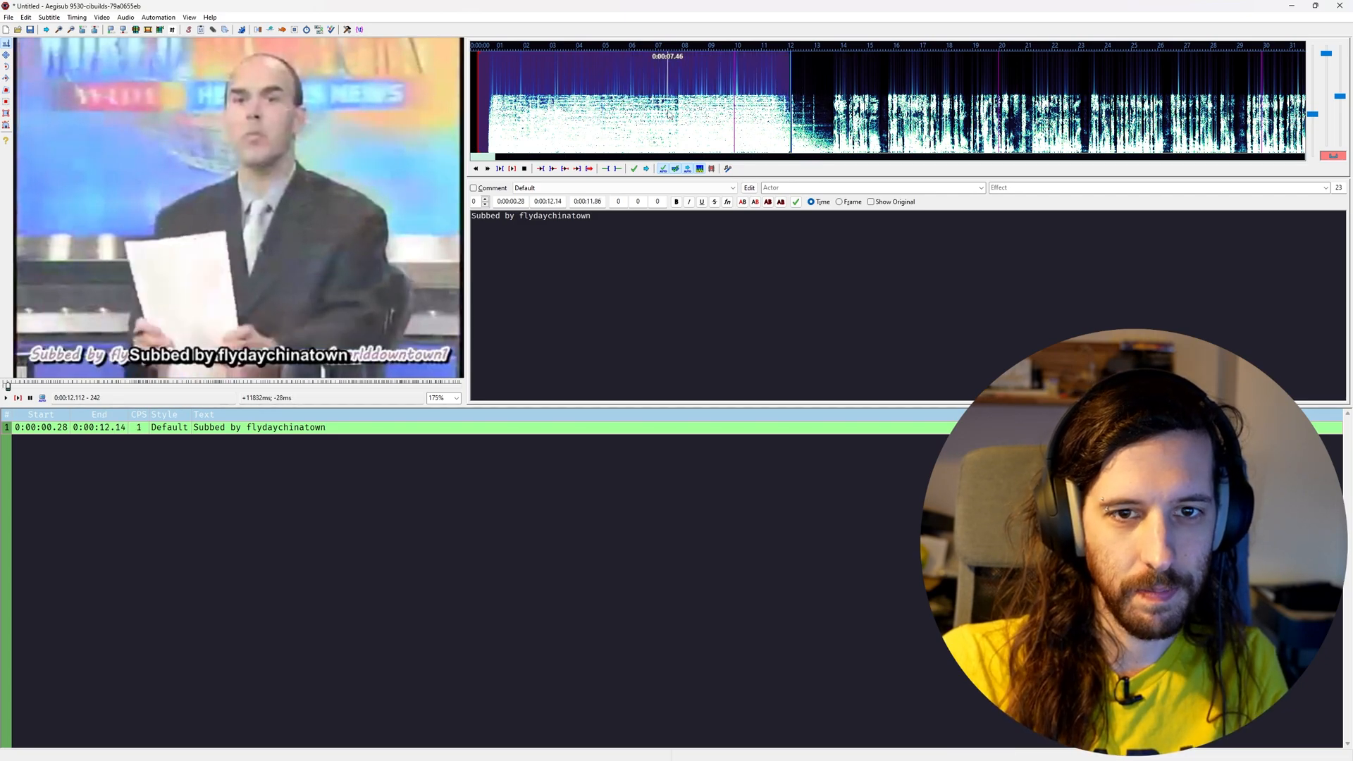
Check the first line's timing against the burned-in credit by playing its beginning and viewing frames around its end
middle_click(669, 76)
middle_click(585, 75)
key(ctrl+p)
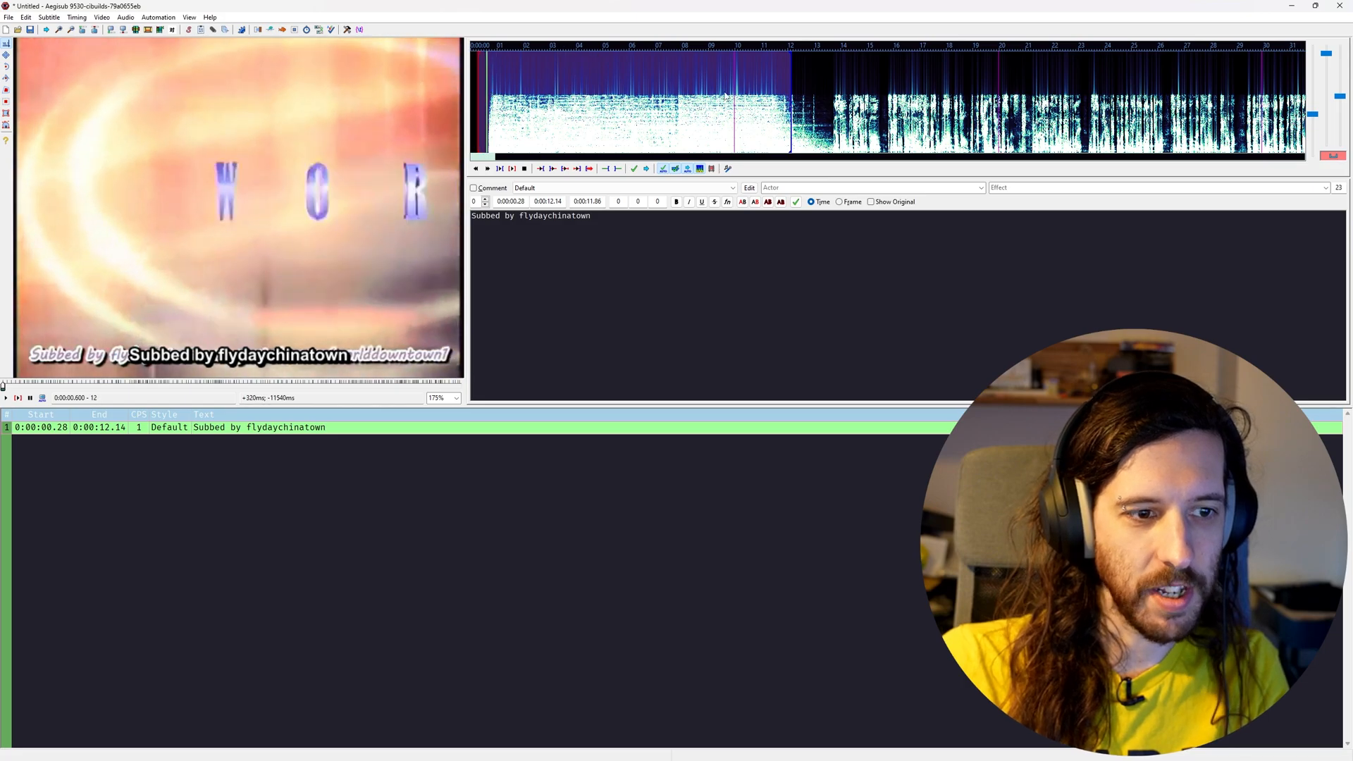
middle_click(753, 129)
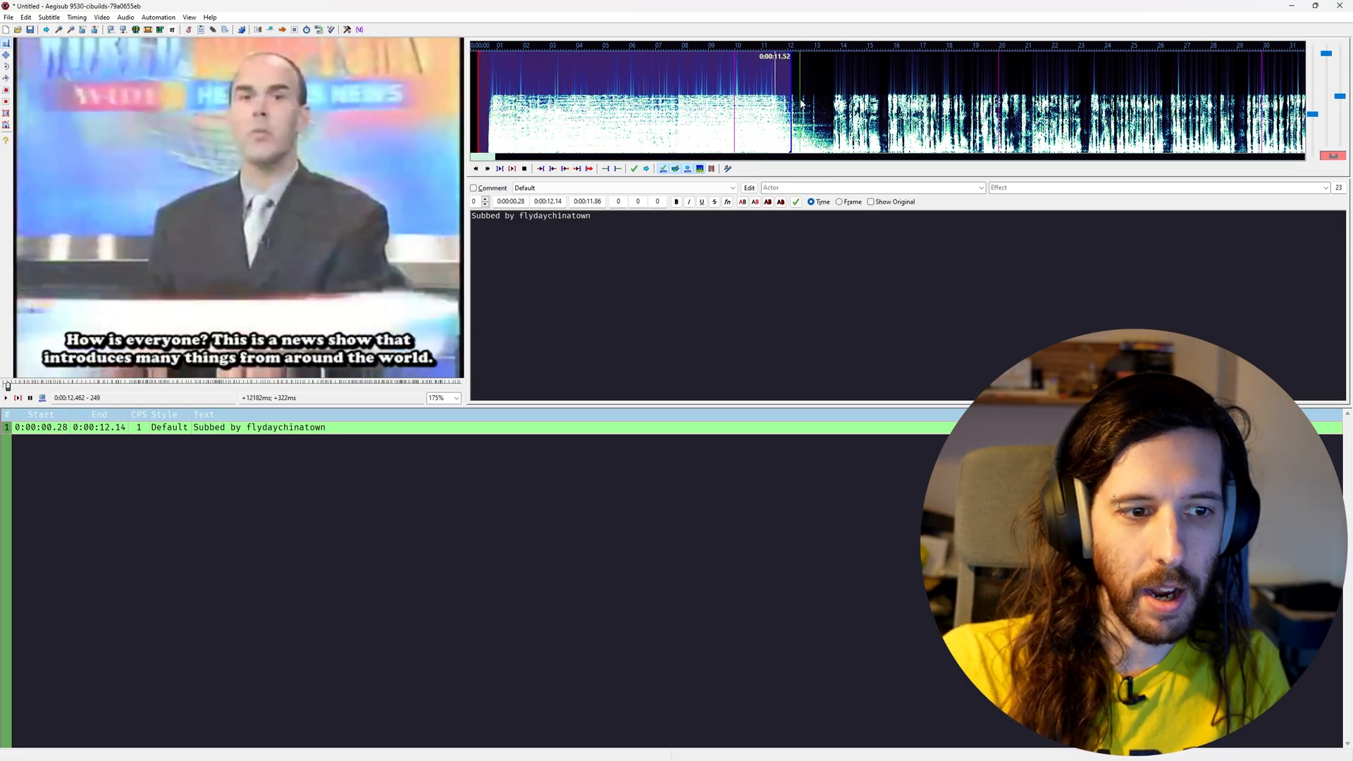
middle_click(797, 104)
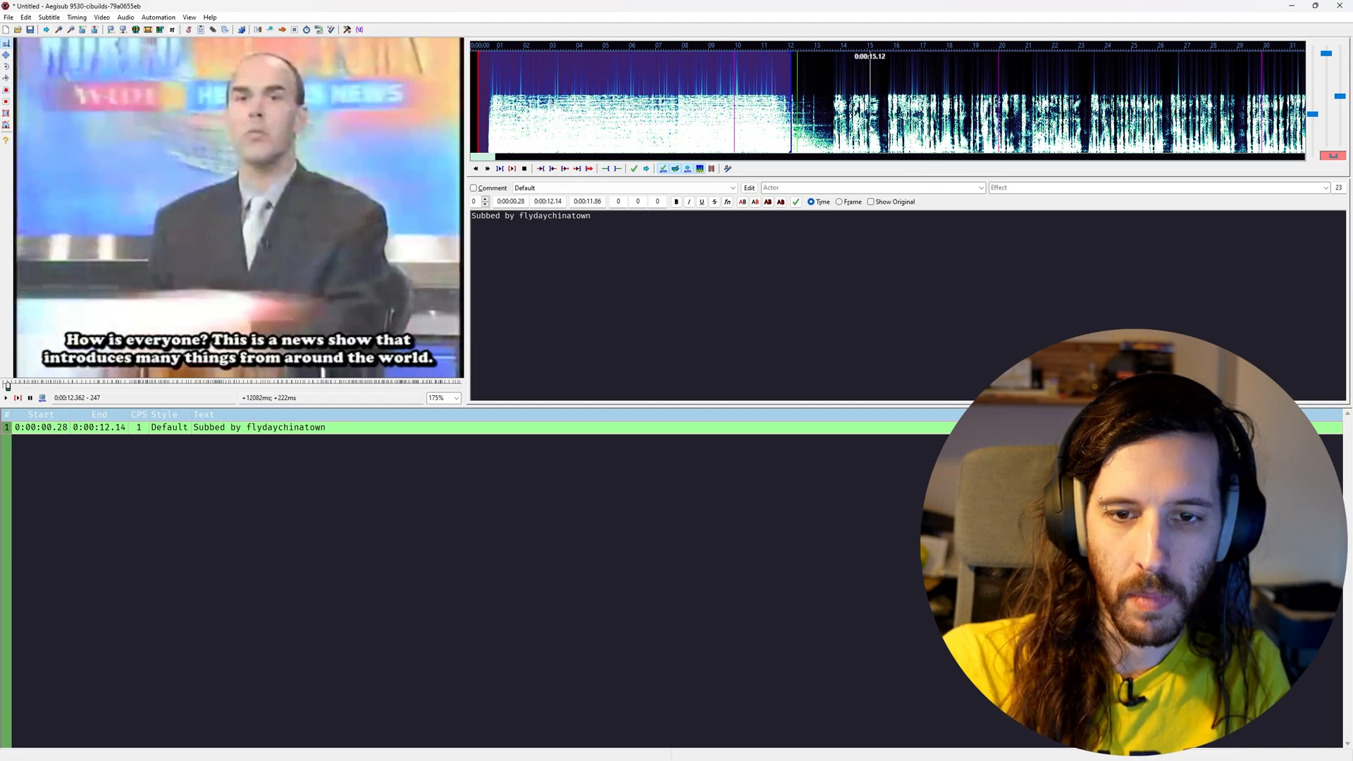
middle_click(778, 110)
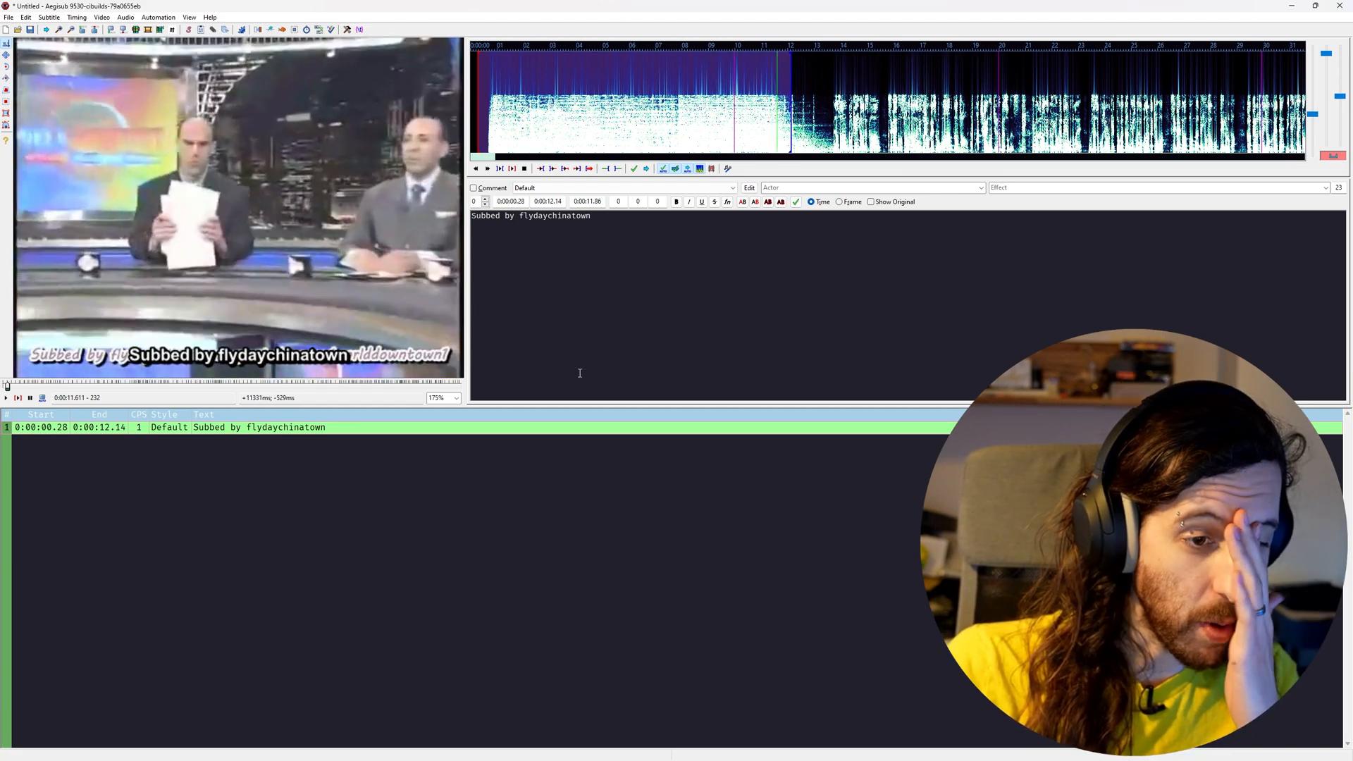
Commit the first line to start a second one and bring the video to the first frame showing the next burned-in subtitle
key(Return)
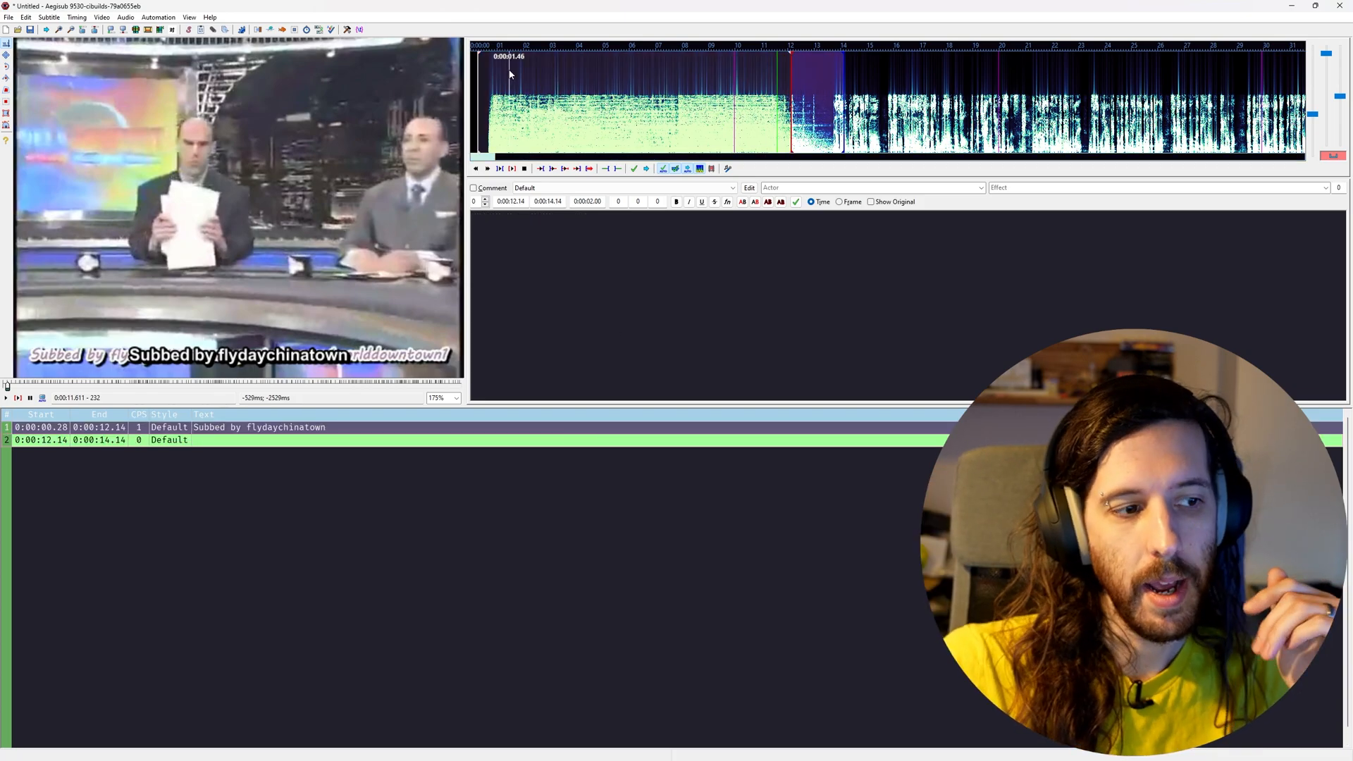
key(Right)
key(Right)
key(Right)
key(Right)
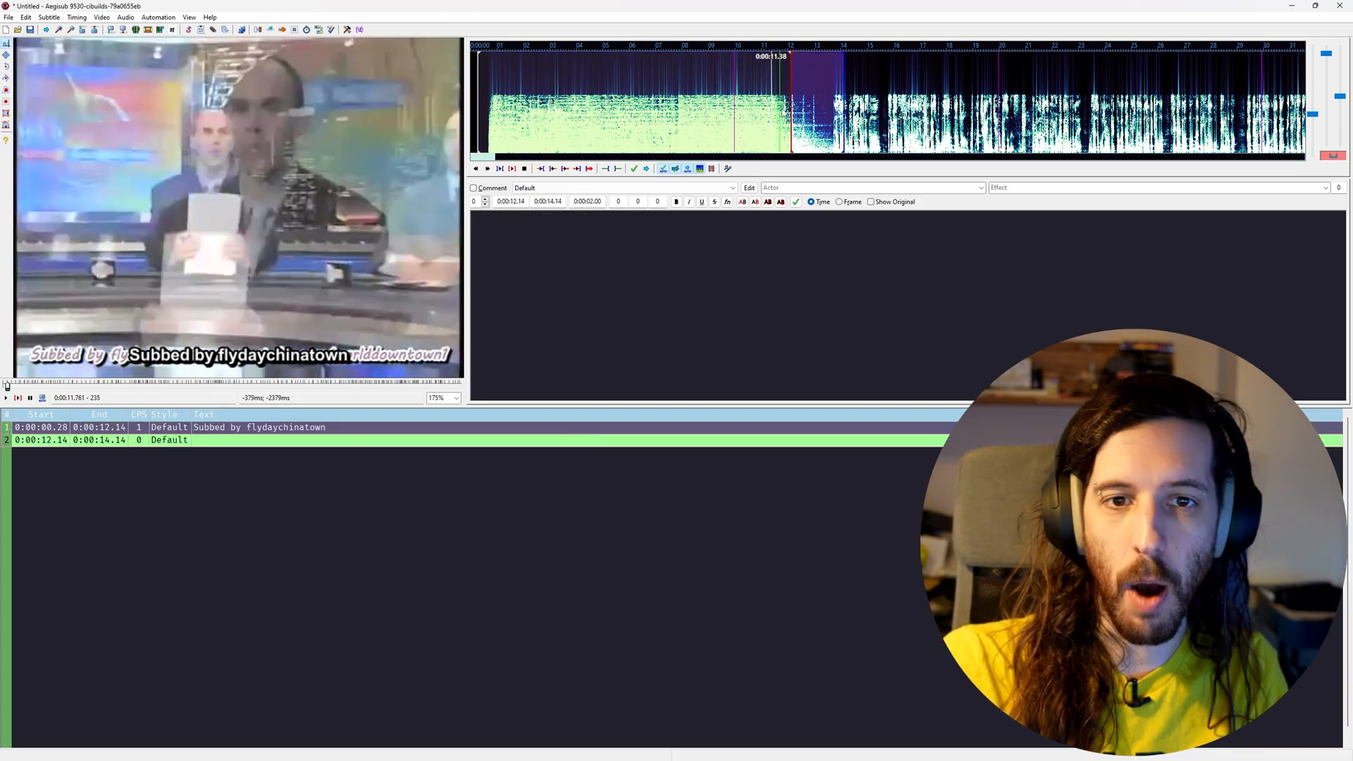
key(Right)
key(Right)
key(Right)
key(Right)
key(Right)
key(Right)
key(Right)
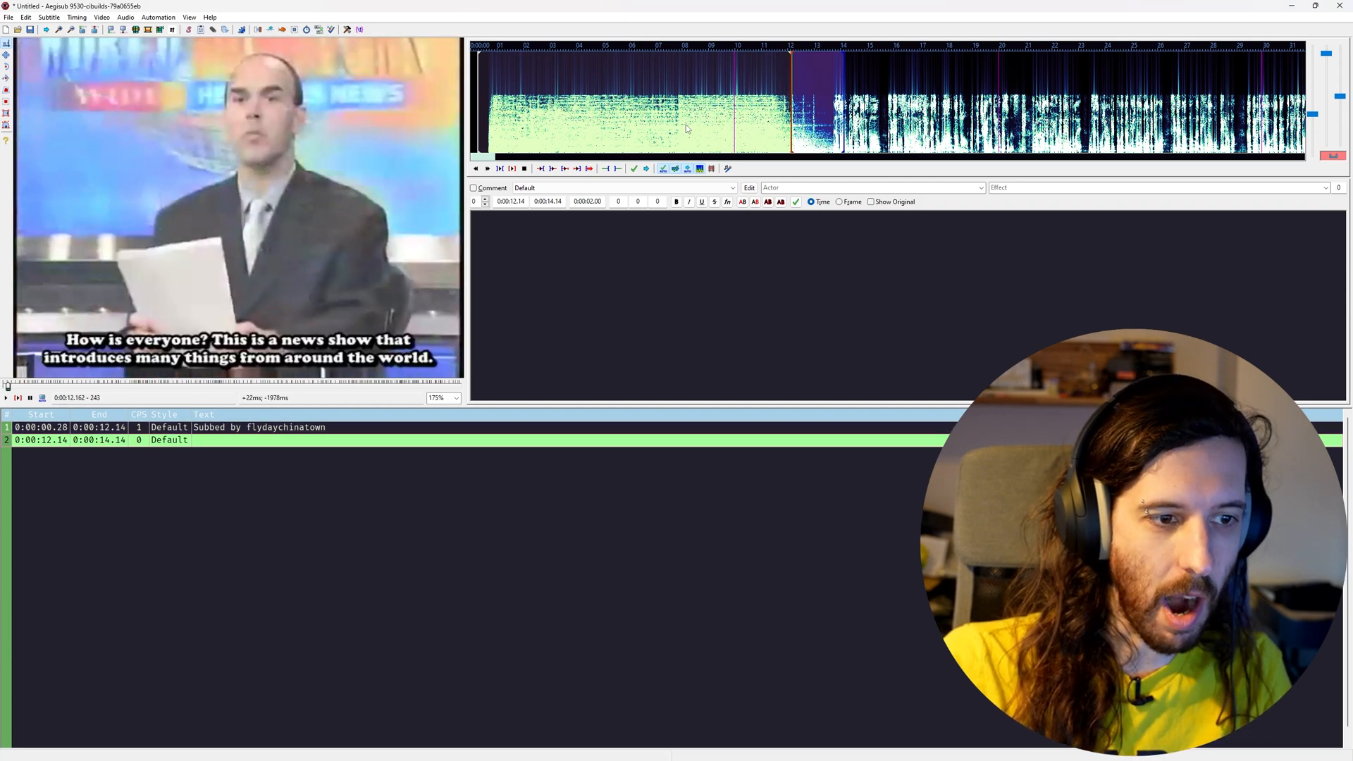
key(Left)
key(Right)
key(Left)
key(Right)
Enter "How is everyone? This is a news show" as the second subtitle line's text
click(655, 297)
text(How is everyone? )
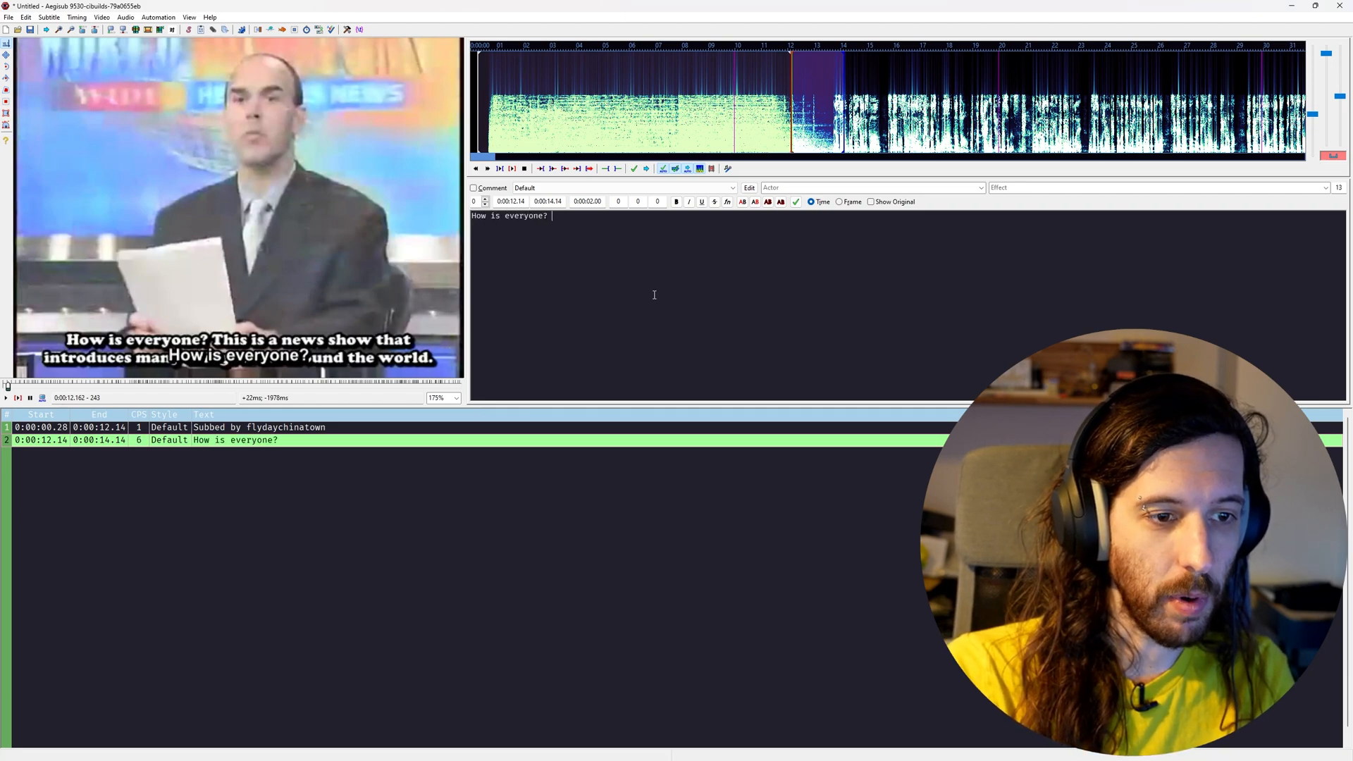
text(This is a news show)
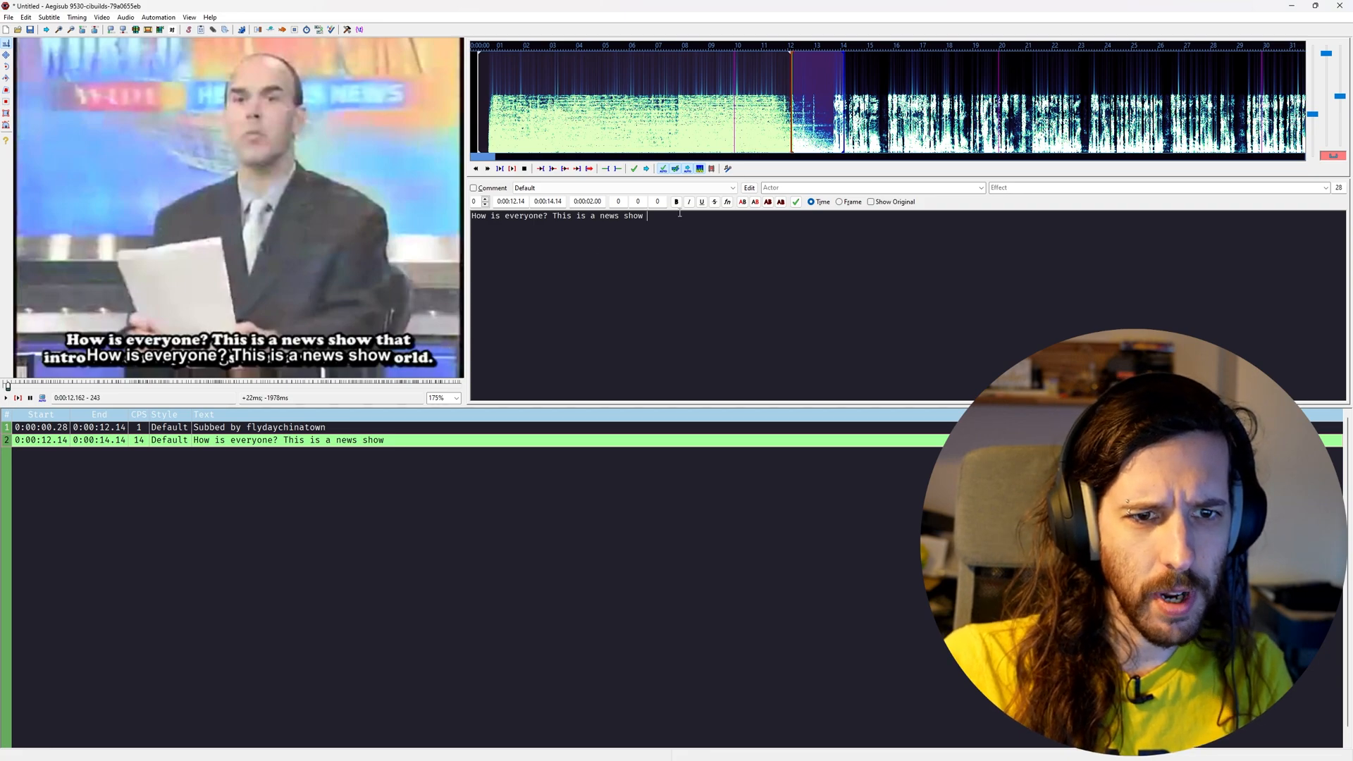
Set the Default style's vertical margin to 80, trying 40 and 60 first, and check the placement on frames of both lines
click(749, 187)
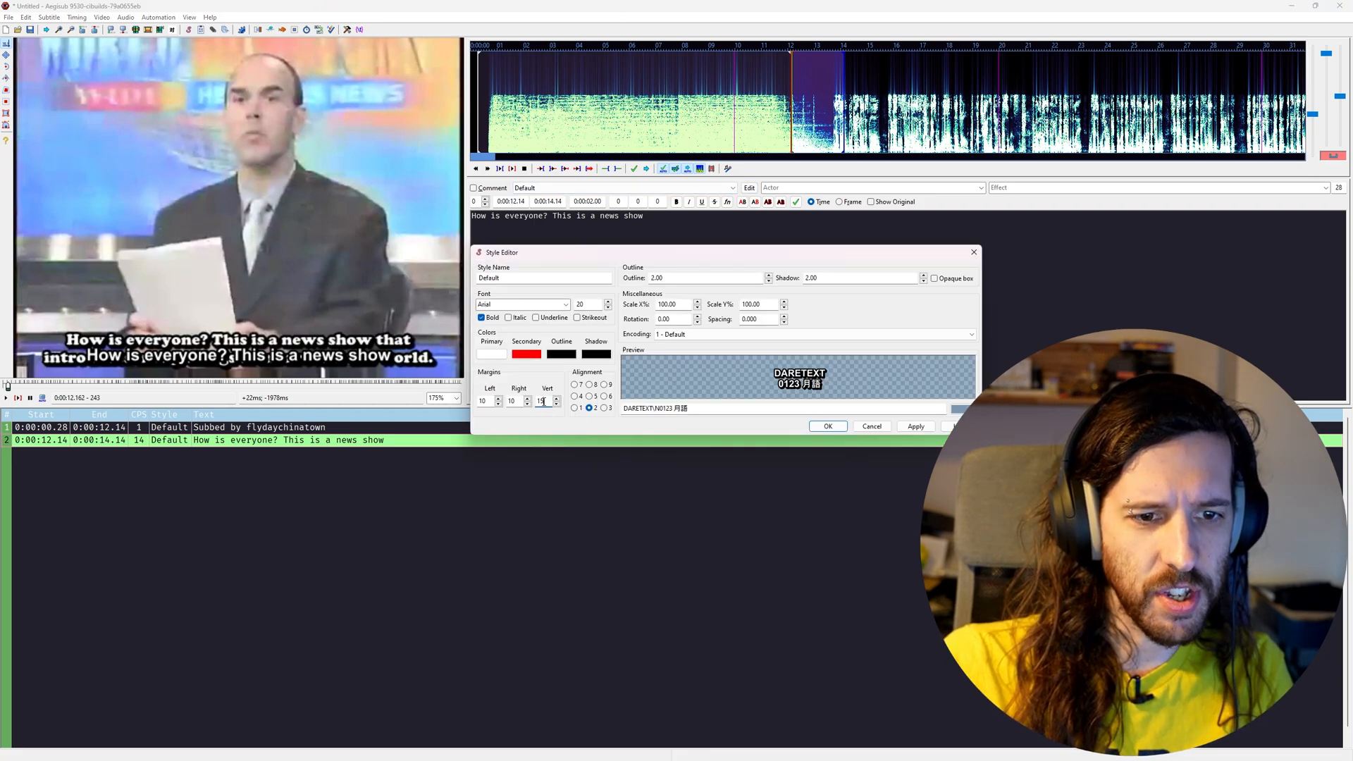
text(40)
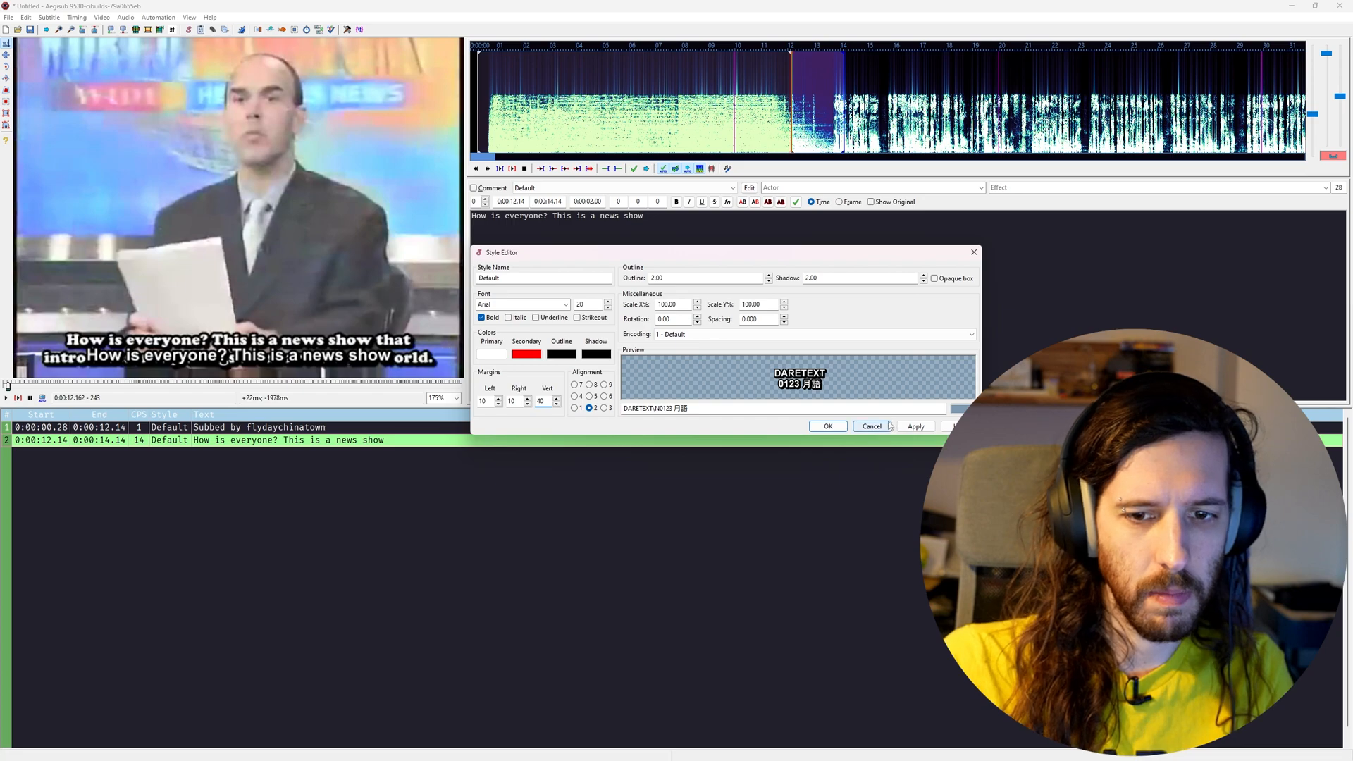
click(915, 426)
click(549, 402)
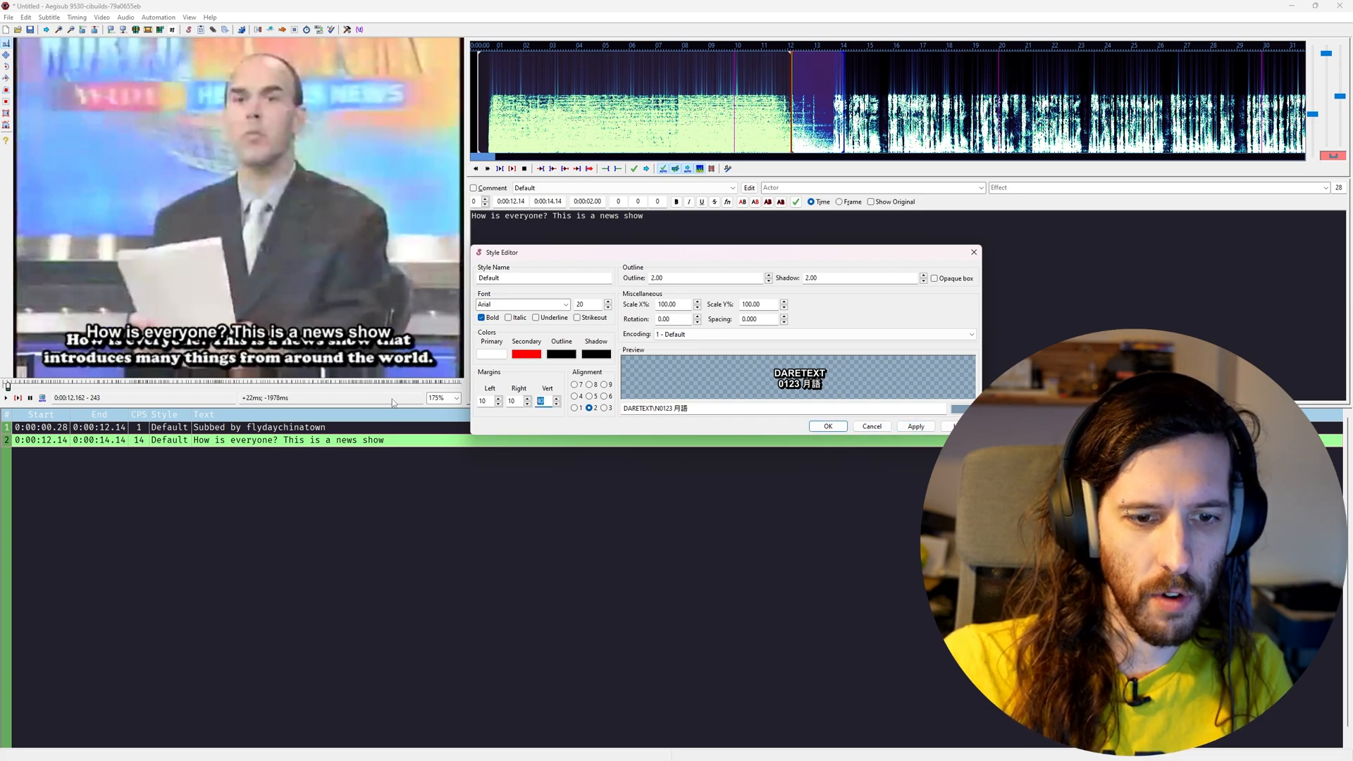
text(60)
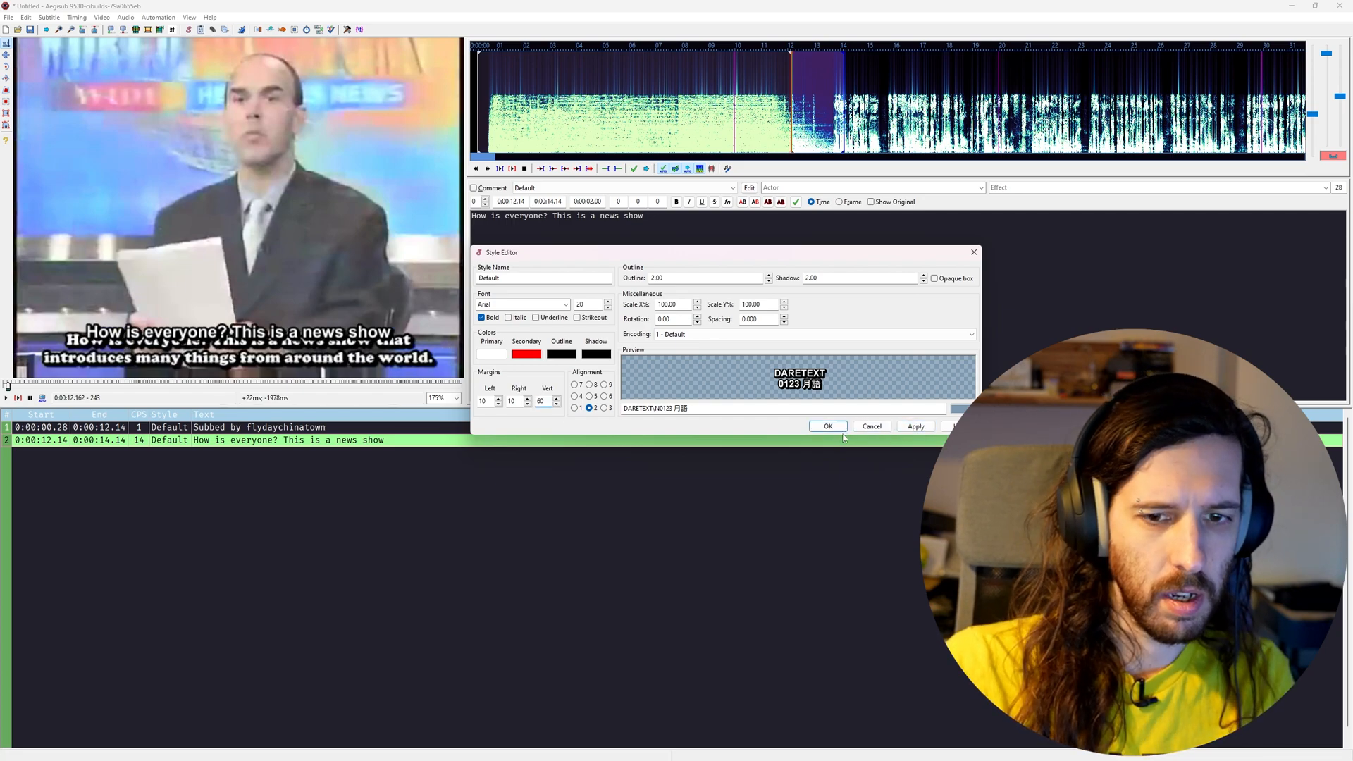
click(910, 427)
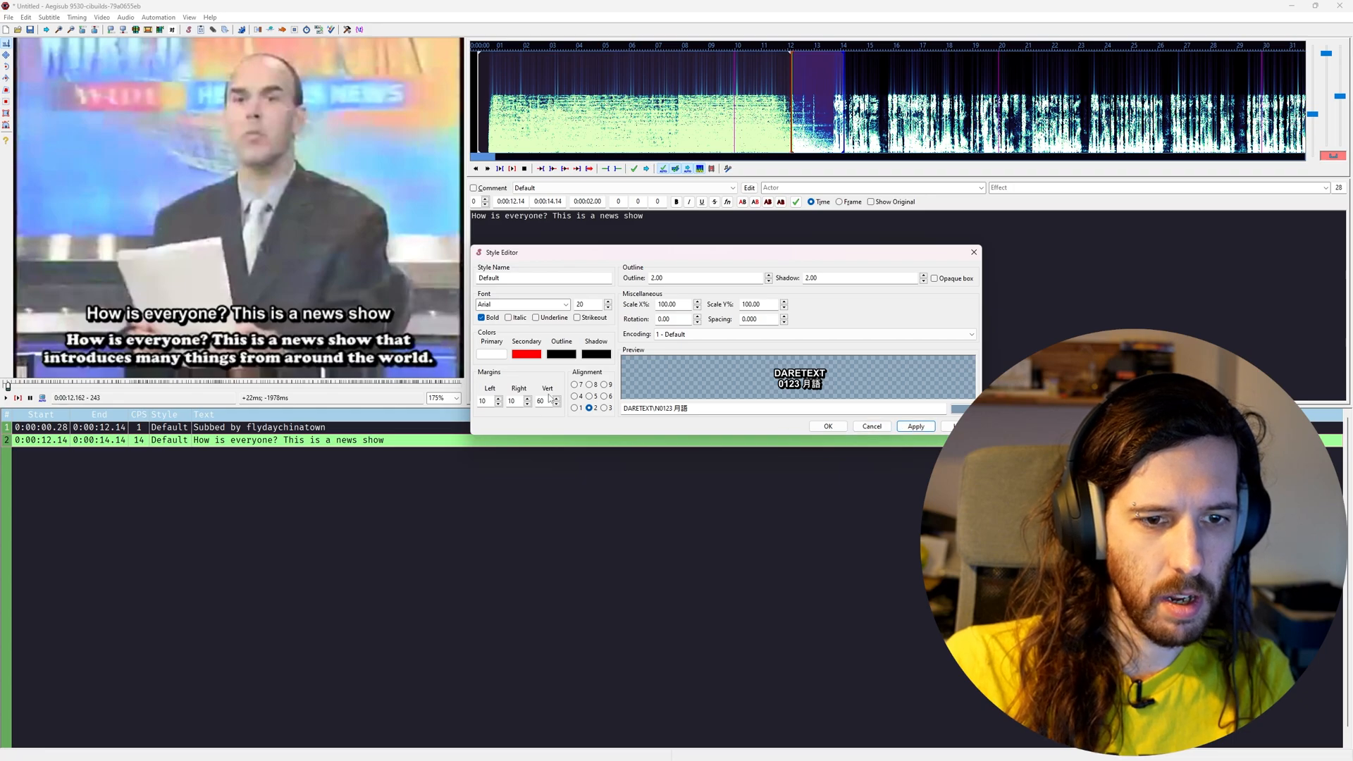
text(80)
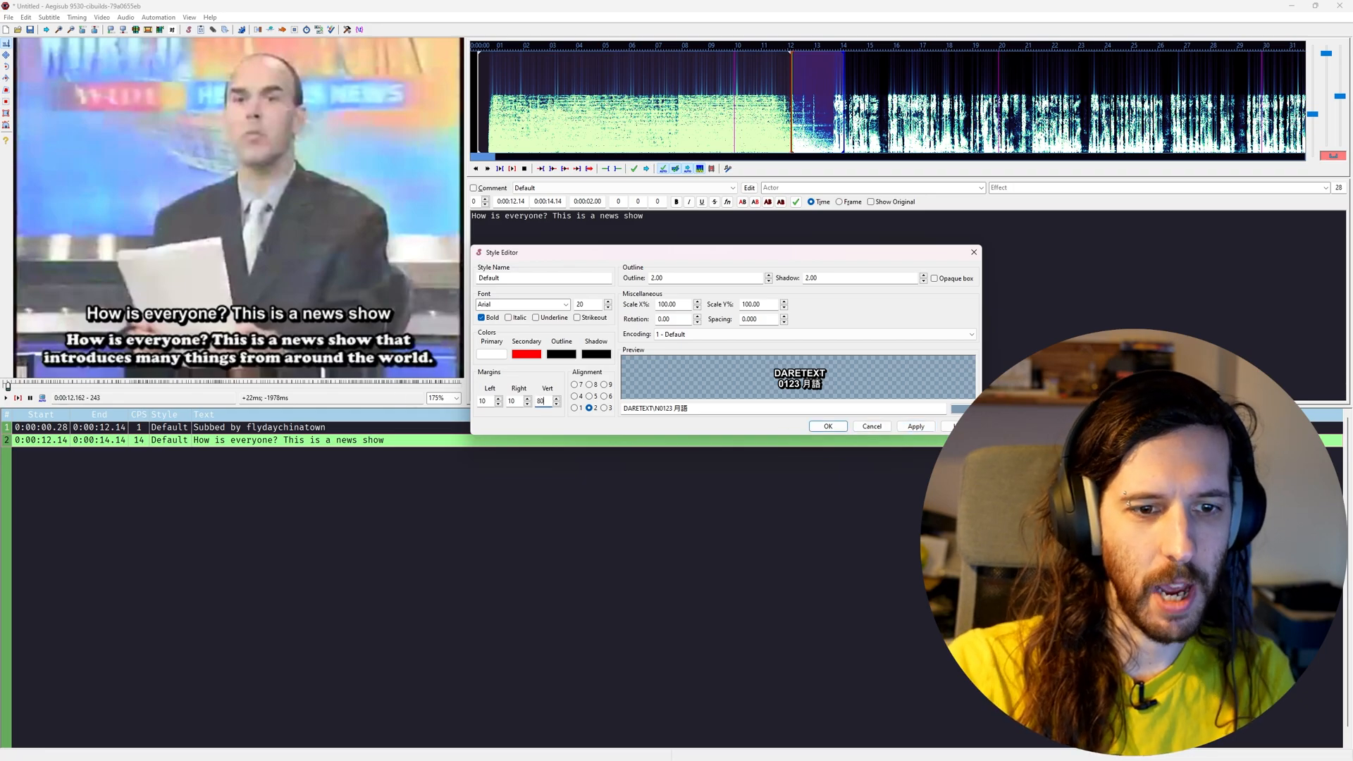
click(914, 428)
click(828, 427)
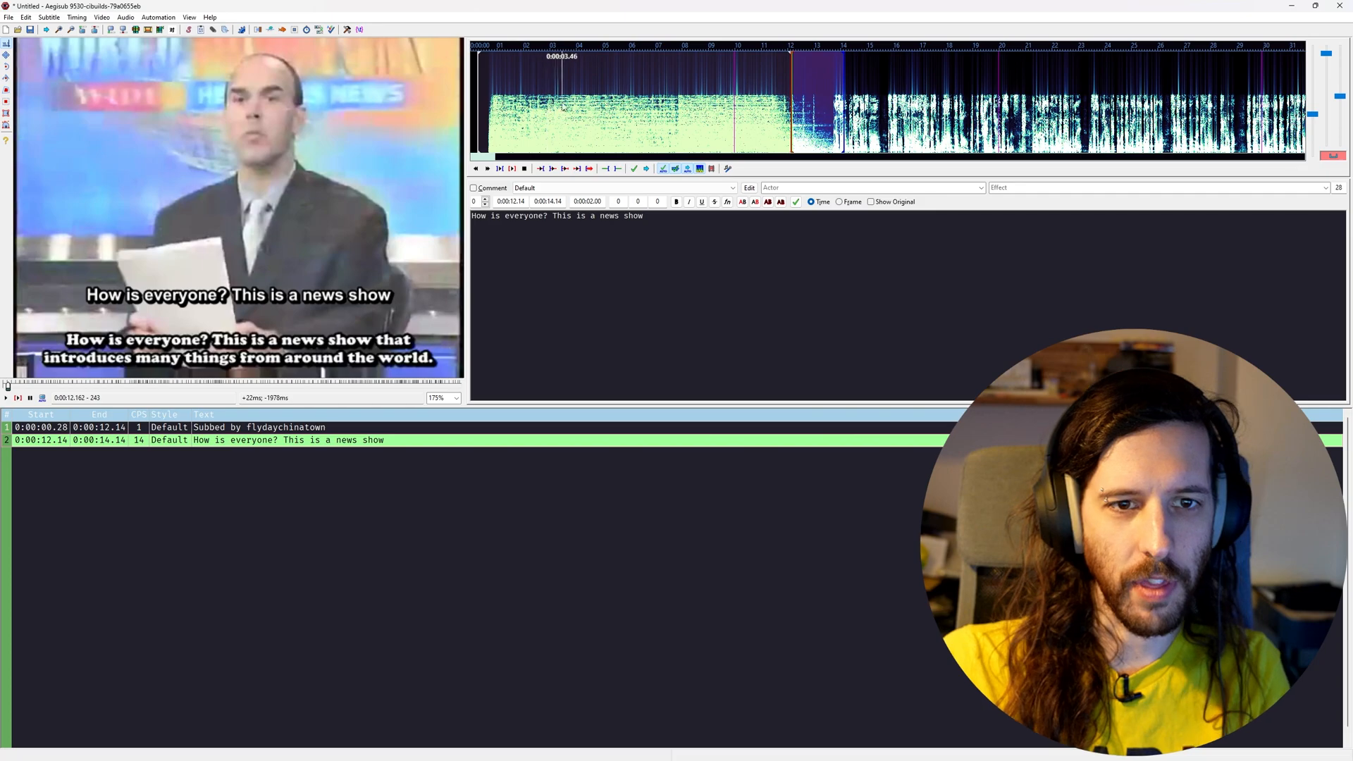
middle_click(605, 106)
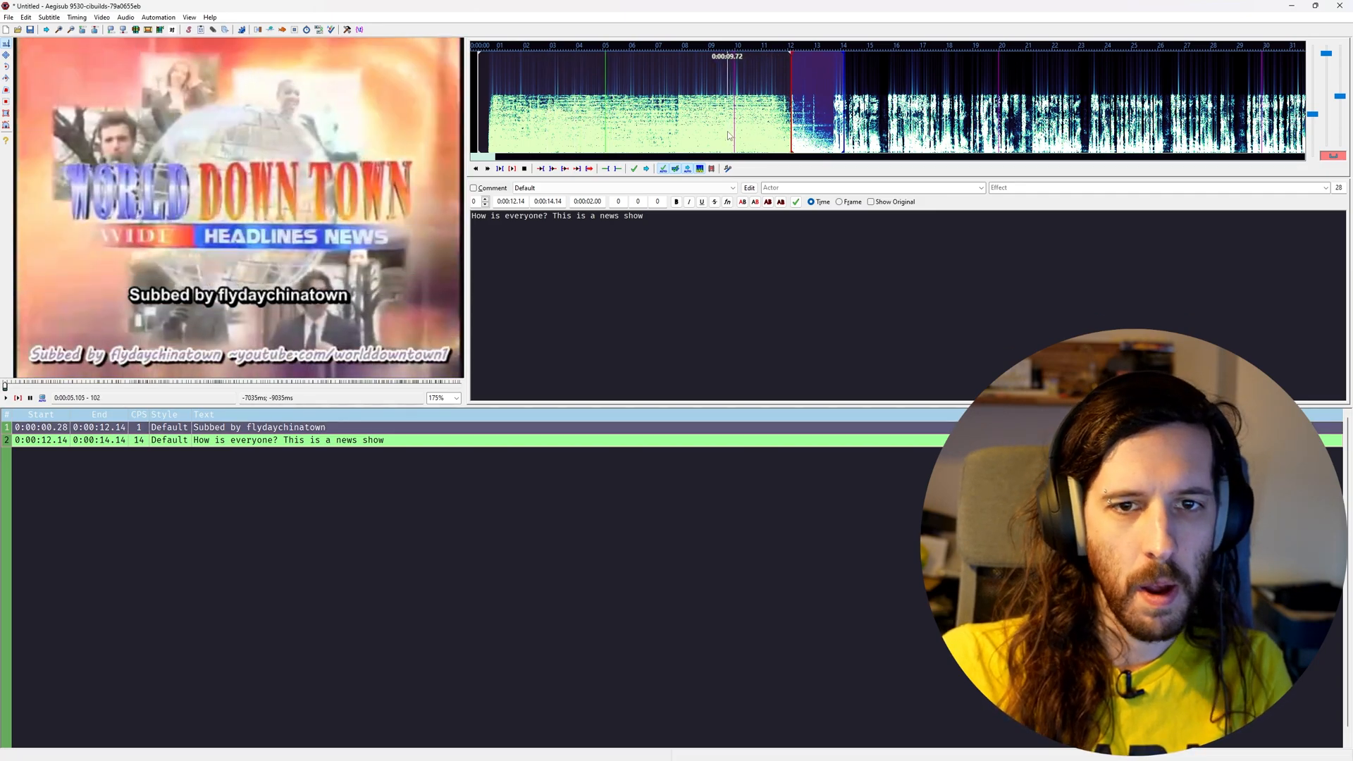
middle_click(762, 134)
key(s)
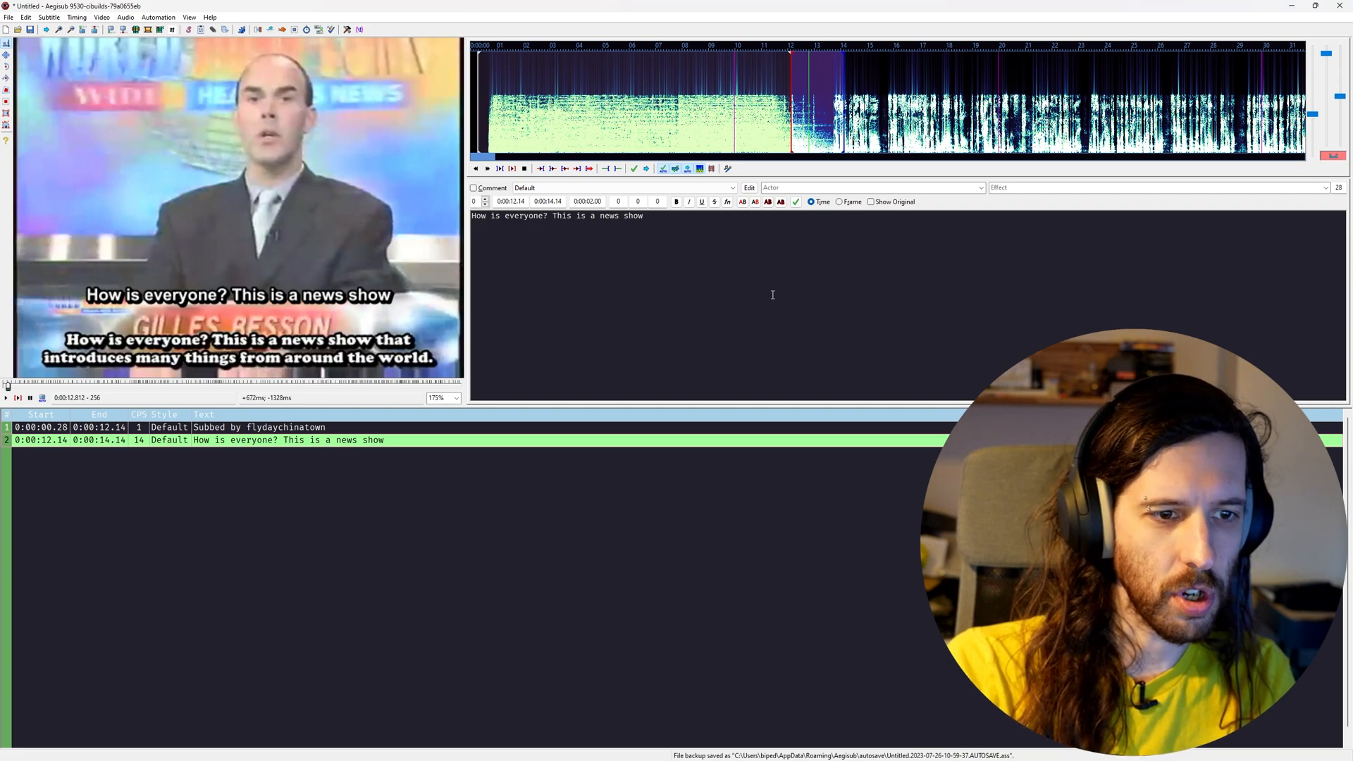
Complete the second line's text with "that introduces many things from around the world."
text(taht introduces)
key(BackSpace)
key(BackSpace)
key(BackSpace)
key(BackSpace)
key(BackSpace)
key(BackSpace)
key(BackSpace)
key(BackSpace)
key(BackSpace)
key(BackSpace)
key(BackSpace)
key(BackSpace)
key(BackSpace)
key(BackSpace)
key(BackSpace)
text(that introduces m)
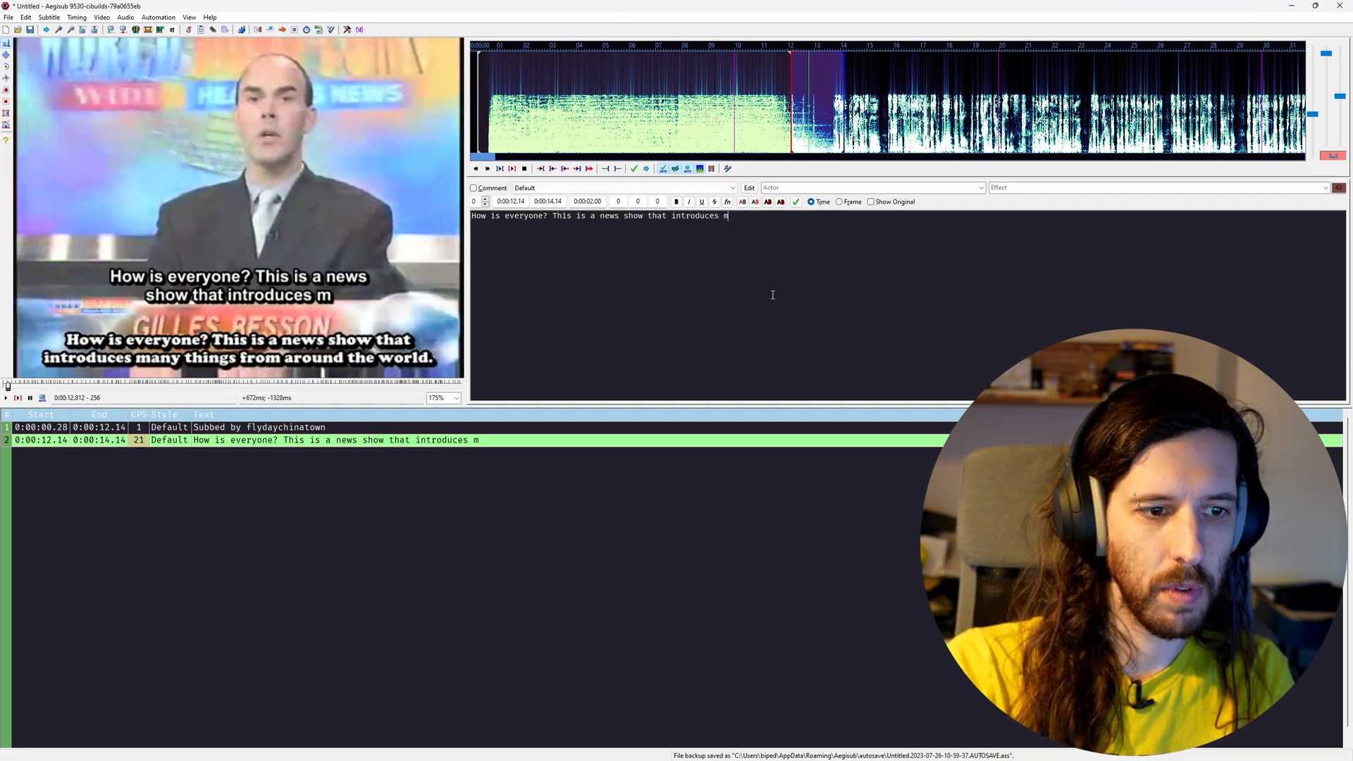
text(any things from aroundt he w)
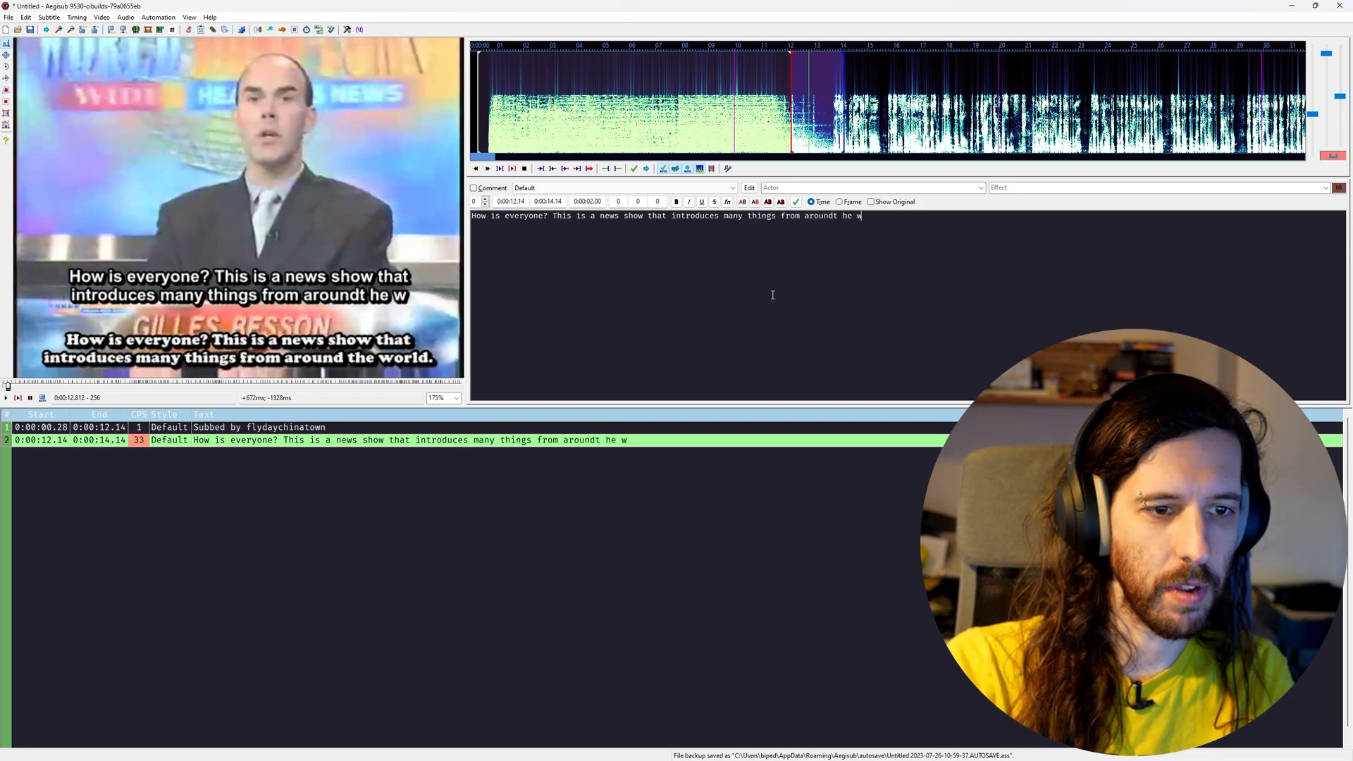
key(BackSpace)
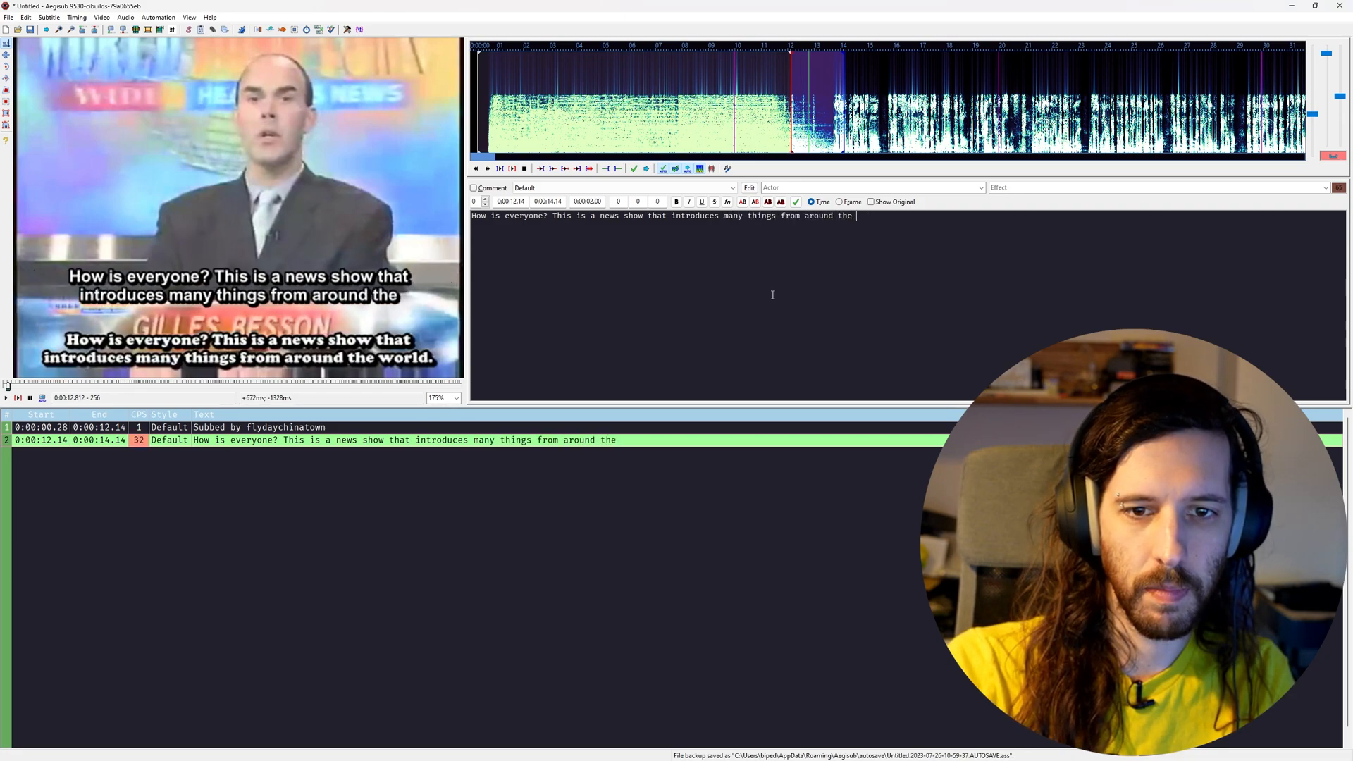
text(world.)
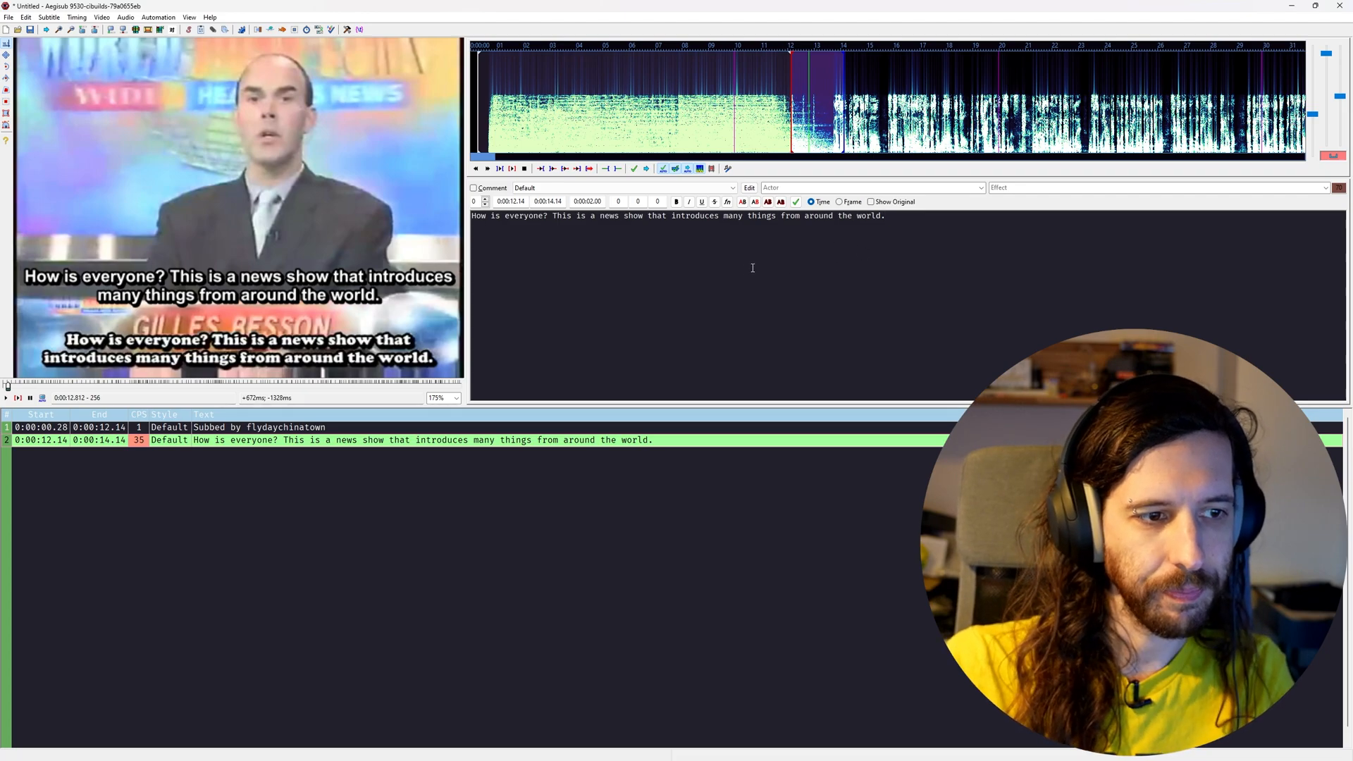
Set the Default style's left and right margins to 15 and accept the style
click(750, 189)
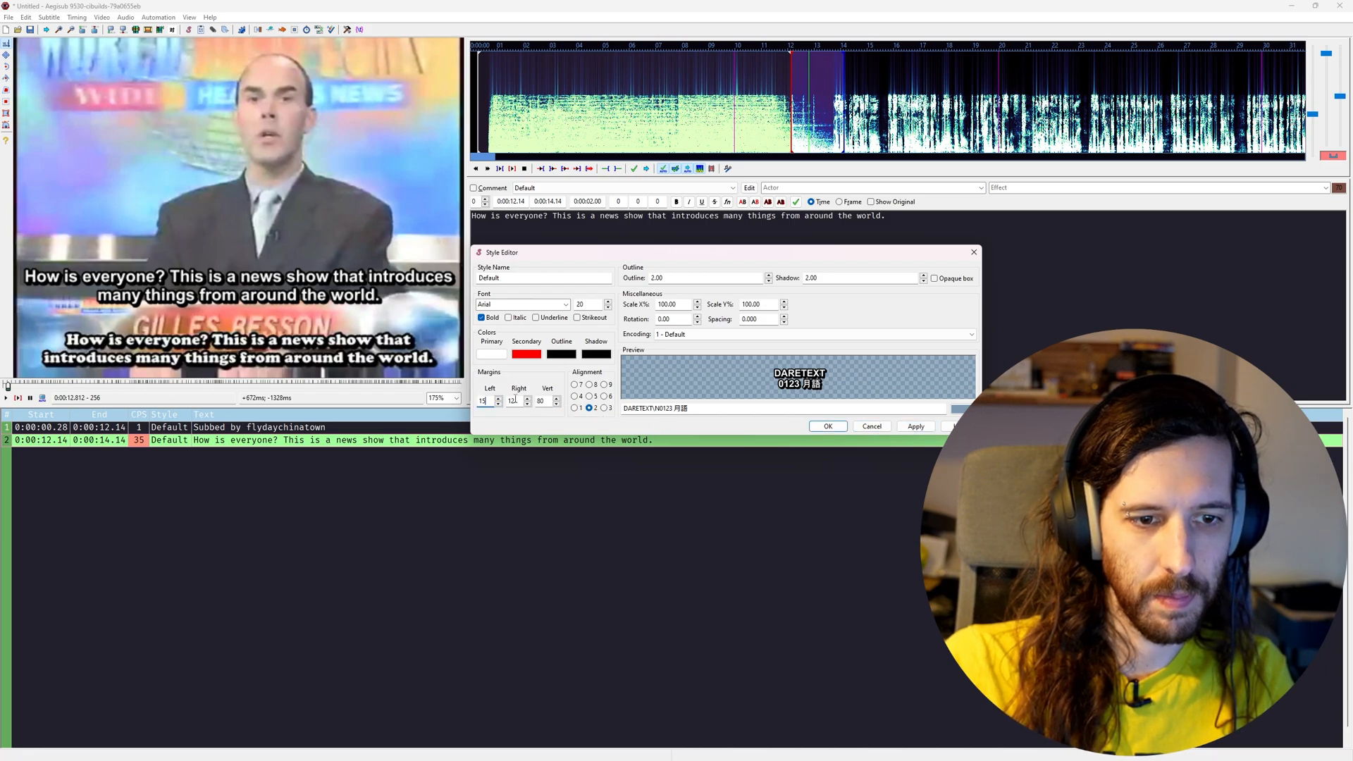
click(911, 430)
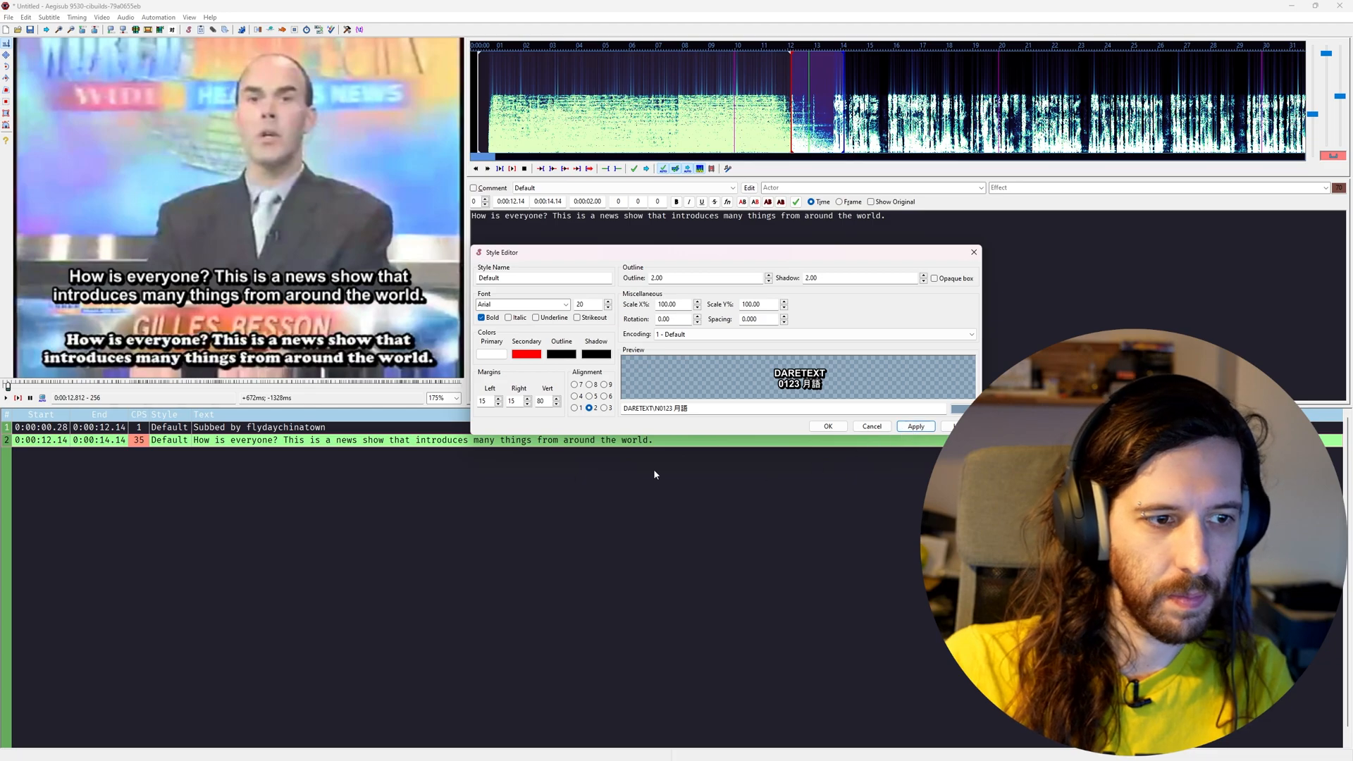
click(842, 428)
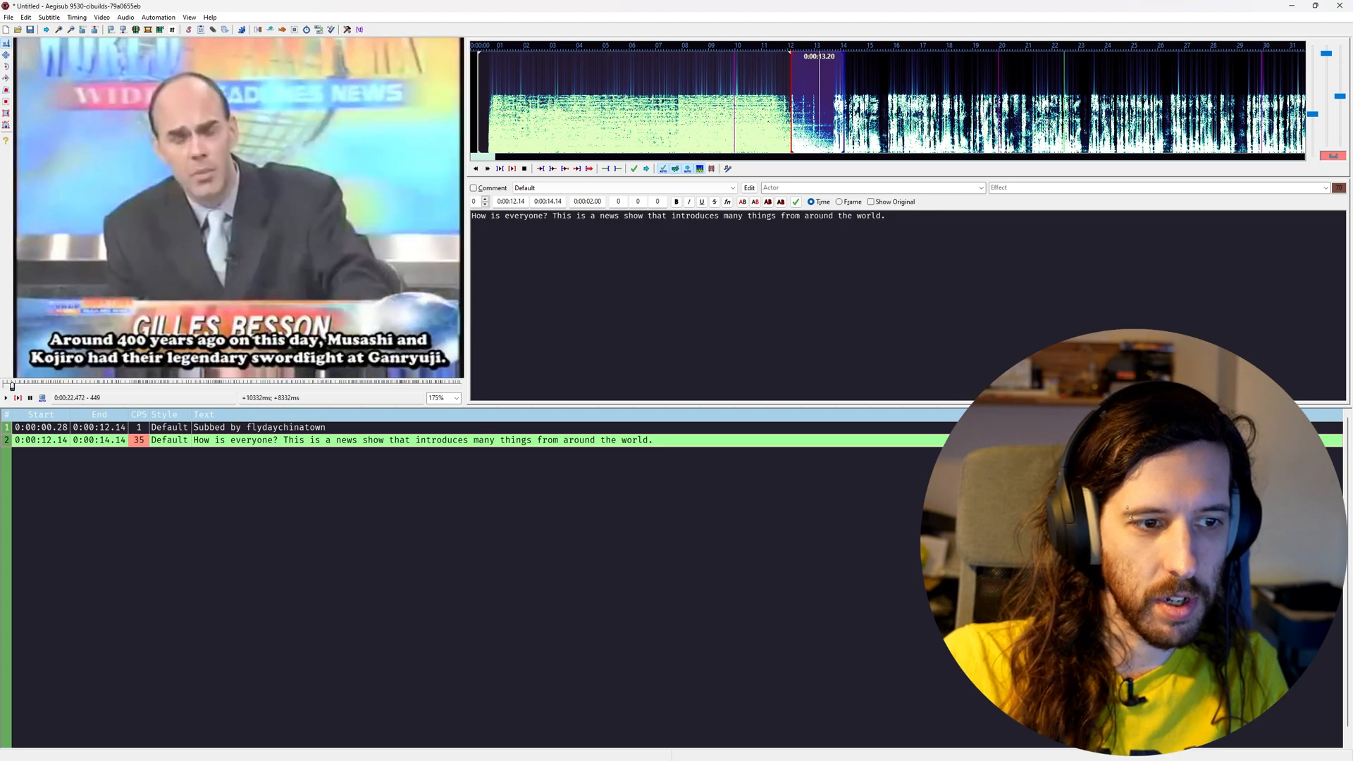
View sample frames further along the video to examine where the burned-in subtitles change, and return to the second line
middle_click(1022, 102)
scroll(809, 102, down, 3)
middle_click(809, 102)
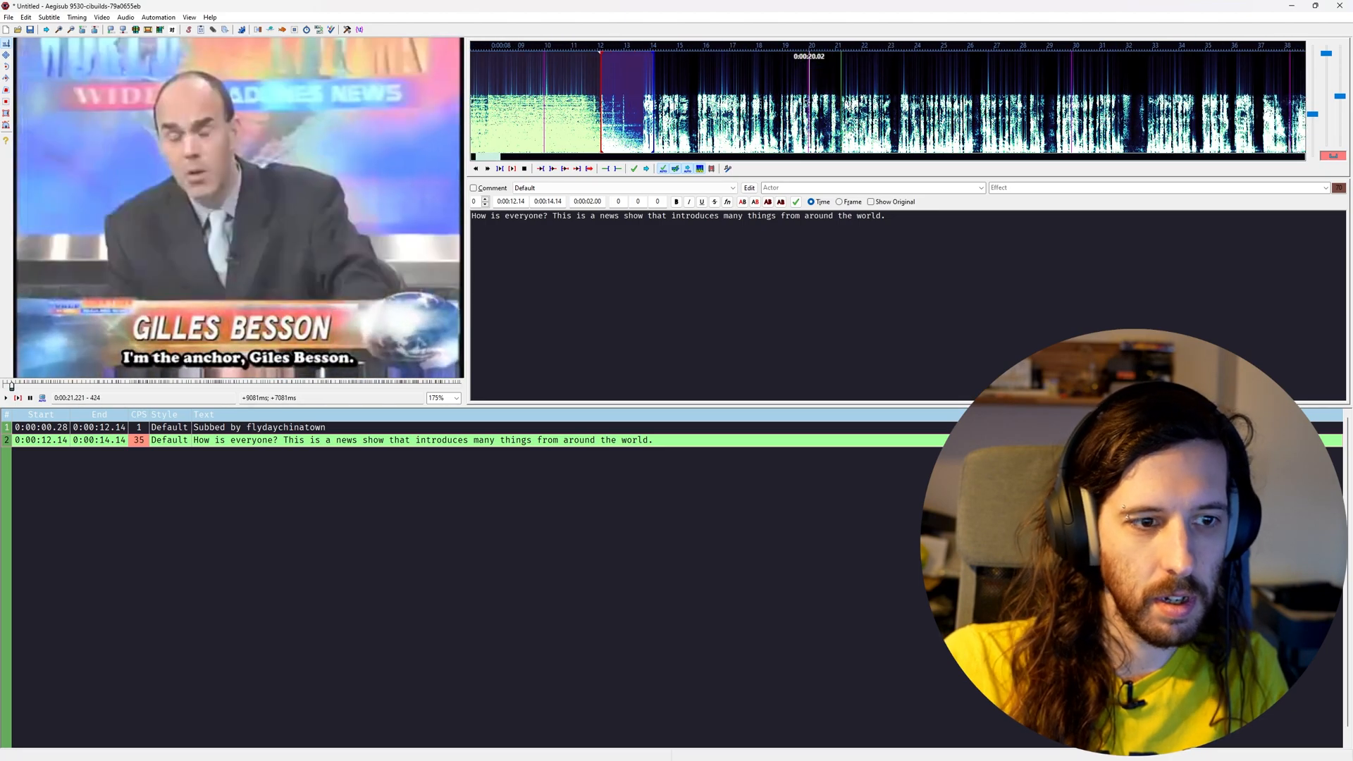
middle_click(1127, 138)
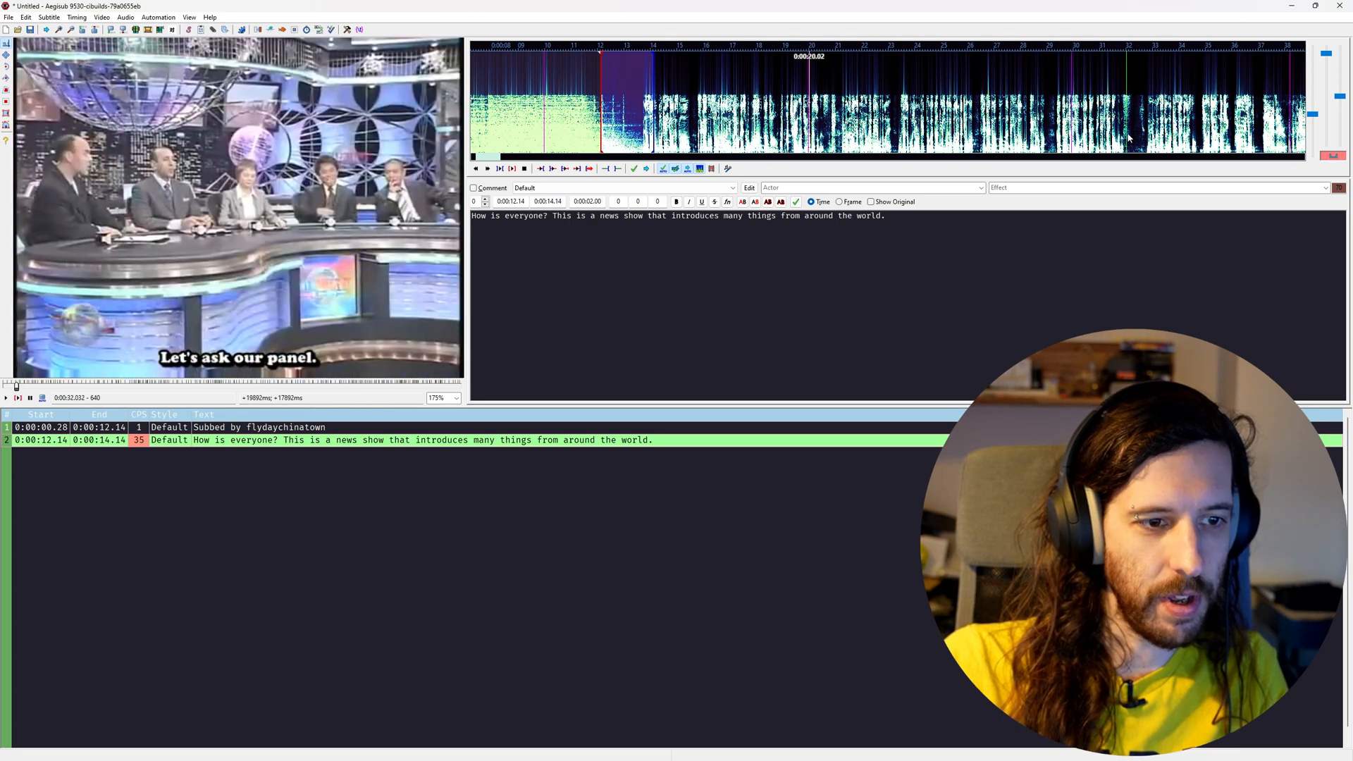
scroll(1038, 131, down, 3)
middle_click(868, 127)
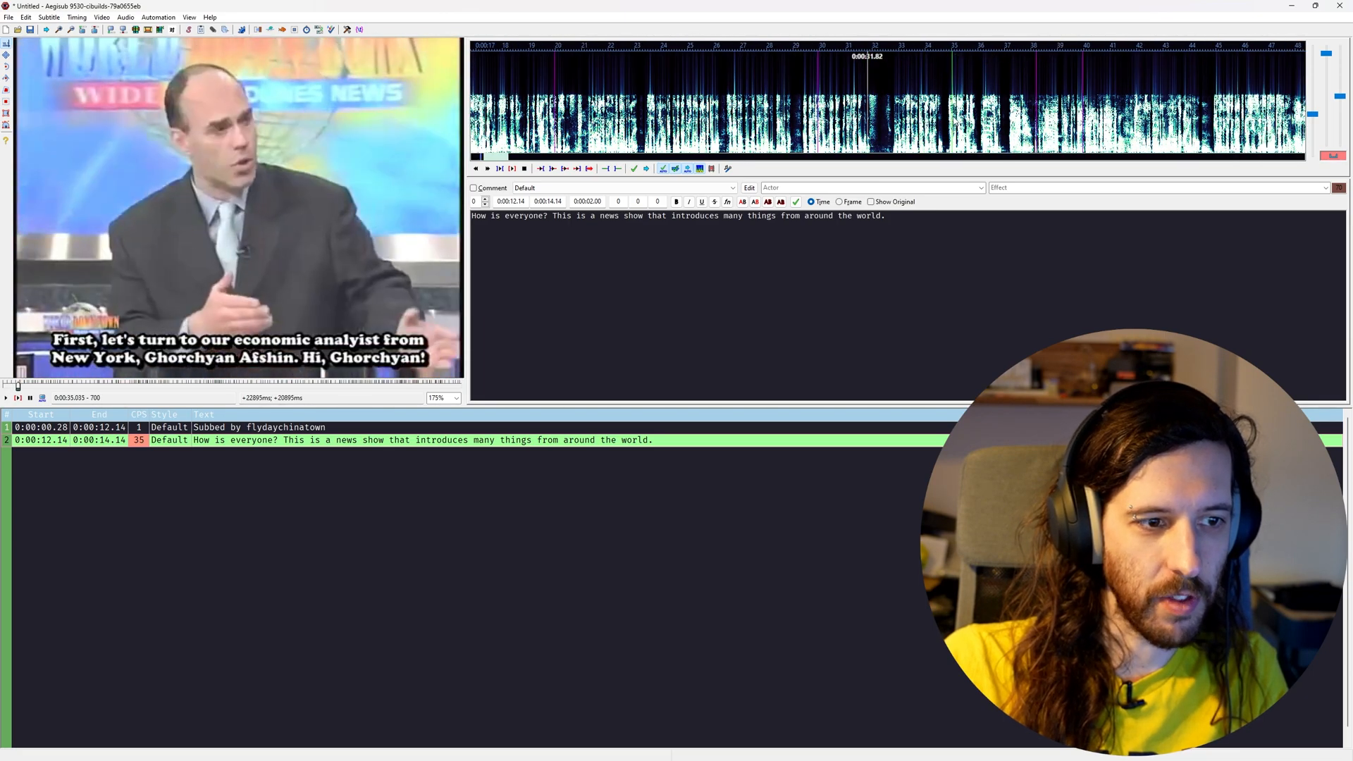
middle_click(1024, 127)
middle_click(670, 124)
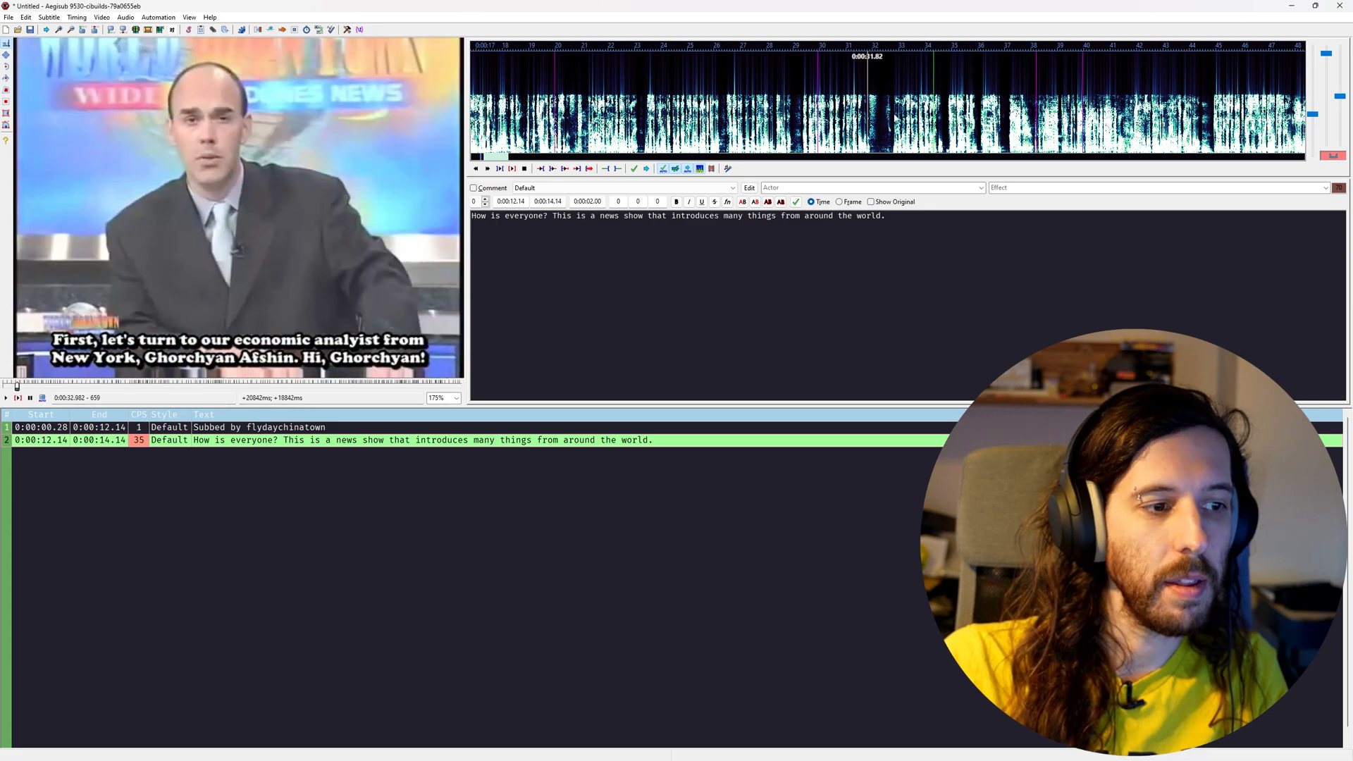
scroll(670, 124, up, 5)
middle_click(709, 122)
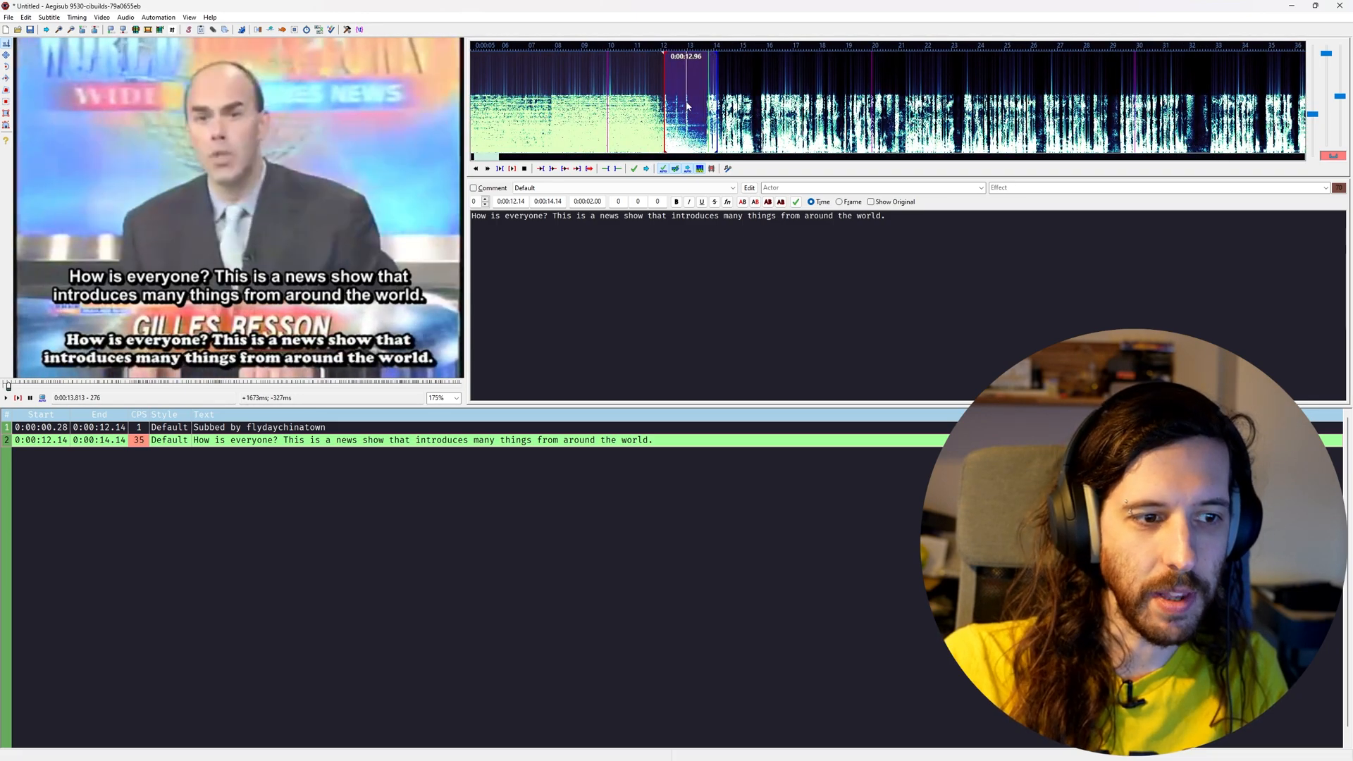
Compare the frames on either side of the second line's start with the change of burned-in subtitle
middle_click(665, 127)
key(Right)
key(Right)
key(Left)
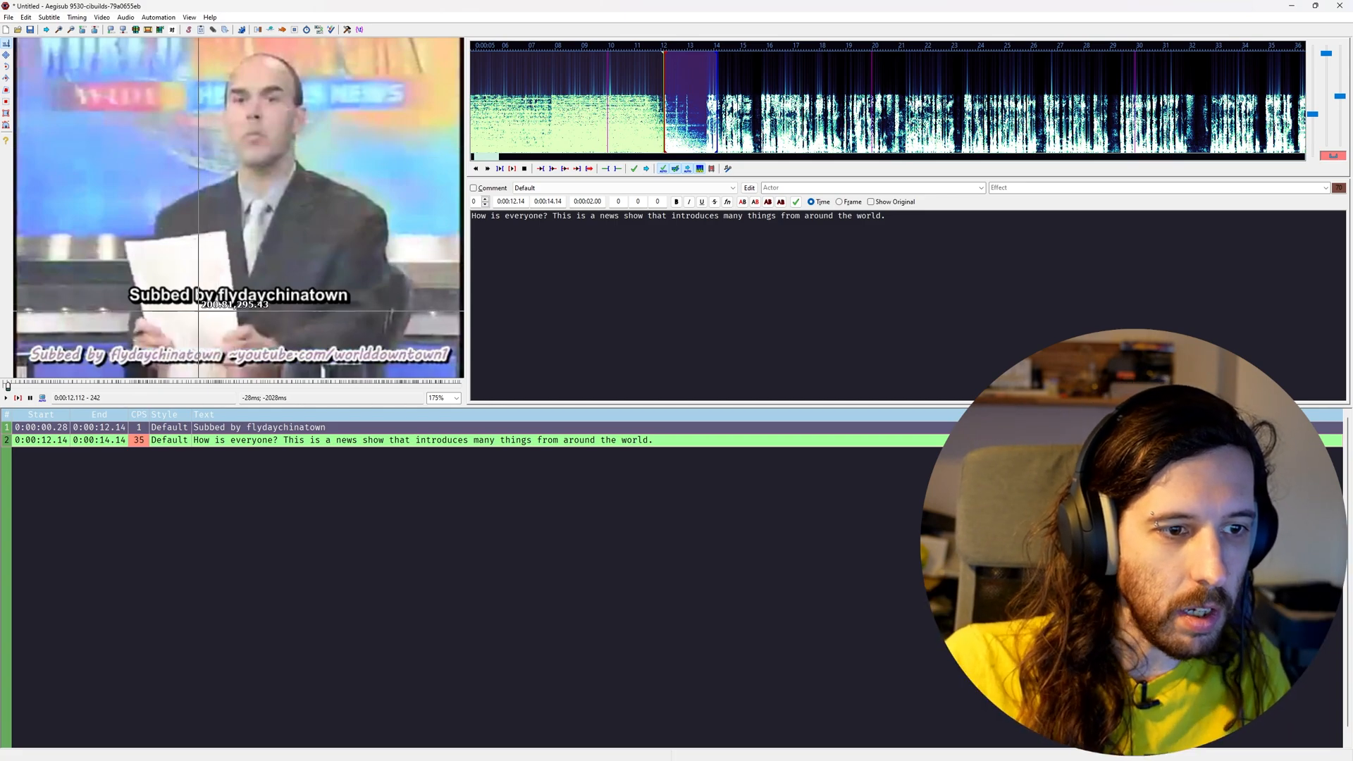
key(Right)
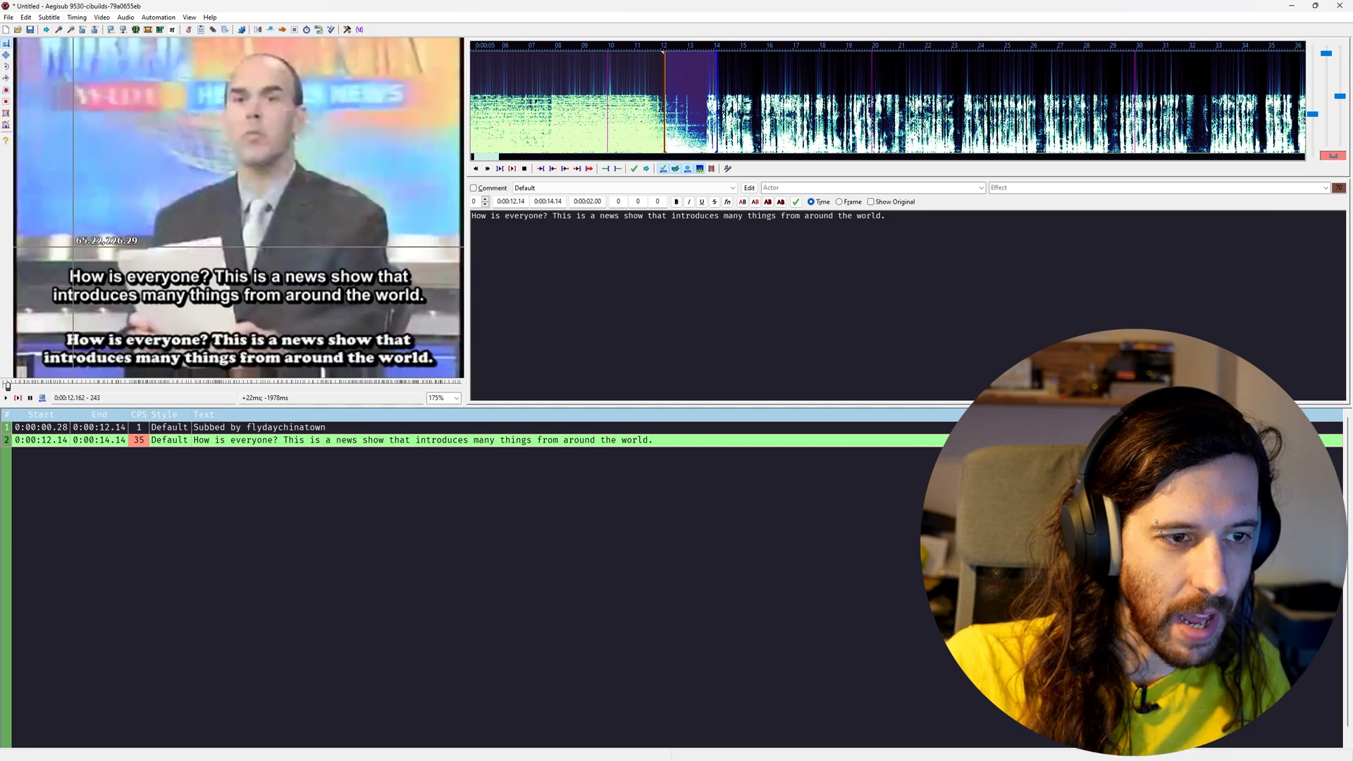
key(Left)
key(Right)
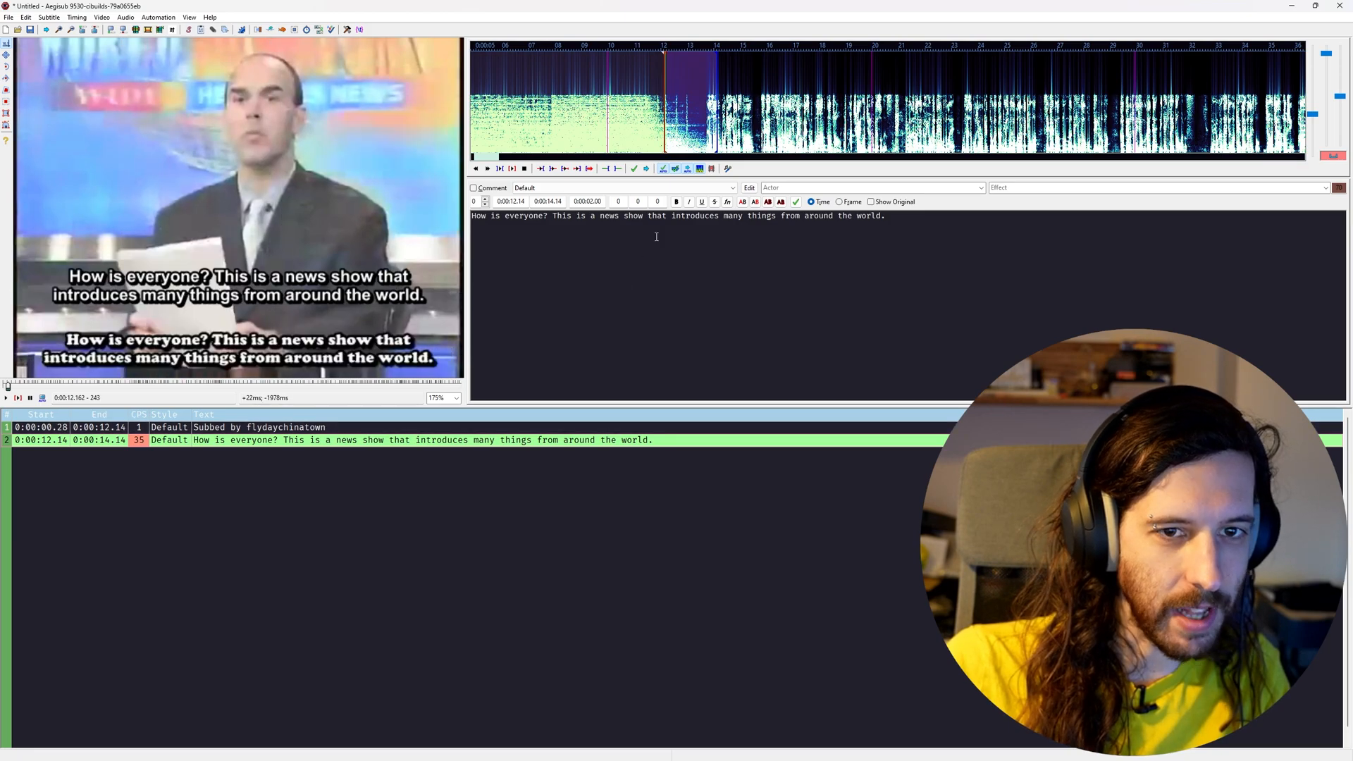
Set the second line's end to 0:00:19.39, on the last frame showing its burned-in subtitle
key(ctrl+p)
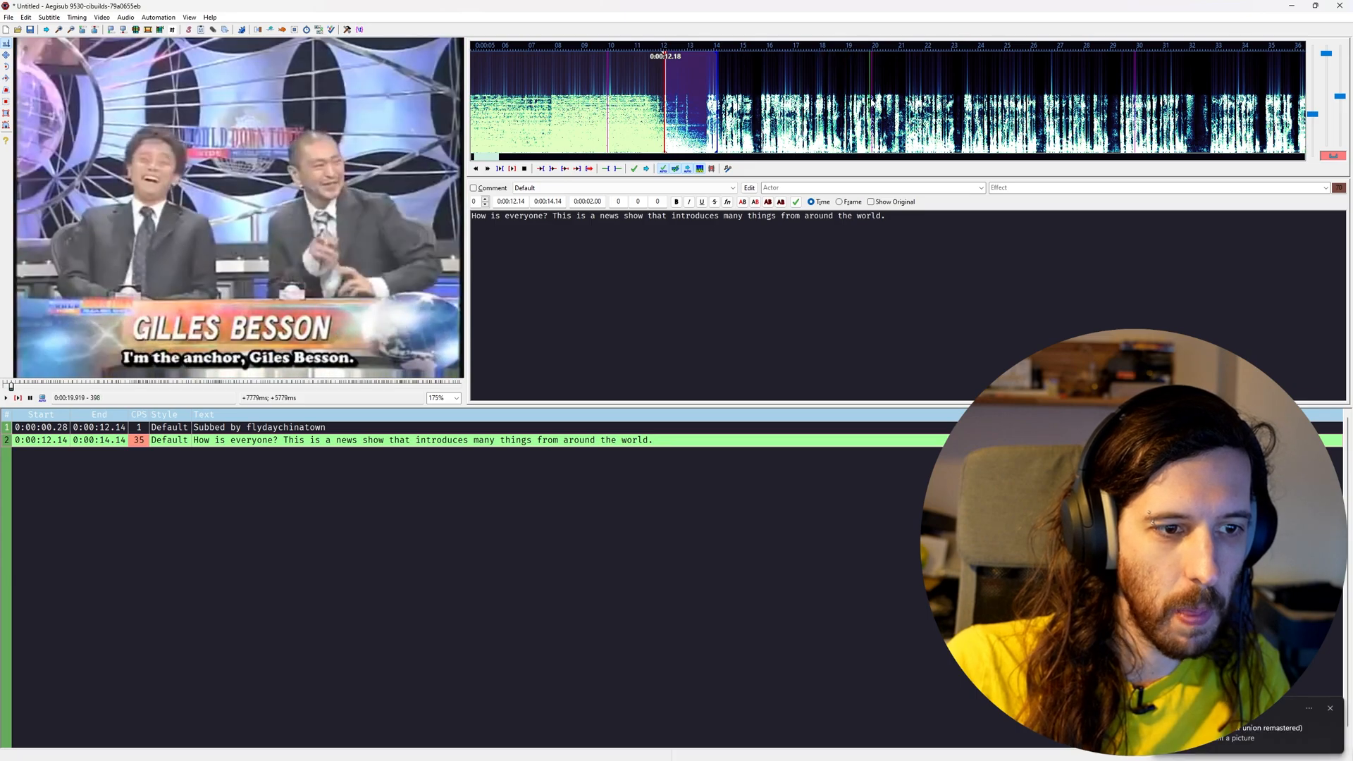
key(ctrl+p)
key(Left)
key(Left)
key(Left)
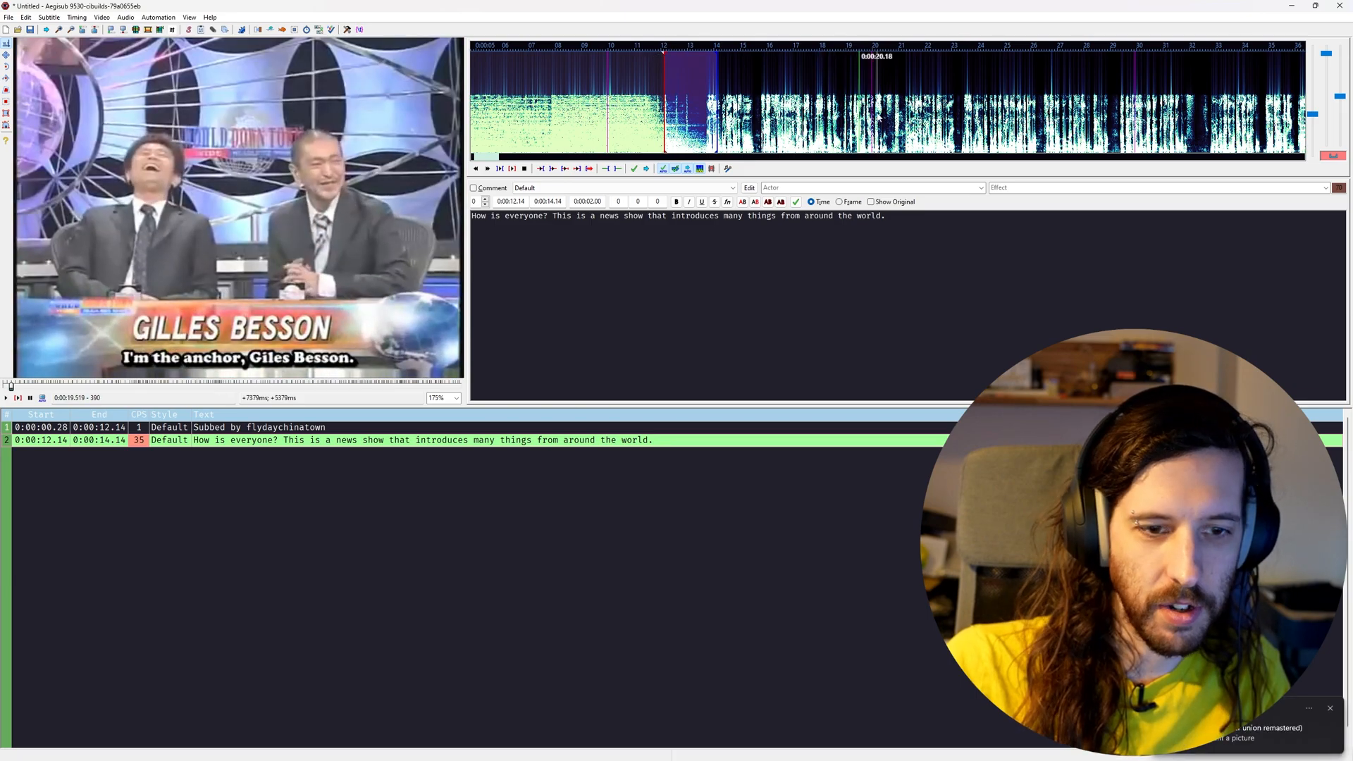
key(Left)
key(Left)
key(Right)
key(Right)
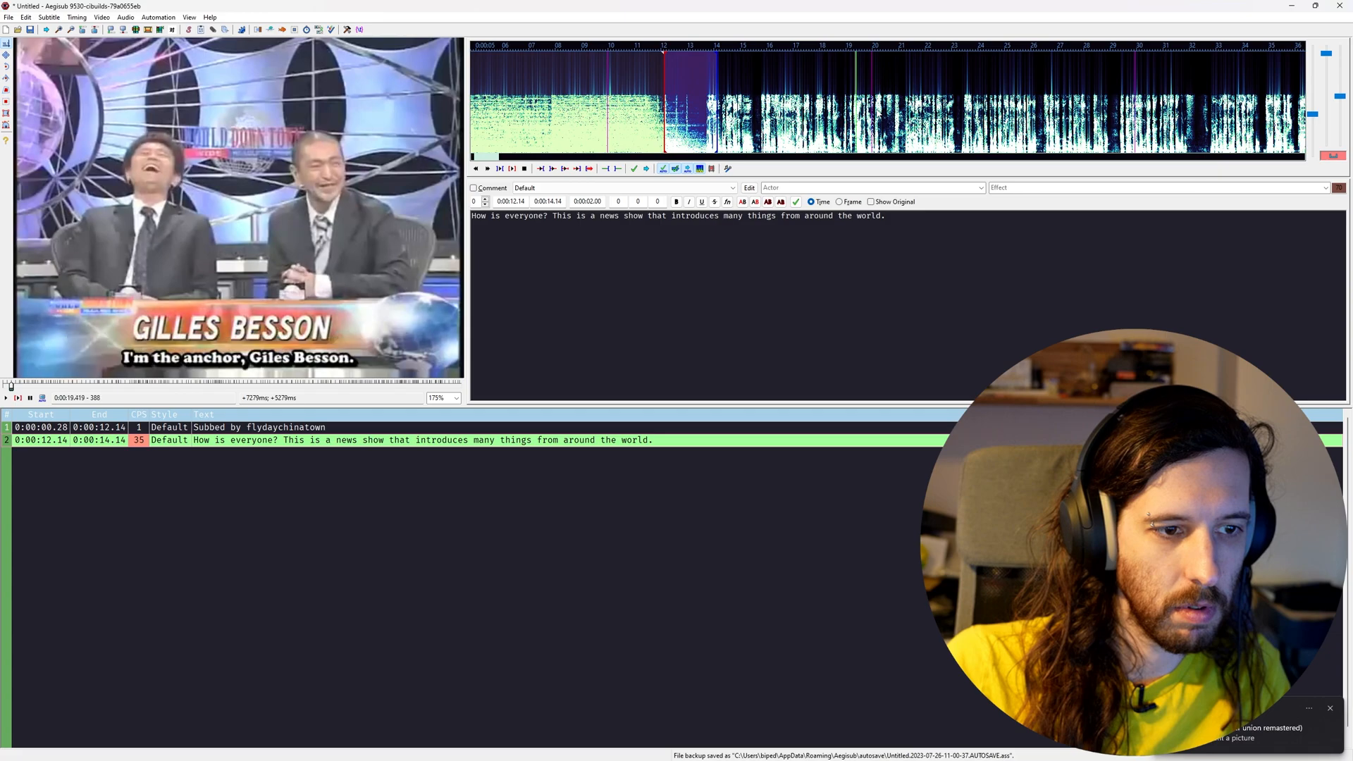
key(Left)
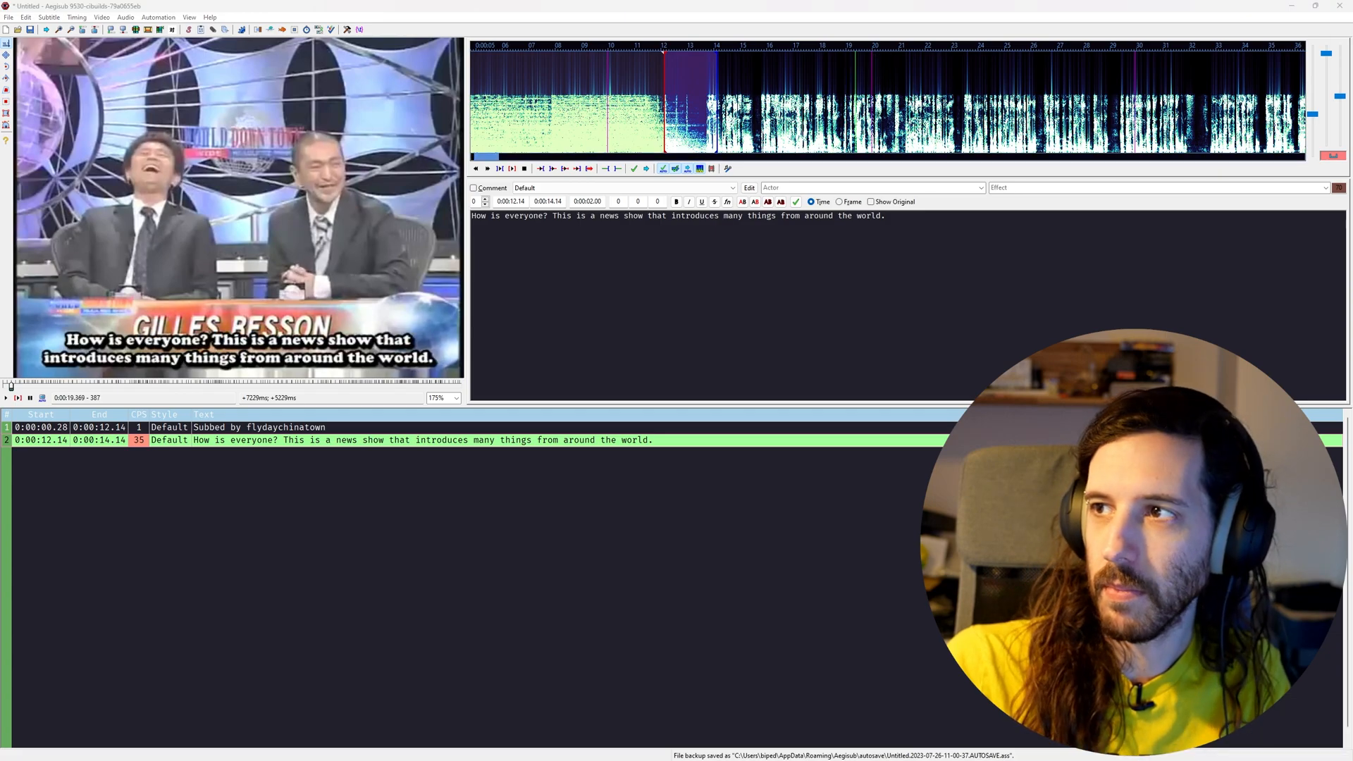
key(Right)
key(Left)
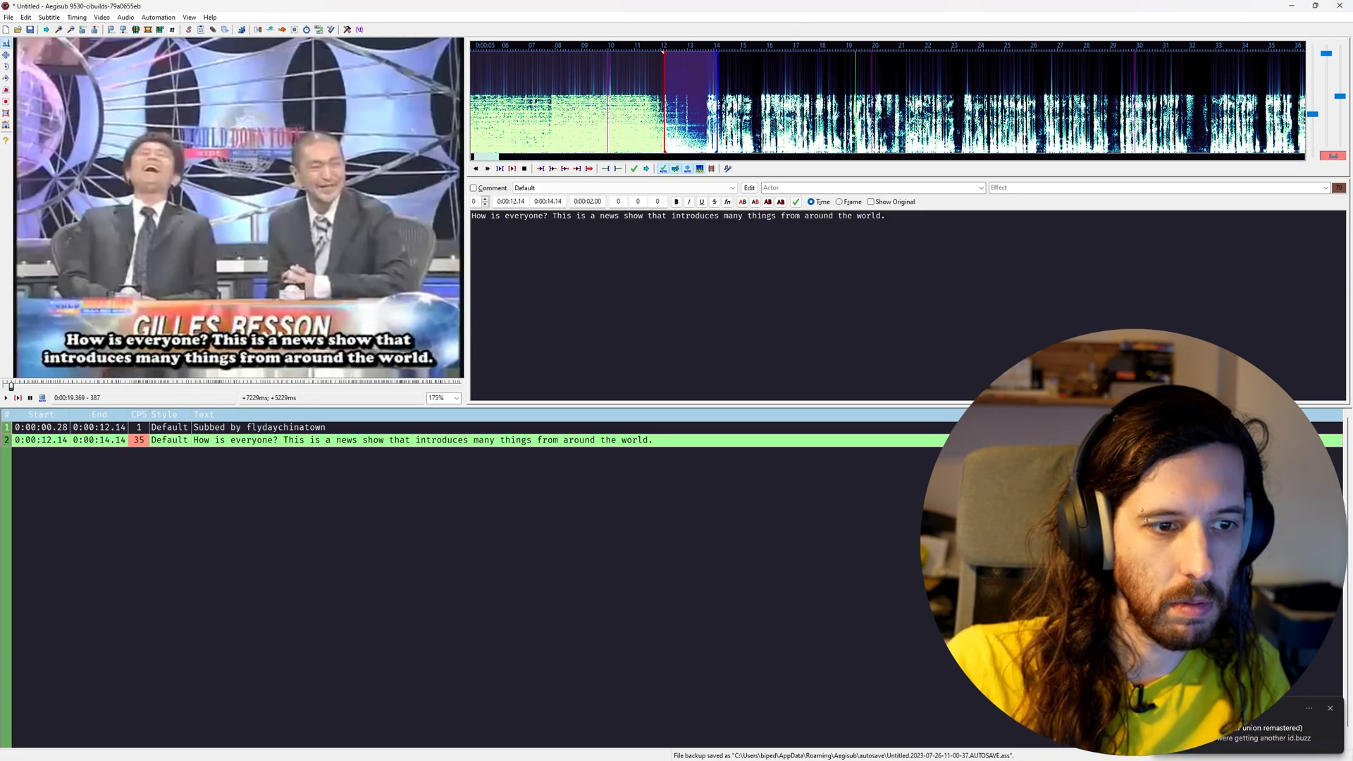
key(Left)
key(Right)
key(Right)
key(Left)
key(ctrl+4)
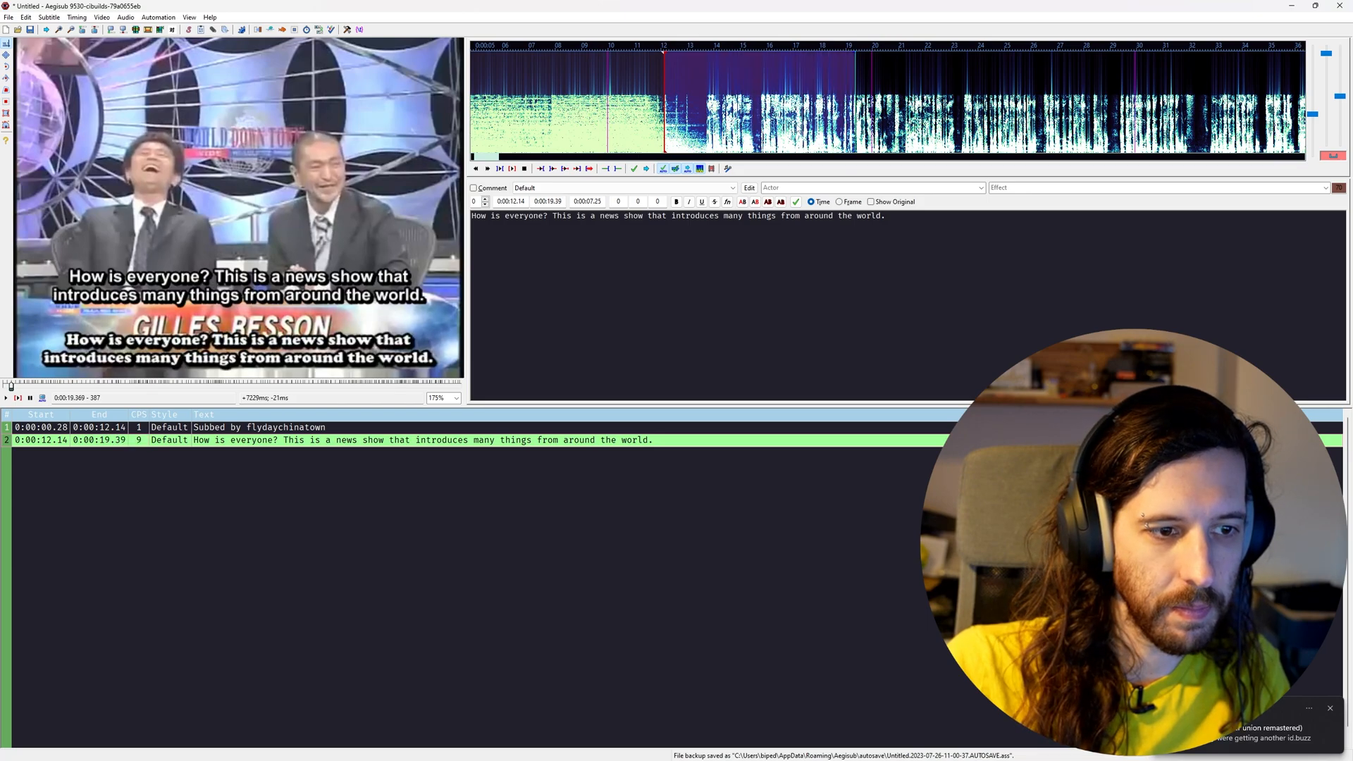
Check the frames around the second line's end against the burned-in subtitle and commit the line to start a third one
key(Right)
key(Left)
key(Right)
key(Left)
key(Right)
key(Return)
Enter "I'm the anchor, Giles Besson." as the third line's text and set its end to 0:00:21.45
click(706, 304)
text(I'm the anchor, Giles Besson.)
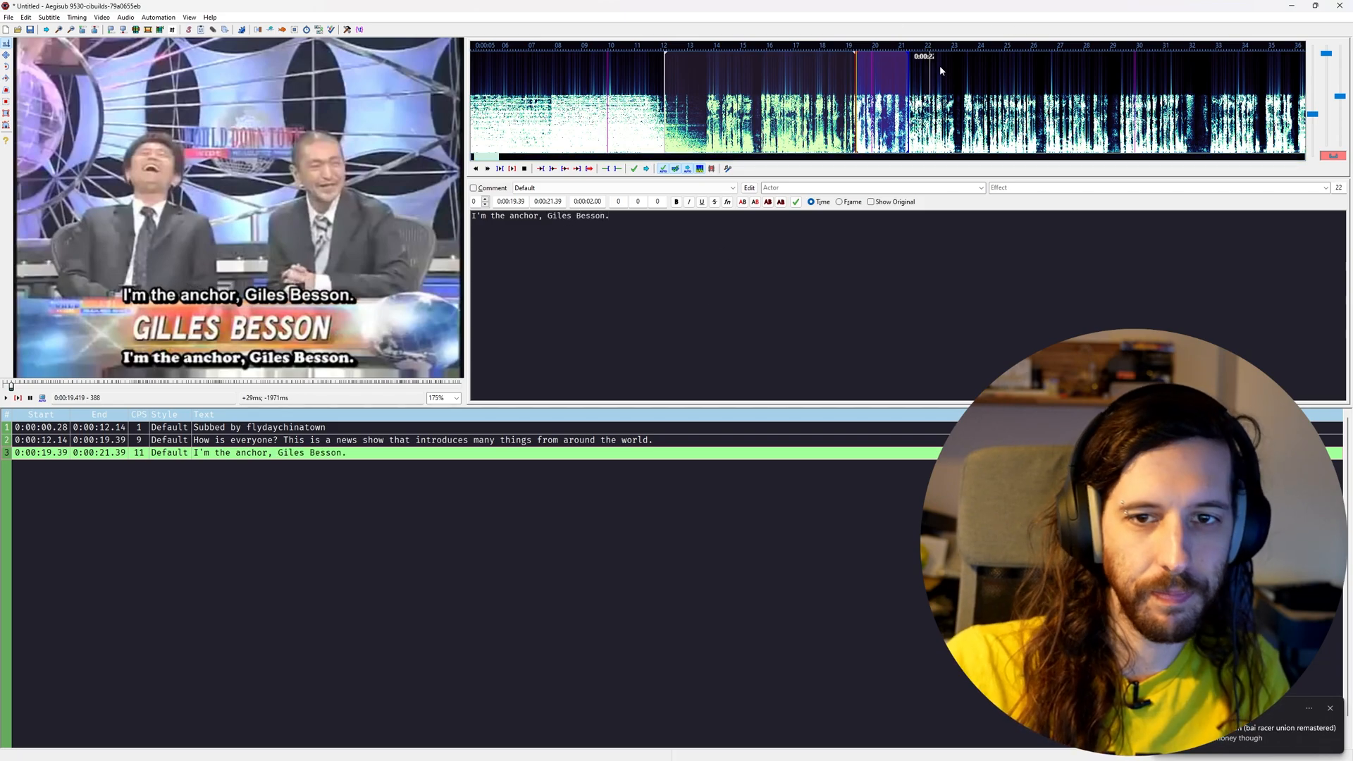
drag(910, 52, 911, 52)
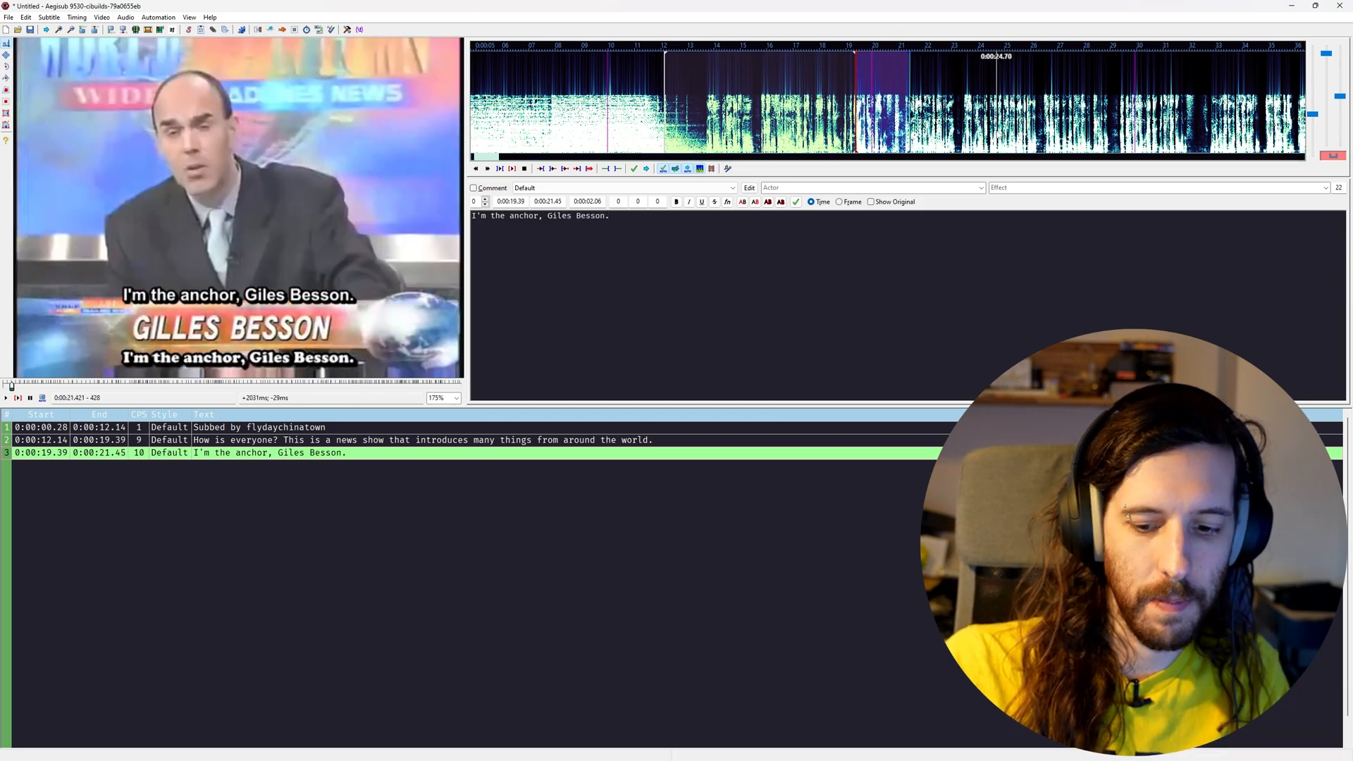
Commit the third line, bring the video to the next burned-in subtitle's first frame, and make the fourth line's text ready for entry
key(Return)
key(Right)
key(Left)
key(Right)
click(573, 316)
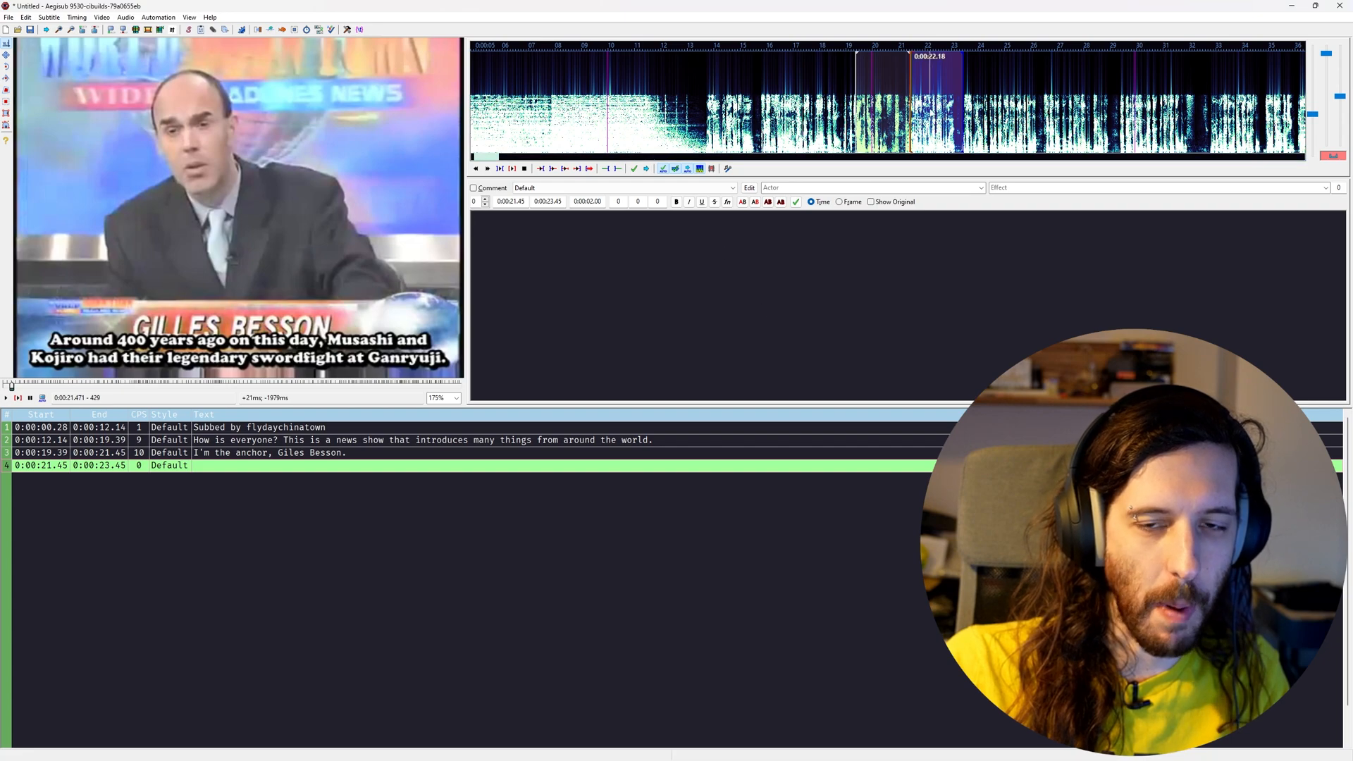
Undo the third line's commit so the empty fourth line is removed, keeping the video at the third line's end
key(Left)
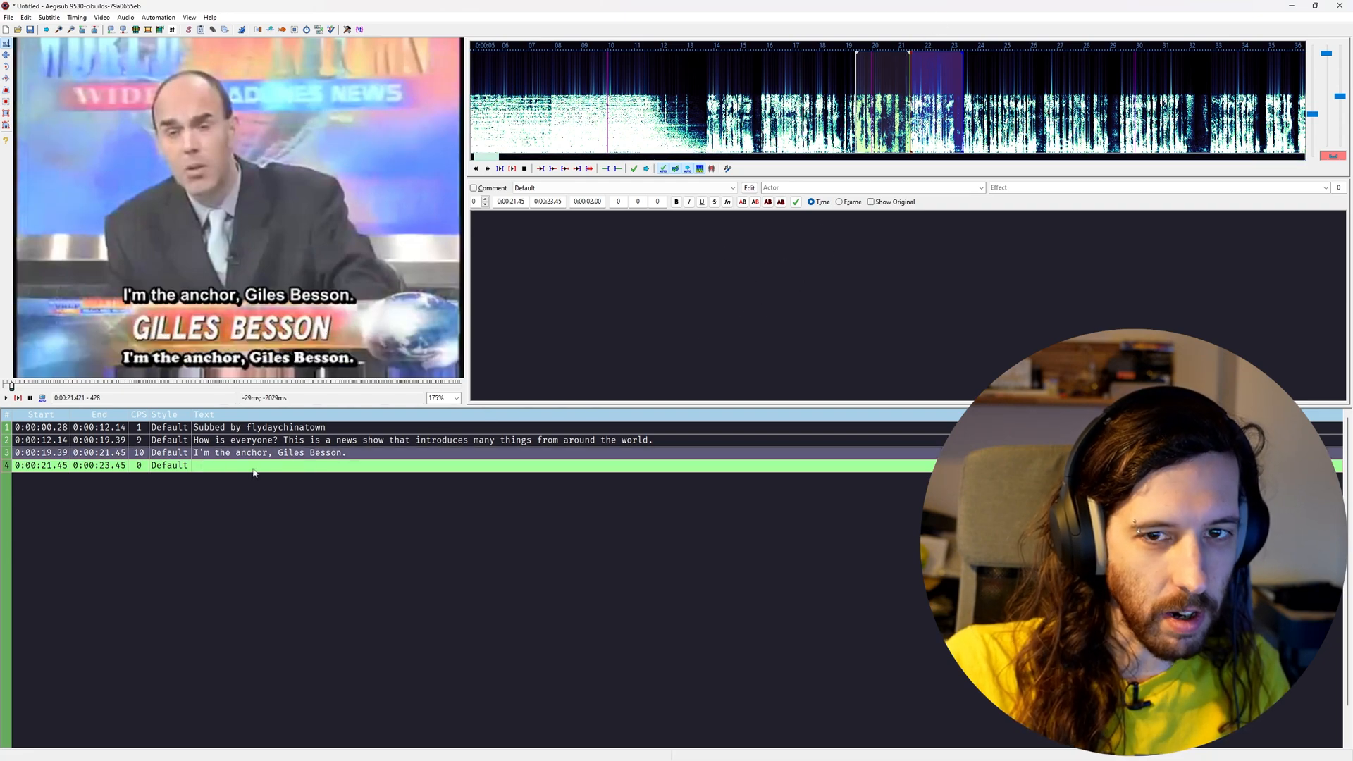
key(ctrl+z)
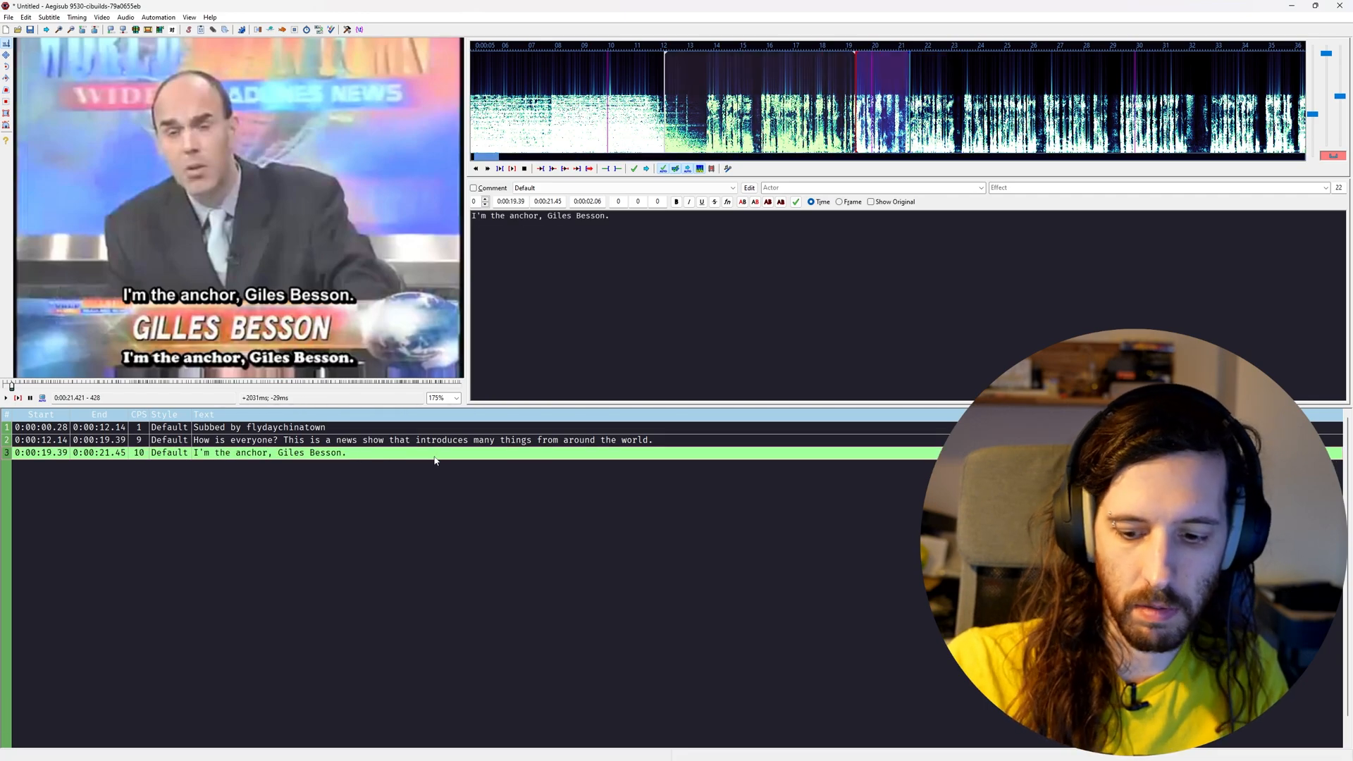
key(s)
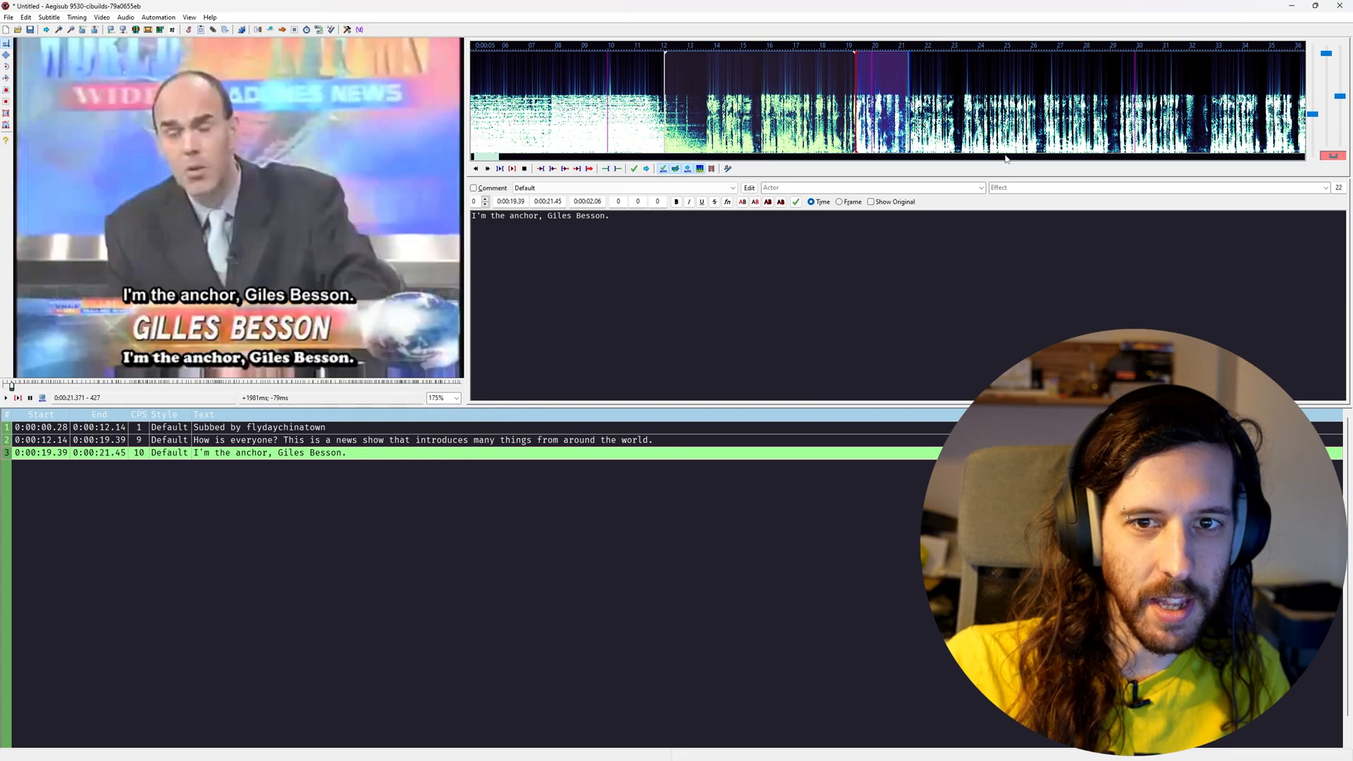
Compare the frames on both sides of the third line's end against the change of the burned-in subtitle
key(Right)
key(Right)
key(Left)
key(Right)
key(Left)
key(Right)
key(Left)
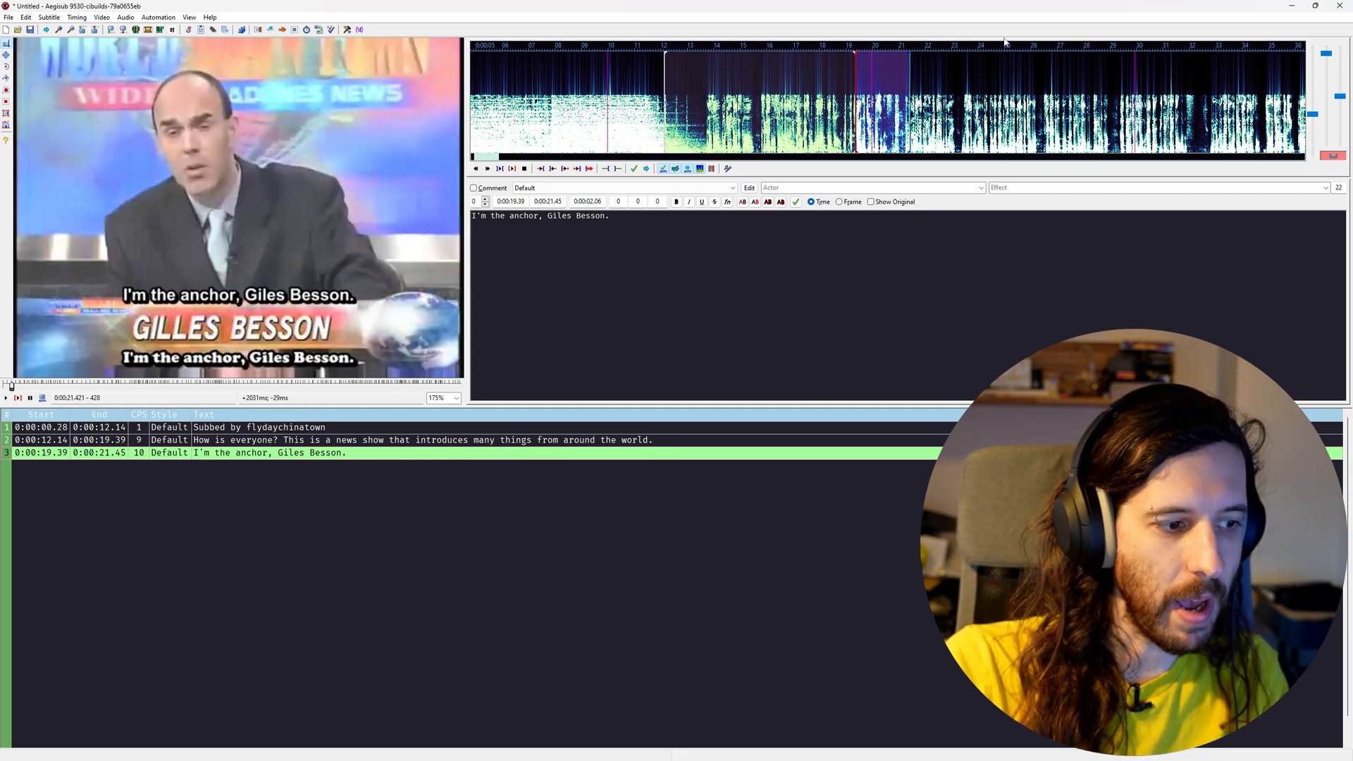
key(Right)
key(Left)
key(Right)
key(Left)
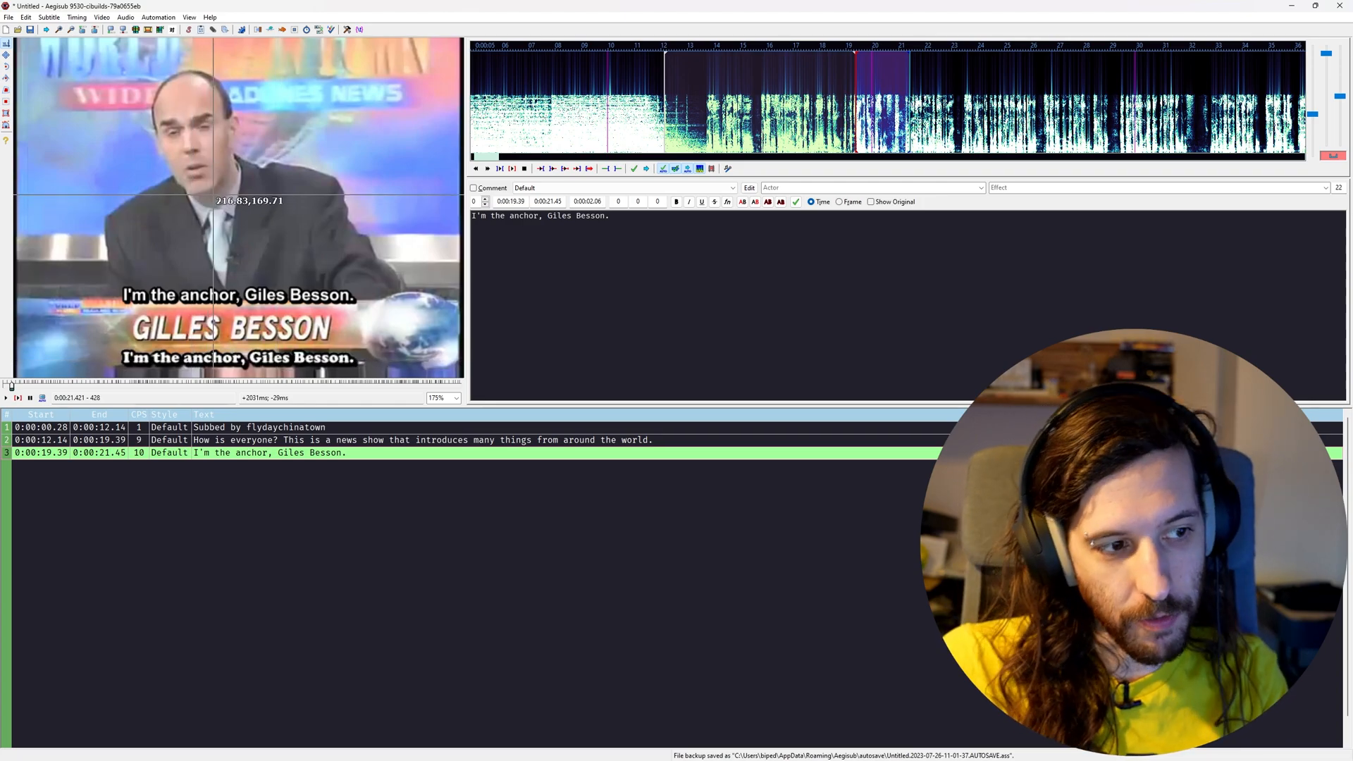
key(Right)
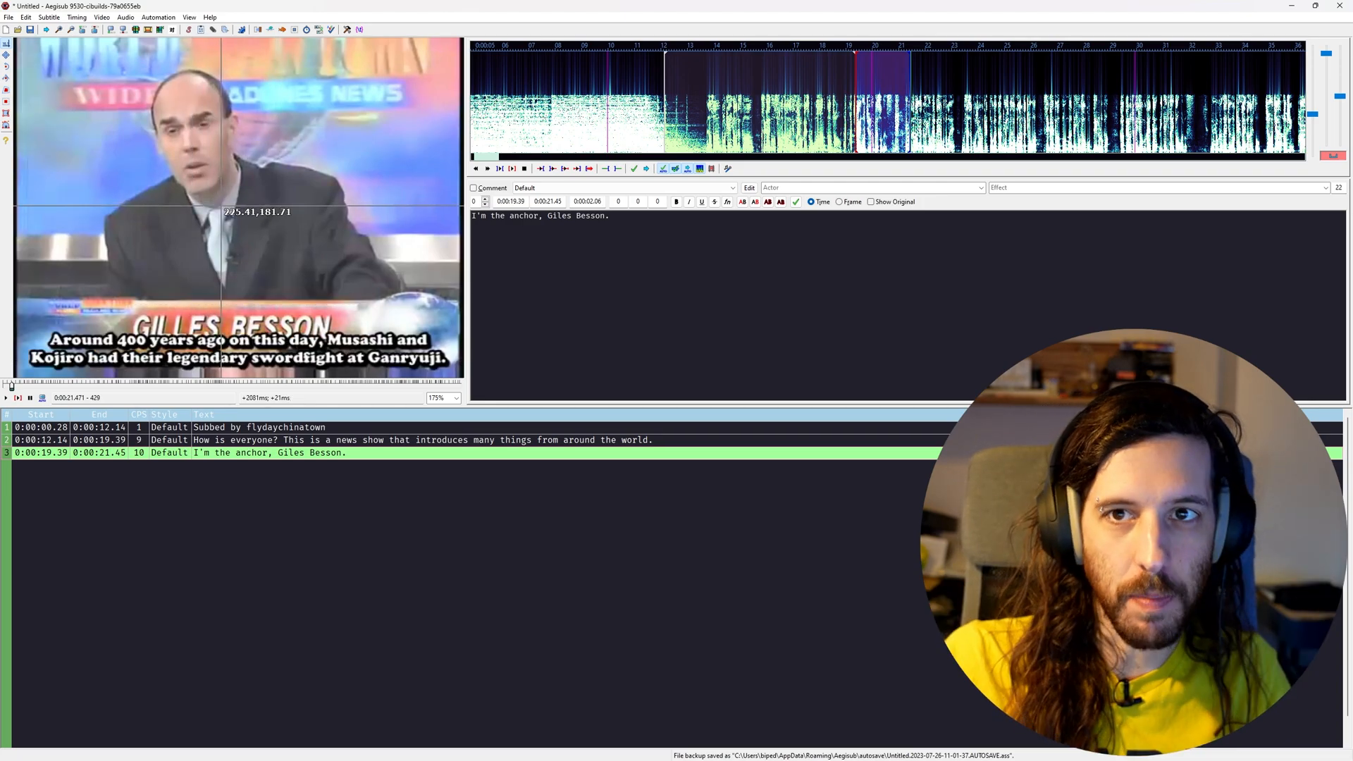
key(Left)
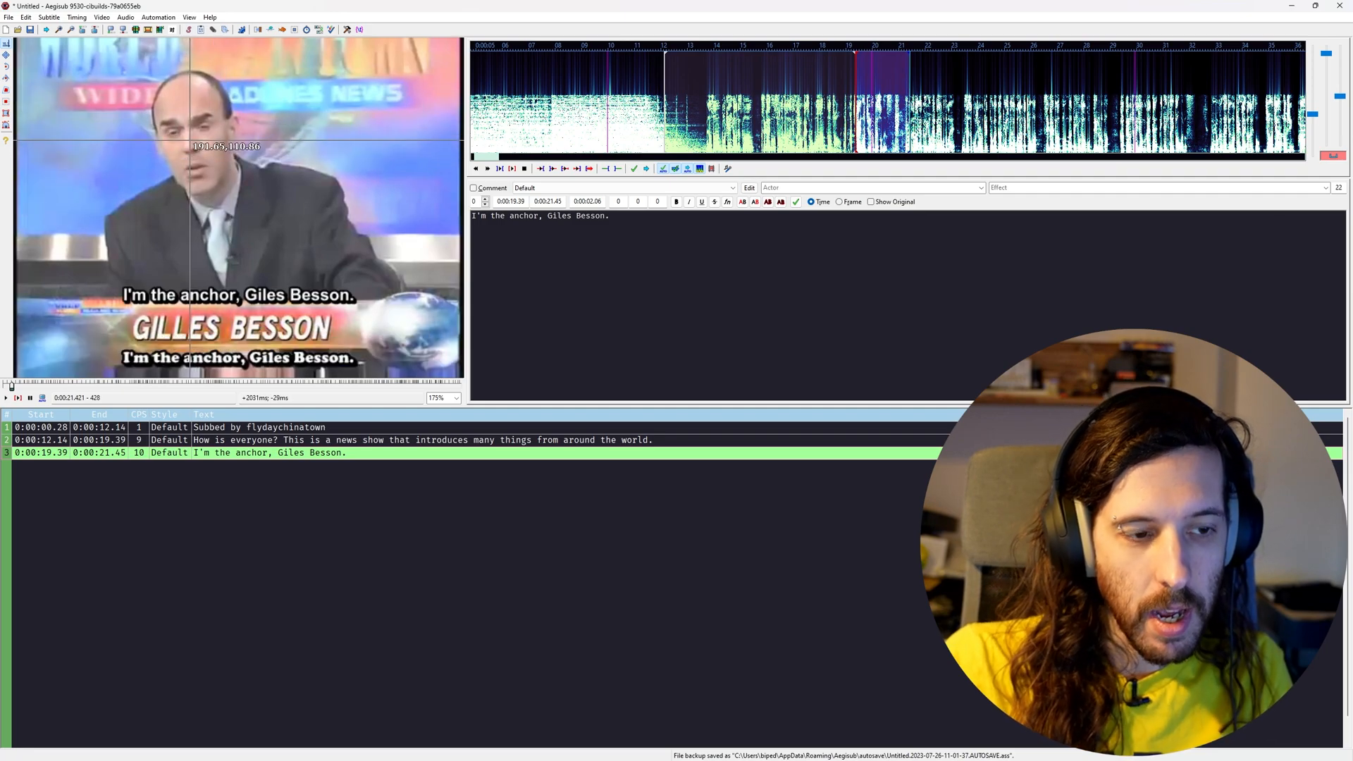
key(Right)
key(Left)
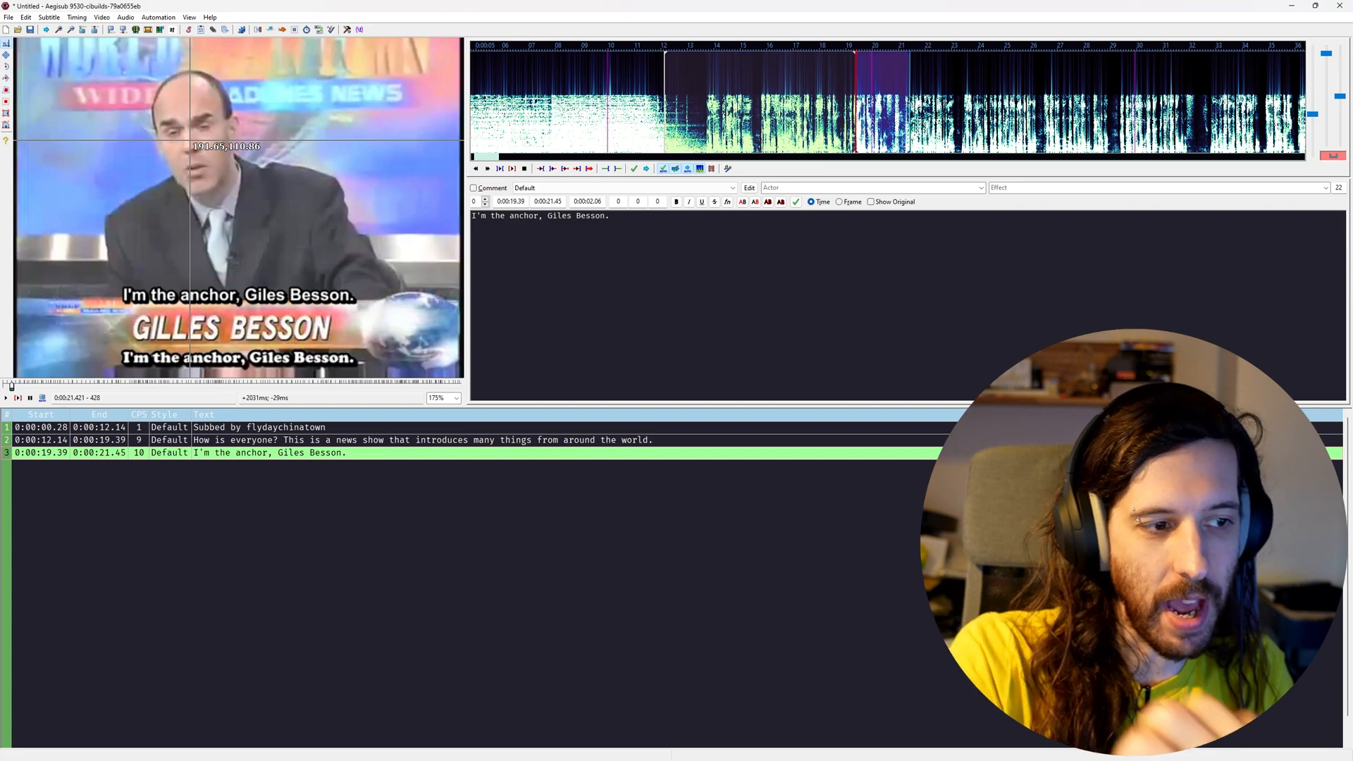
key(Right)
key(Left)
key(Right)
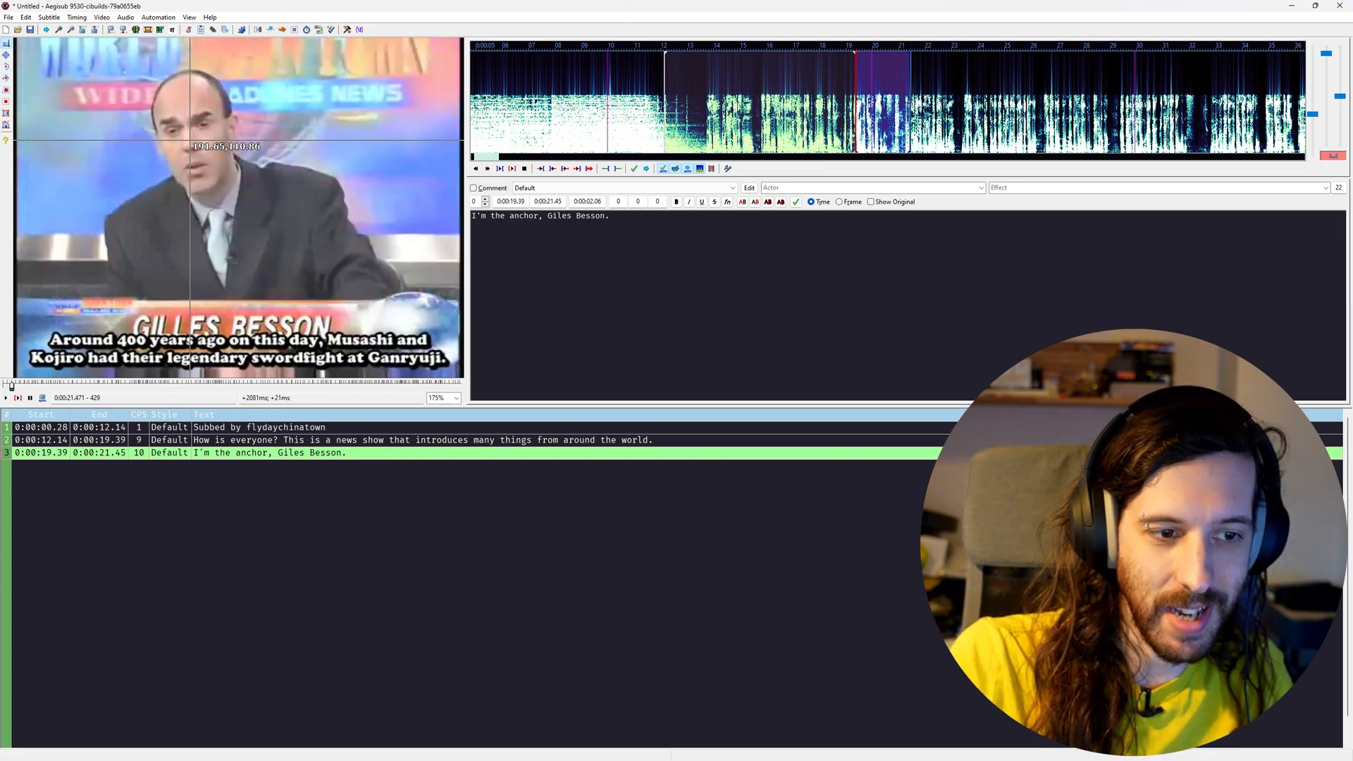
Commit the third line and enter "Around 400 years ago on this day, Musashi and Kojiro had their legendary sword fight at Ganryuji." as the fourth line's text
key(Return)
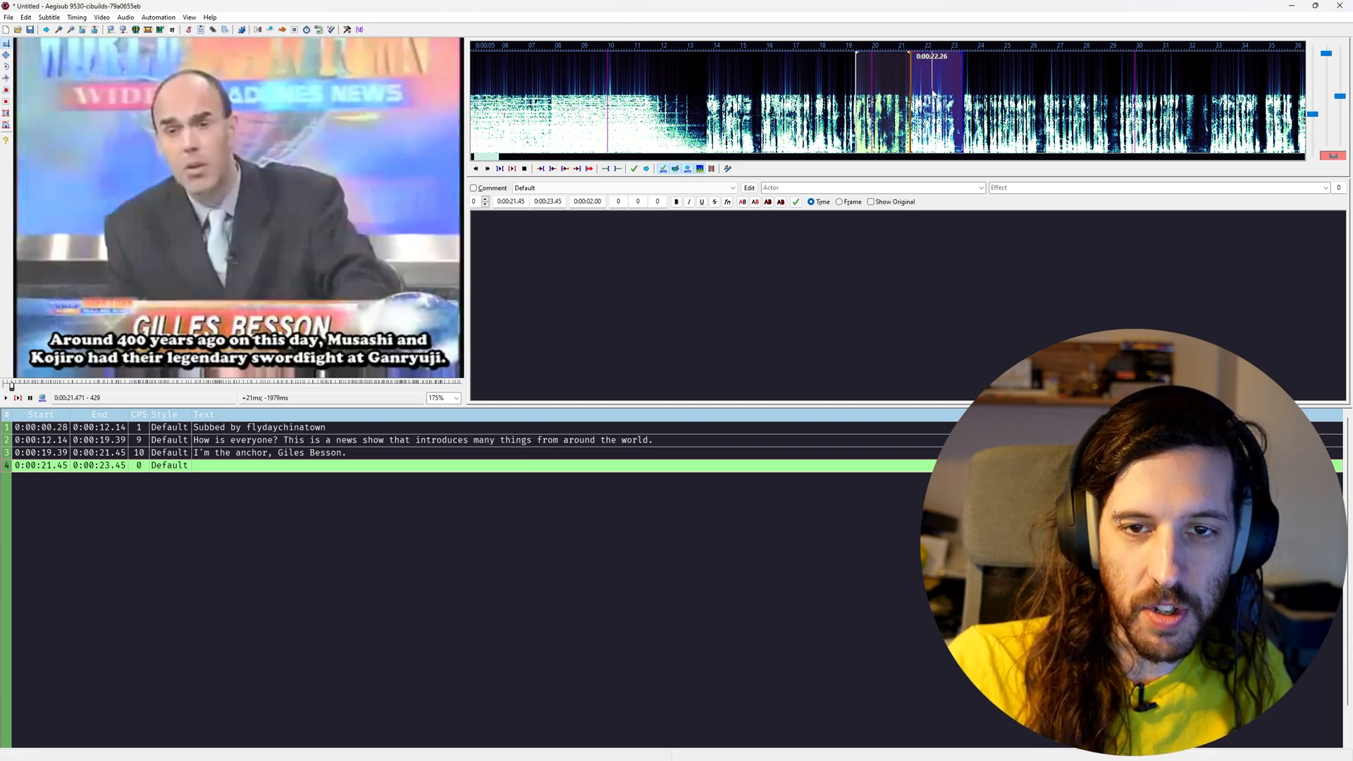
scroll(932, 91, up, 2)
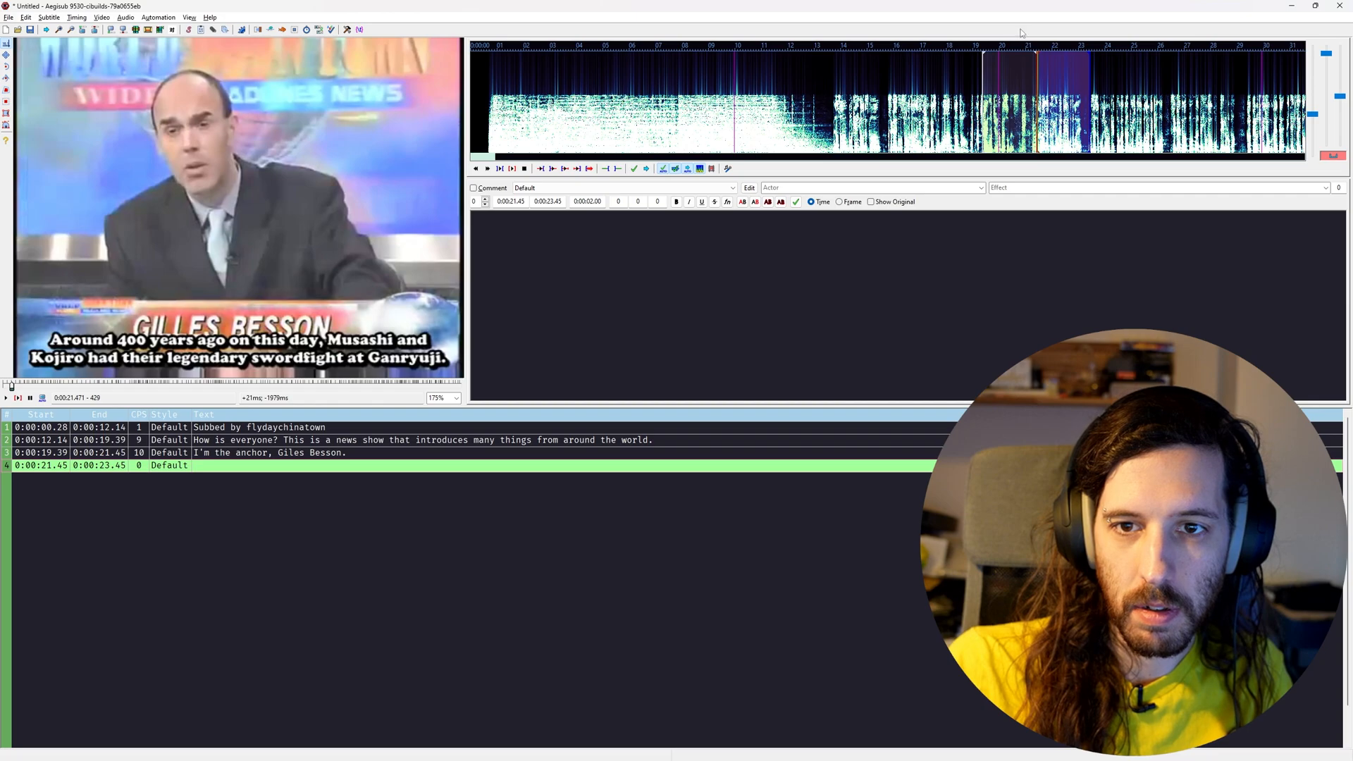
scroll(1072, 95, up, 2)
click(781, 296)
text(Around 400 years )
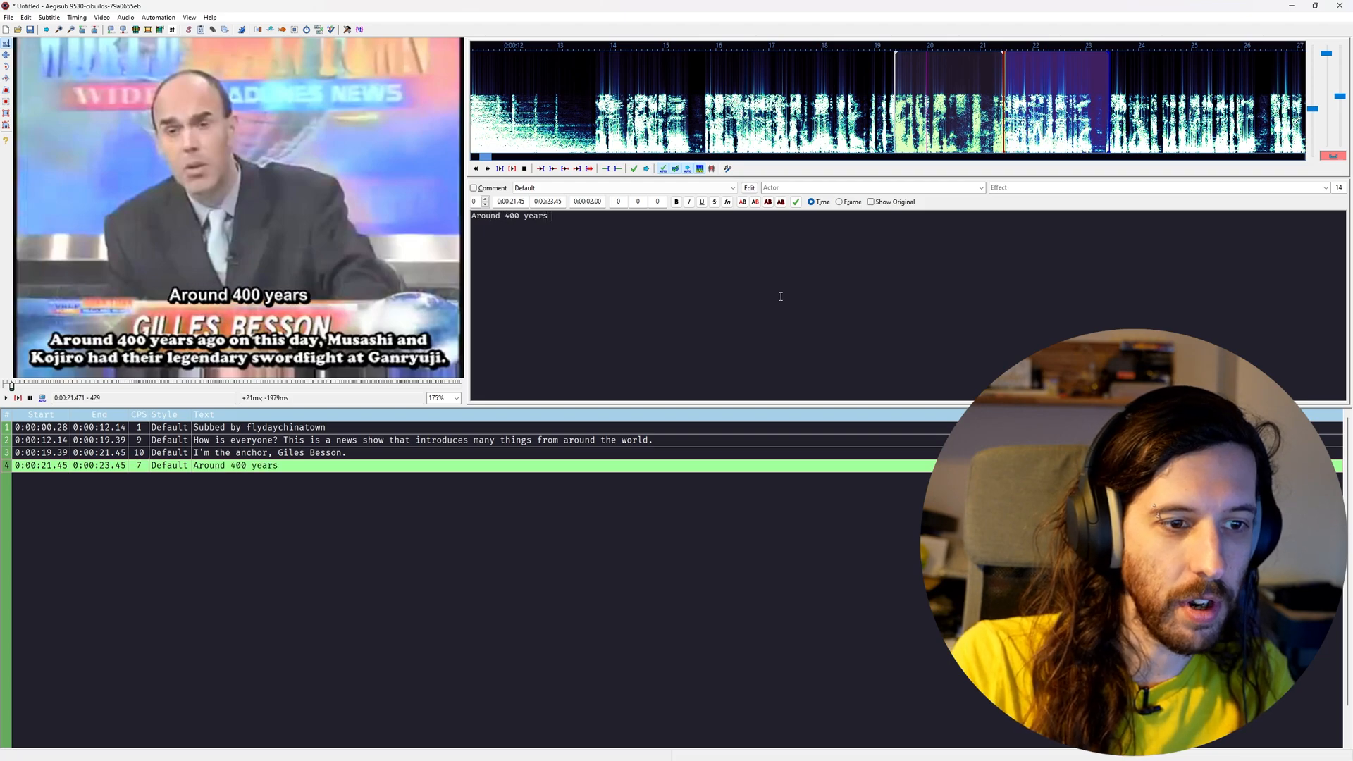
text(ago on this day, M)
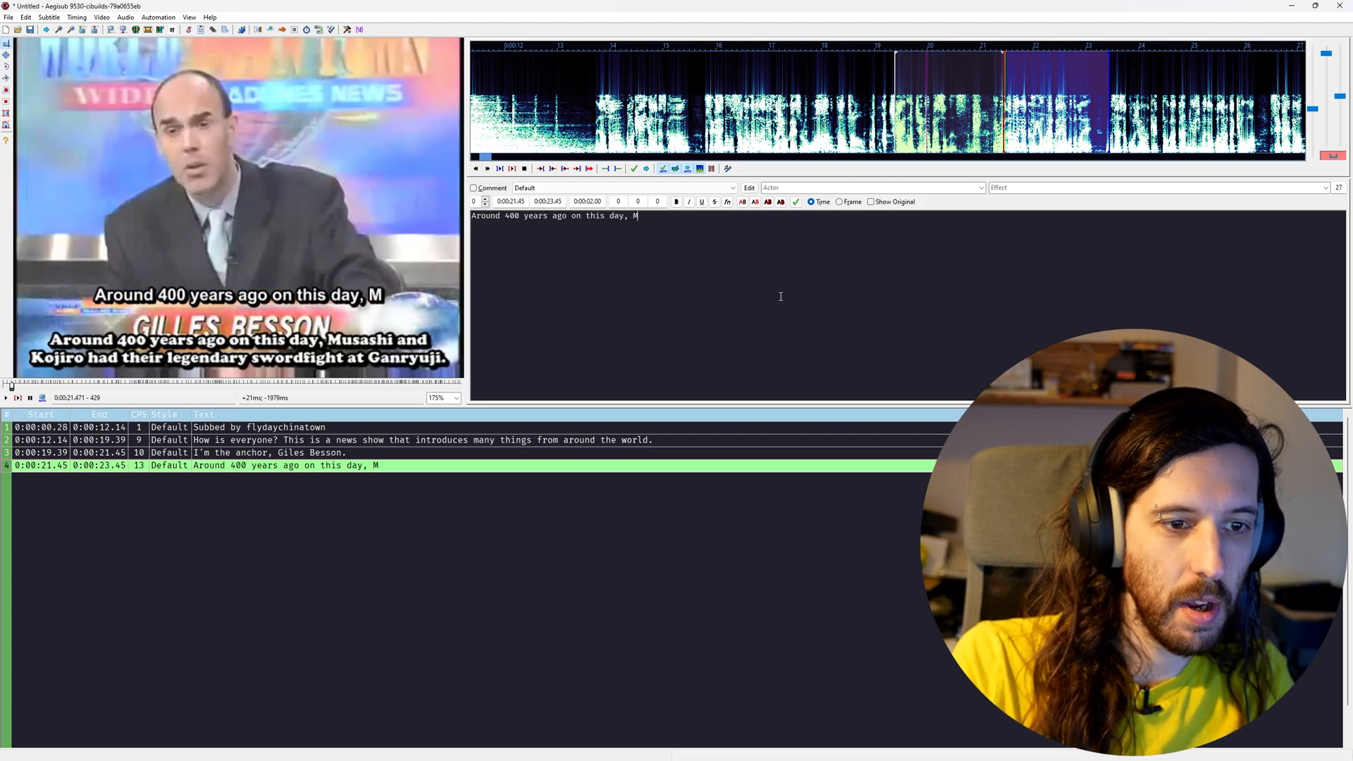
text(usashi and Koji)
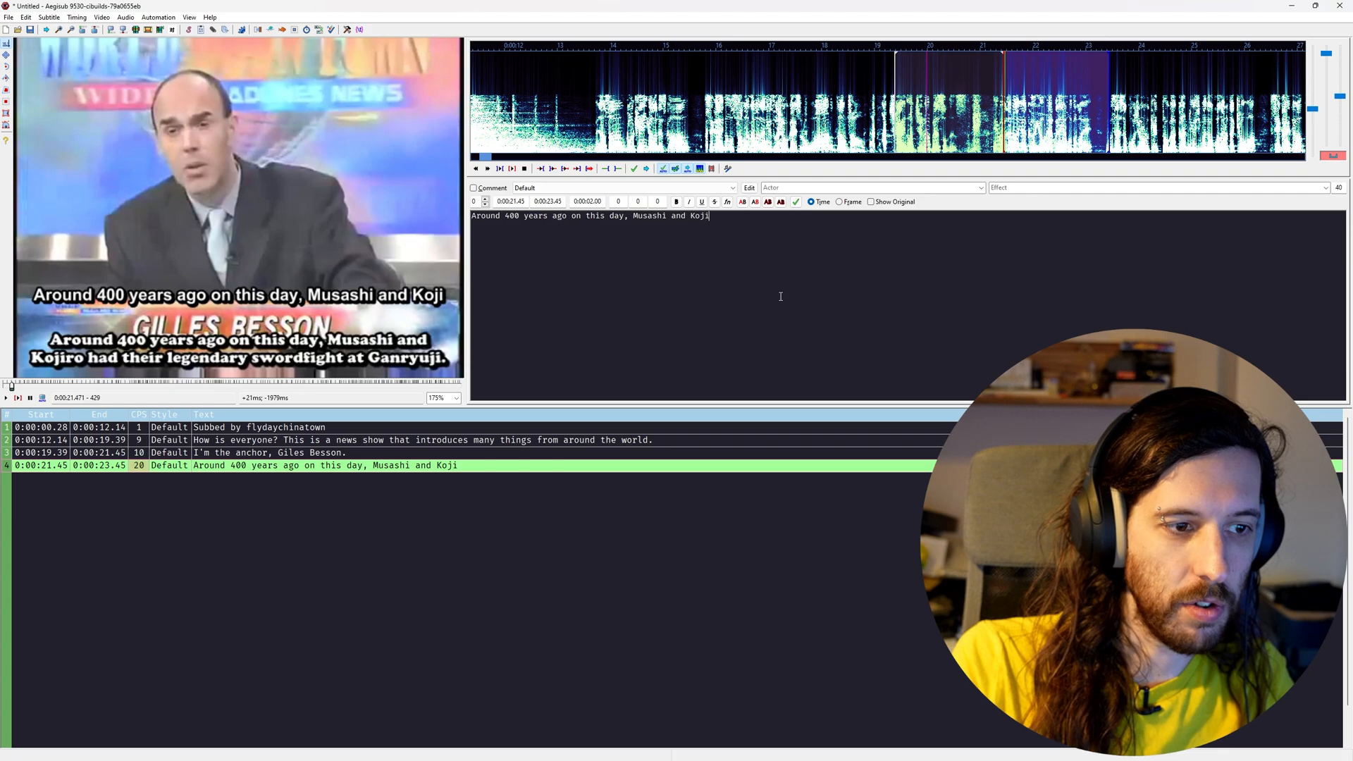
text(ro had their legendary)
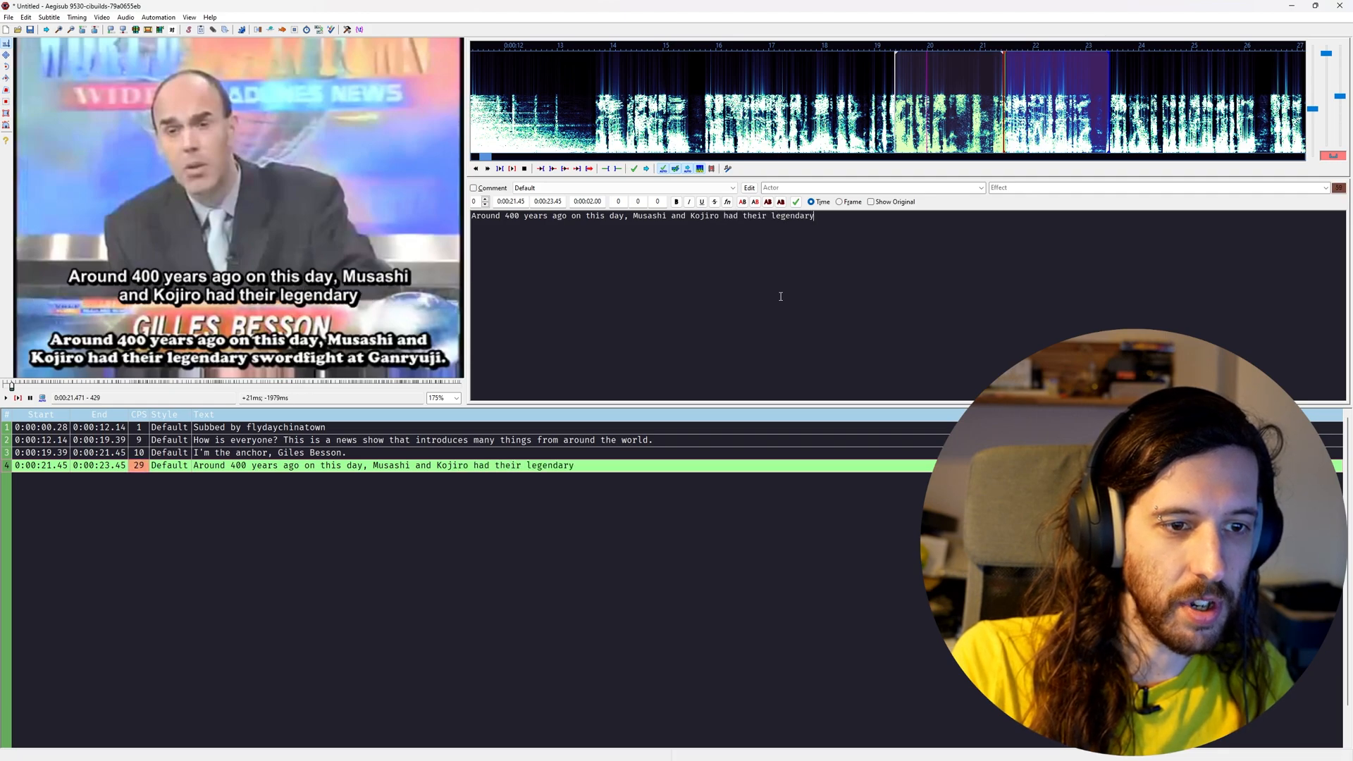
text( sword fight)
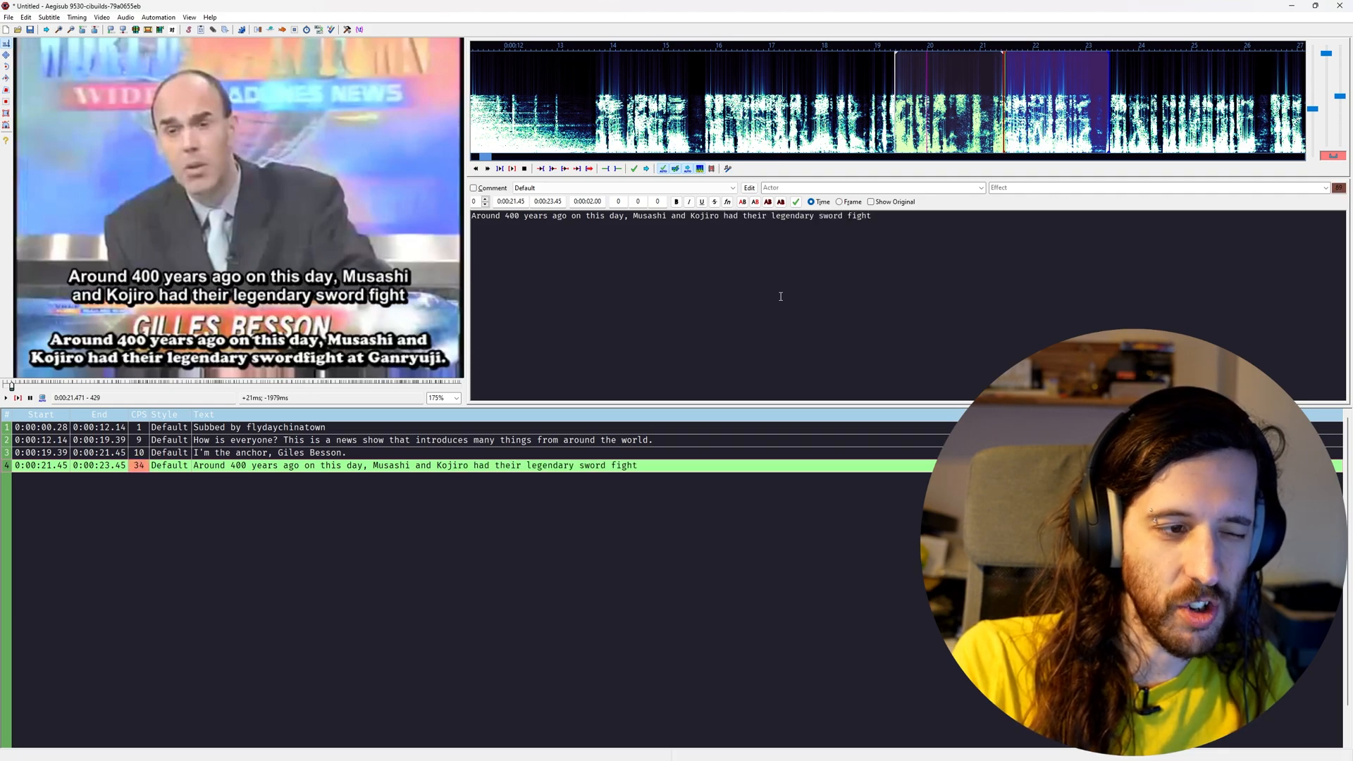
text( at Ganry)
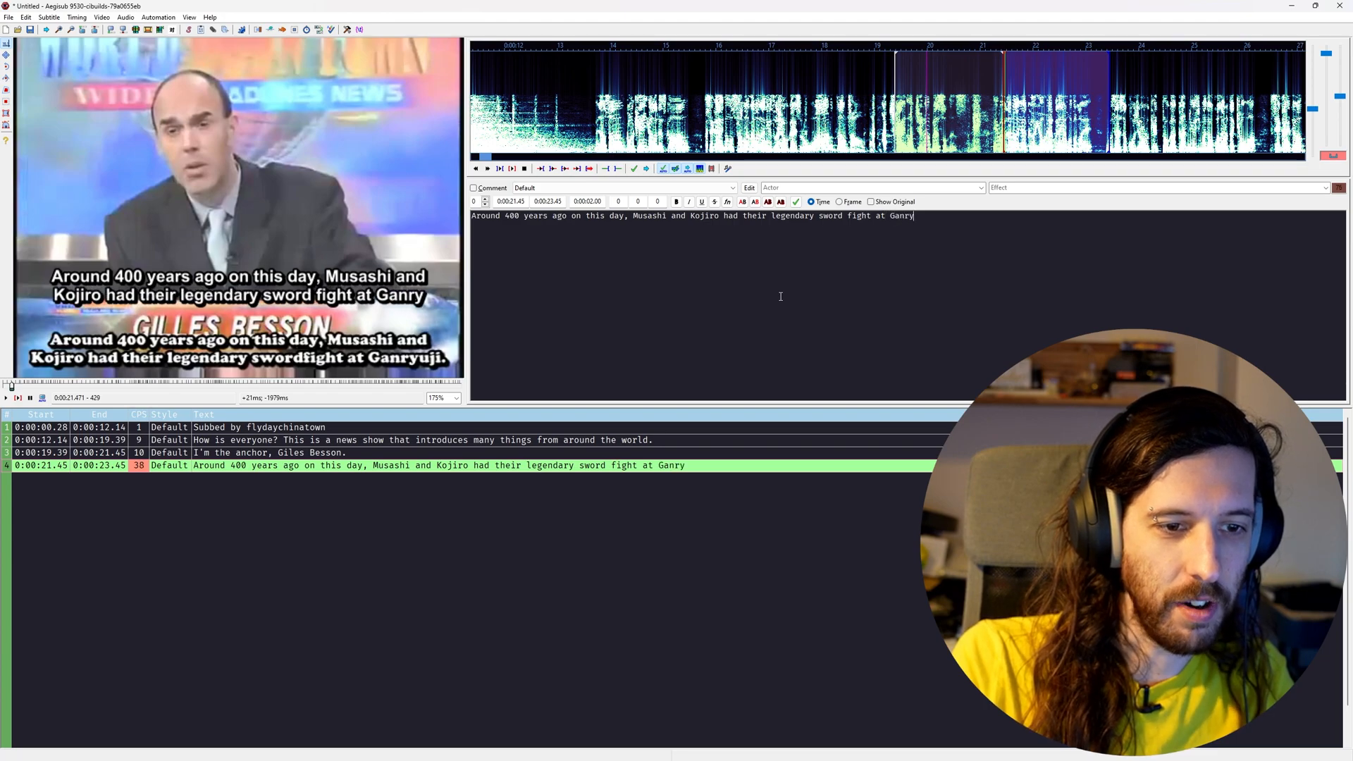
text(uji.)
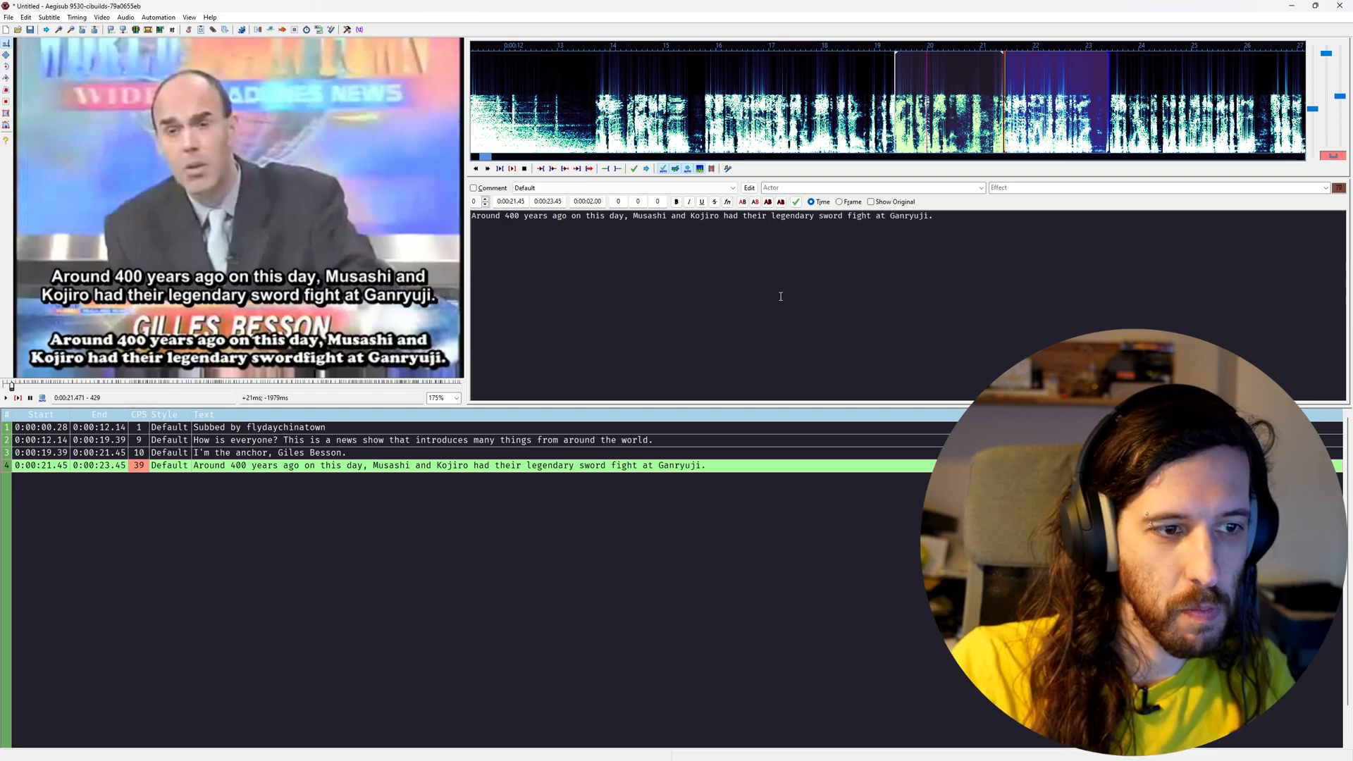
Compare the video frames just before and after the fourth line's start to check its alignment with the burned-in subtitle
middle_click(1003, 105)
middle_click(1006, 105)
middle_click(1003, 104)
middle_click(1005, 105)
middle_click(1003, 104)
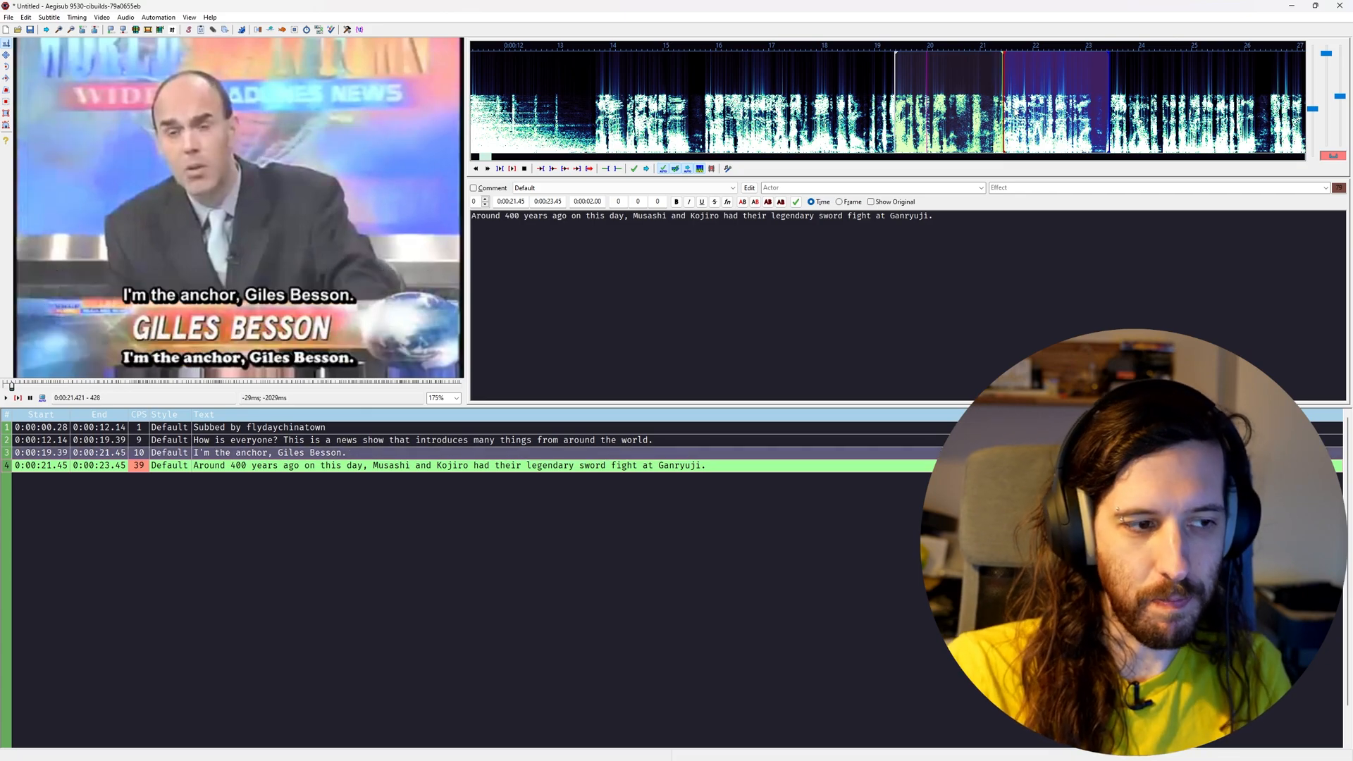
middle_click(1005, 104)
middle_click(1003, 105)
middle_click(1005, 105)
middle_click(1003, 104)
middle_click(1005, 104)
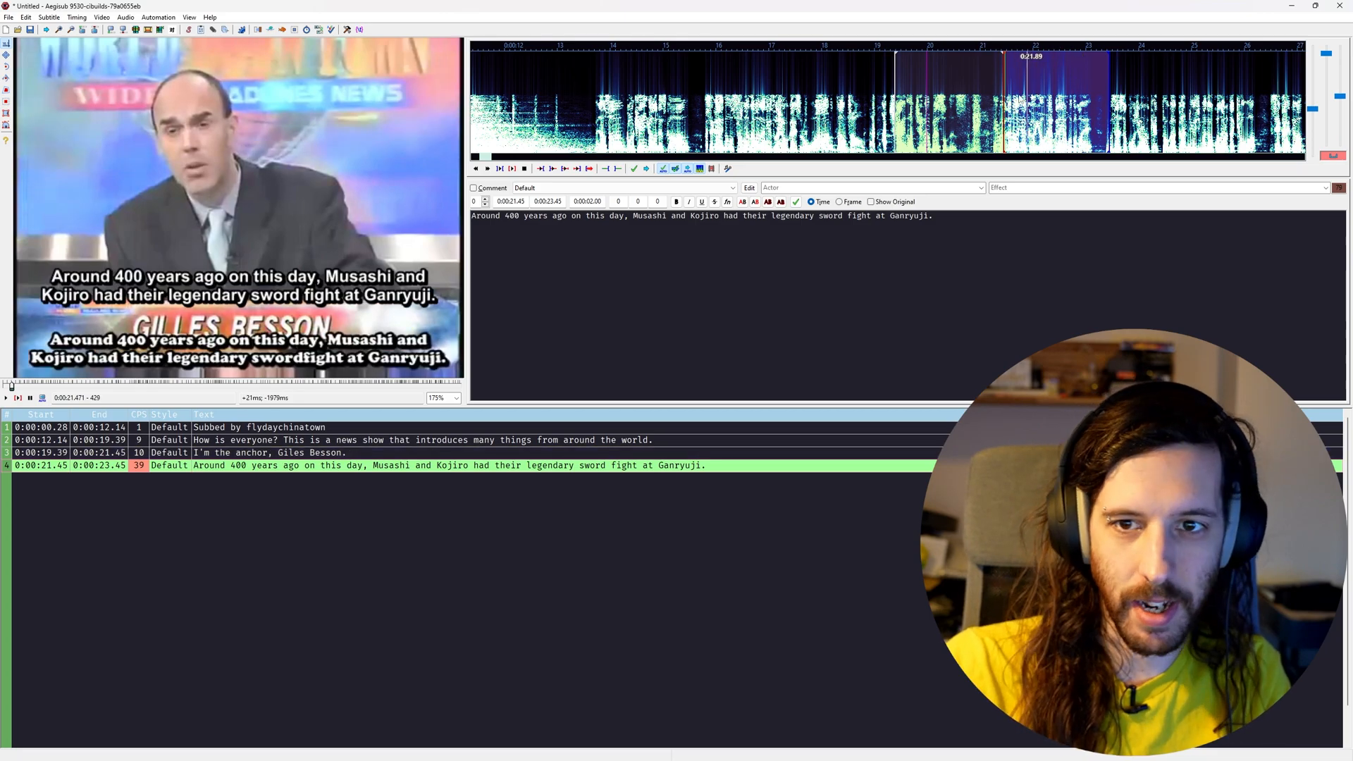
Play the video forward to the area where the fourth line's burned-in subtitle gives way to the next one
key(space)
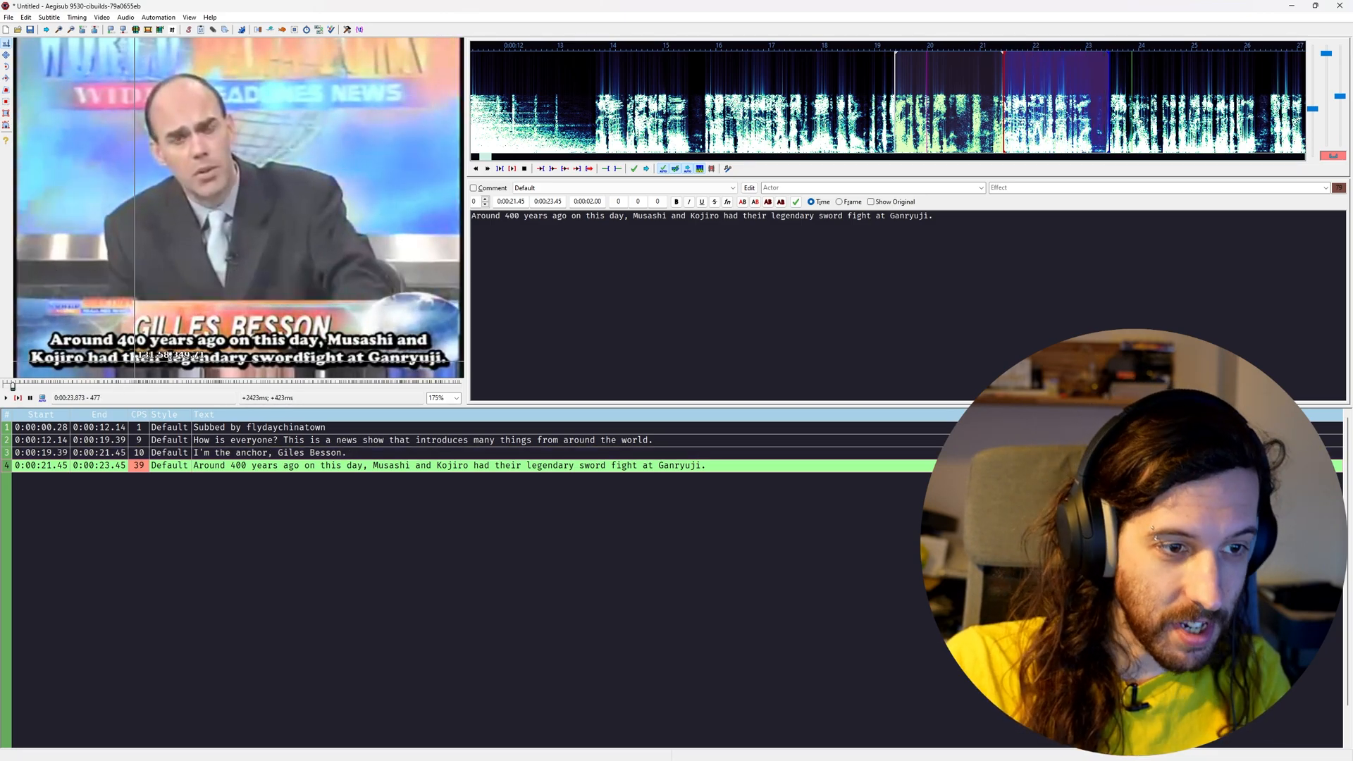
middle_click(1156, 94)
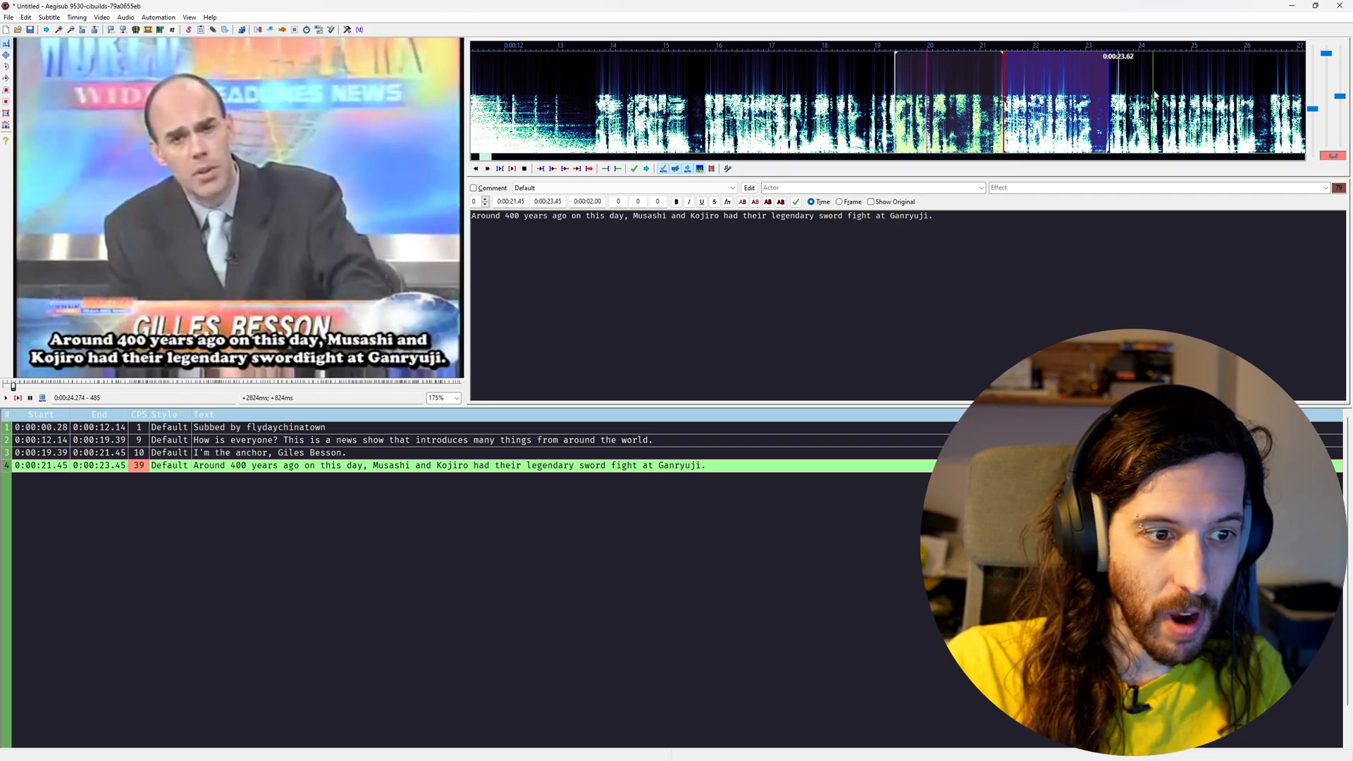
key(space)
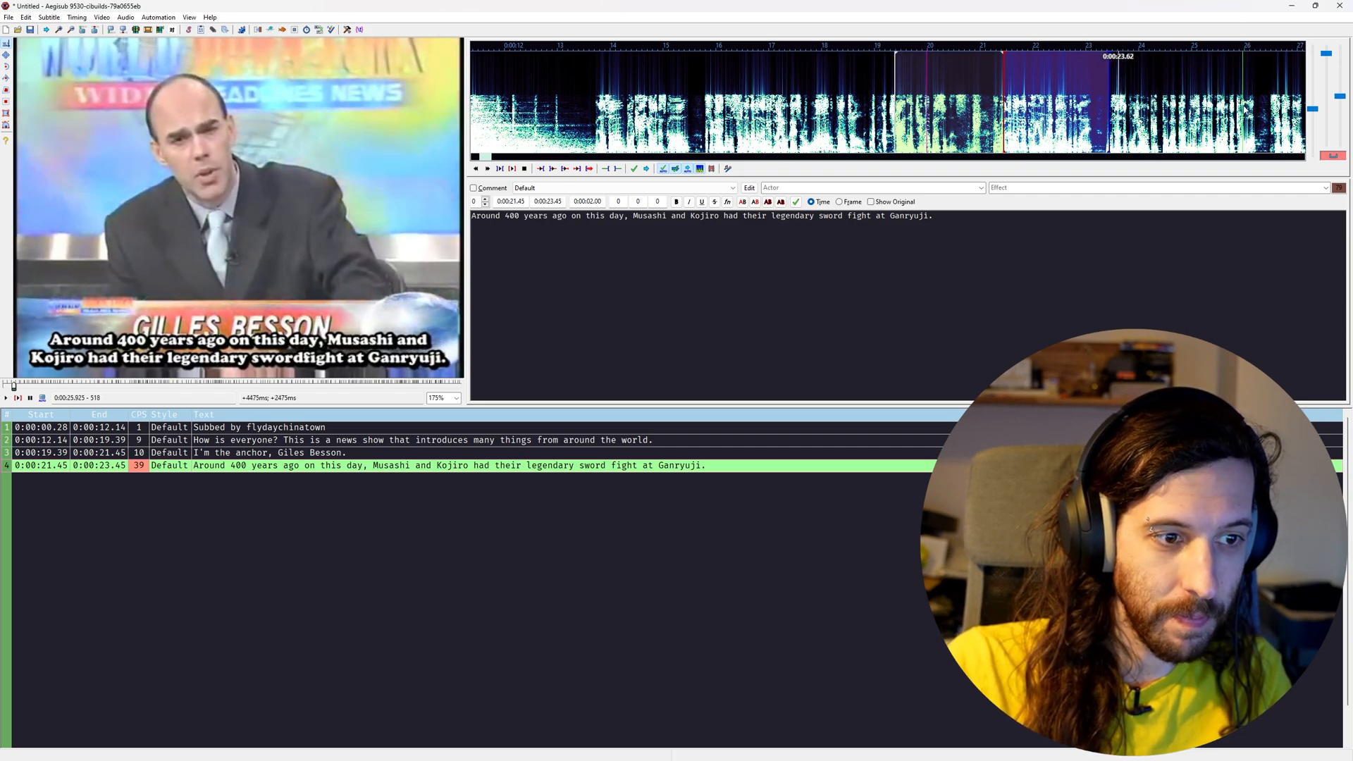
key(space)
scroll(1128, 109, down, 9)
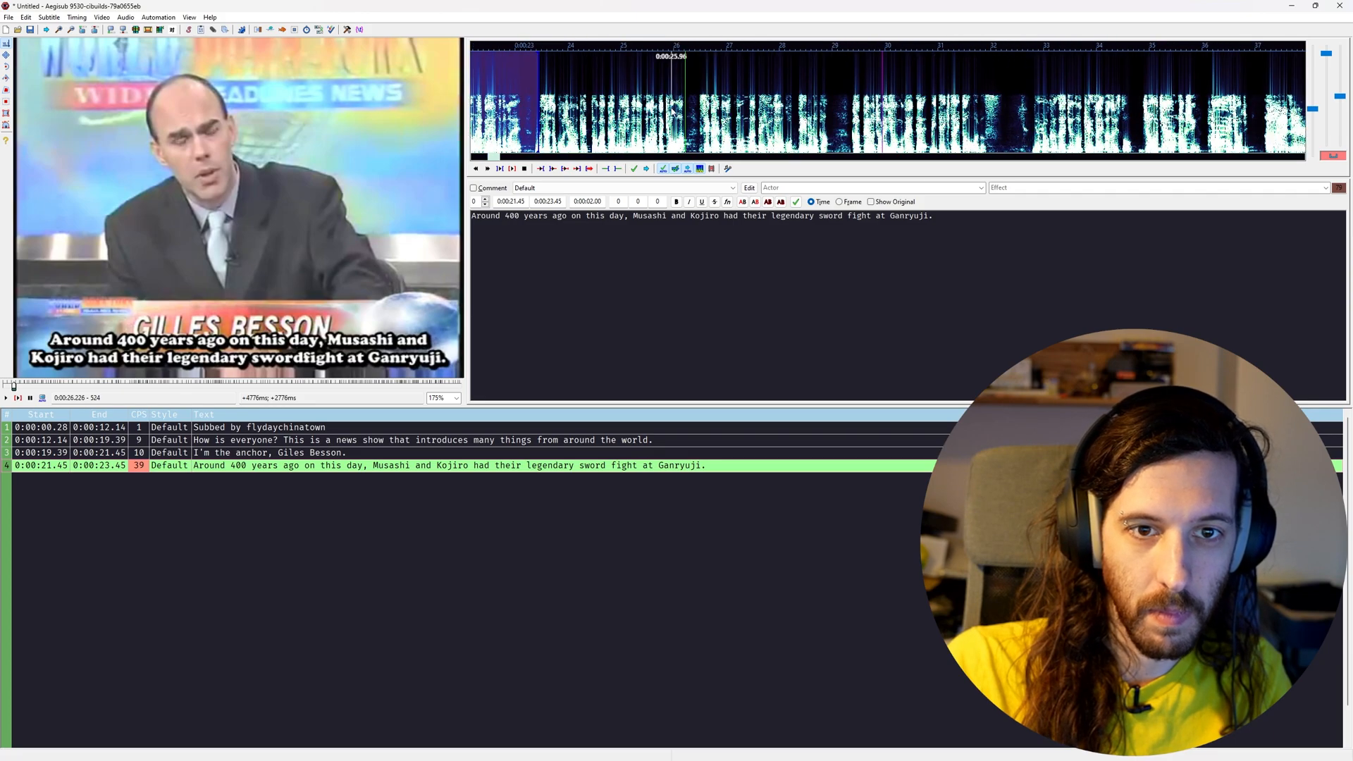
middle_click(674, 112)
key(space)
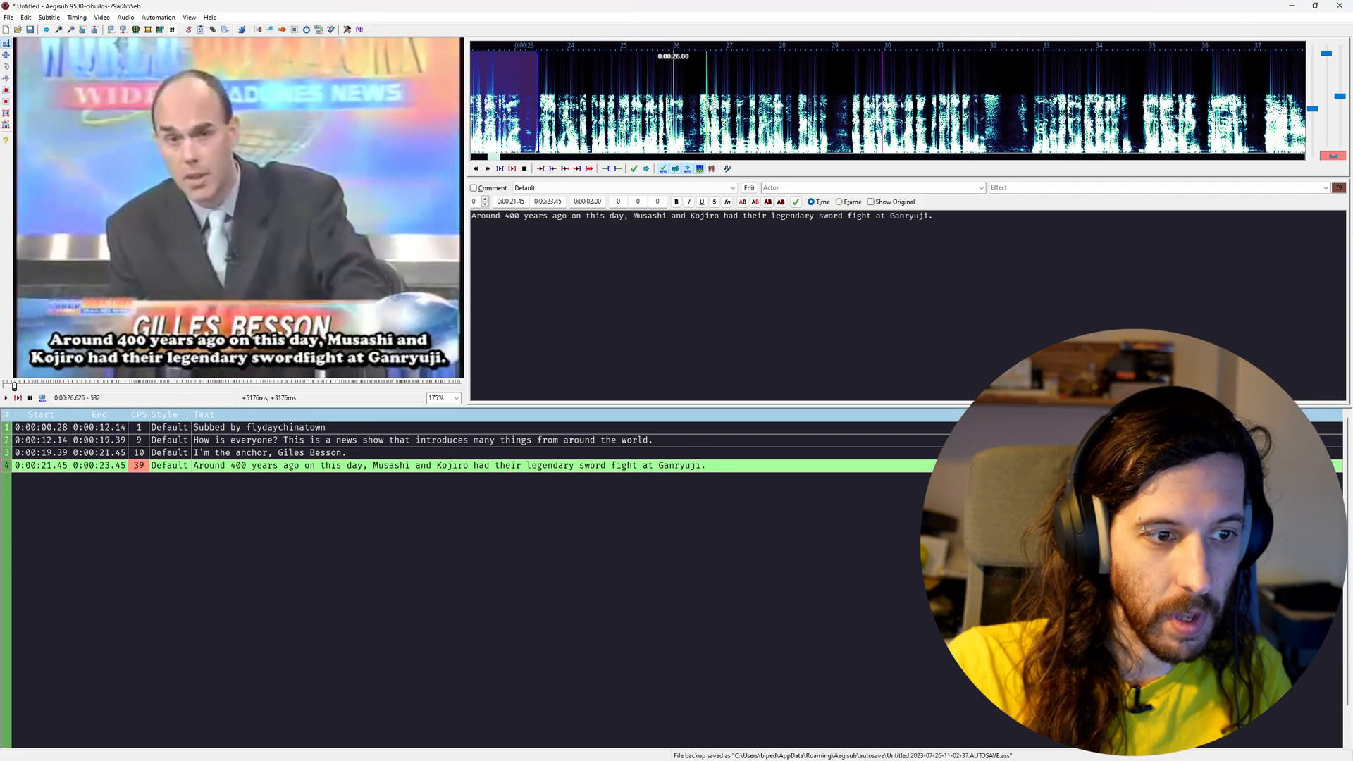
middle_click(674, 113)
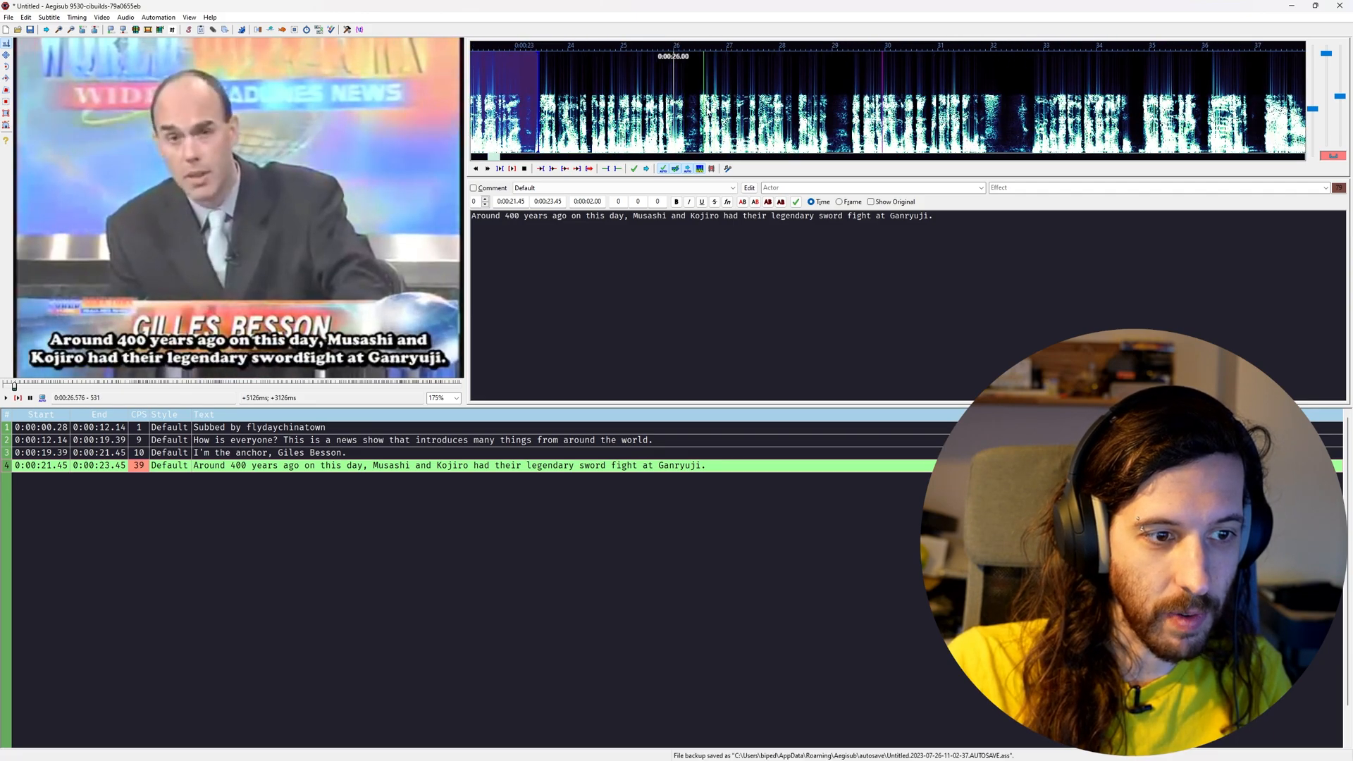
key(Left)
key(Left)
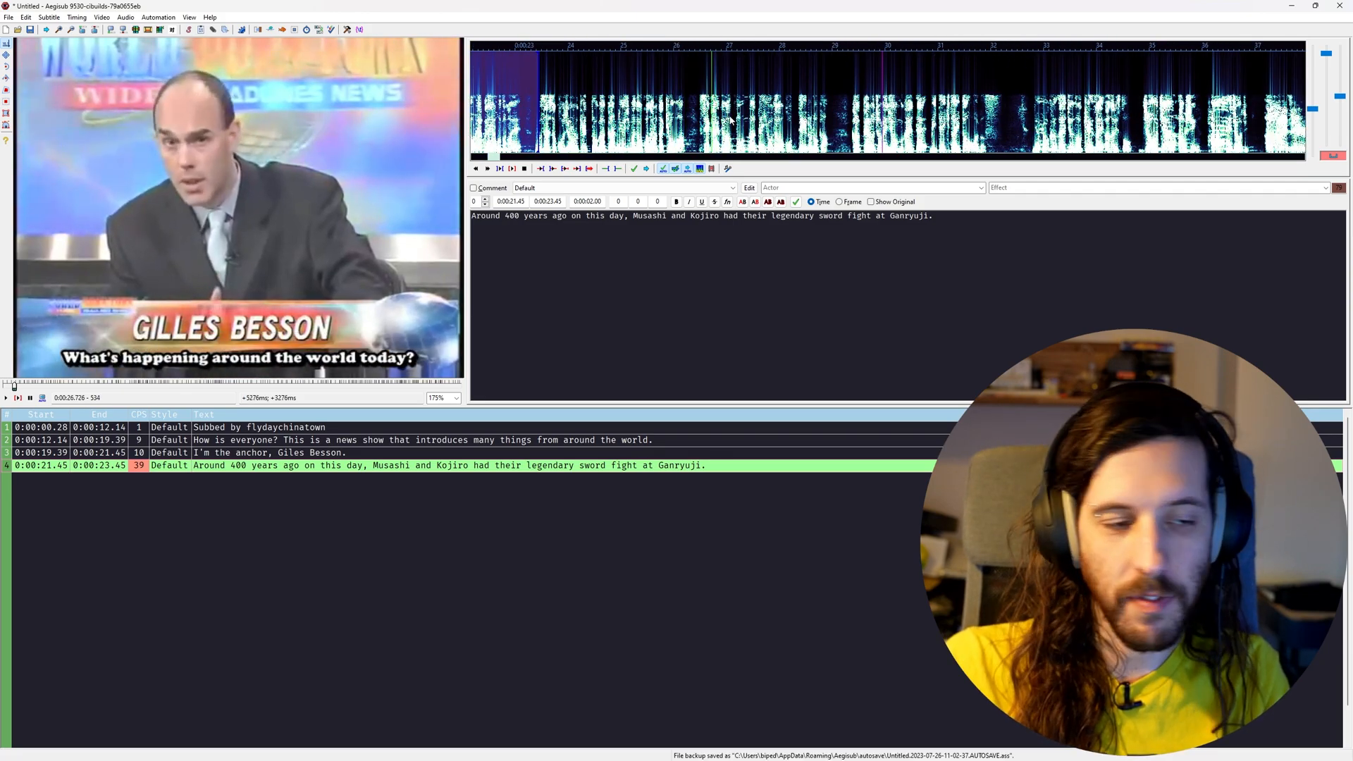
Set the fourth line's end to 0:00:26.70, on the last frame showing its burned-in subtitle
key(Right)
key(Left)
key(Right)
key(Left)
key(Right)
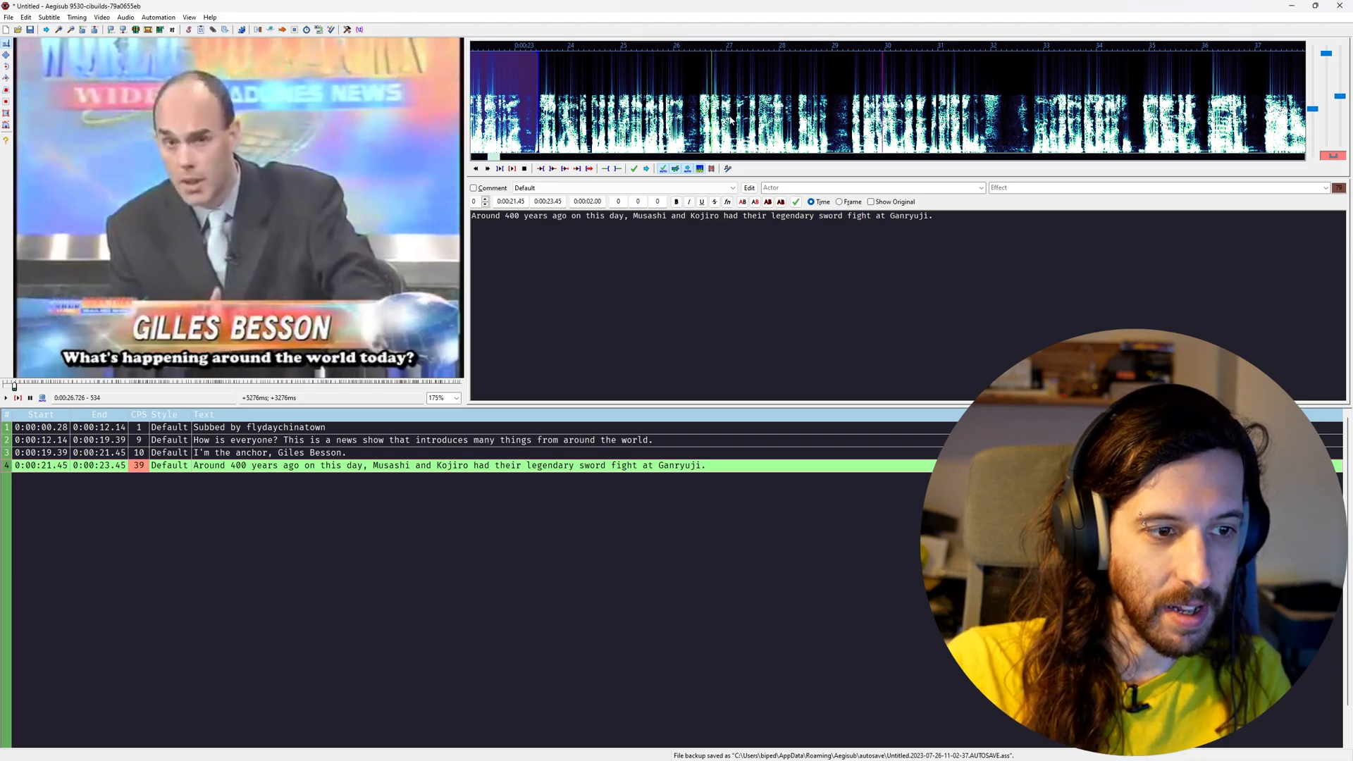
key(Left)
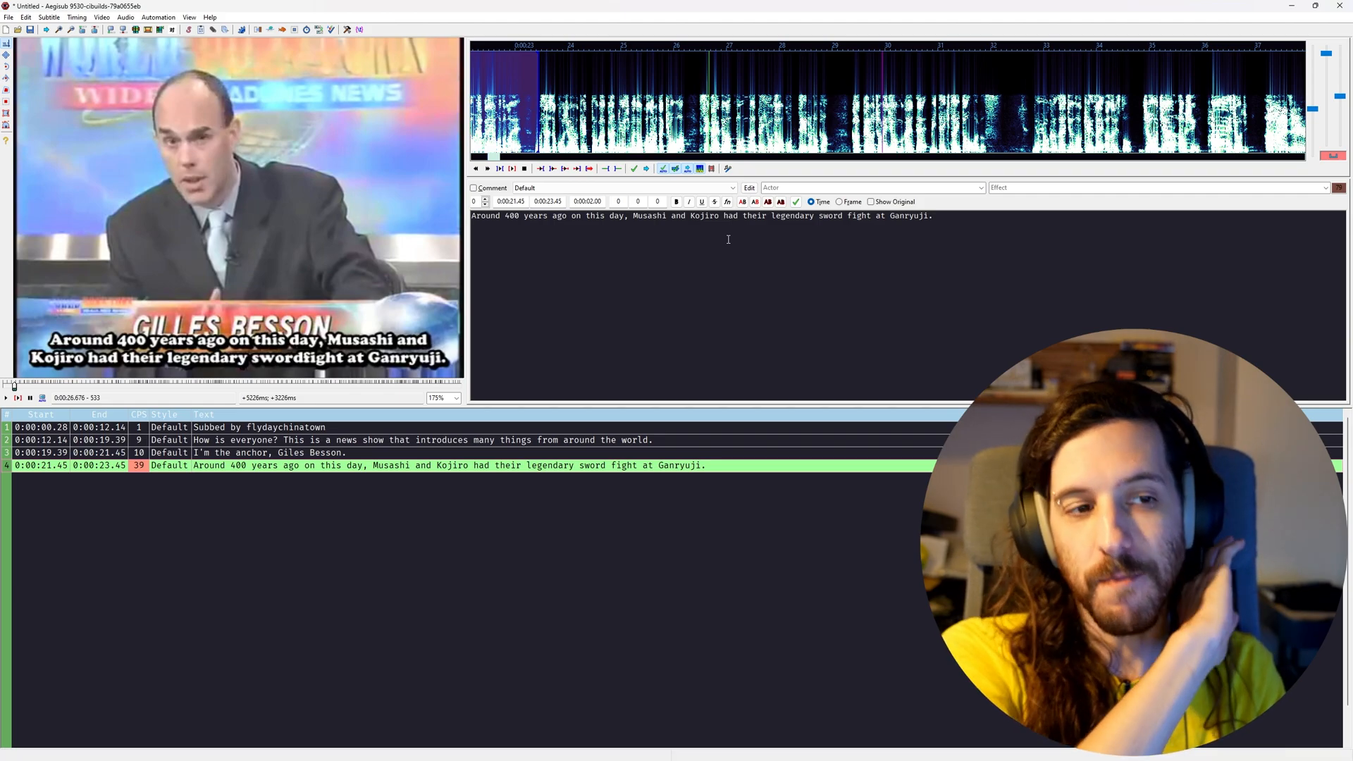
key(Right)
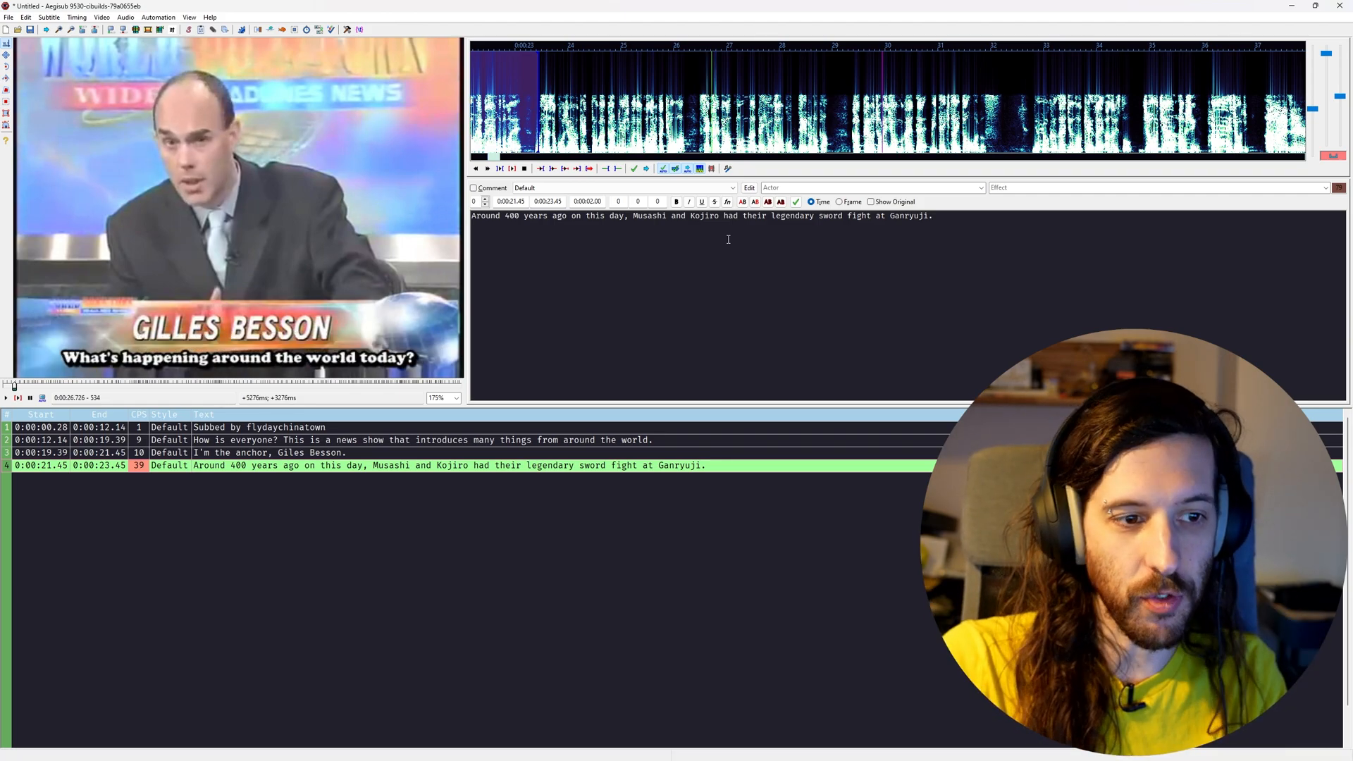
key(Left)
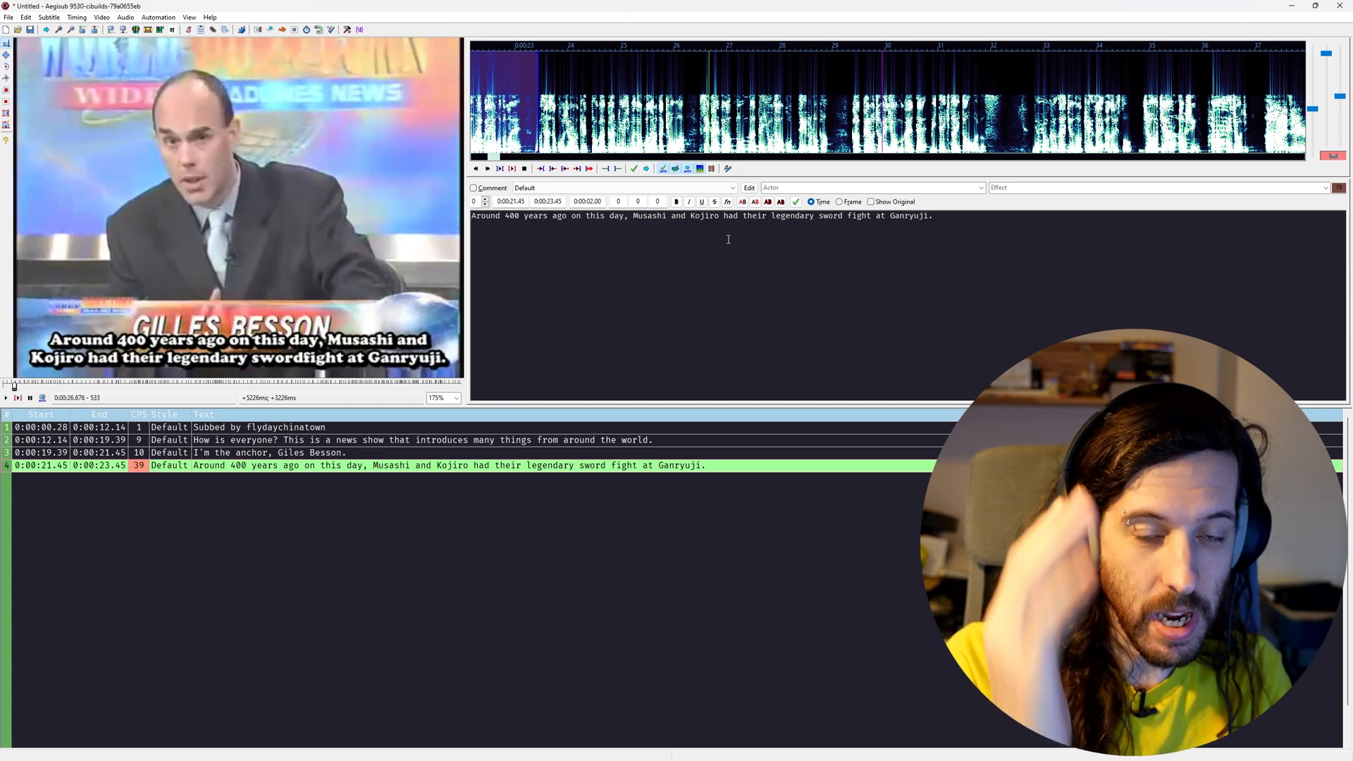
key(ctrl+4)
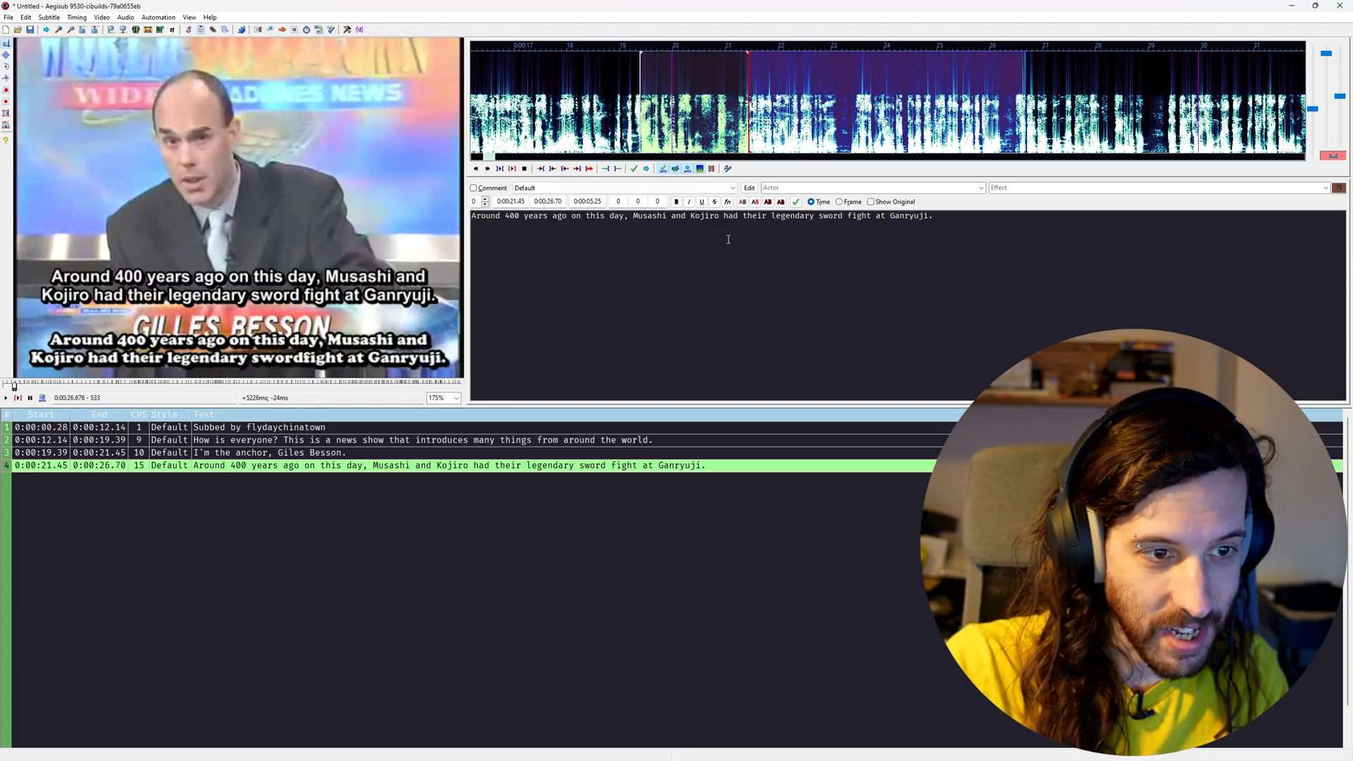
Check the frames around the fourth line's end and inspect other points along the line against the burned-in subtitle
key(Right)
key(Left)
key(Right)
key(Left)
key(Right)
key(Left)
key(Right)
middle_click(1016, 88)
middle_click(832, 89)
key(w)
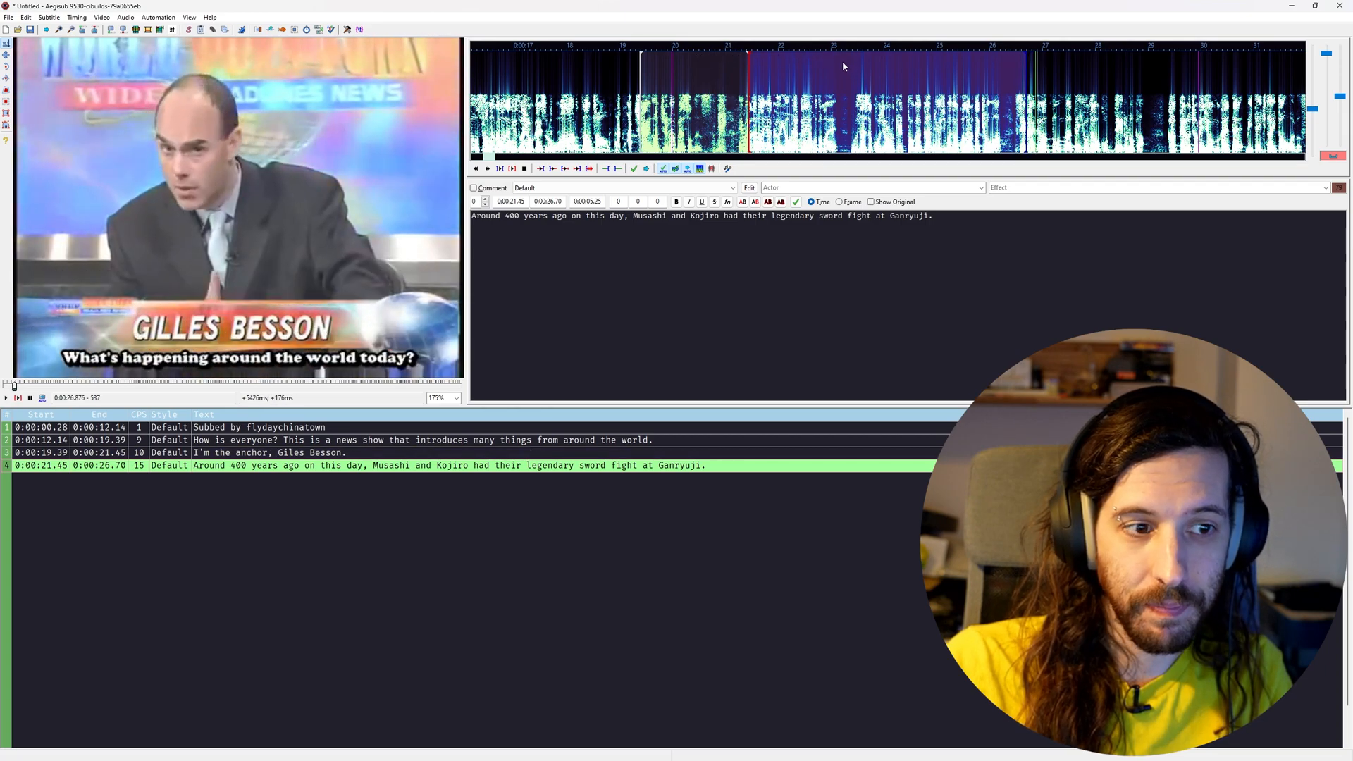
Add a fifth subtitle line reading "What's happening around the world today?" and set its end to 0:00:29.25
key(Return)
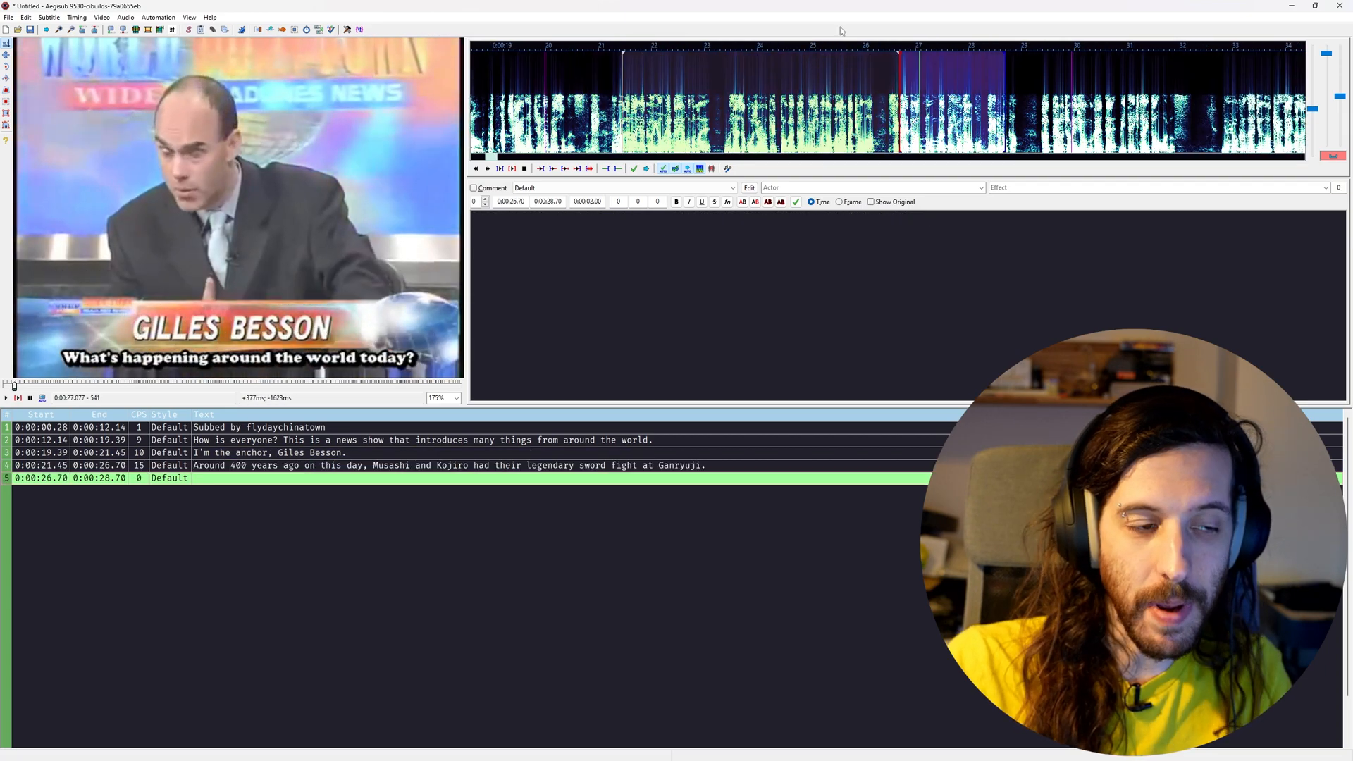
click(889, 287)
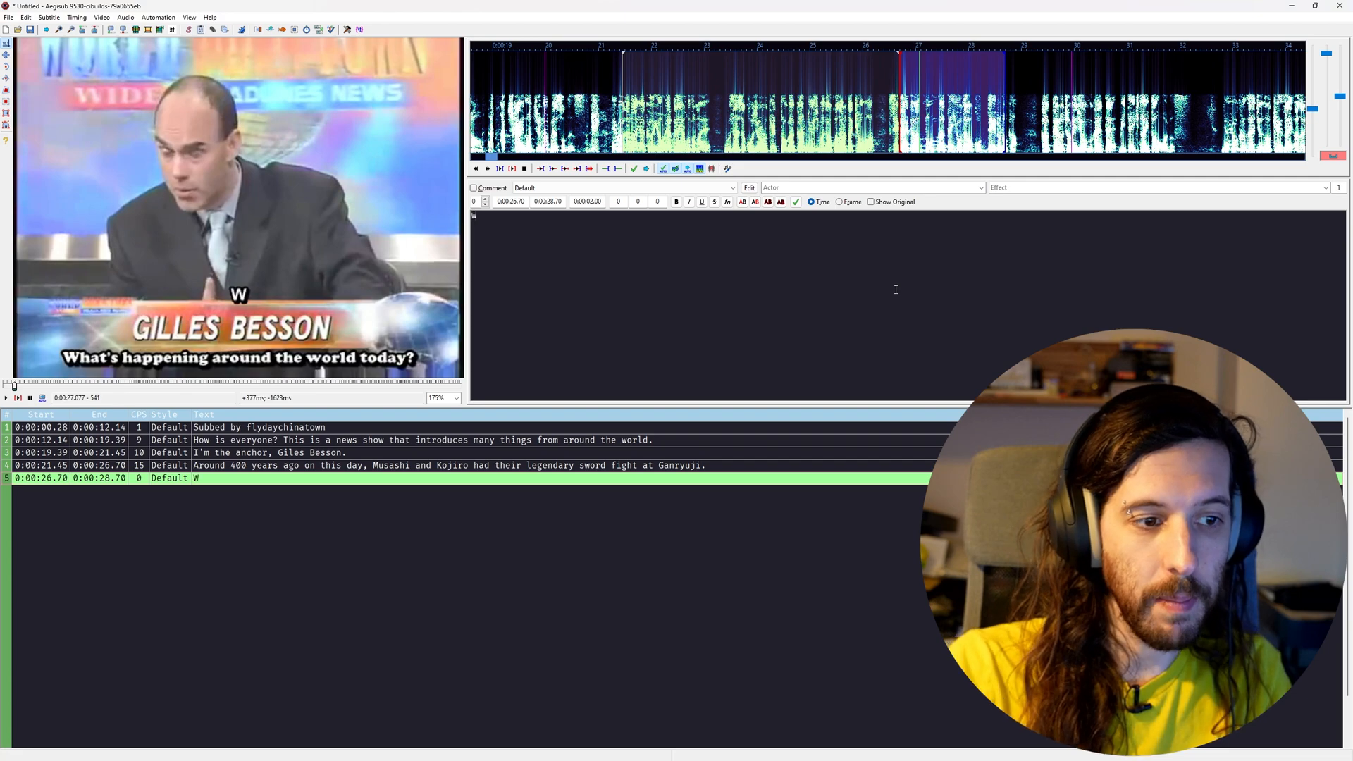
text(What's happening around)
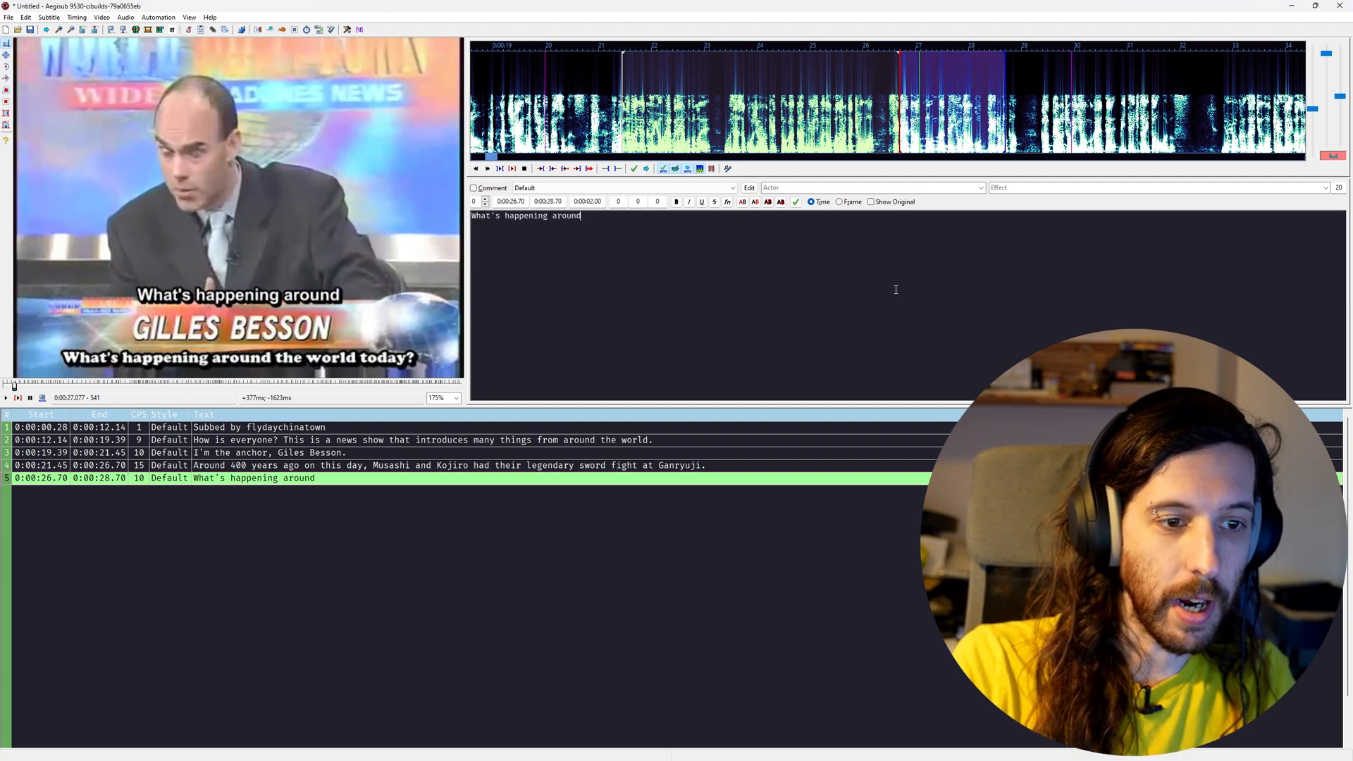
text( the world today?)
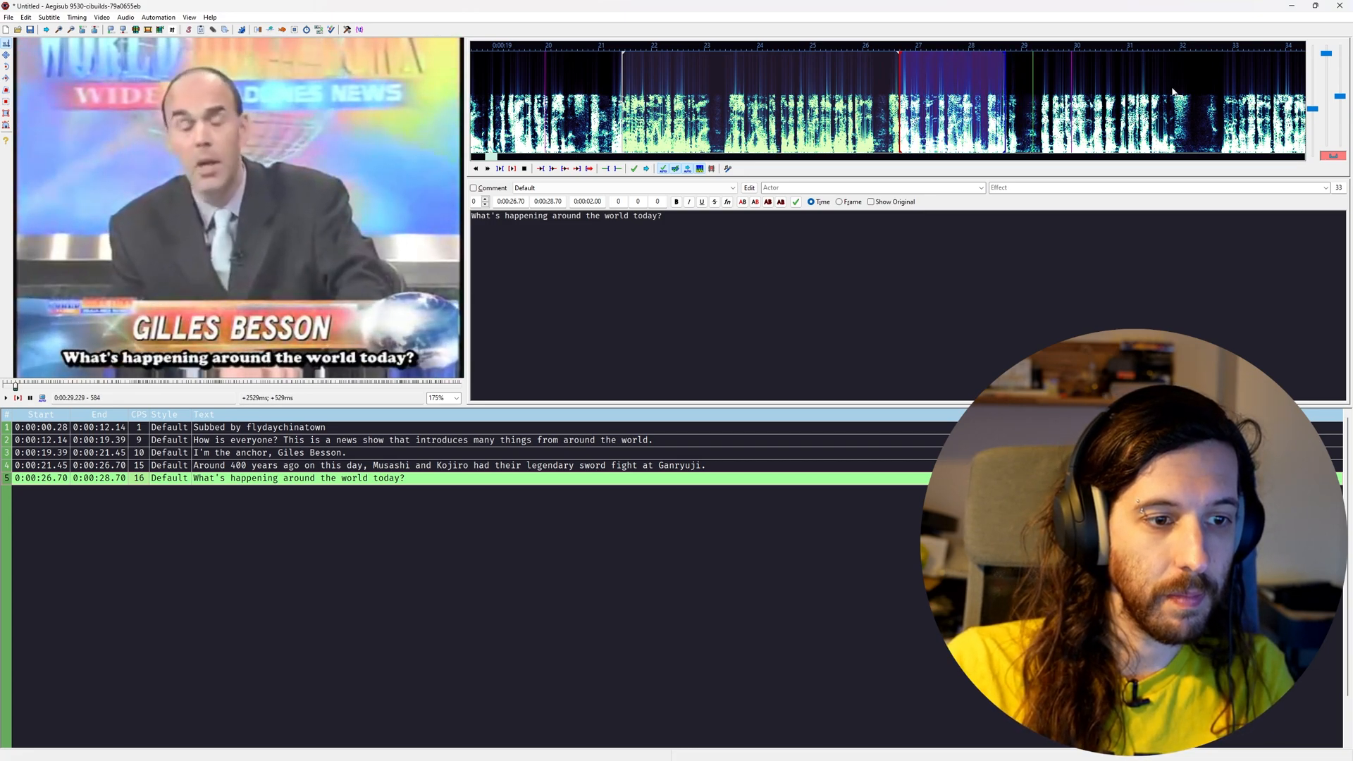
key(ctrl+4)
Add a sixth line reading "Let's ask our panel." and set its end to 0:00:32.46, on its last burned-in frame
key(Return)
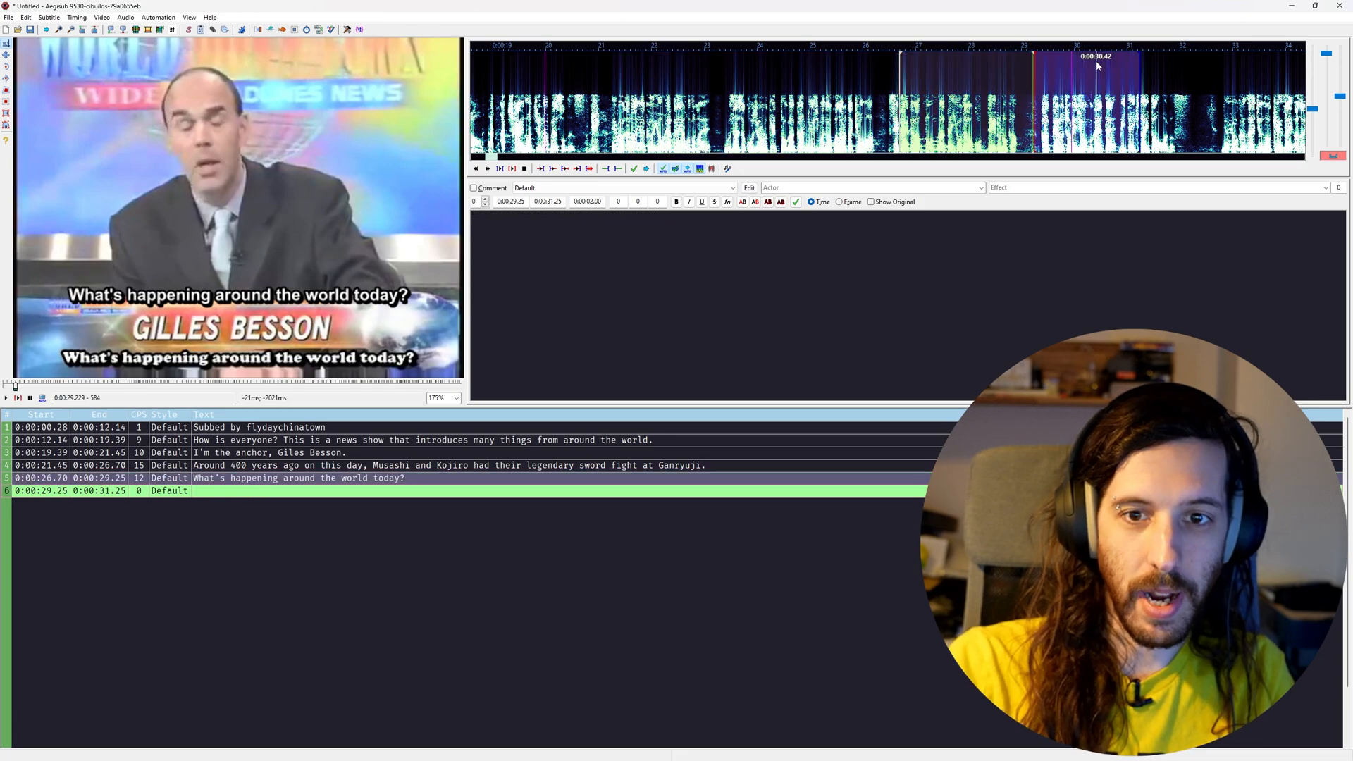
text(Let's ask our panel.)
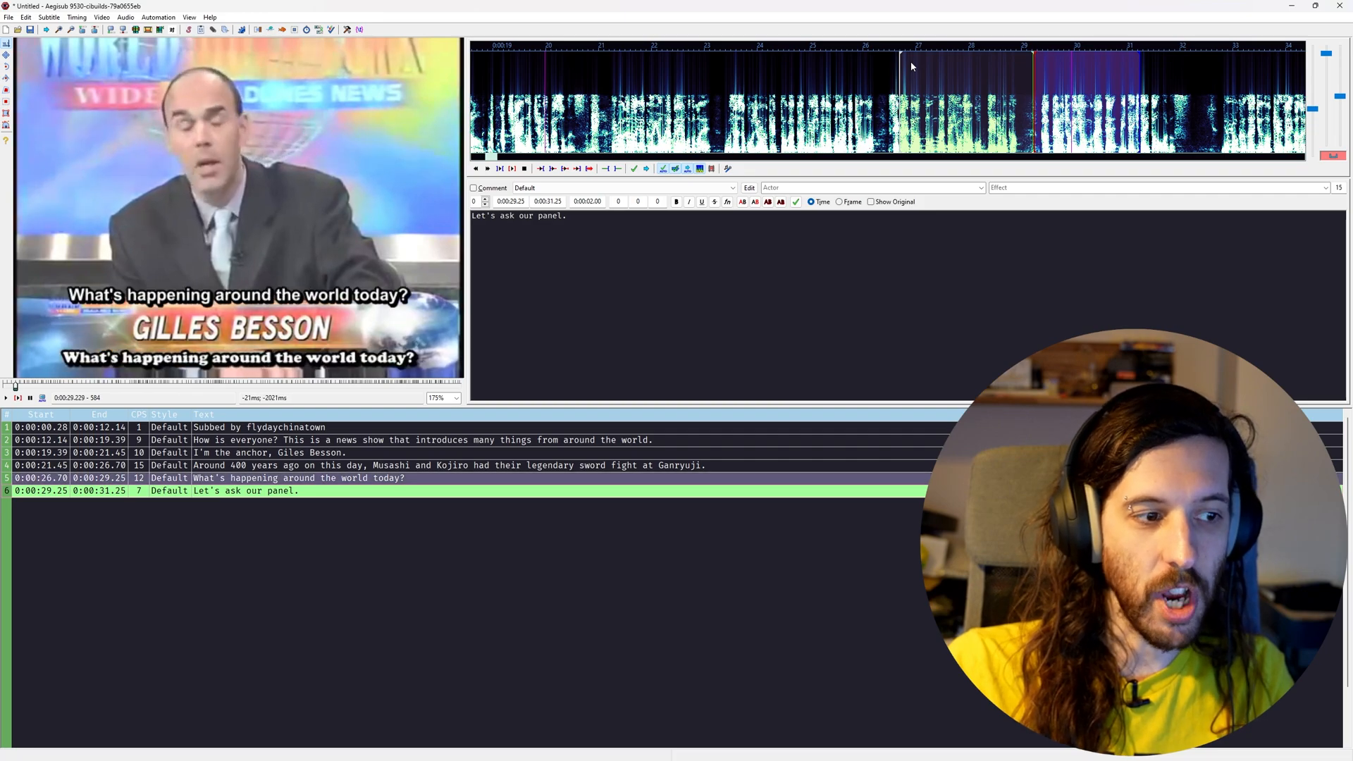
key(Right)
key(Left)
key(Right)
middle_click(1116, 81)
middle_click(808, 85)
middle_click(1054, 99)
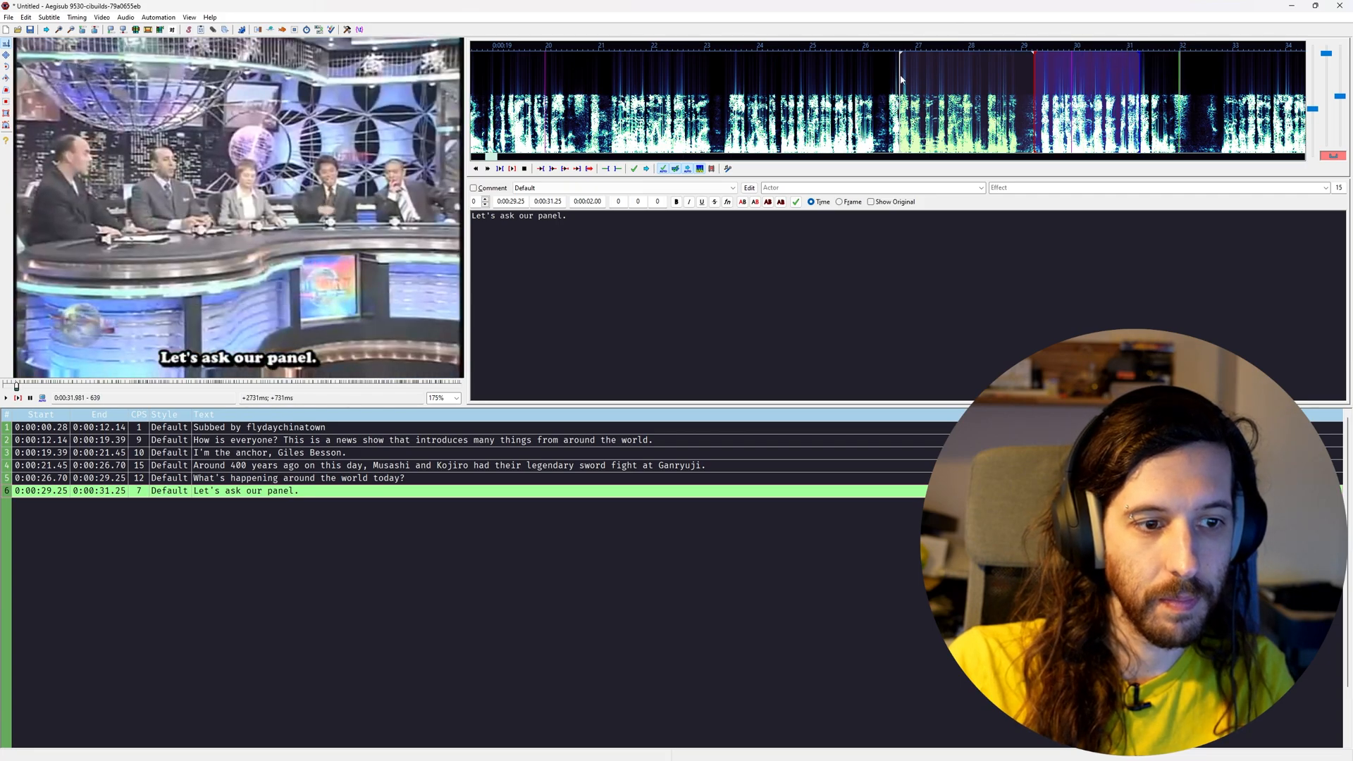
key(ctrl+4)
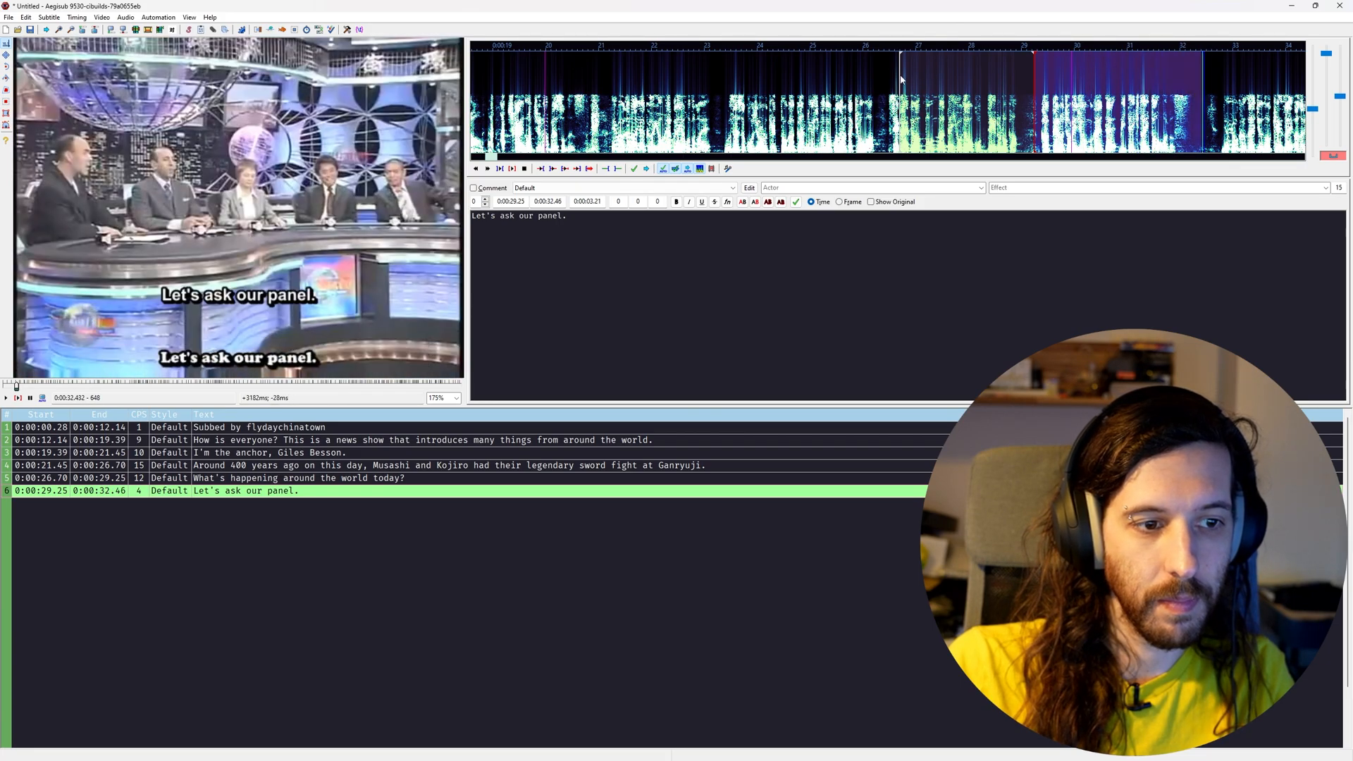
key(Right)
Add a seventh line reading "First, let's turn to our economic analyst from New York," followed by the analyst's full name and the greeting
key(Return)
click(724, 347)
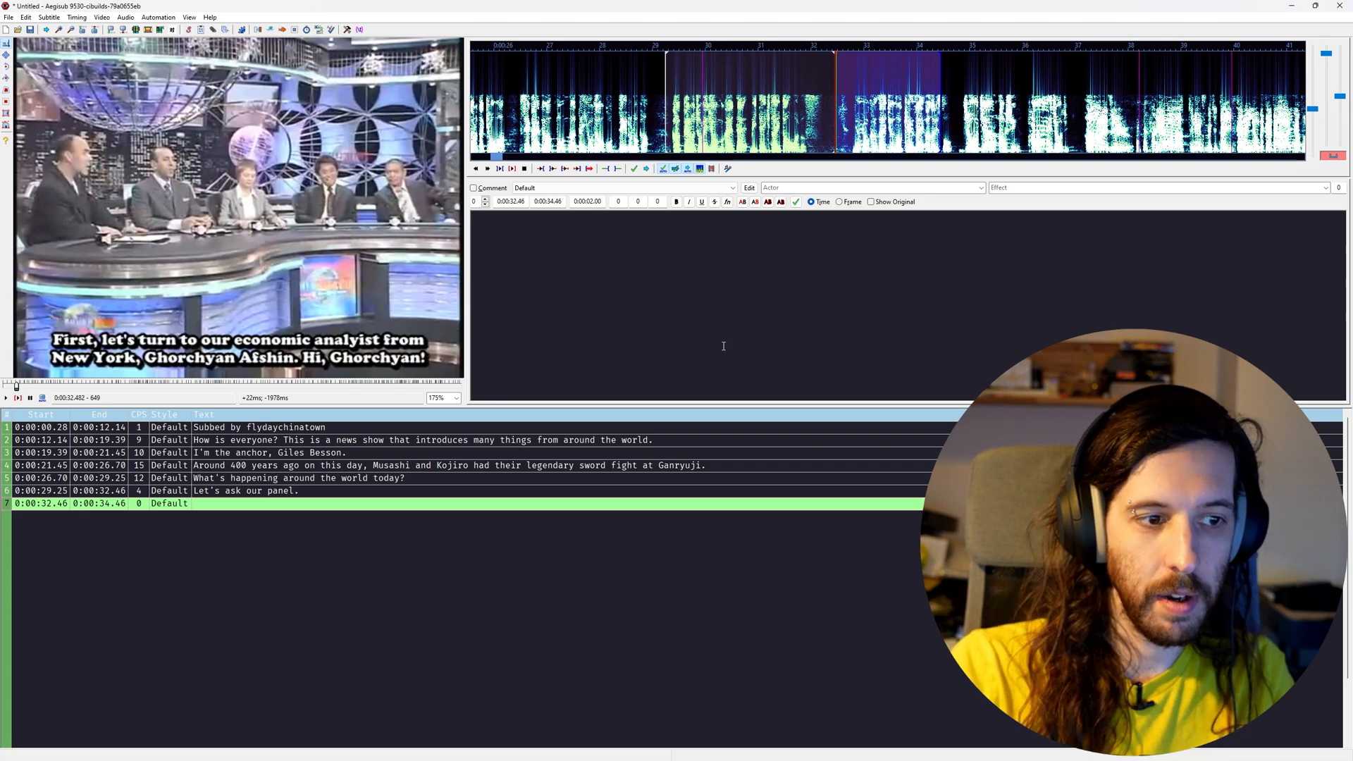
text(First, let's turn to our economic analyst)
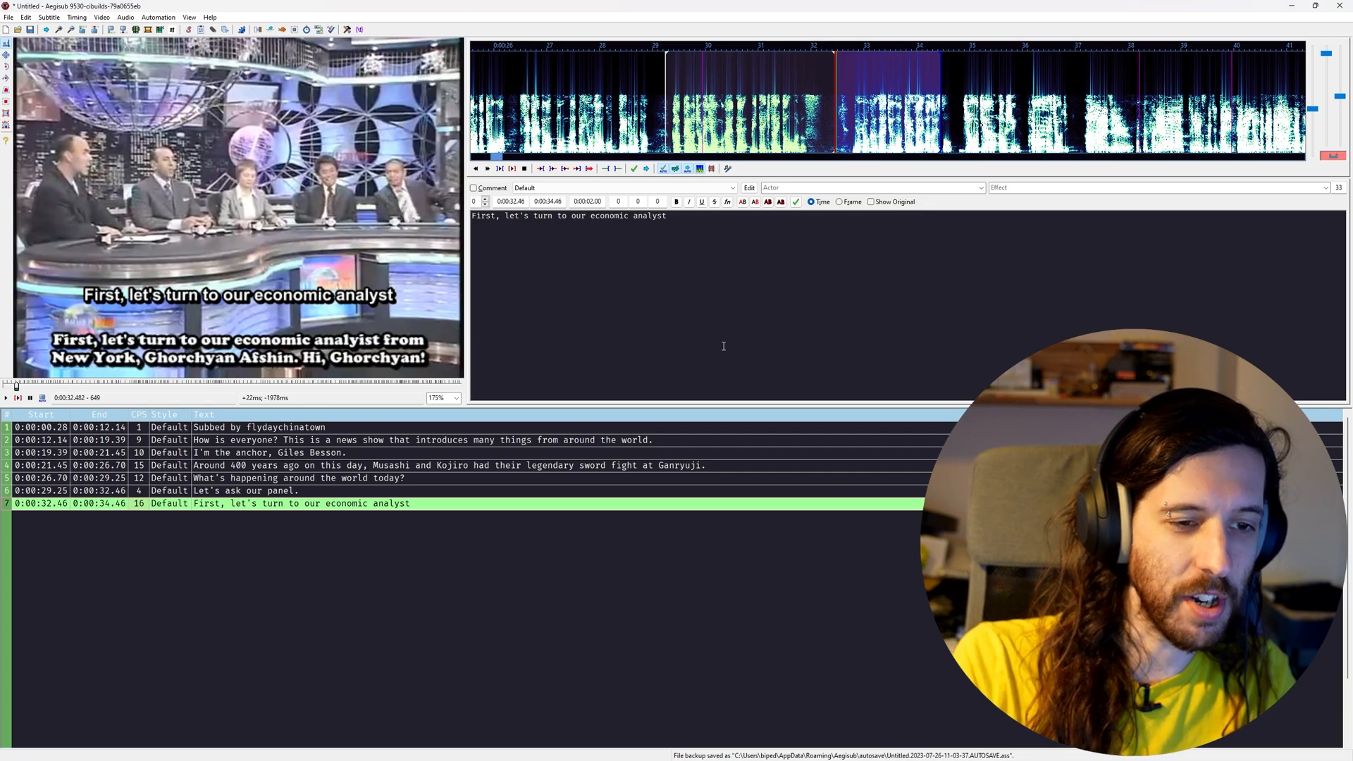
text(fr)
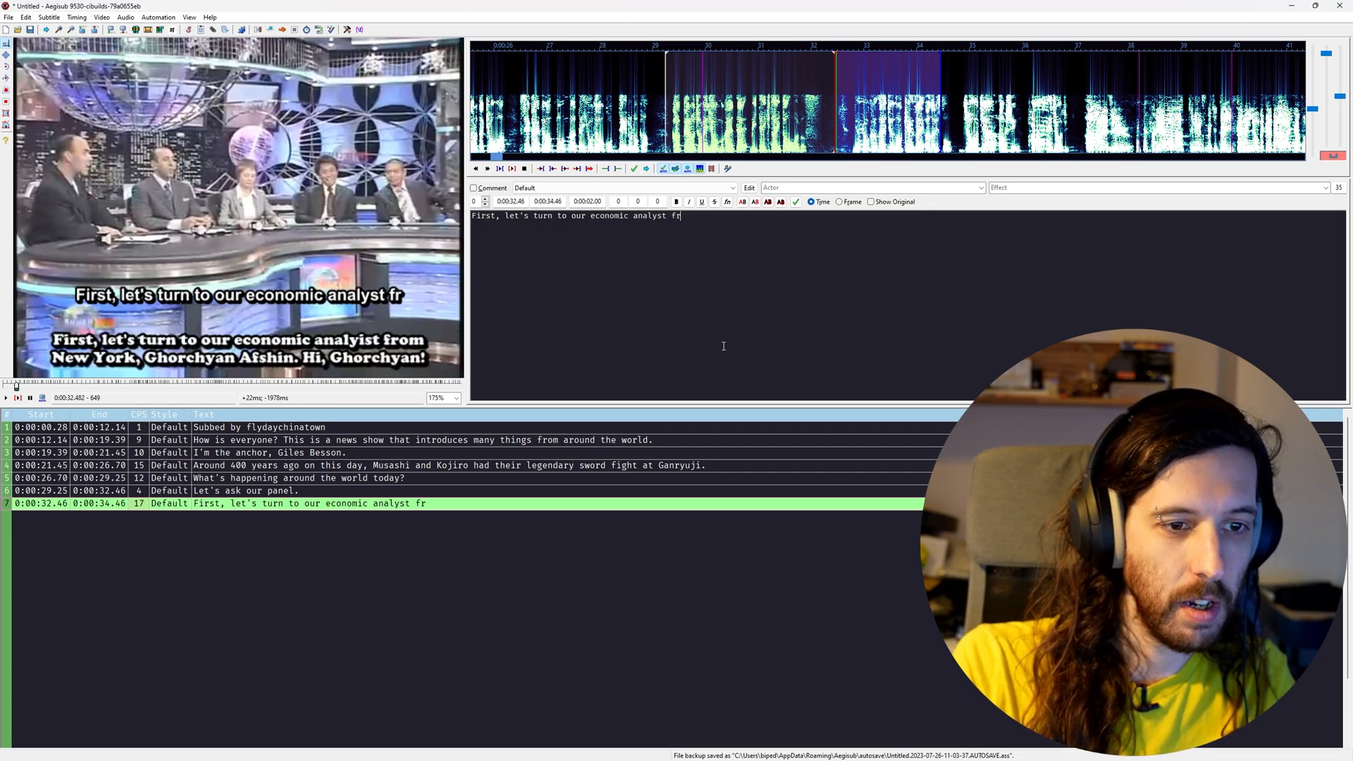
text(om New York, )
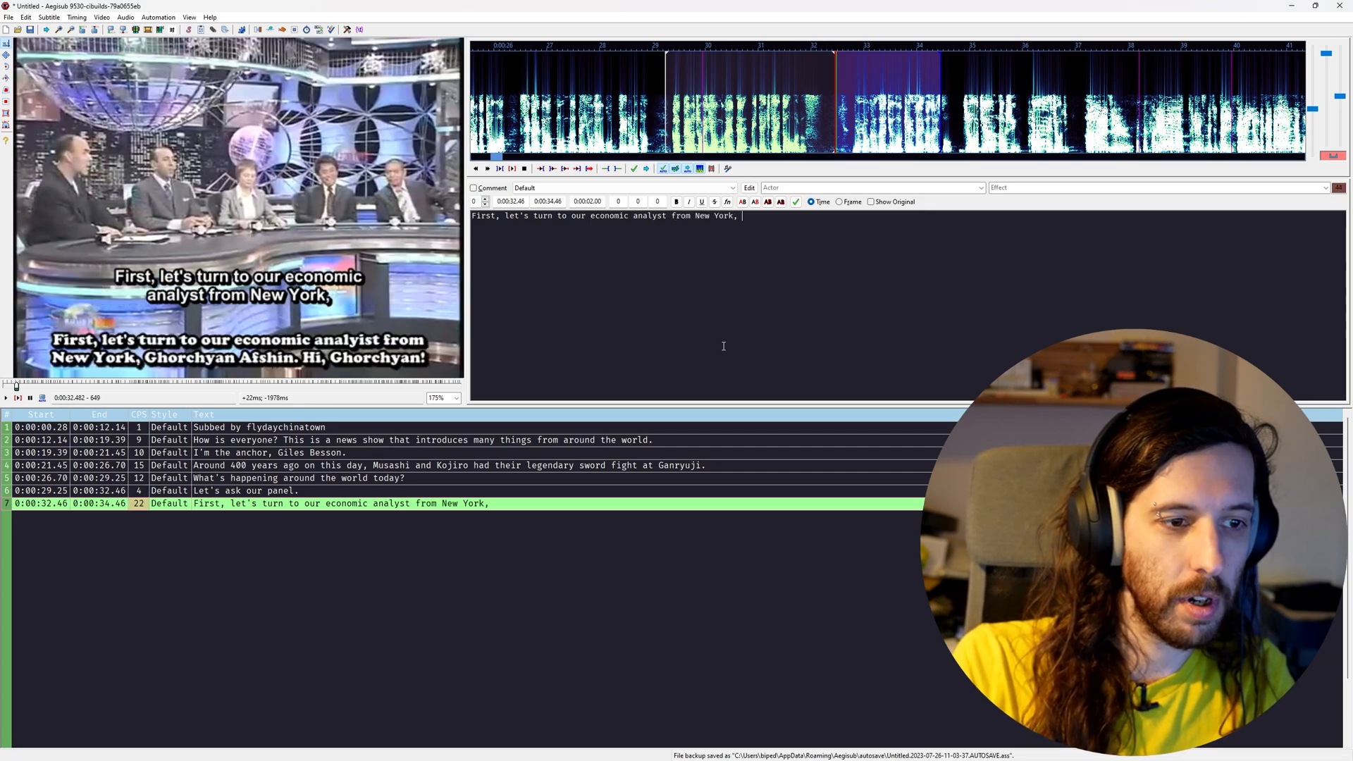
text(Ghorchyan )
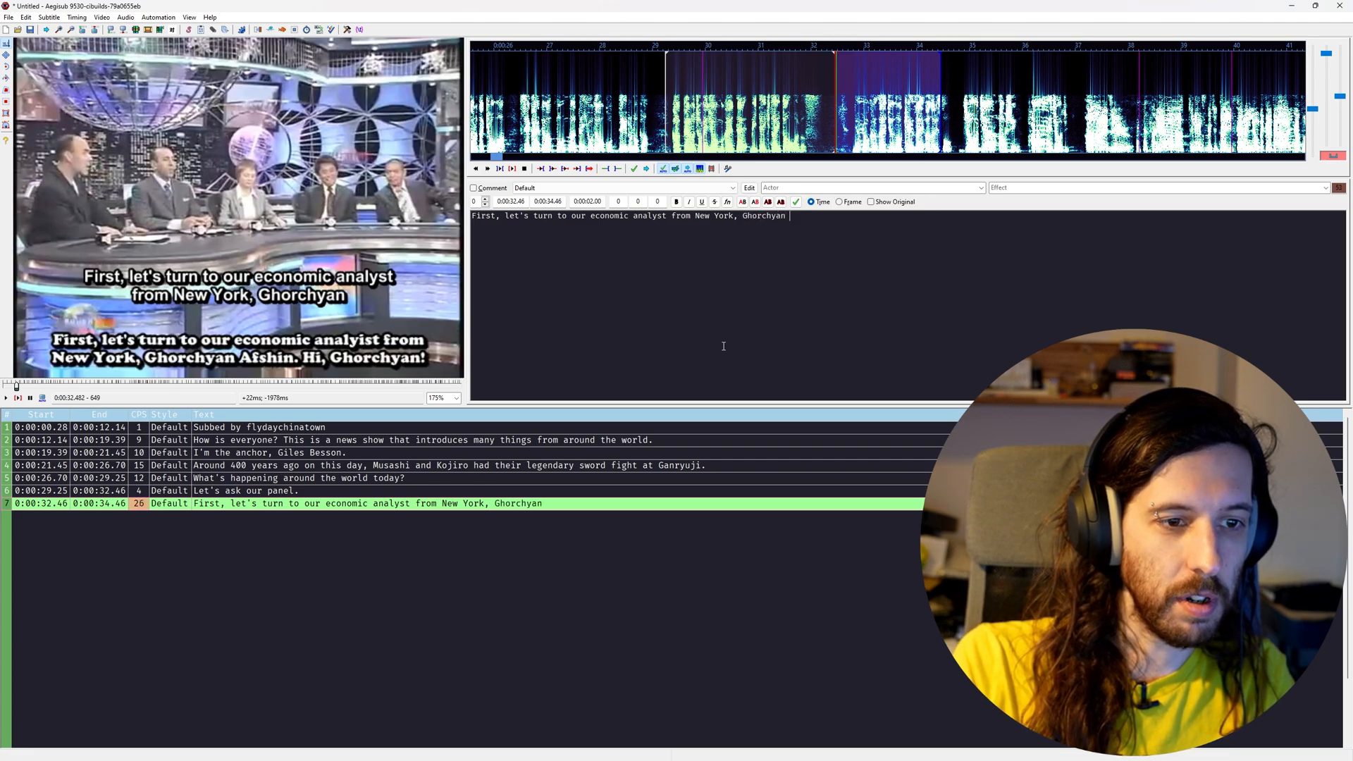
text(Afshin. H)
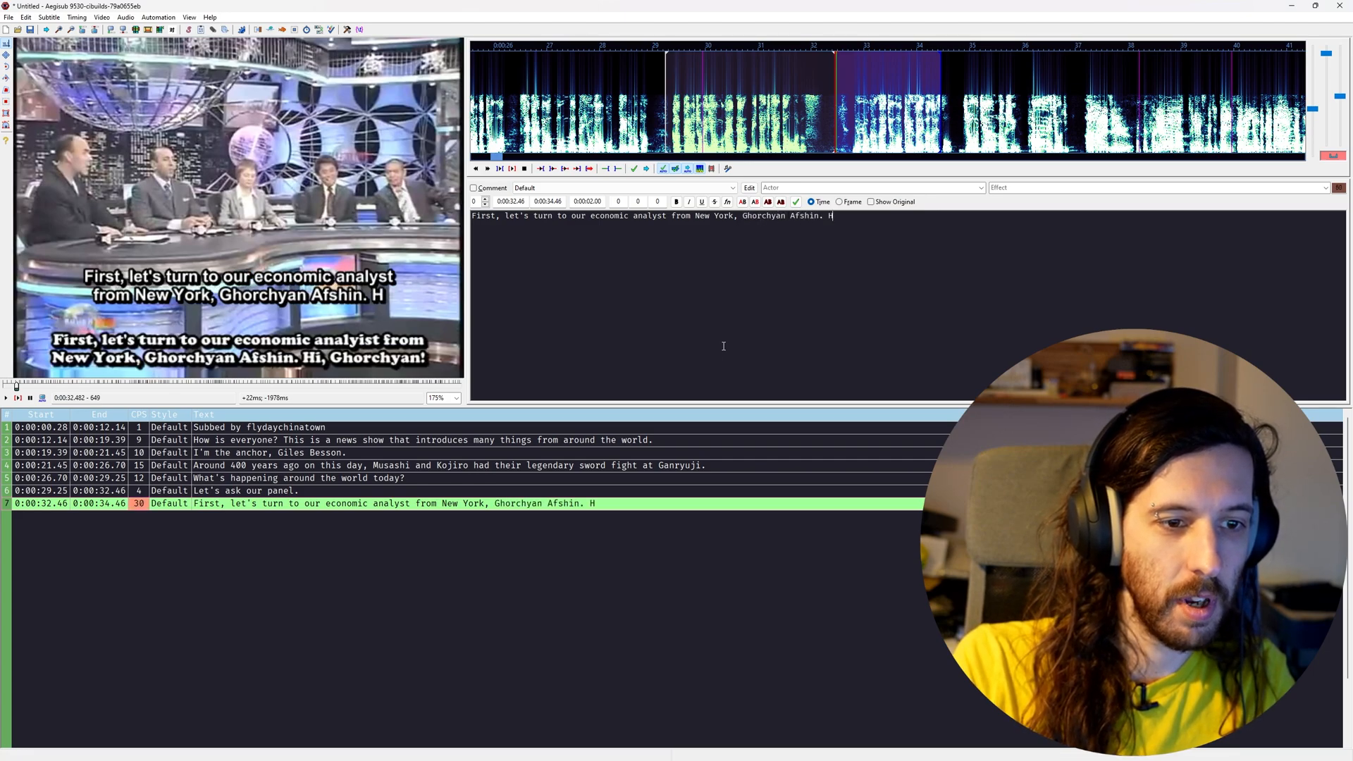
text(i, Ghorchyan!)
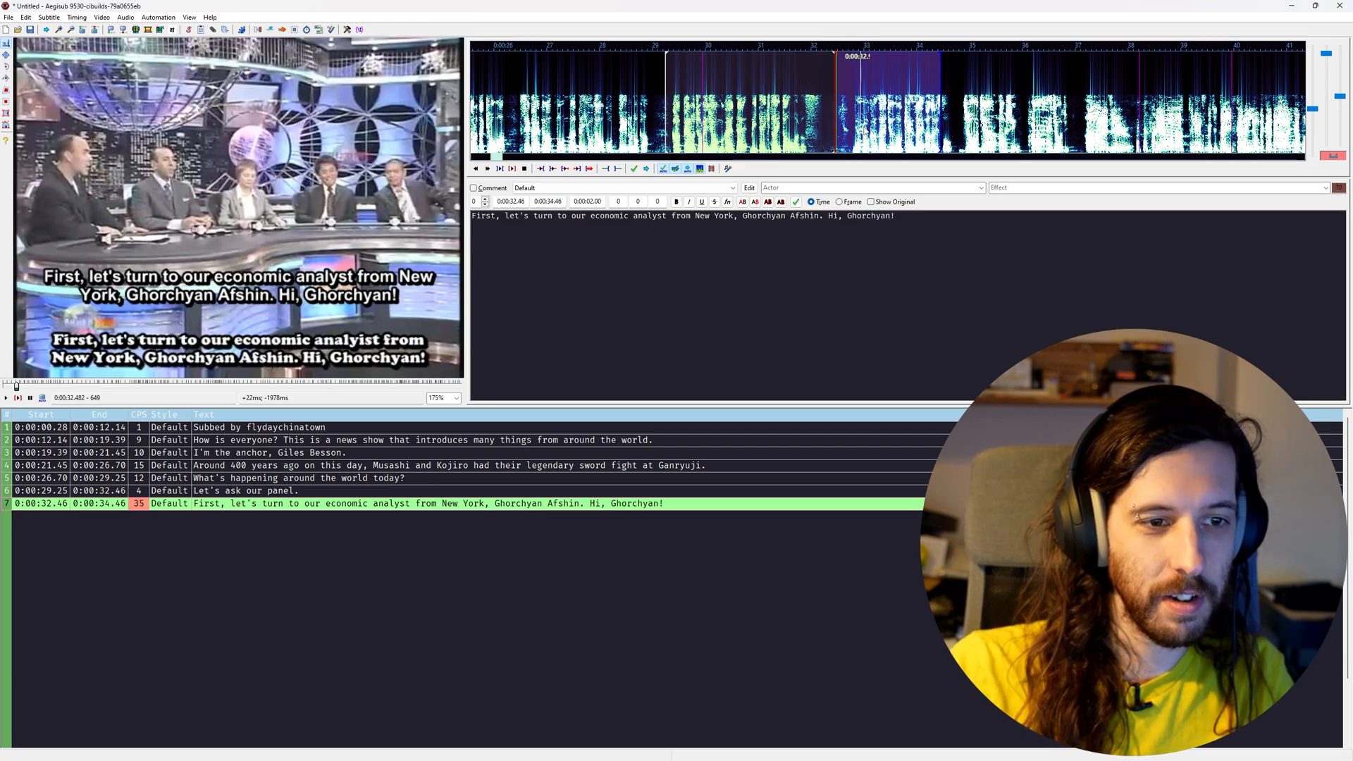
Set the seventh line's end to 0:00:36.71, on the last frame showing its burned-in subtitle, and check the neighbouring frames
key(Left)
key(space)
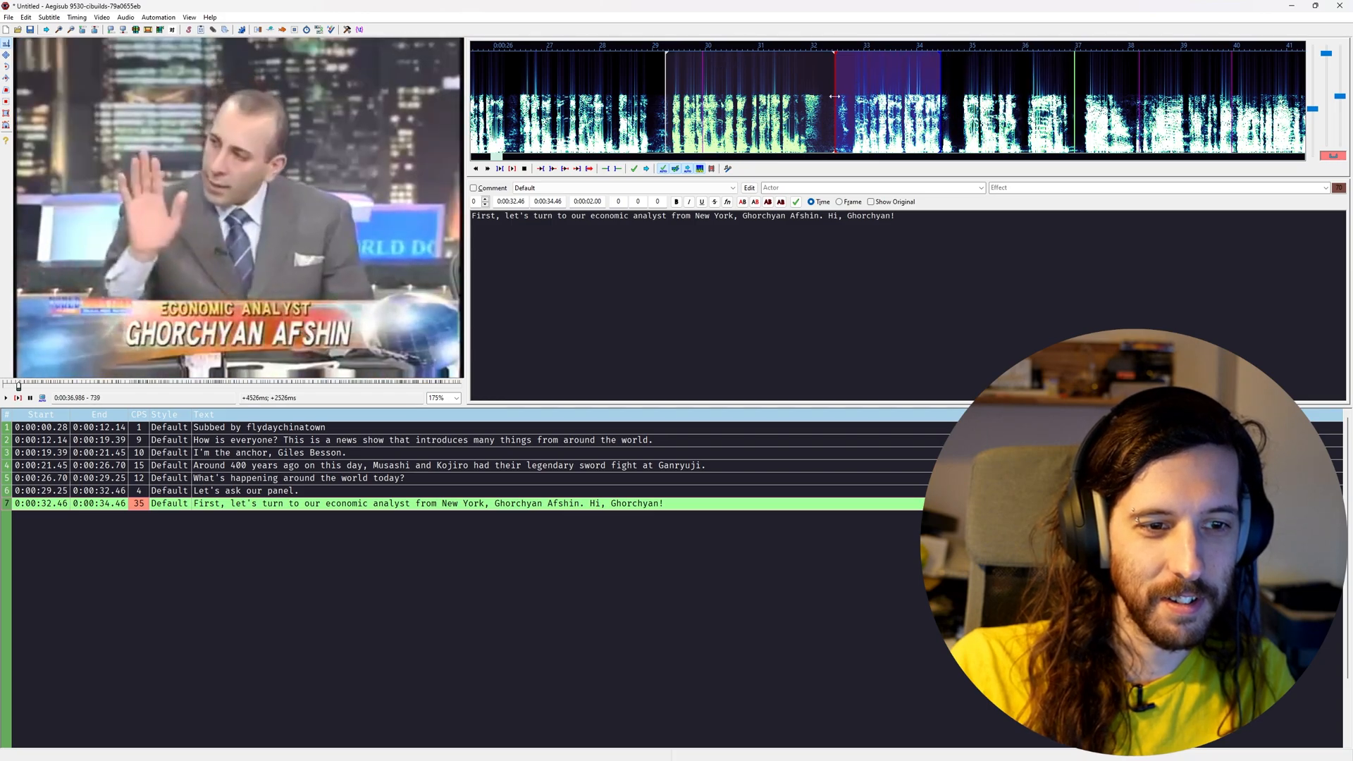
key(Left)
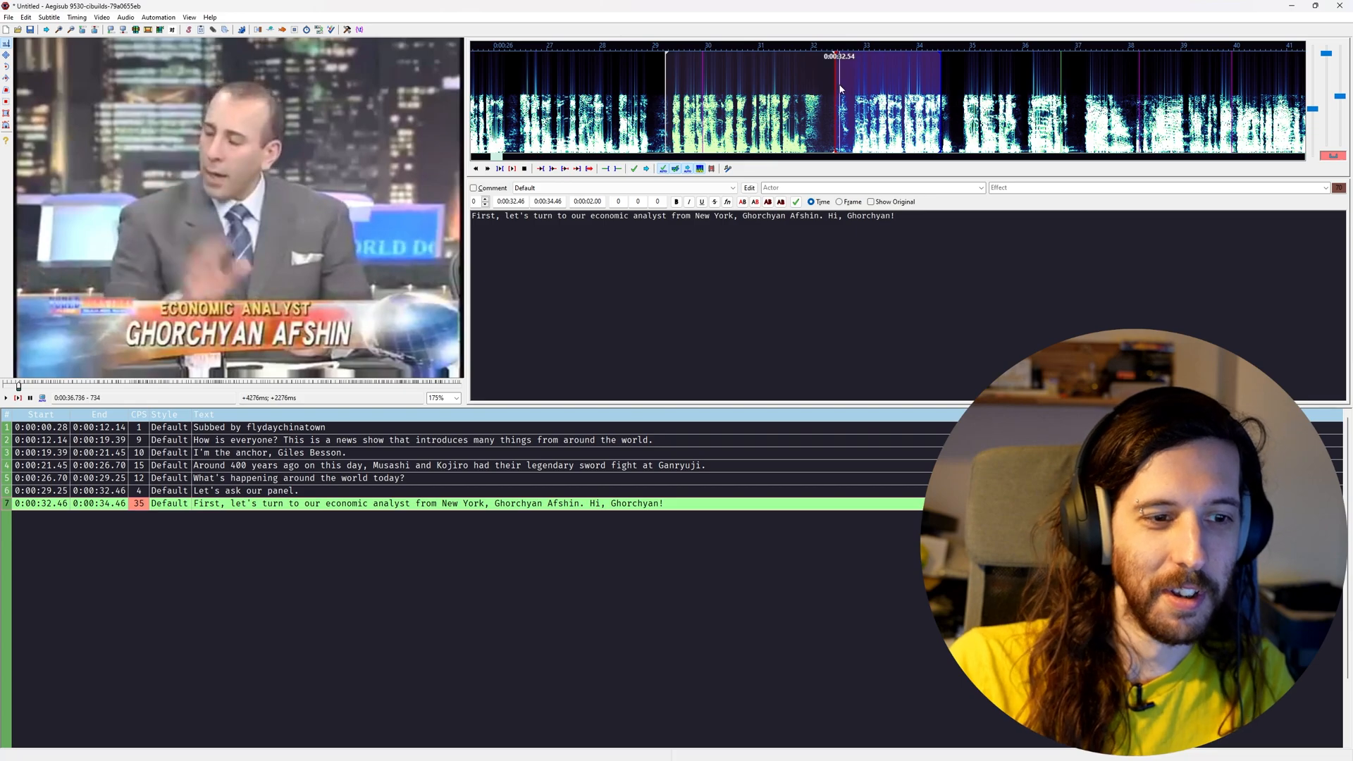
key(Left)
key(Right)
key(Left)
key(ctrl+4)
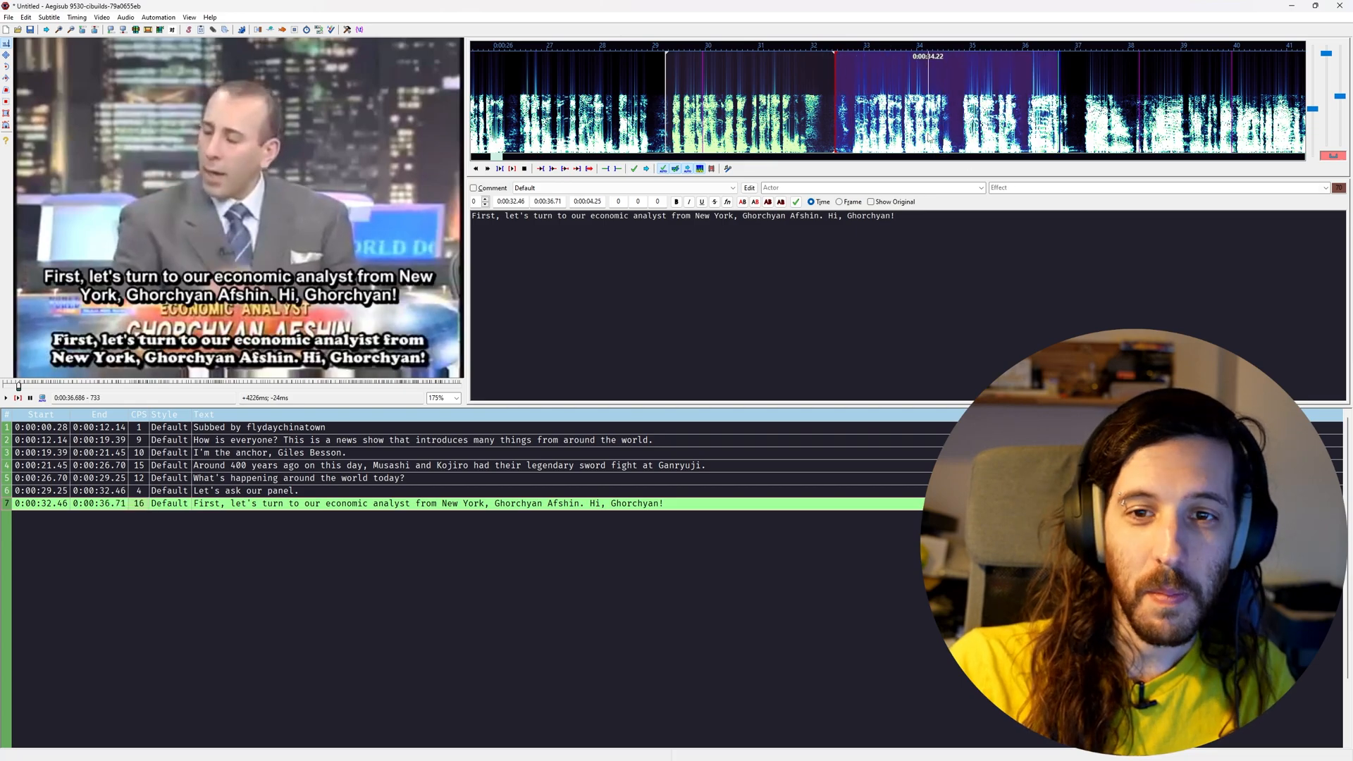
scroll(928, 137, down, 3)
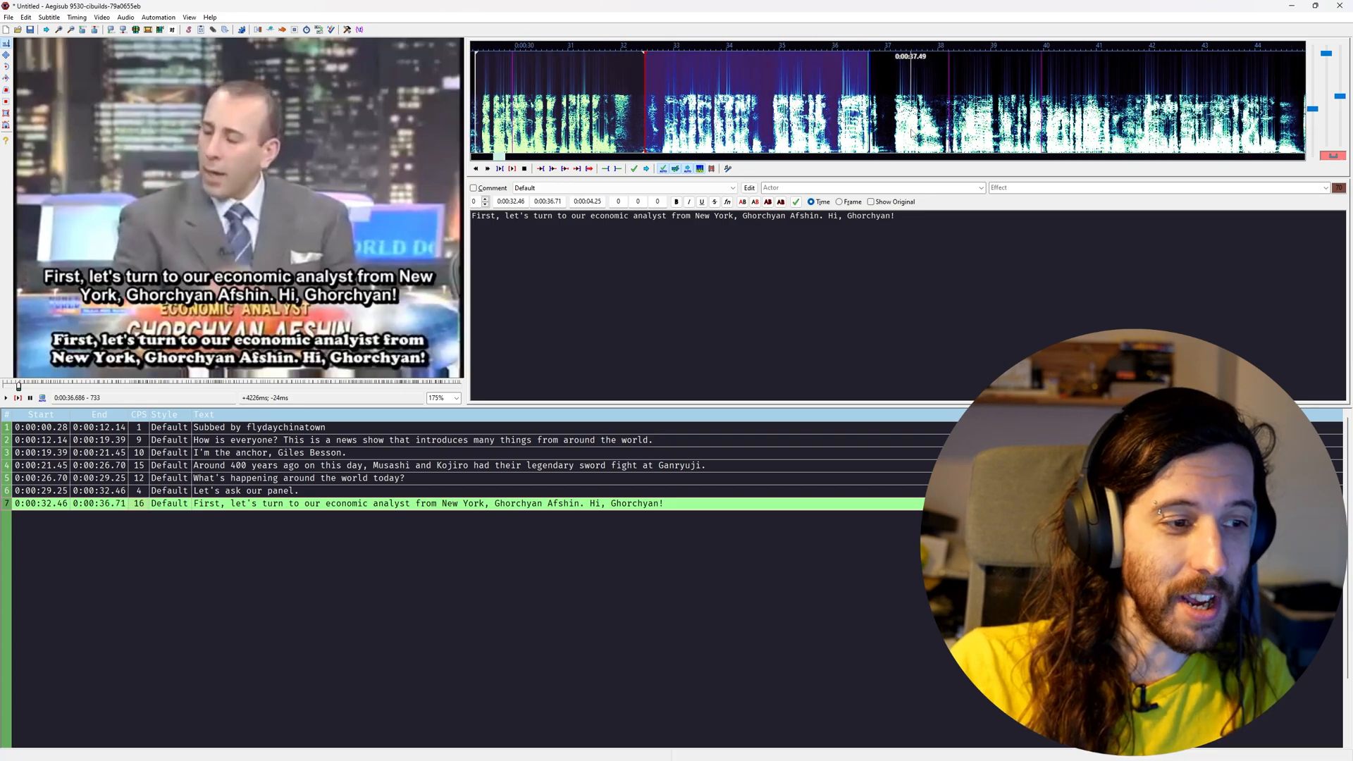
key(Right)
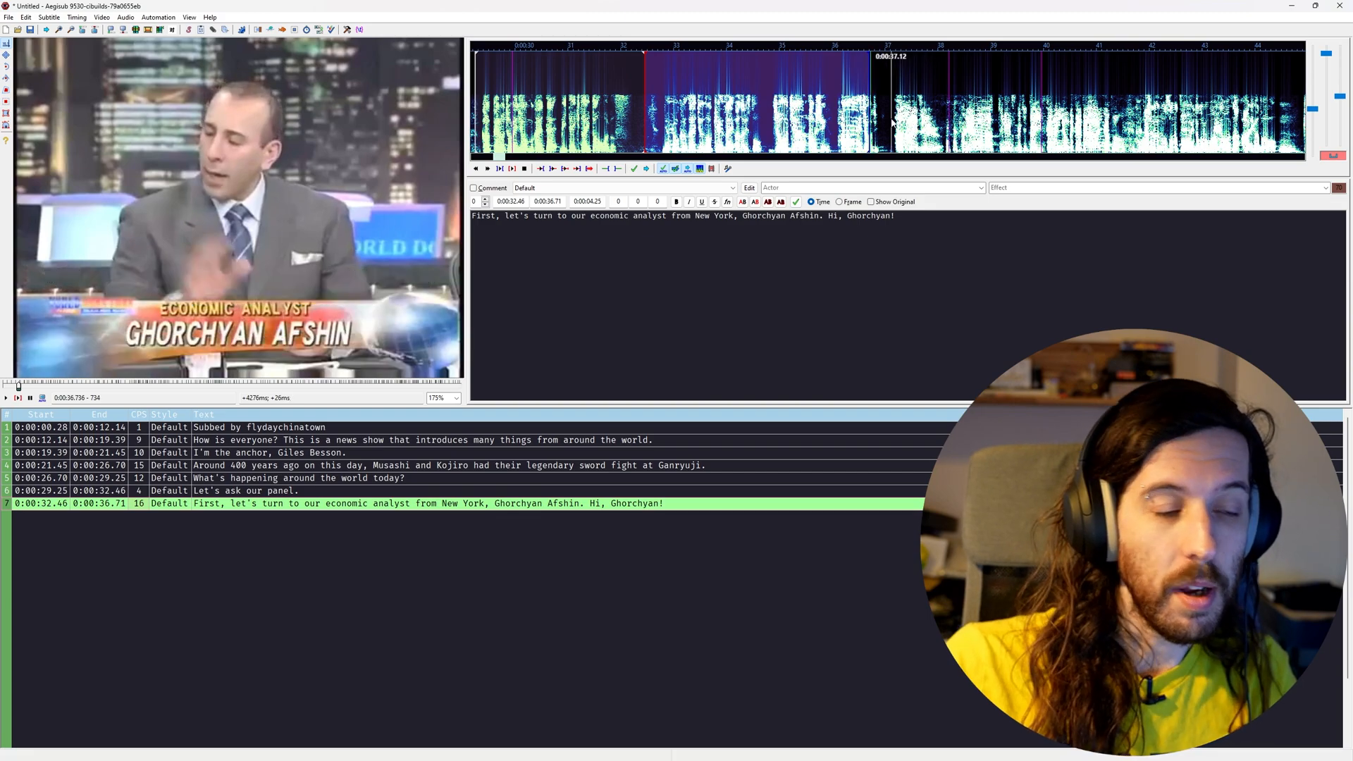
key(Left)
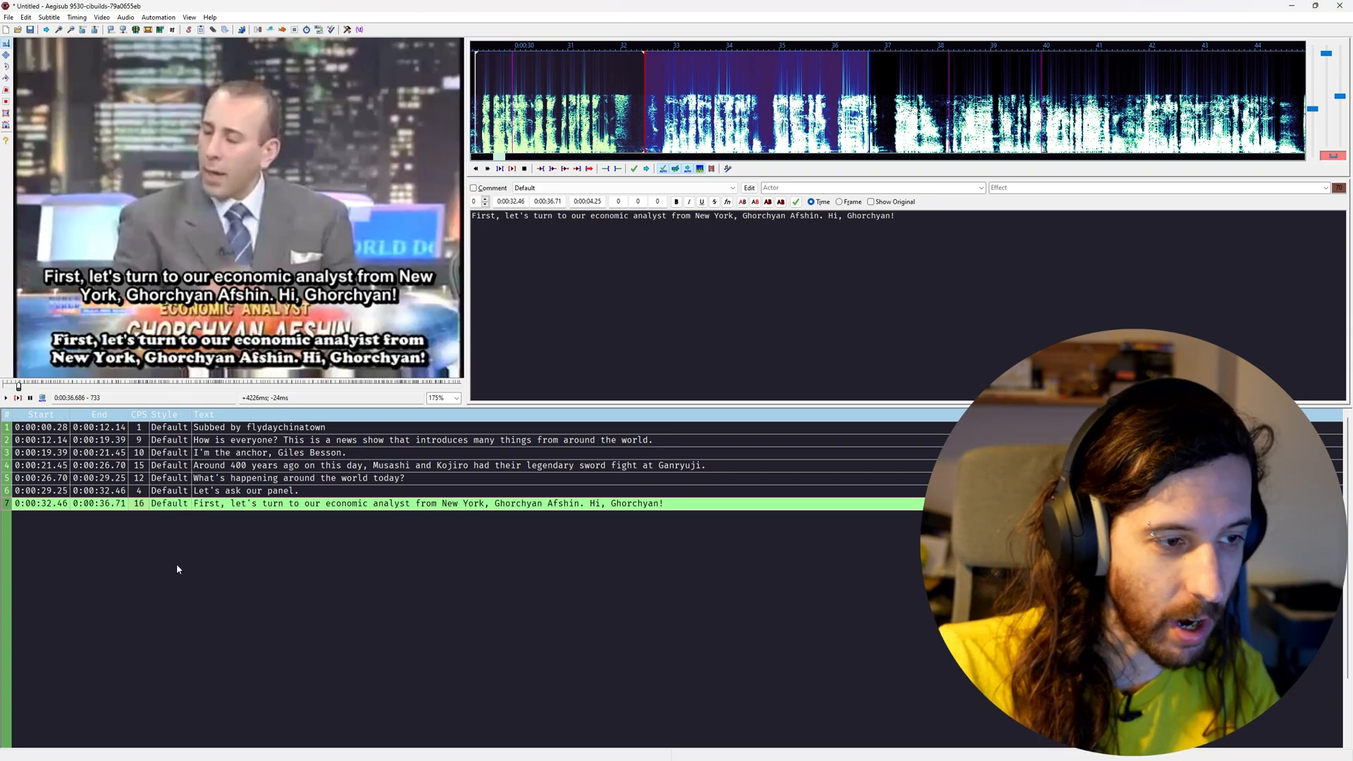
key(Right)
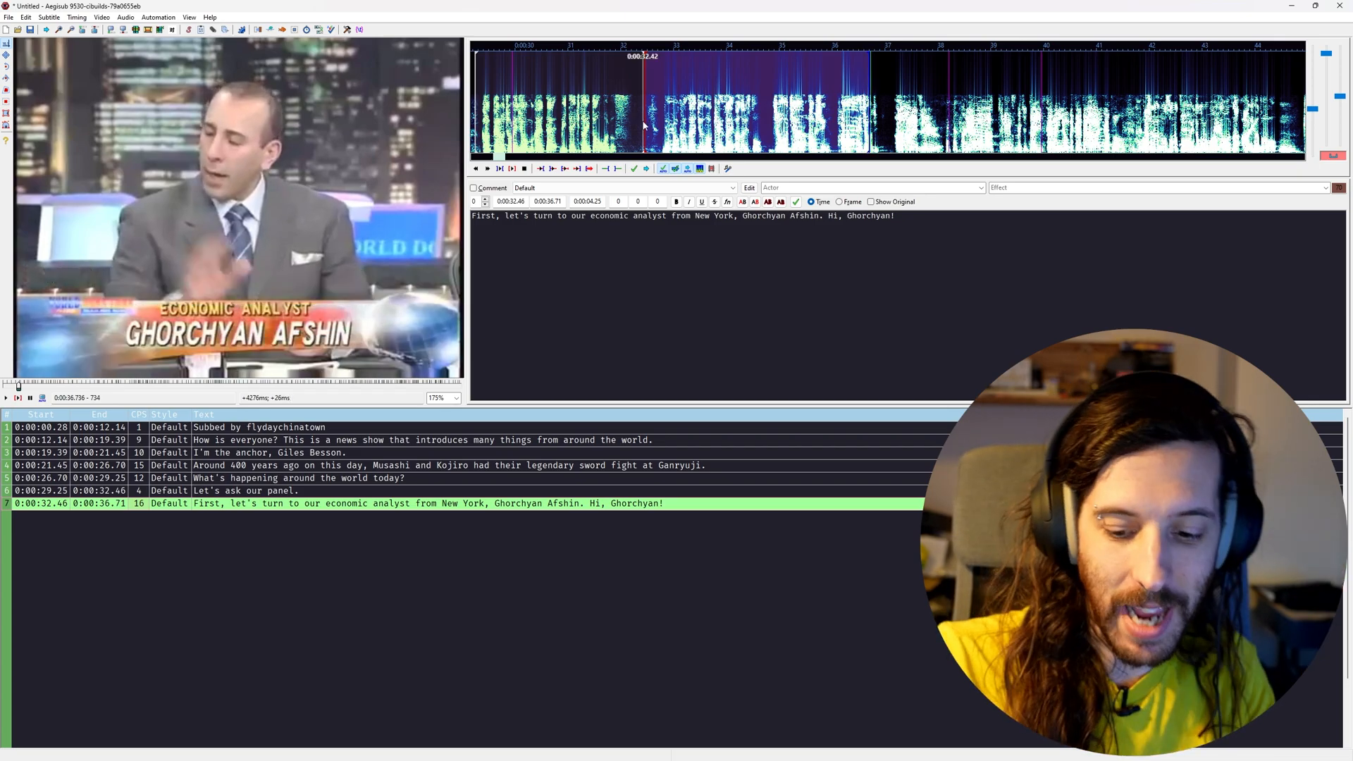
Add an eighth line with the placeholder text "newlineq" and set its start to 0:00:37.21, where the green burned-in greeting appears
key(Return)
click(817, 325)
text(newlineq)
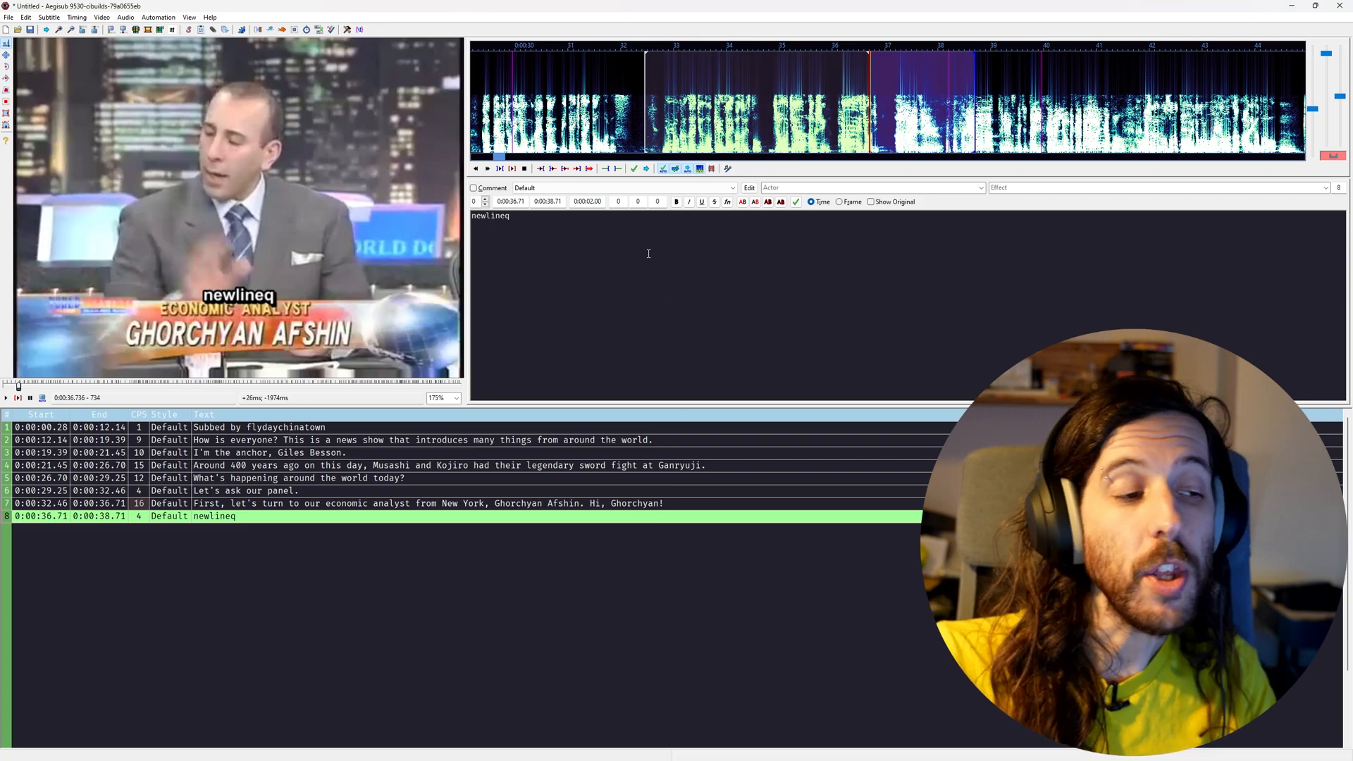
middle_click(897, 92)
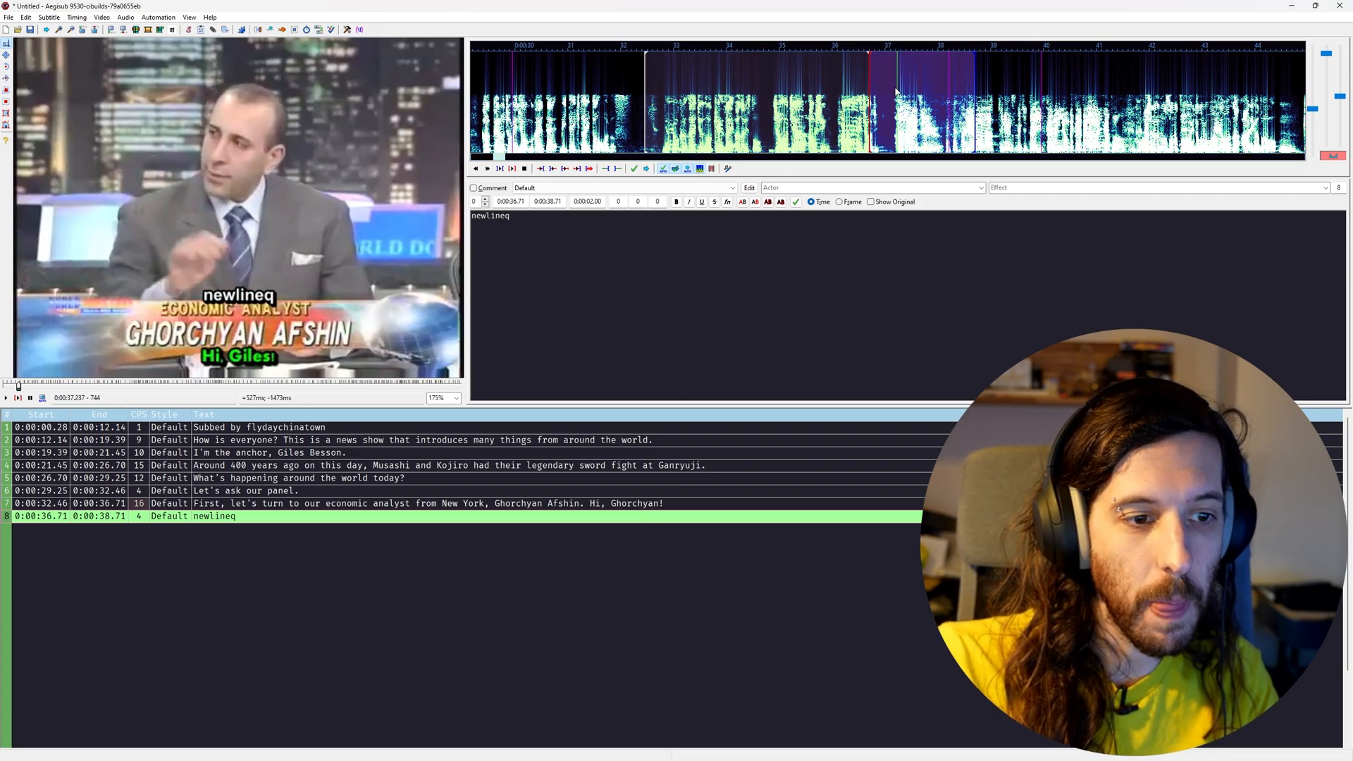
click(896, 92)
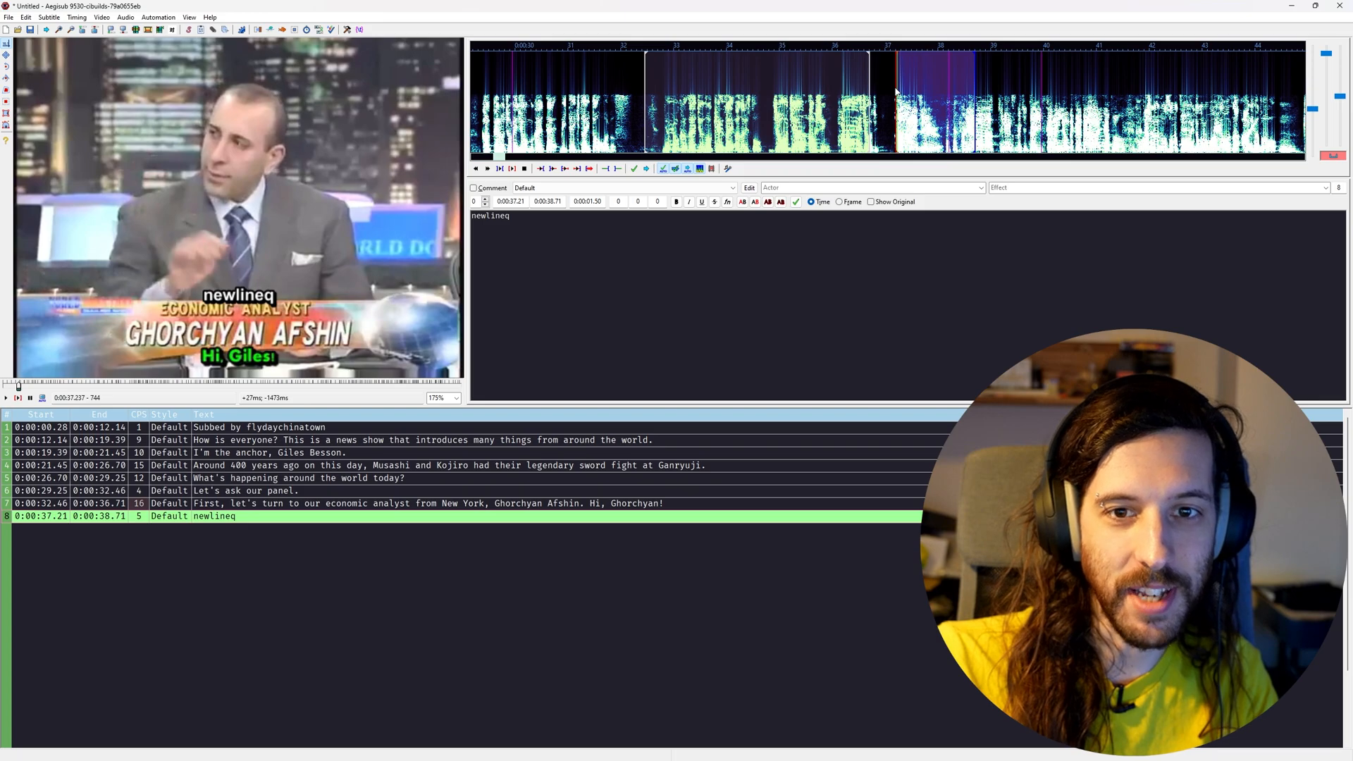
Replace the eighth line's placeholder text with the burned-in greeting to the anchor and check the frames around its start
click(794, 266)
key(ctrl+a)
text(Hi, GIle)
key(BackSpace)
key(BackSpace)
text(il)
key(BackSpace)
key(BackSpace)
key(BackSpace)
text(iles!)
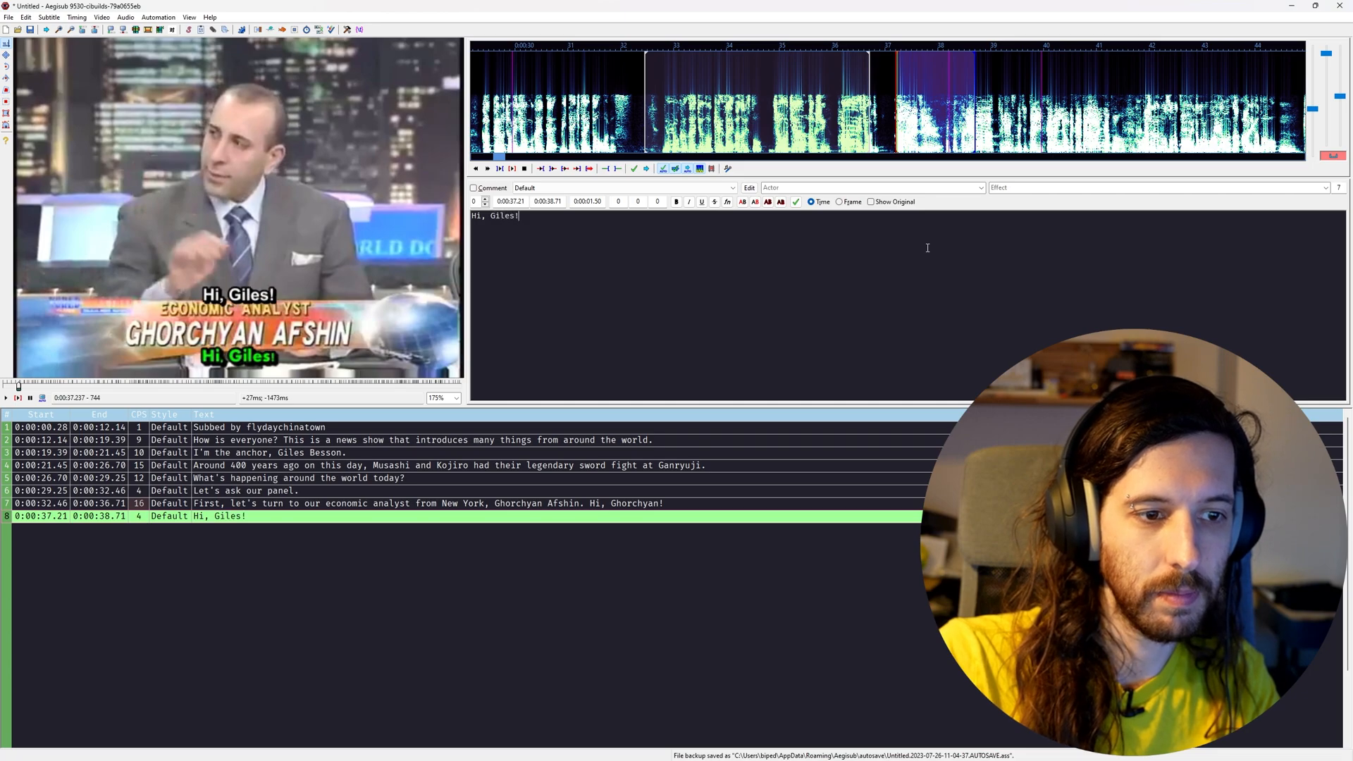
key(Left)
key(Right)
key(Left)
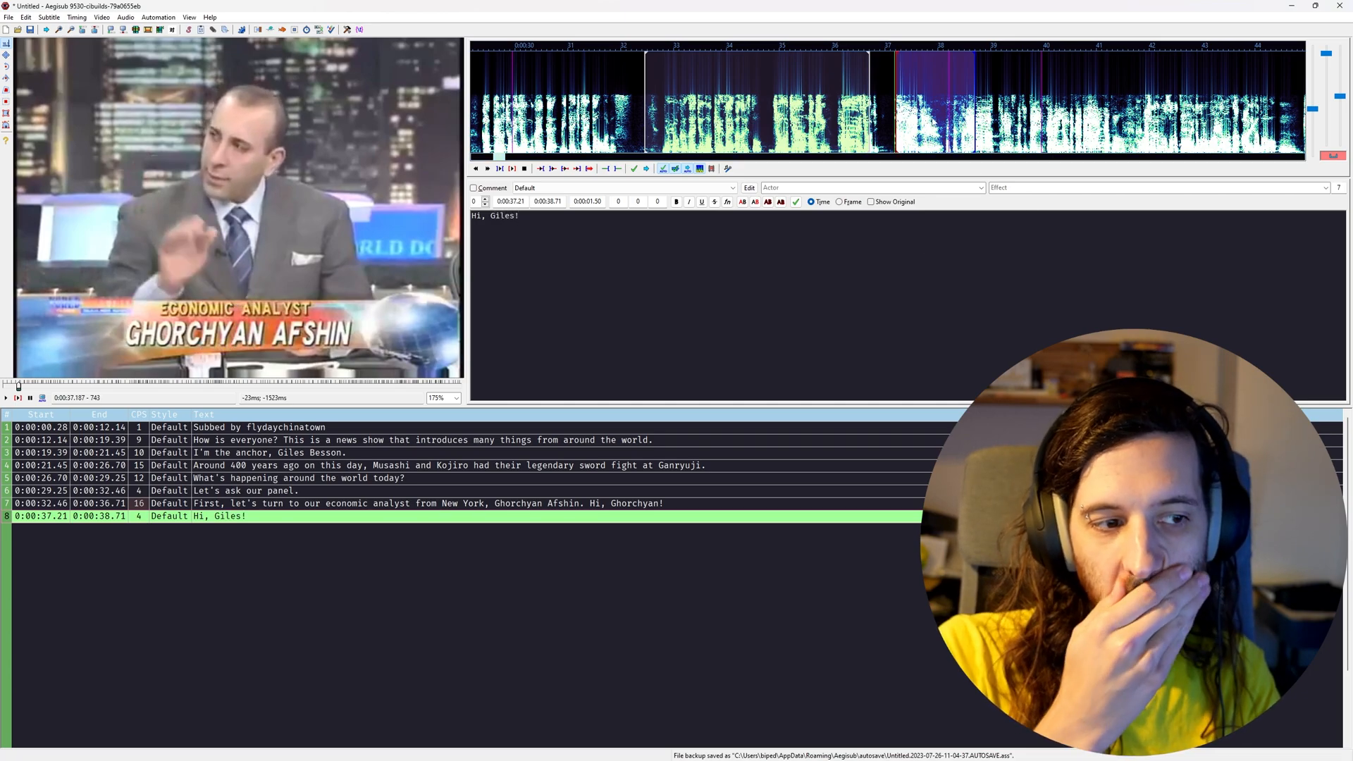
Replace the eighth line with one inserted after the seventh at video time 0:00:37.21, containing the burned-in greeting to the anchor
click(358, 503)
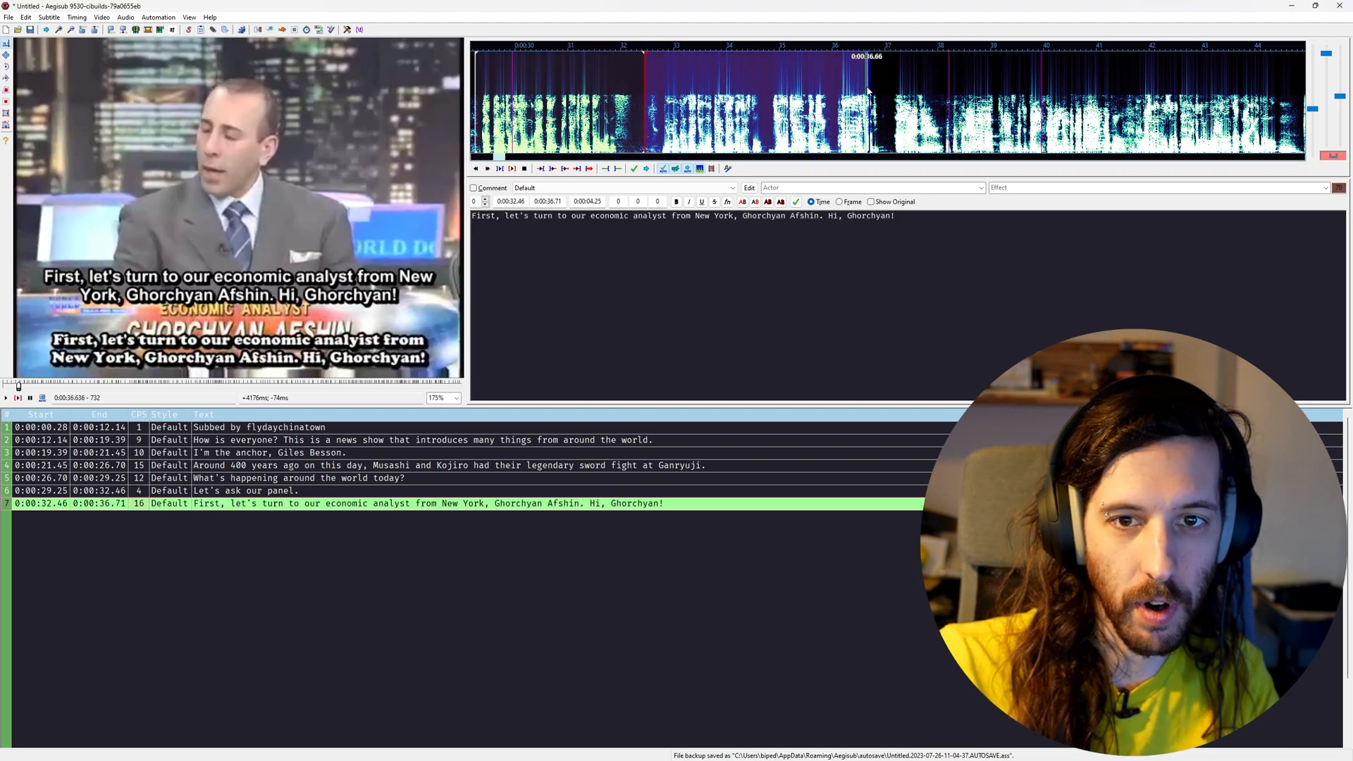
key(w)
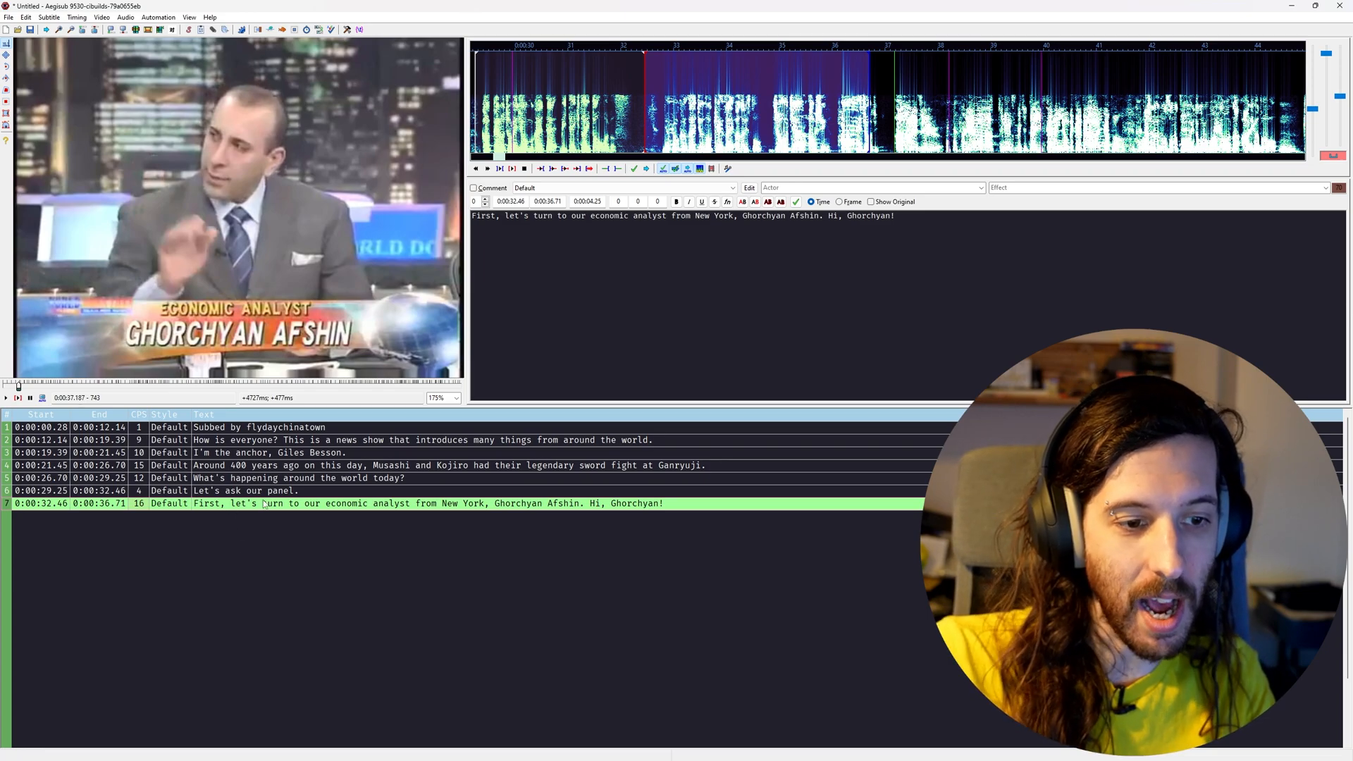
middle_click(871, 105)
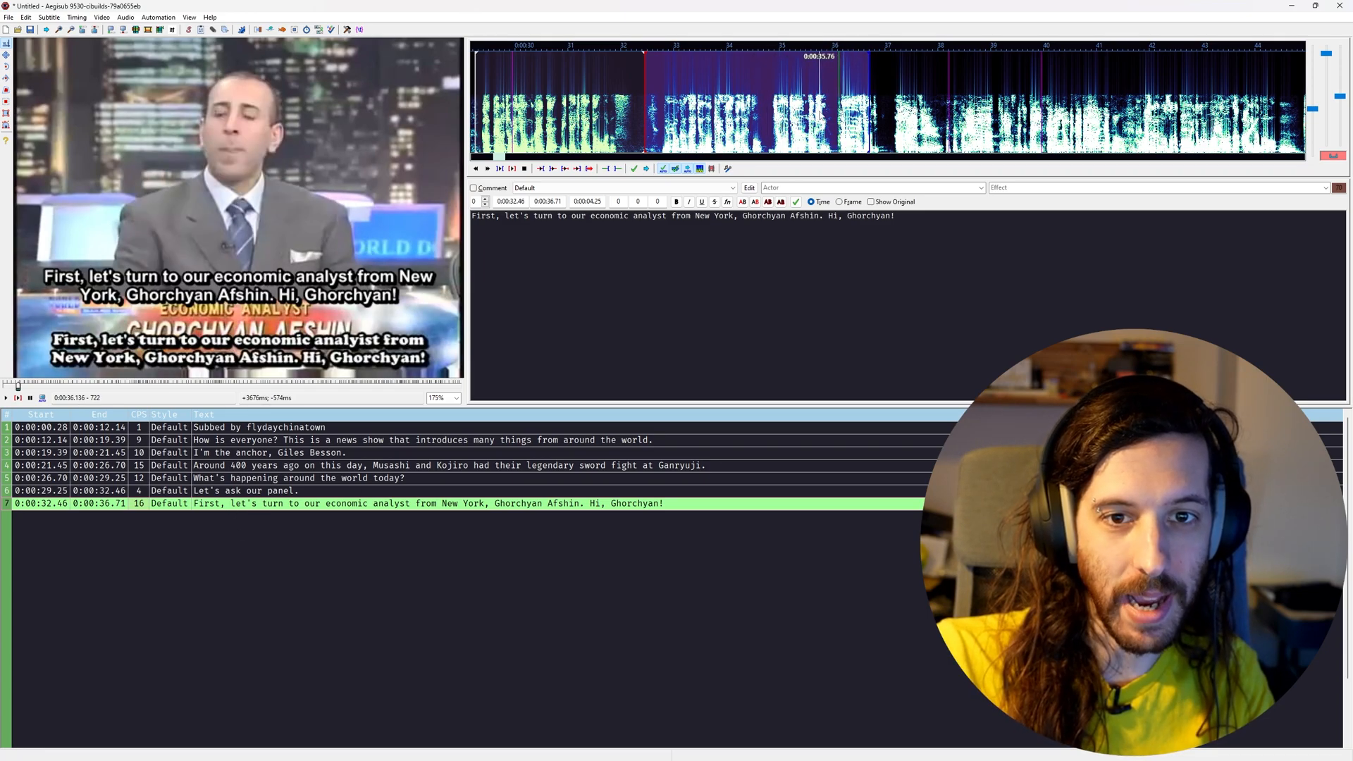
key(w)
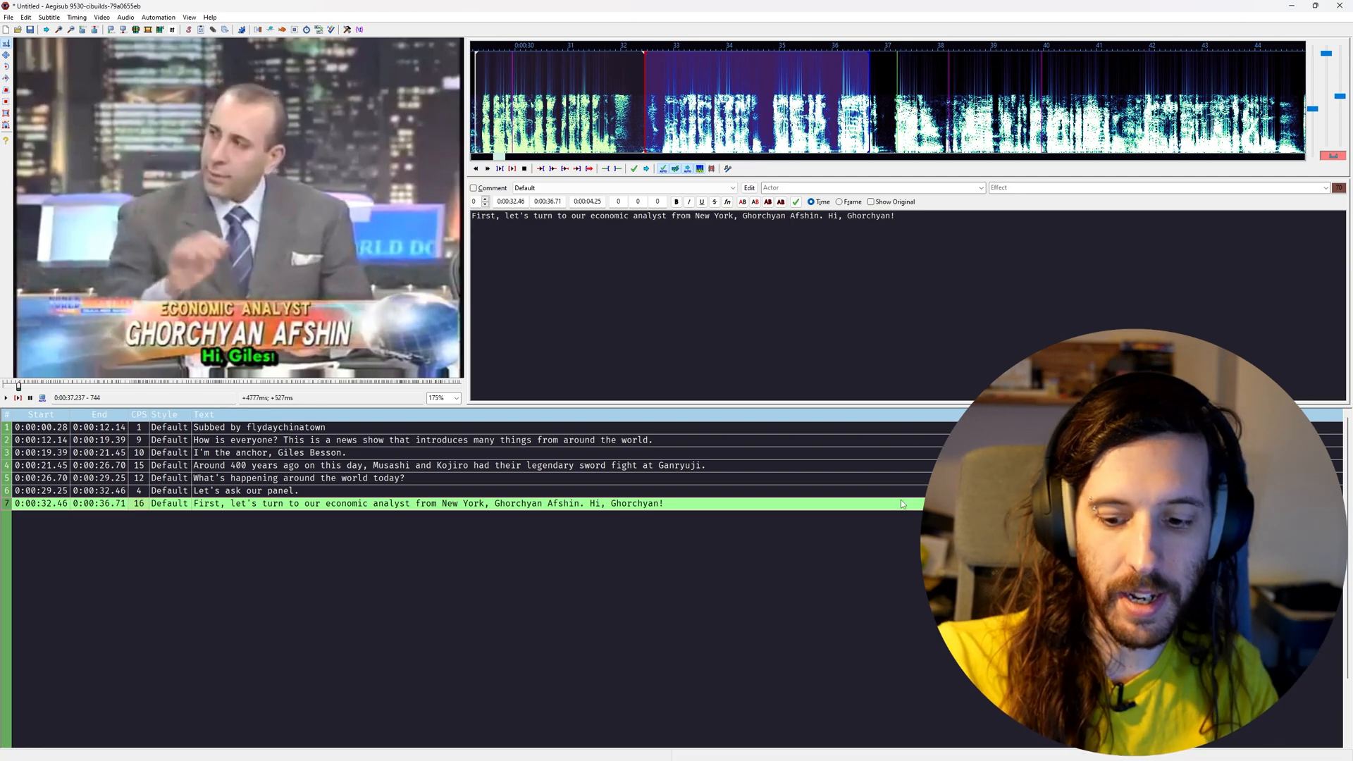
key(Insert)
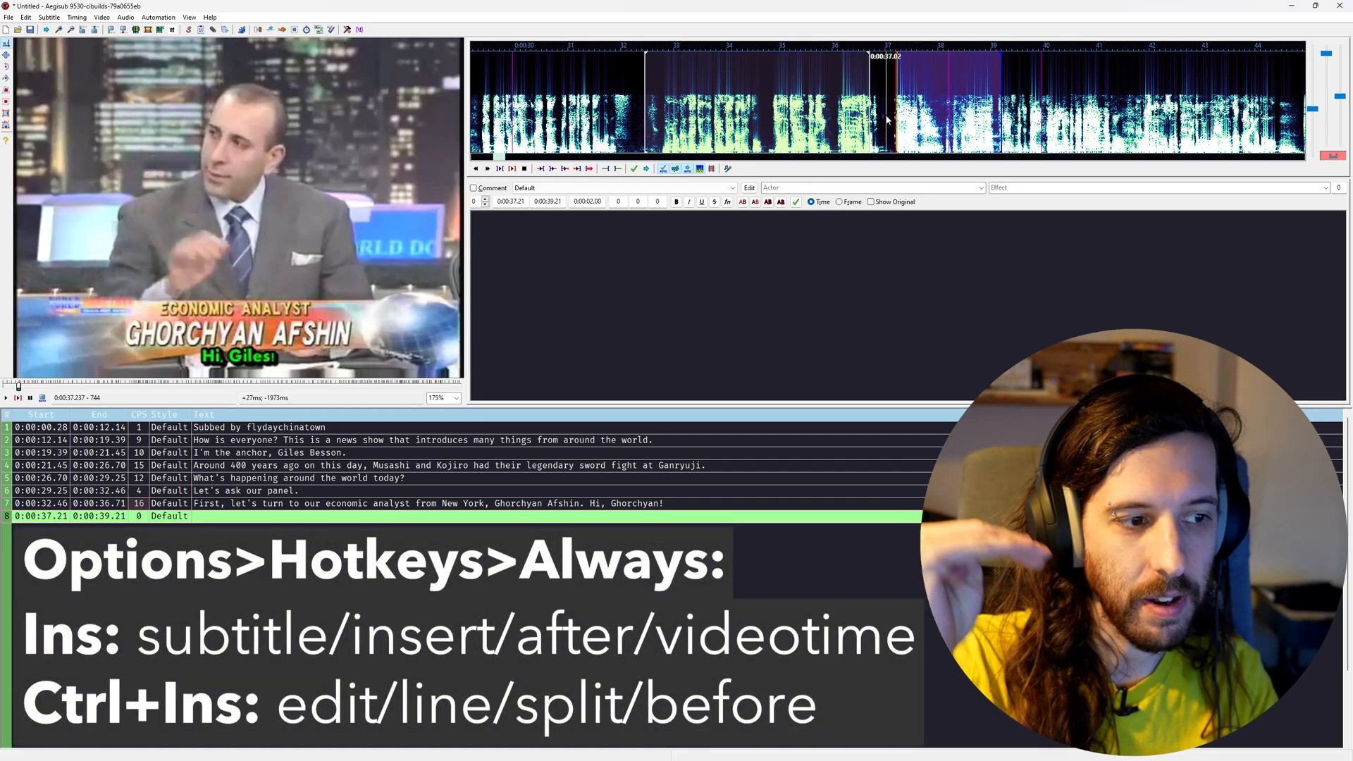
click(801, 252)
text(Hi, Giles!)
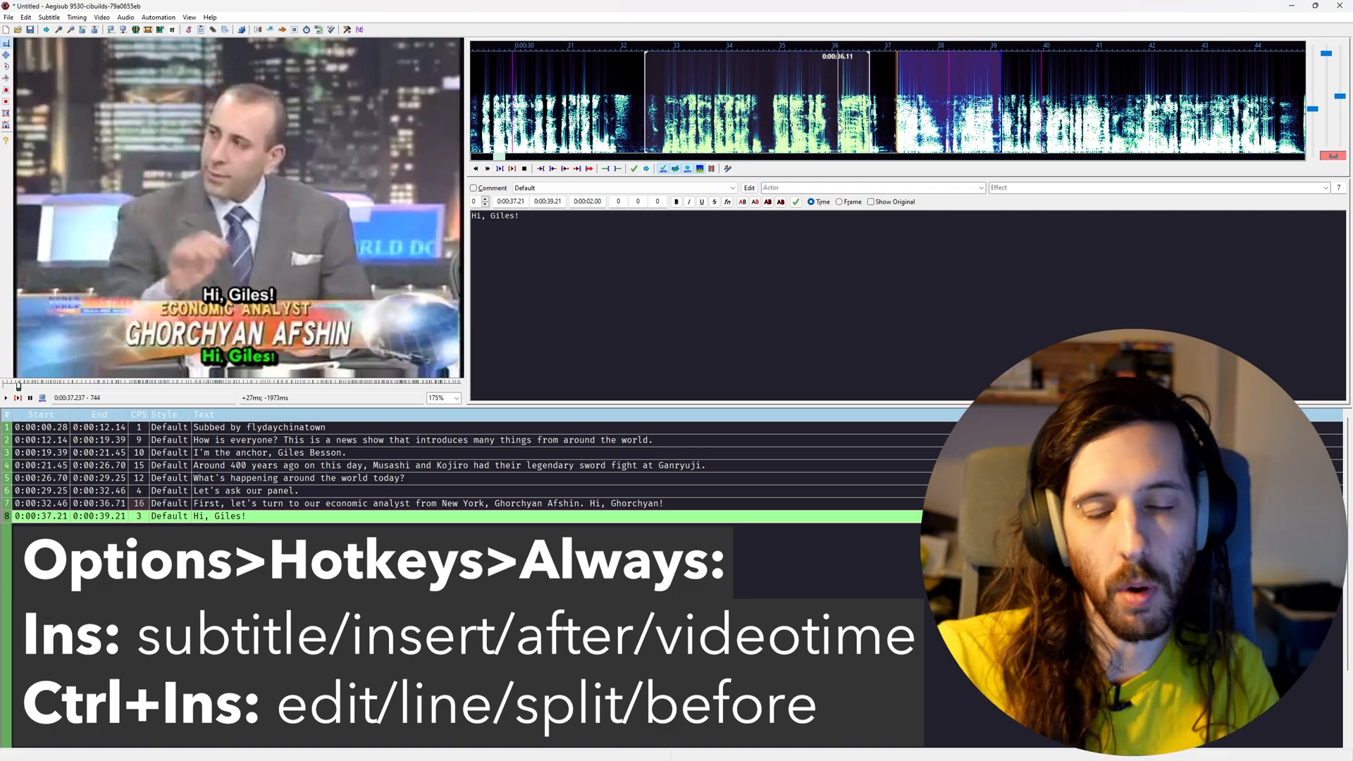
Set the eighth line's end to 0:00:38.41, on the last frame showing the green burned-in greeting
key(ctrl+p)
middle_click(881, 114)
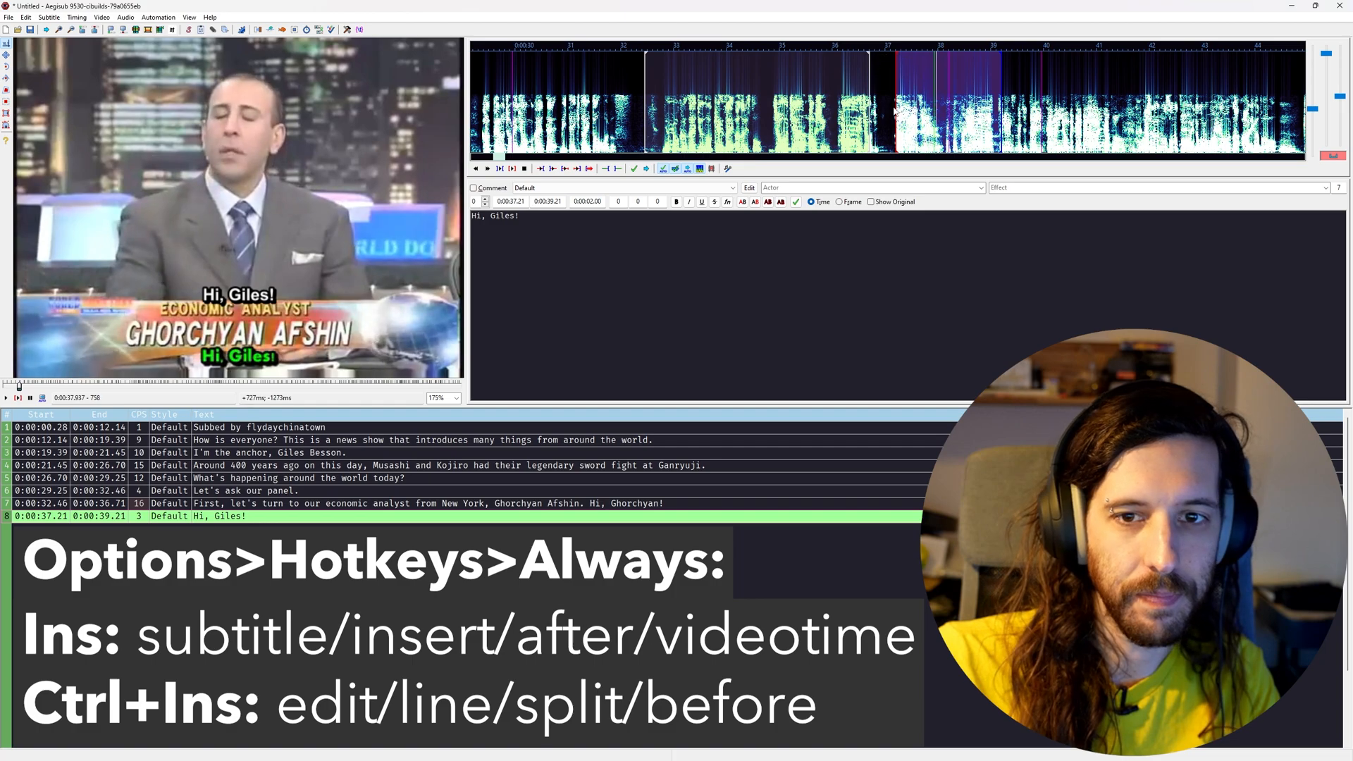
key(Left)
key(Right)
key(Left)
key(ctrl+4)
key(Right)
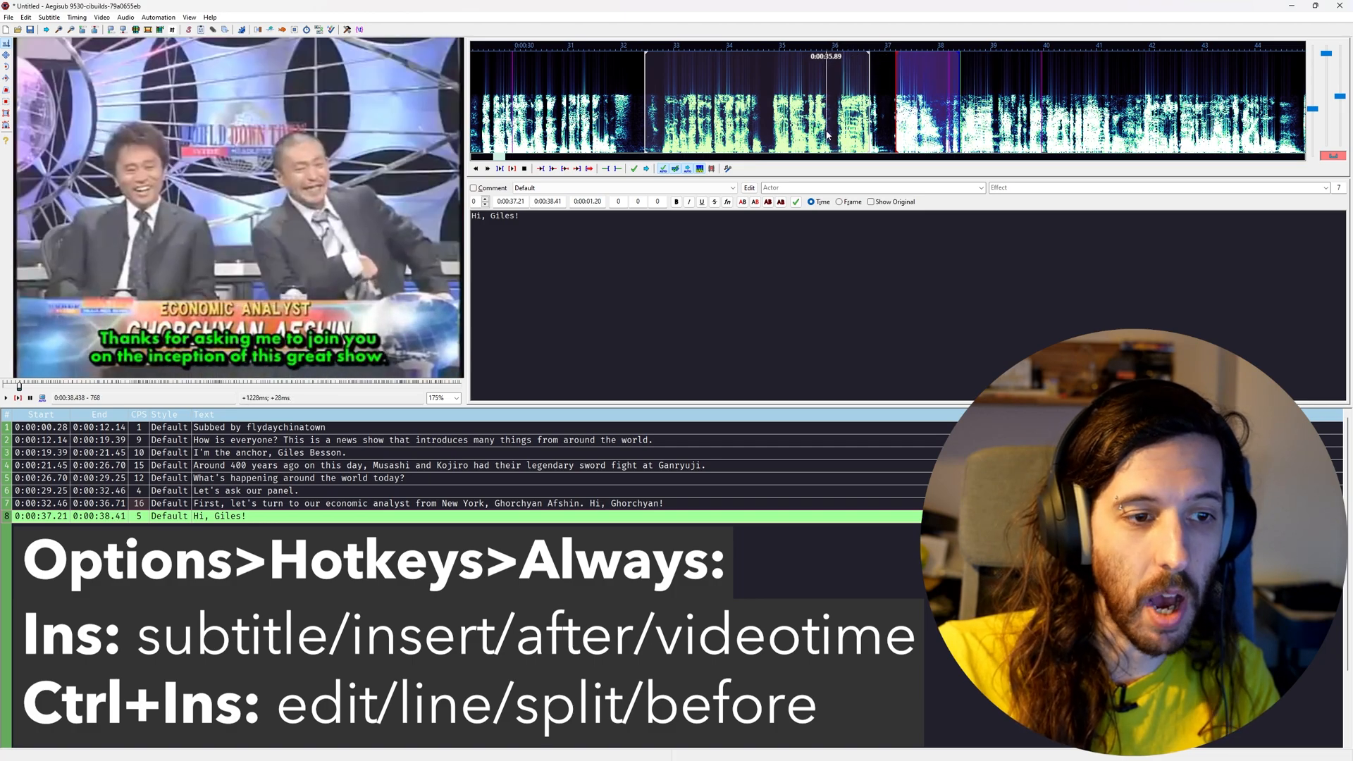
Add a ninth line starting at 0:00:38.41 that reads "Thanks for asking me to join you on the inception of this great show."
key(Left)
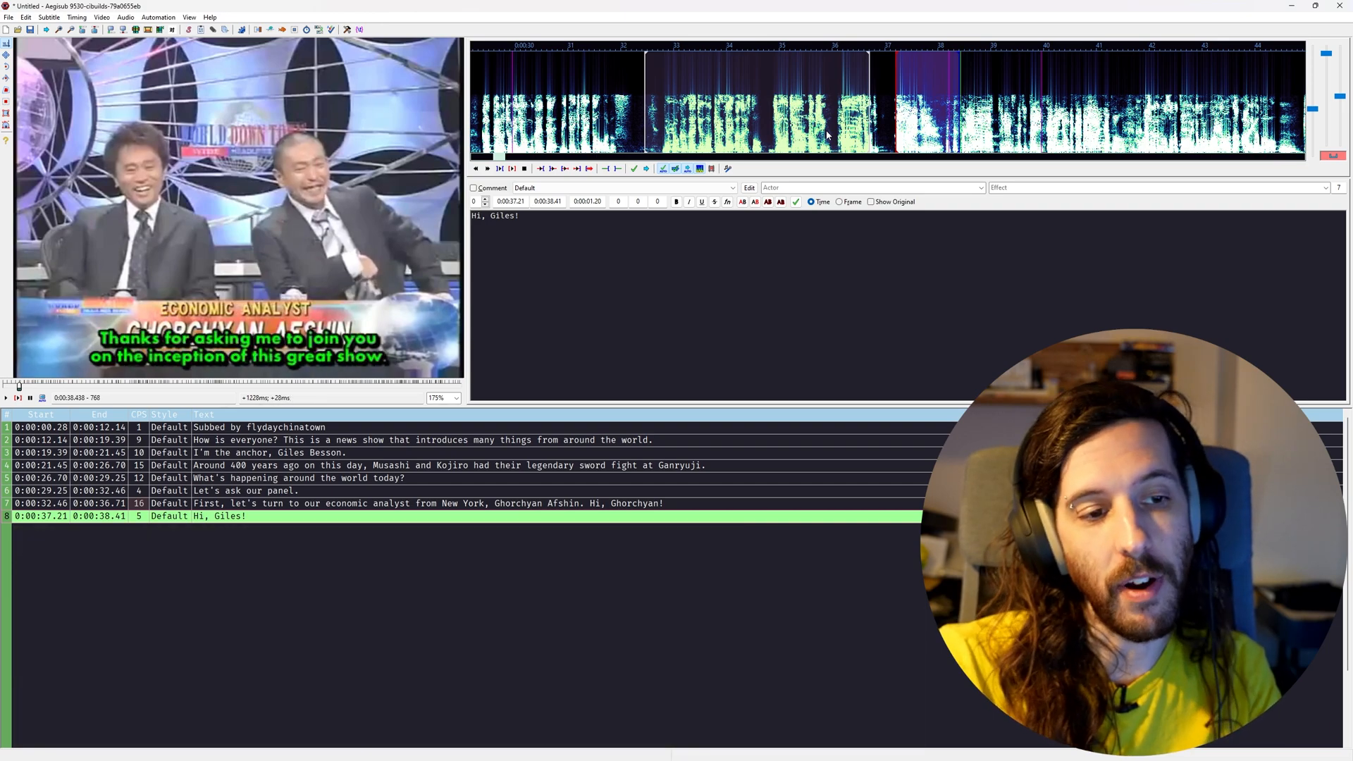
key(Return)
text(Thanks for asking me to join you on the inception of this great show.)
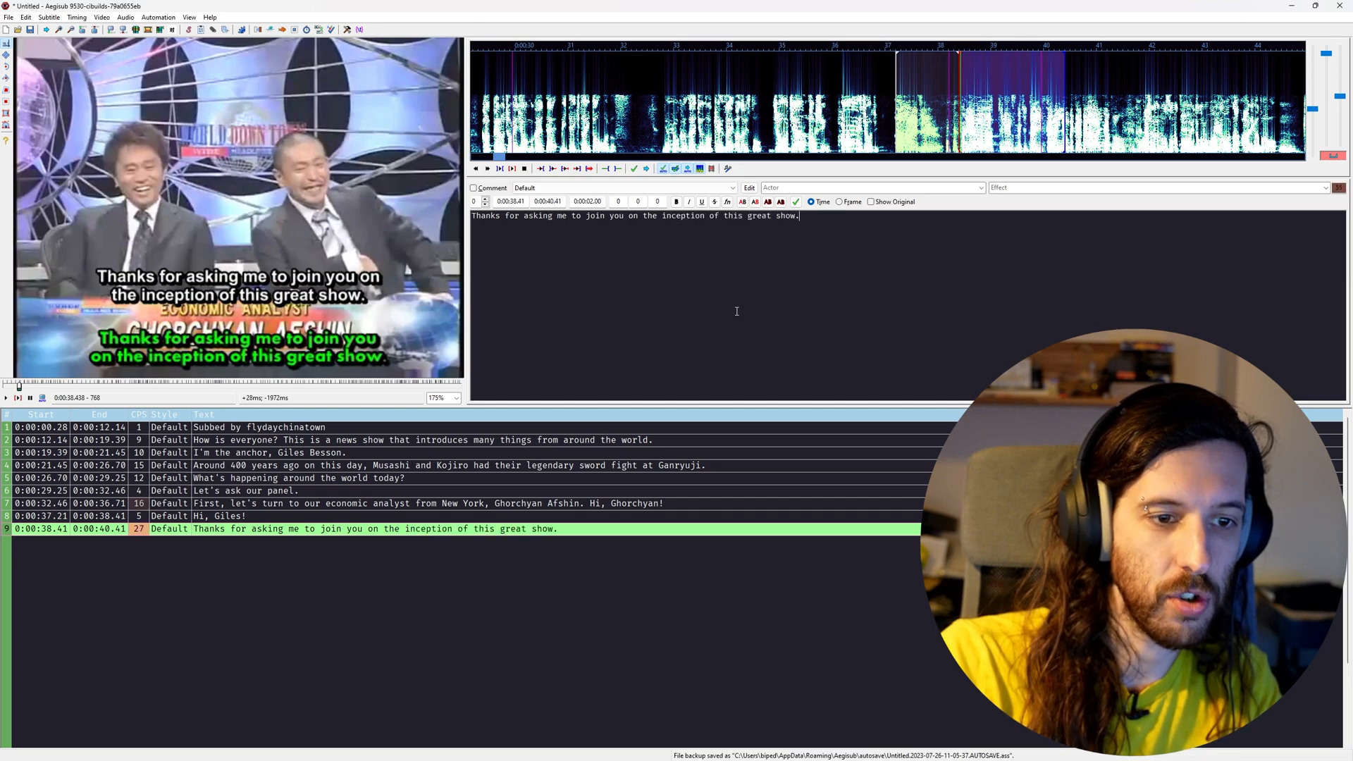
Set the ninth line's end to 0:00:42.12, at the first frame showing the next burned-in subtitle
key(alt+Left)
key(ctrl+p)
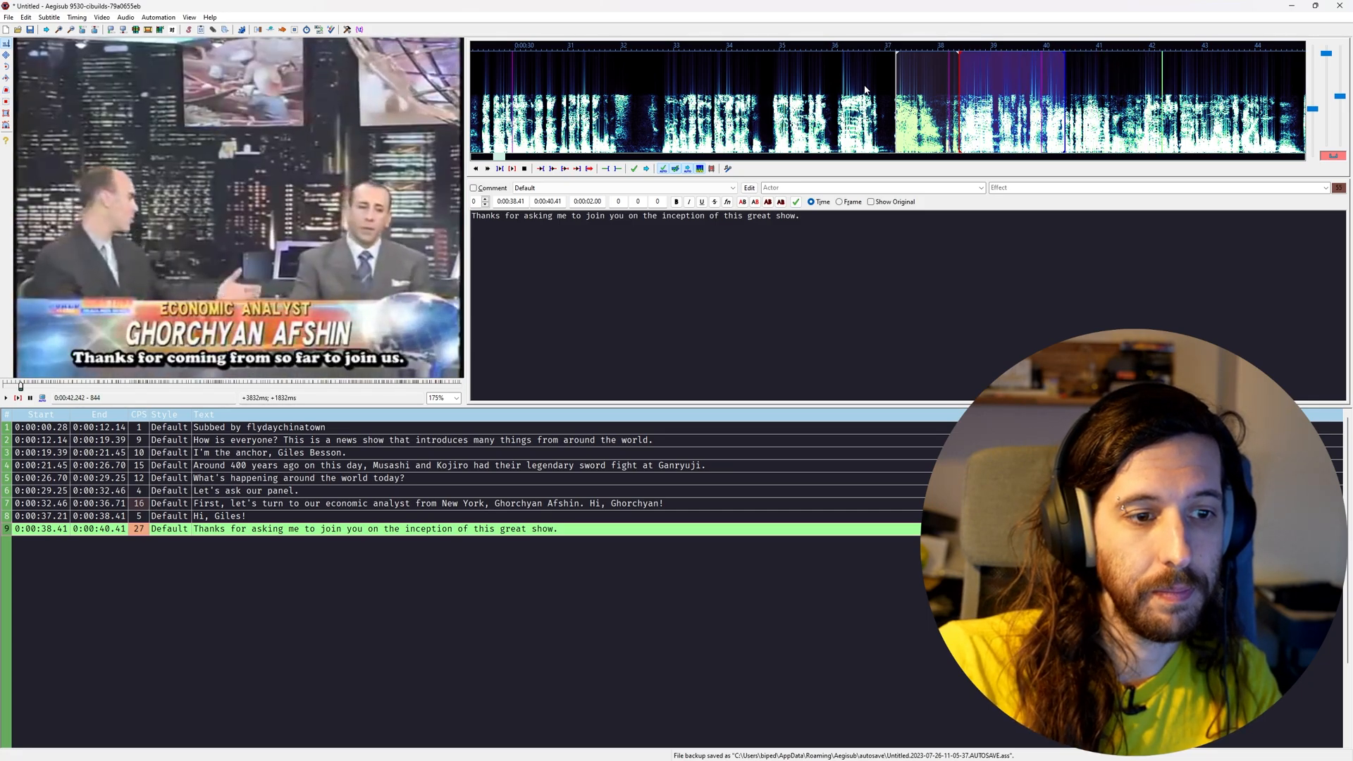
key(Left)
key(ctrl+4)
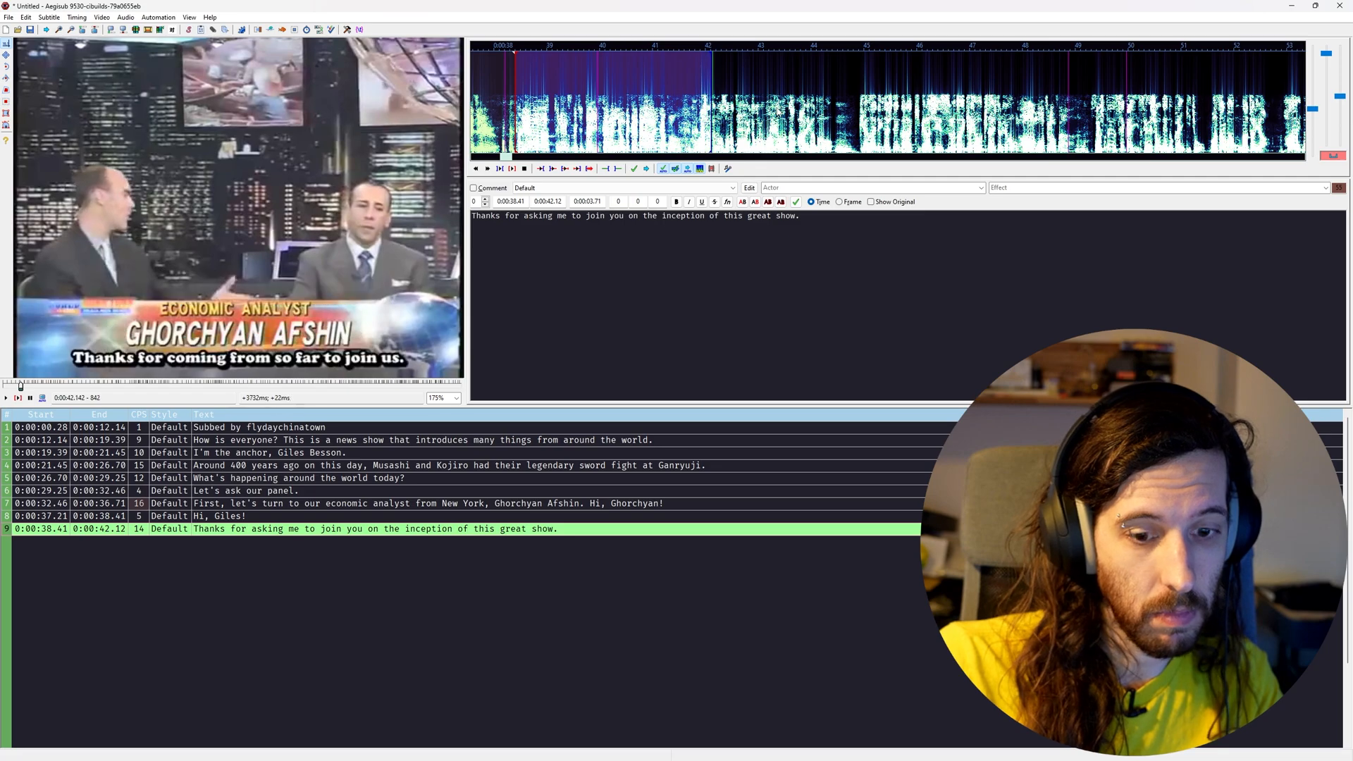
Add a tenth line starting at 0:00:42.12 that reads "Thanks for coming from so far to join us."
key(Return)
text(Thanks for coming so)
key(BackSpace)
key(BackSpace)
text(from so far to join us.)
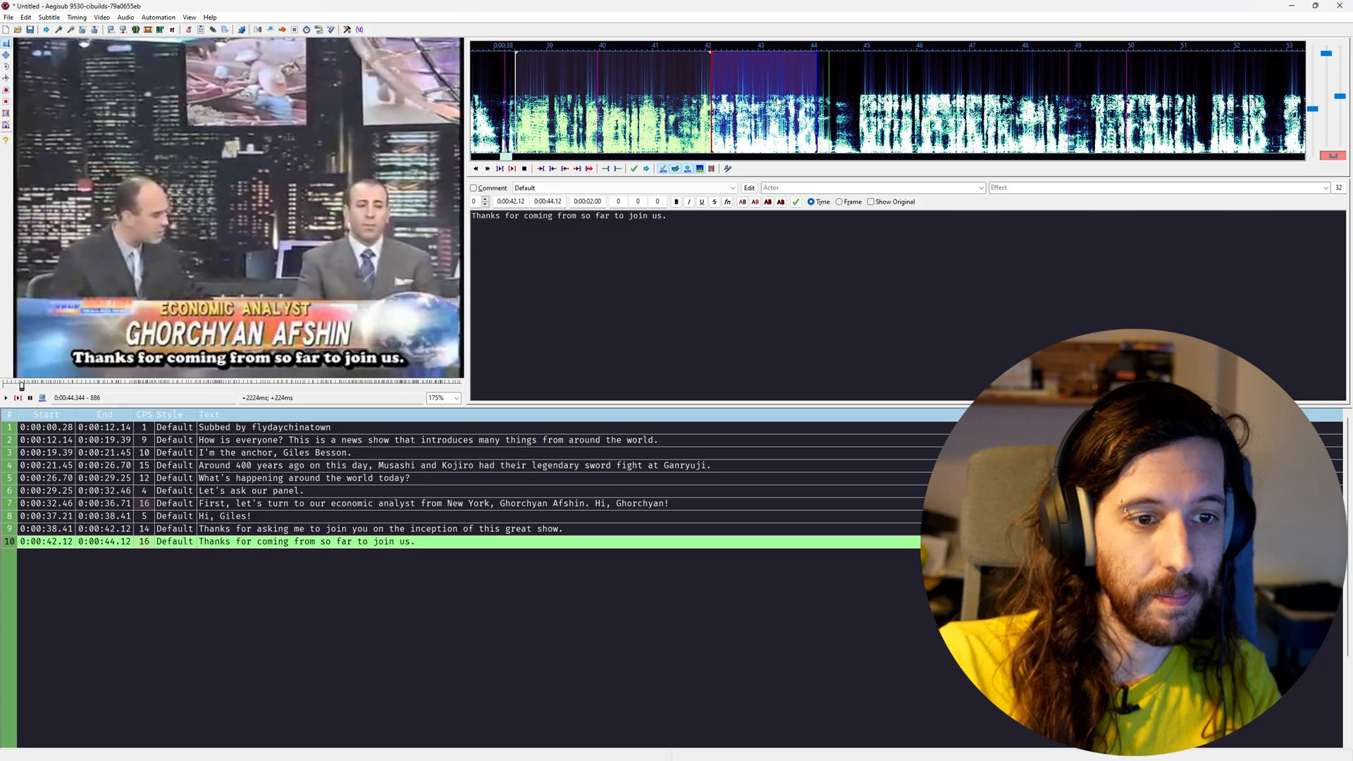
Examine the frames around the tenth line's end for a change of the burned-in subtitle
key(Left)
key(Left)
key(Left)
key(Left)
key(Left)
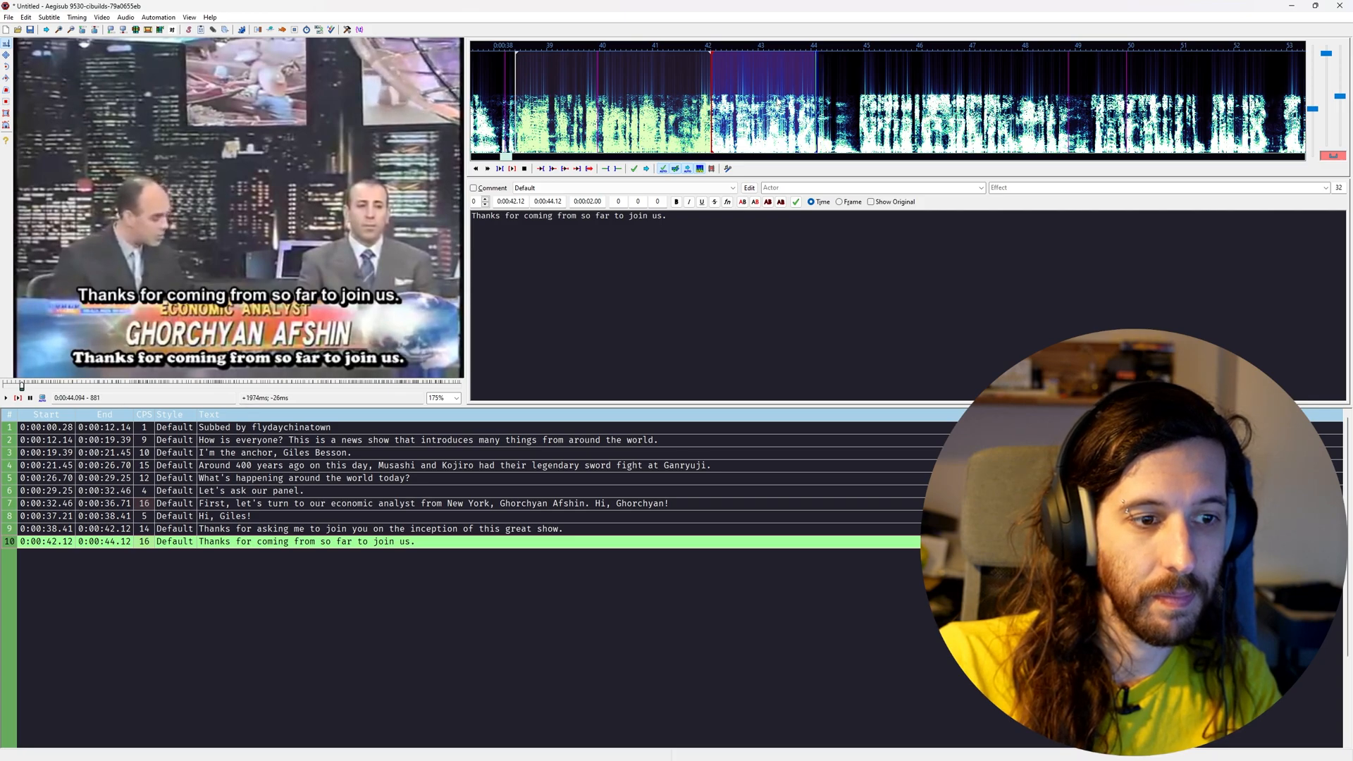
key(Right)
key(Right)
key(Right)
key(Right)
key(Right)
key(Right)
key(Right)
key(Right)
key(Right)
key(Right)
key(Right)
key(Right)
key(Right)
key(Right)
key(Right)
key(Right)
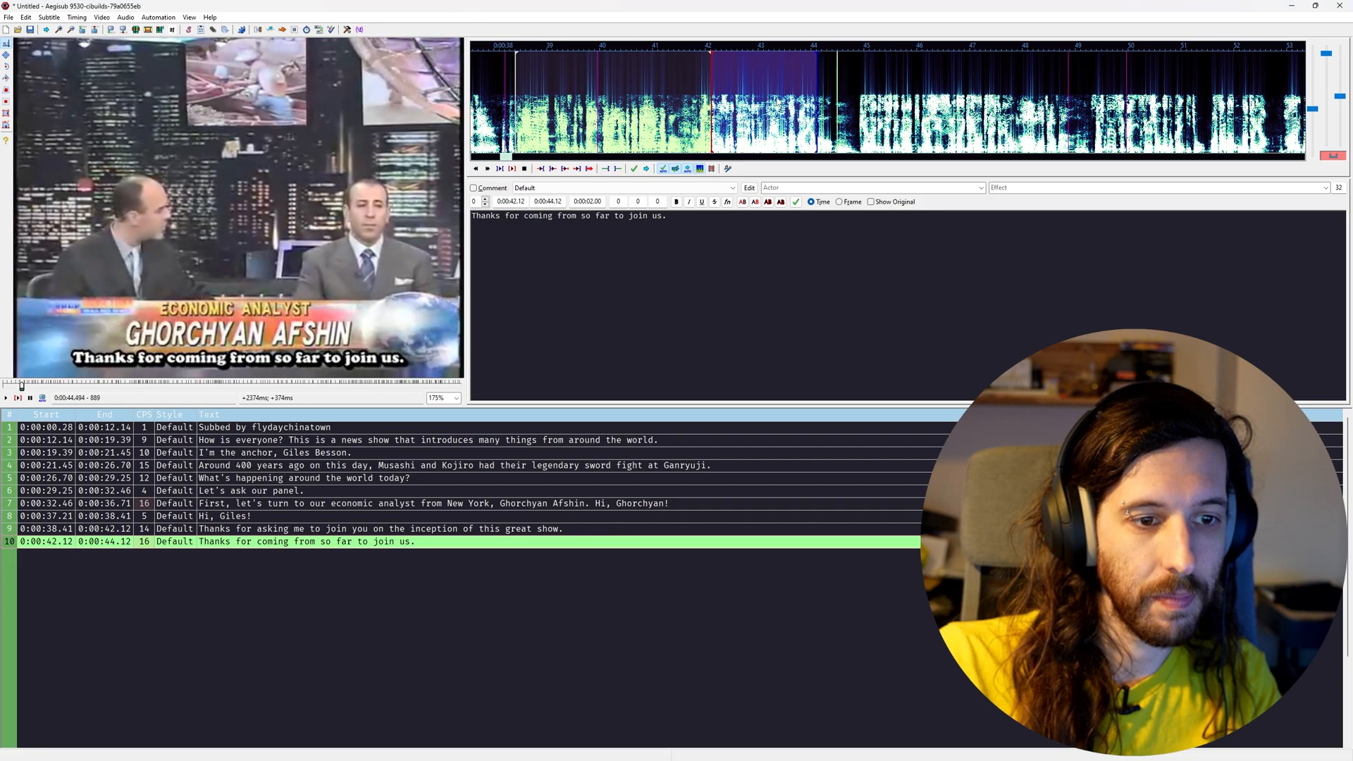
key(Left)
key(Left)
key(Left)
key(Left)
key(Left)
key(Left)
key(Left)
key(Left)
key(Left)
key(Left)
key(Left)
key(Left)
key(Left)
key(Left)
key(Left)
key(Left)
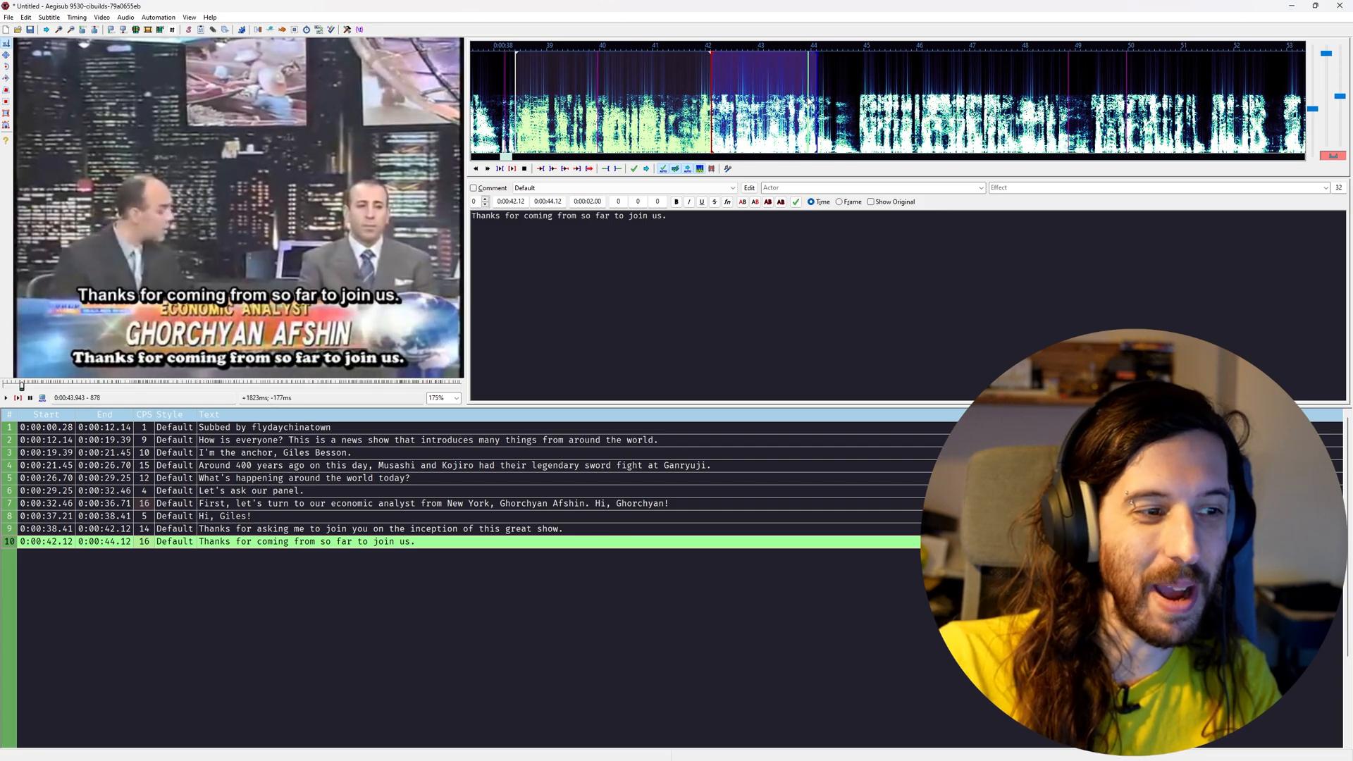
key(Right)
key(Right)
key(Right)
key(Right)
key(Right)
key(Right)
key(Right)
key(Right)
key(Right)
key(Right)
key(Right)
key(Right)
key(Right)
key(Right)
key(Right)
key(Right)
key(Right)
Find the frame where the next burned-in subtitle appears and set the tenth line's end there, at 0:00:45.97
key(ctrl+p)
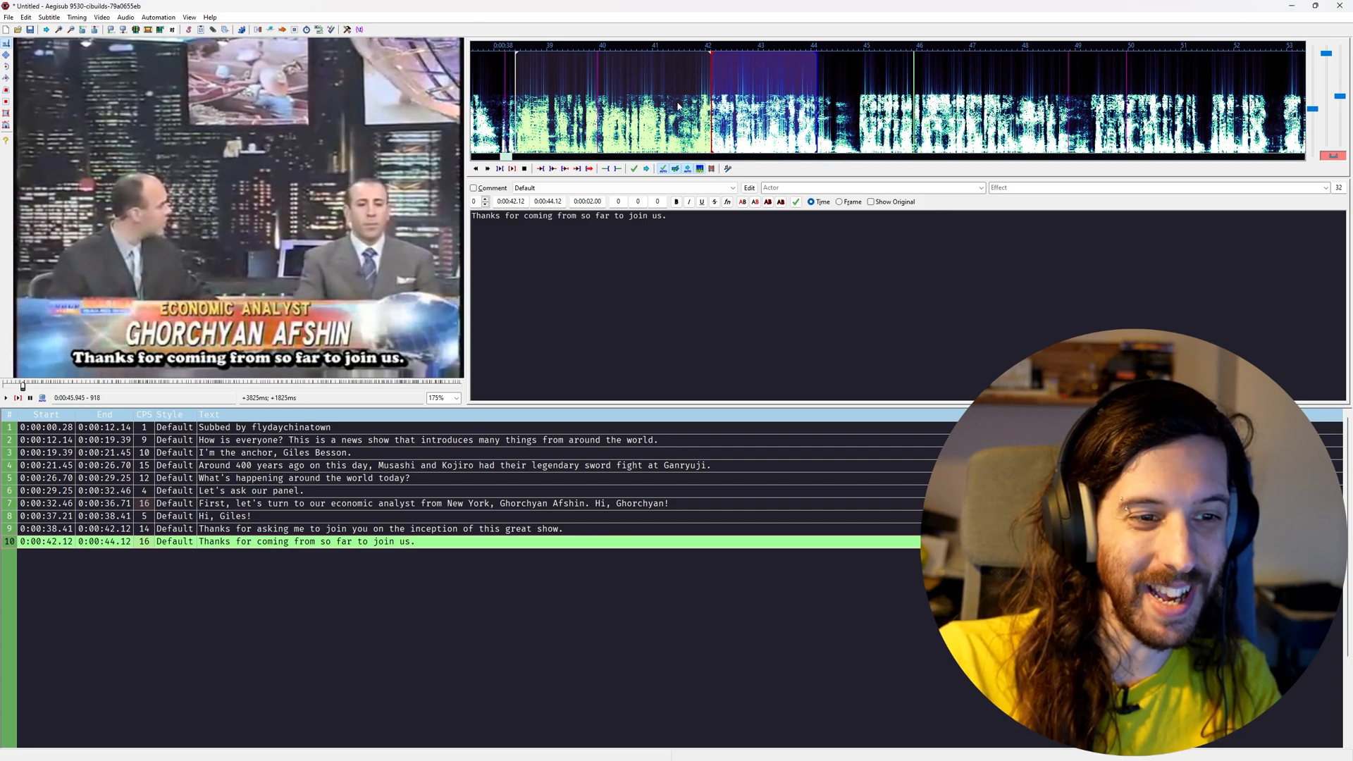
key(Left)
key(Left)
key(Left)
key(Left)
key(Left)
key(Right)
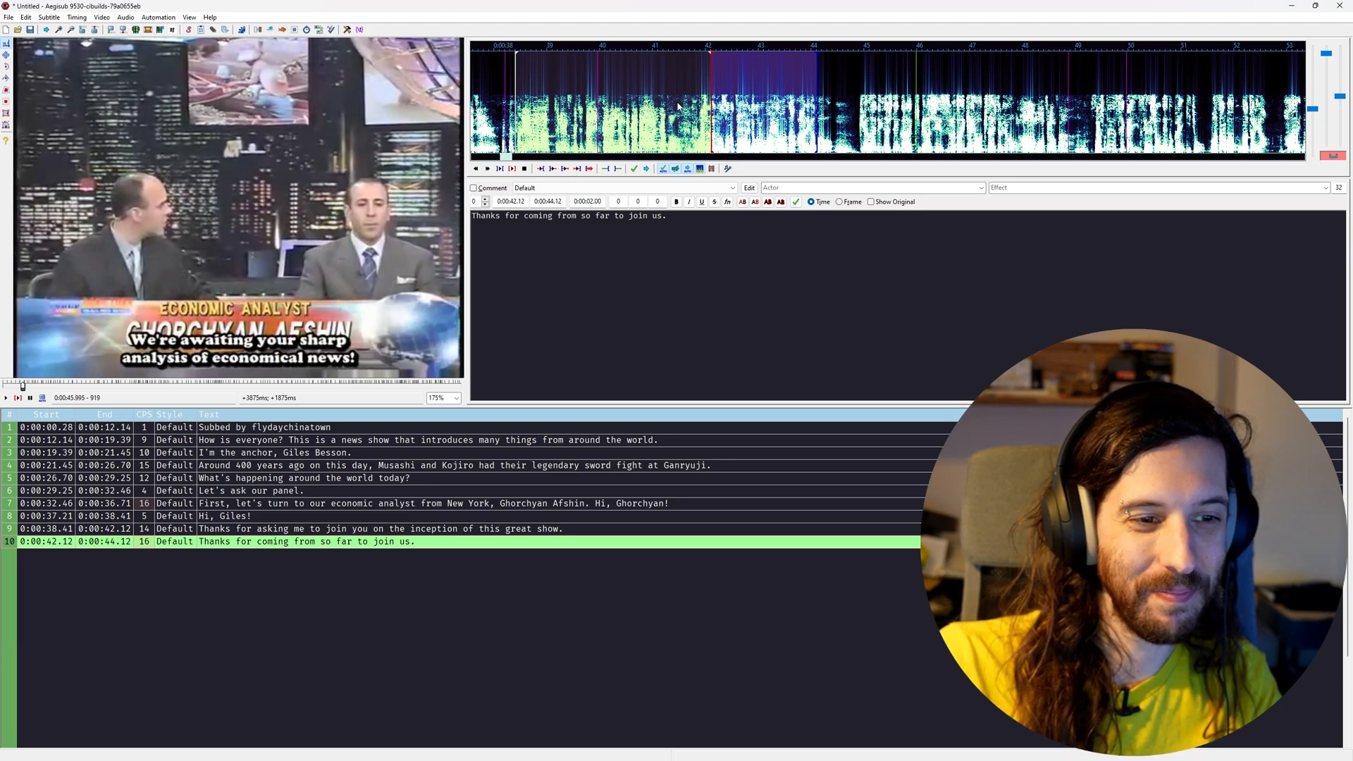
key(ctrl+4)
key(Left)
key(Right)
Add an eleventh line starting at 0:00:45.97 that reads "We're awaiting your sharp analysis of economical news!"
key(Return)
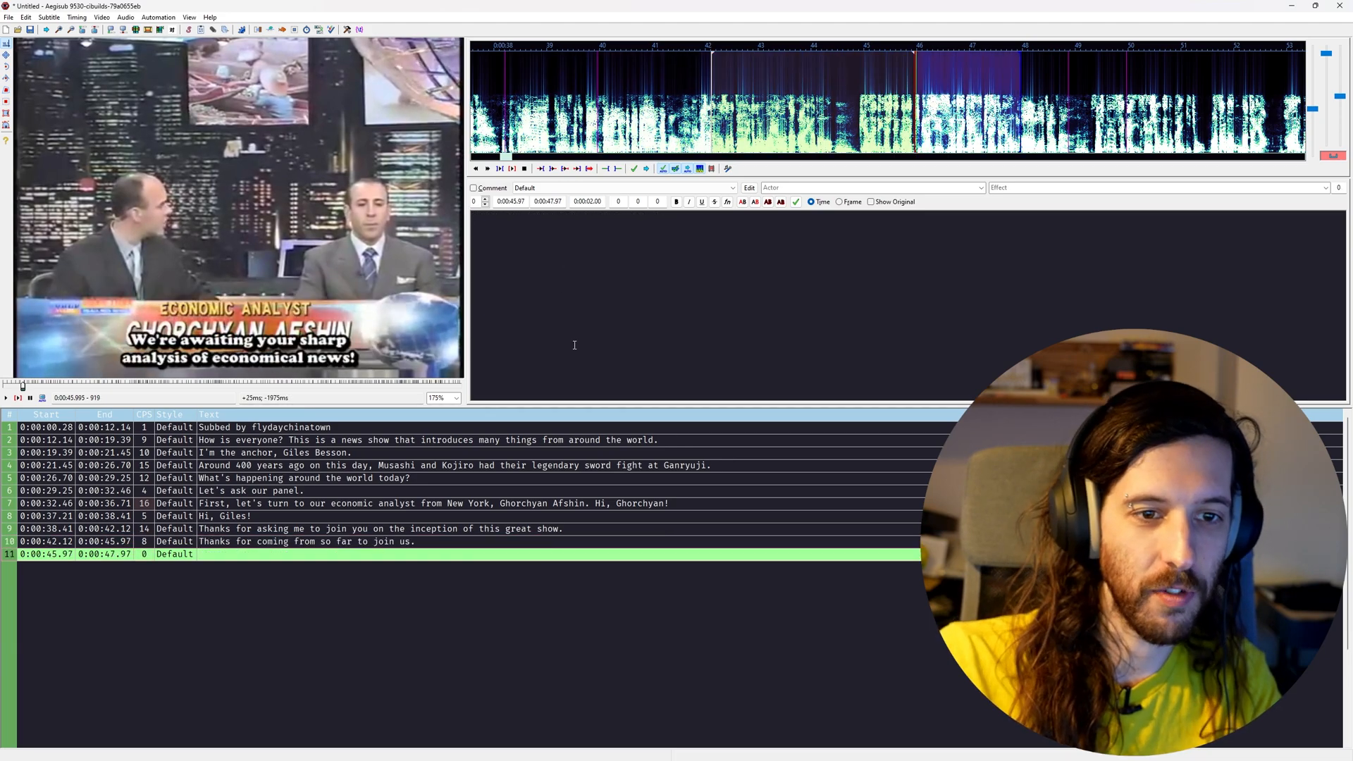
text(We're await)
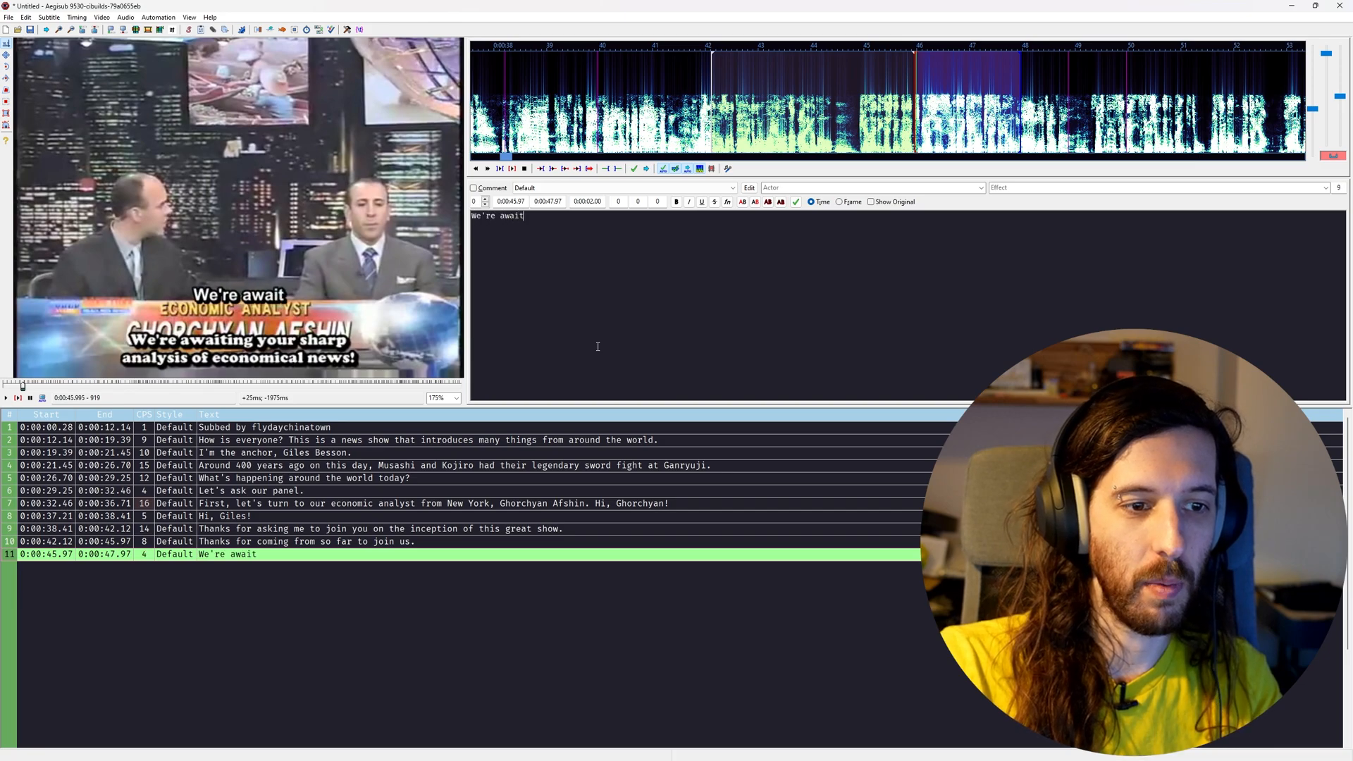
text(ing your sharp analysi)
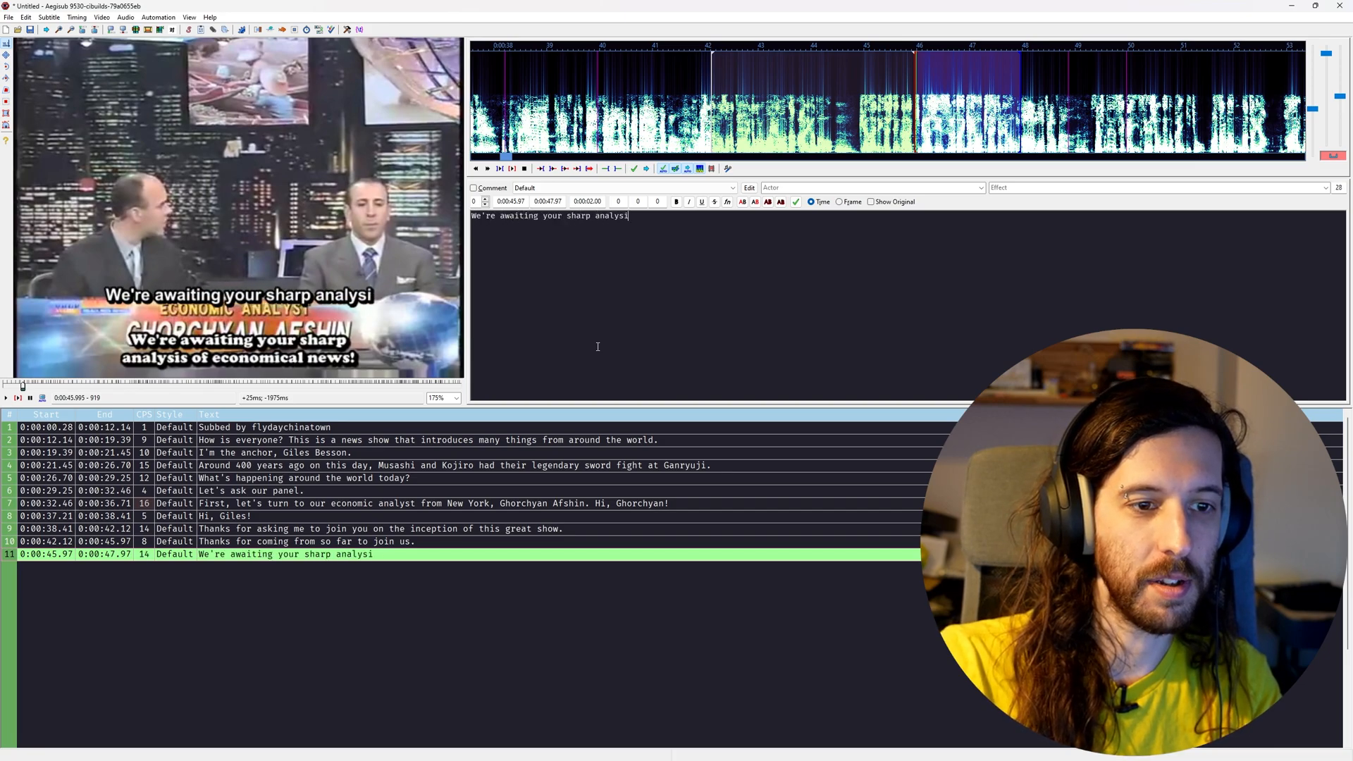
text(s of ec)
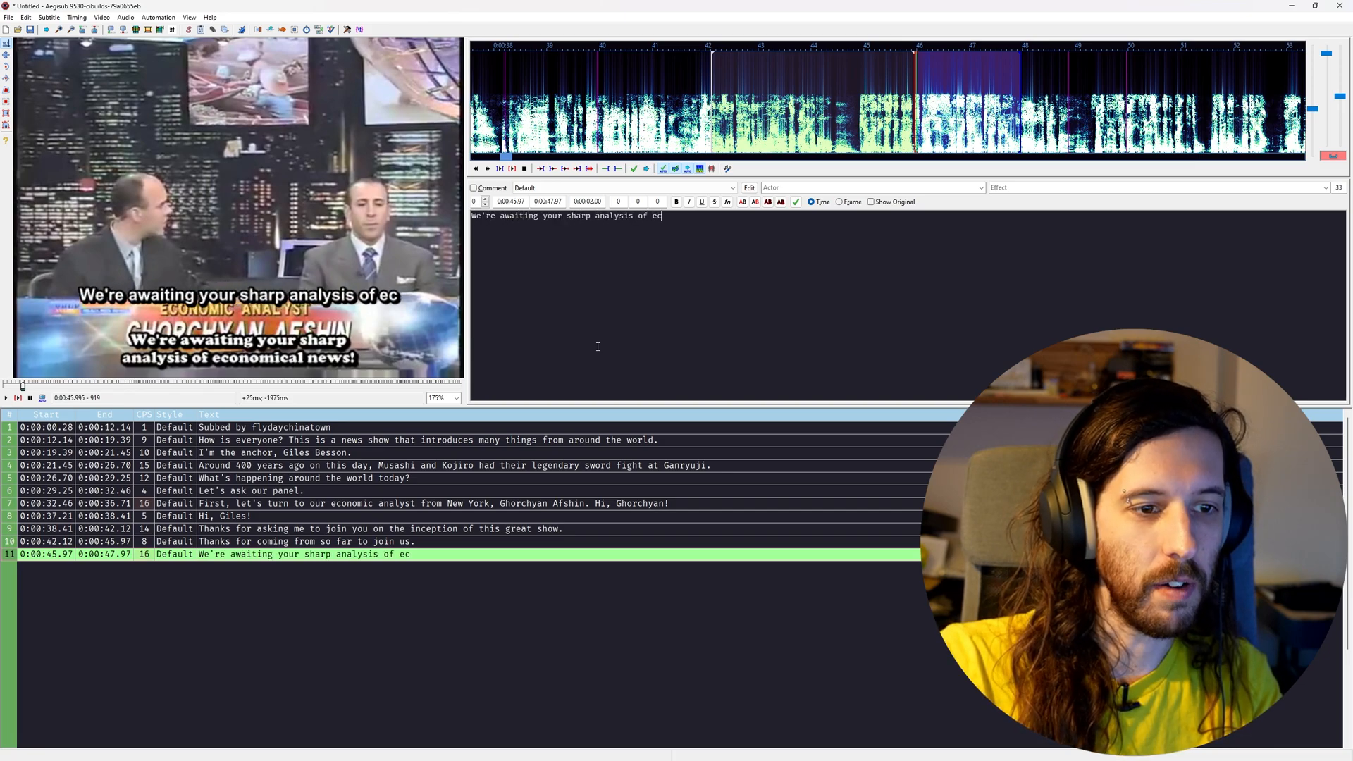
text(onomical news!)
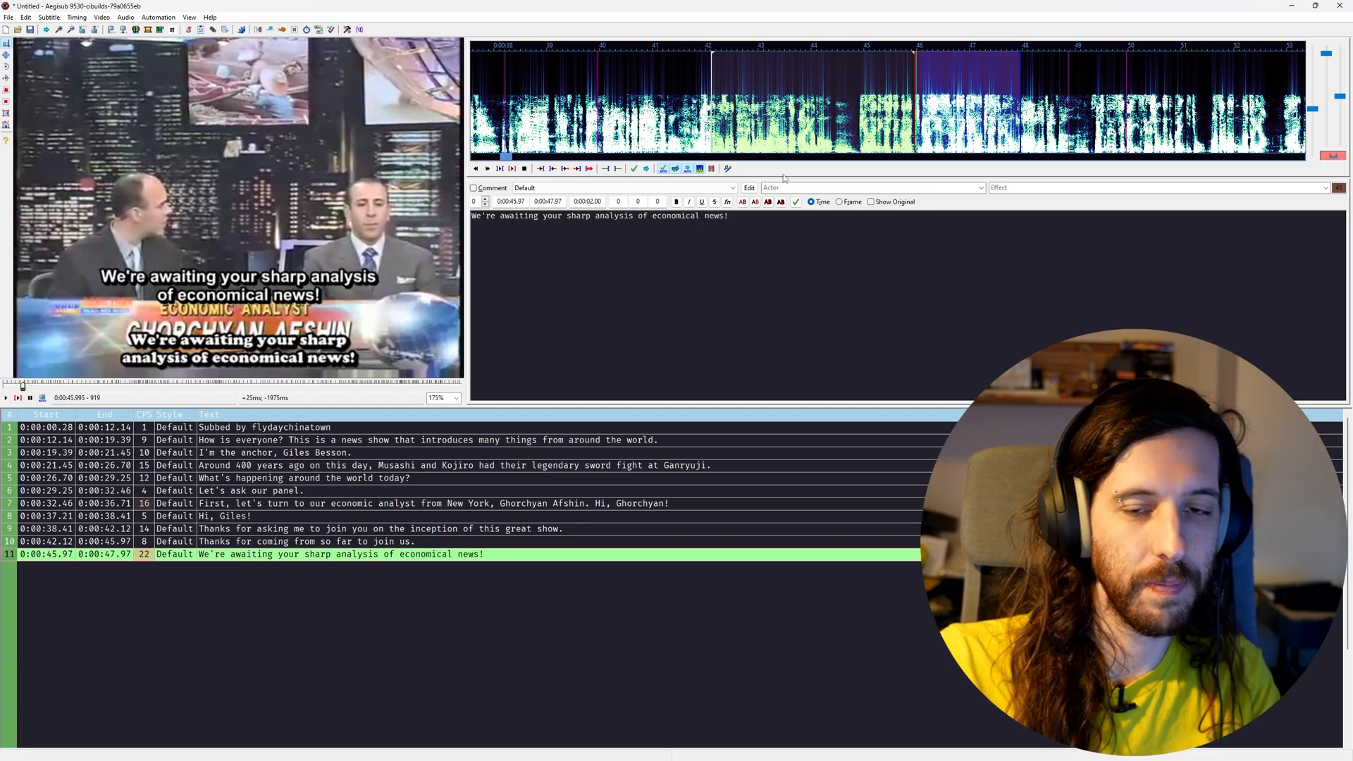
Set the eleventh line's end to 0:00:48.22, on the last frame showing its burned-in subtitle
scroll(740, 106, down, 1)
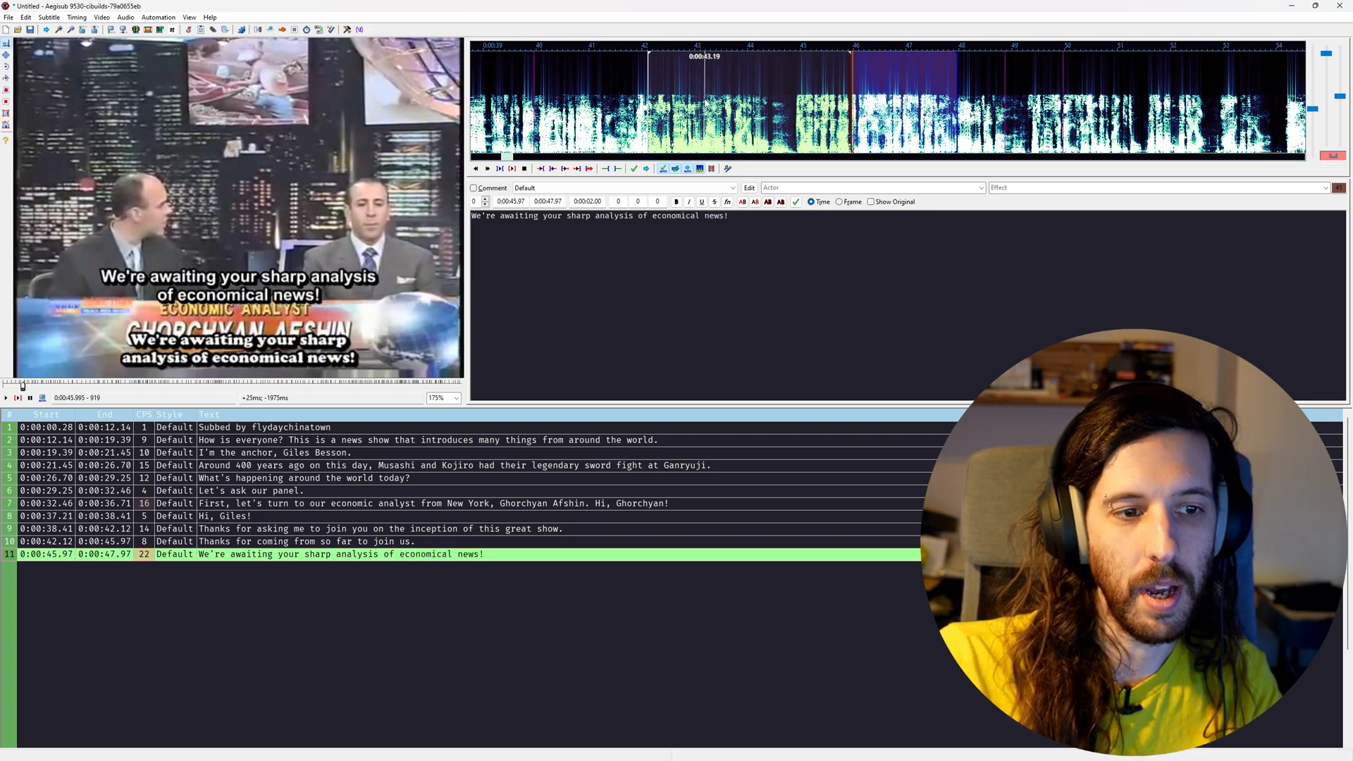
middle_click(823, 93)
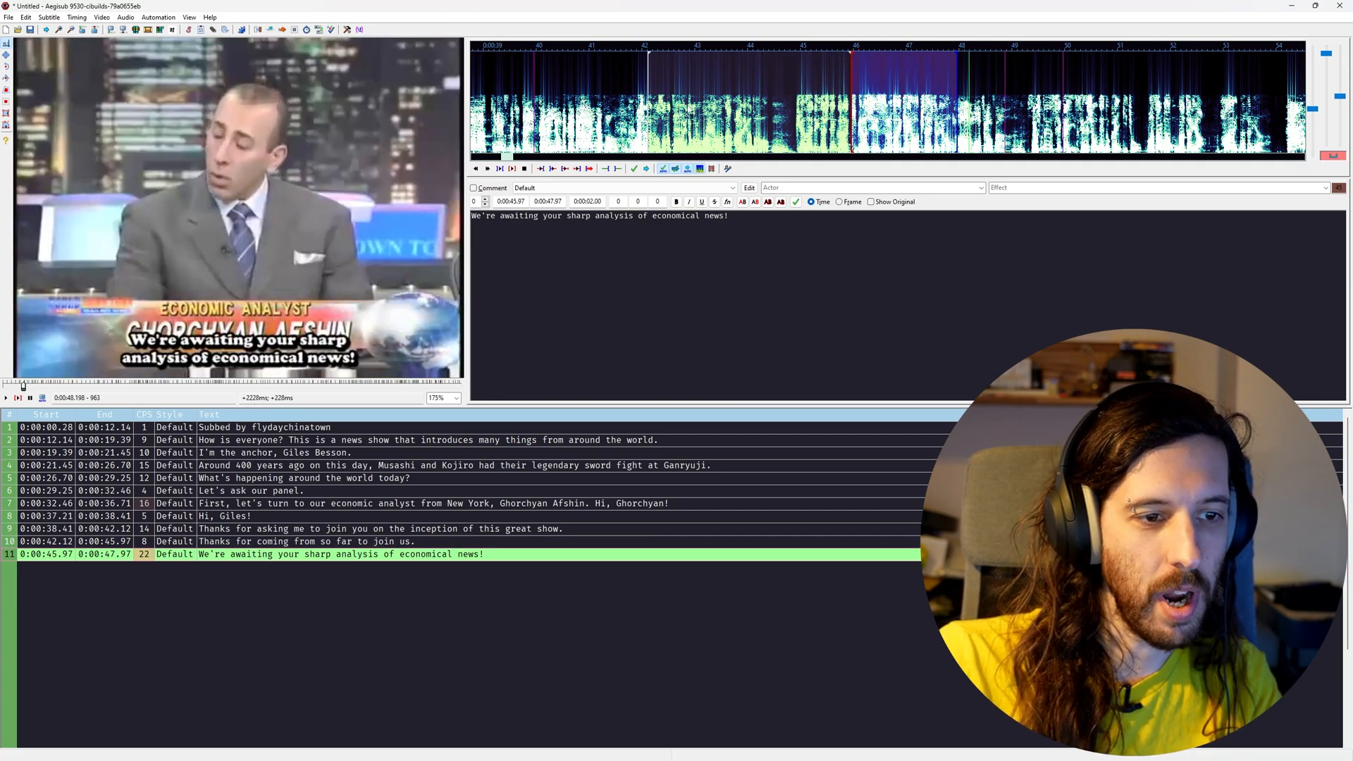
key(ctrl+4)
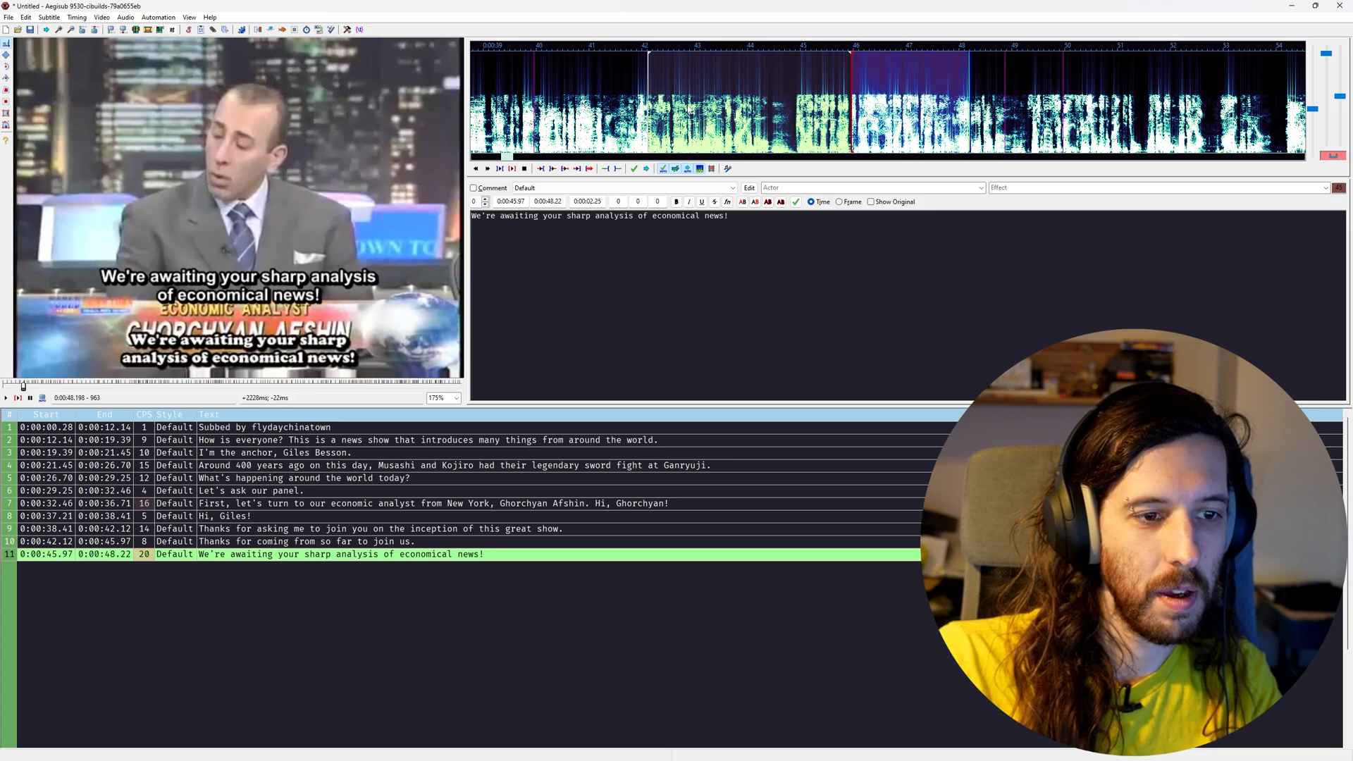
Add a twelfth line reading "Of course." and set its end to 0:00:49.37, on the last frame showing the green burned-in text
key(Return)
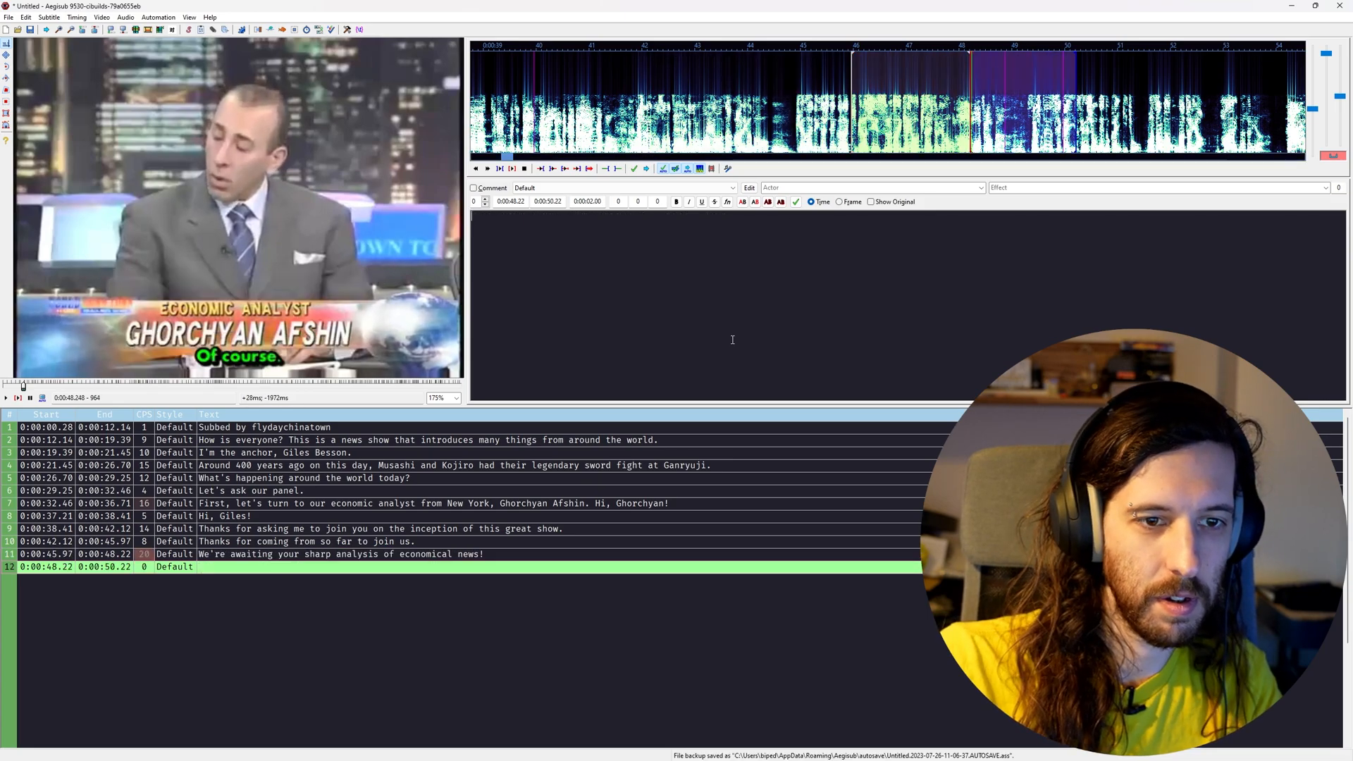
text(Of course.)
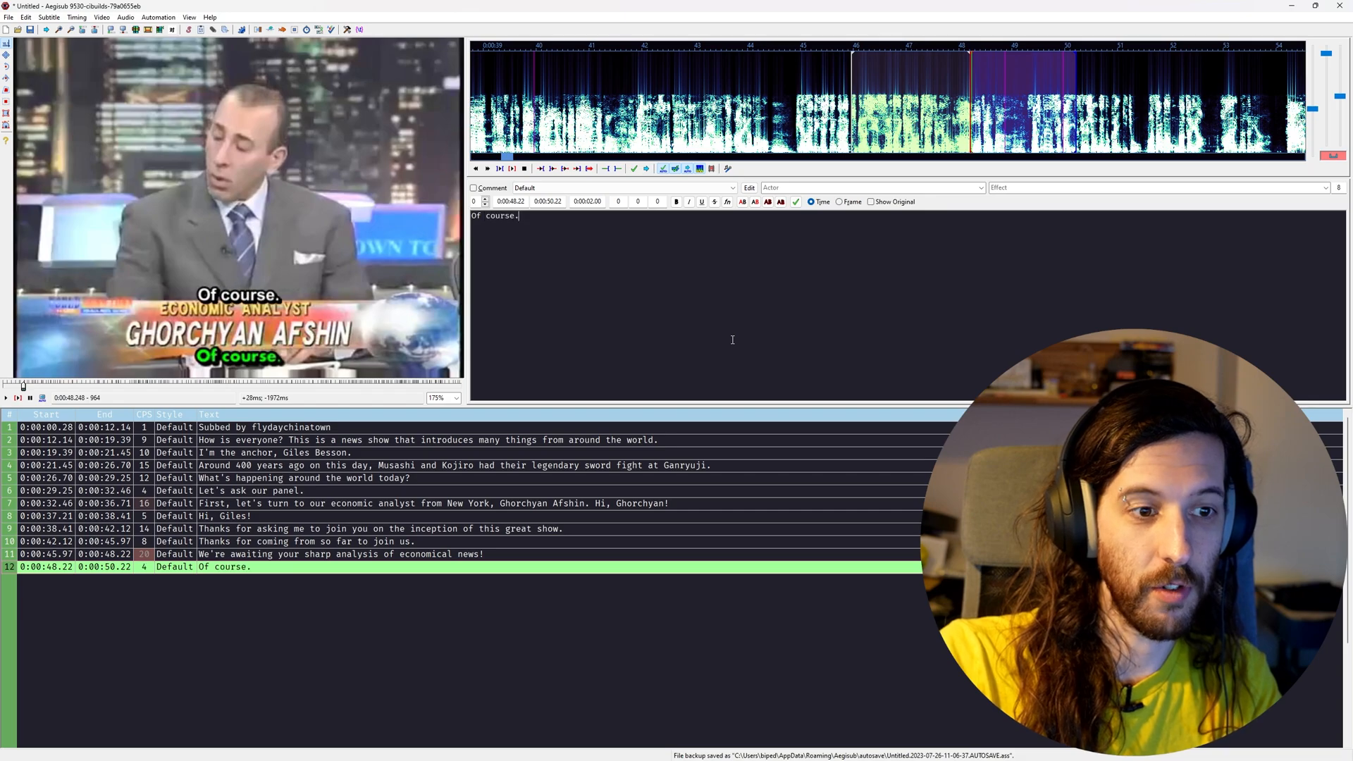
key(ctrl+p)
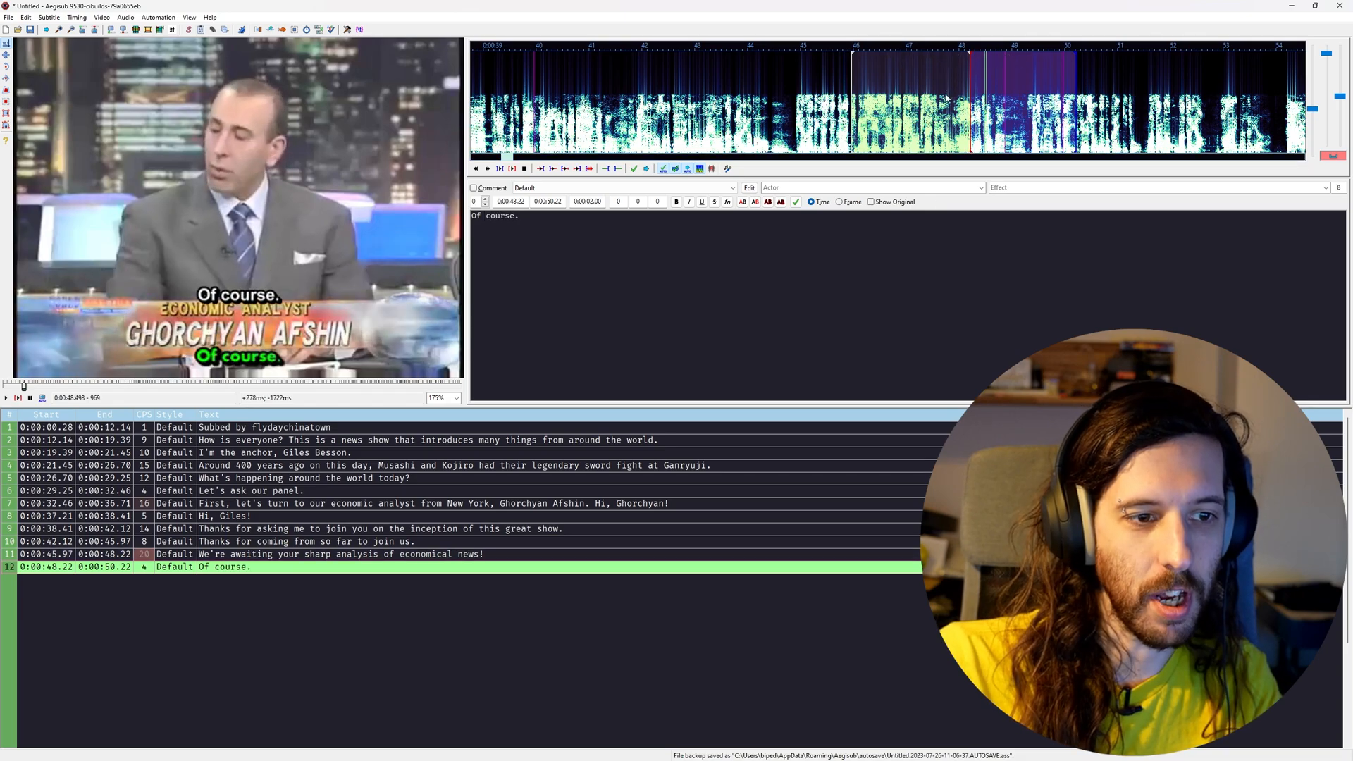
key(ctrl+p)
key(Left)
key(Left)
key(Left)
key(Left)
key(Left)
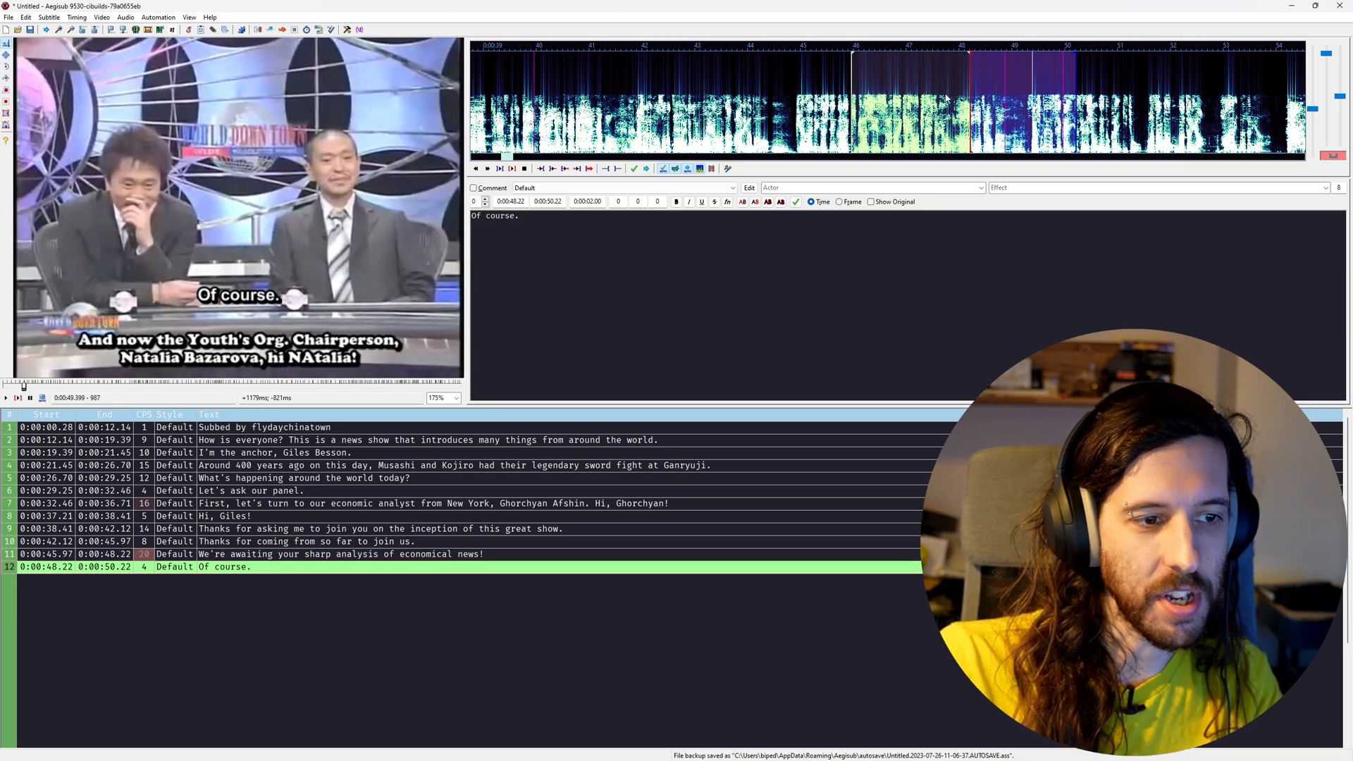
key(Right)
key(Right)
key(Left)
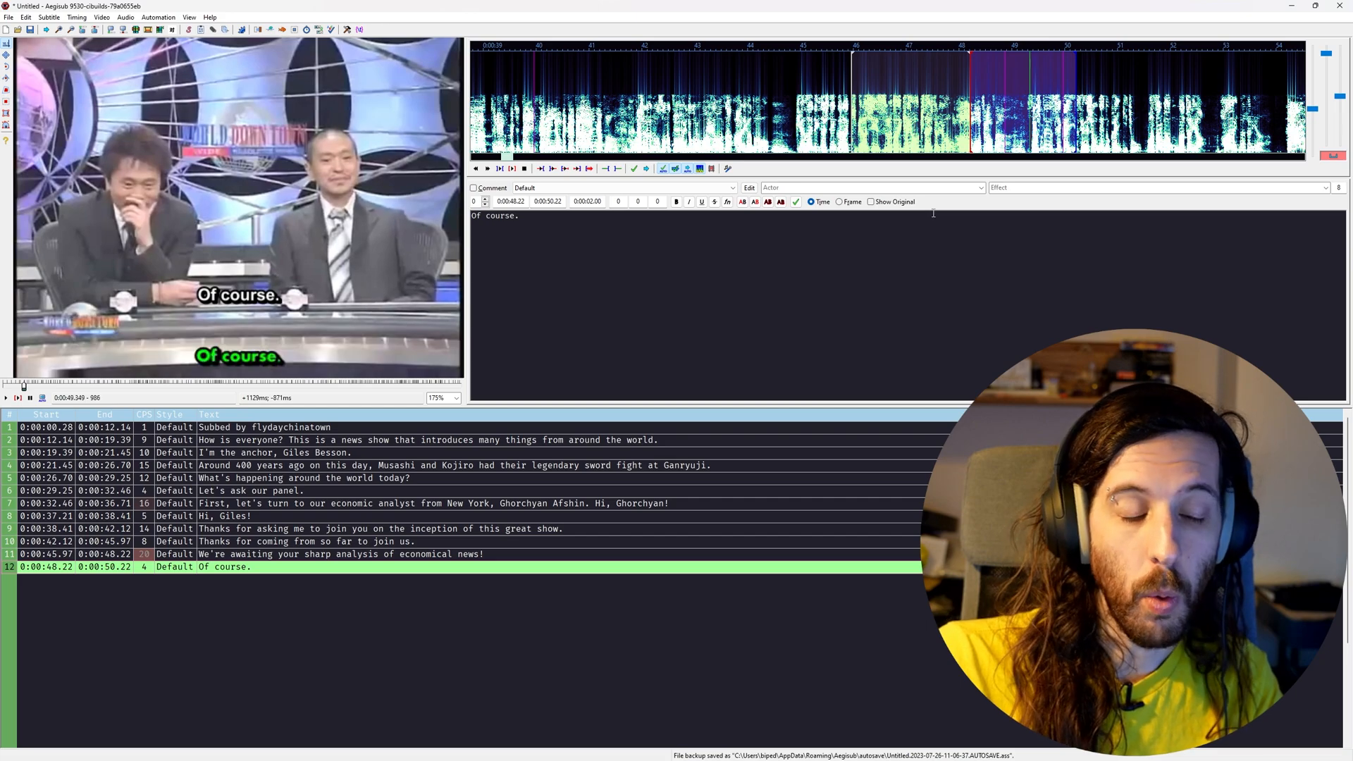
key(ctrl+4)
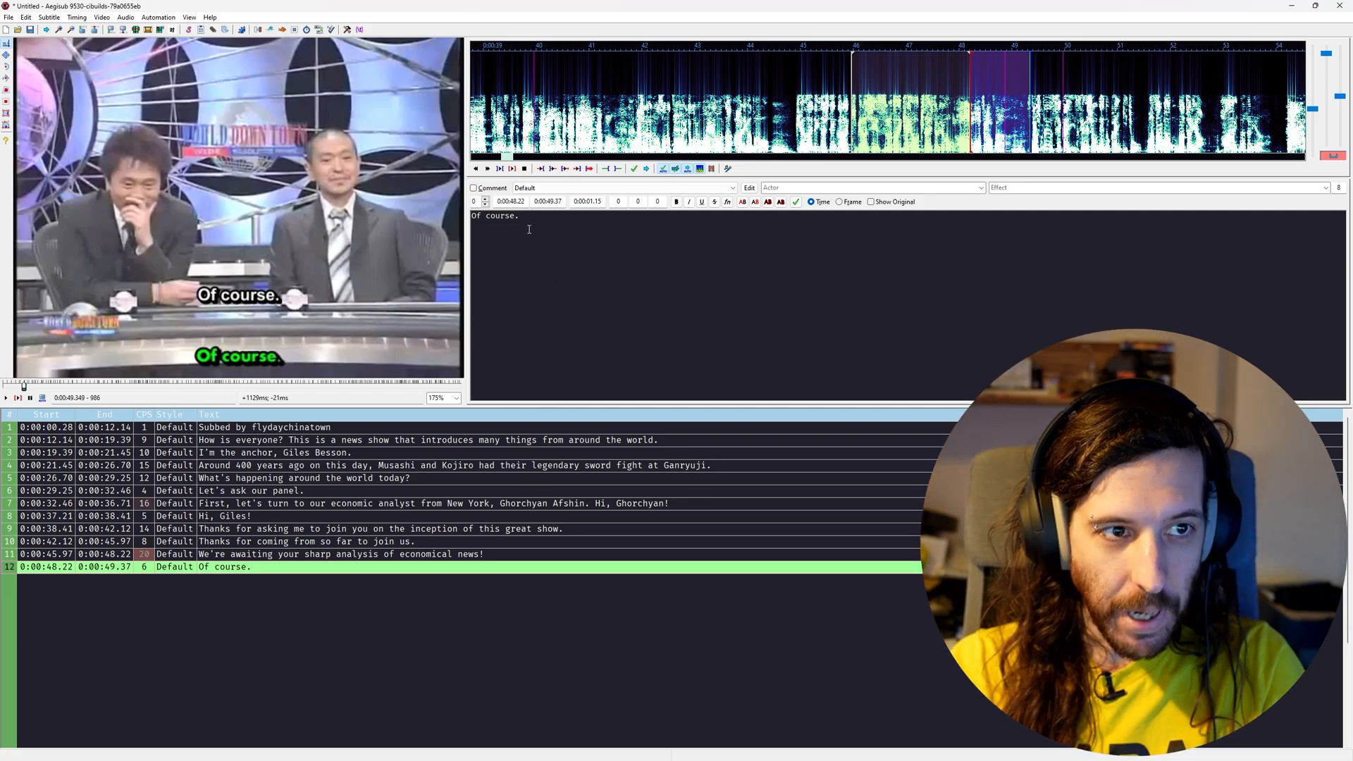
click(158, 17)
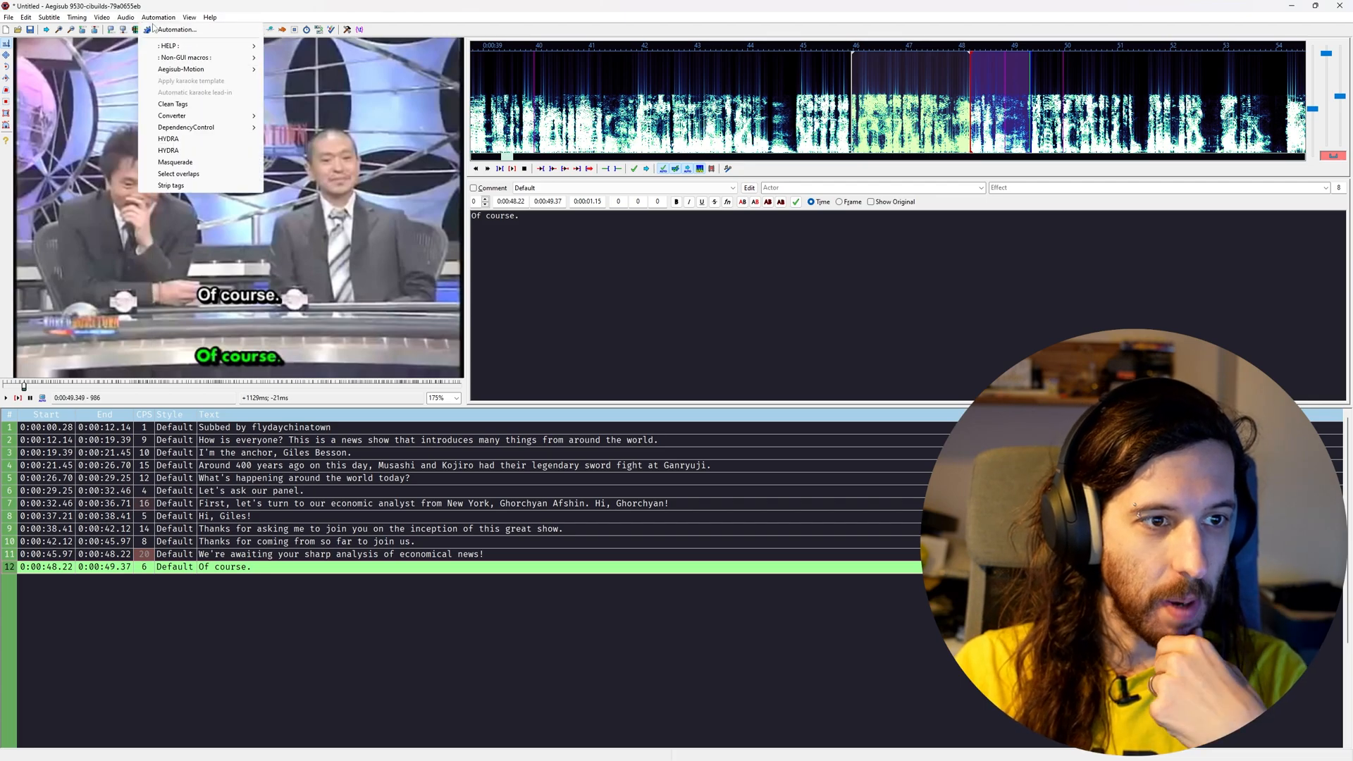
mouse_move(84, 21)
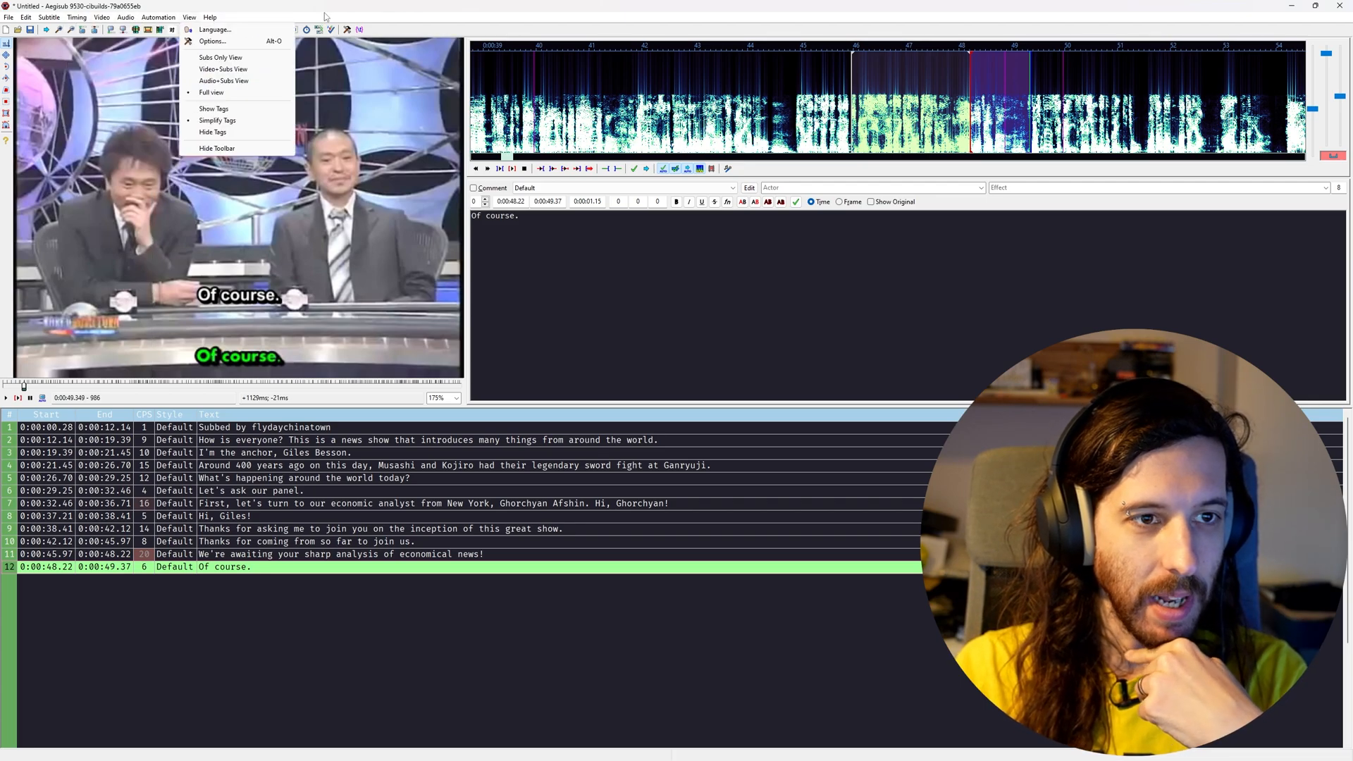
click(327, 15)
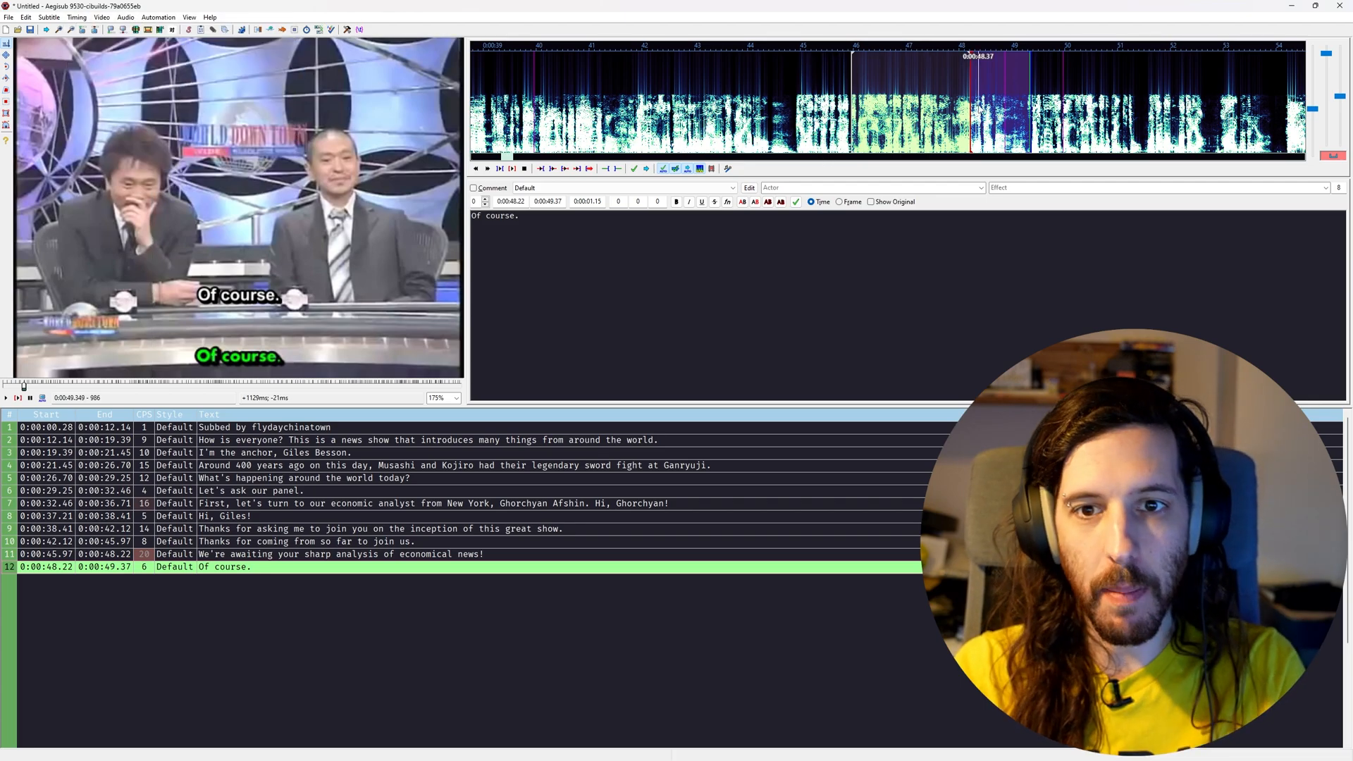
Play the video across the twelfth line to check its timing, and return to a frame inside the line
middle_click(959, 107)
key(ctrl+p)
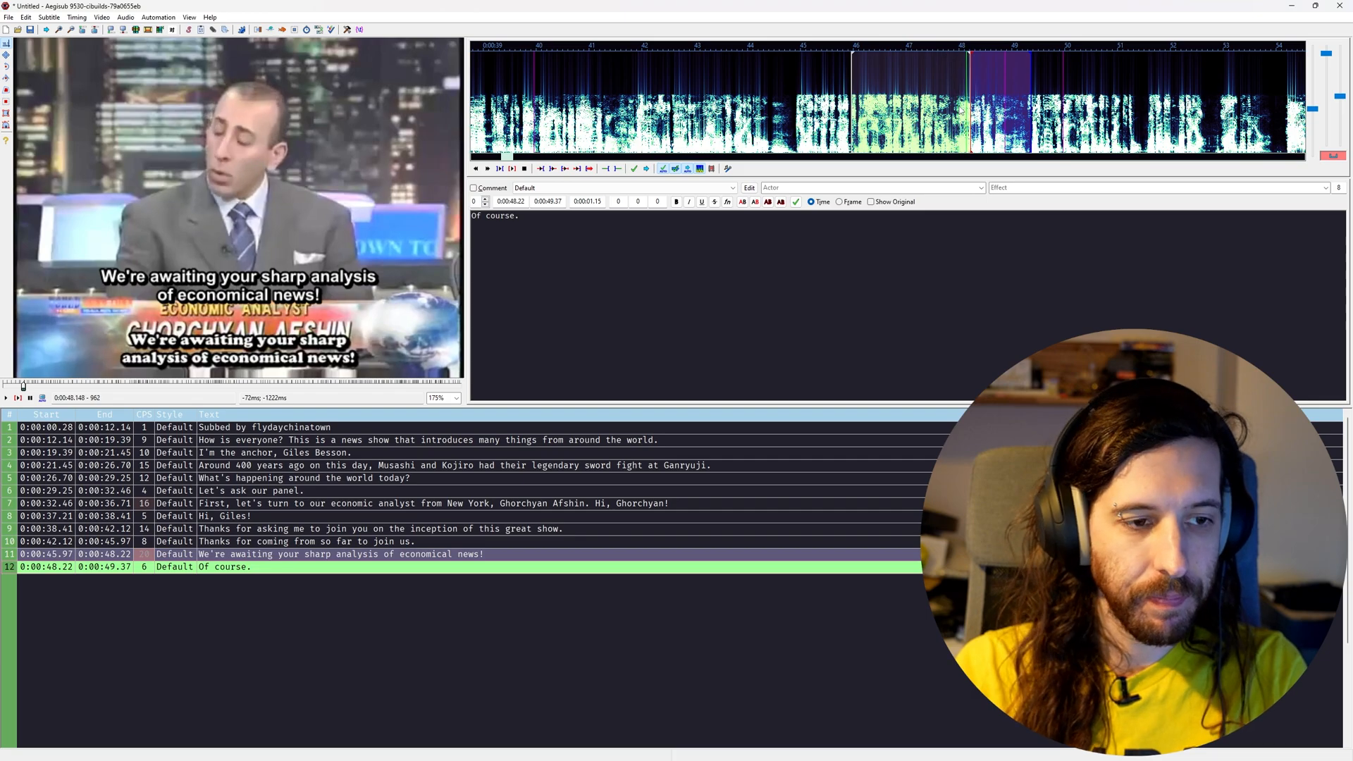
key(ctrl+p)
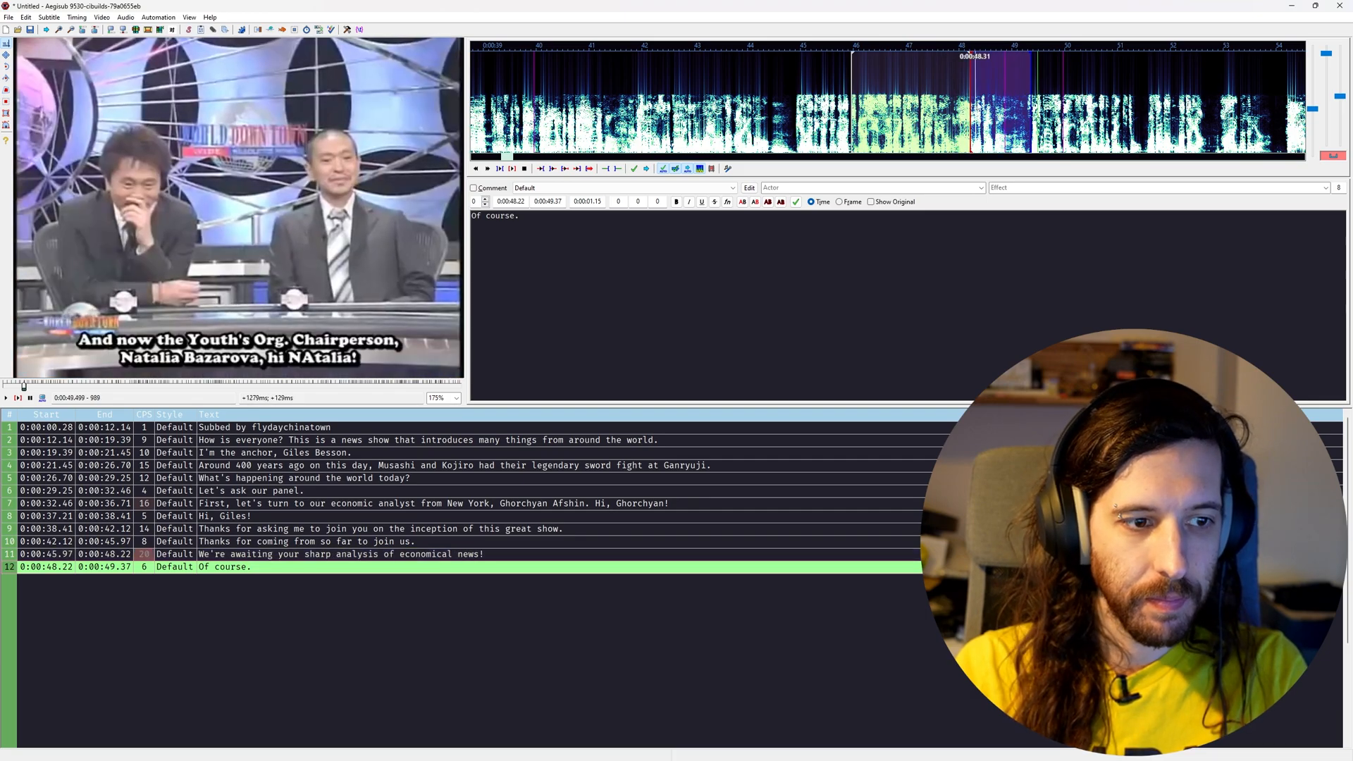
middle_click(991, 105)
click(782, 281)
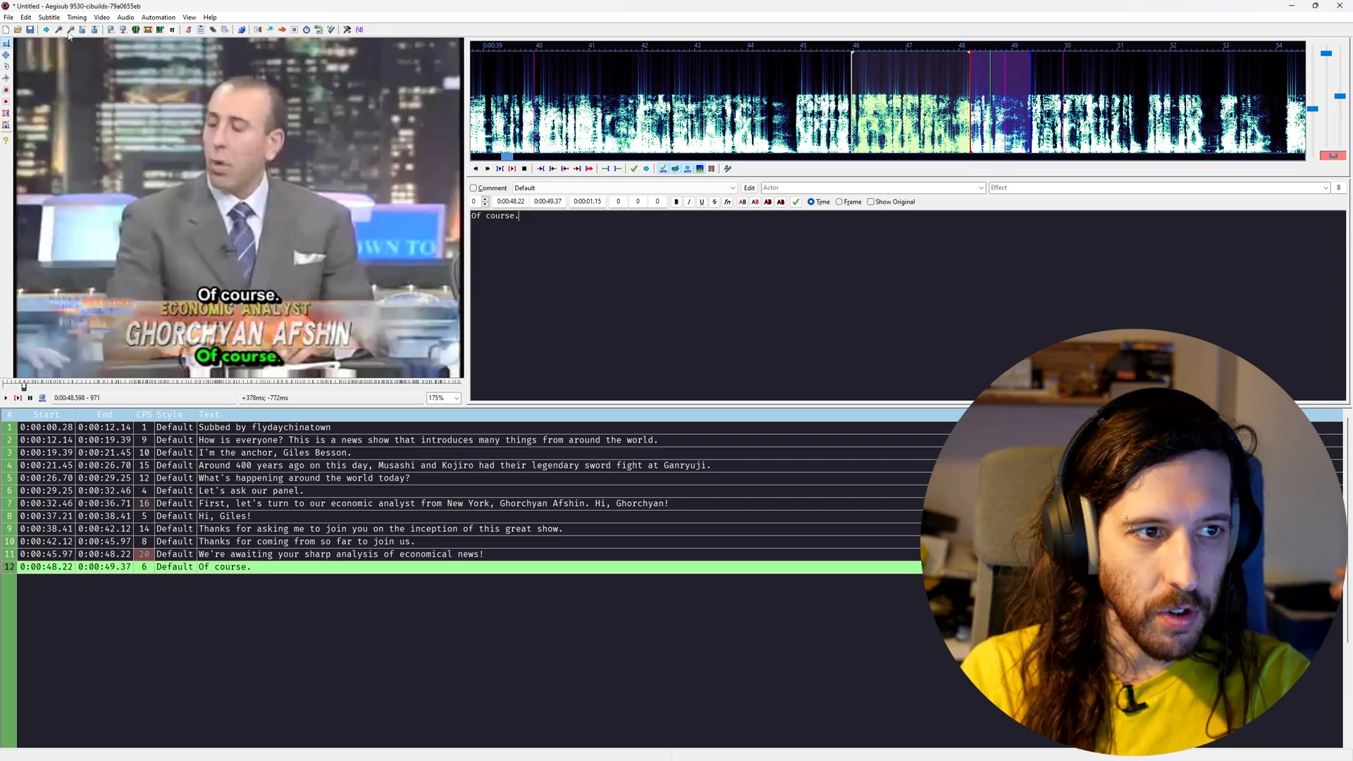
Duplicate the script's Default style and name the copy after the economic analyst's first name
click(48, 17)
click(70, 27)
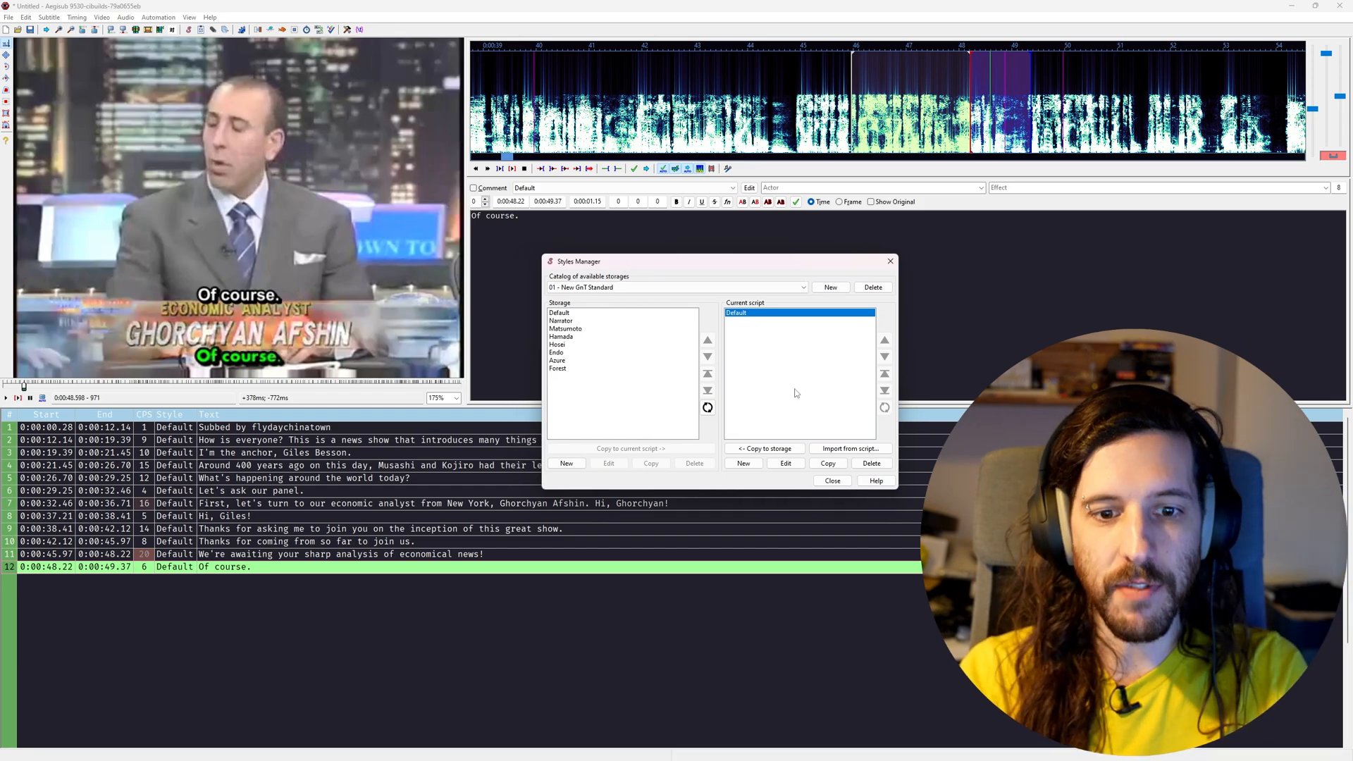
click(829, 463)
drag(570, 255, 456, 407)
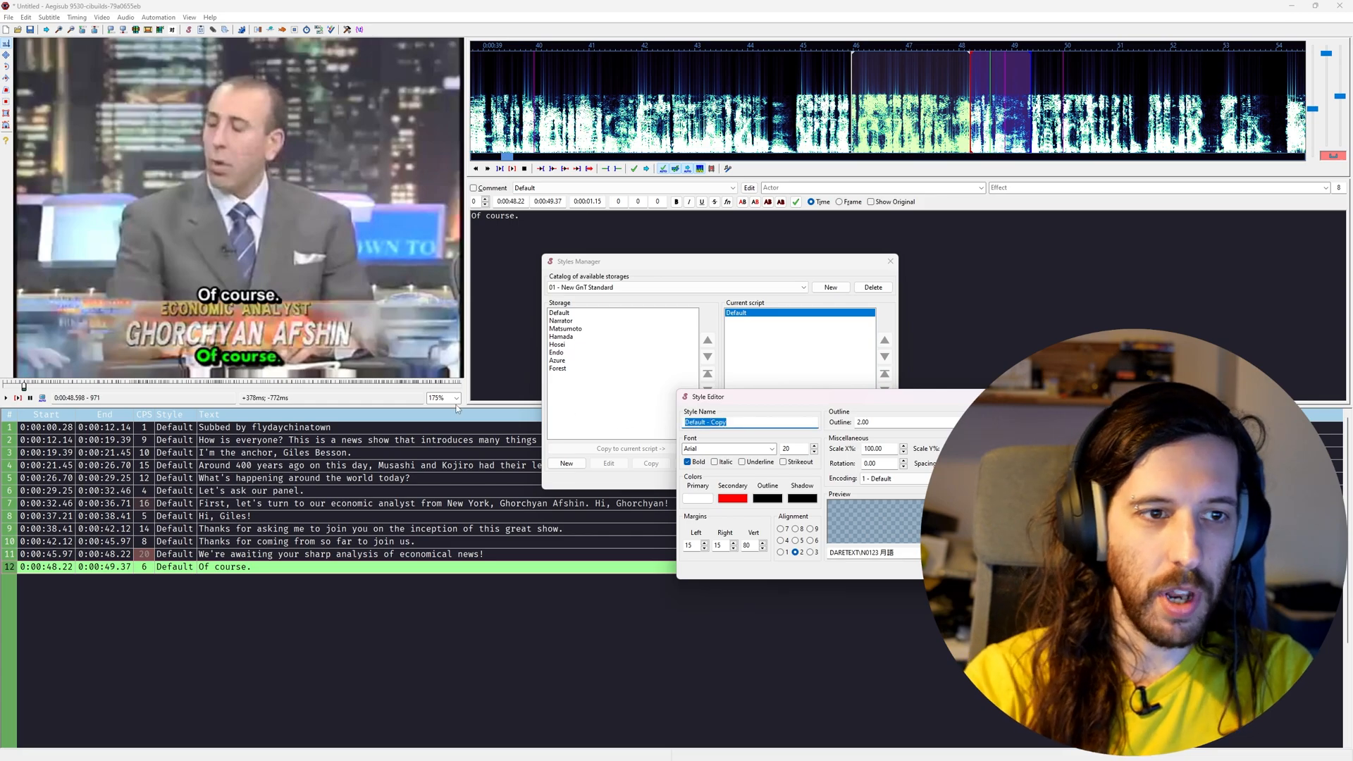
text(Ghorchyan)
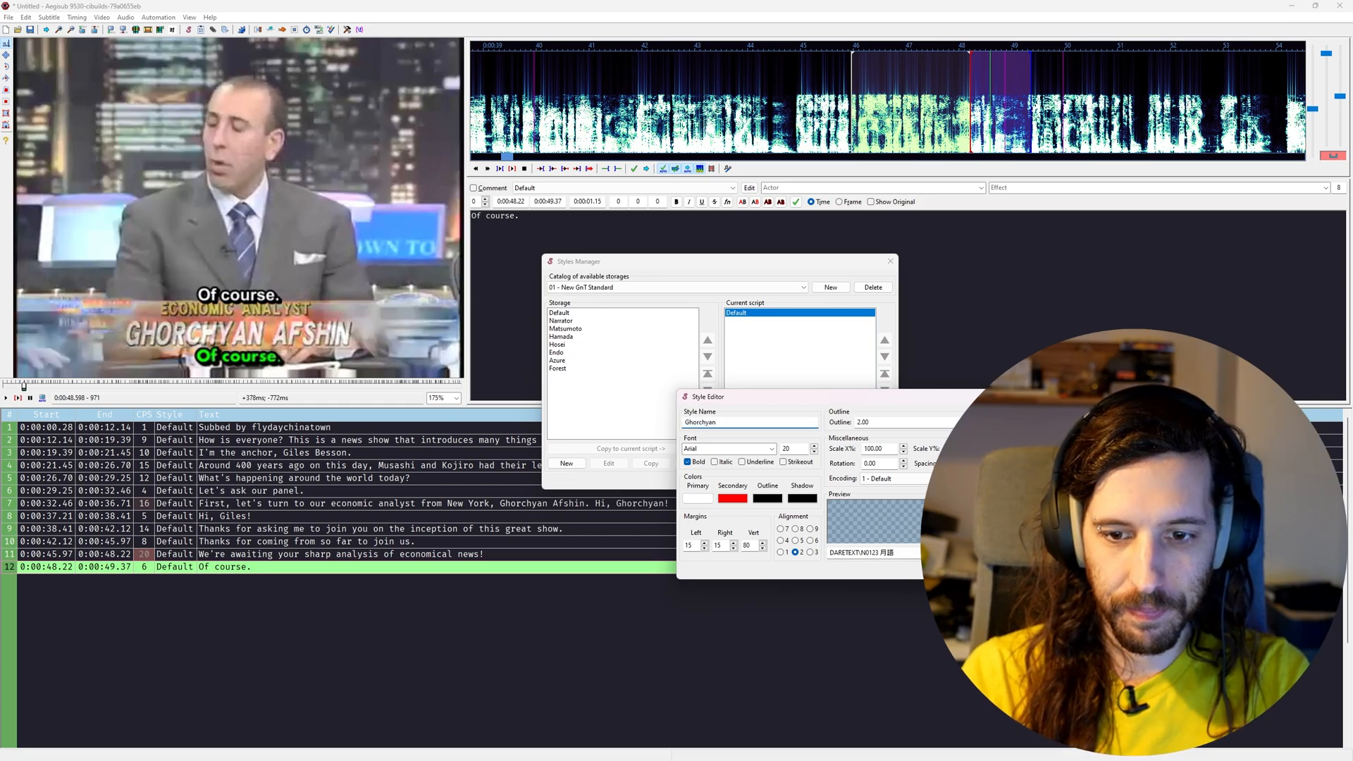
key(Return)
click(832, 483)
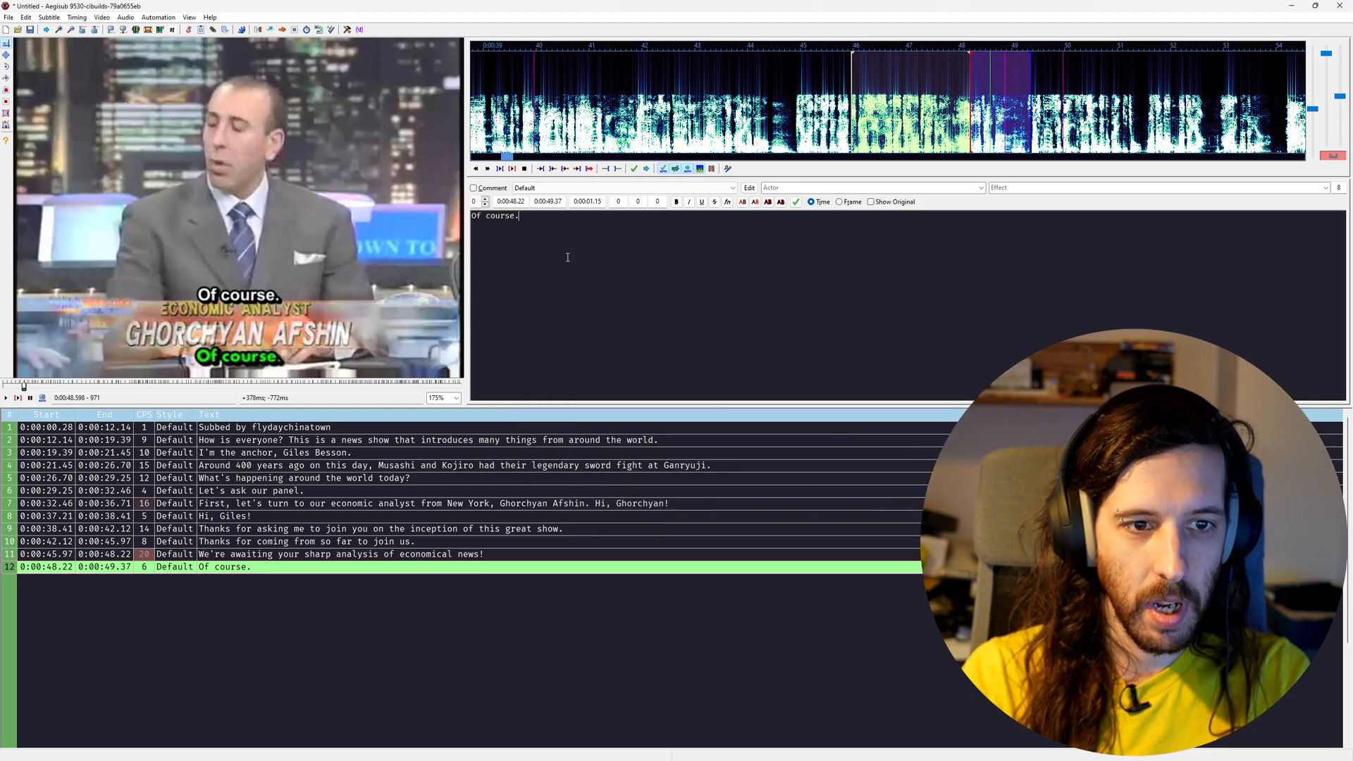
Assign the economic analyst's style to the eighth line, "Hi, Giles!"
click(331, 516)
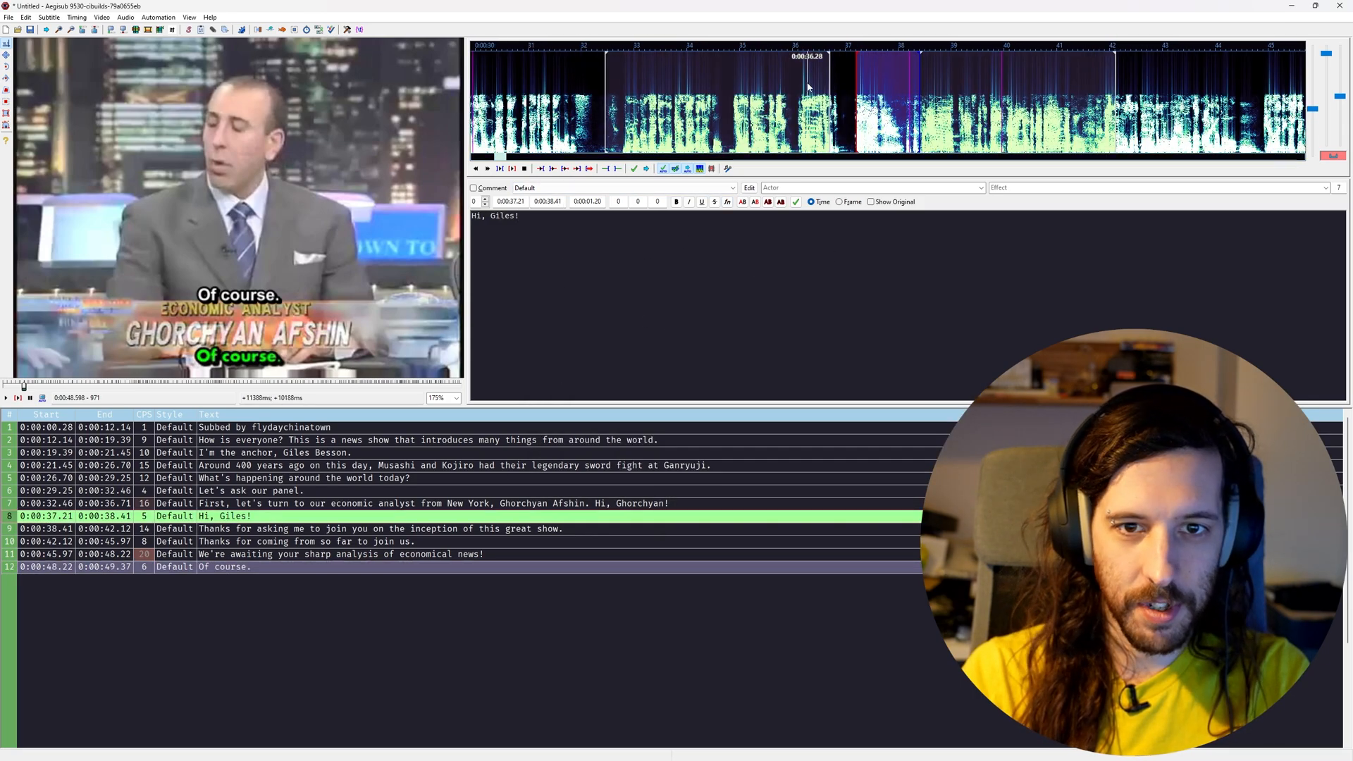
click(697, 188)
click(677, 207)
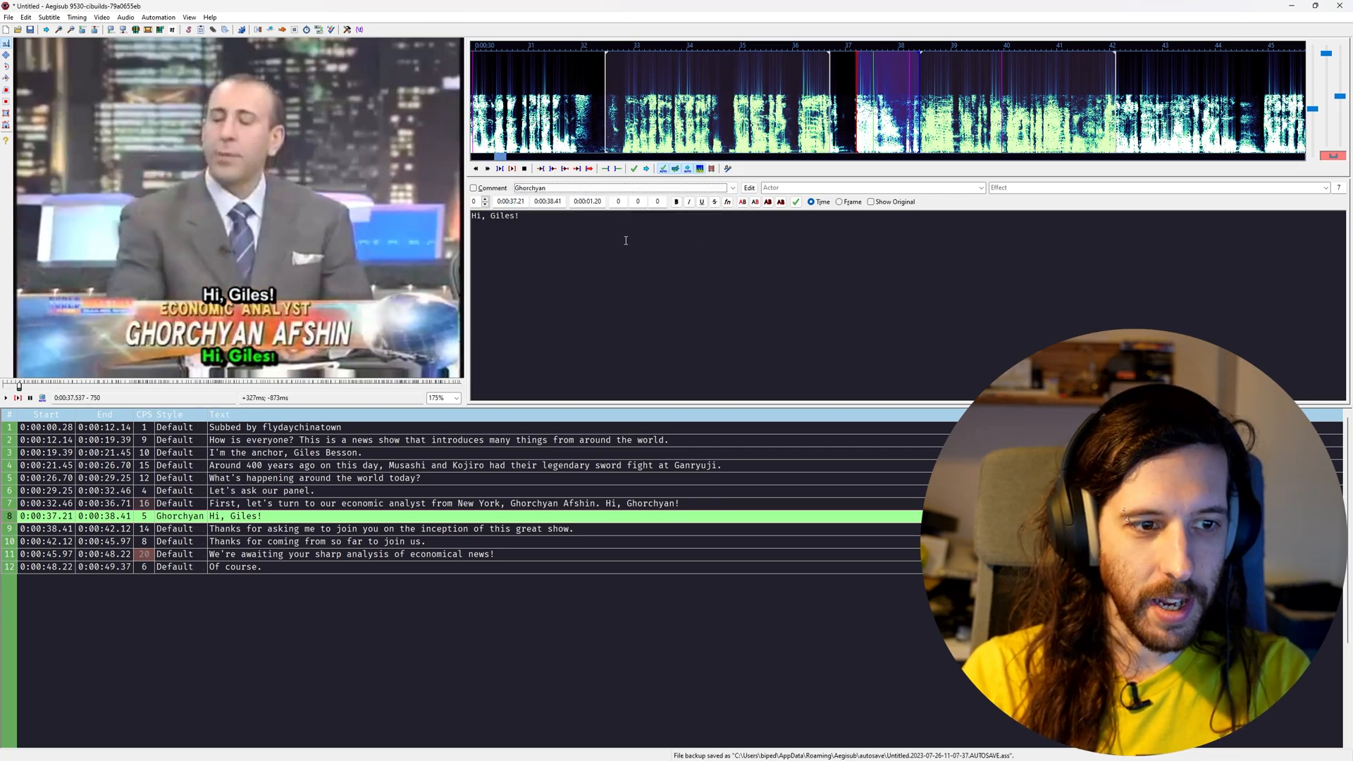
click(749, 188)
drag(797, 400, 705, 305)
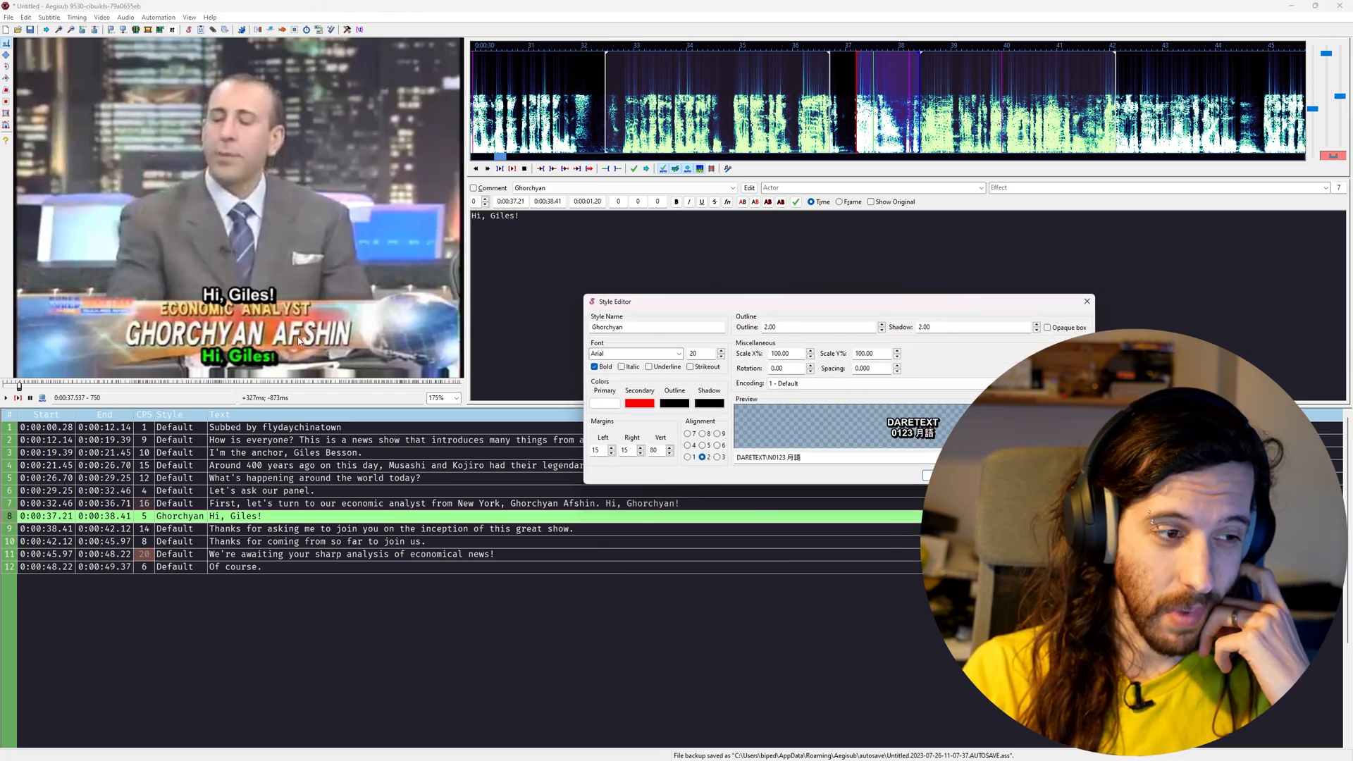
click(640, 403)
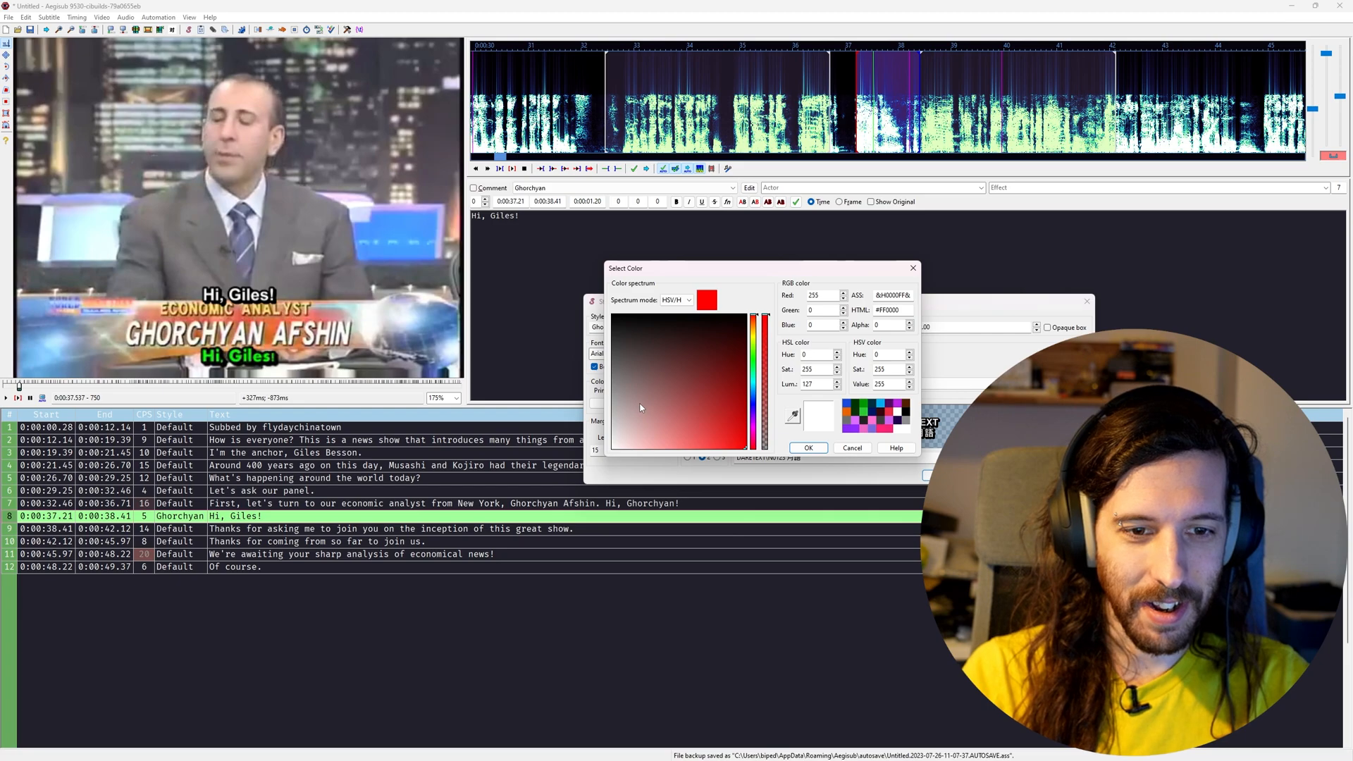
click(853, 452)
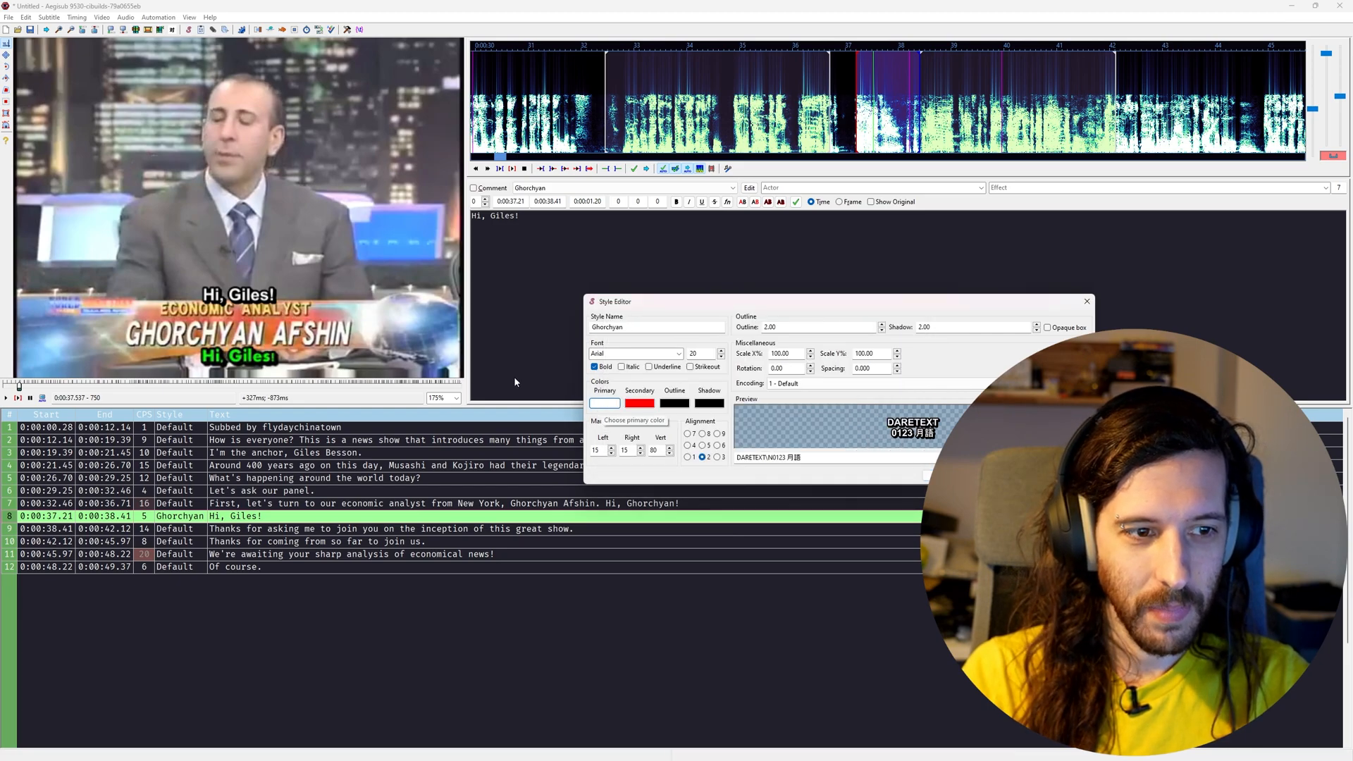
click(605, 404)
drag(753, 273, 923, 126)
click(1022, 301)
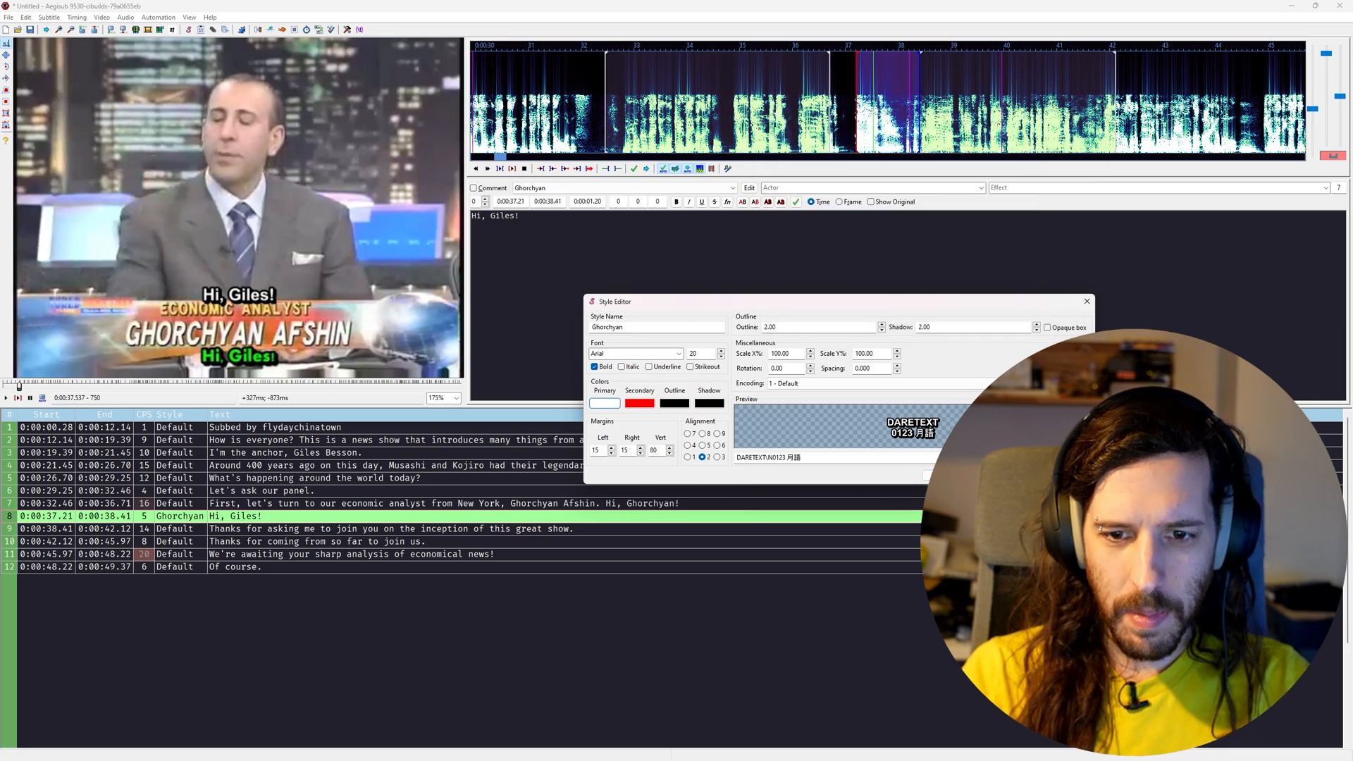
key(Escape)
Copy the Hosei style from the "01 - New GnT Standard" storage into the current script
click(49, 17)
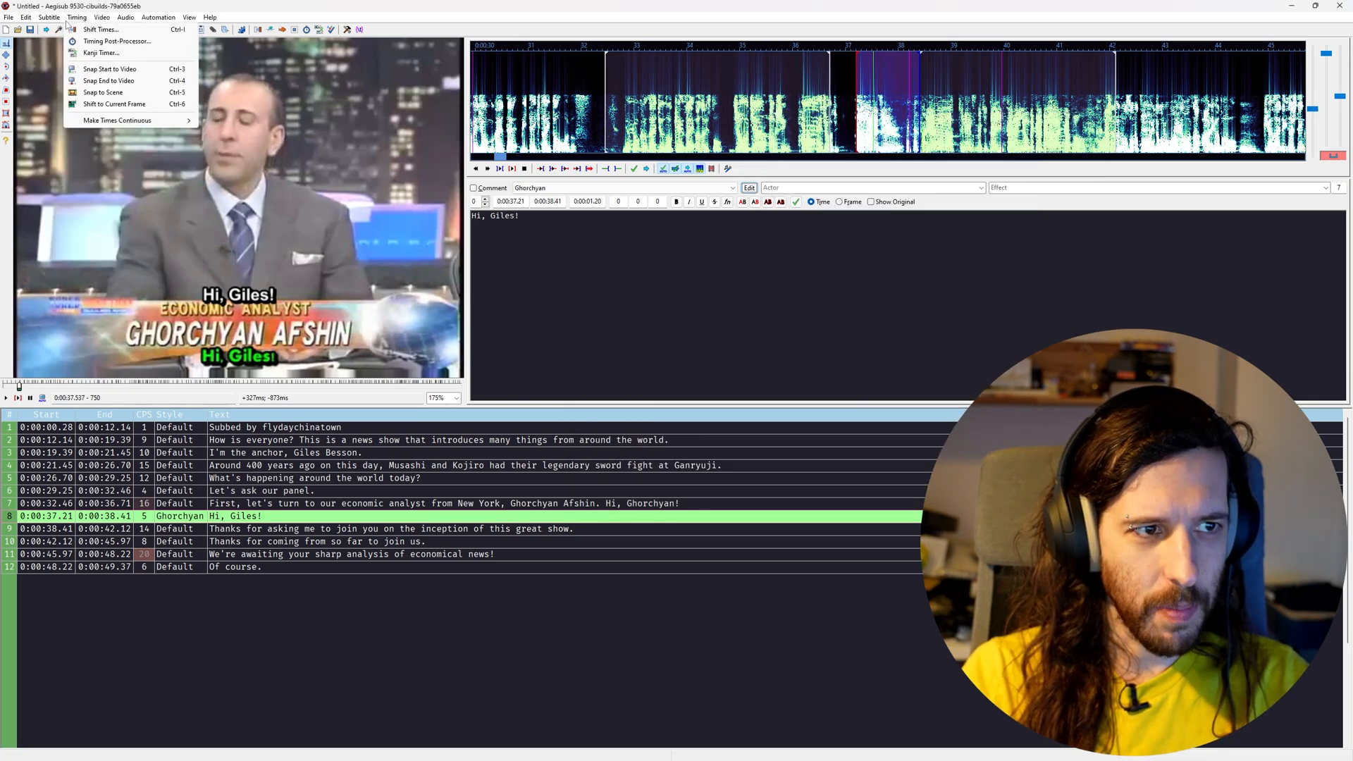
click(59, 30)
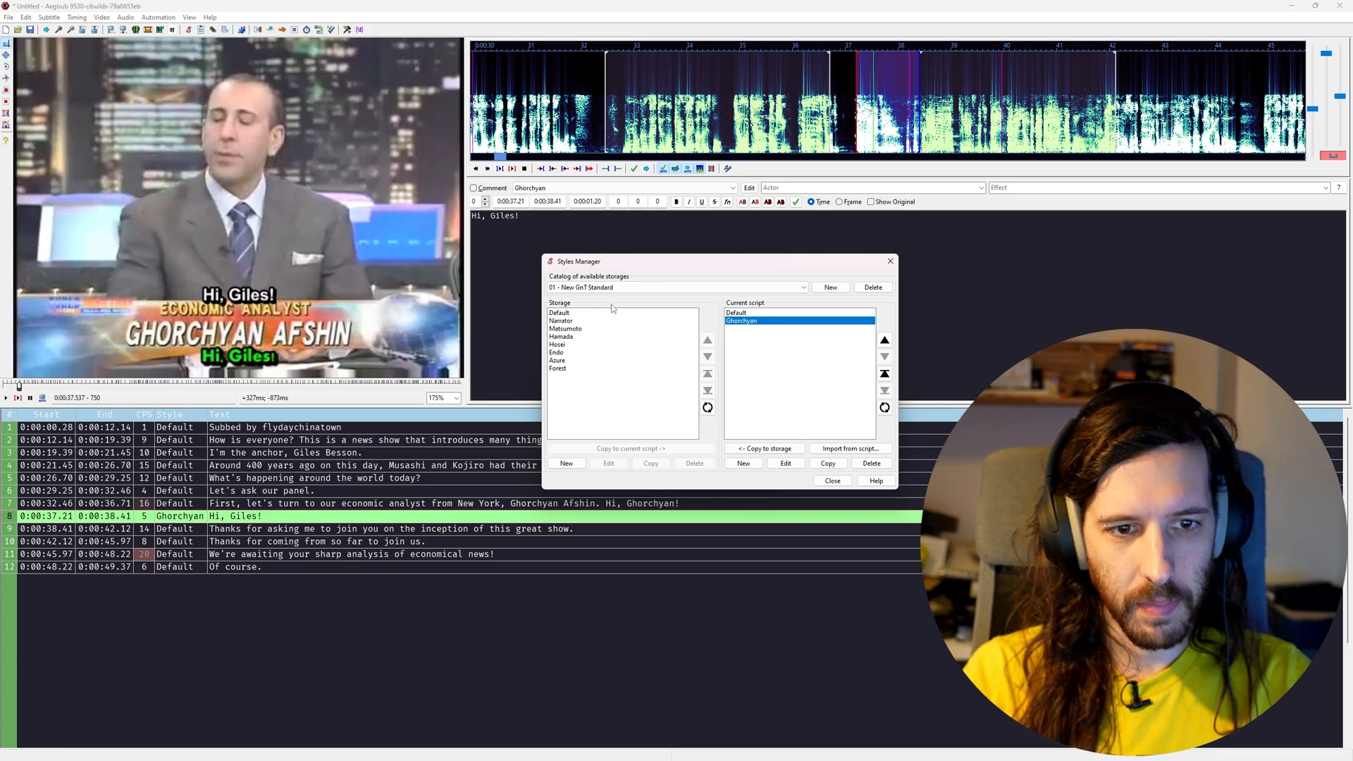
click(587, 338)
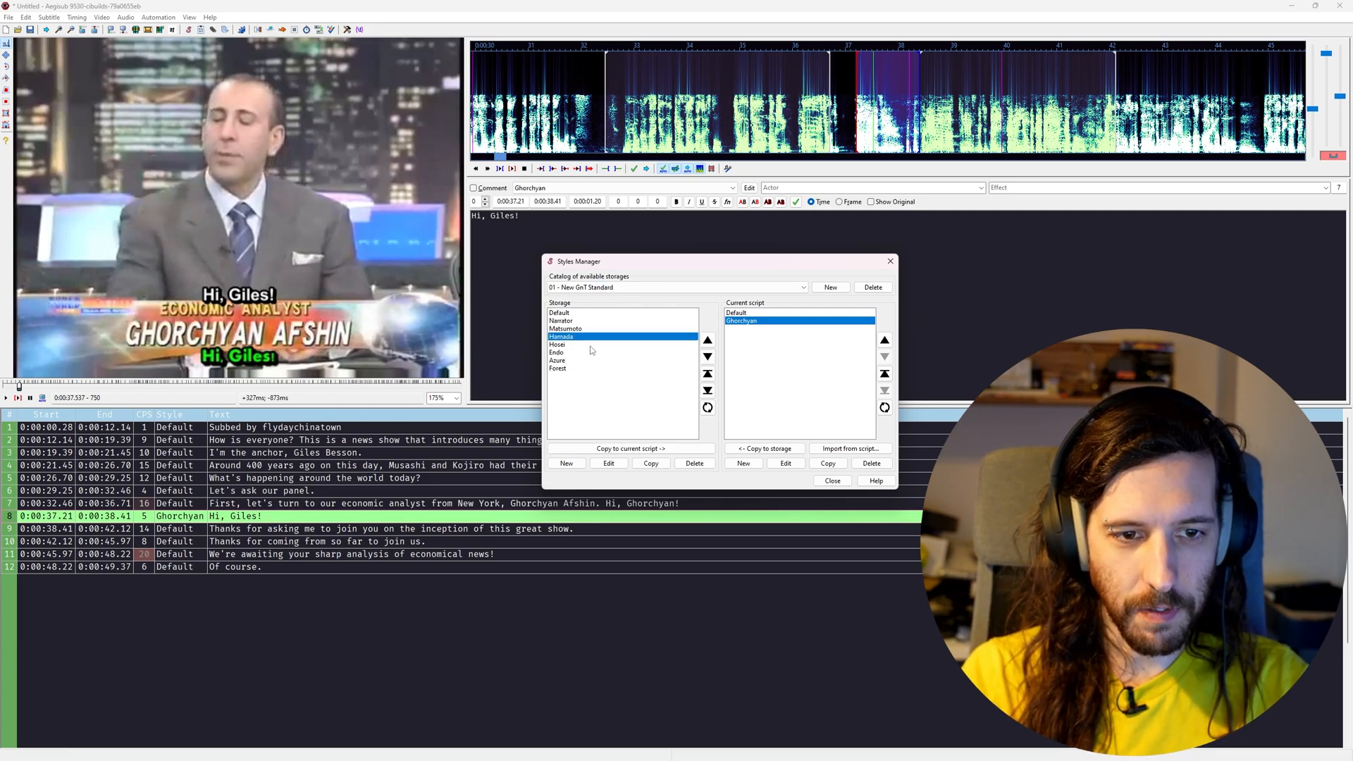
click(590, 345)
click(674, 448)
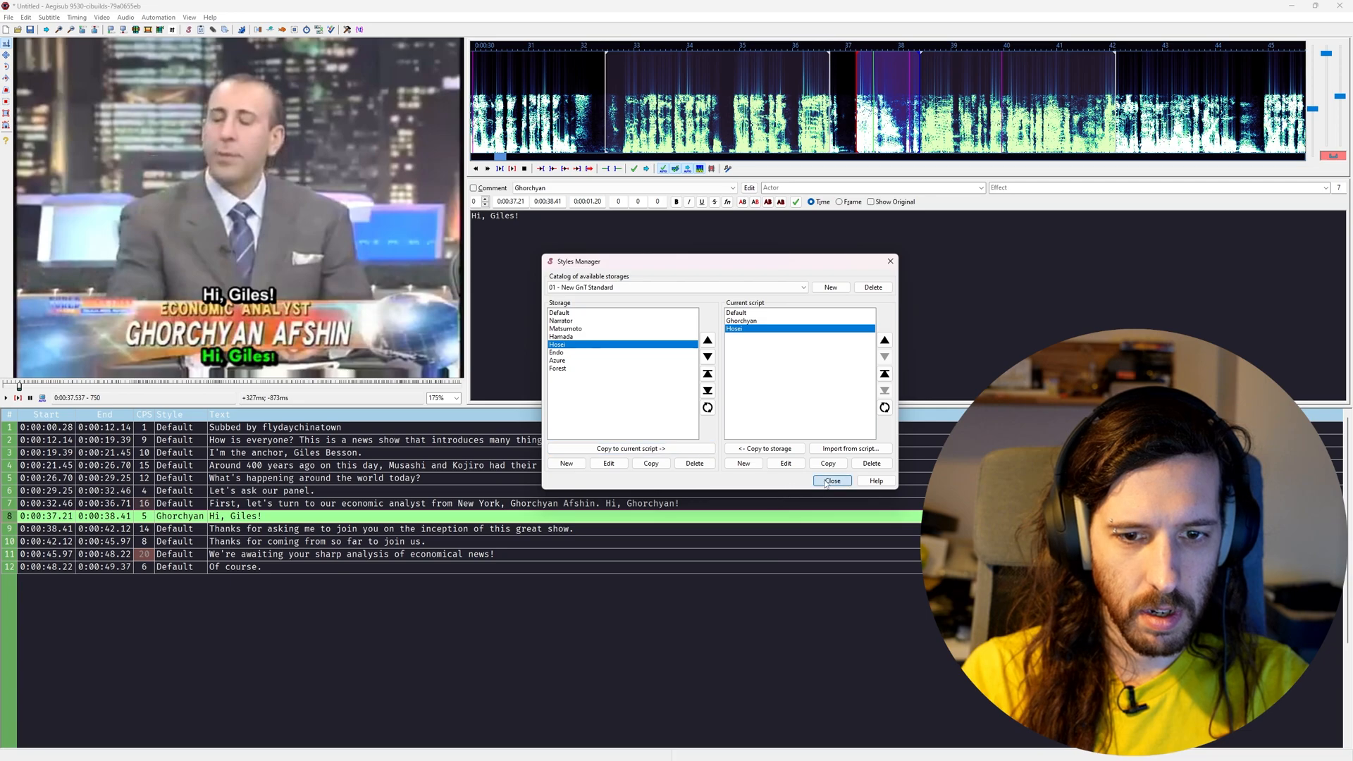
click(830, 482)
Edit the script's Hosei style, setting the font size to 20 and the vertical margin to 15
click(49, 17)
click(58, 29)
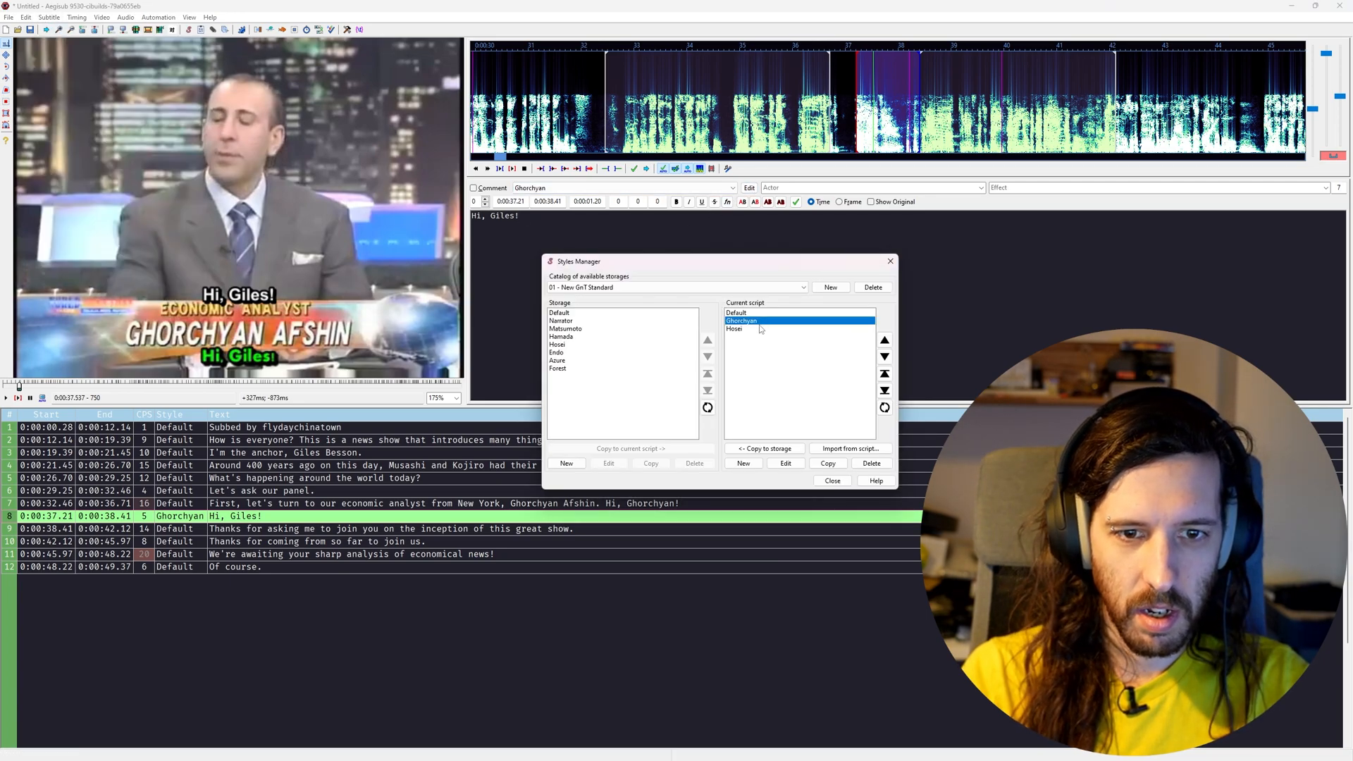
click(734, 329)
click(795, 463)
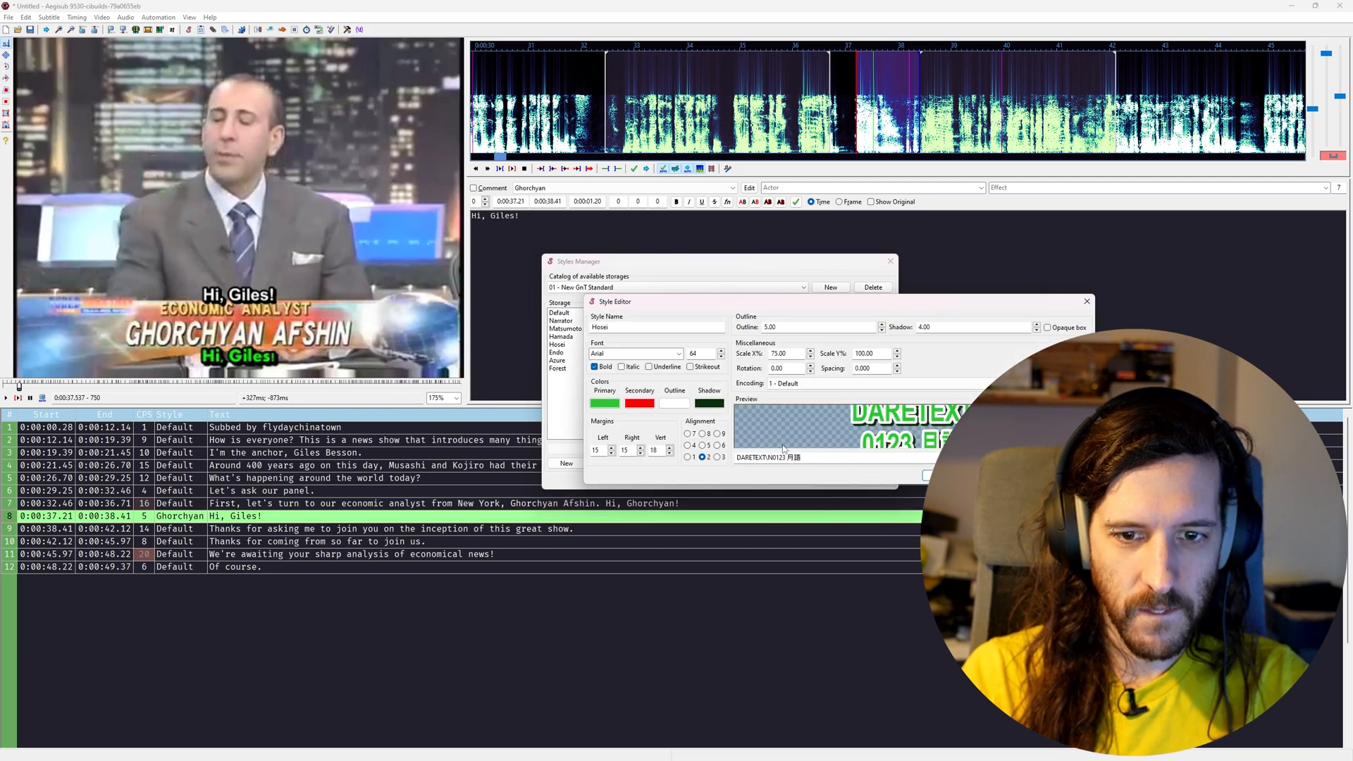
drag(738, 308, 760, 430)
double_click(719, 479)
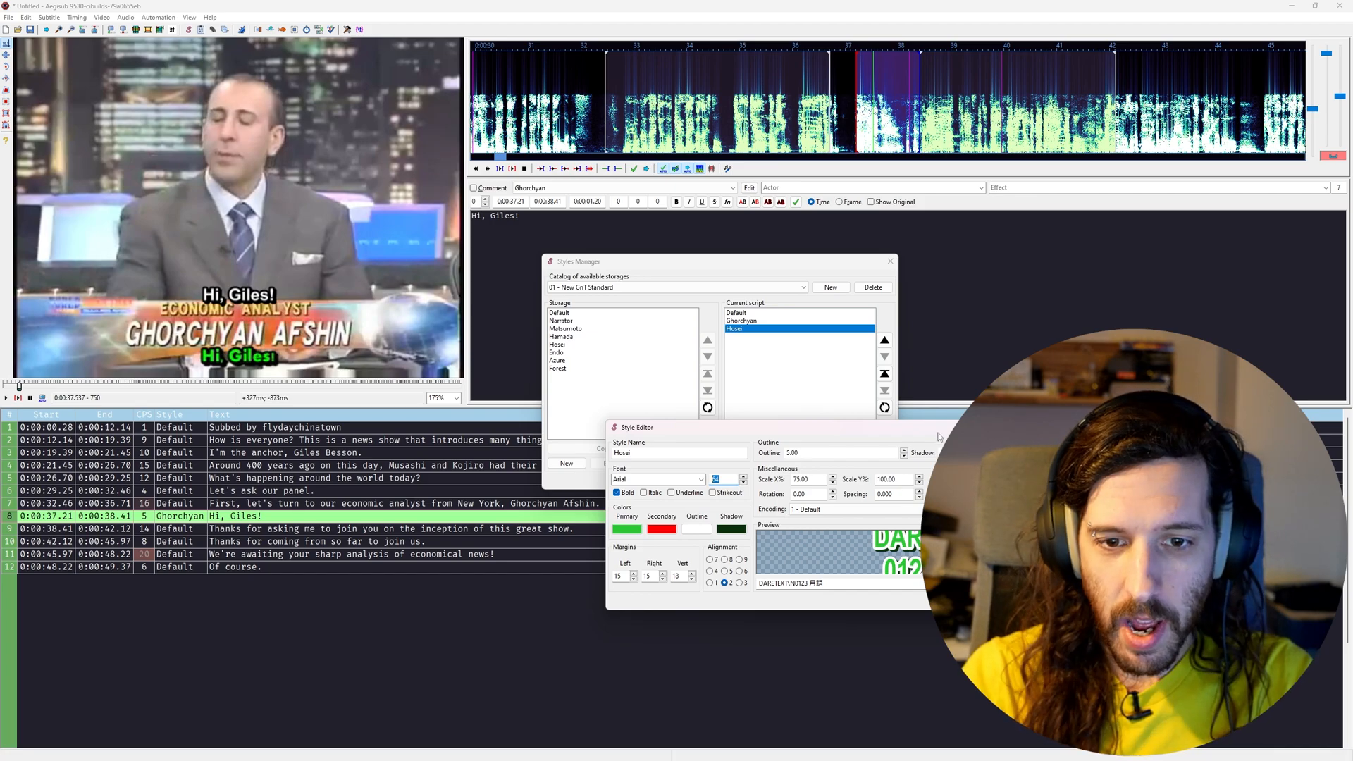
drag(938, 437, 812, 319)
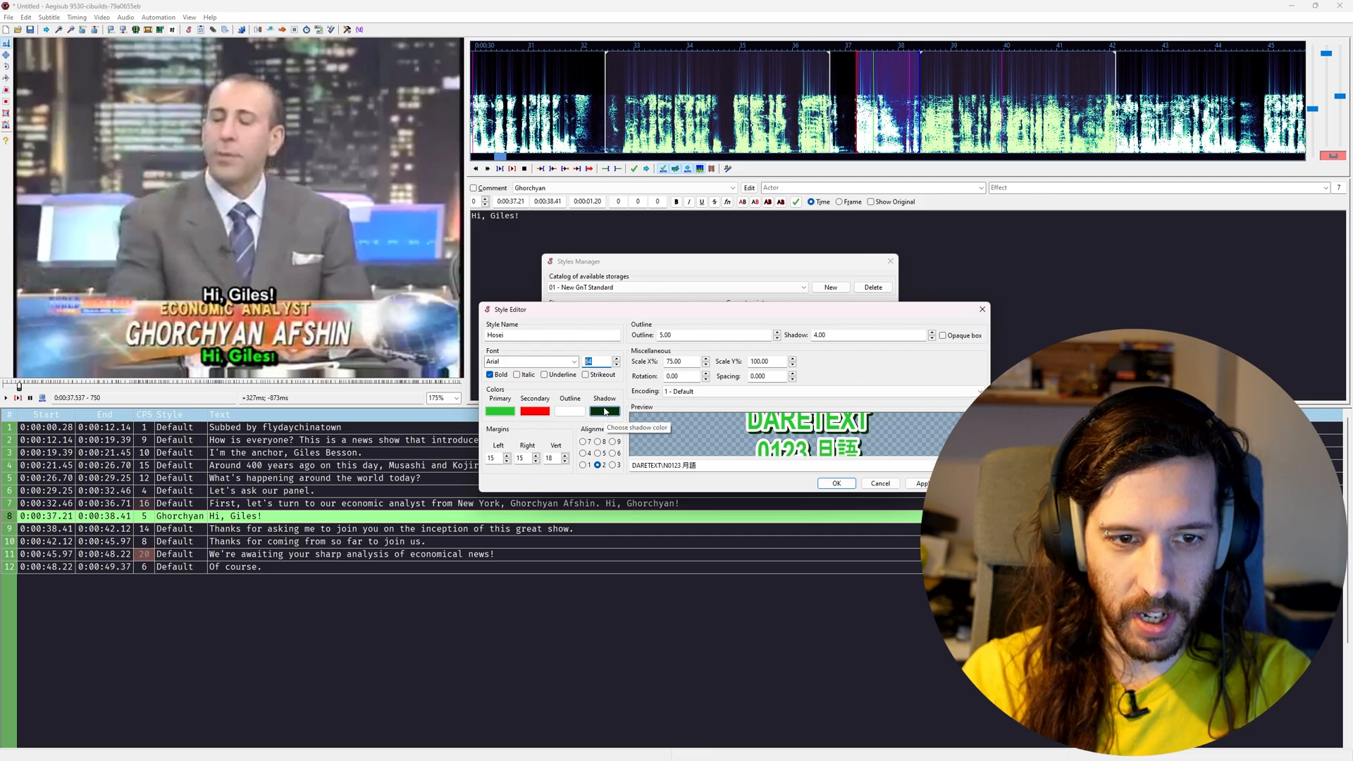
drag(634, 313, 688, 397)
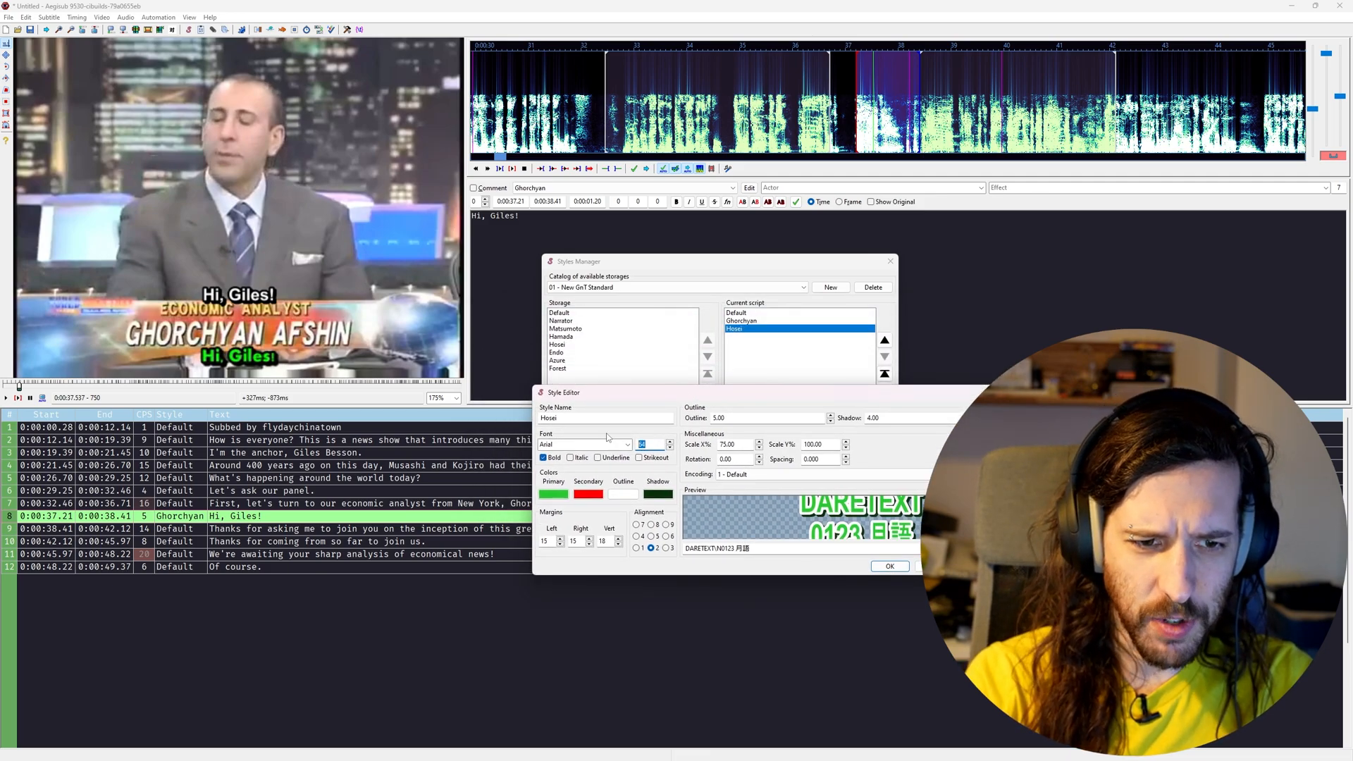
click(606, 542)
key(BackSpace)
text(5)
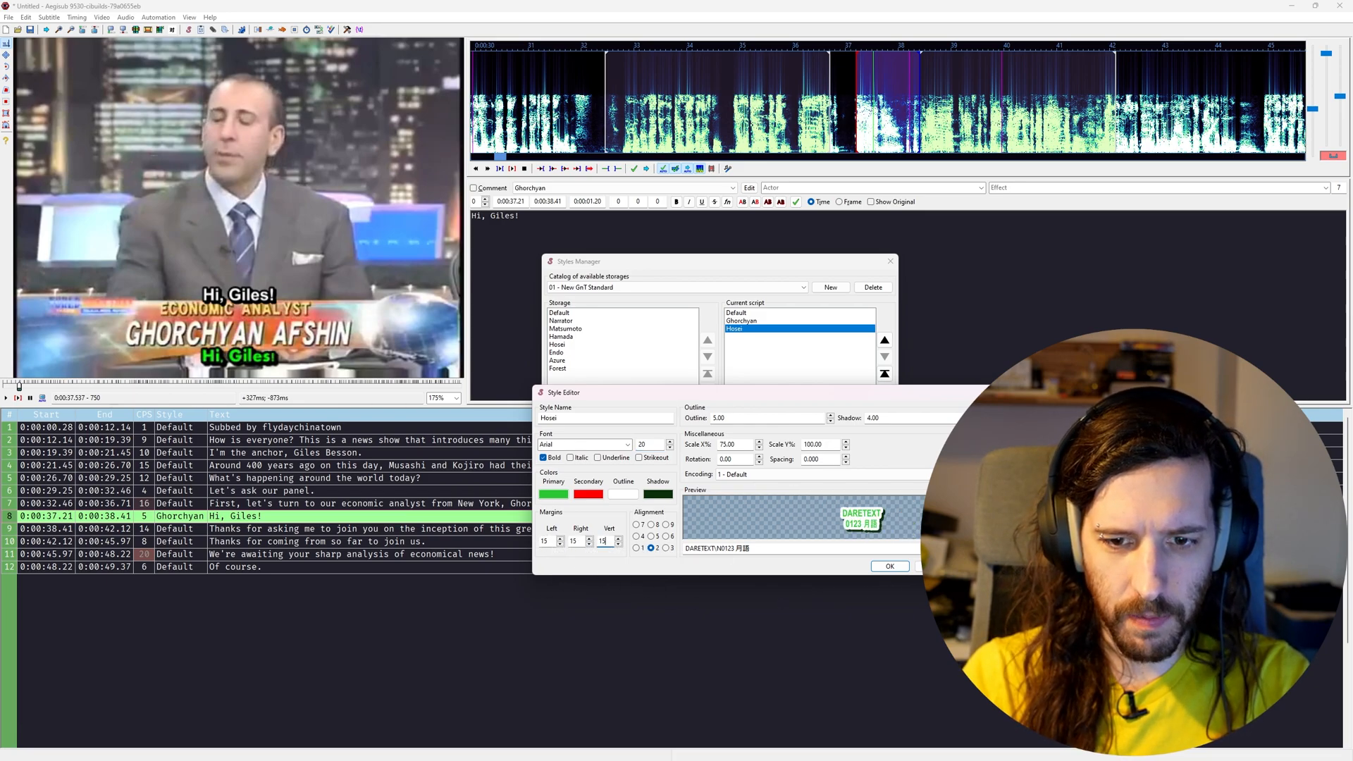
Set the Hosei style's outline to 2, shadow to 2 and horizontal scale to 100%, and apply the changes
double_click(719, 418)
text(2)
click(912, 418)
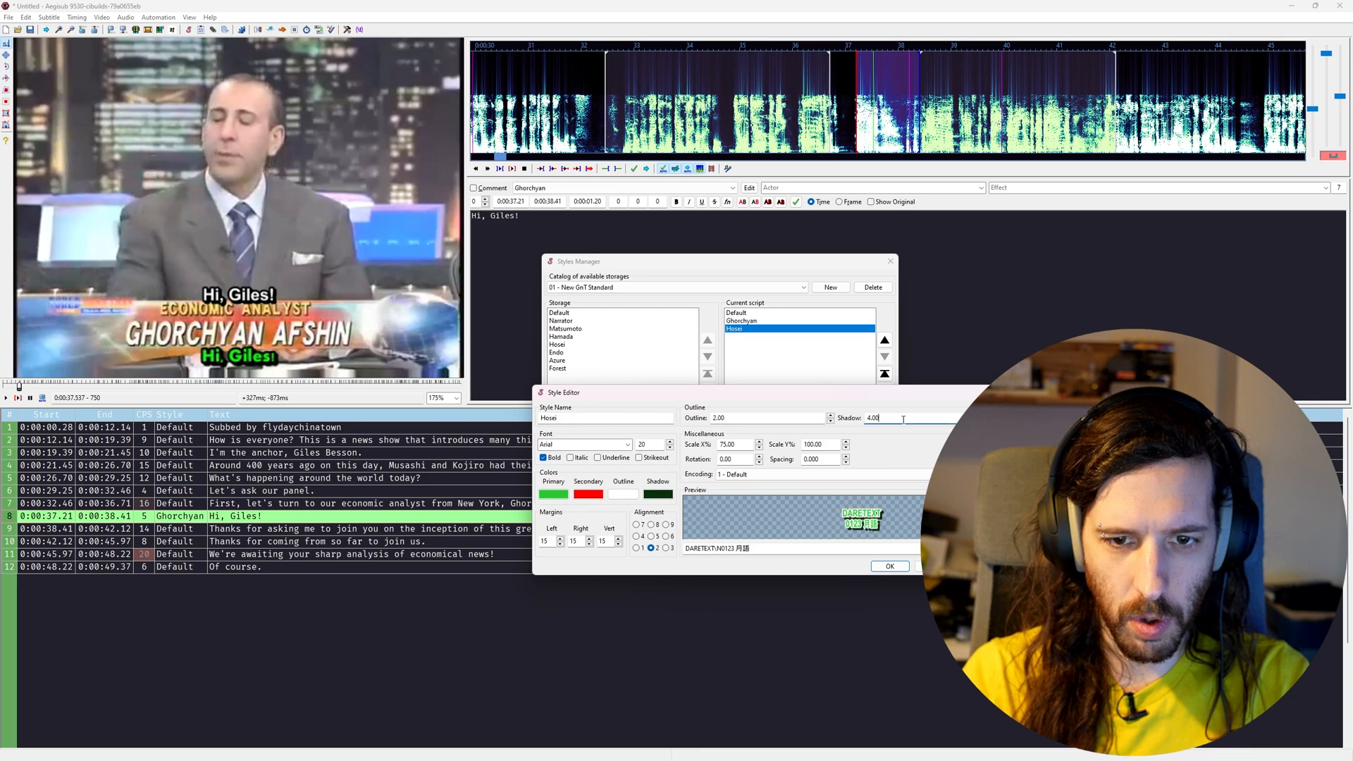
double_click(724, 446)
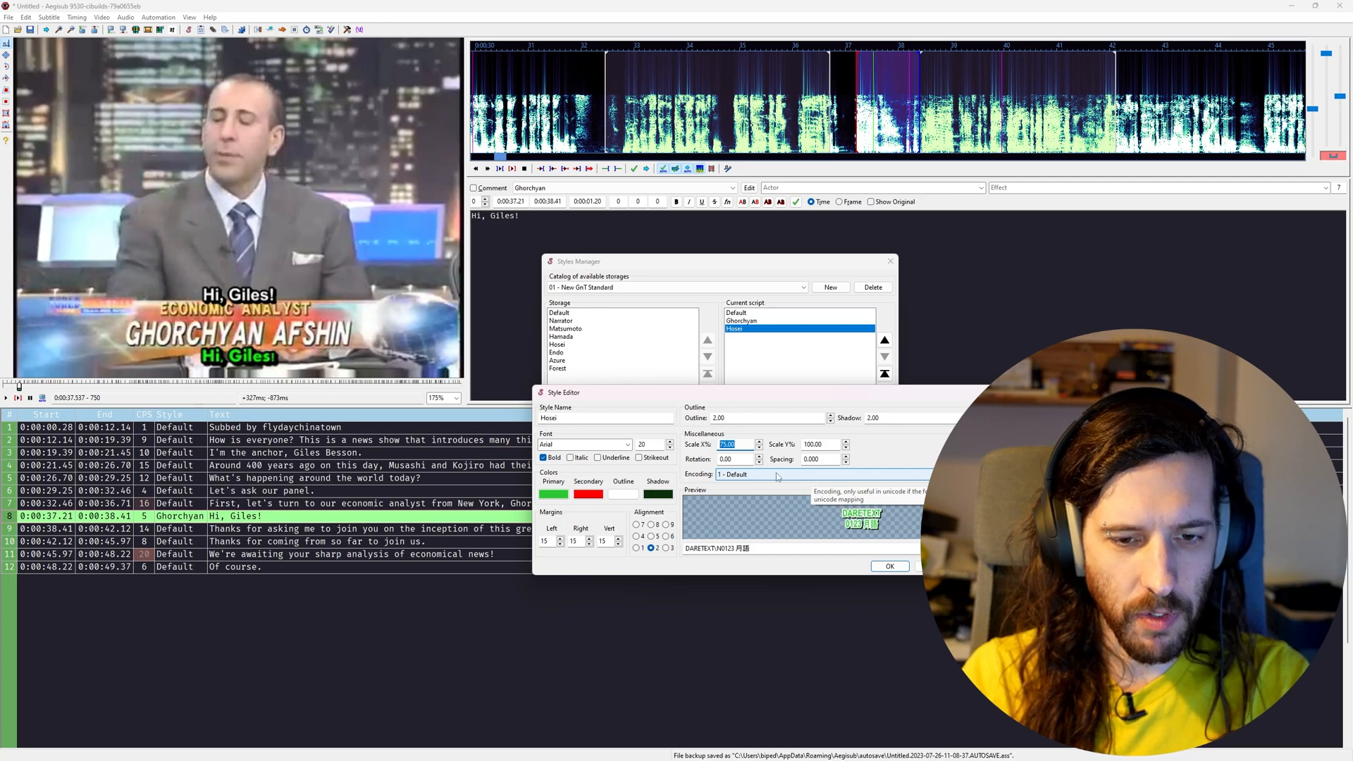
click(742, 446)
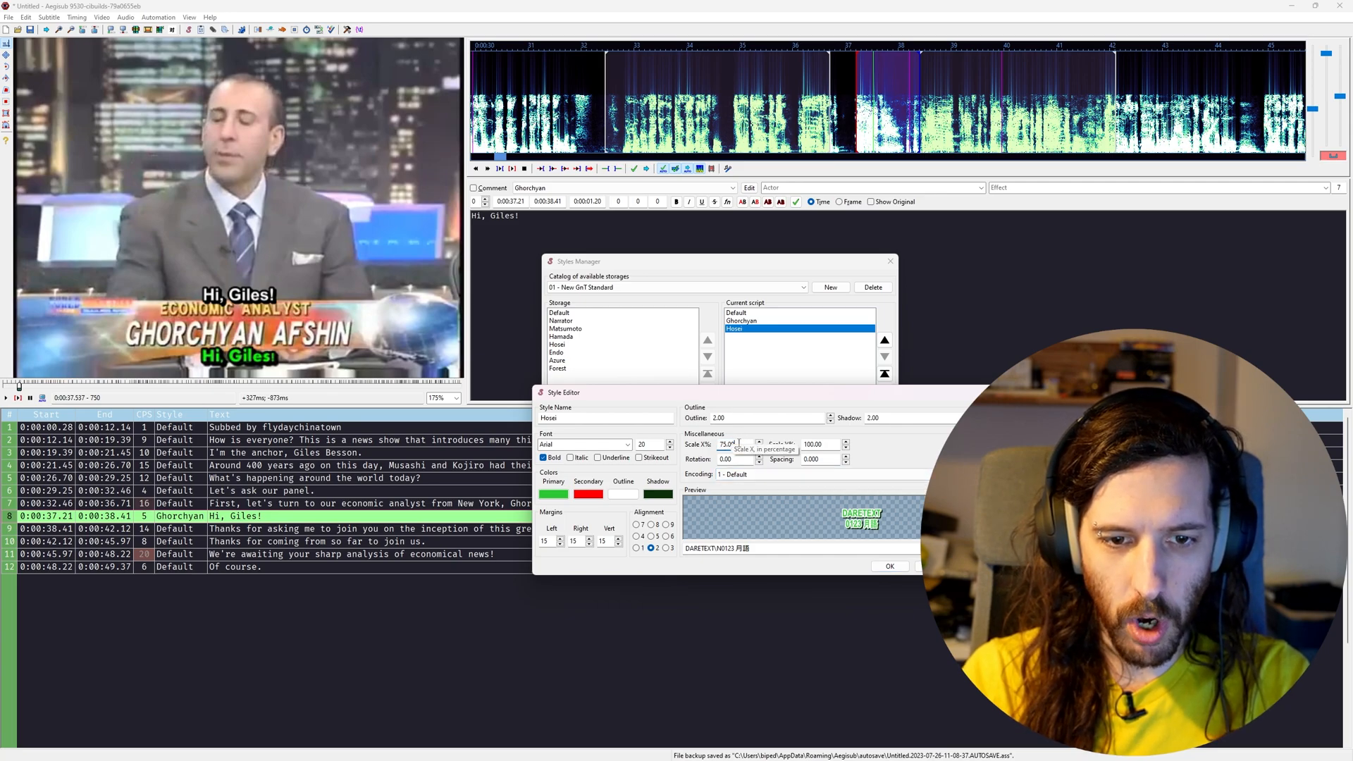
double_click(738, 444)
text(100)
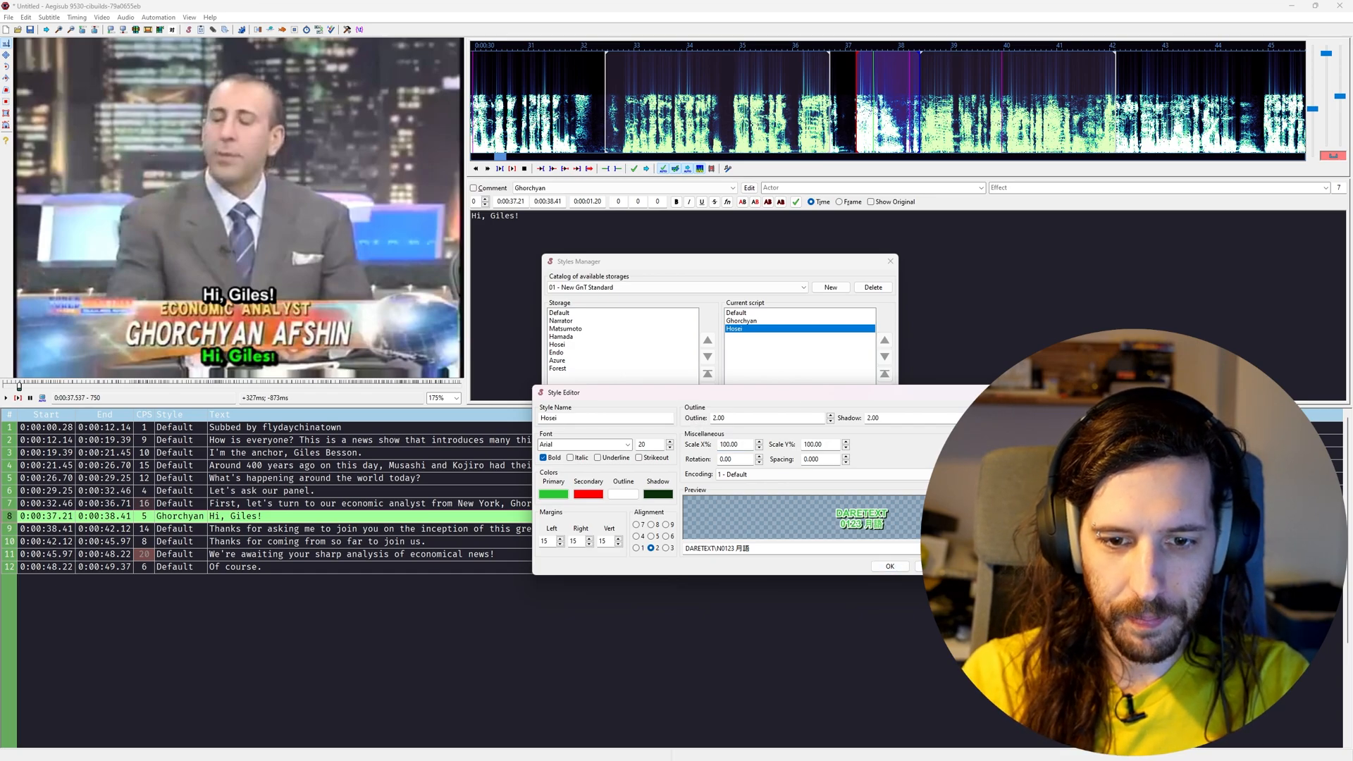
click(886, 566)
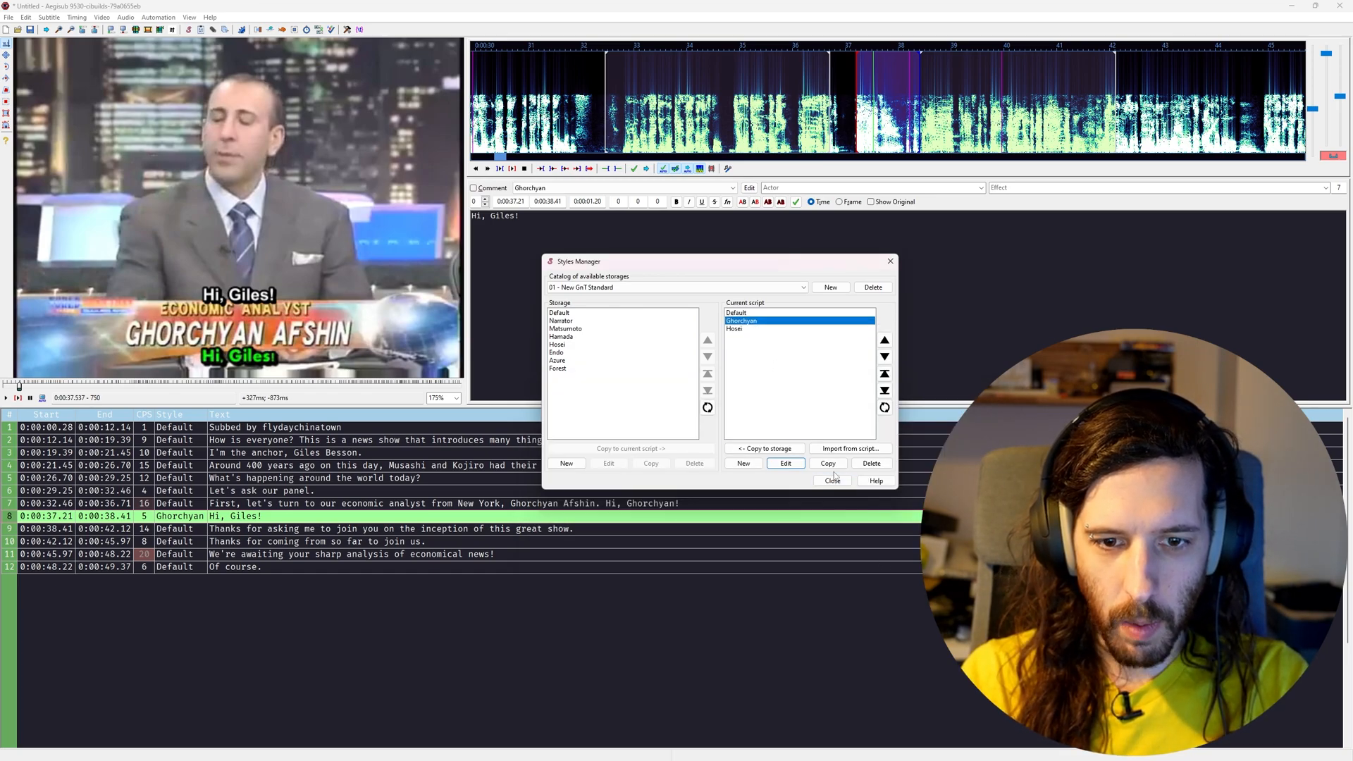
Delete the script's earlier analyst style and rename the Hosei style to the economic analyst's first name
click(872, 463)
click(745, 378)
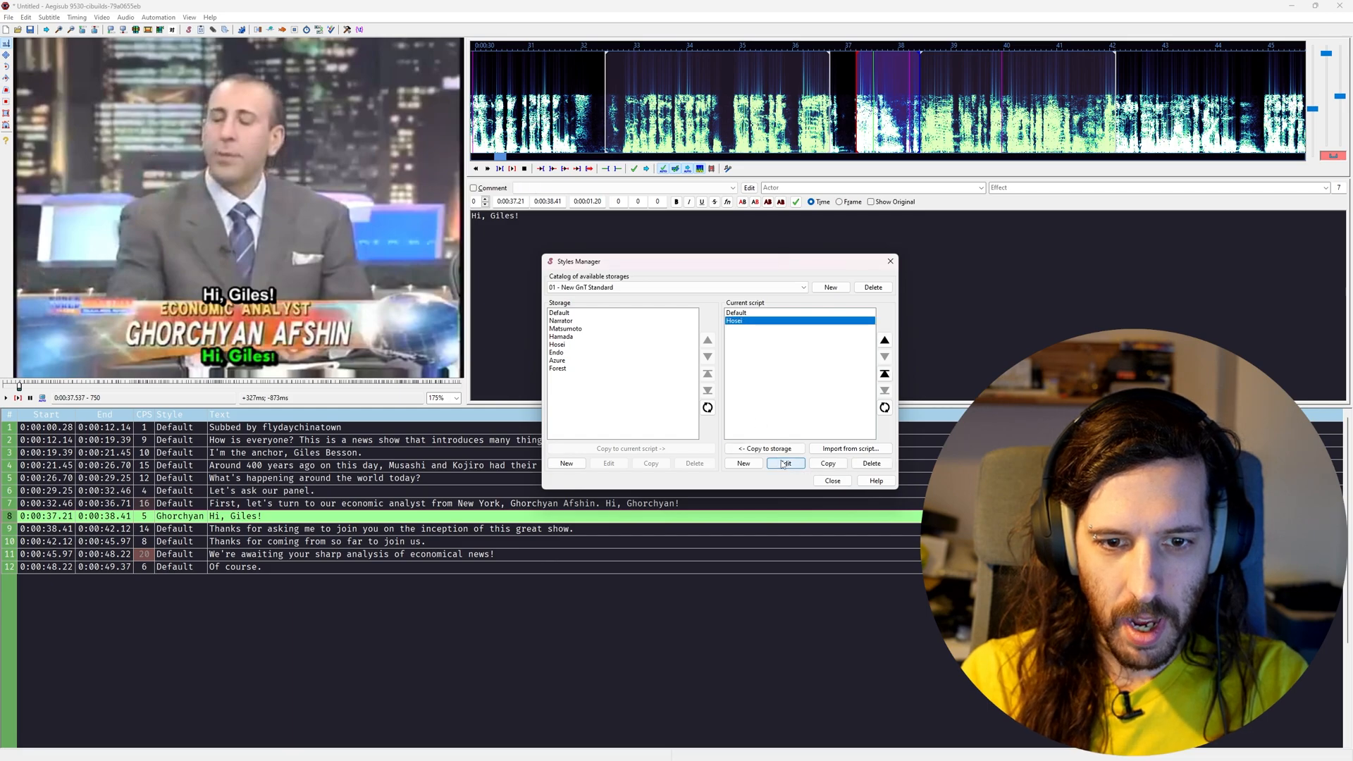
click(785, 463)
double_click(640, 419)
text(Ghorchyan)
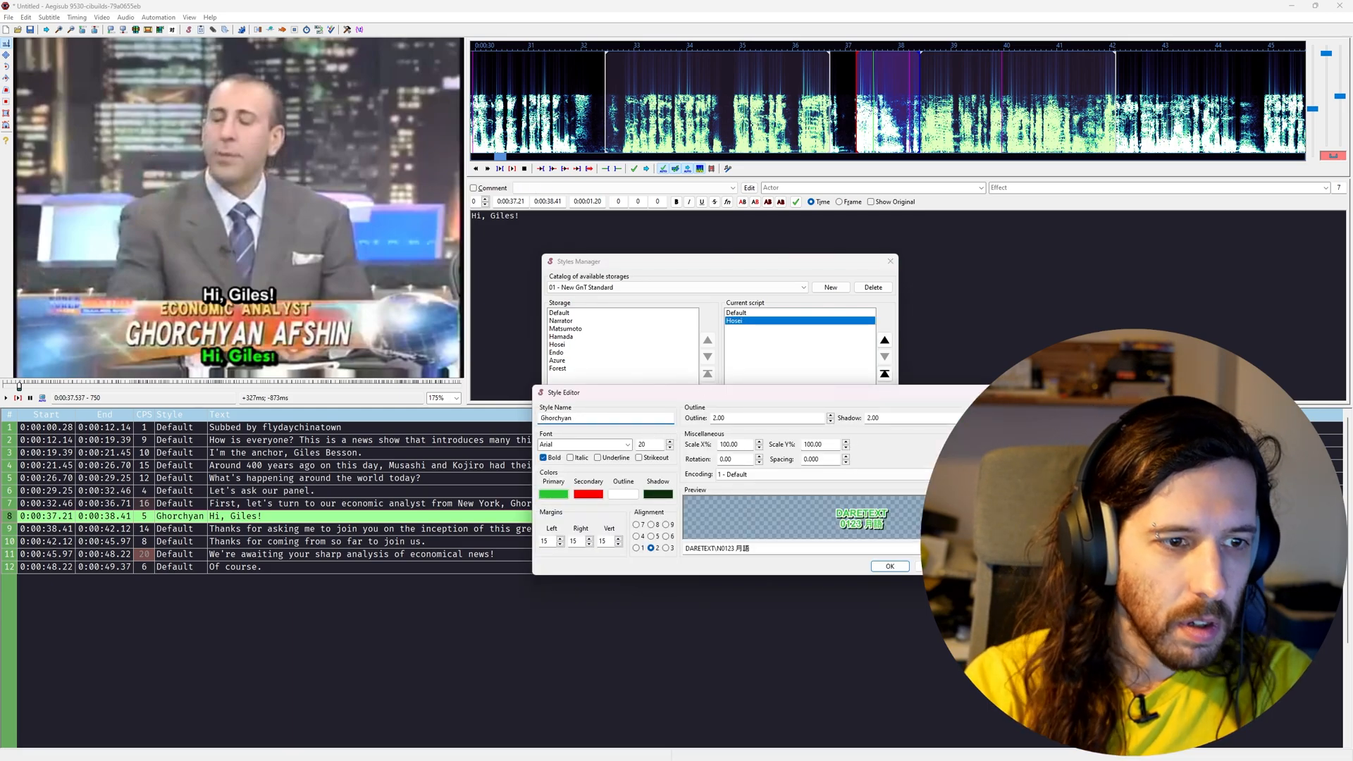
key(BackSpace)
key(BackSpace)
key(BackSpace)
key(BackSpace)
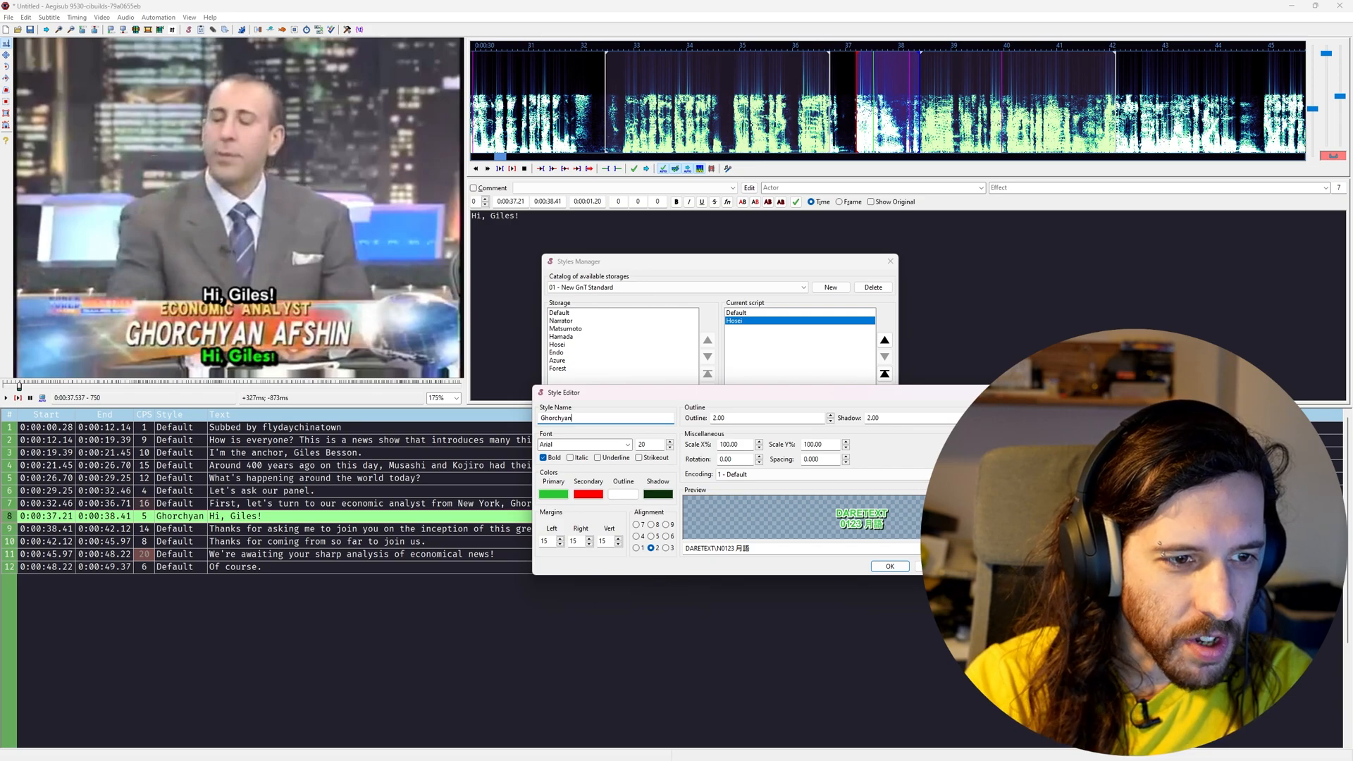
text(hya)
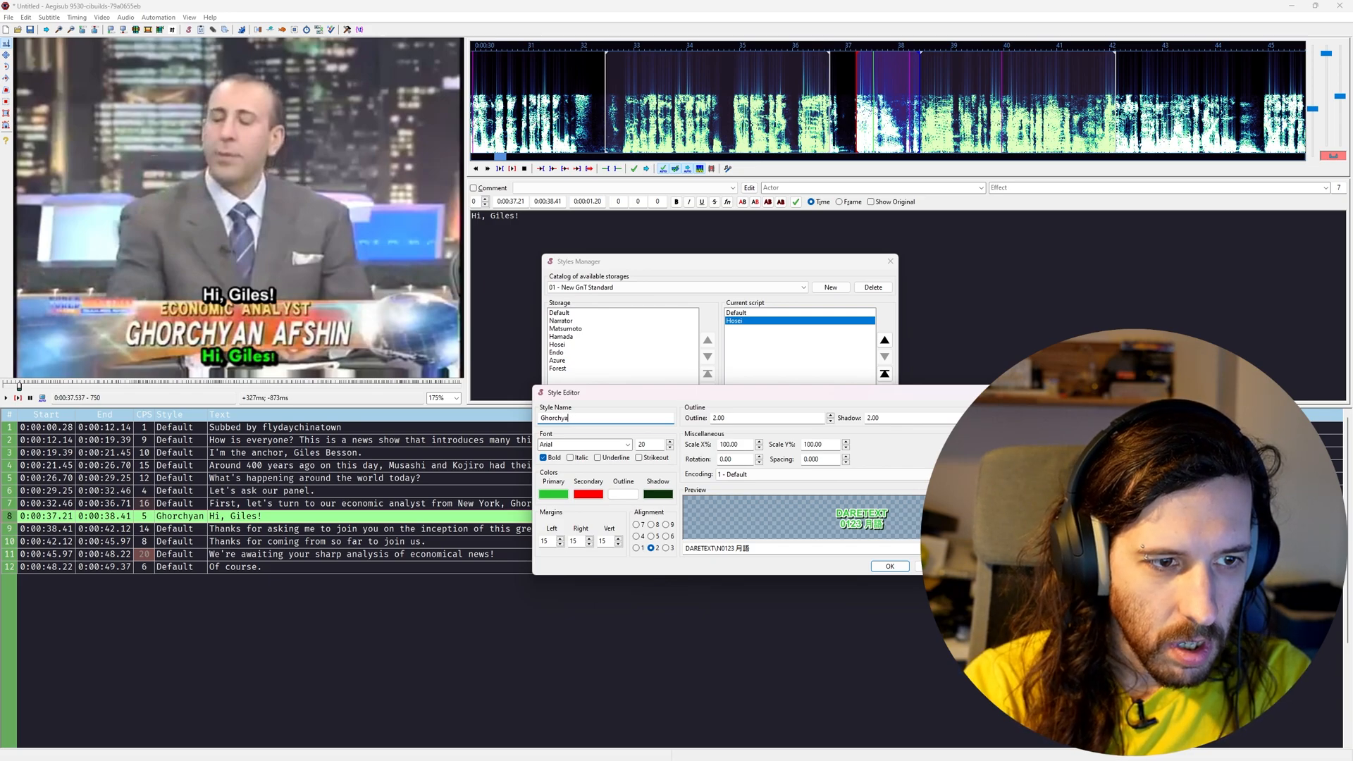
text(n)
click(890, 567)
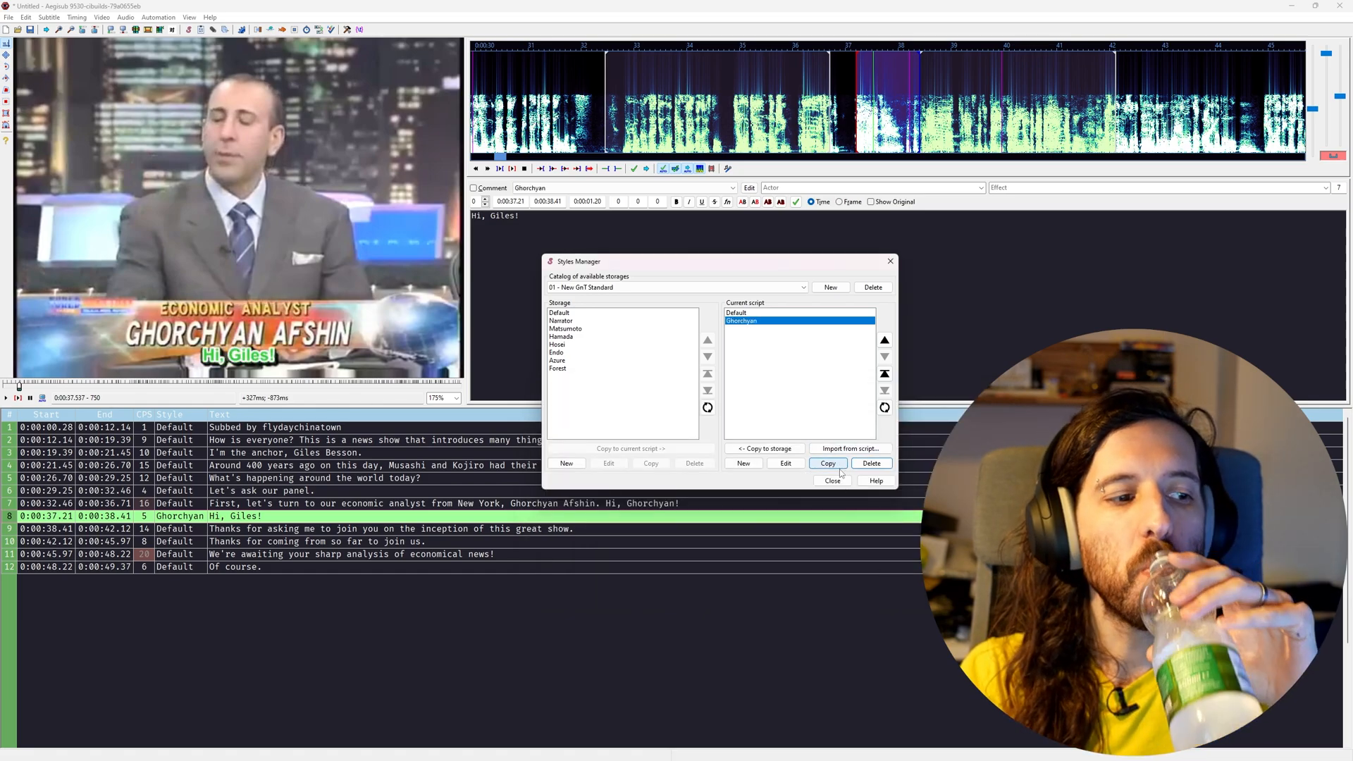
click(828, 481)
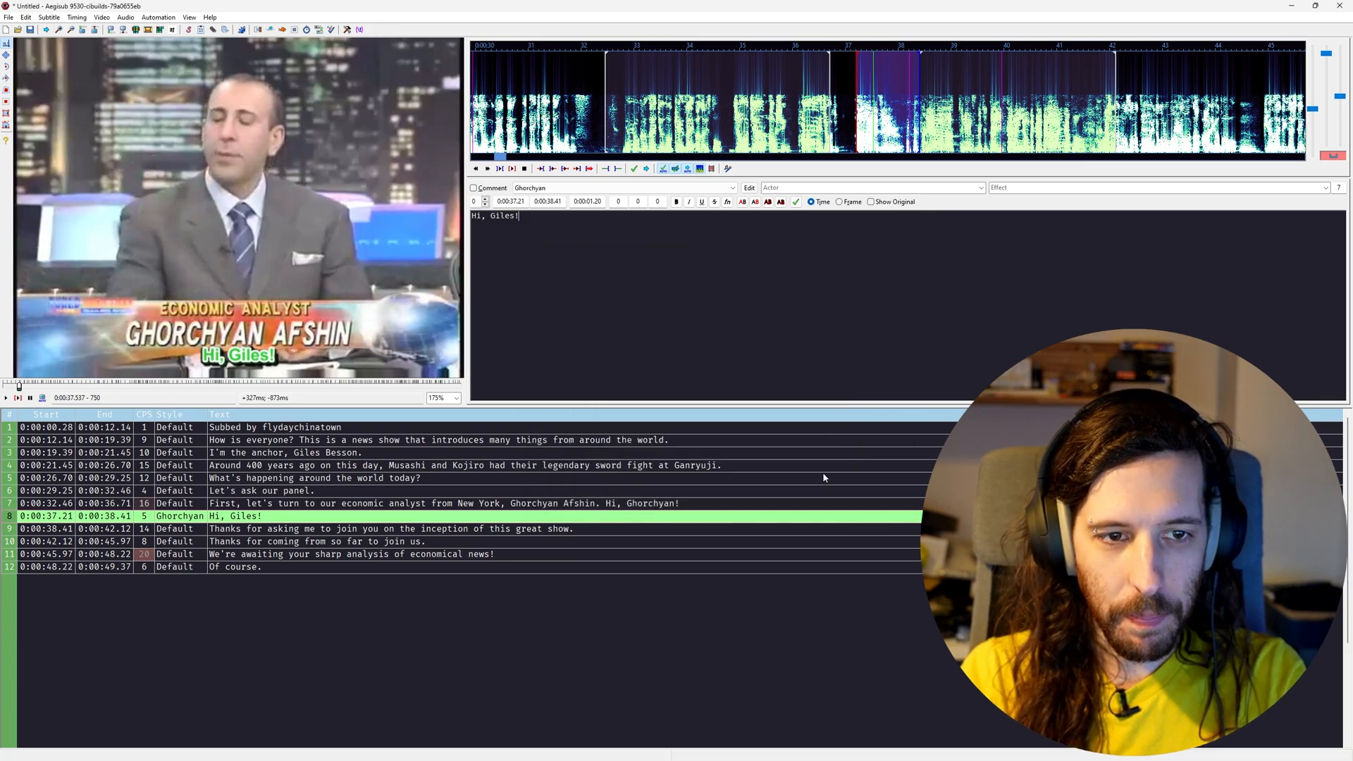
Move the video through the eighth line to check the green style, ending on a frame inside the ninth line
middle_click(841, 99)
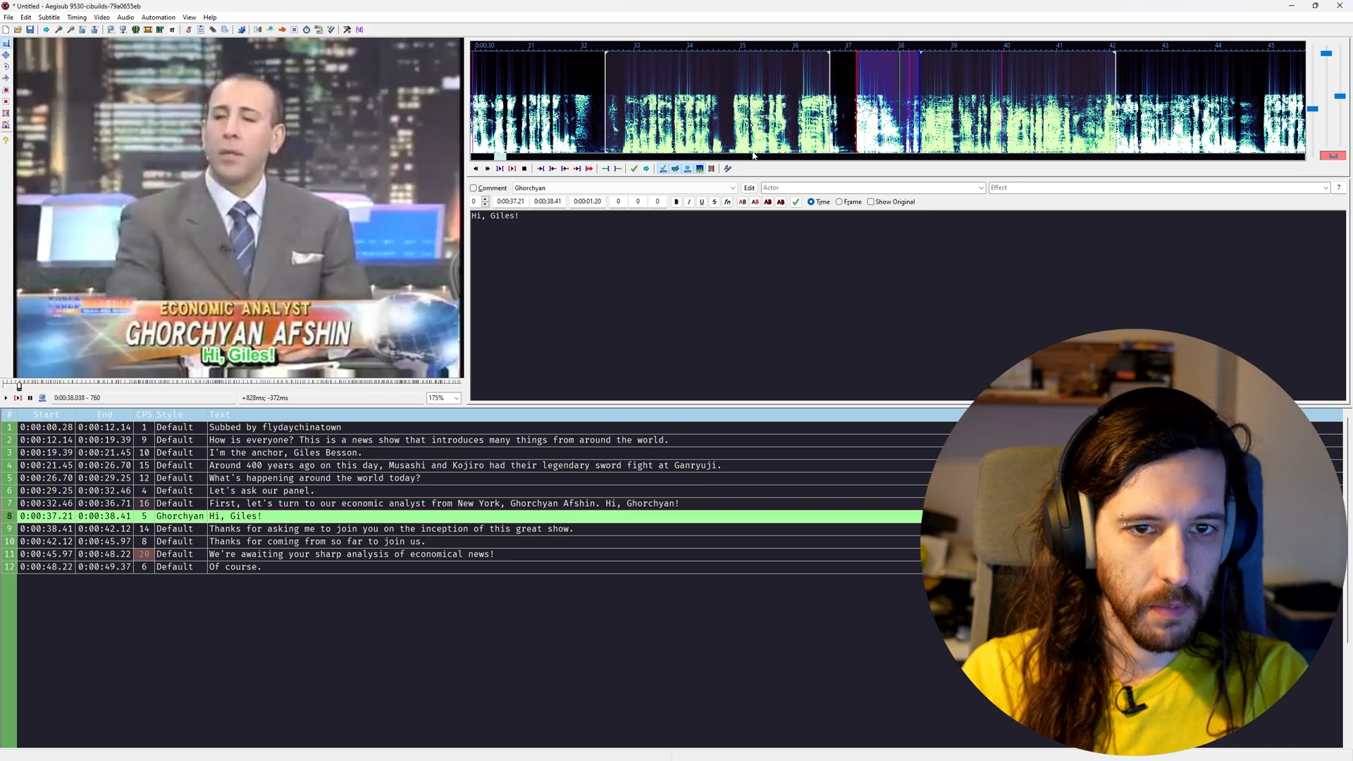
middle_click(786, 109)
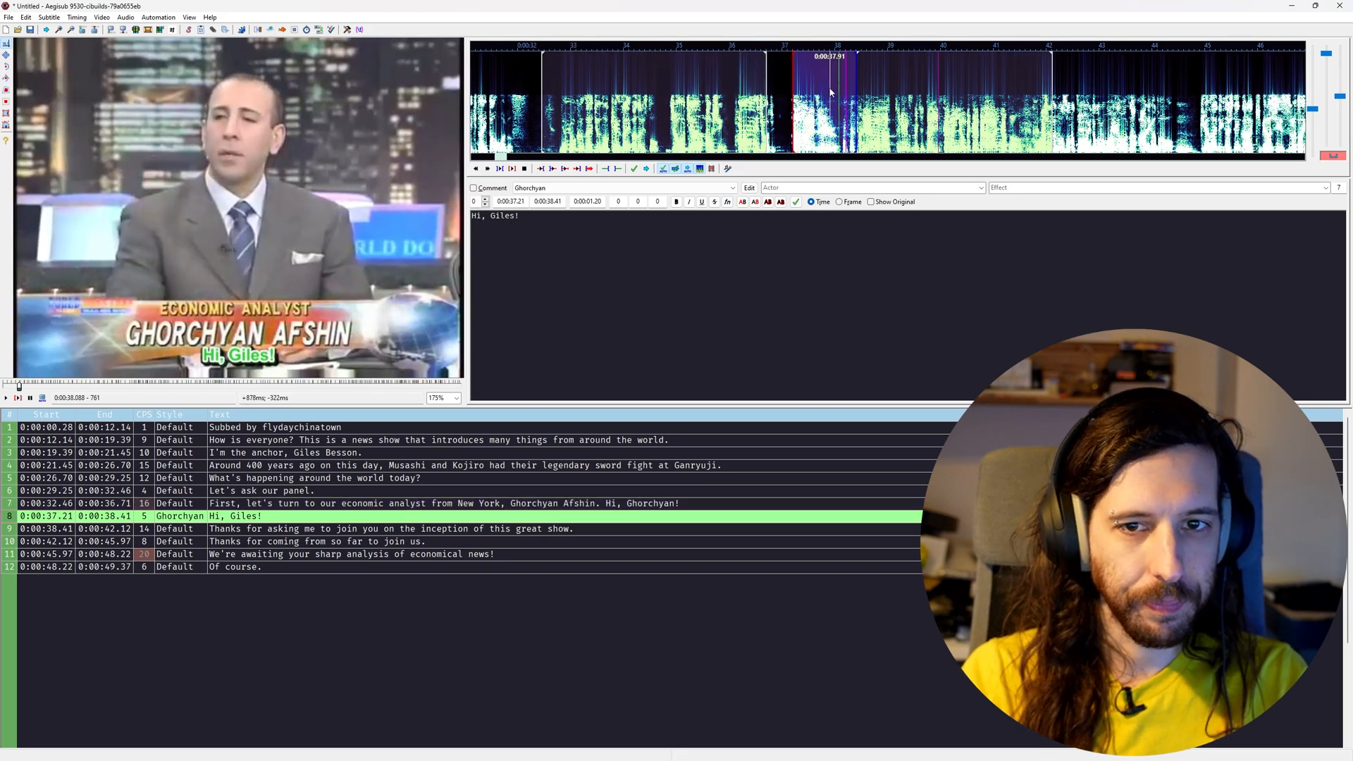
middle_click(851, 99)
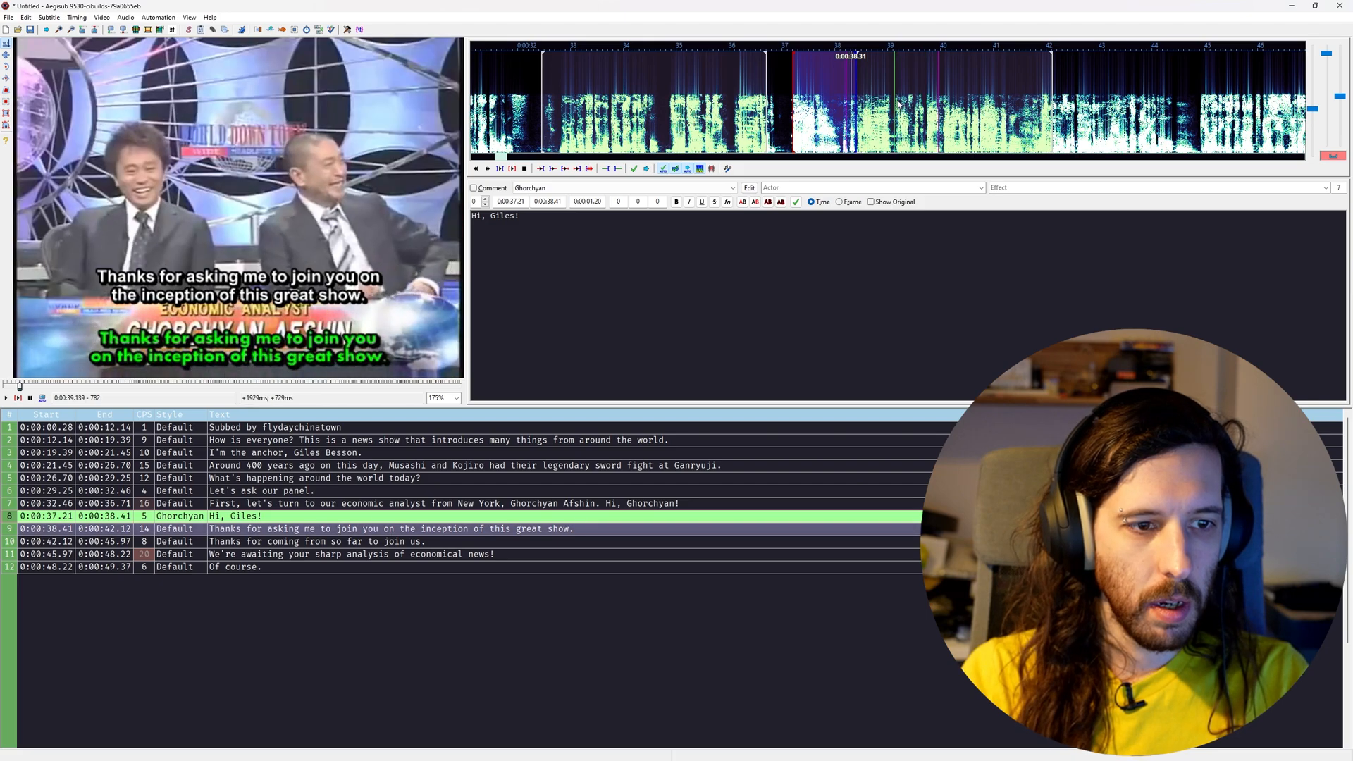
Assign the economic analyst's style to the ninth line, "Thanks for asking me to join you on the inception of this great show."
click(631, 267)
key(Return)
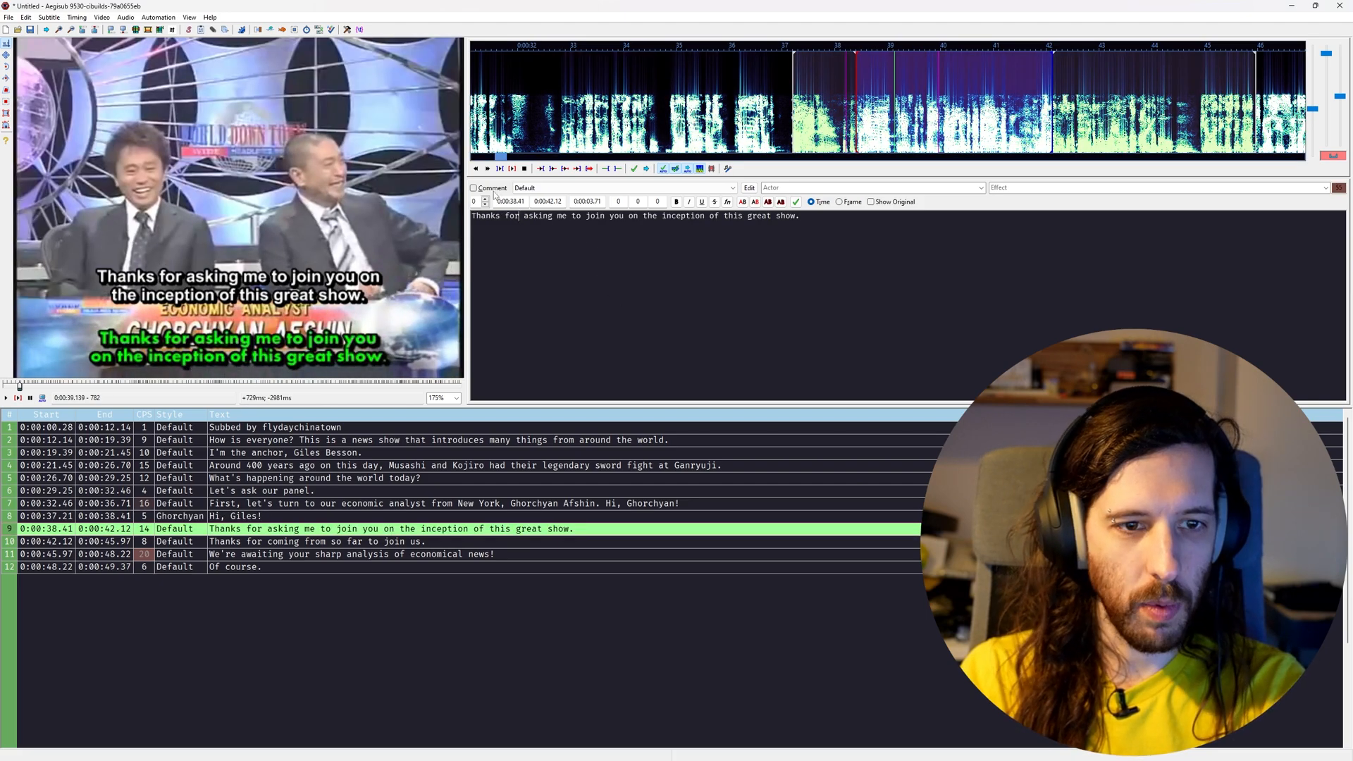
click(550, 188)
click(539, 204)
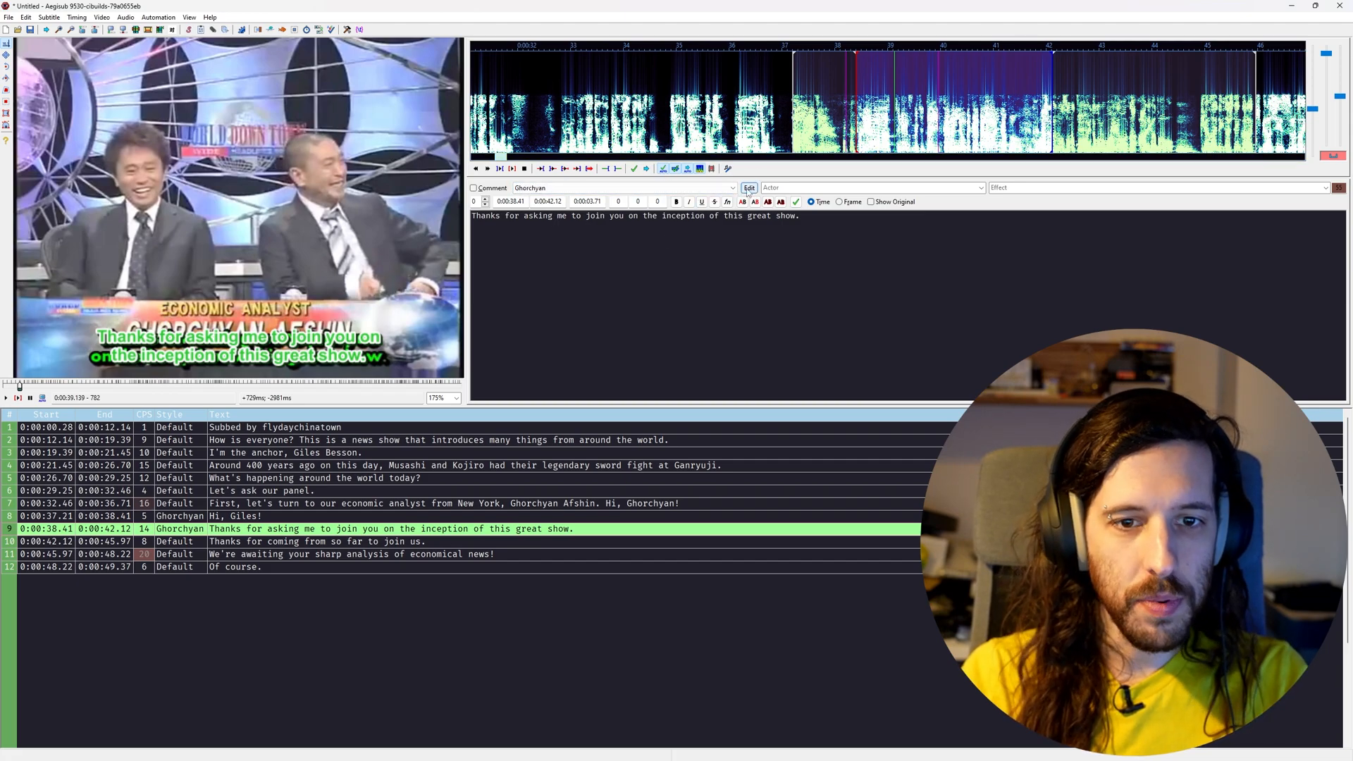
Set the analyst style's vertical margin to 80 and check its placement on another frame of the ninth line
click(748, 189)
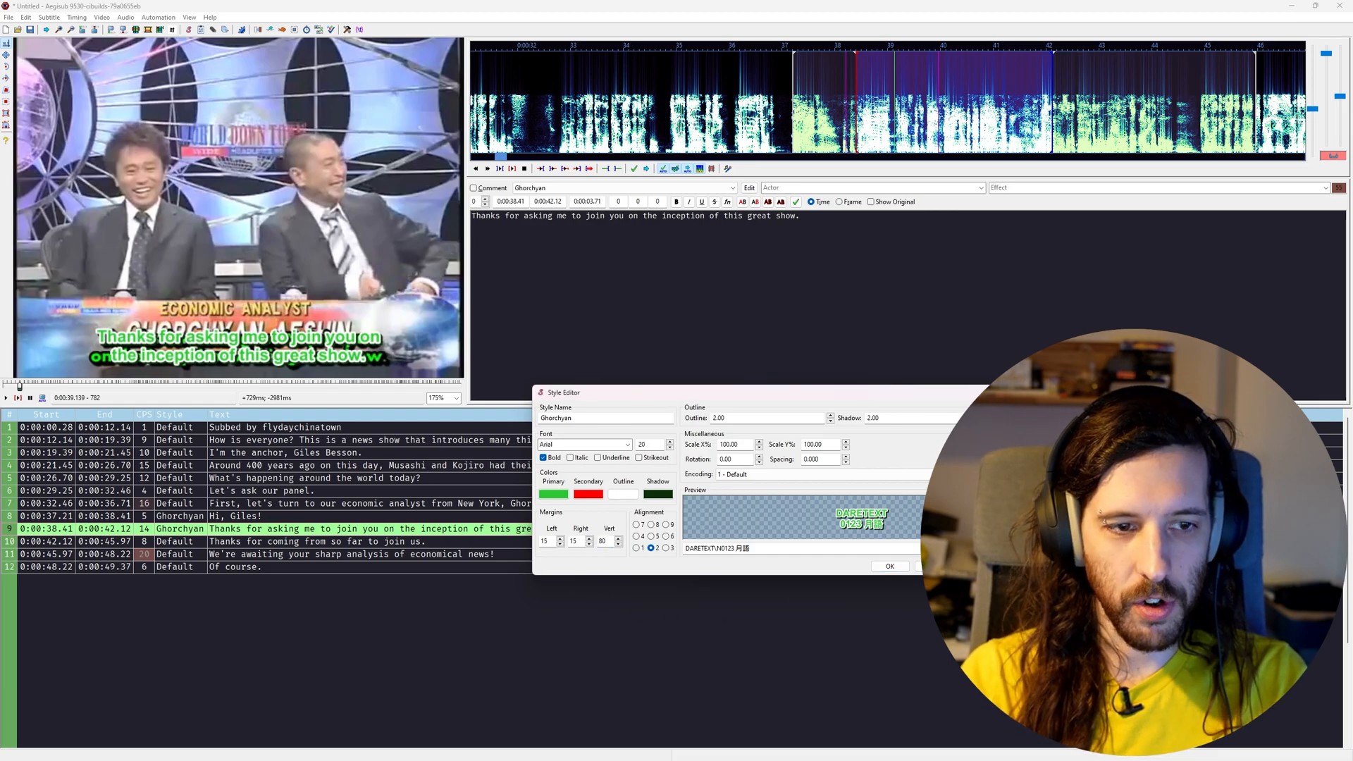
click(891, 566)
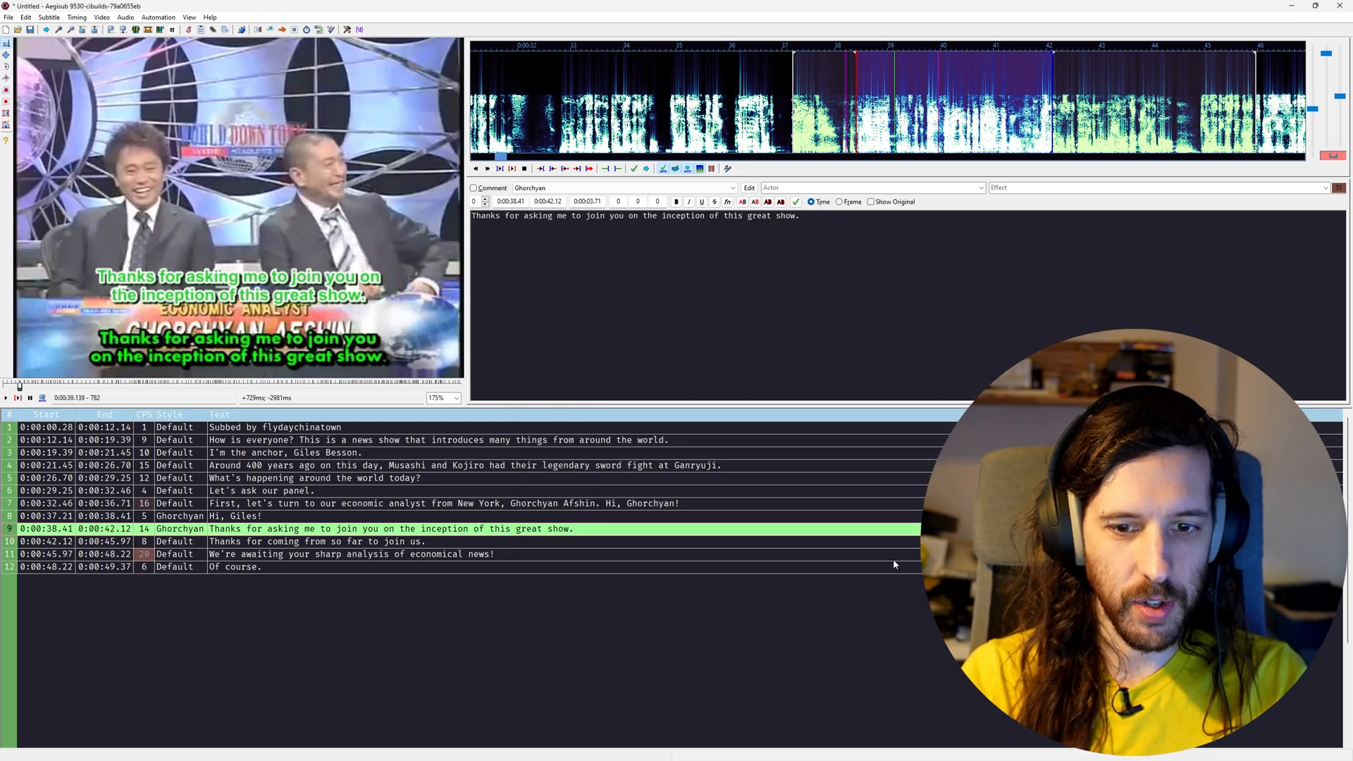
scroll(802, 112, down, 1)
middle_click(812, 119)
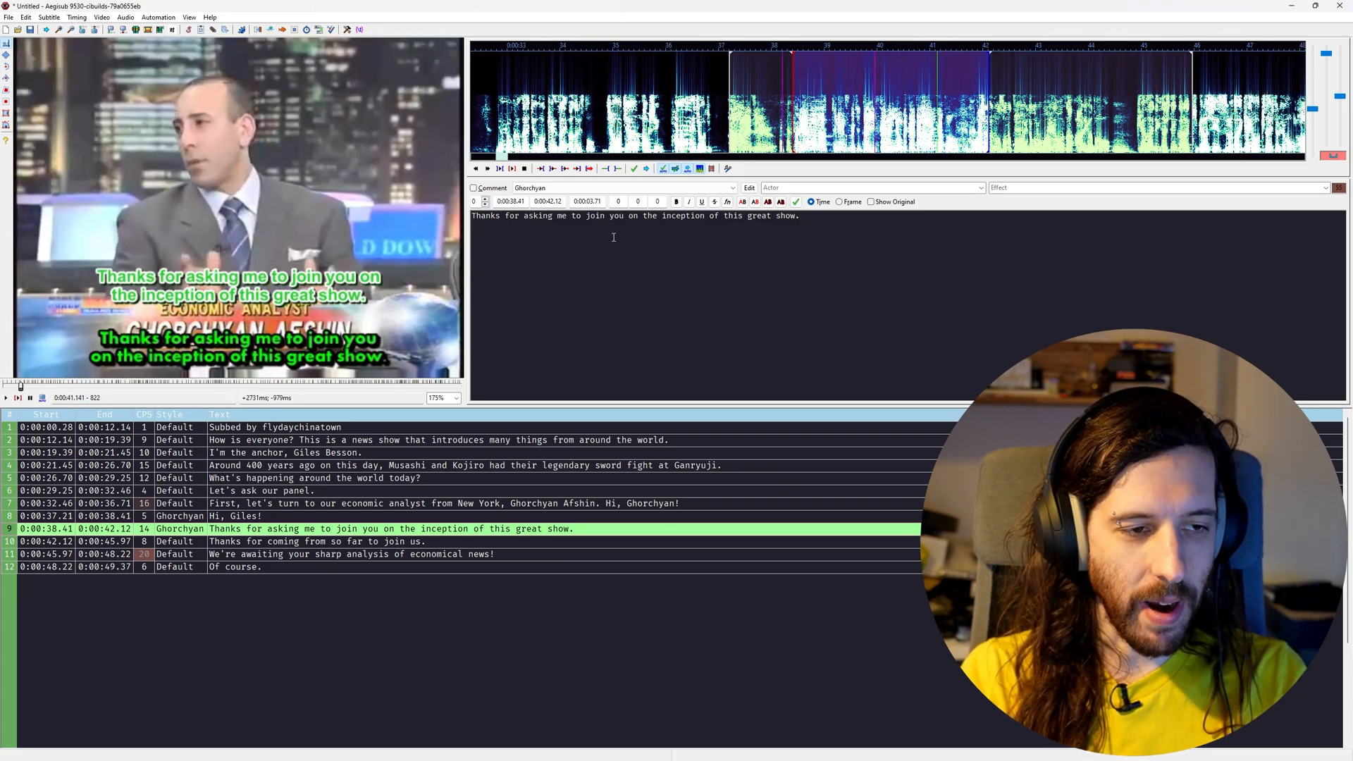
Assign the economic analyst's style to the twelfth line, "Of course."
middle_click(981, 124)
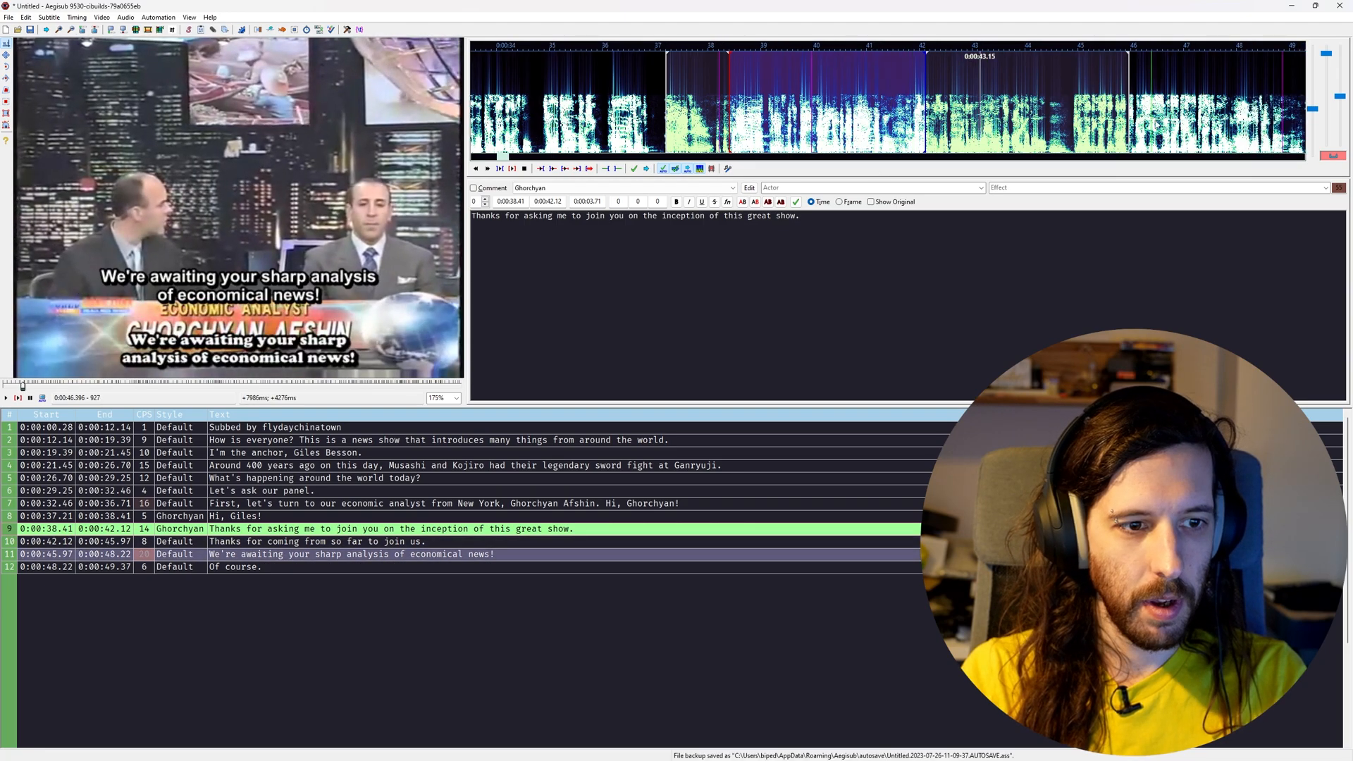
middle_click(804, 124)
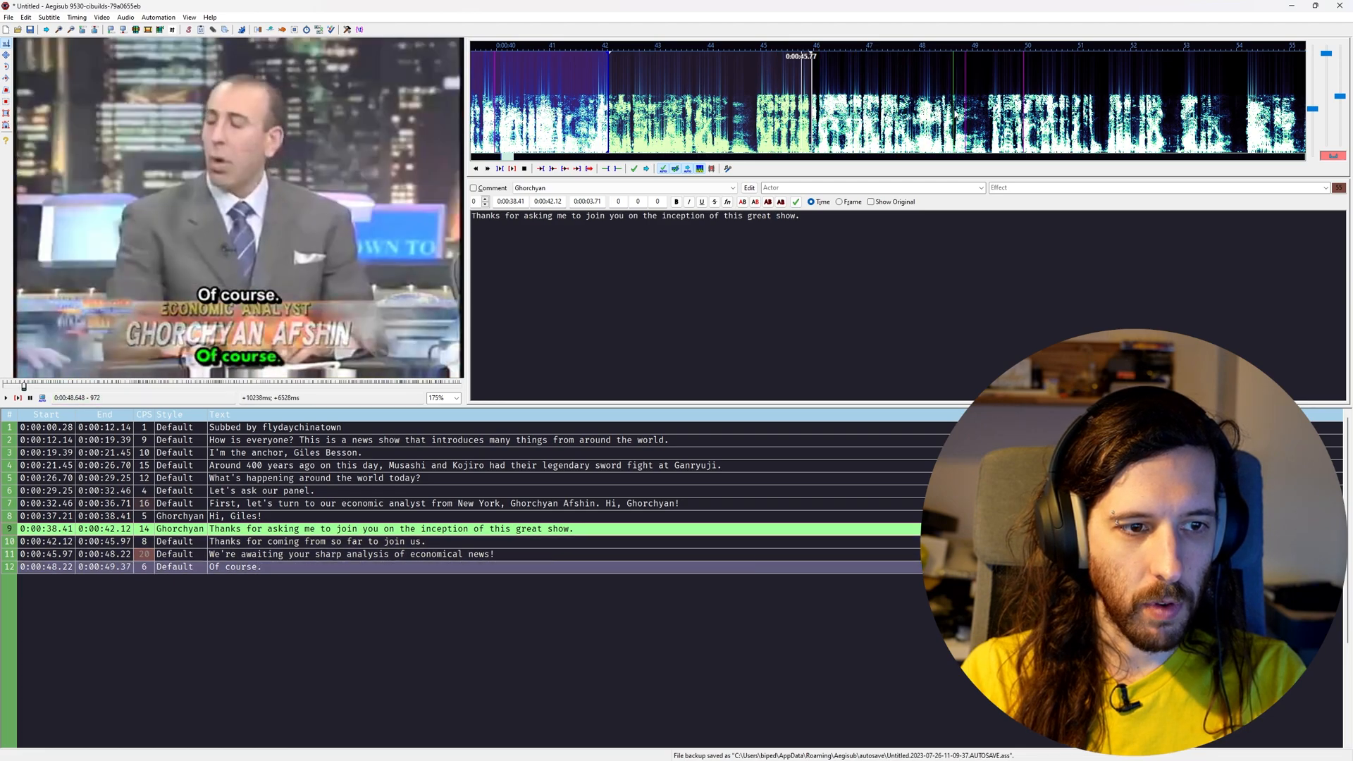
click(260, 567)
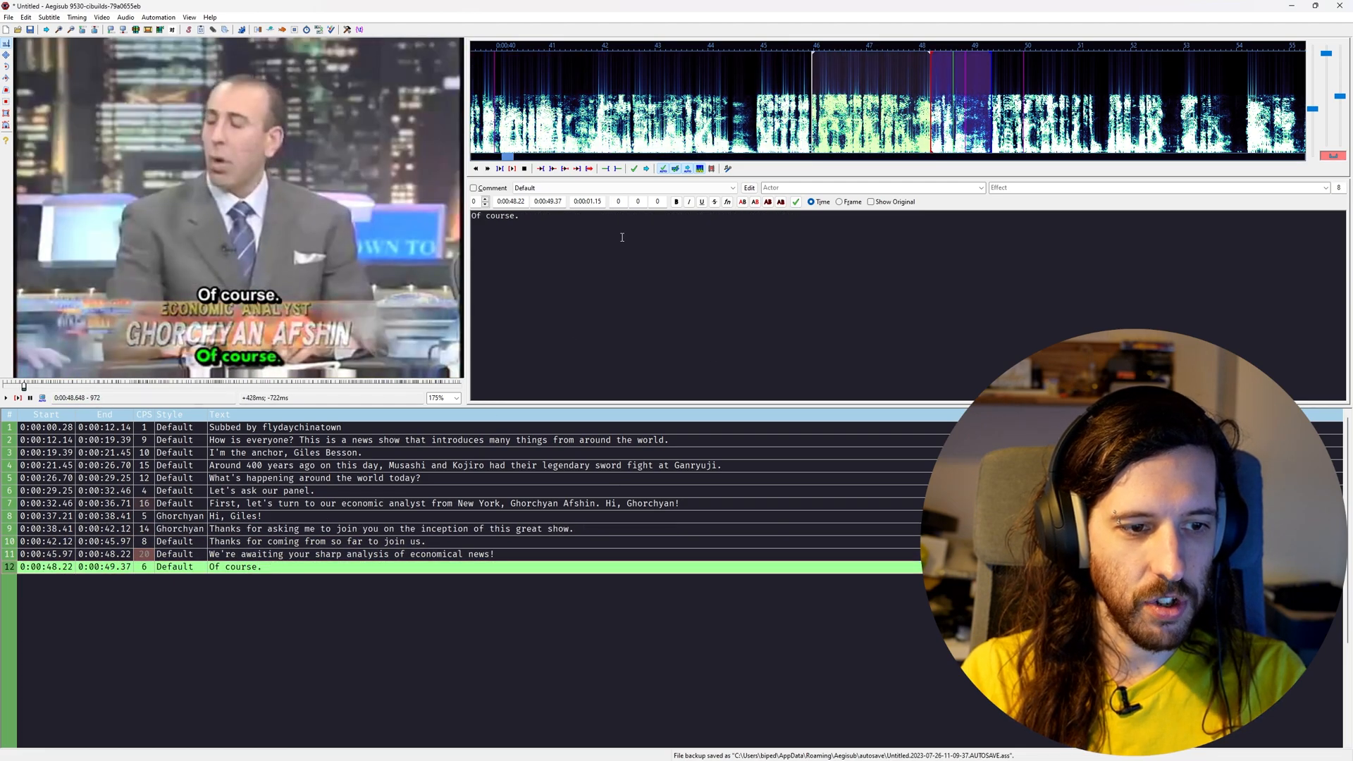
click(627, 187)
click(643, 205)
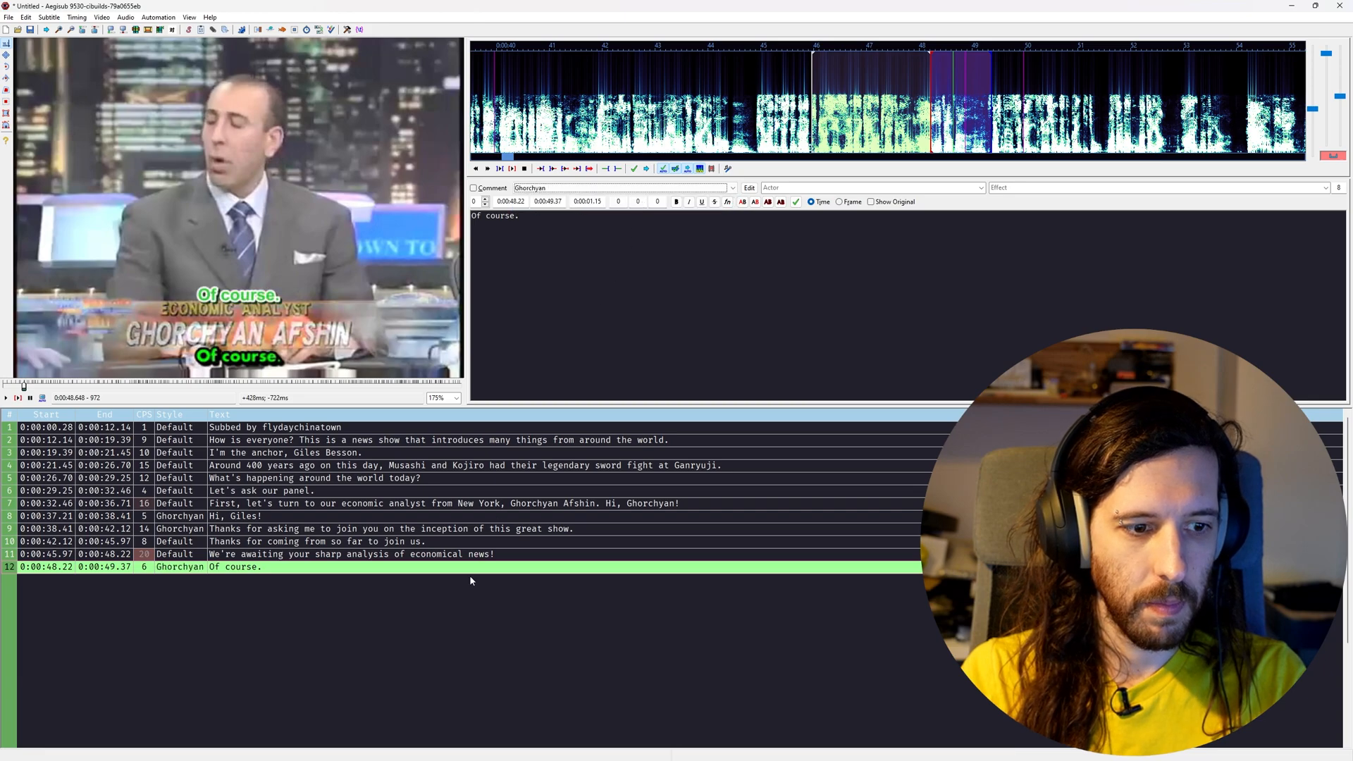
Add a thirteenth line in the Default style: "Andn ow the Youth Org. Chairperson," followed by her full name and a first-name greeting
key(Up)
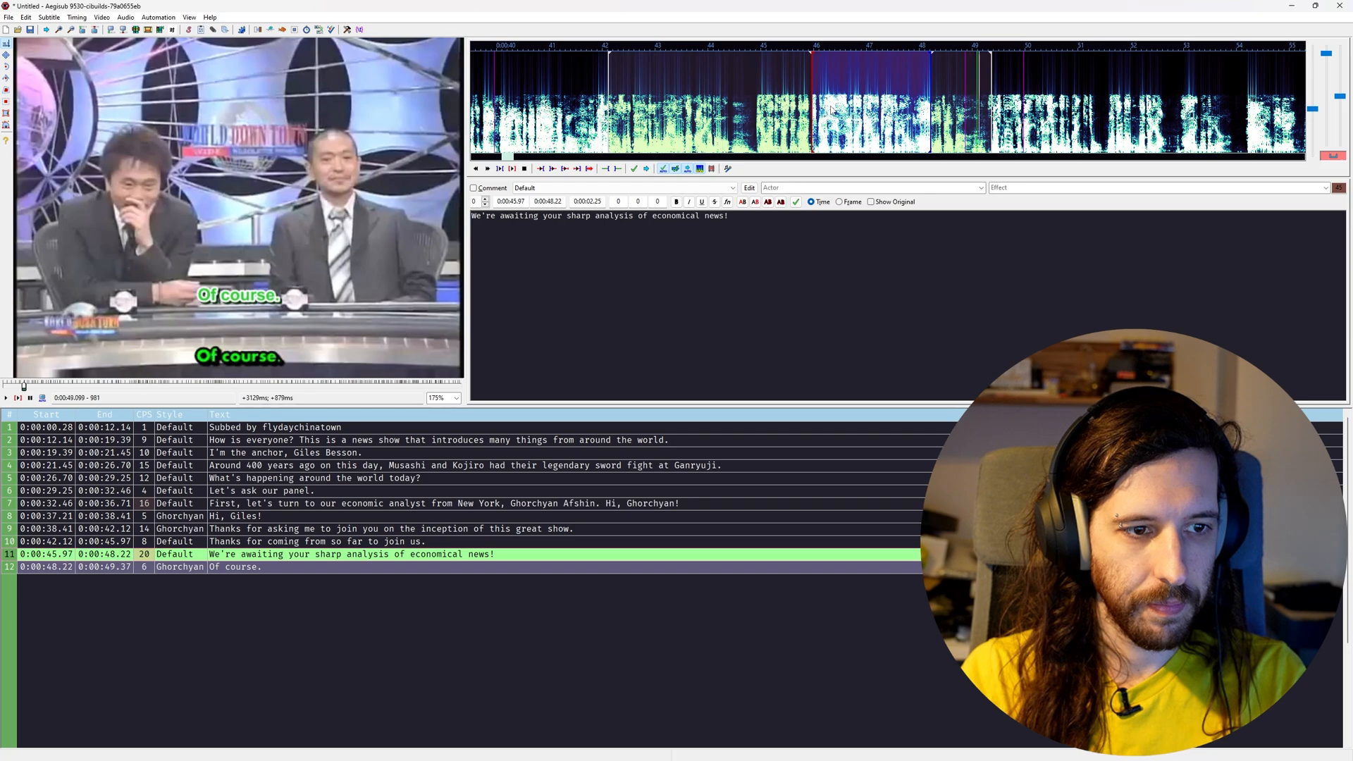
click(368, 569)
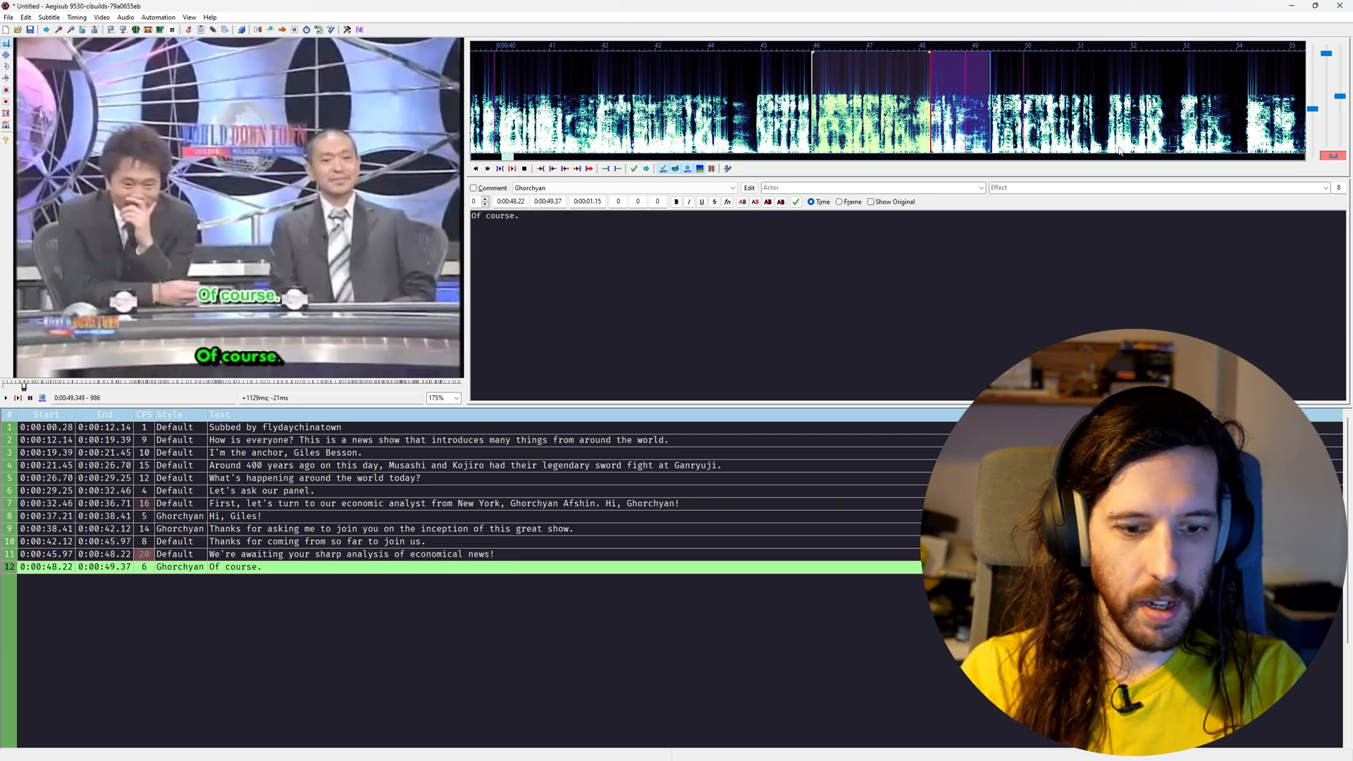
key(Return)
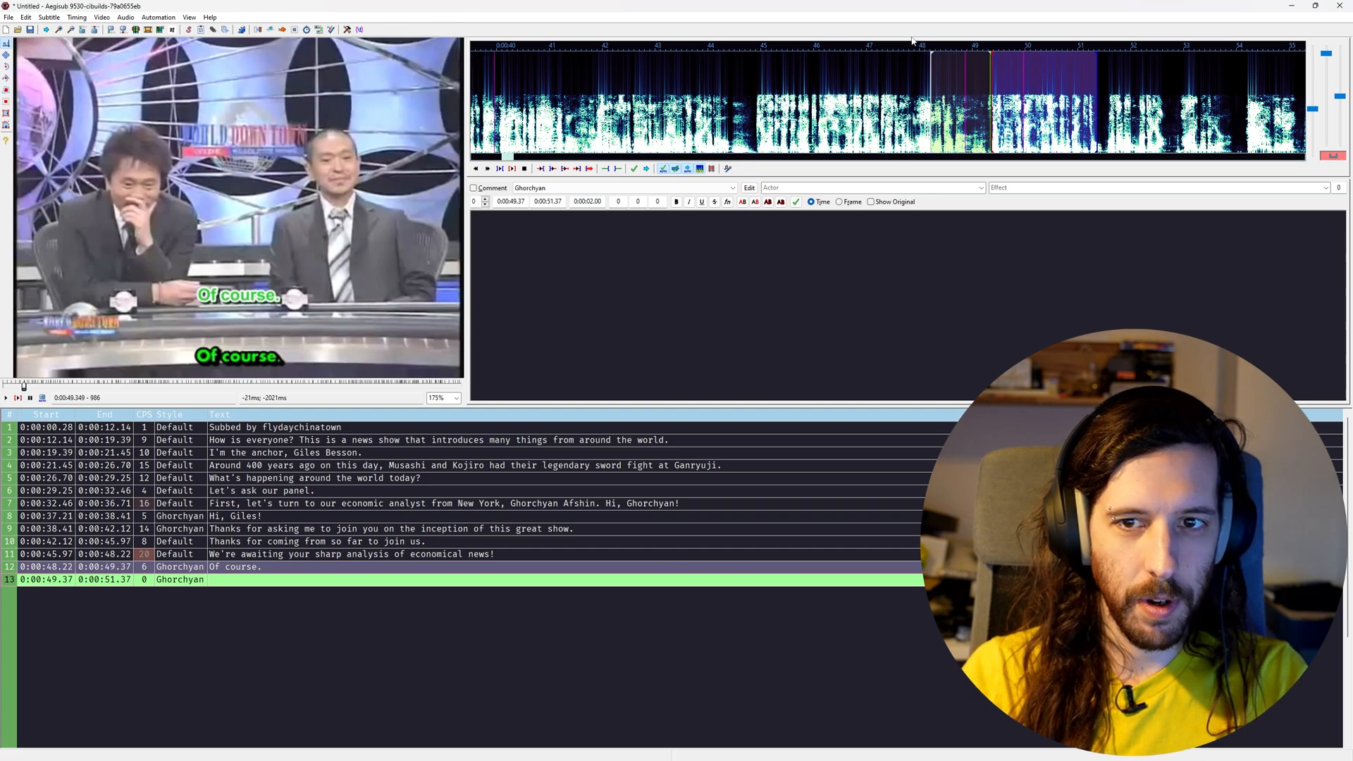
text(sAndn ow the yo)
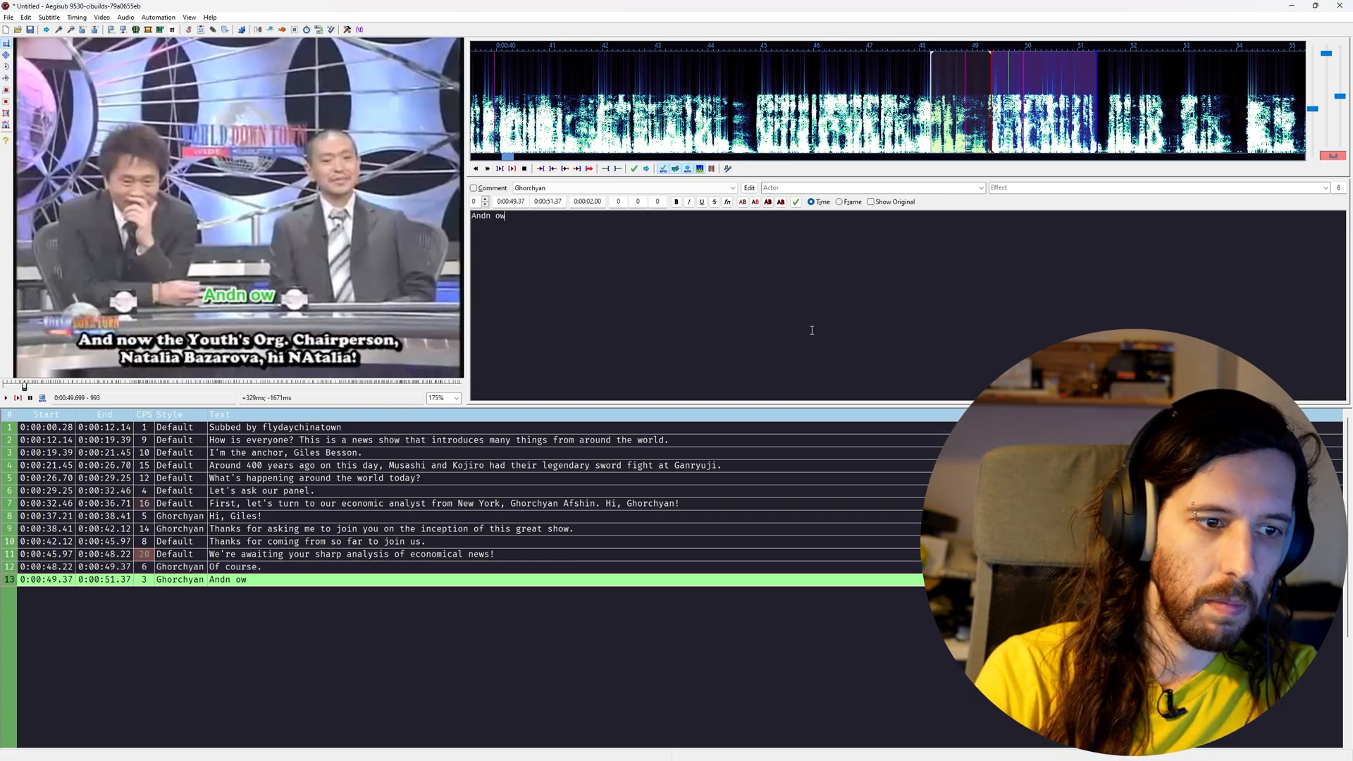
text(h G)
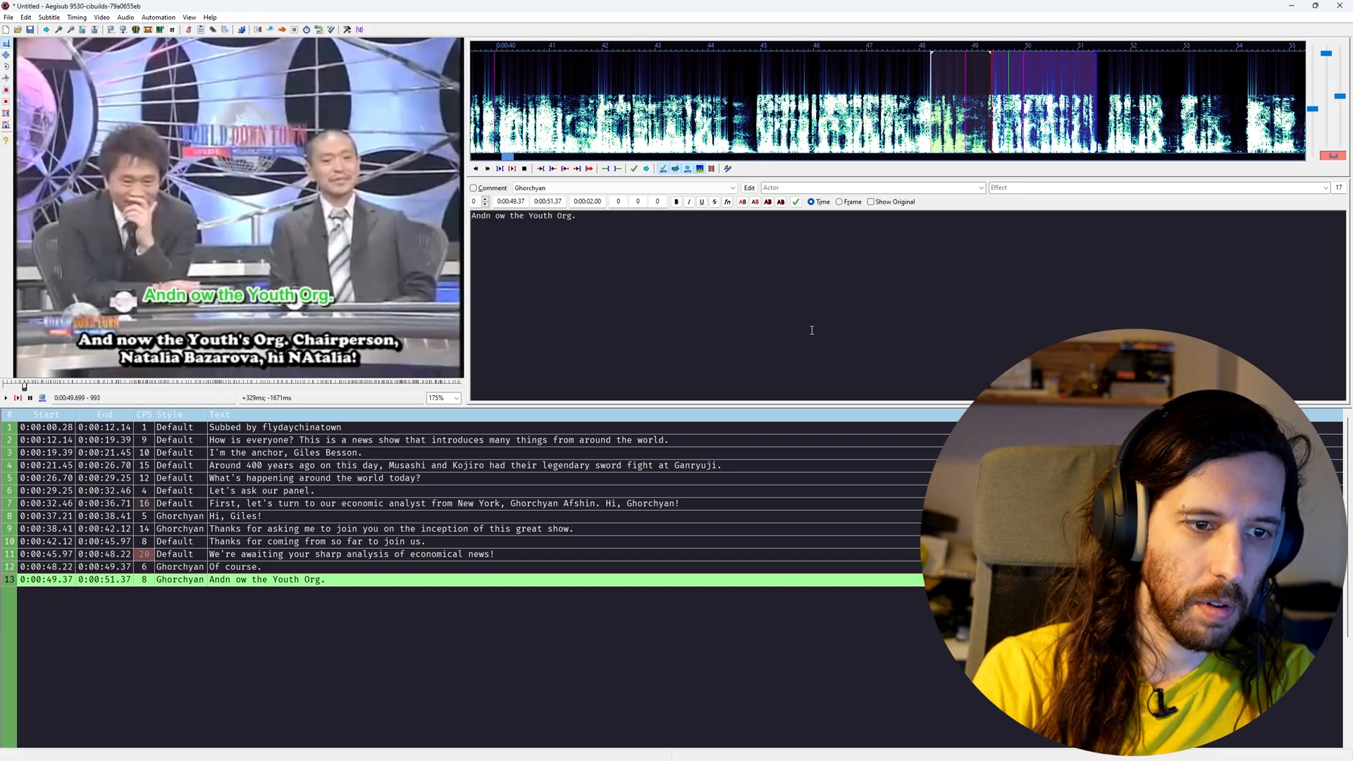
text( C)
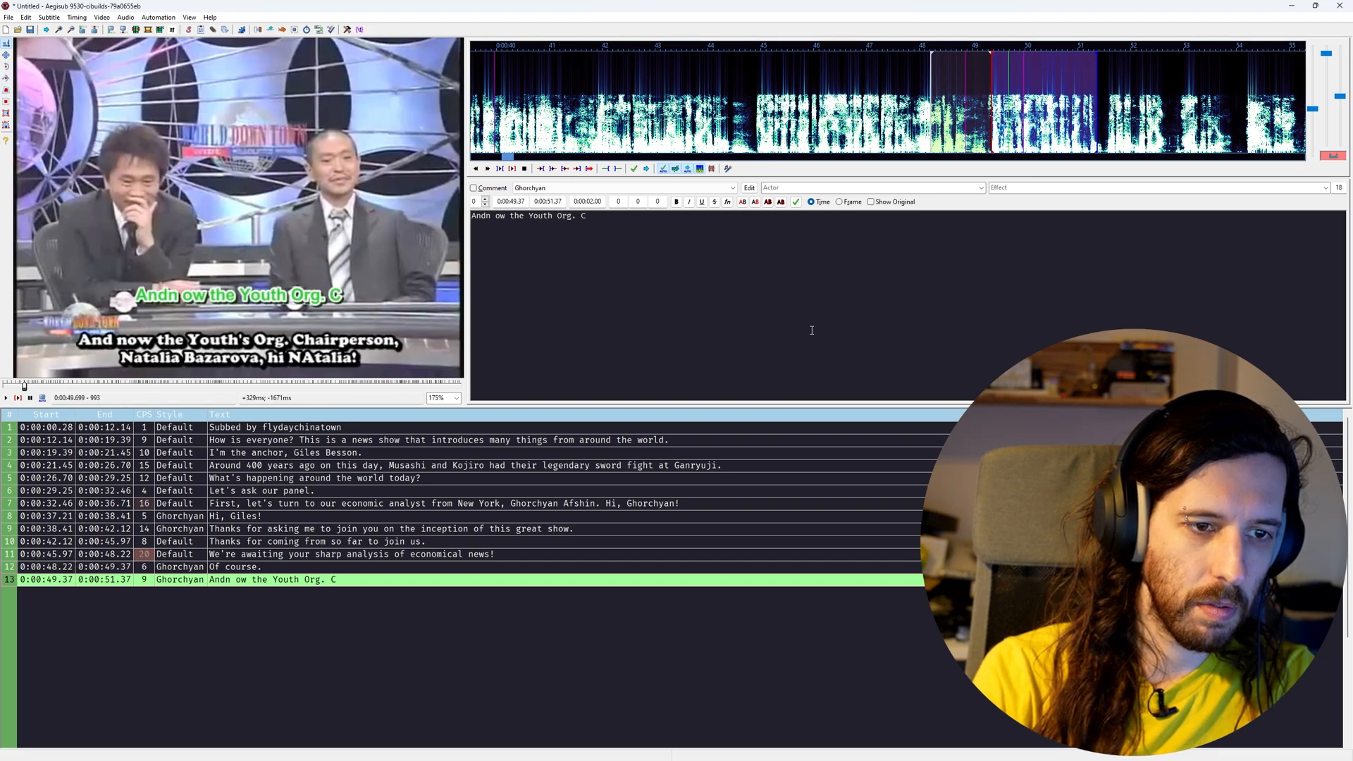
text(hairperson)
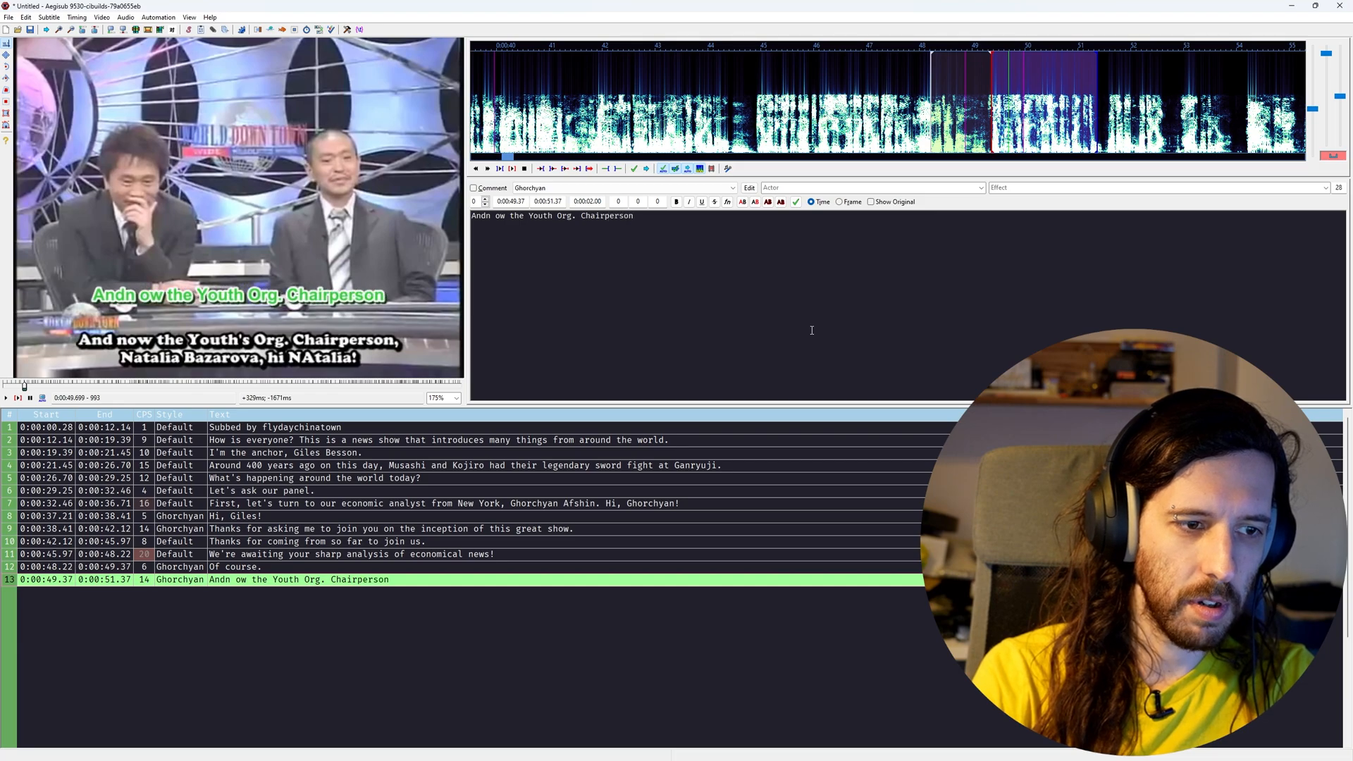
text(, Natalia Ba)
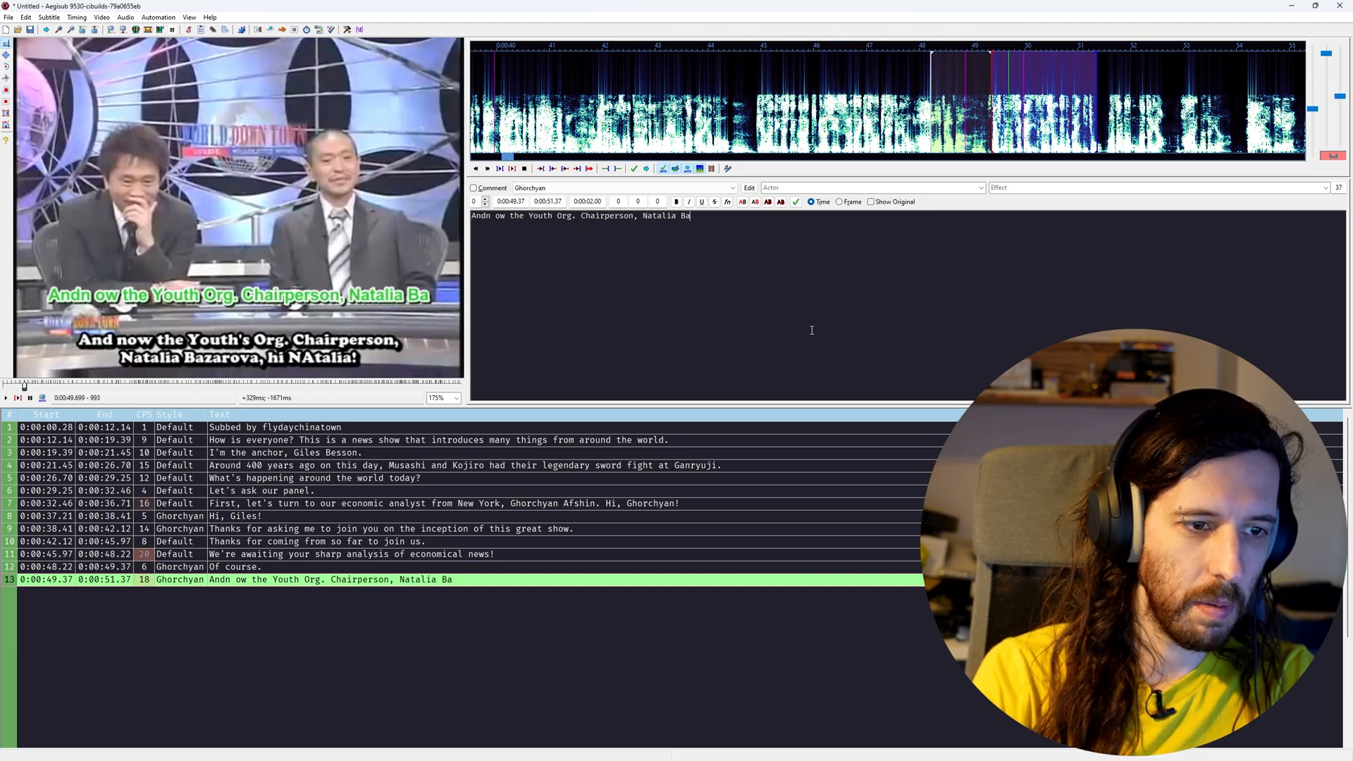
text(zarova, H)
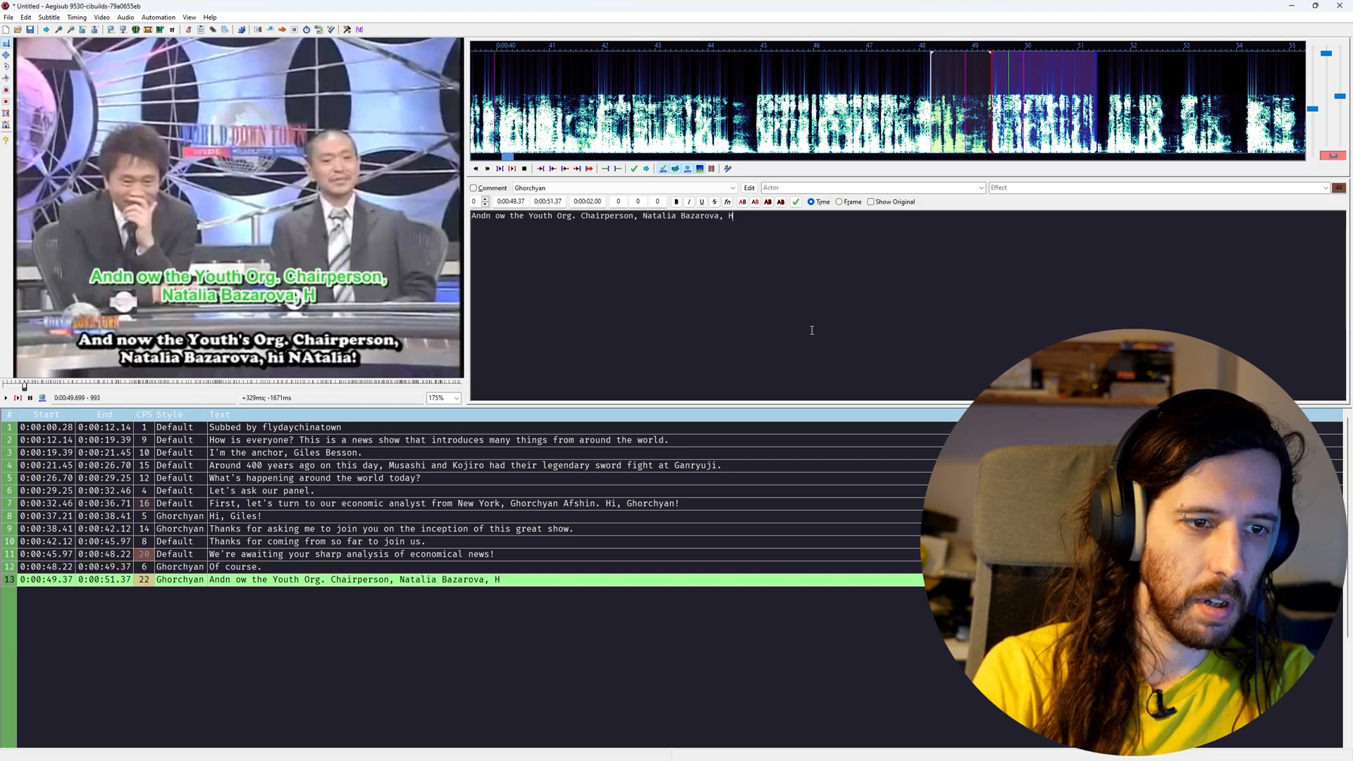
text(i Natalia!)
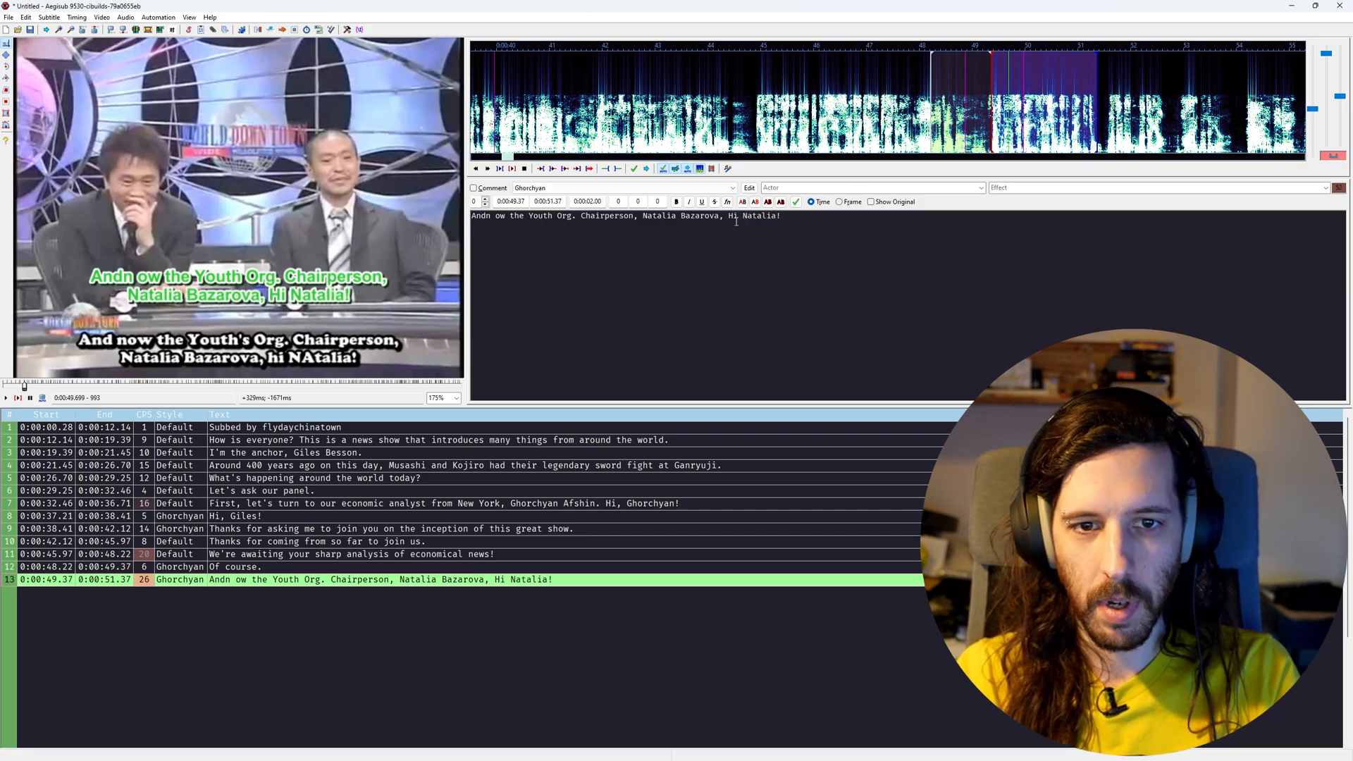
click(673, 188)
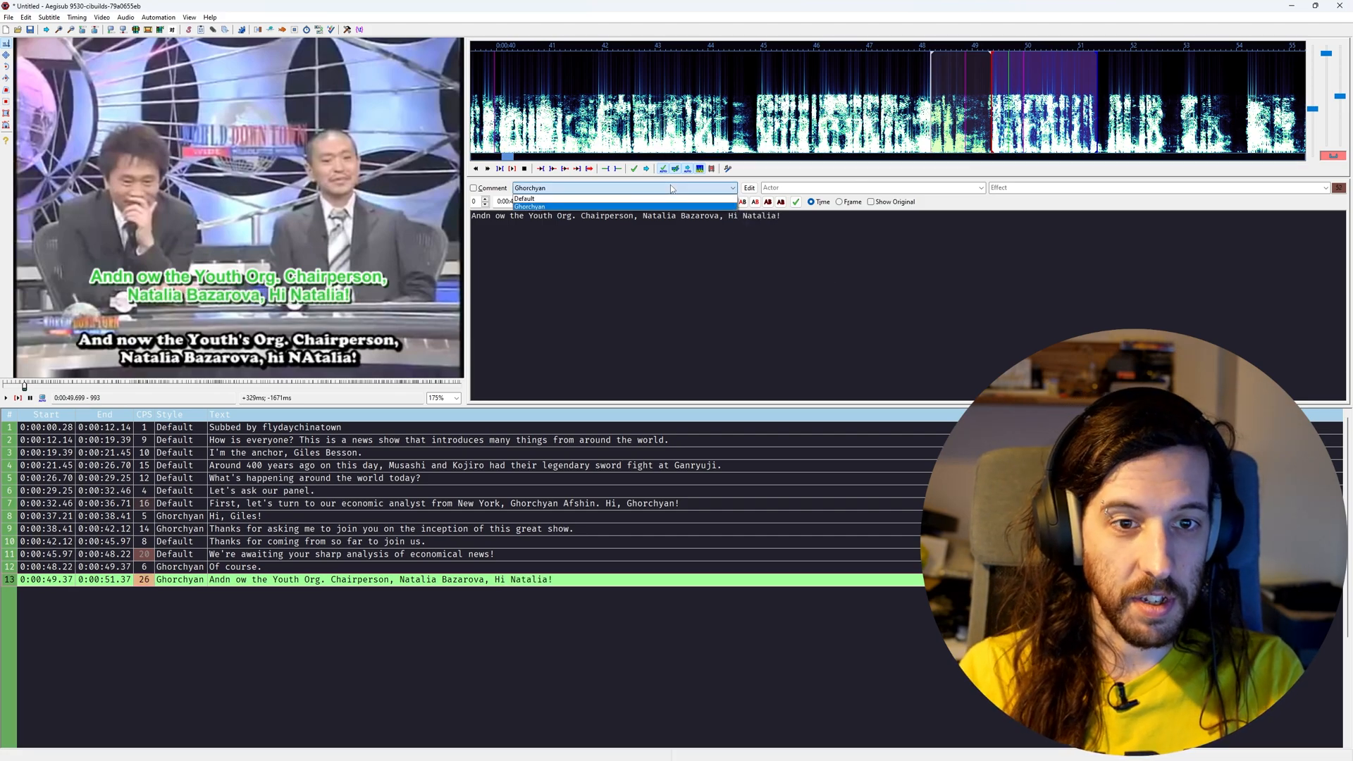
click(676, 198)
Set the thirteenth line's end time to 0:00:53.58, where the chairperson's yellow greeting subtitle begins
middle_click(974, 89)
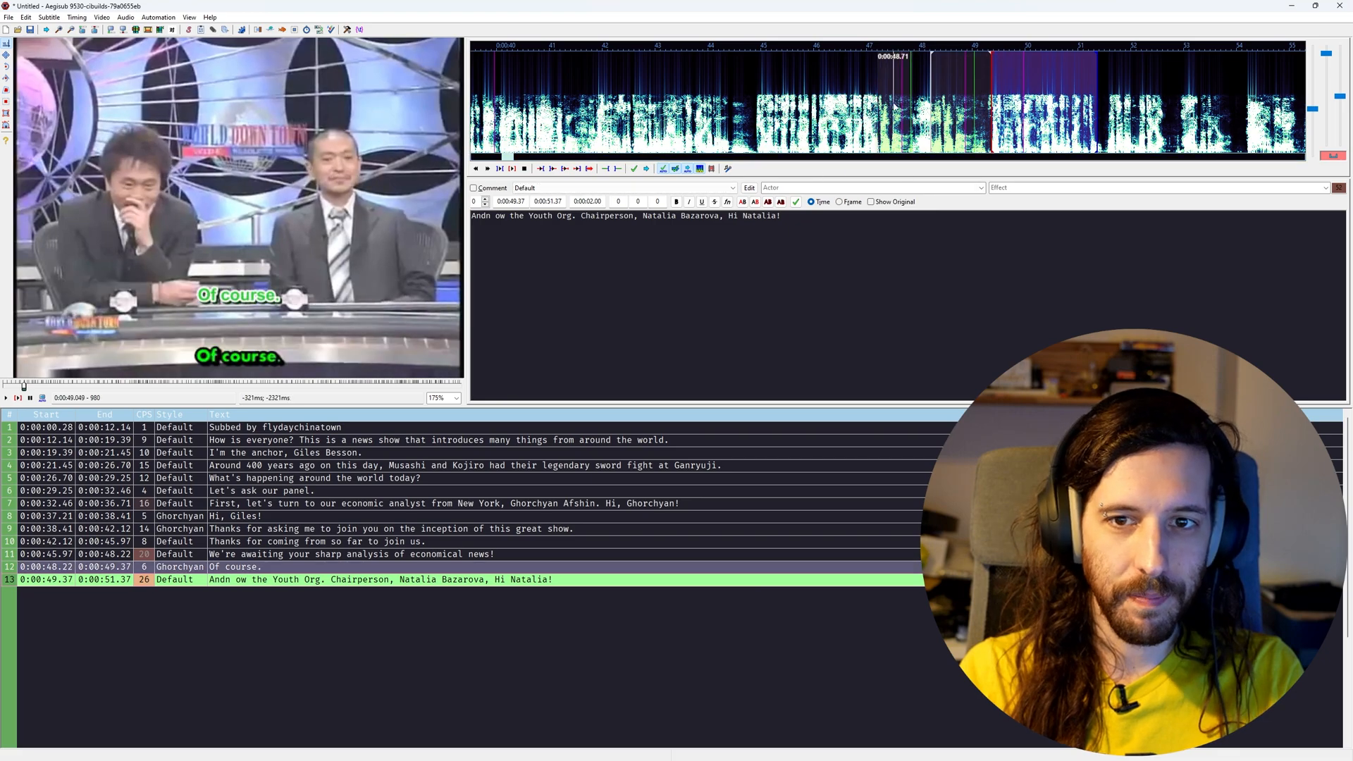
key(ctrl+p)
scroll(895, 90, down, 5)
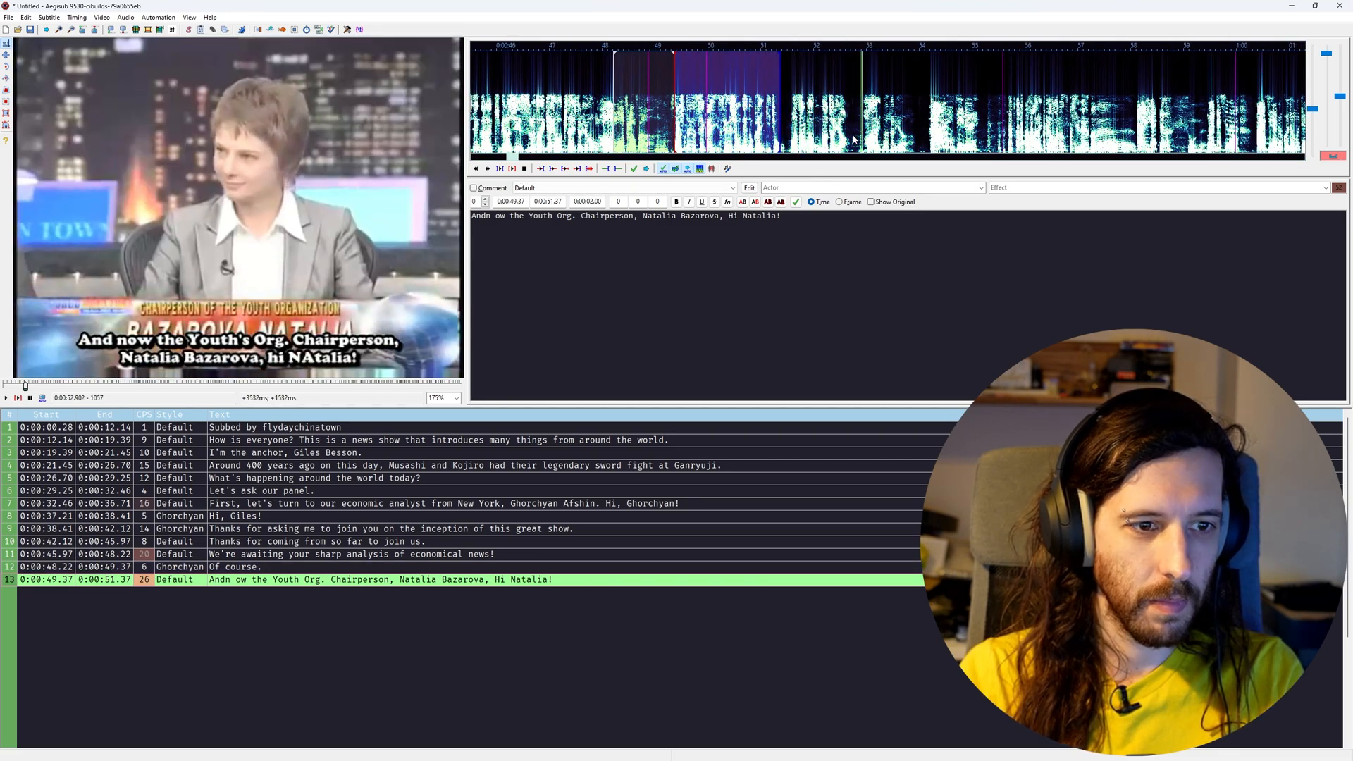
key(ctrl+p)
key(Left)
key(Left)
key(Left)
key(Left)
key(Left)
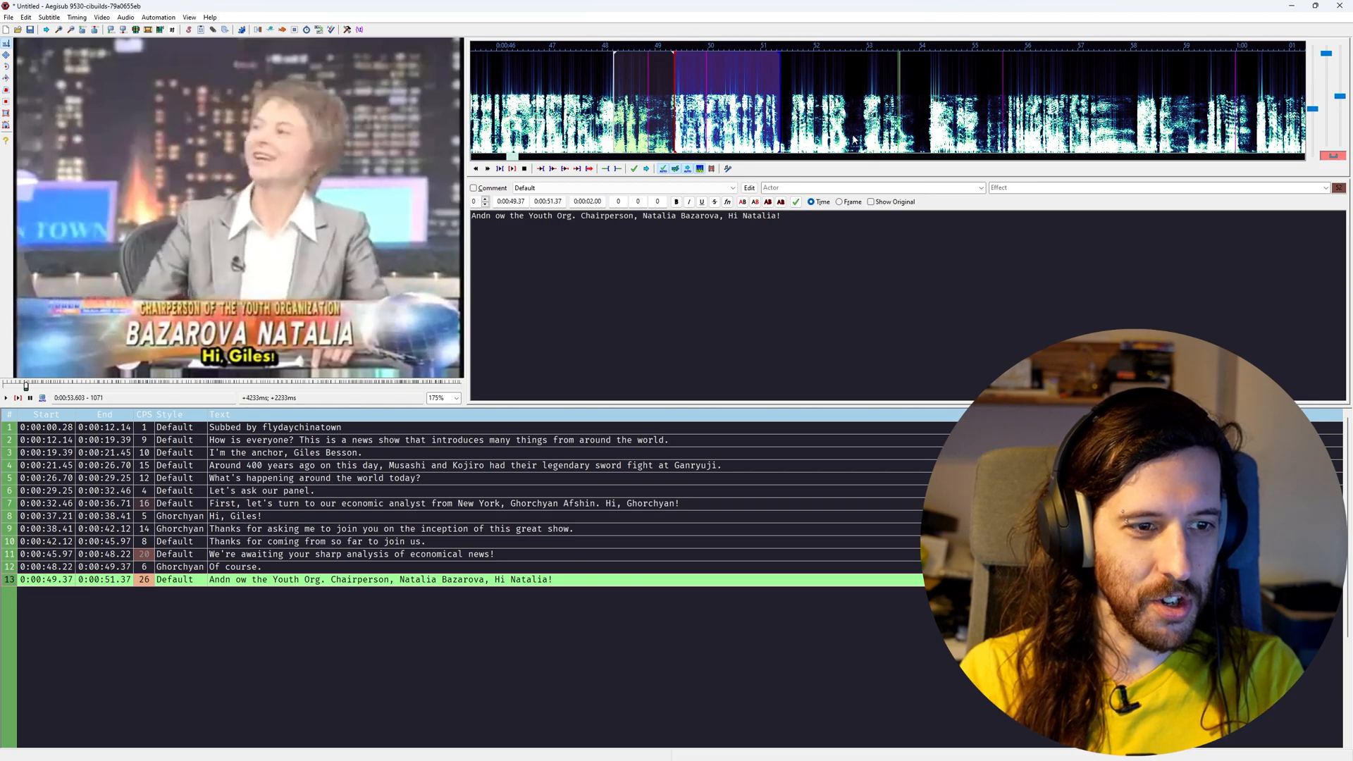
key(ctrl+4)
key(Right)
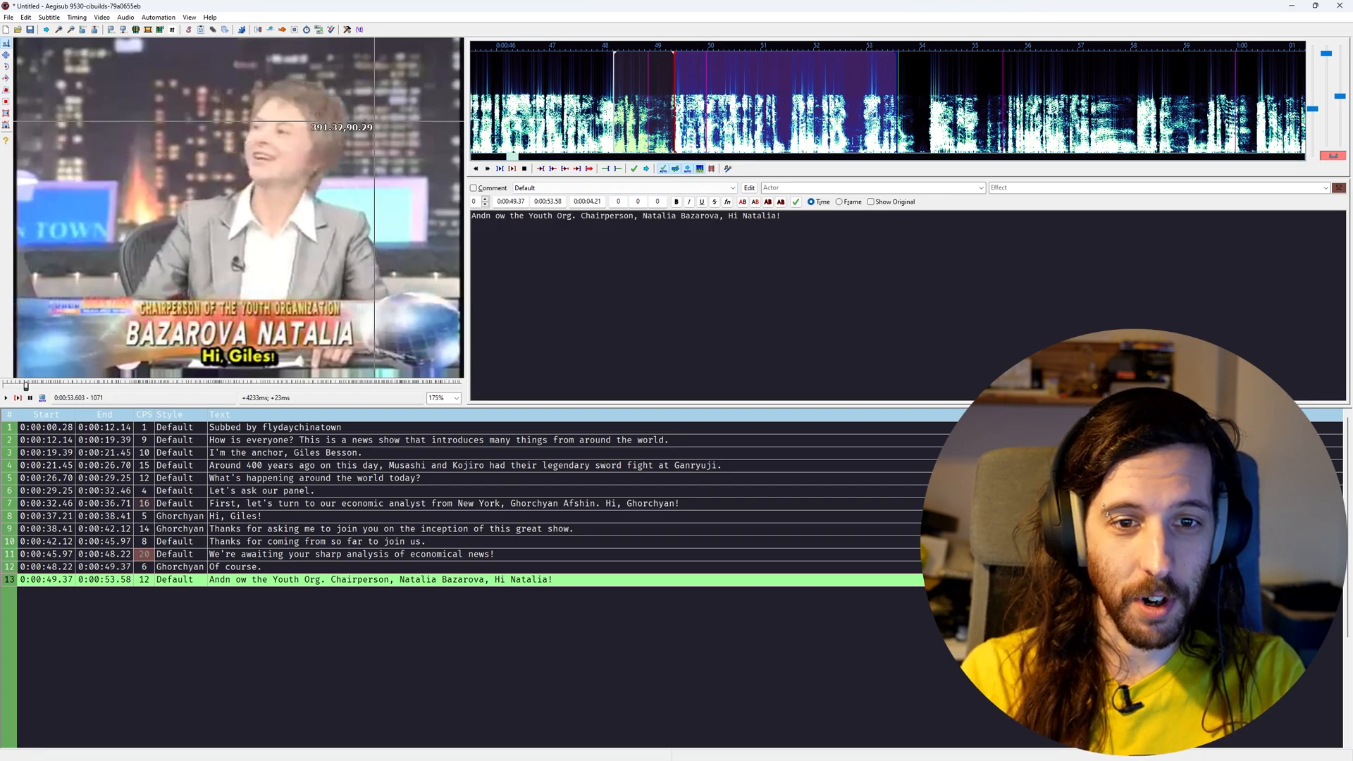
Copy the Endo style from the 01 - New GnT Standard storage into the current script
click(48, 16)
click(70, 29)
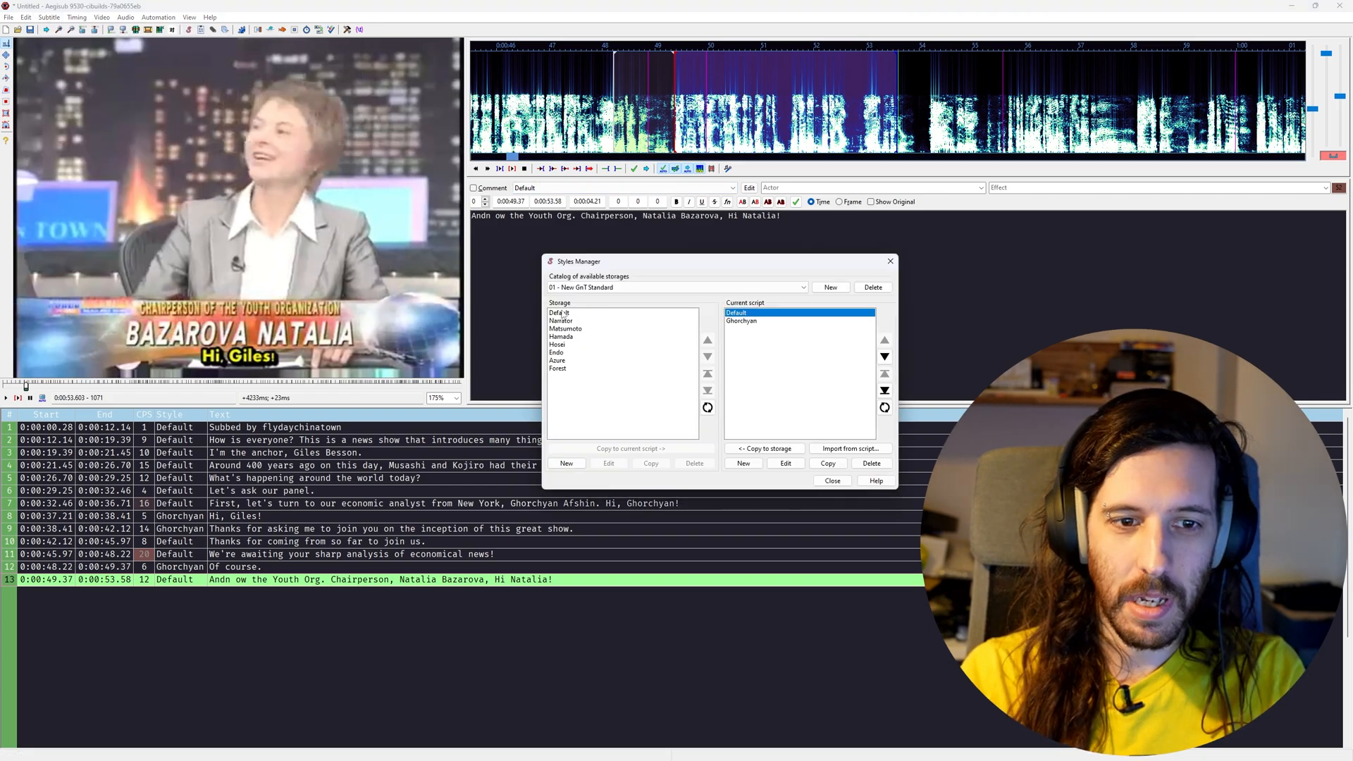
click(575, 353)
click(630, 449)
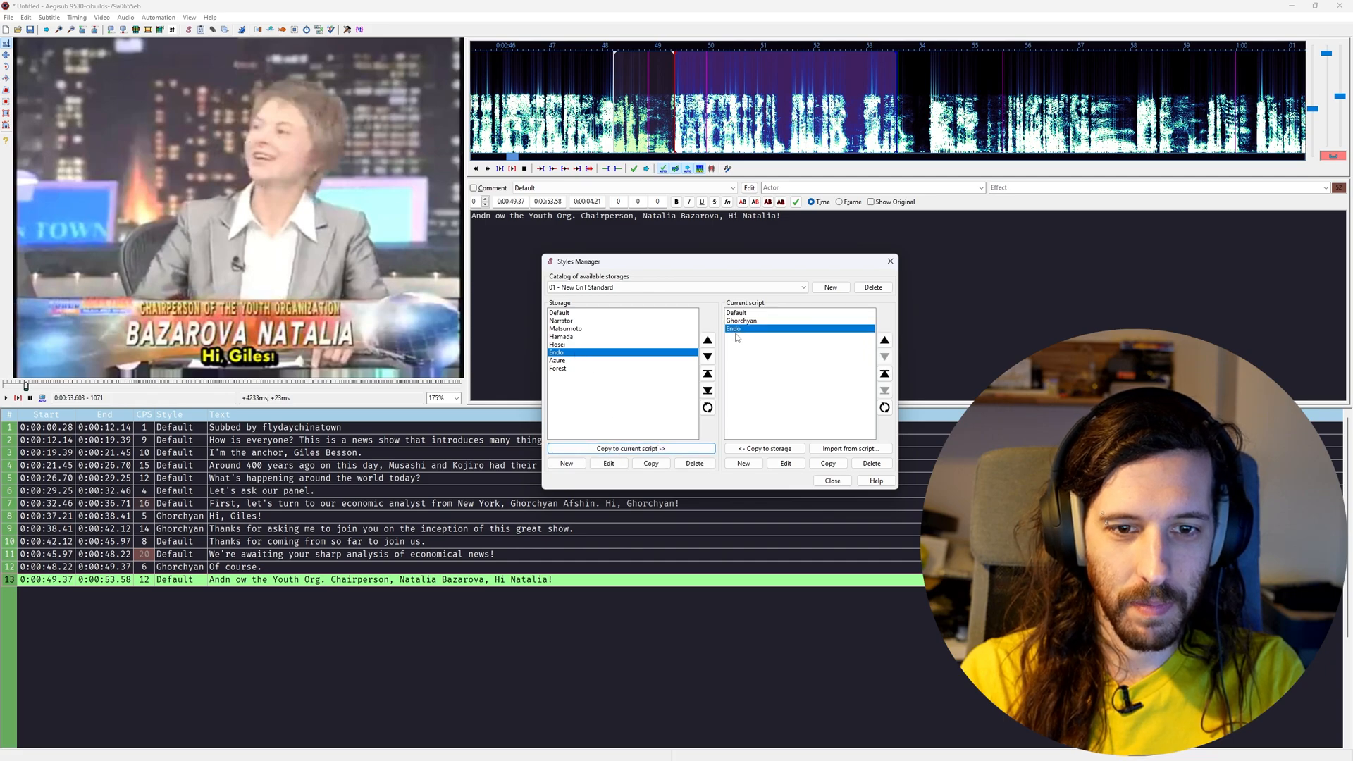
Set the script's Endo style to font size 20, vertical margin 80, outline 2, shadow 2 and horizontal scale 100
click(788, 464)
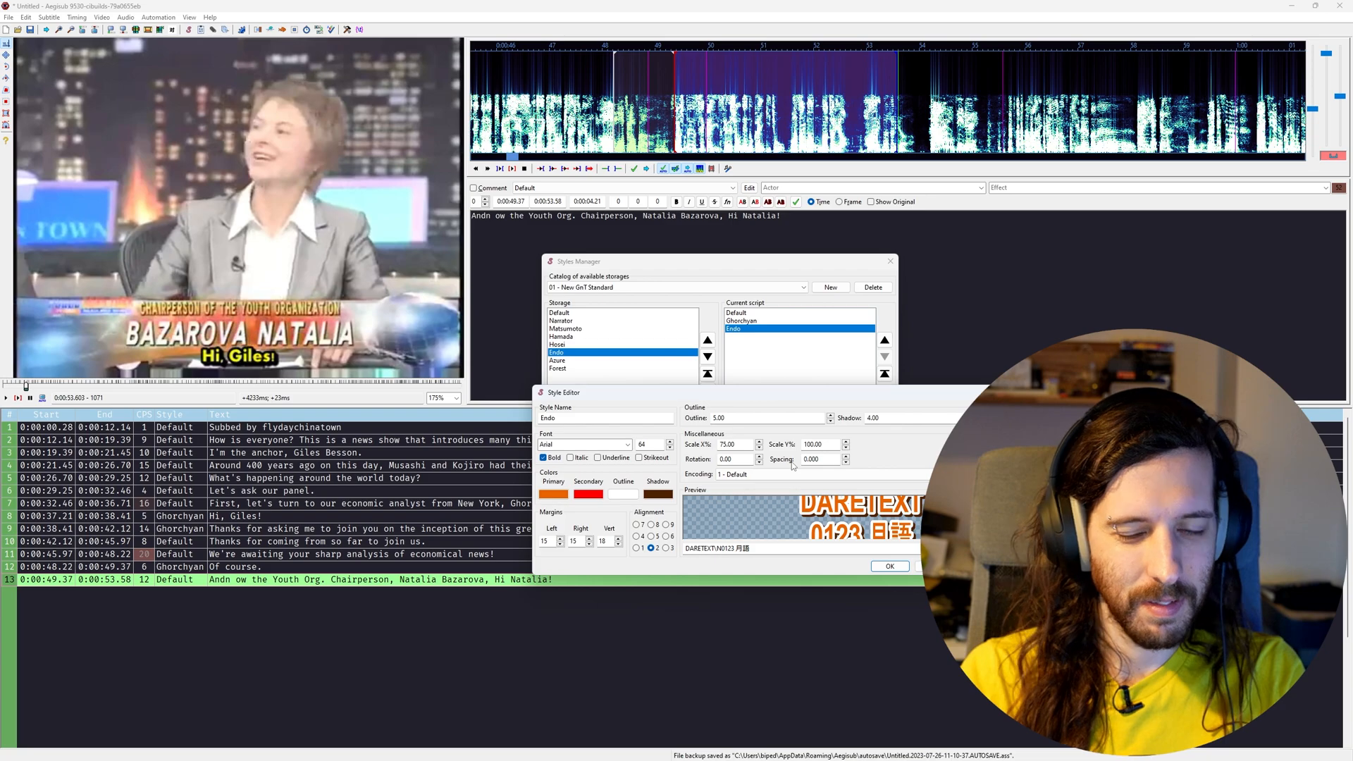
click(935, 567)
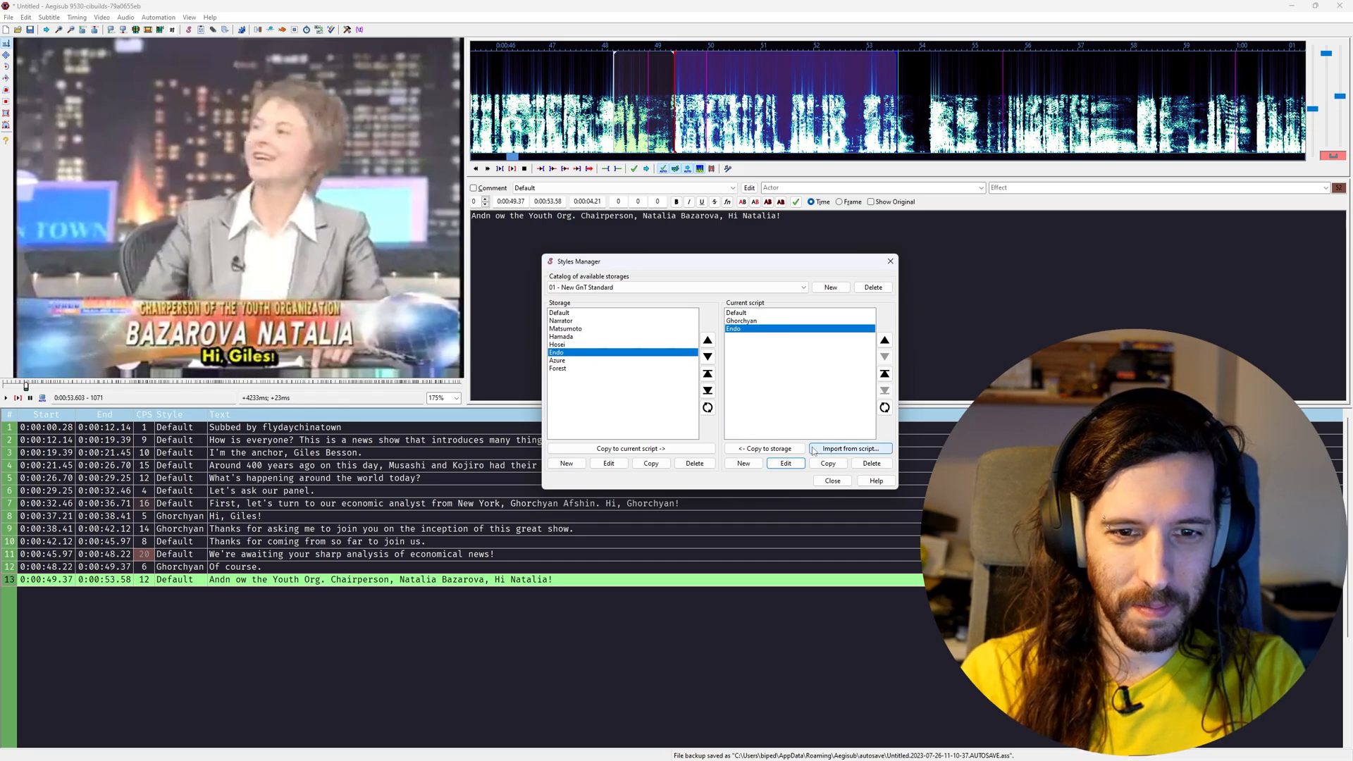
click(785, 464)
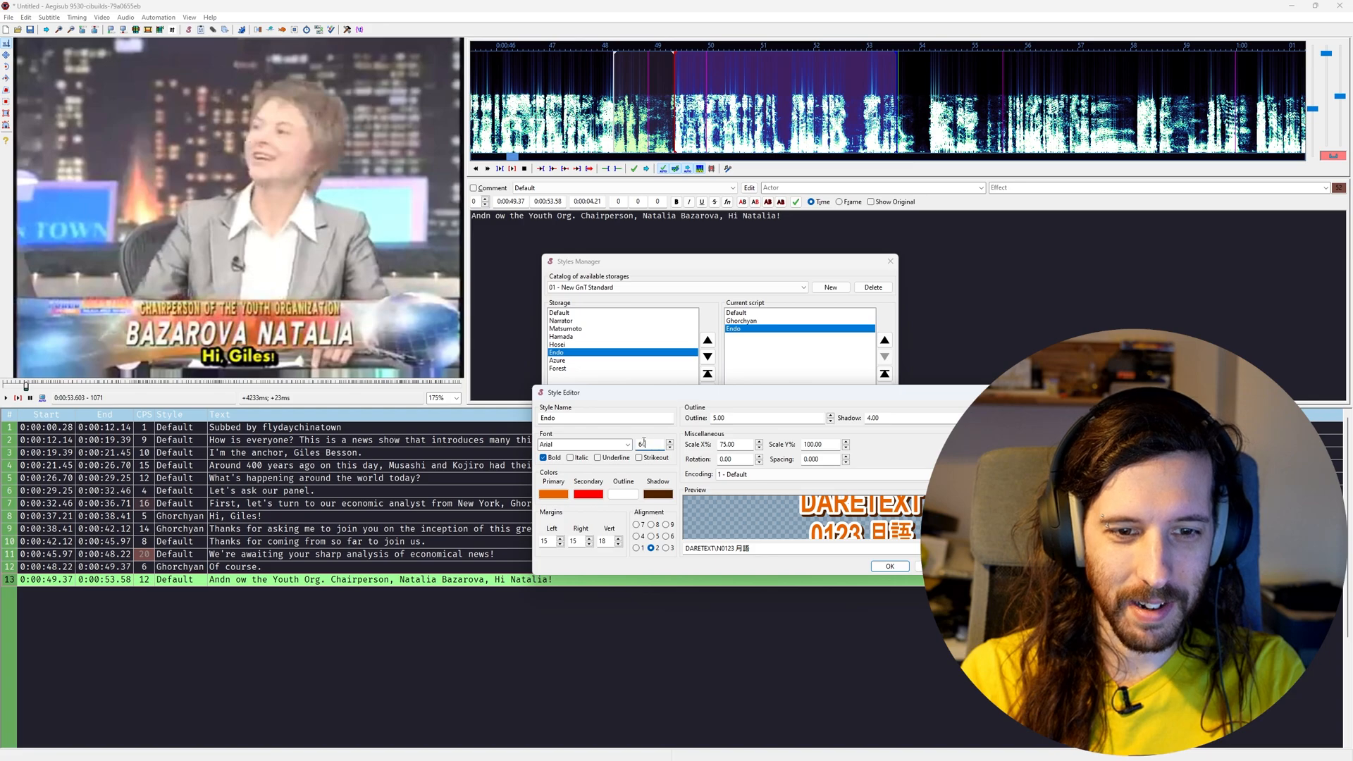
double_click(607, 541)
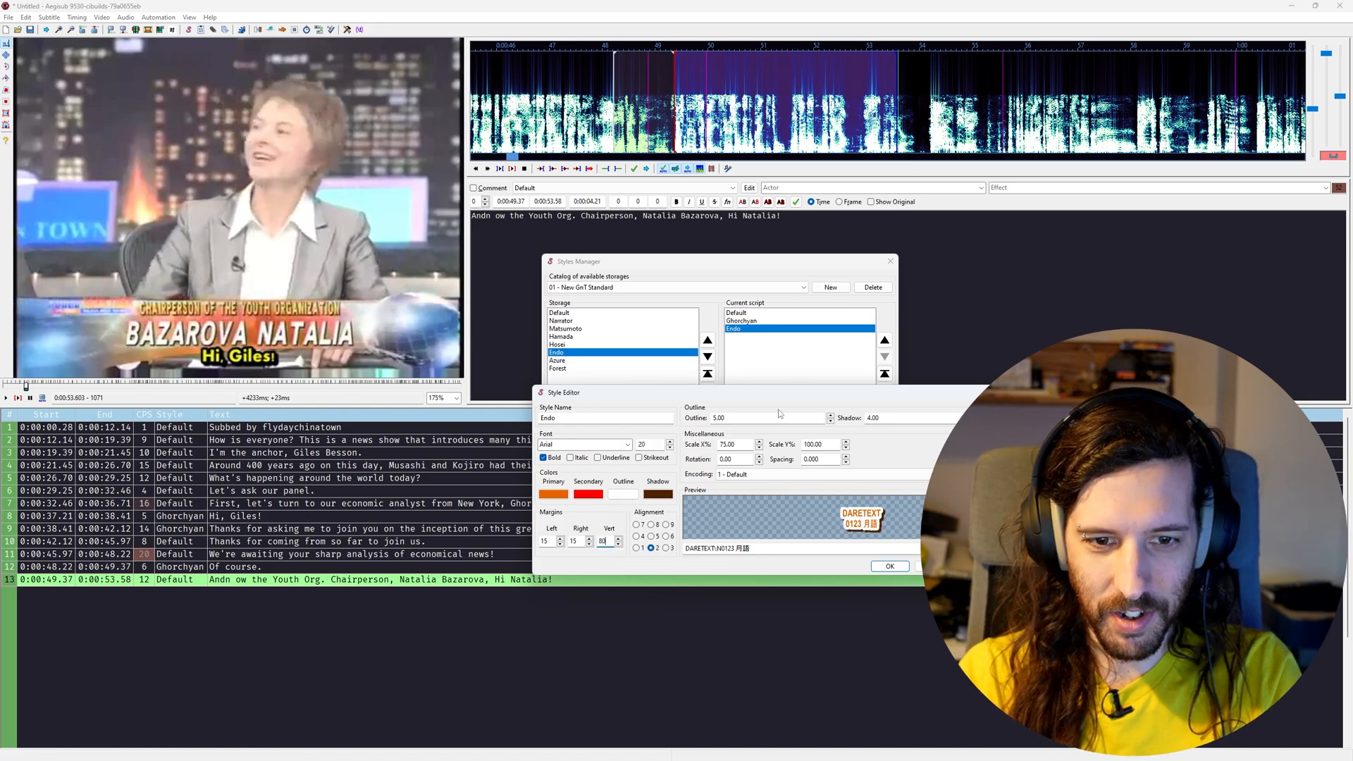
click(747, 420)
double_click(892, 420)
text(2)
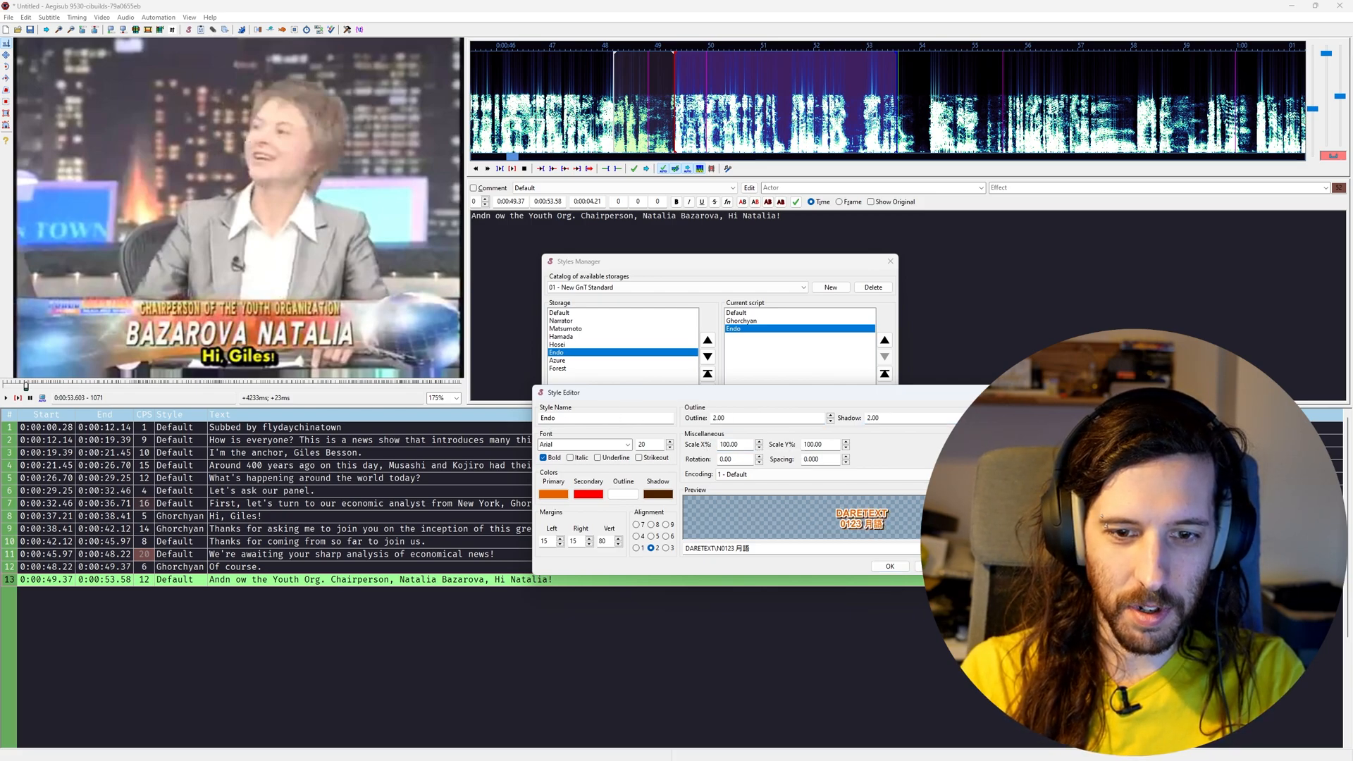
click(889, 566)
click(829, 482)
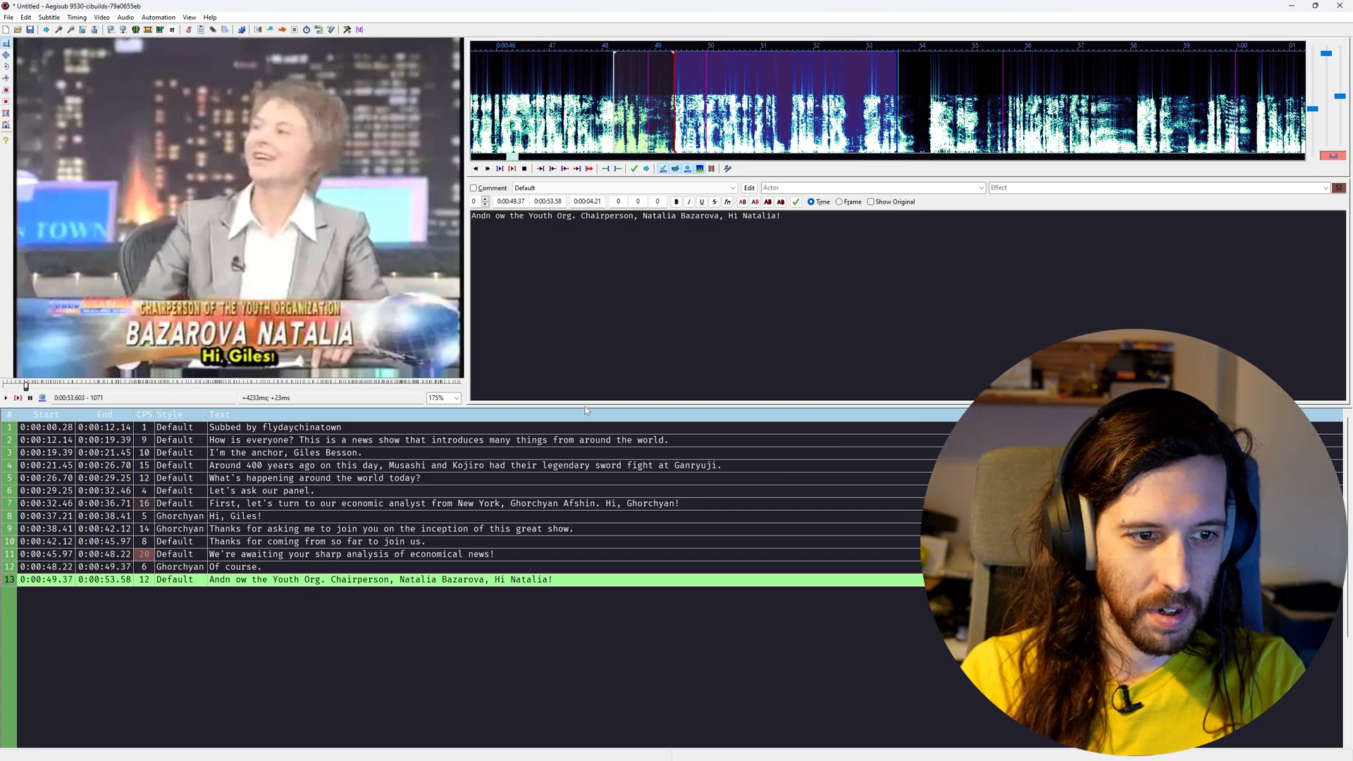
Keep the thirteenth line on Default and open the script's Endo style with its name ready for editing
click(650, 188)
click(564, 198)
click(42, 20)
click(70, 28)
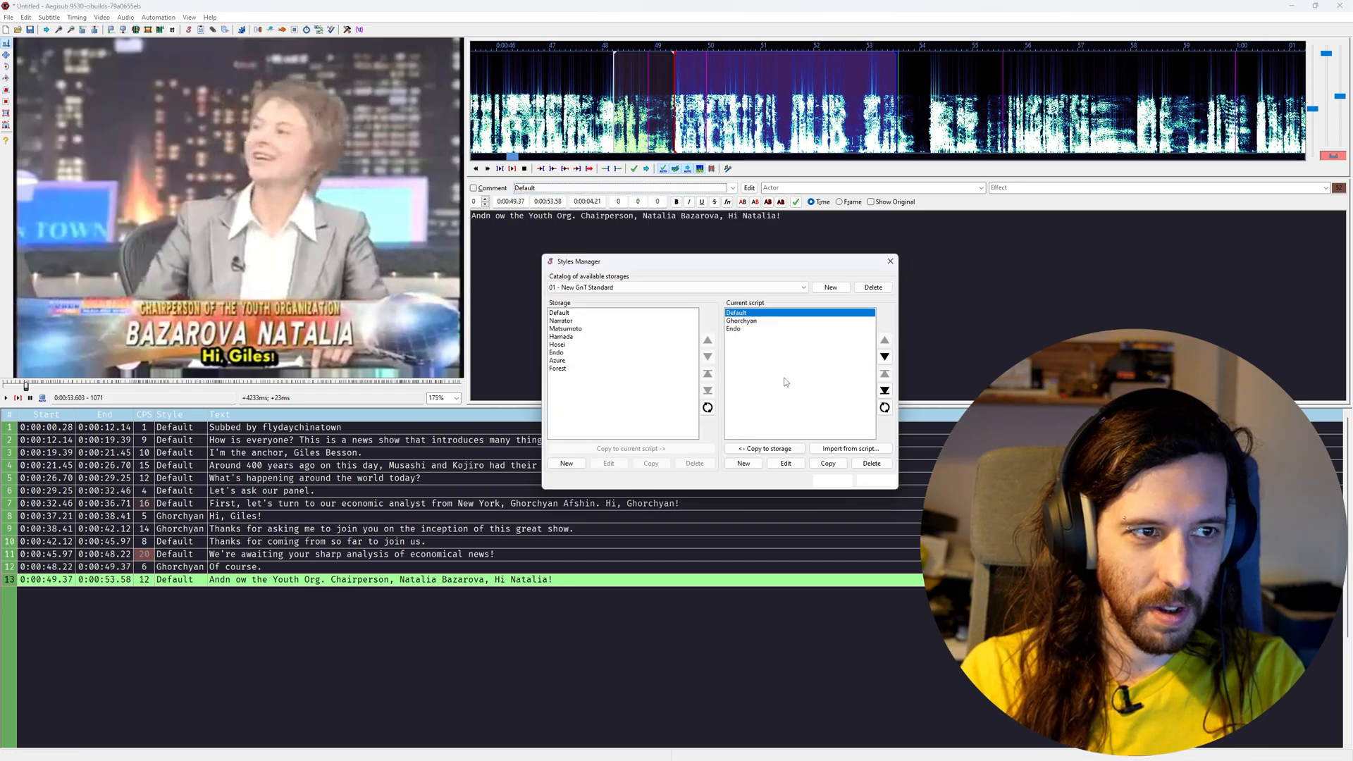
click(759, 321)
click(759, 328)
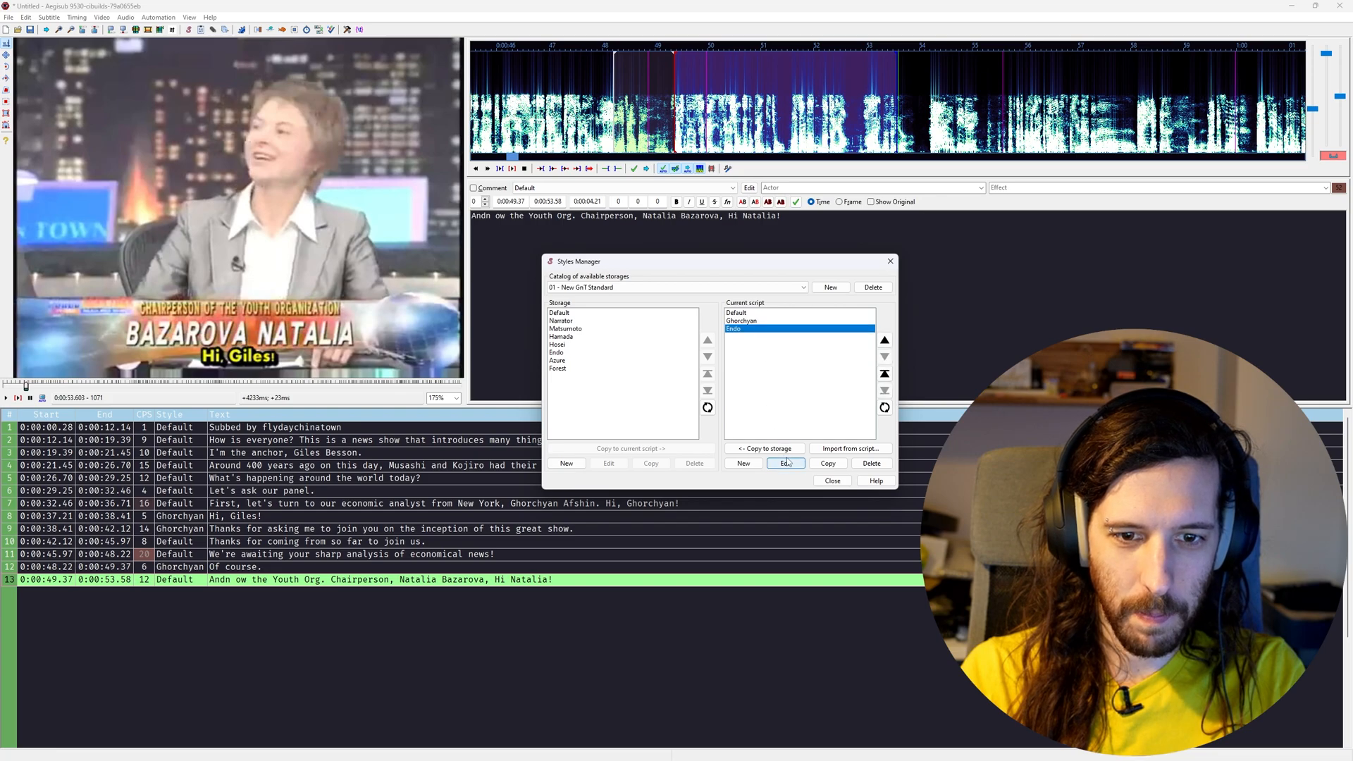
click(787, 463)
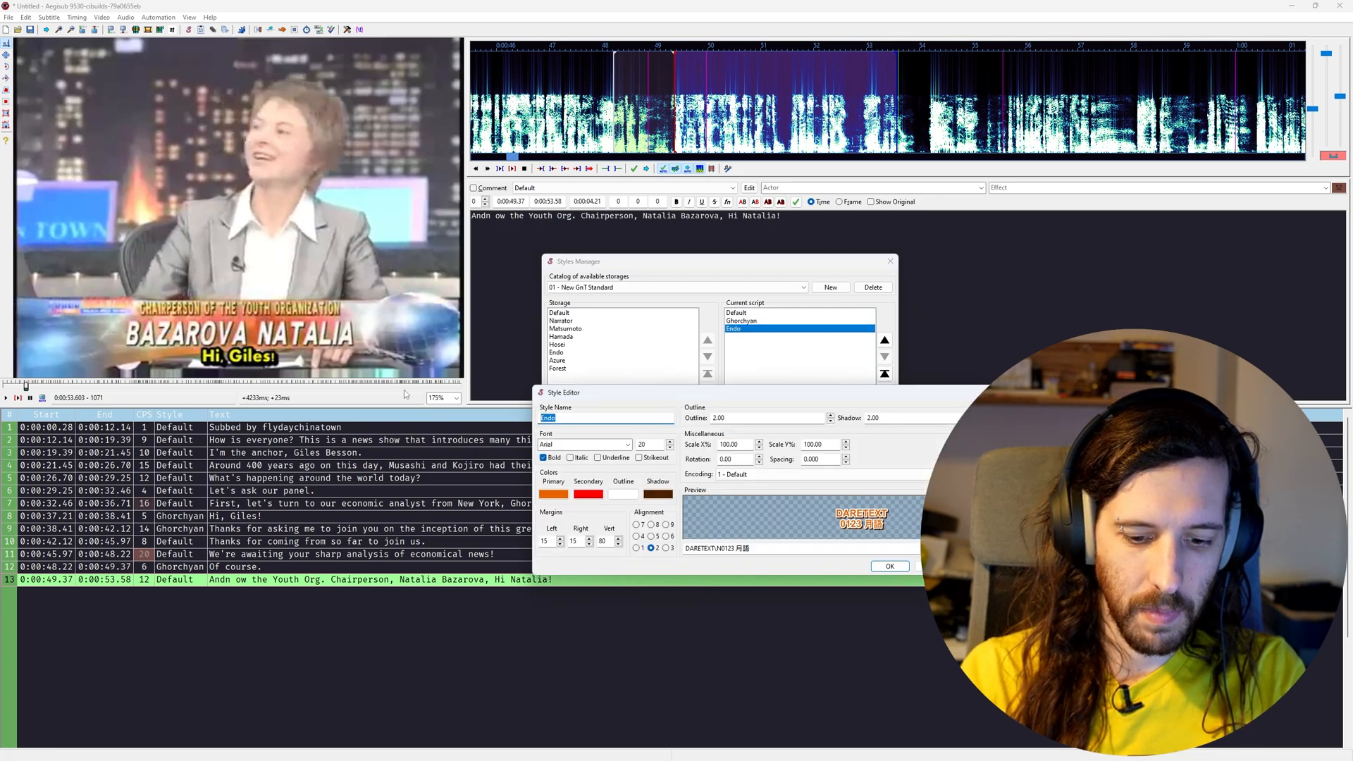
click(889, 567)
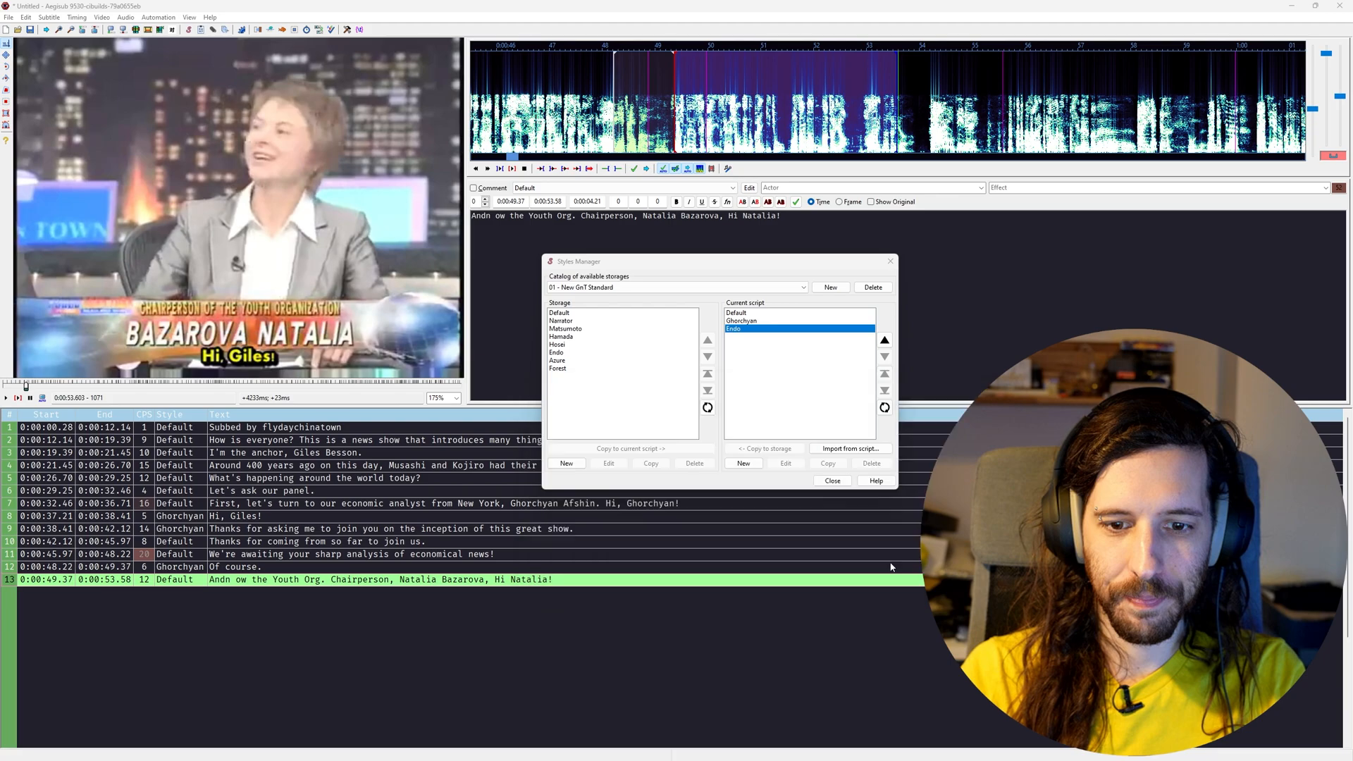
click(832, 482)
Add a fourteenth line after the thirteenth with the text "Hi, Giles!" and assign it the Natalia style
middle_click(818, 99)
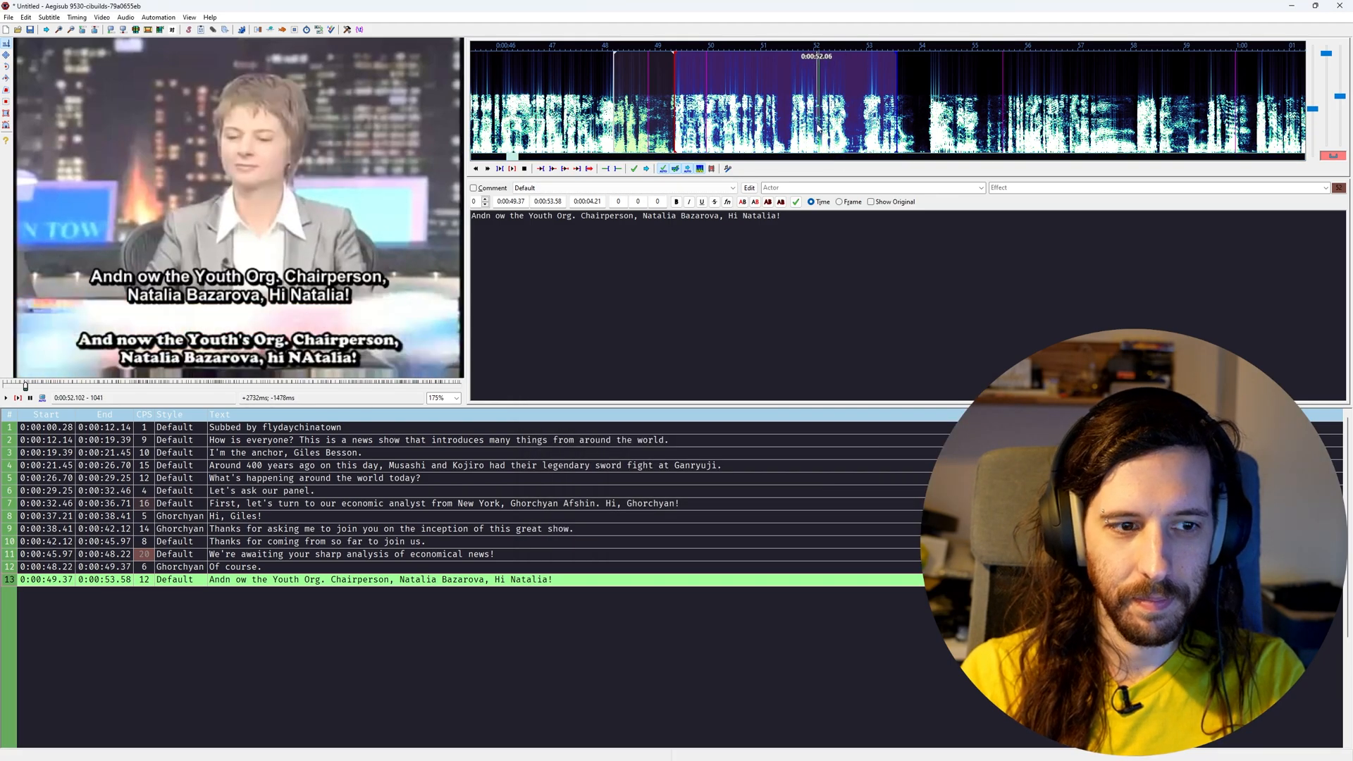
scroll(818, 129, down, 2)
key(ctrl+p)
scroll(819, 129, down, 1)
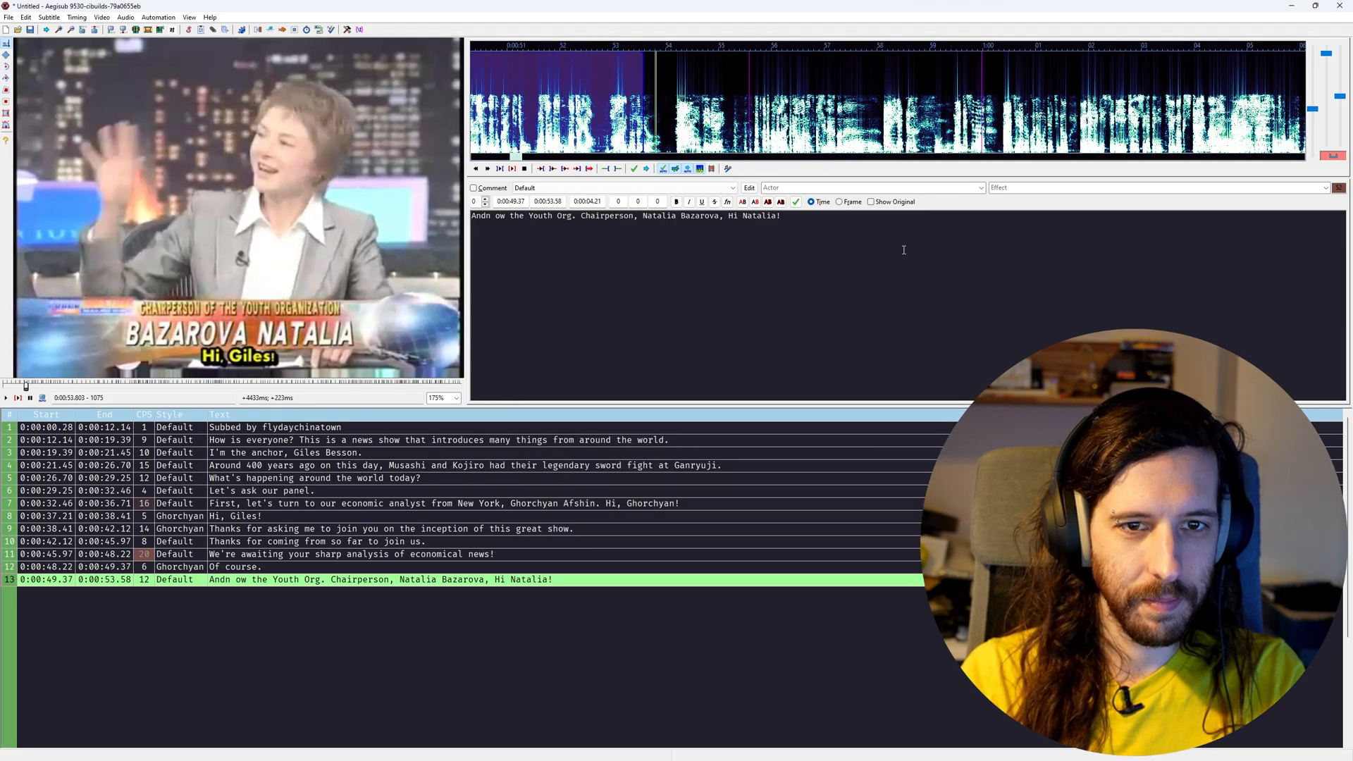
middle_click(653, 127)
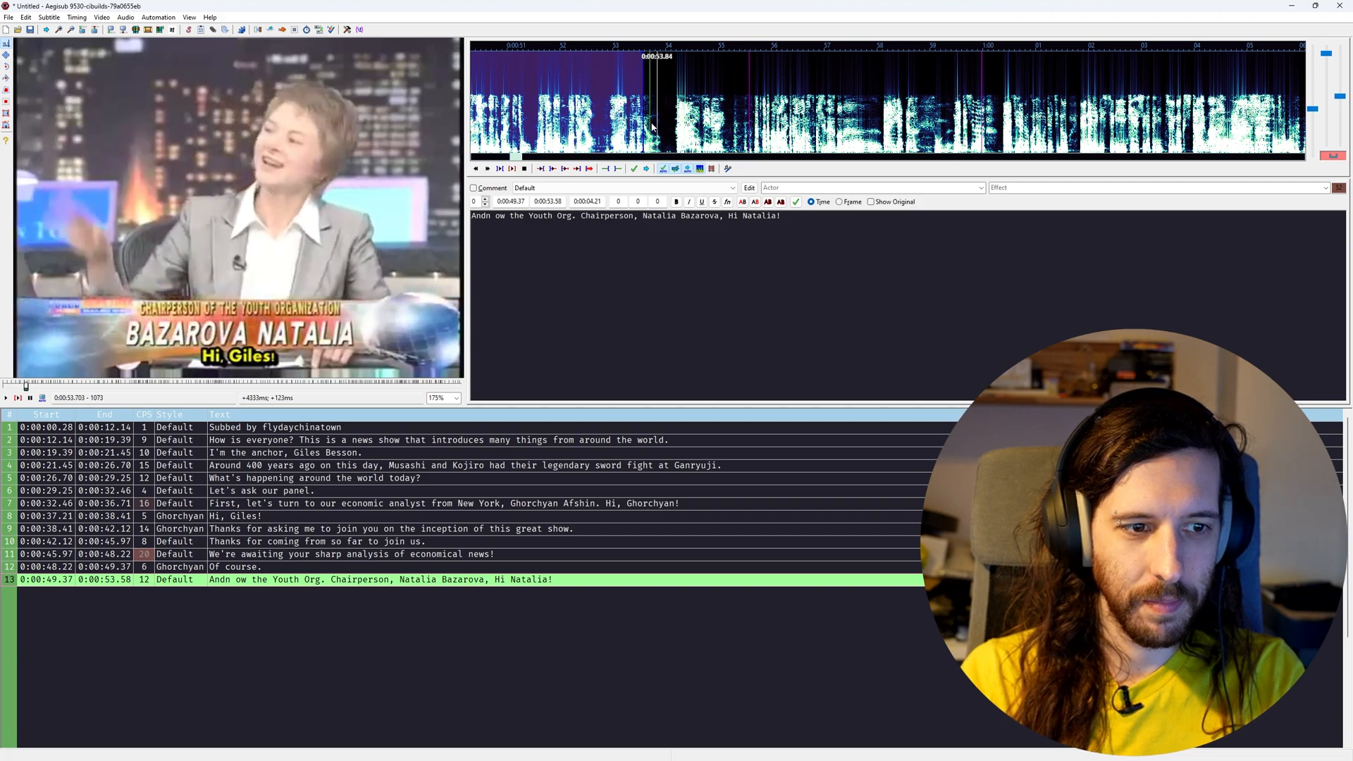
key(Return)
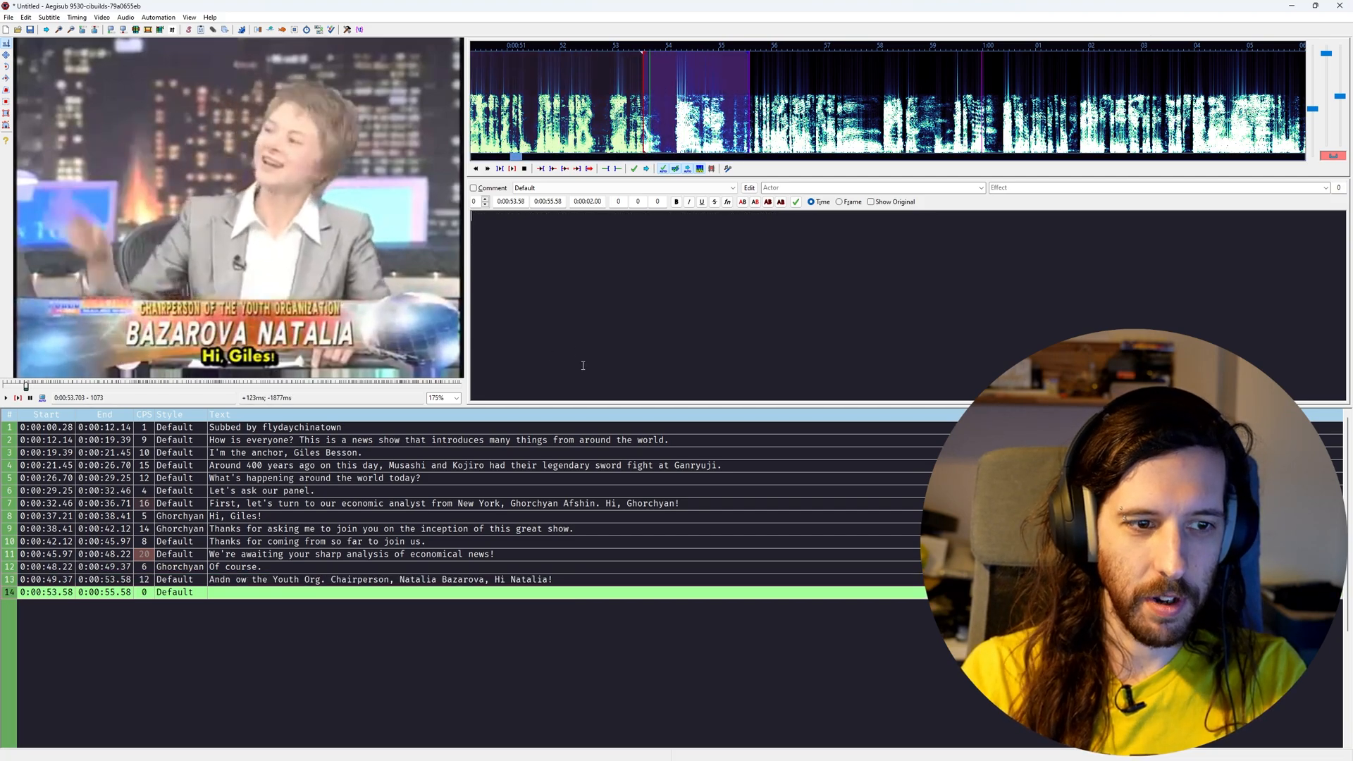
text(Hi, Giles!)
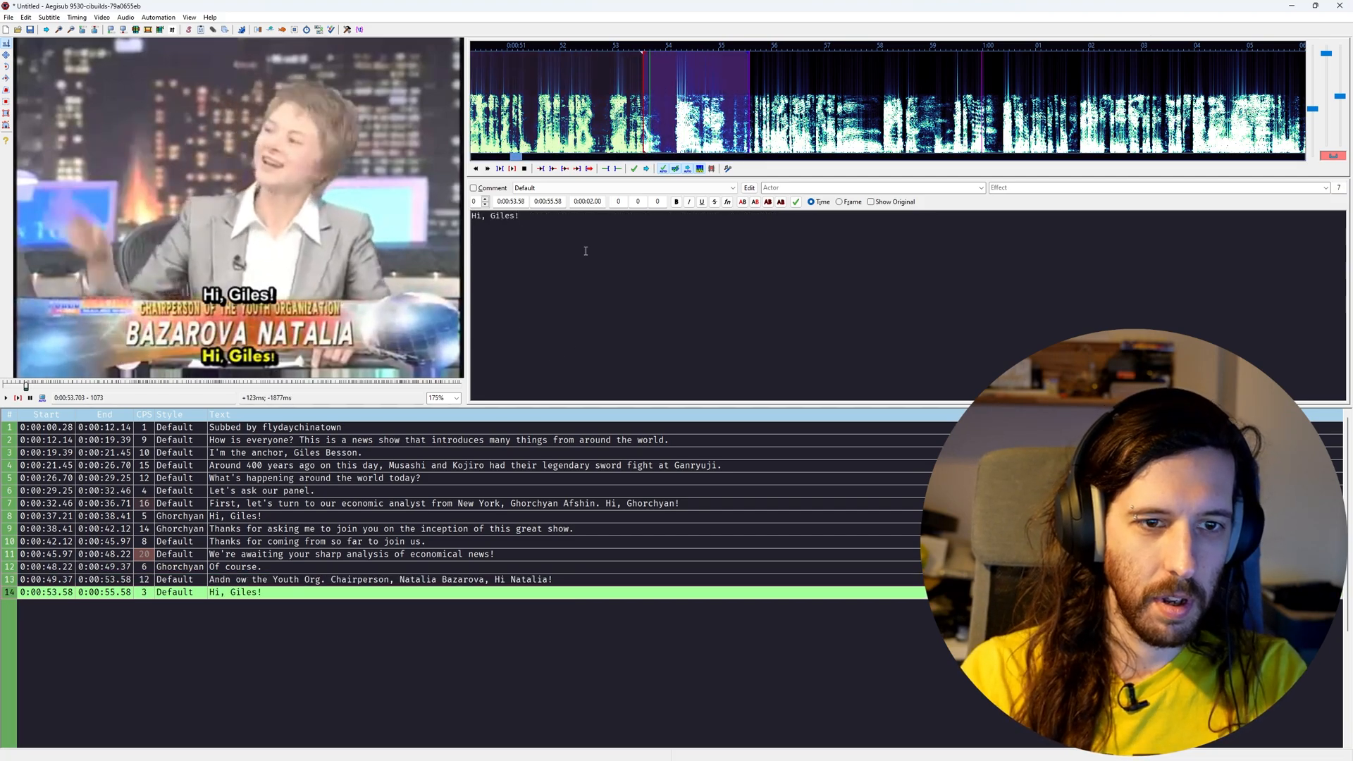
click(620, 188)
click(557, 211)
Set the fourteenth line's end time to 0:00:55.68, on the last frame showing the burned-in yellow greeting
middle_click(628, 111)
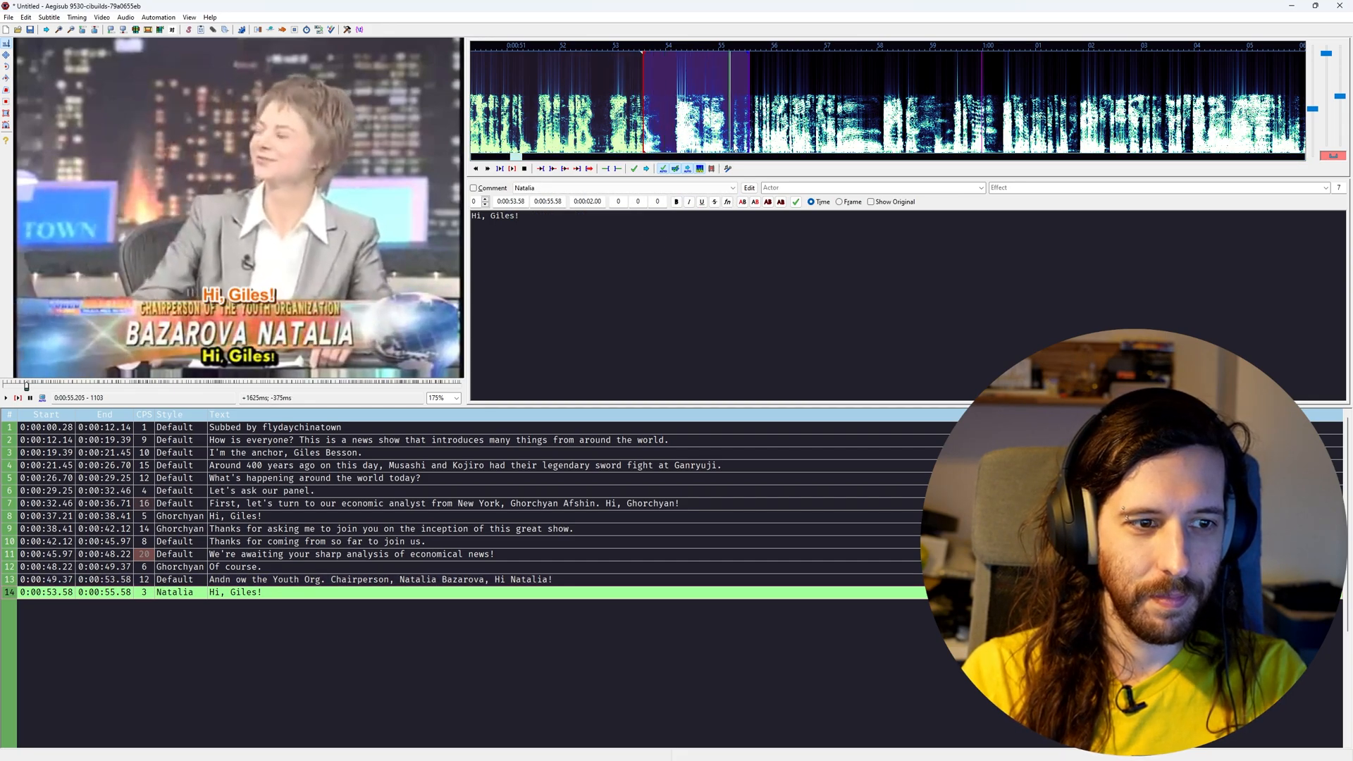
middle_click(694, 146)
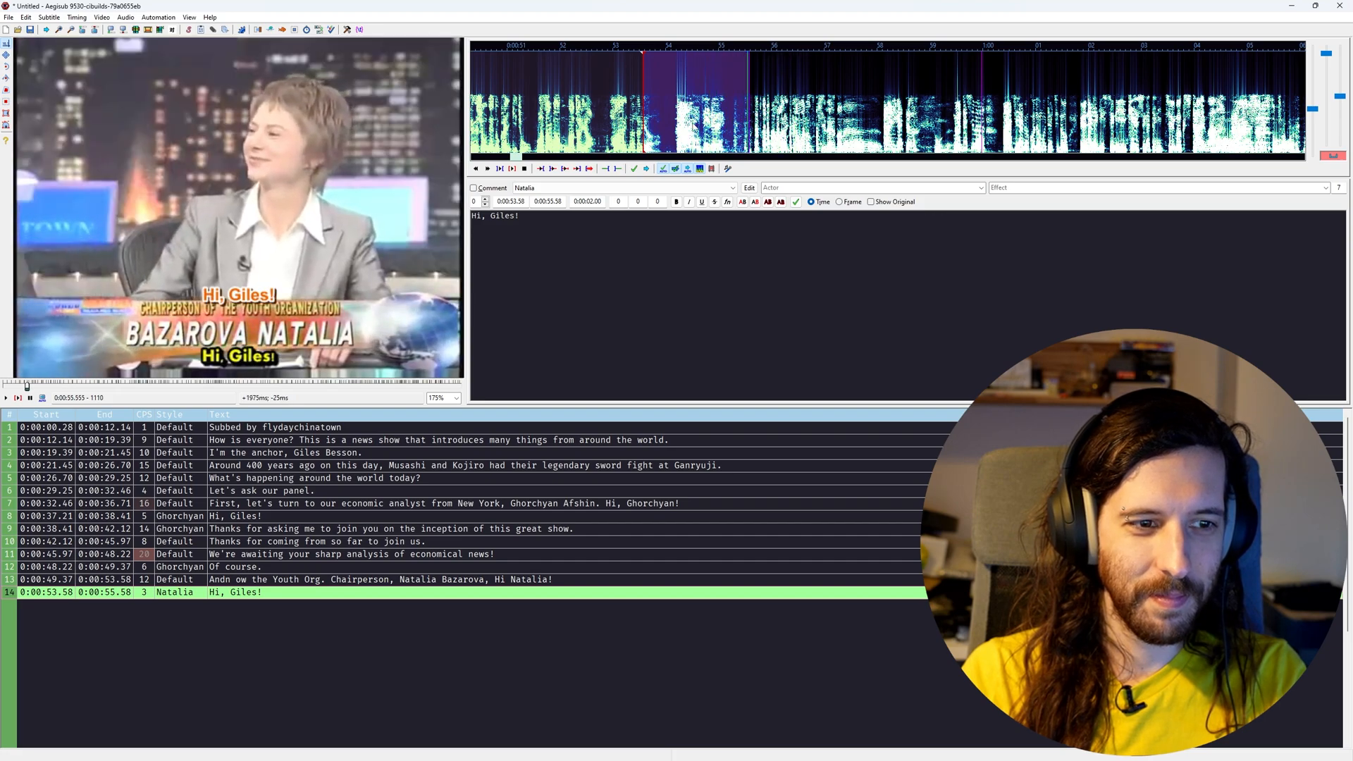
key(Right)
key(Right)
key(Right)
key(Right)
key(Left)
key(Left)
key(ctrl+4)
key(ctrl+p)
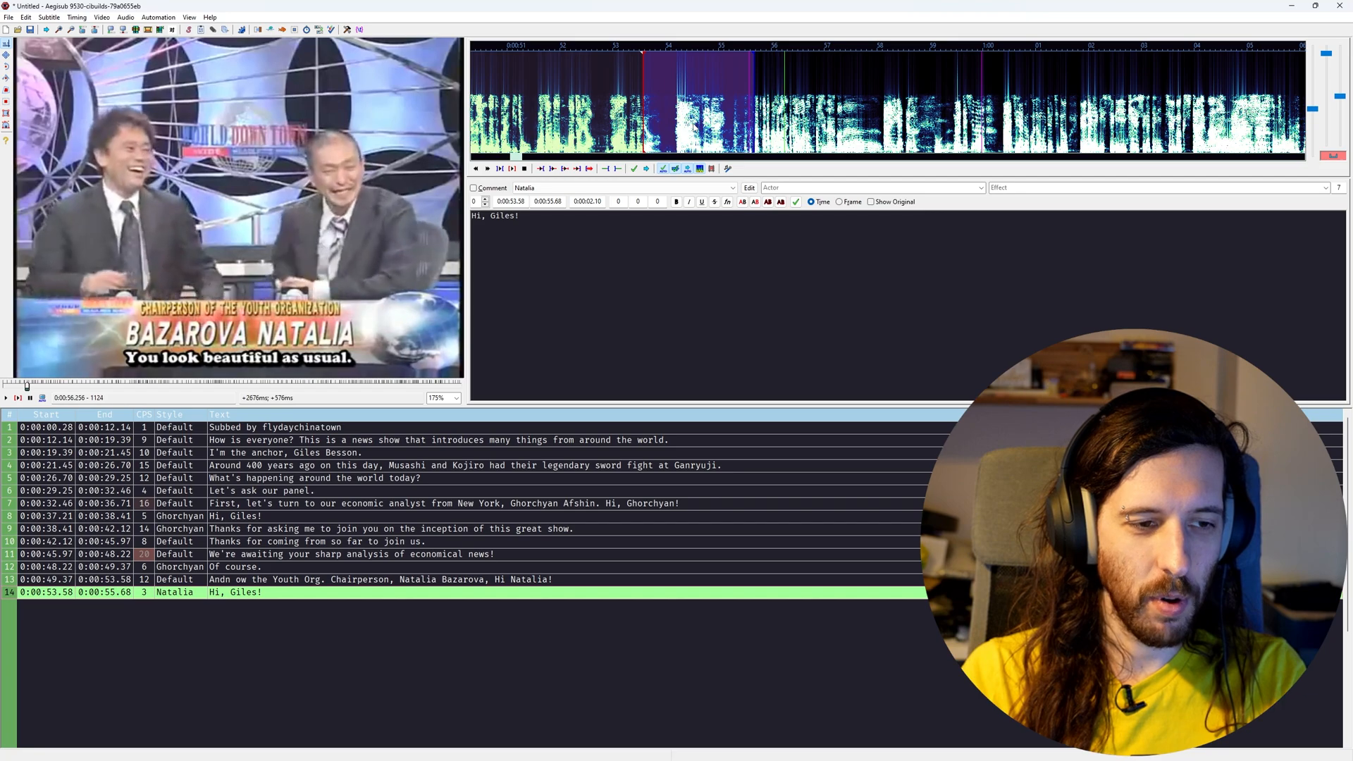
Add a fifteenth line in the Default style with the text "You look beautiful, as usual.", including the comma after "beautiful"
key(Right)
key(Left)
key(Left)
key(Left)
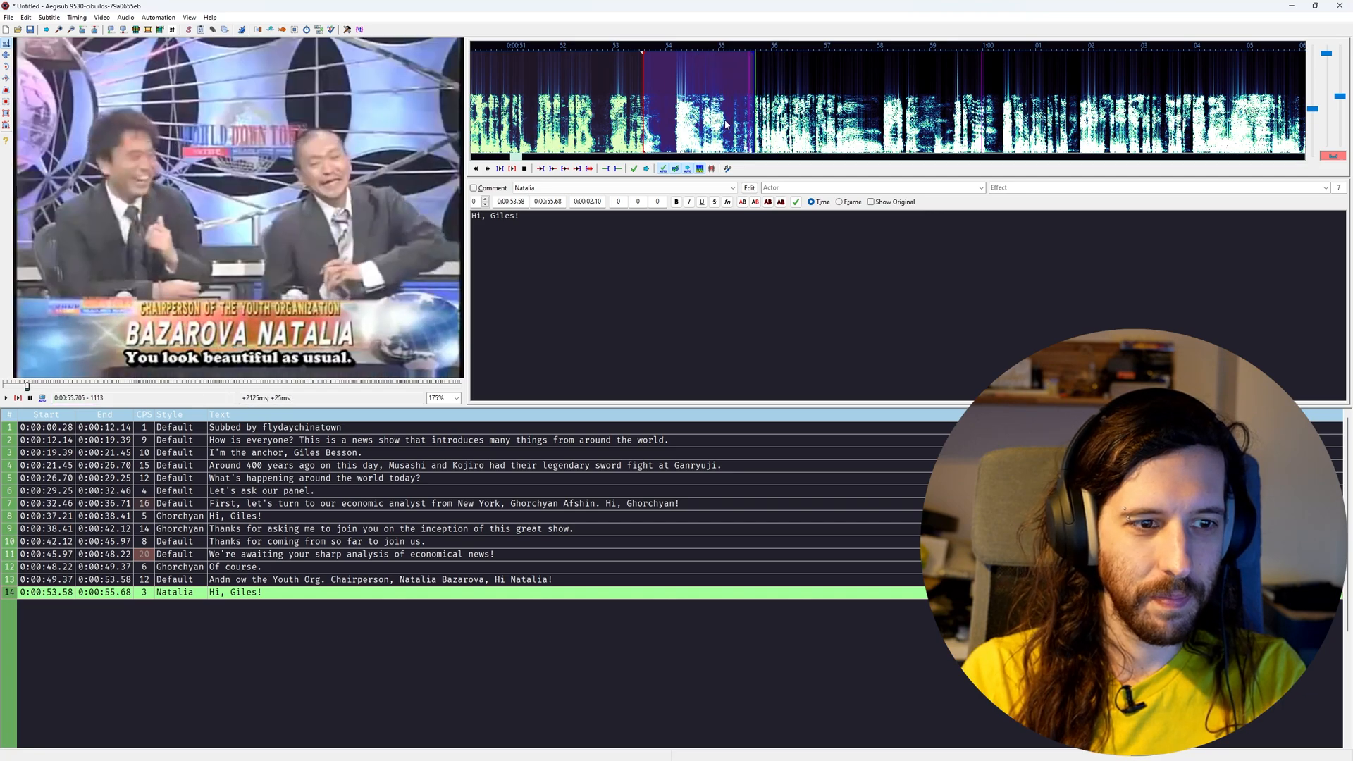
key(Return)
click(666, 188)
click(667, 198)
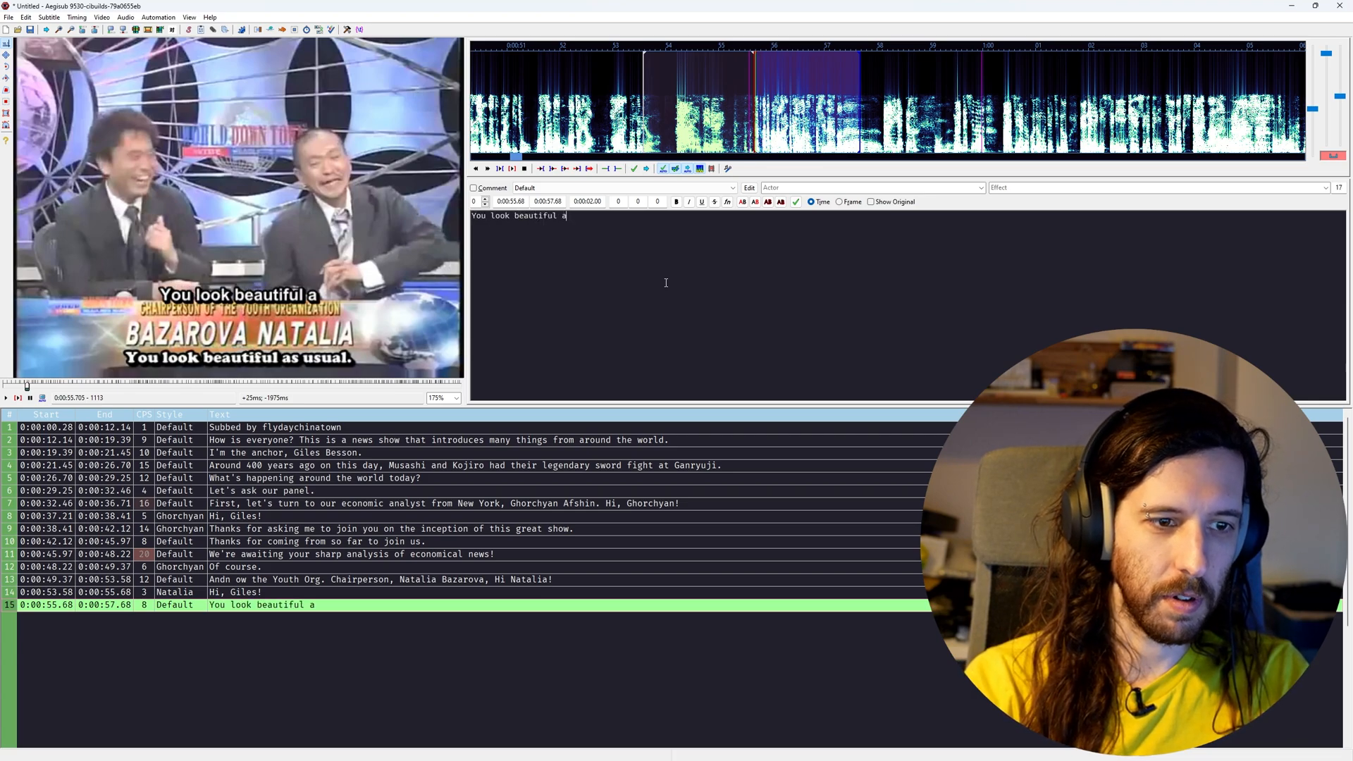
click(558, 216)
text(,)
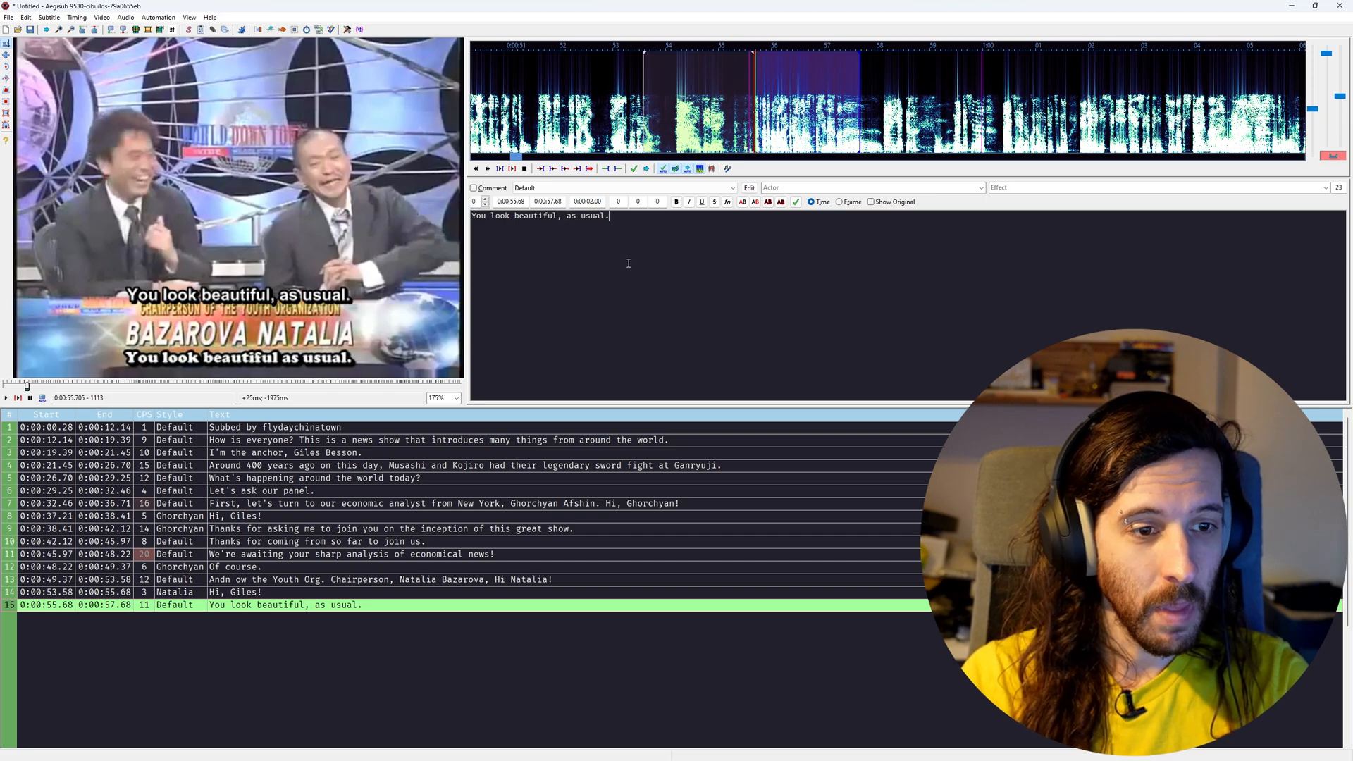
Set the fifteenth line's end time to 0:00:58.38, on the last frame showing the burned-in white compliment
middle_click(748, 122)
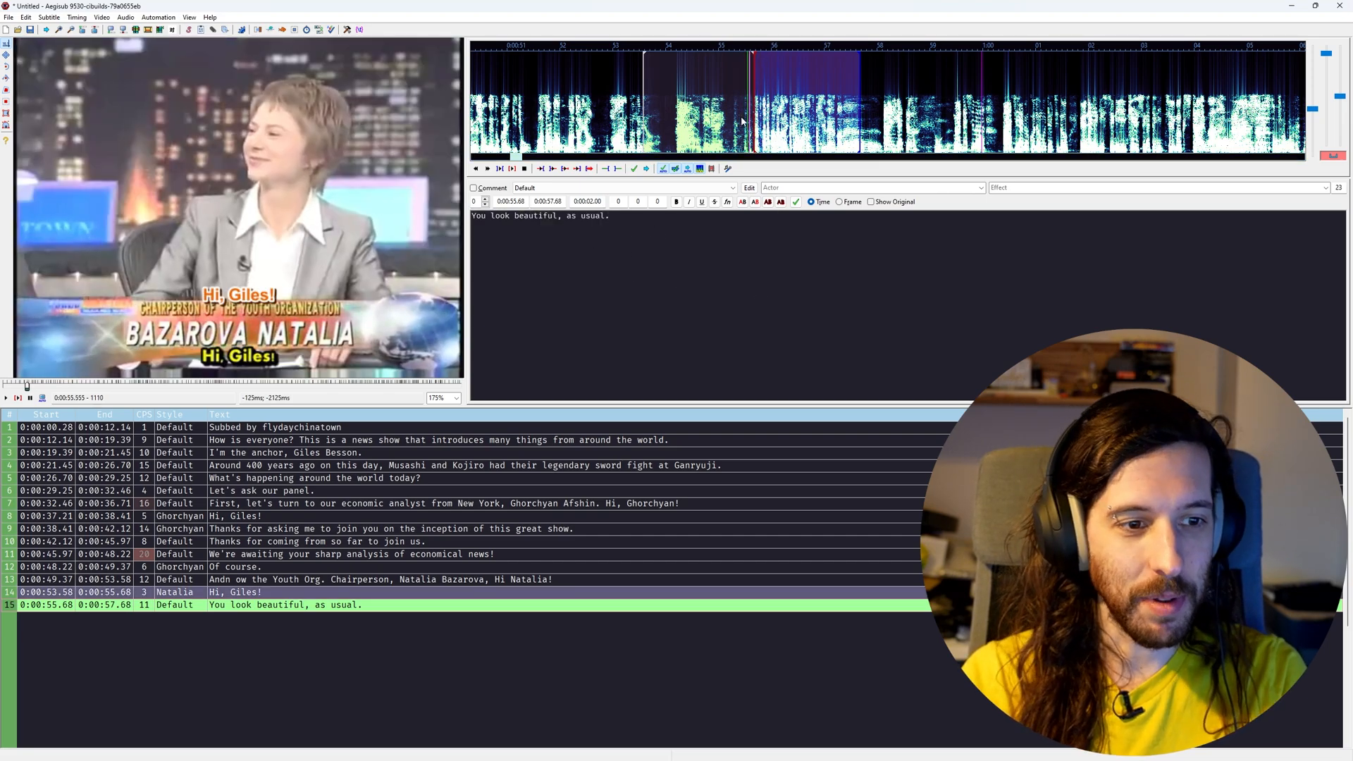
key(space)
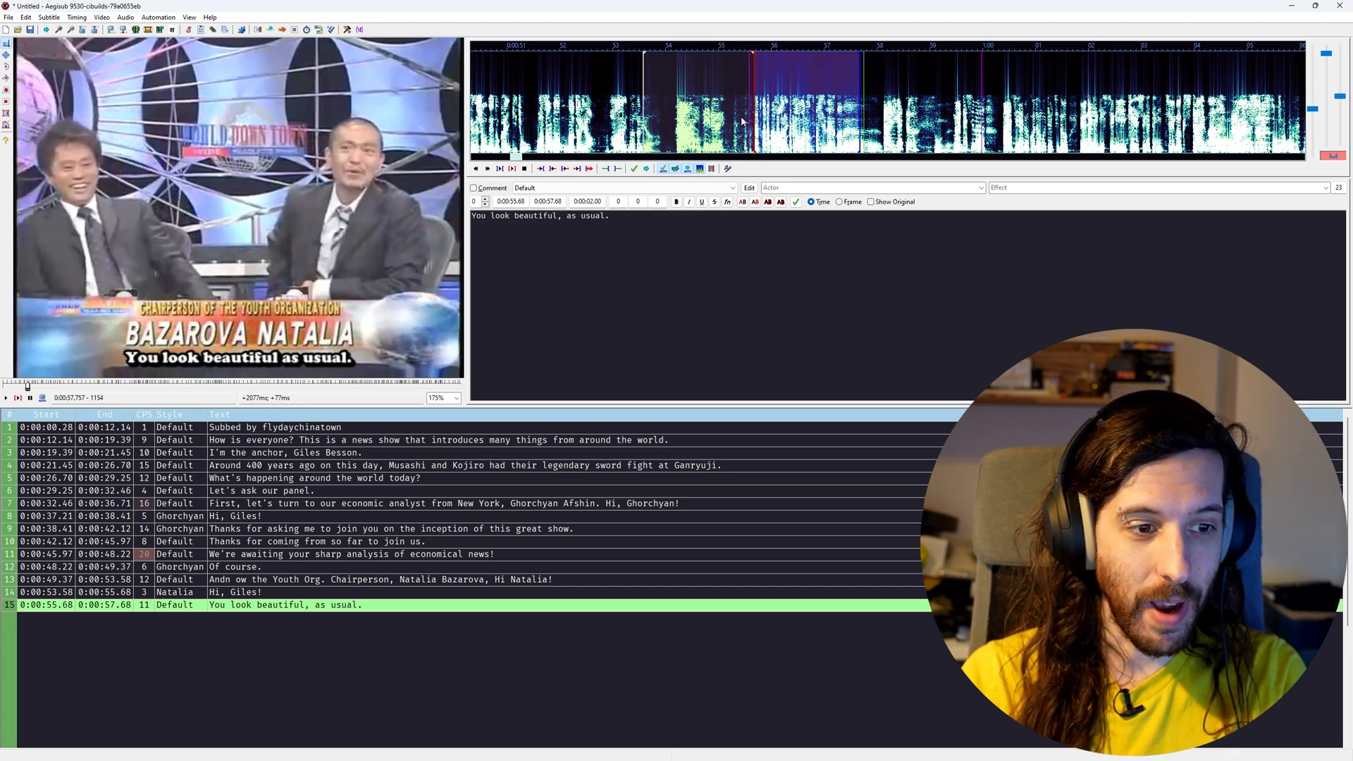
key(s)
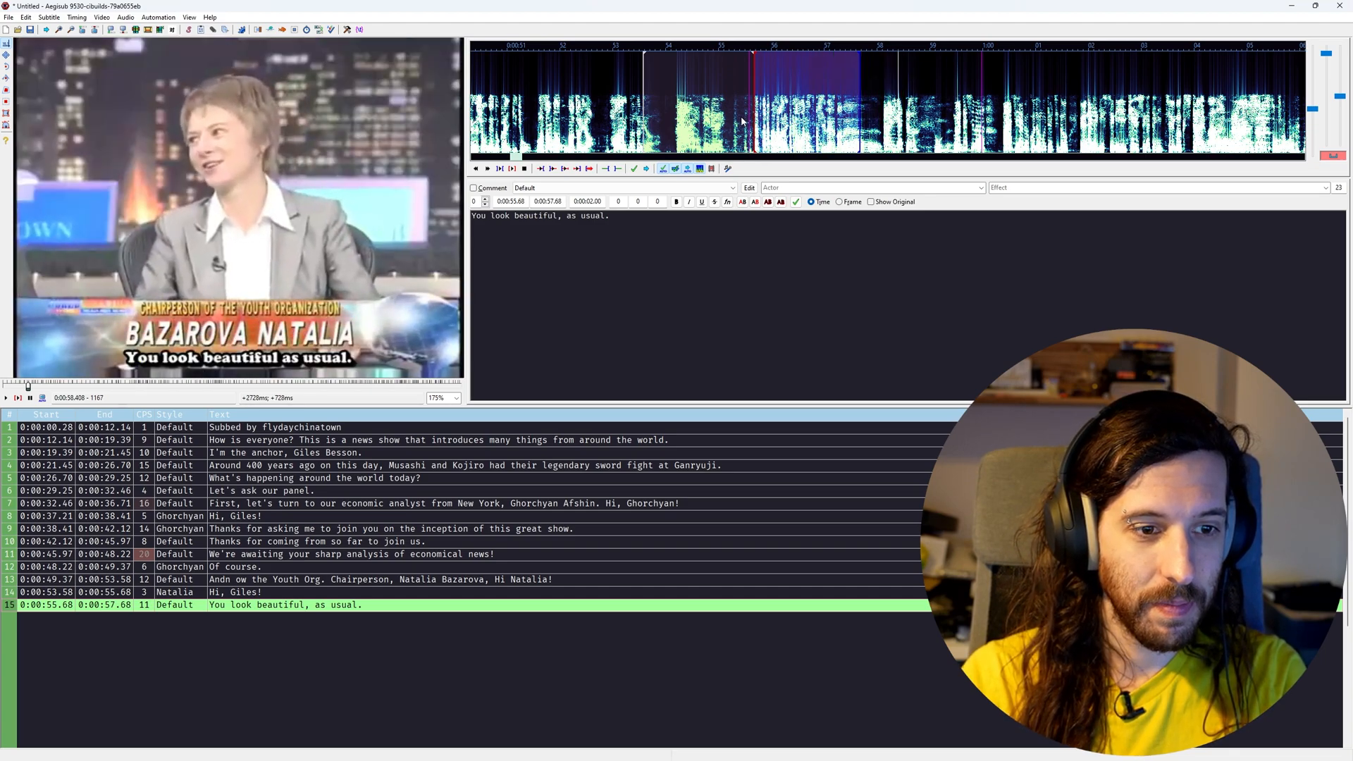
key(Left)
key(ctrl+4)
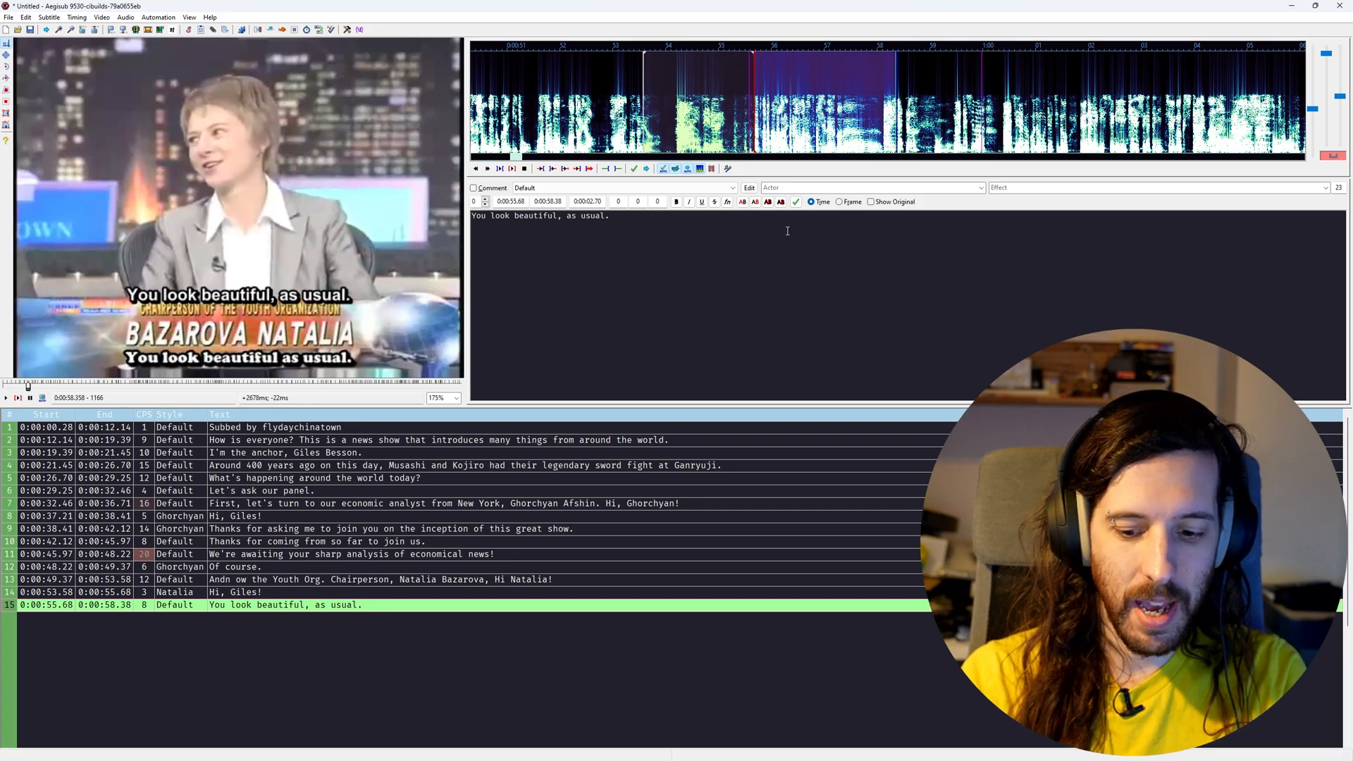
Add a sixteenth line in the Natalia style and transcribe the burned-in "Thanks. I want to focus on the energetic eyes of Asian children."
key(Right)
key(Return)
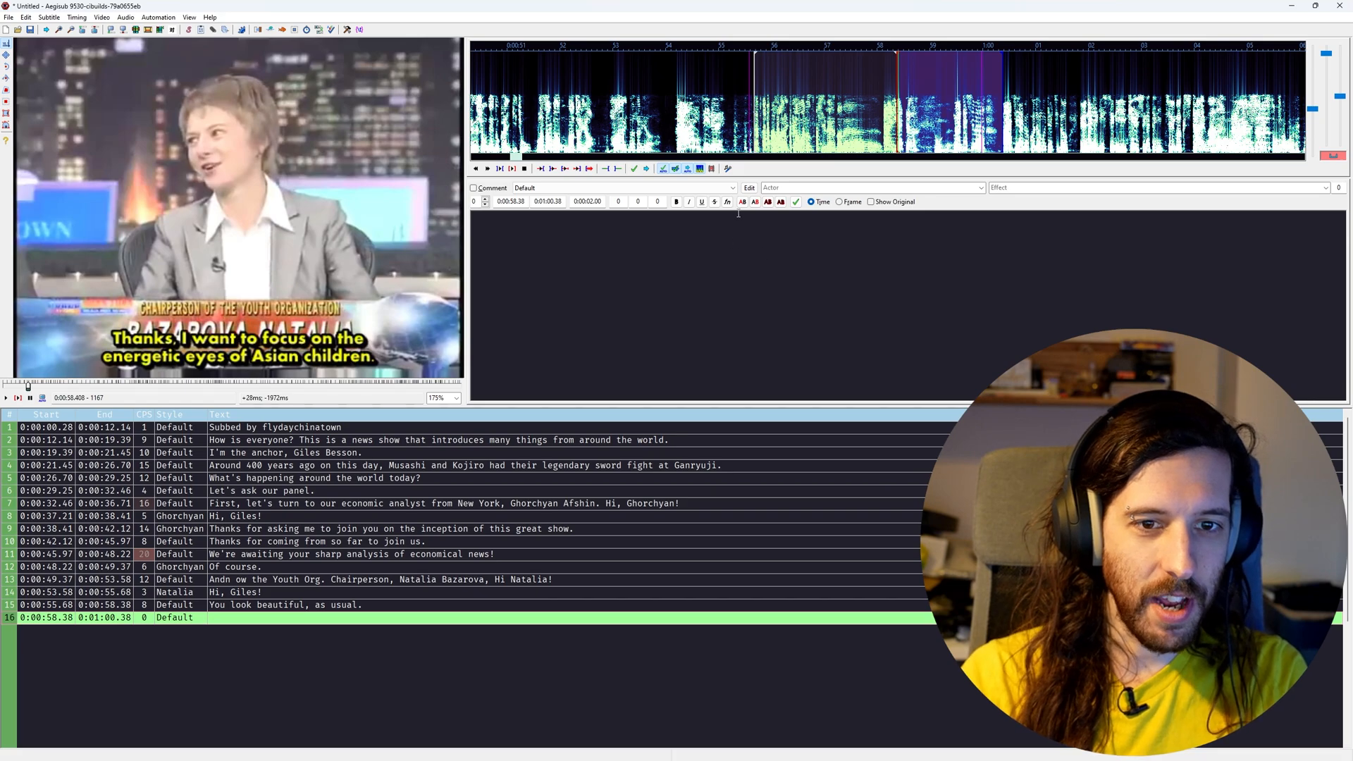
click(732, 188)
click(634, 216)
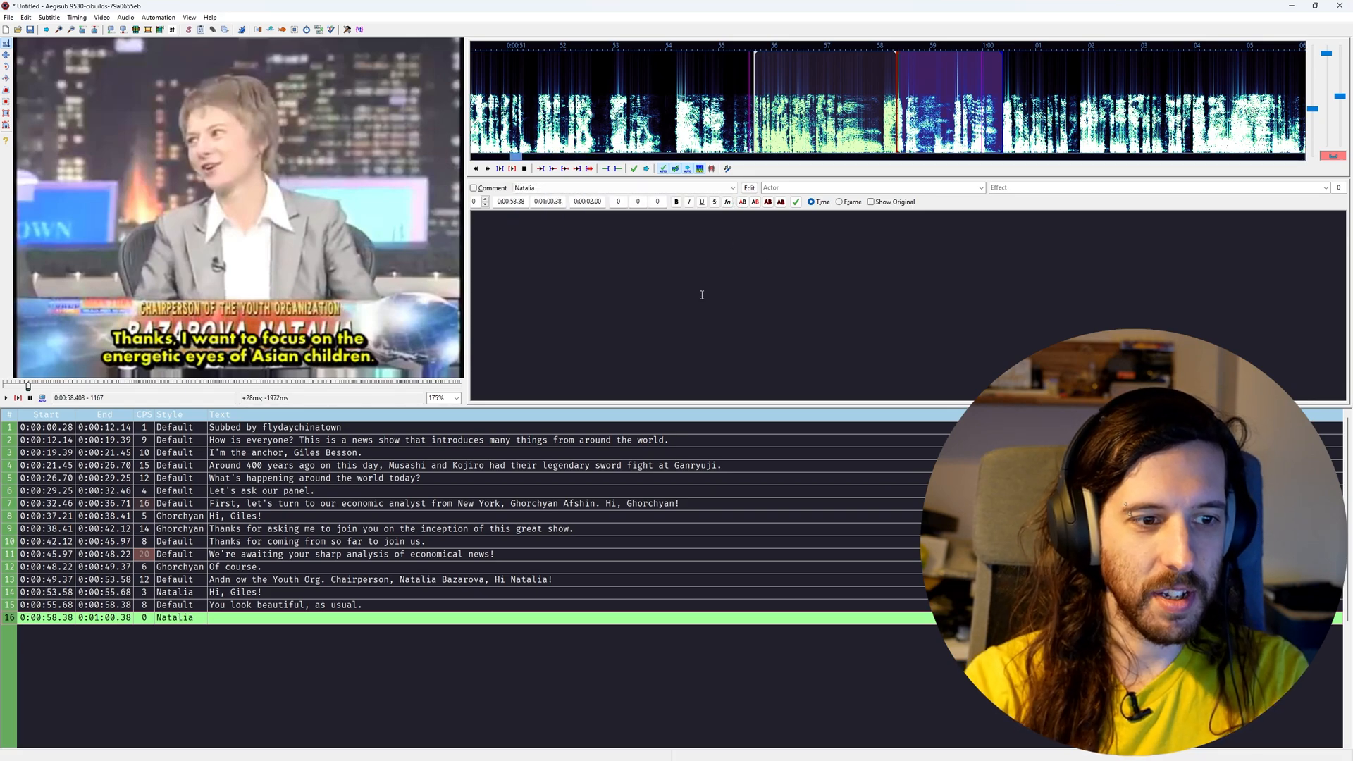
text(Thanks. I want to f)
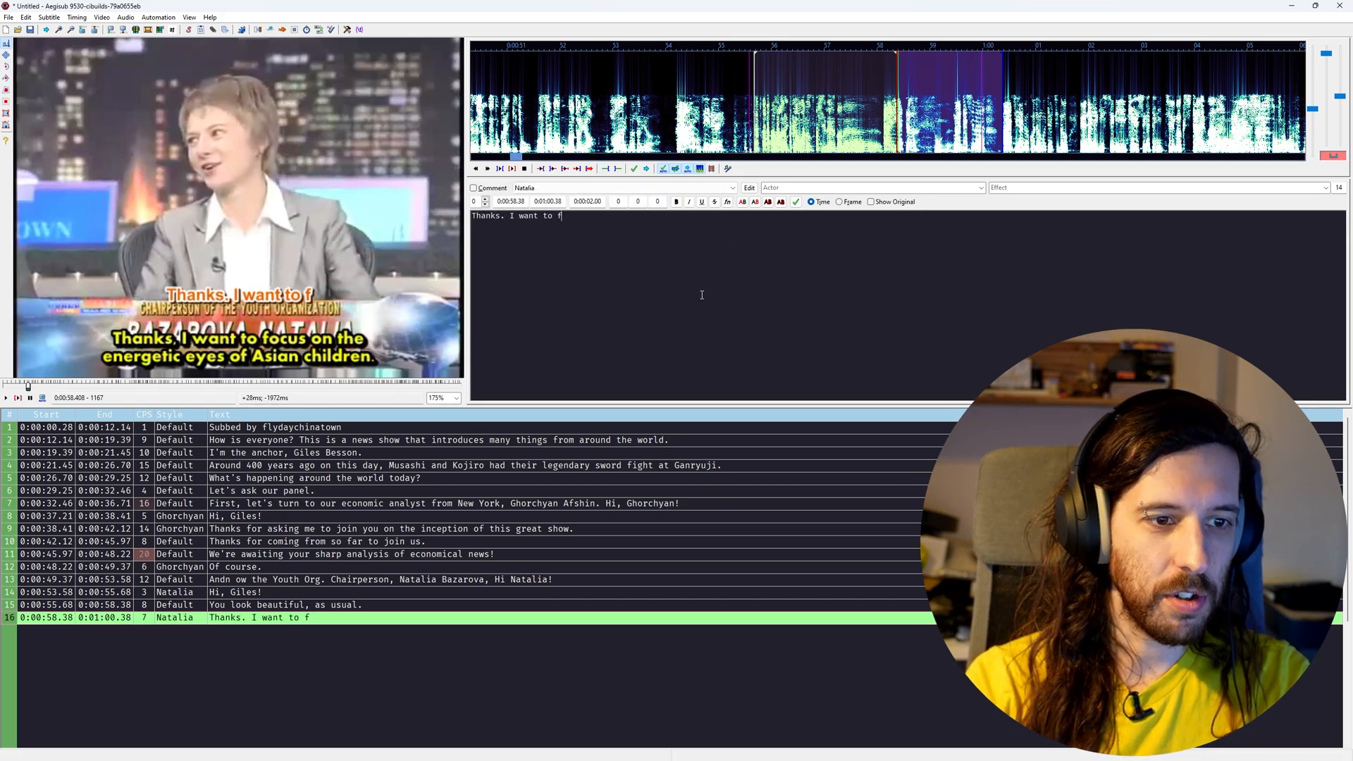
text(ocus on the energet)
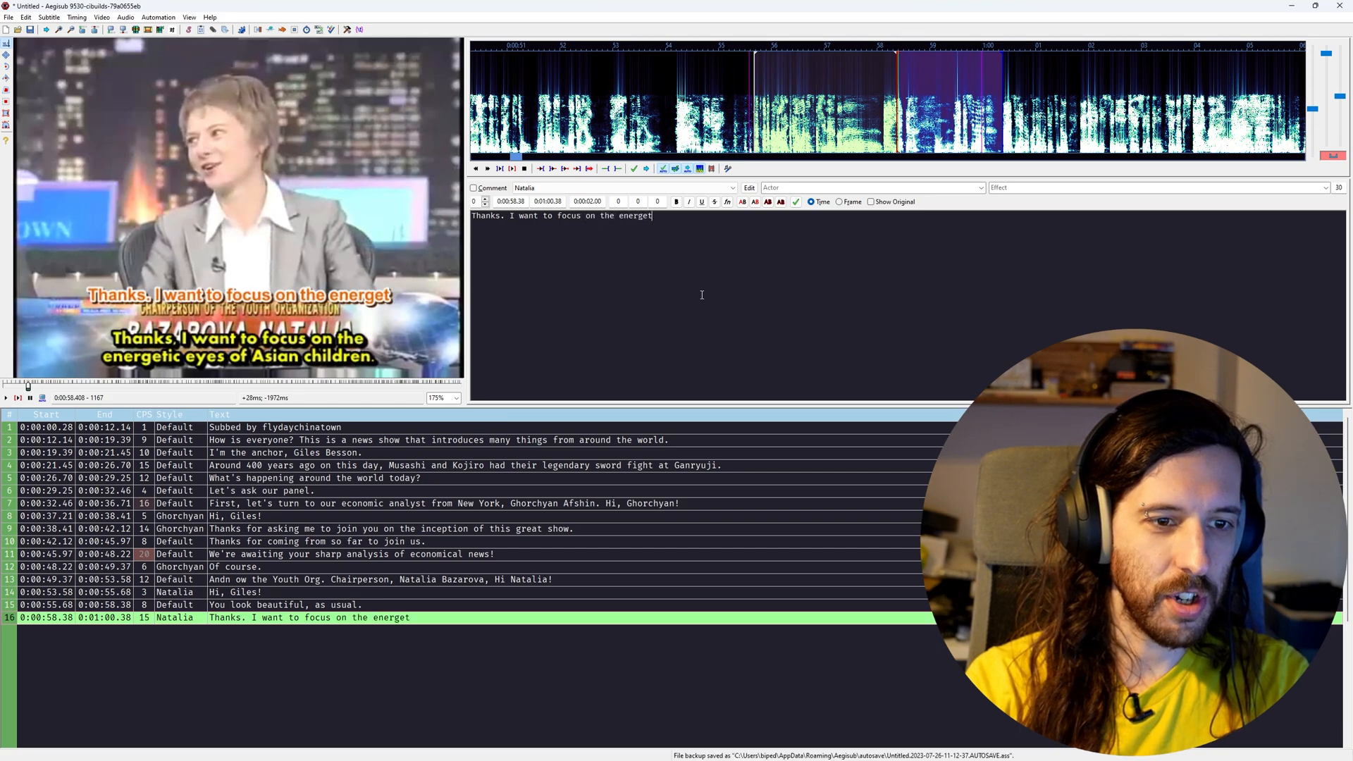
text(ic eyes of As)
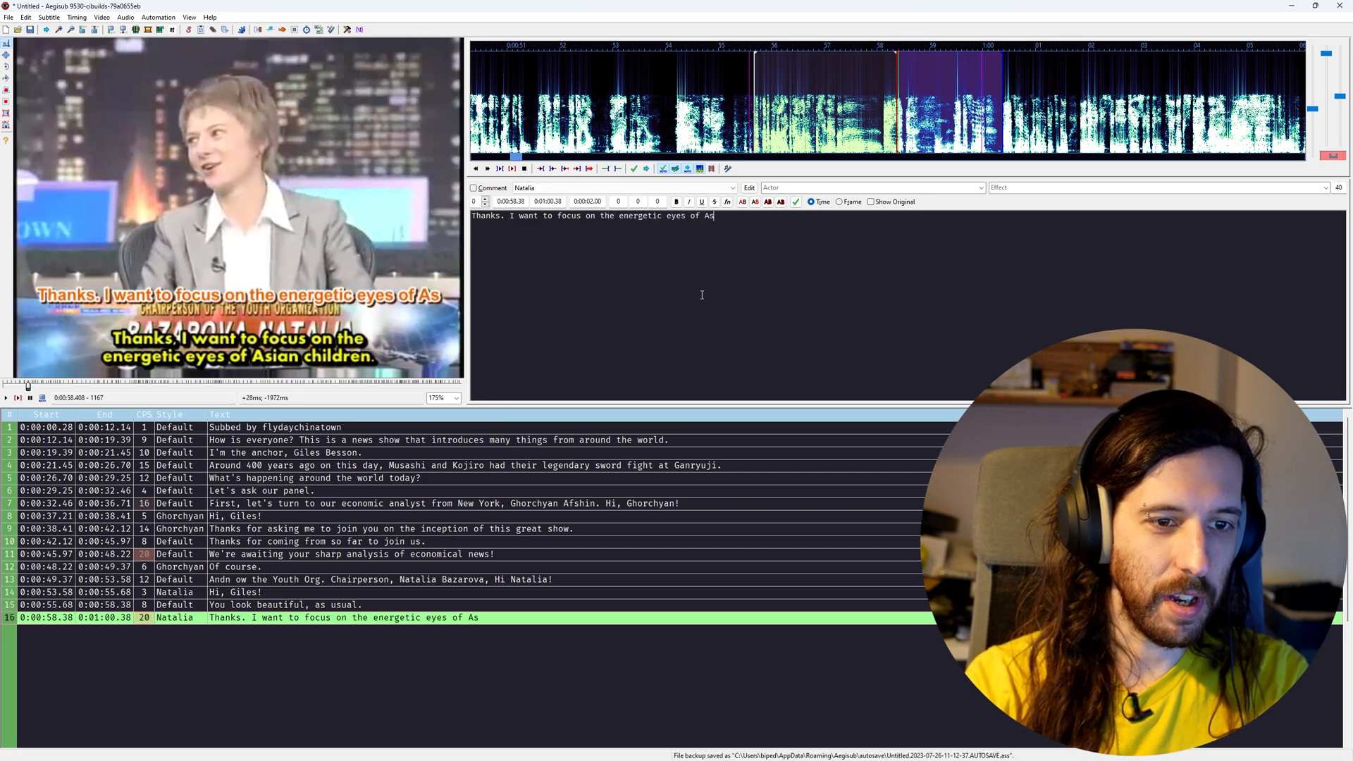
Complete line 16's text as "Thanks. I want to focus on the energetic eyes of Asian children." and play back its footage
text(ian children.)
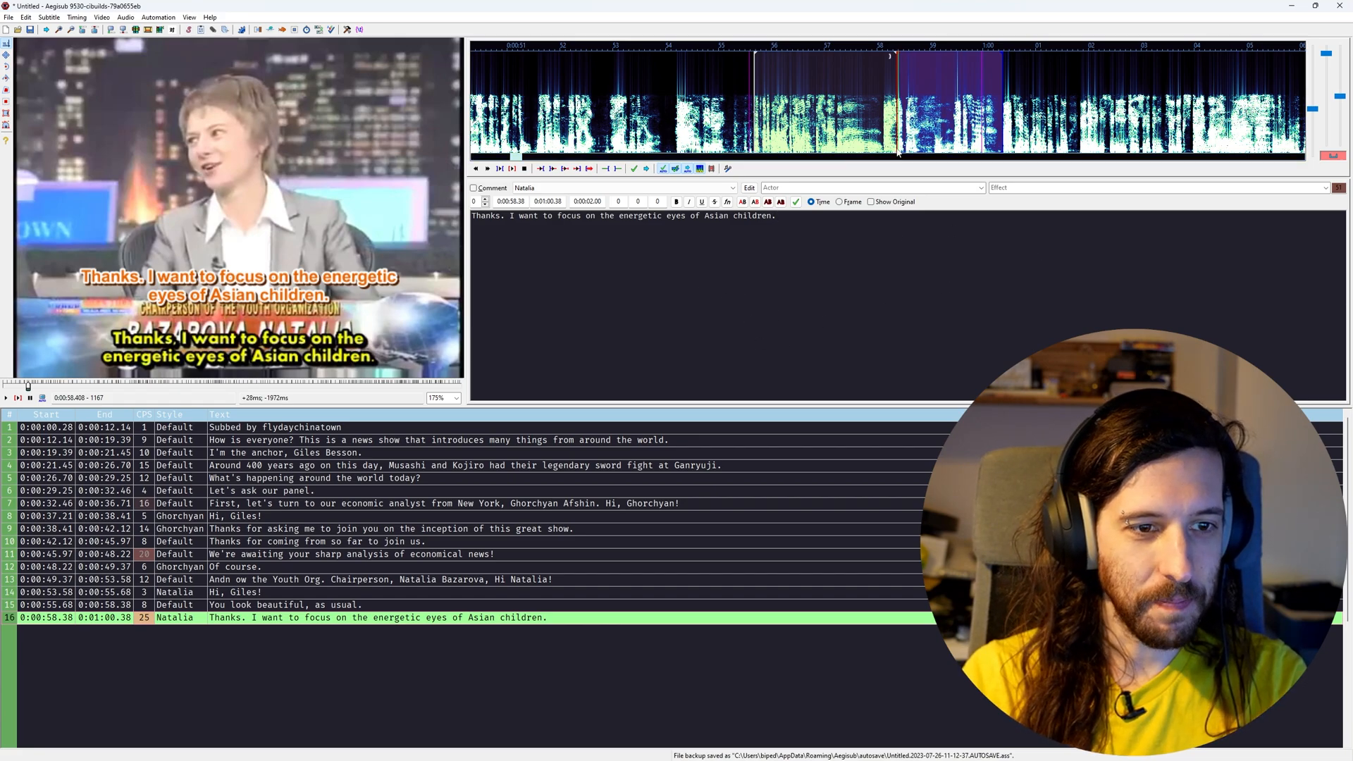
middle_click(850, 129)
key(ctrl+p)
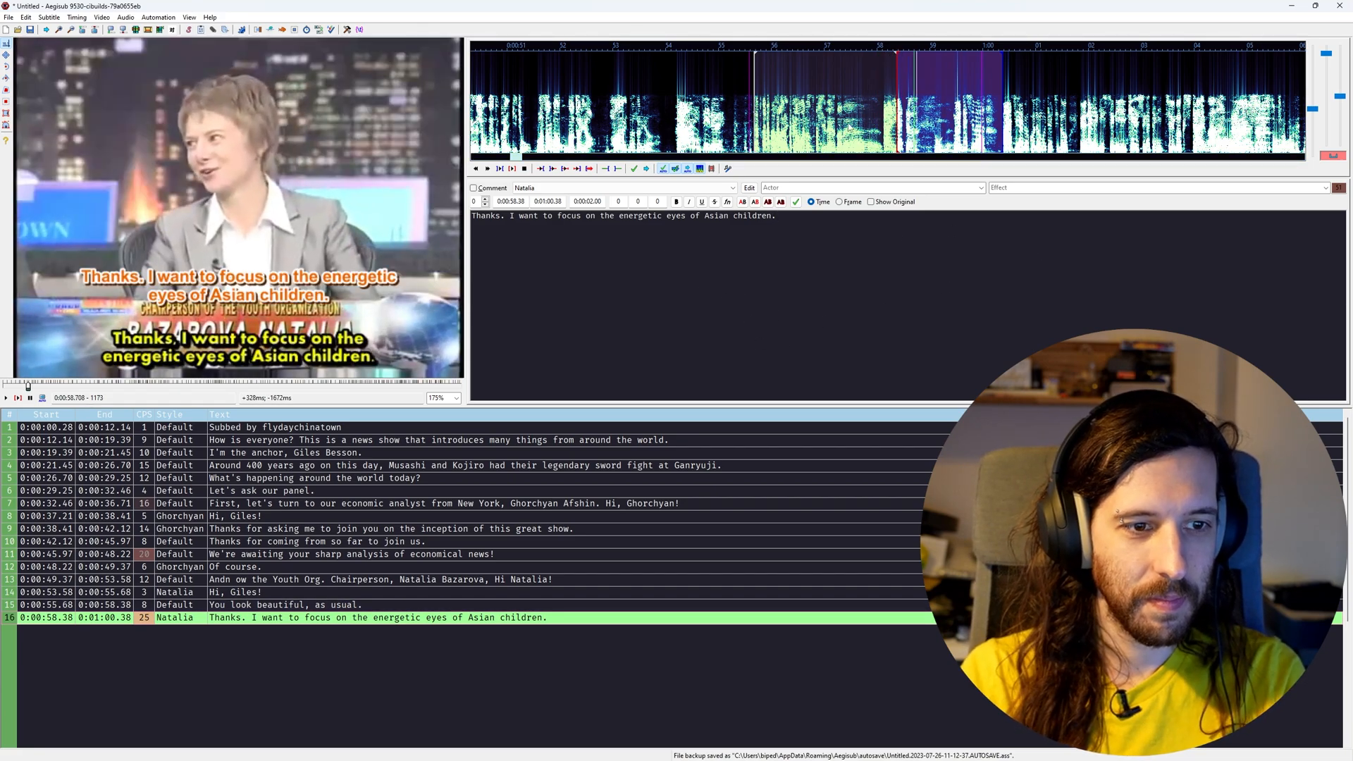
key(ctrl+p)
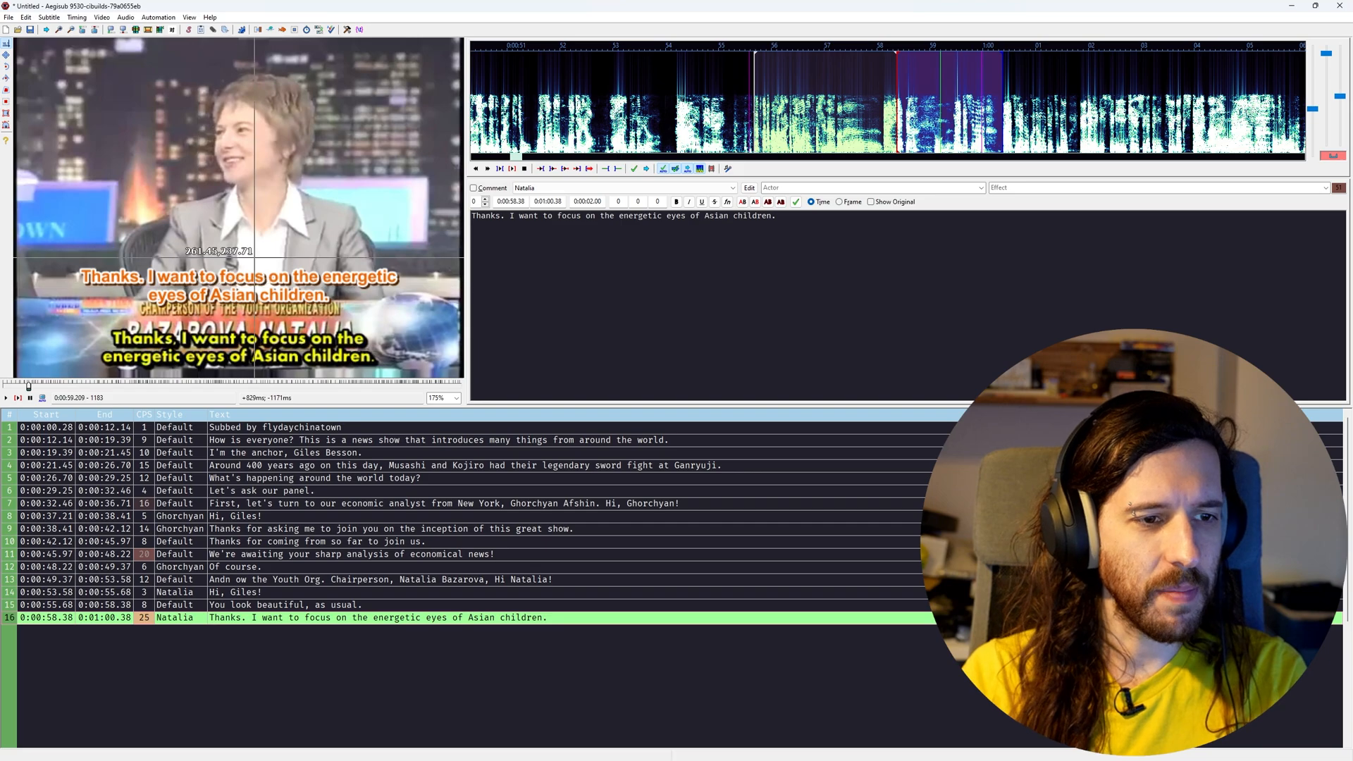
Find the last frame before the cut to the anchor and set line 16's end time there, at 0:01:04.59
scroll(740, 83, down, 1)
scroll(740, 83, down, 2)
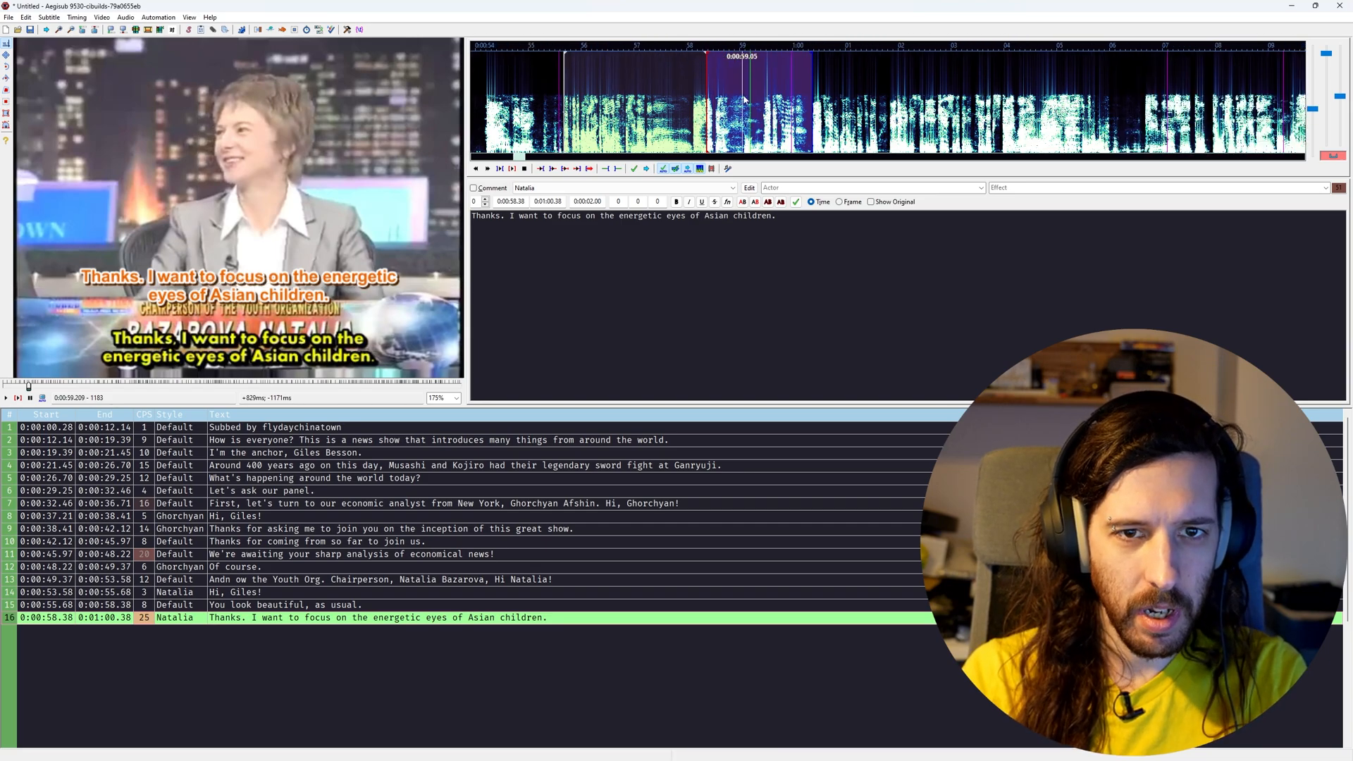
scroll(743, 100, down, 2)
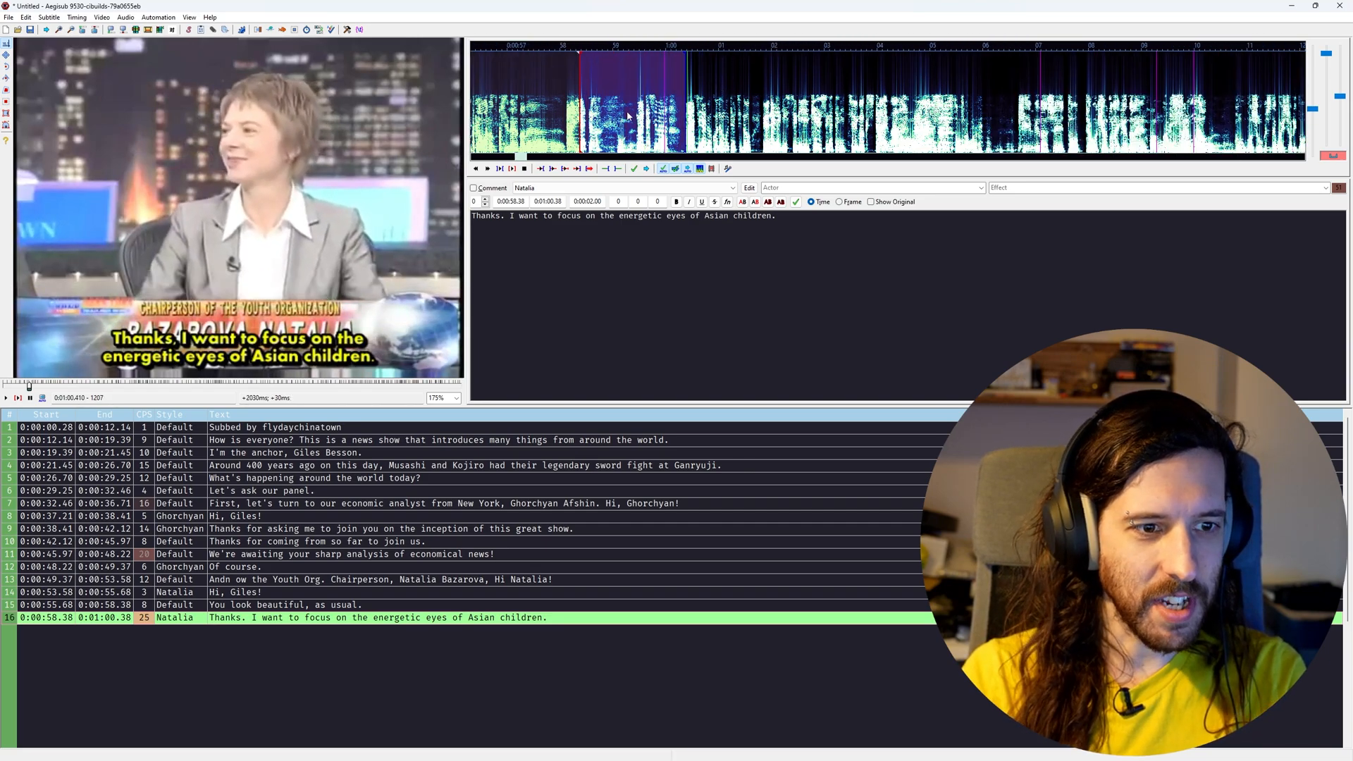
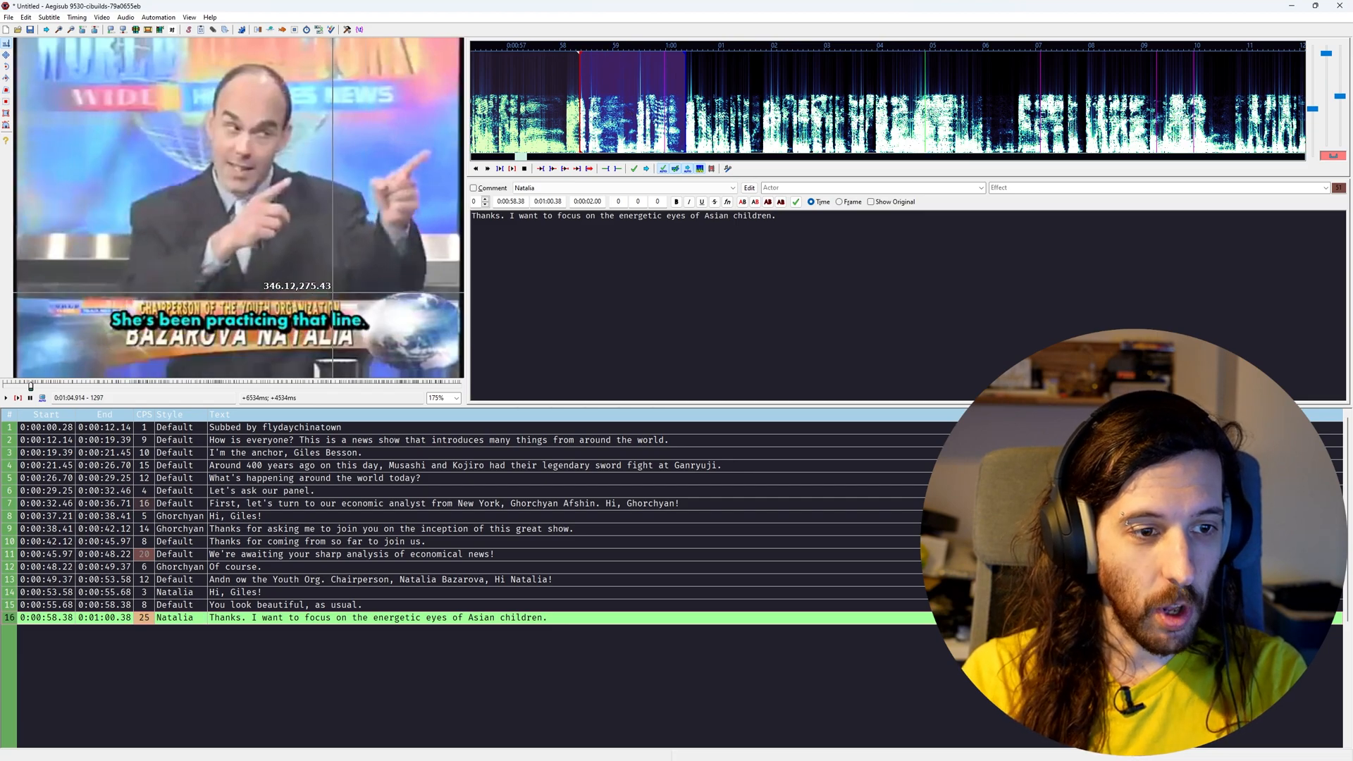
key(Left)
key(Left)
key(Left)
key(Left)
key(Left)
key(Left)
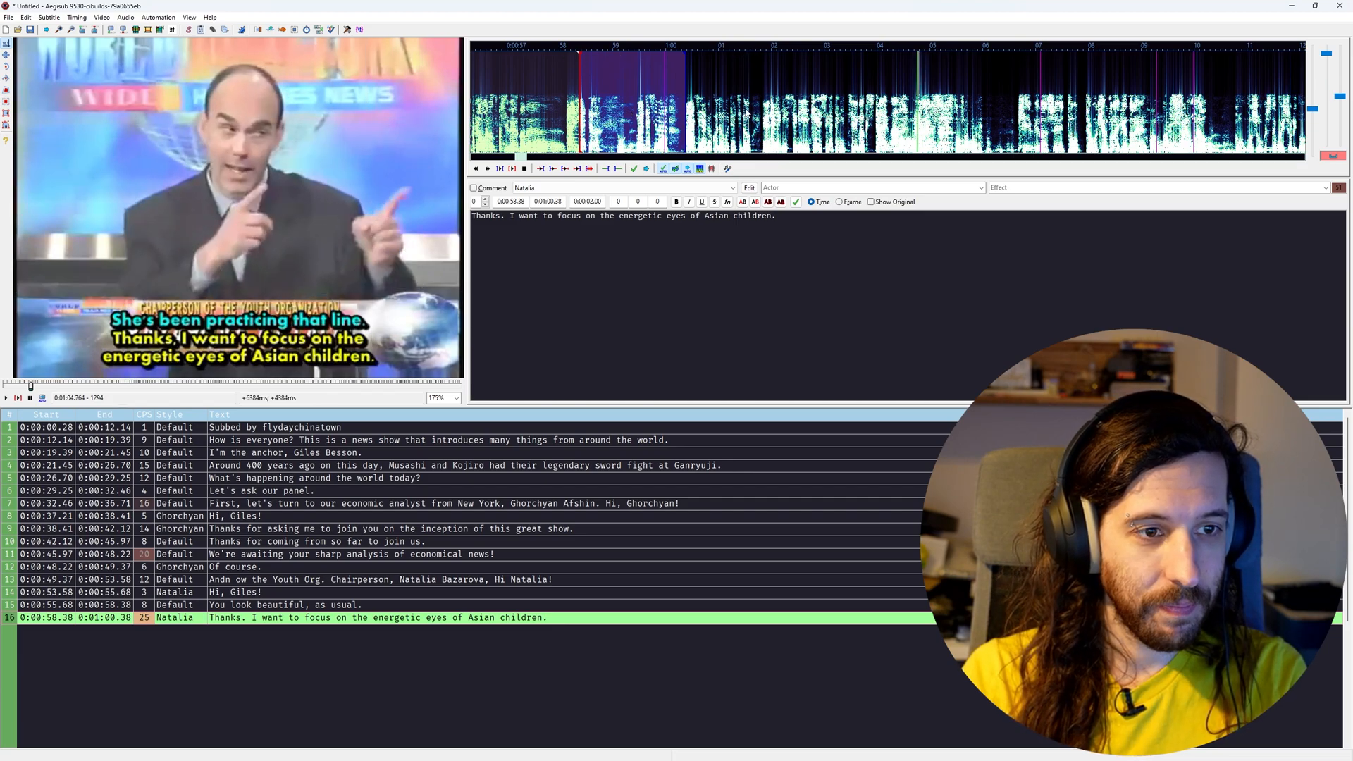
key(Left)
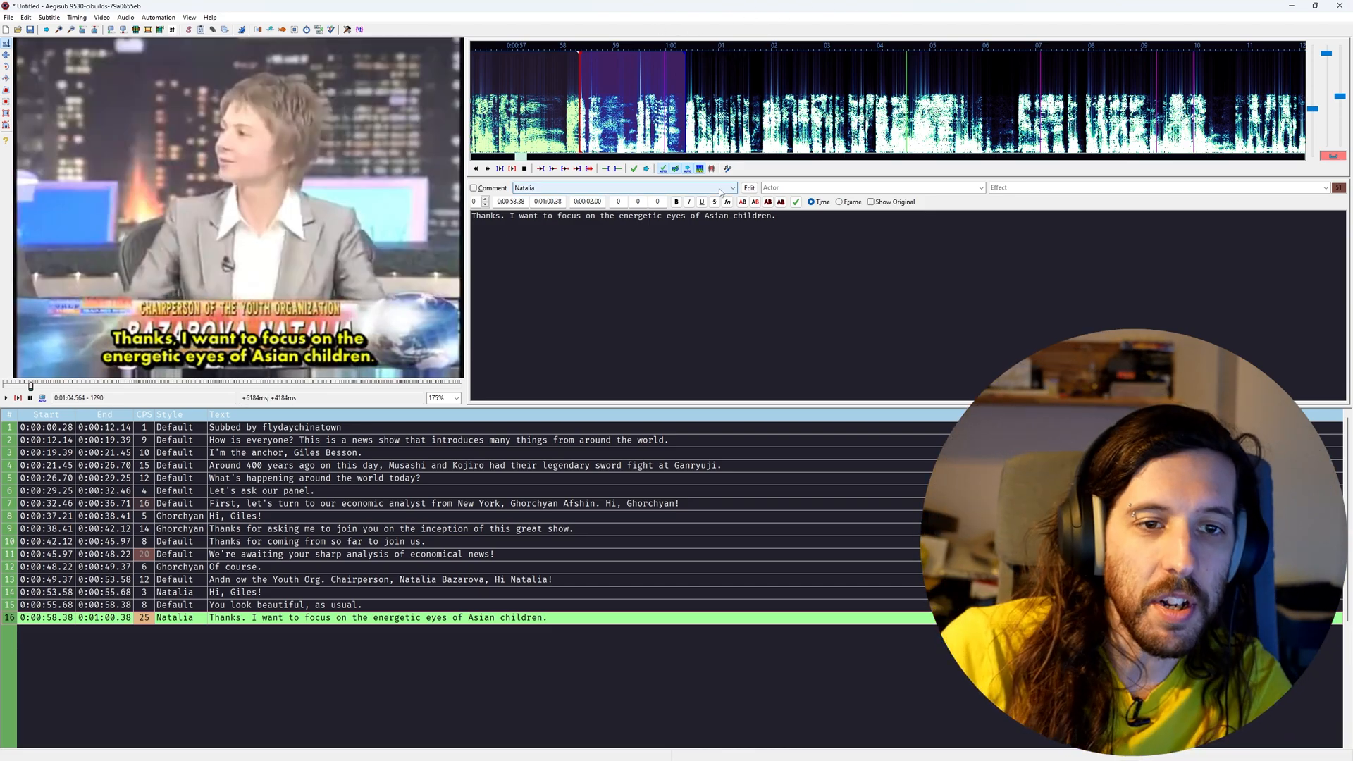
key(Right)
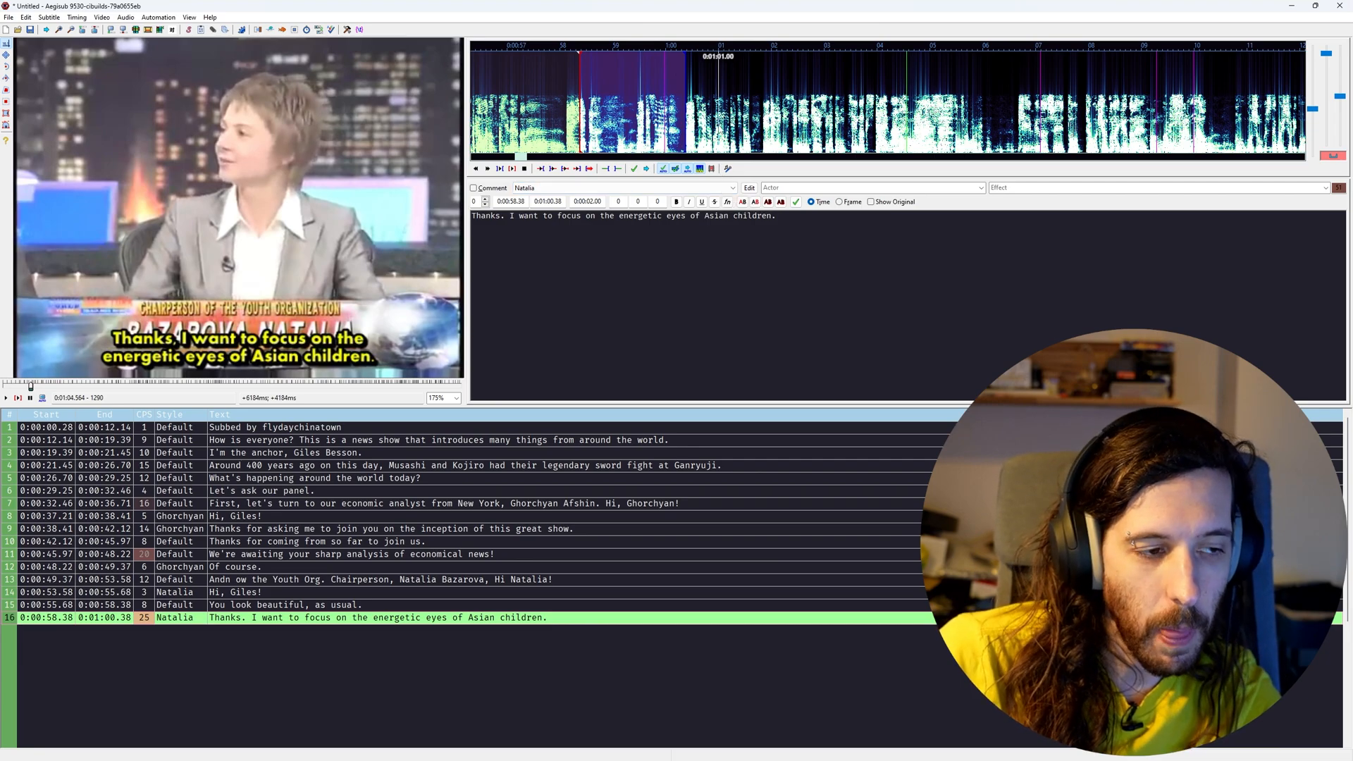
middle_click(740, 92)
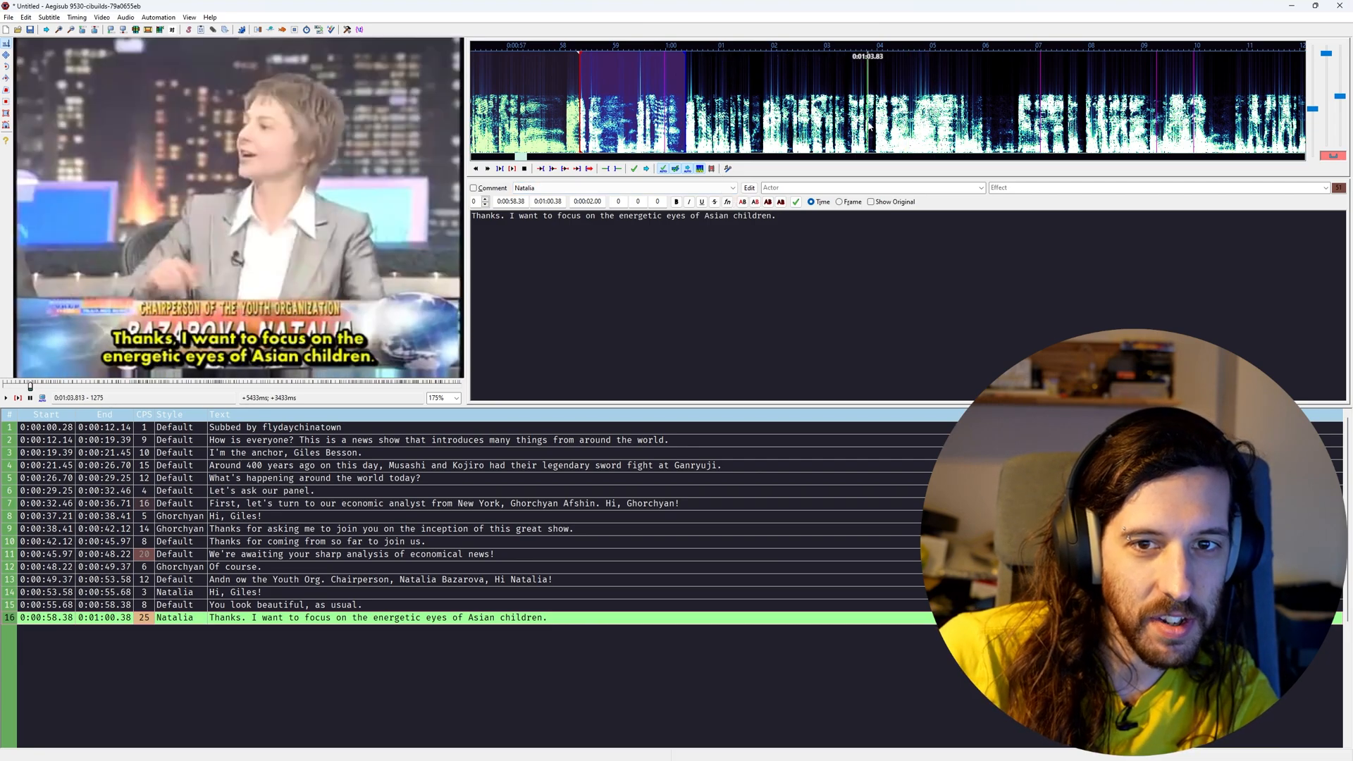
key(ctrl+p)
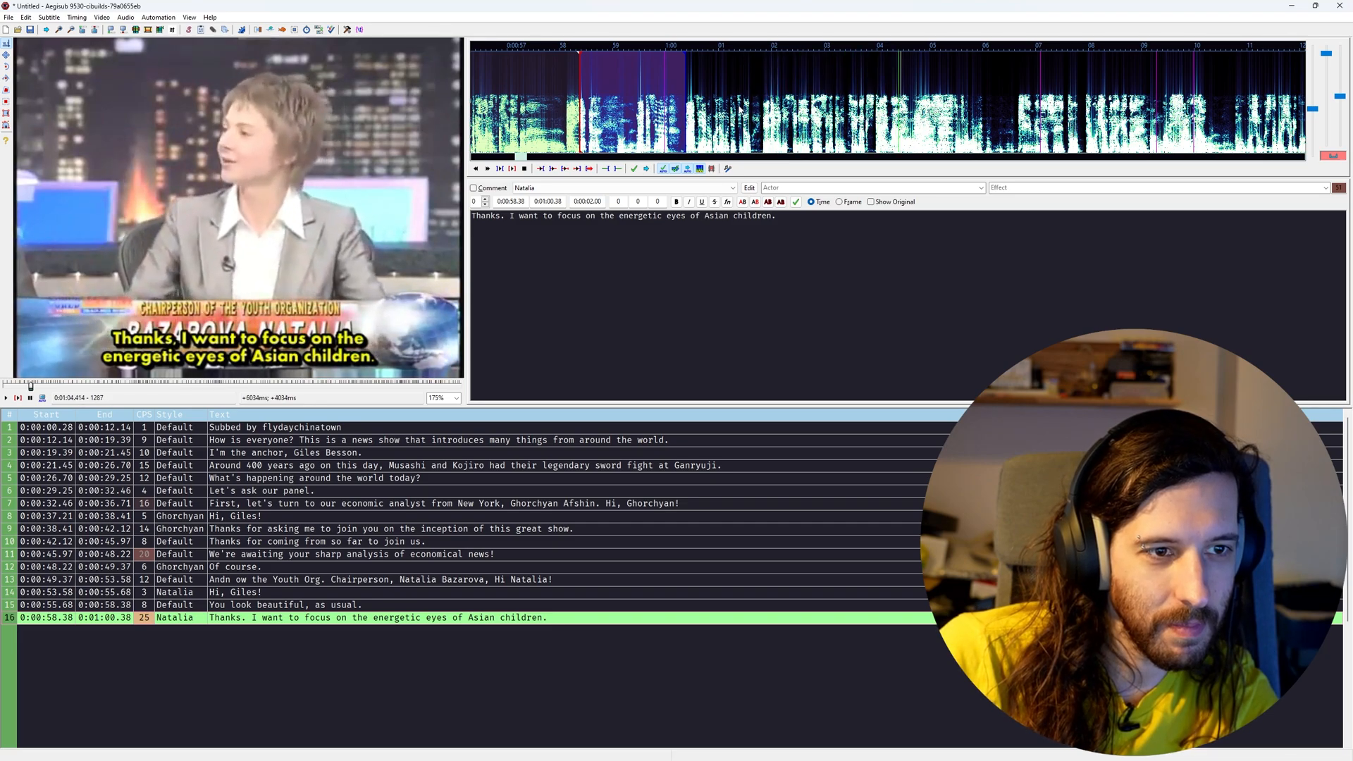
middle_click(791, 117)
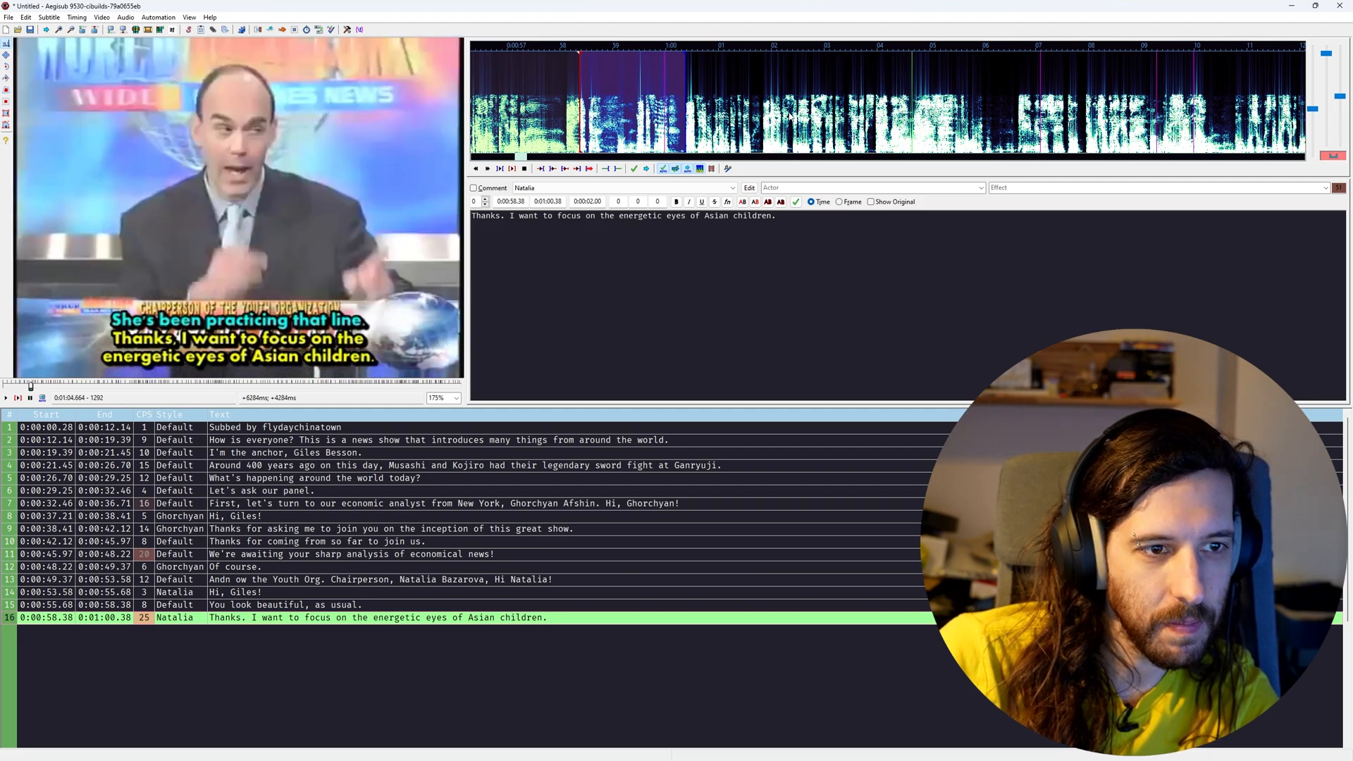
key(ctrl+4)
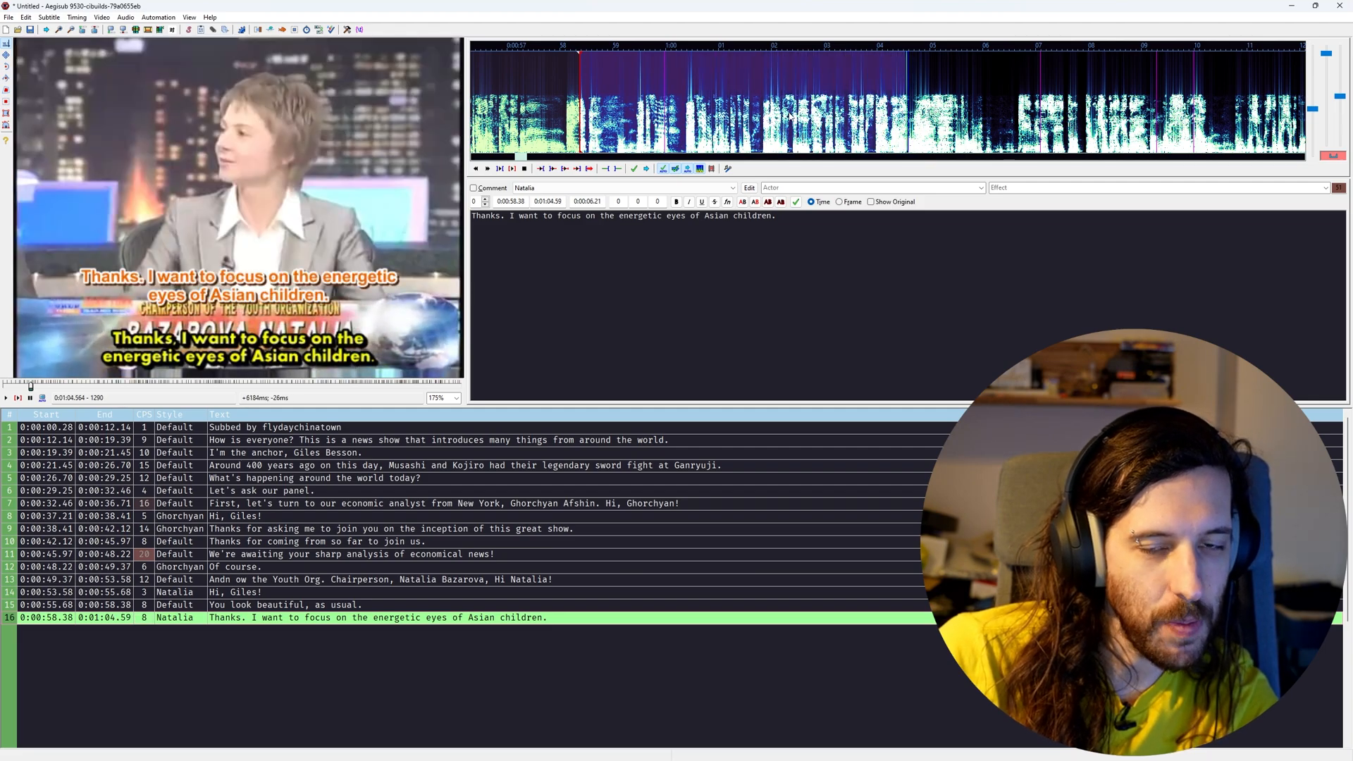
Commit line 16 to start a new subtitle line, and preview the anchor's footage that follows
key(Right)
key(Return)
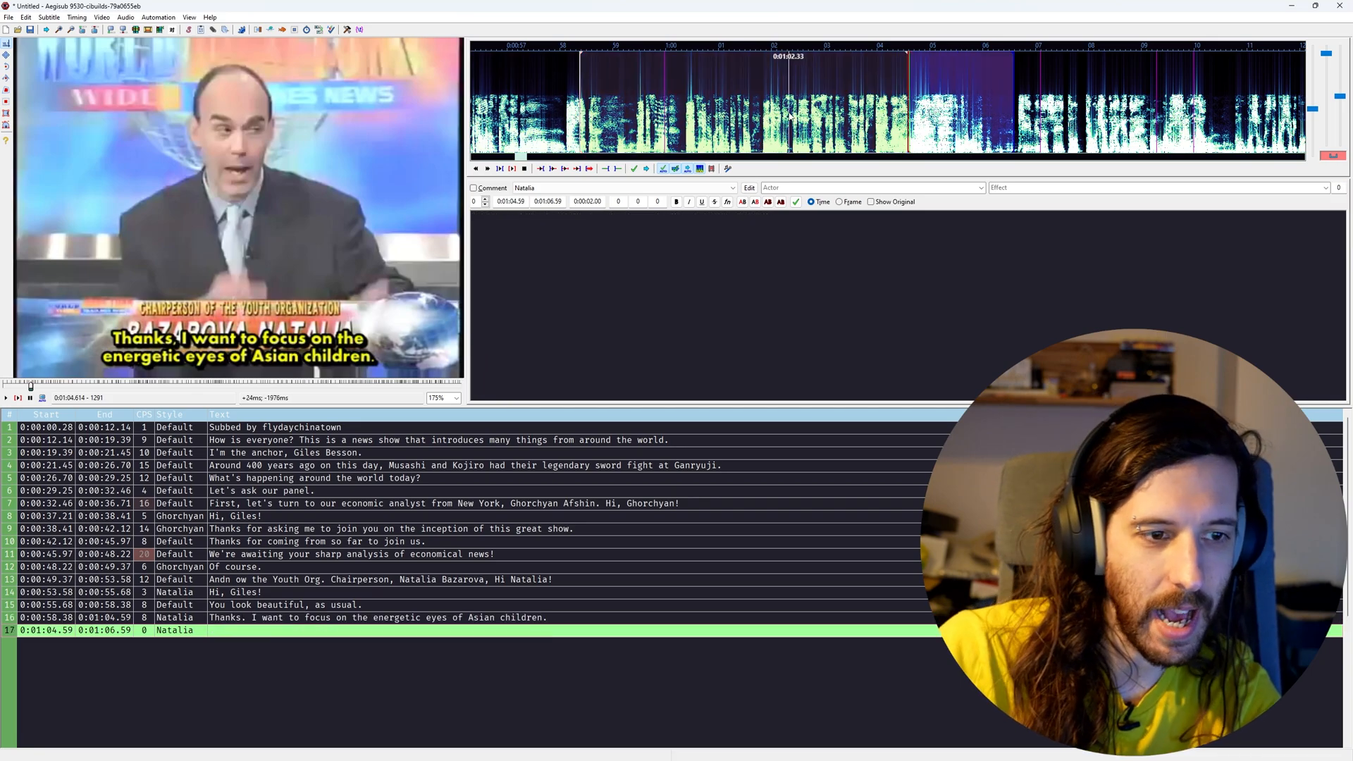
key(Right)
key(Right)
key(Right)
key(Right)
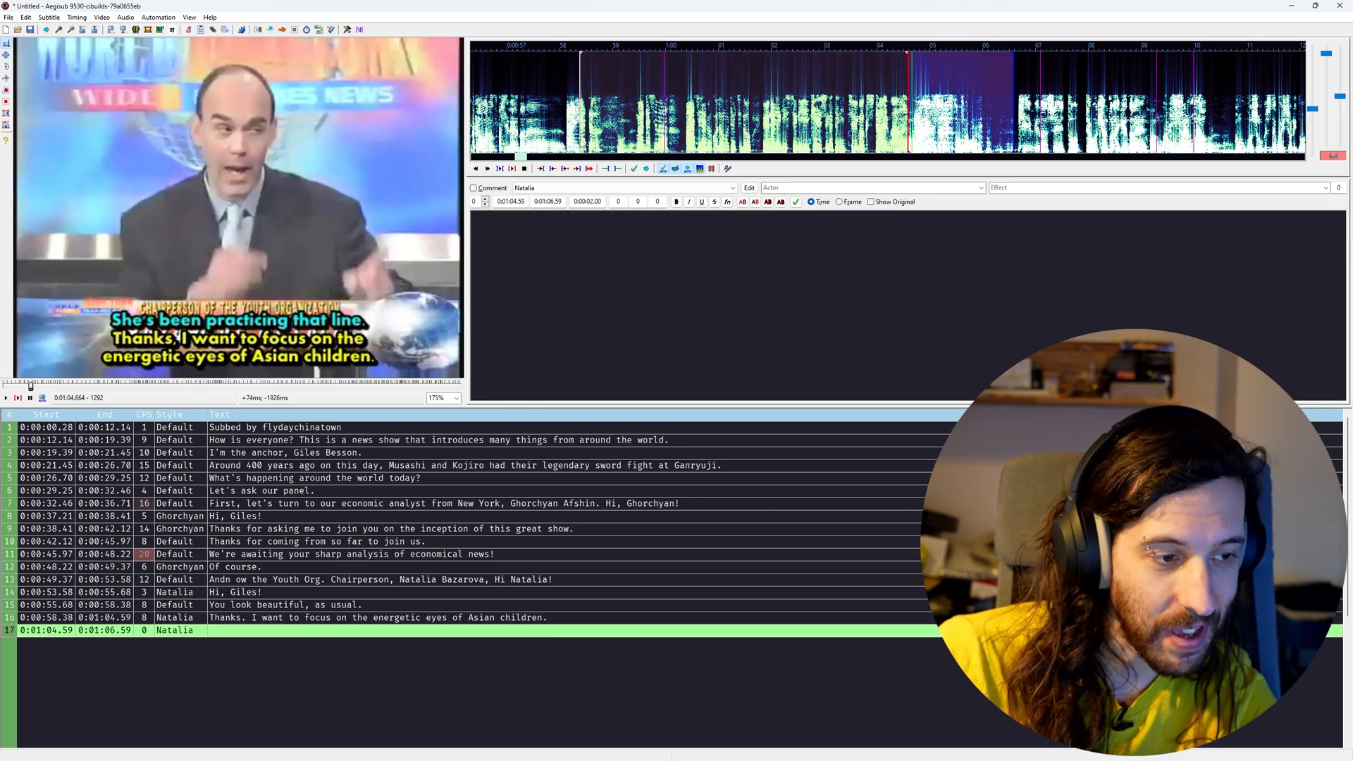
key(Right)
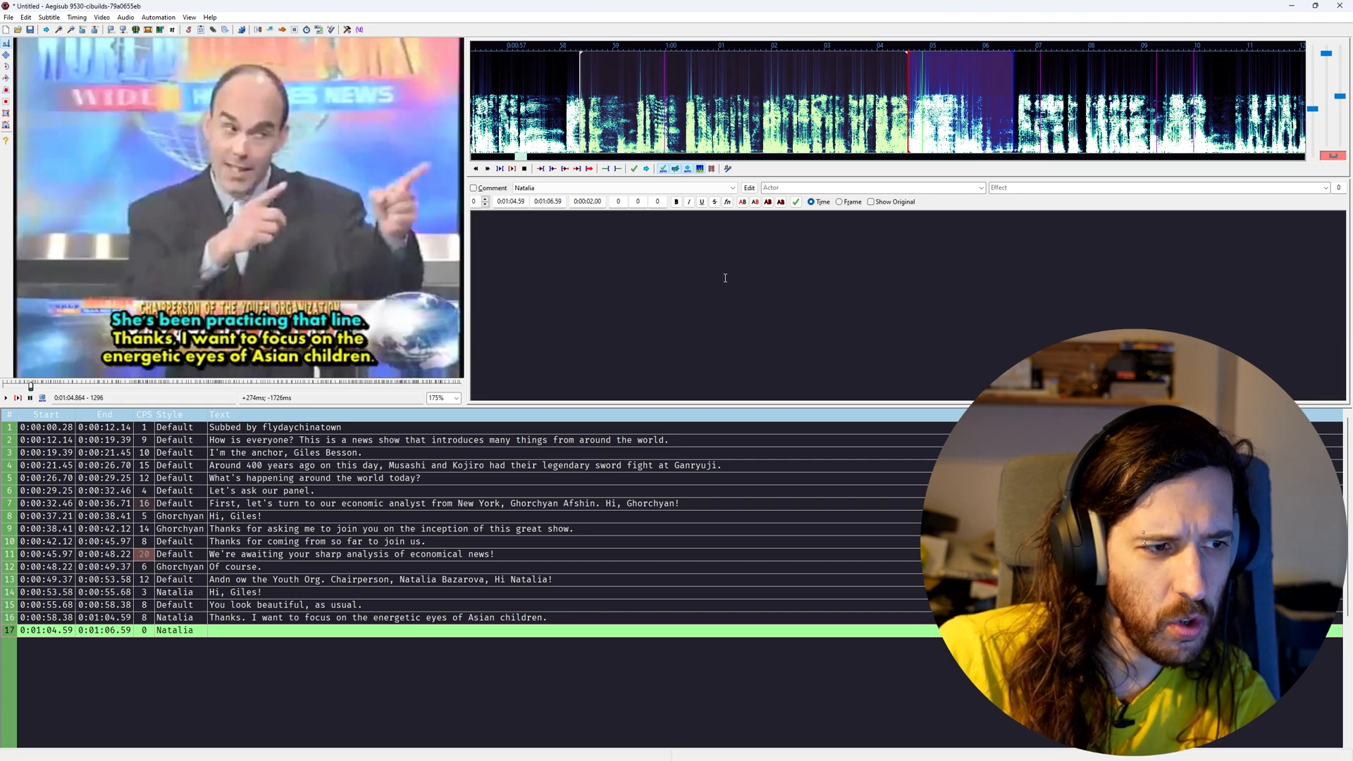
key(r)
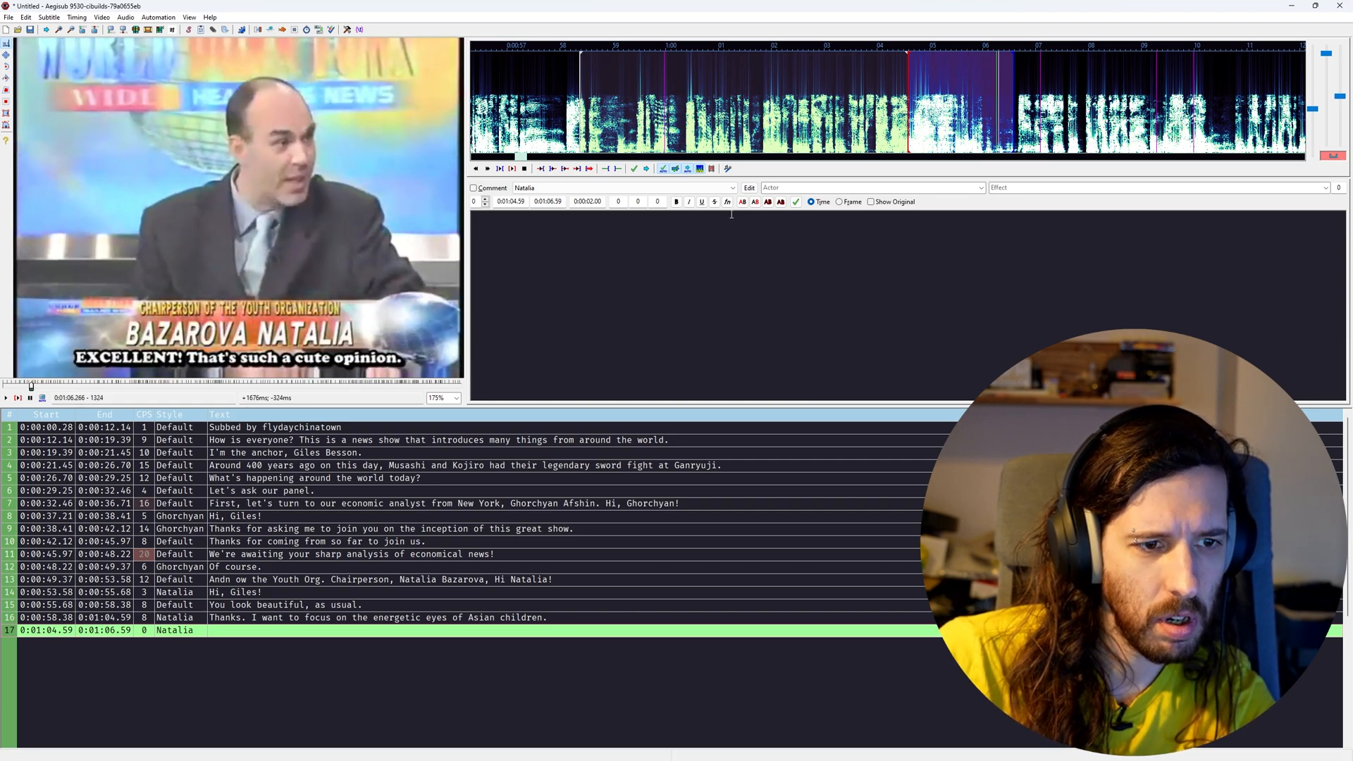
key(r)
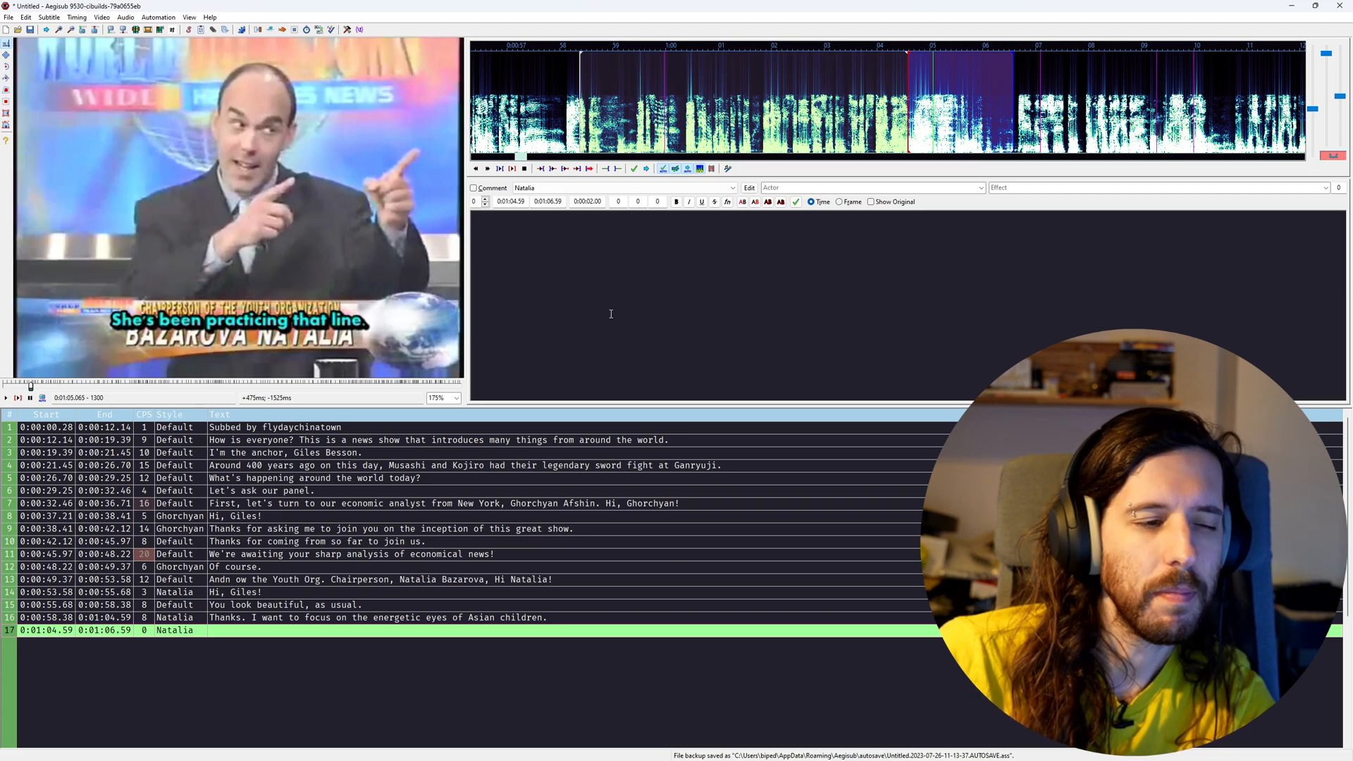
Copy the Hamada style from the 01 - New GnT Standard storage into the current script
click(59, 30)
click(575, 336)
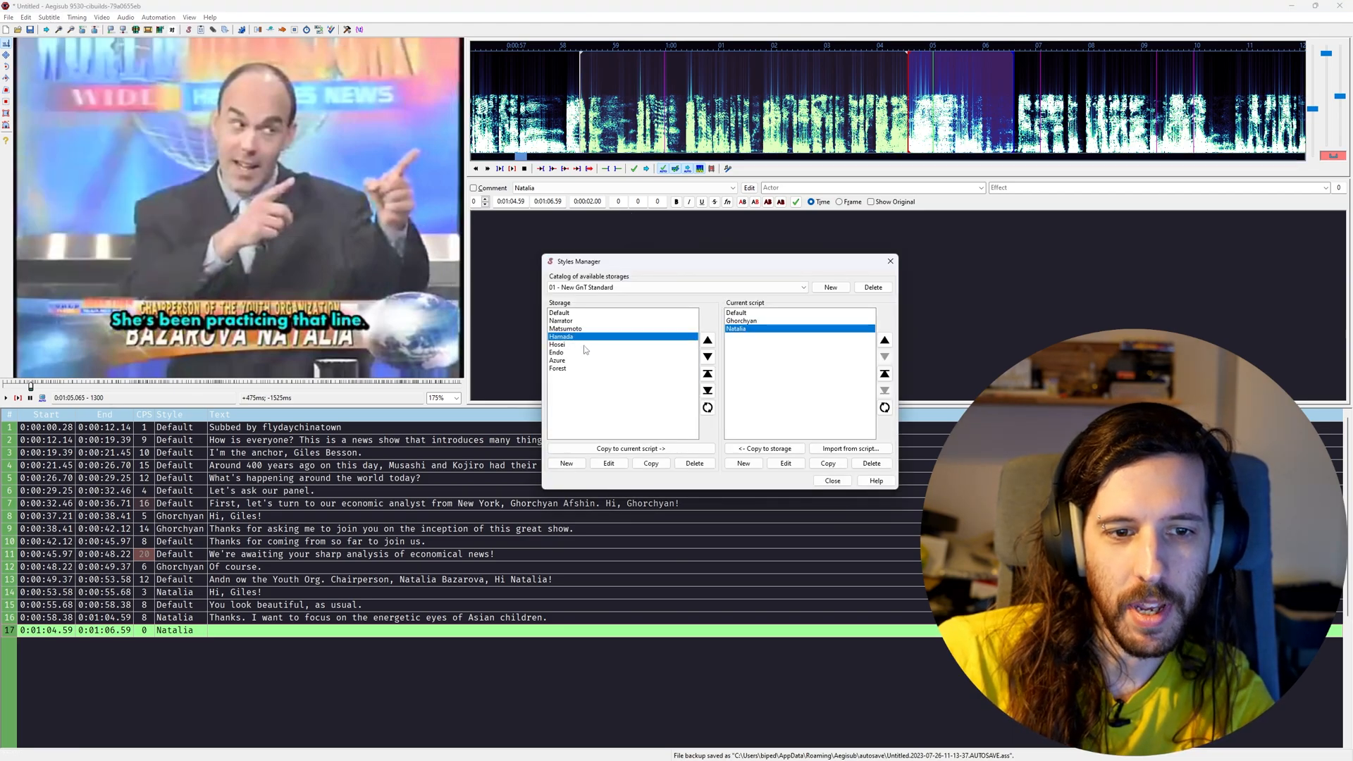
click(630, 449)
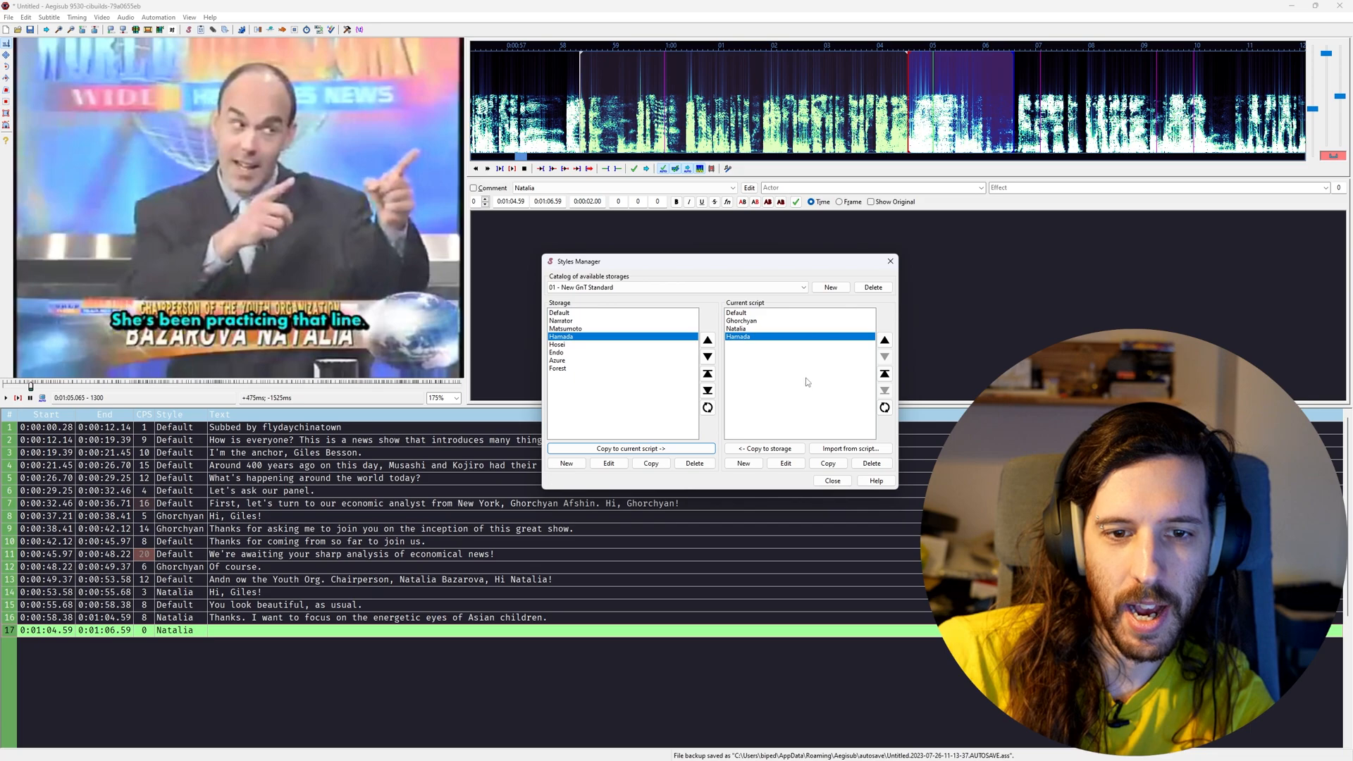
Edit the script's Hamada style: font size 20, vertical margin 80, outline 2, shadow 2 and a wider horizontal scale
click(786, 464)
text(20)
double_click(603, 541)
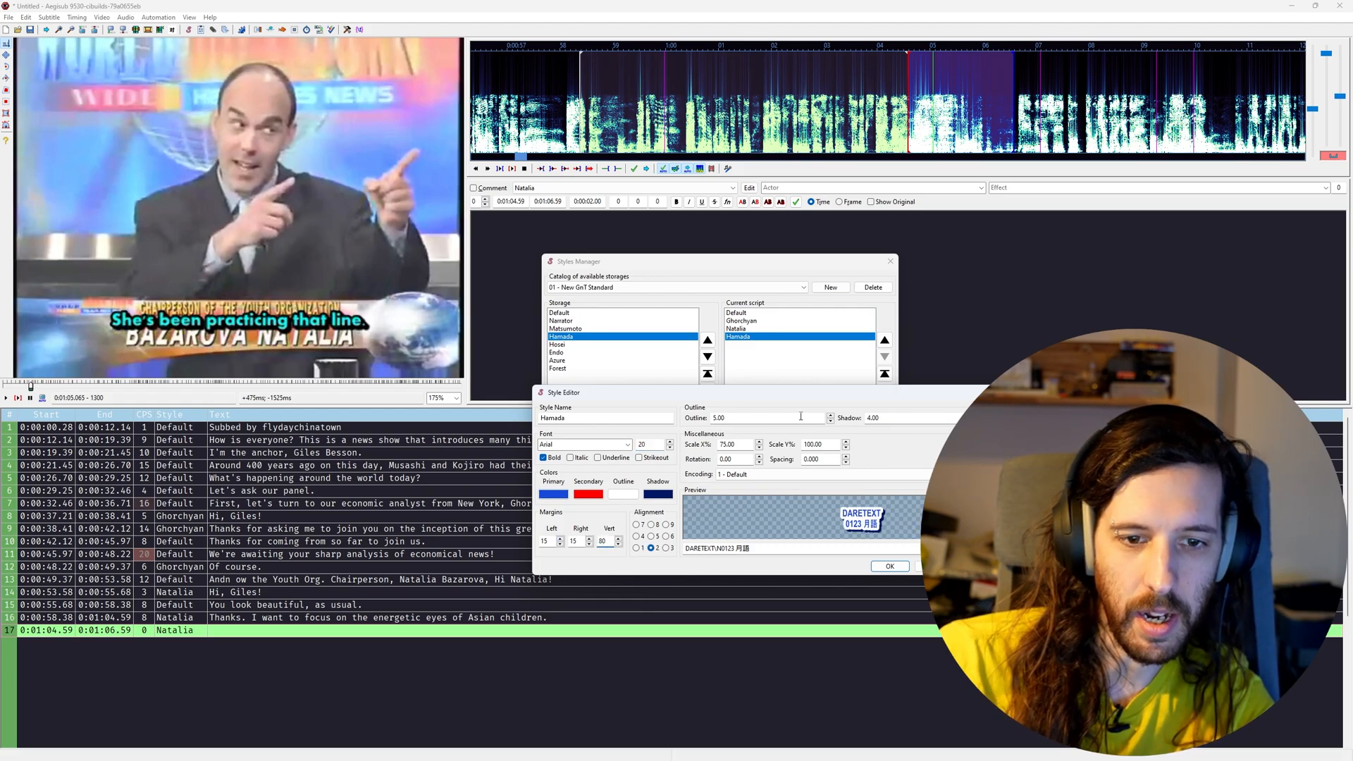
double_click(892, 417)
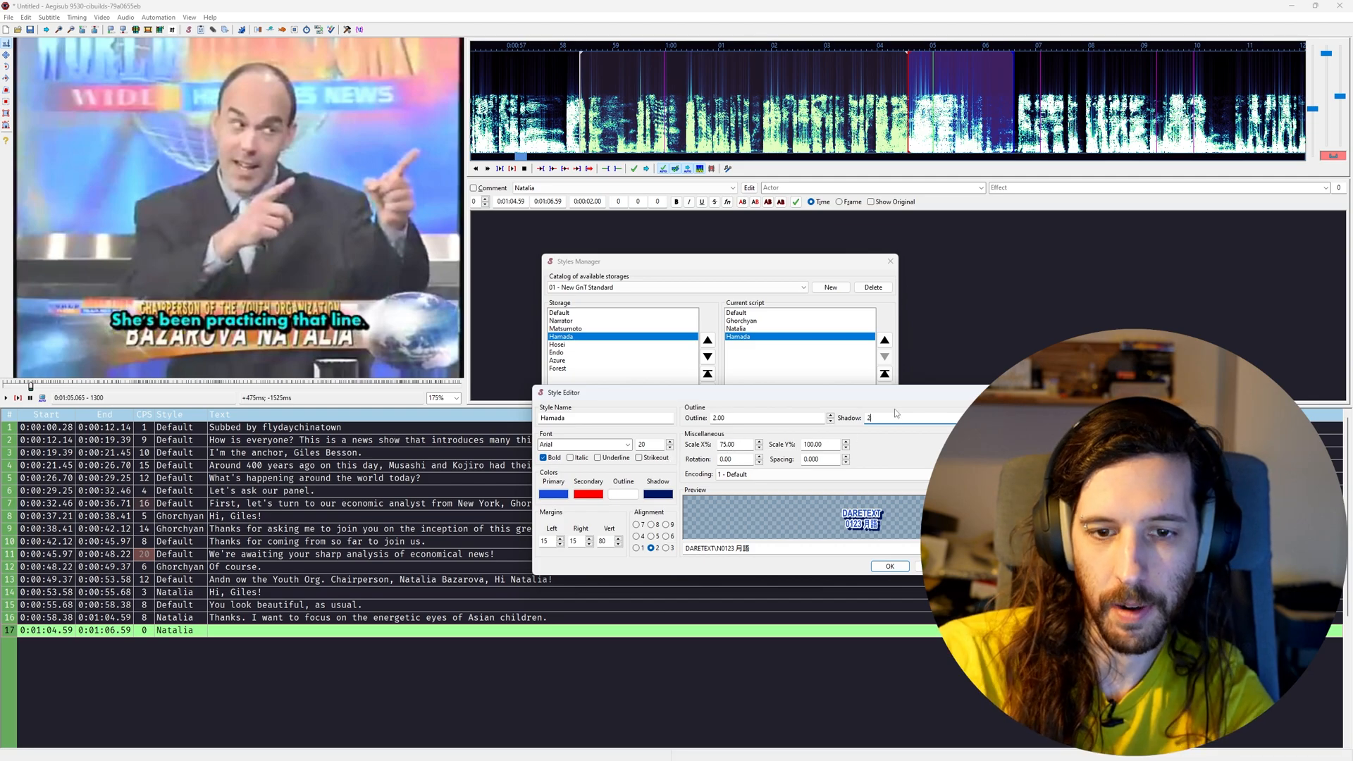
text(2)
key(Tab)
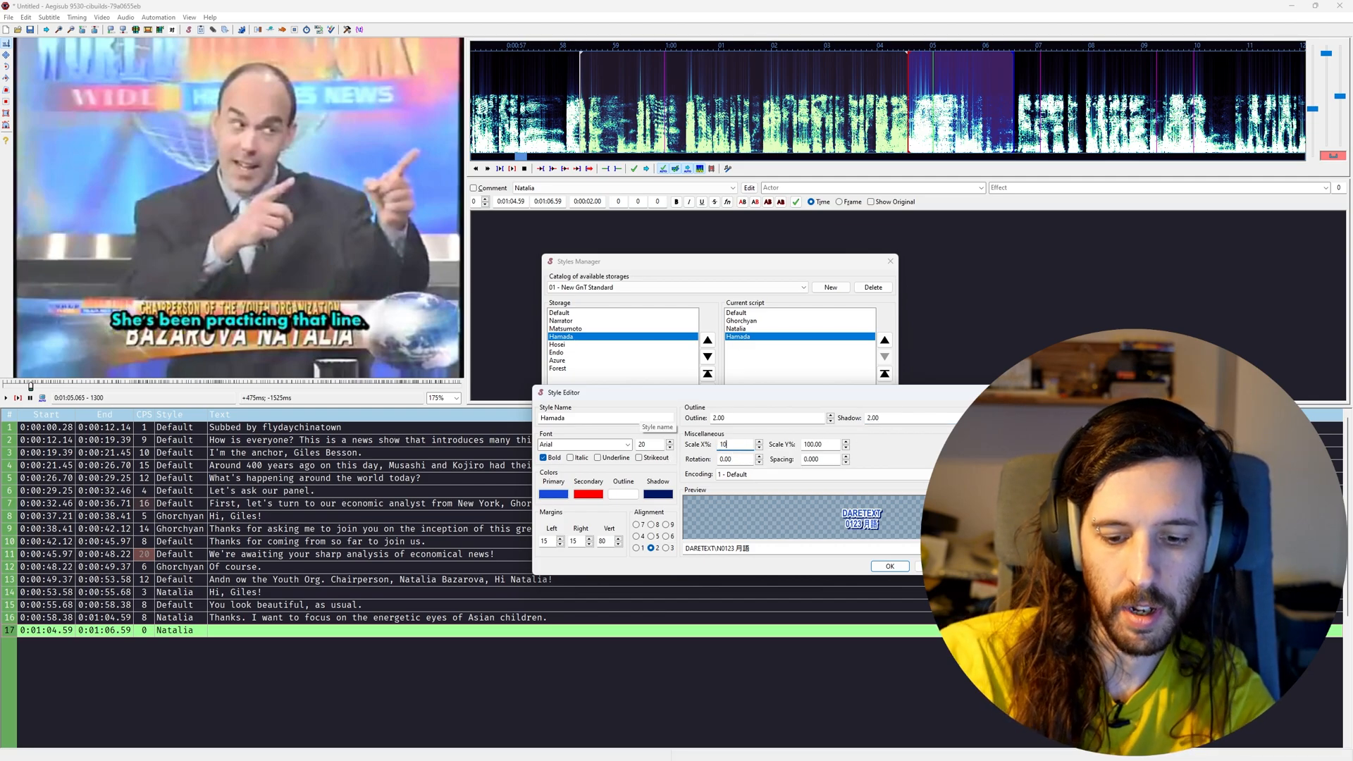
click(890, 566)
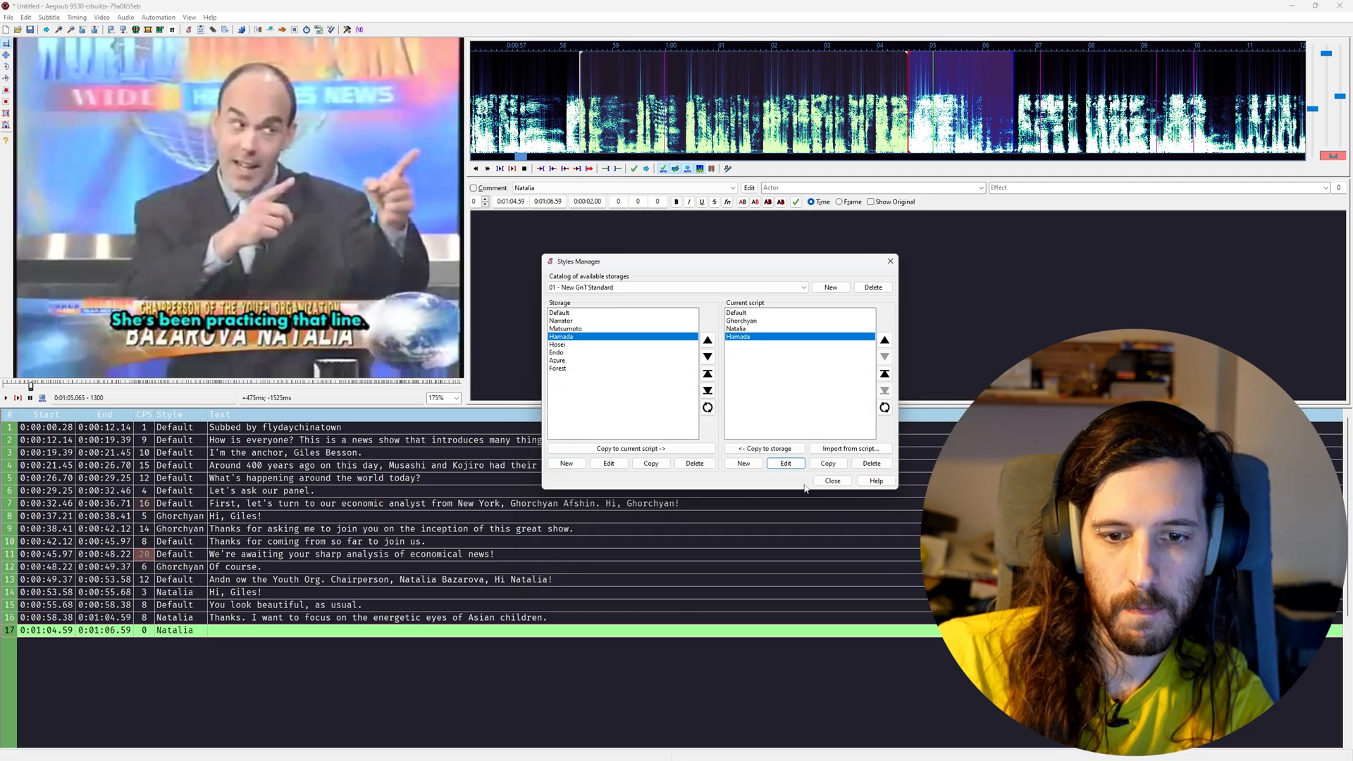
click(832, 483)
Review the anchor's shot, assign the Hamada style to line 17 and enter "She's been practicing that line."
middle_click(876, 99)
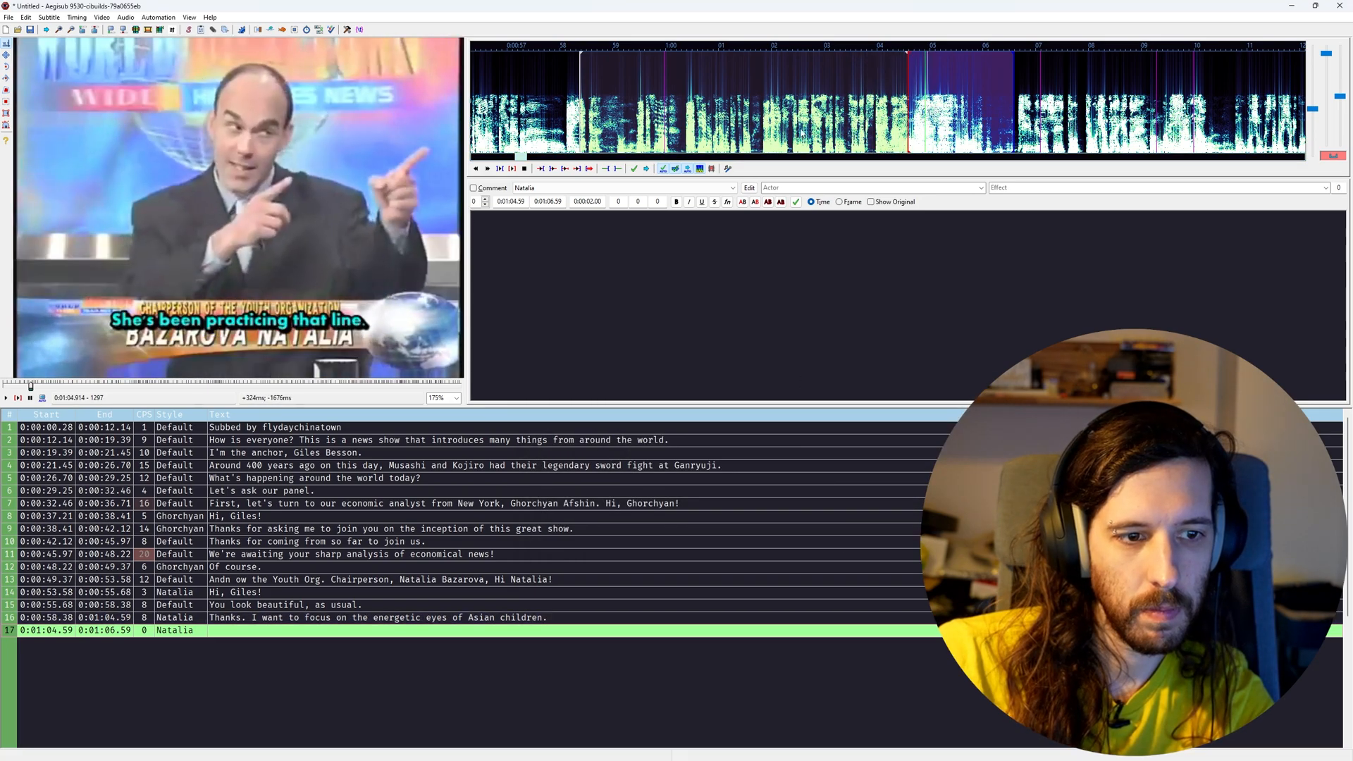
middle_click(846, 128)
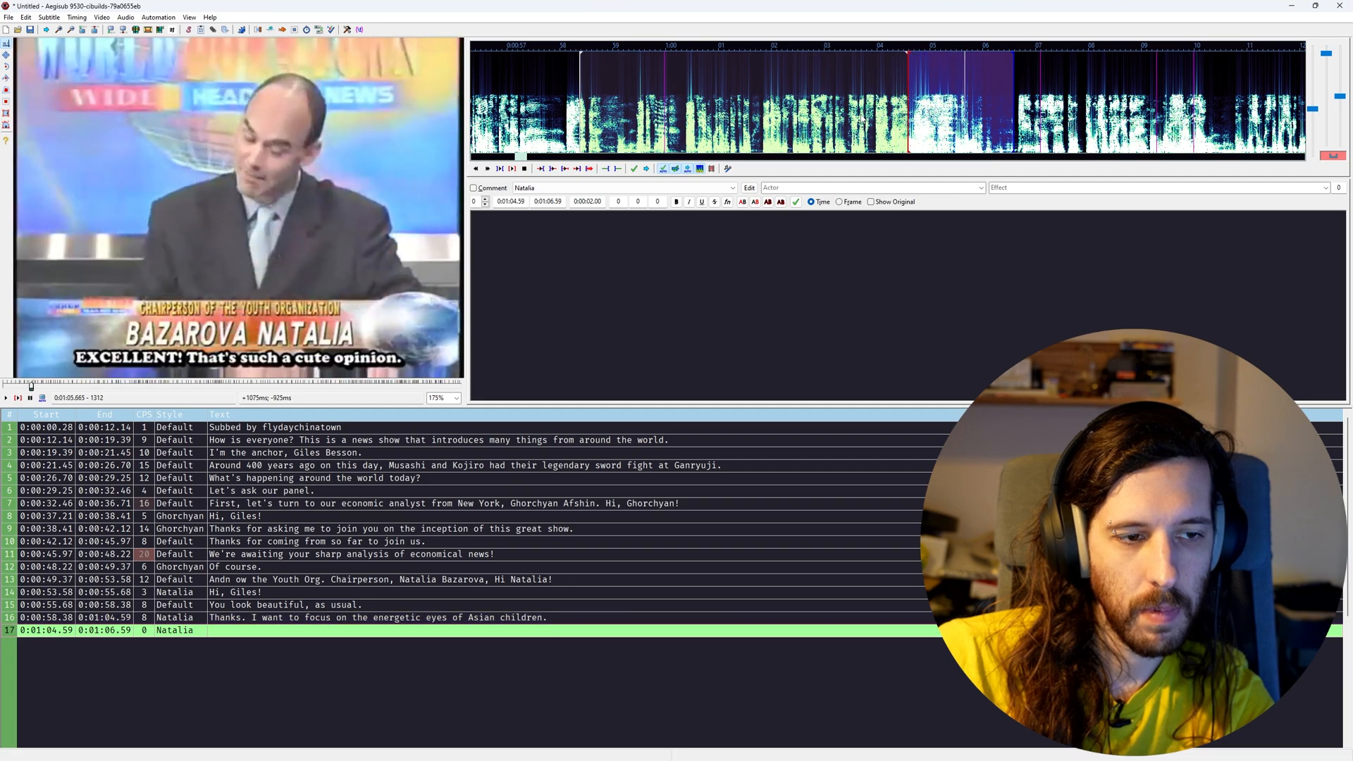
middle_click(861, 118)
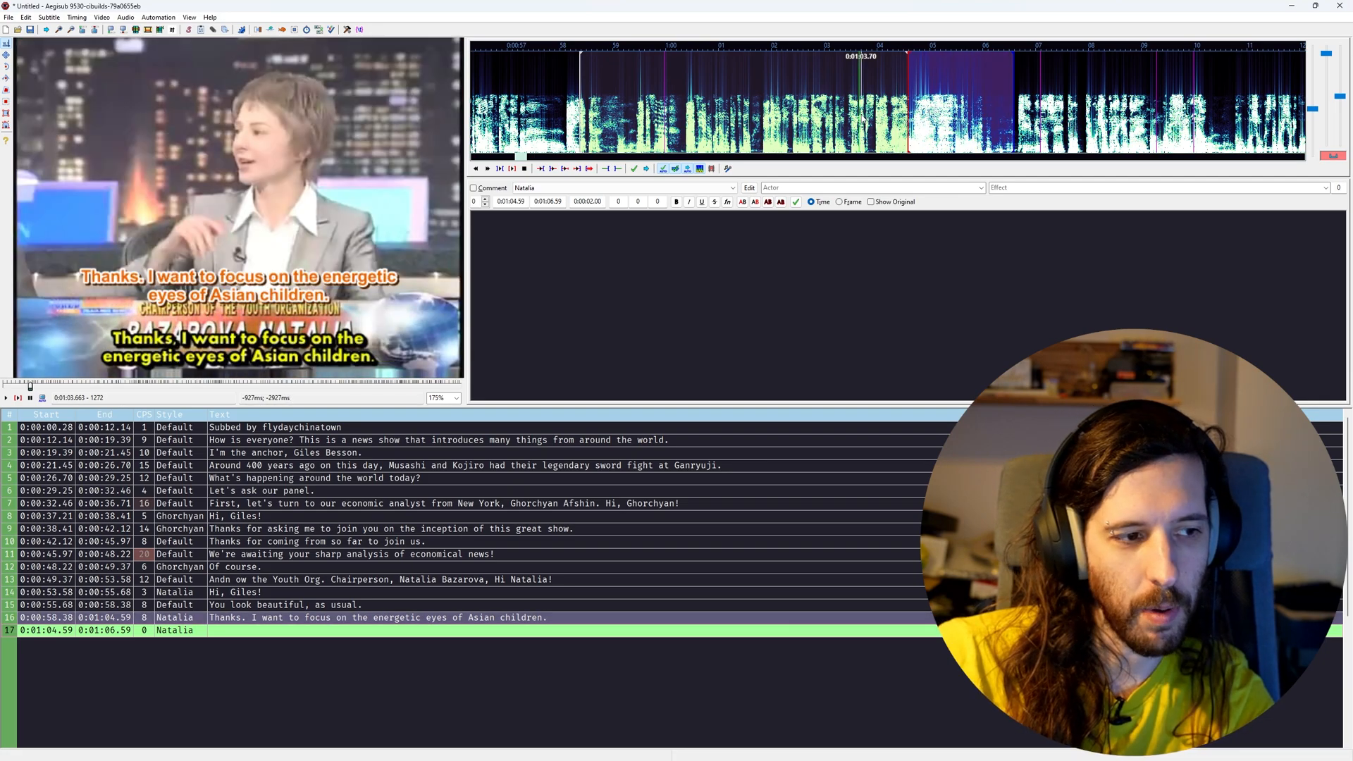
scroll(861, 119, down, 1)
middle_click(823, 107)
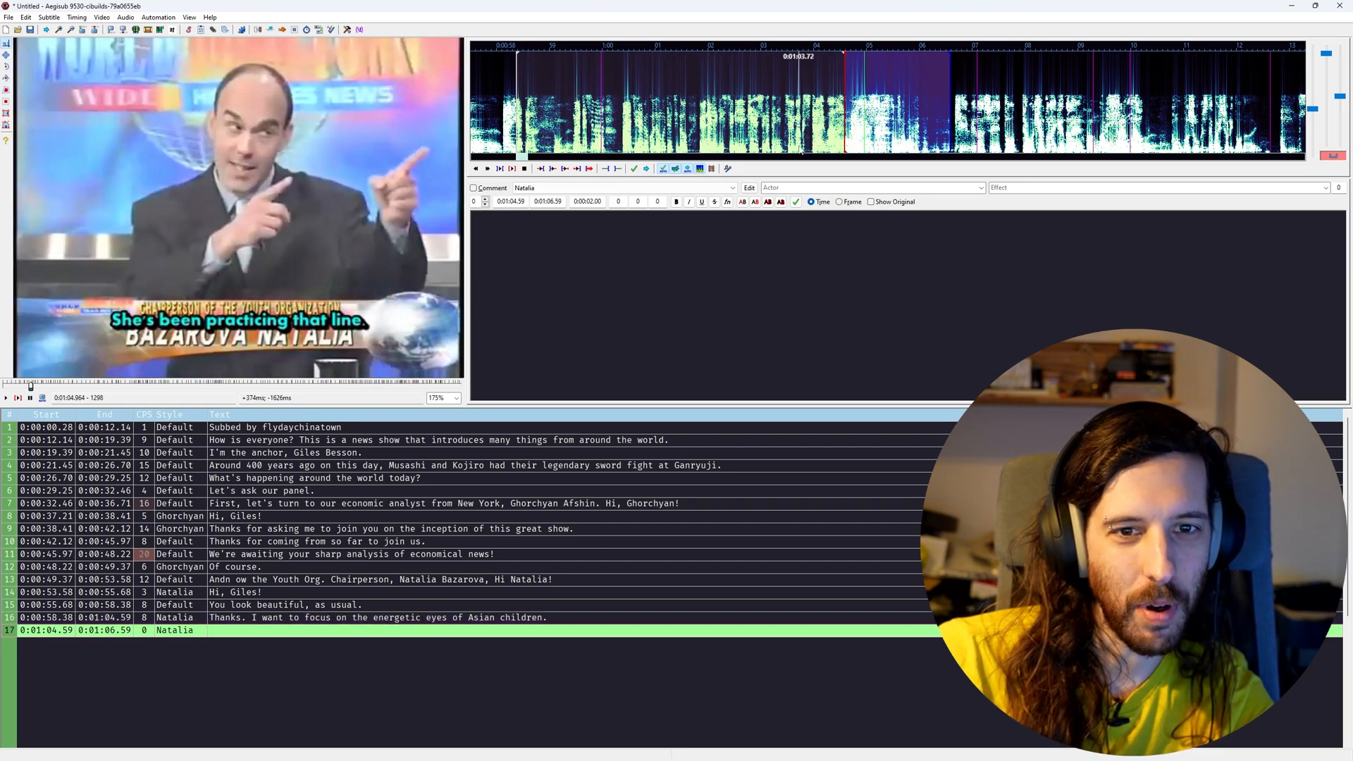
click(621, 187)
click(621, 215)
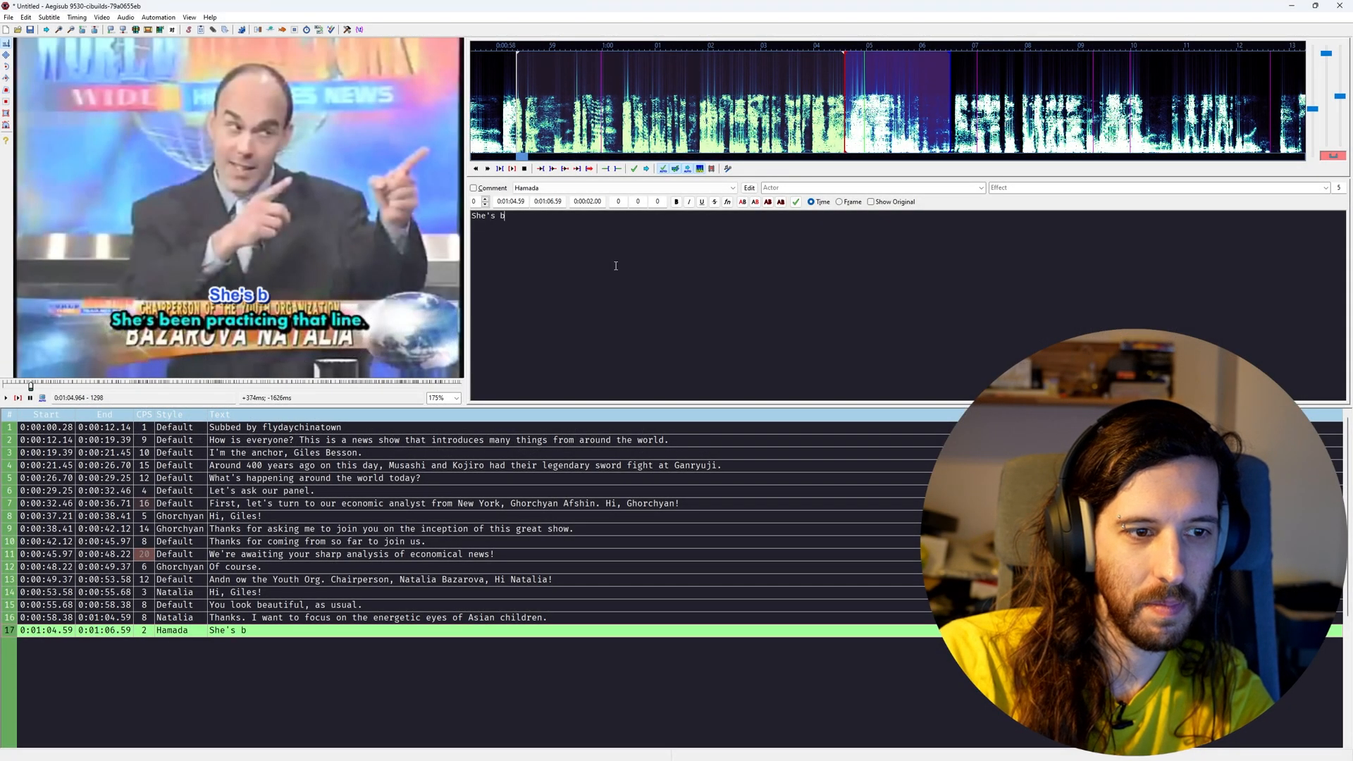
text(icing that line.)
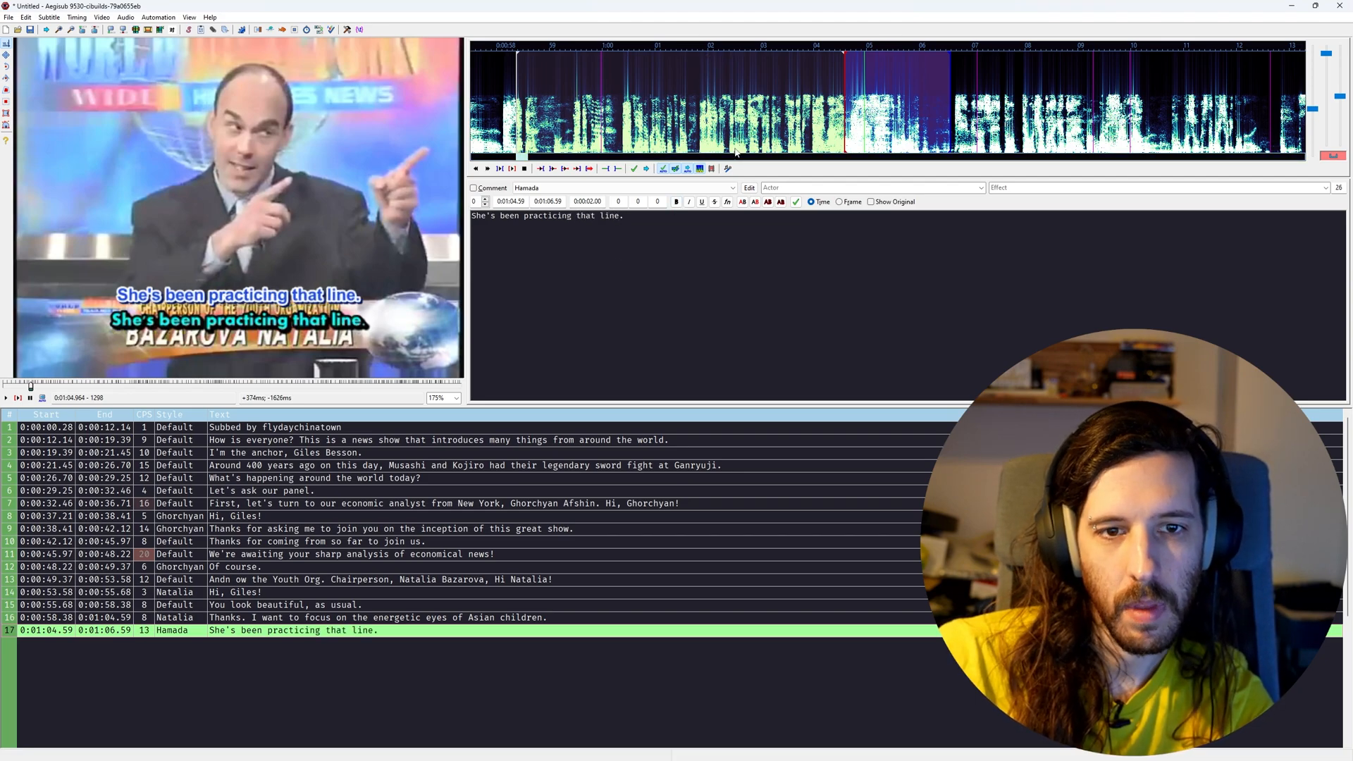
Set line 17's end time to the video position at 0:01:06.64 and recheck the footage around it
middle_click(817, 127)
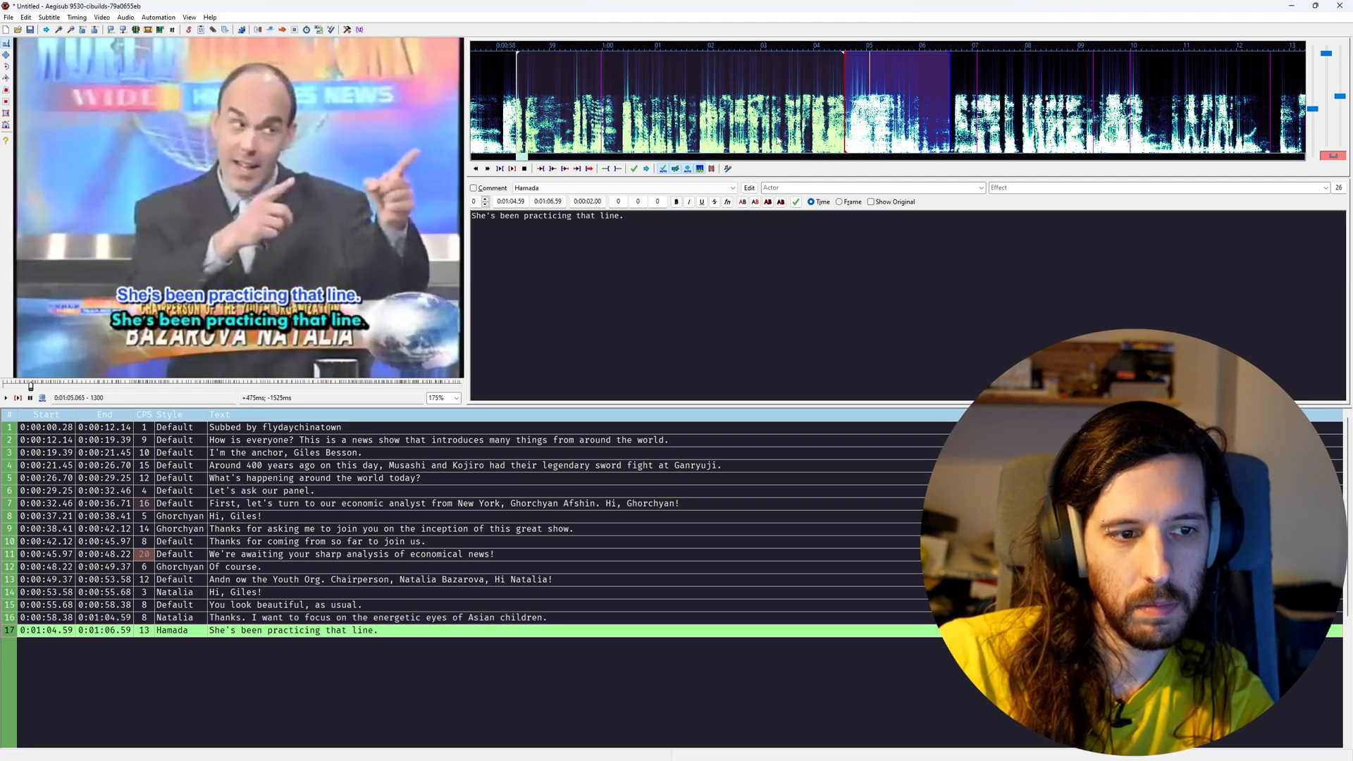
middle_click(771, 127)
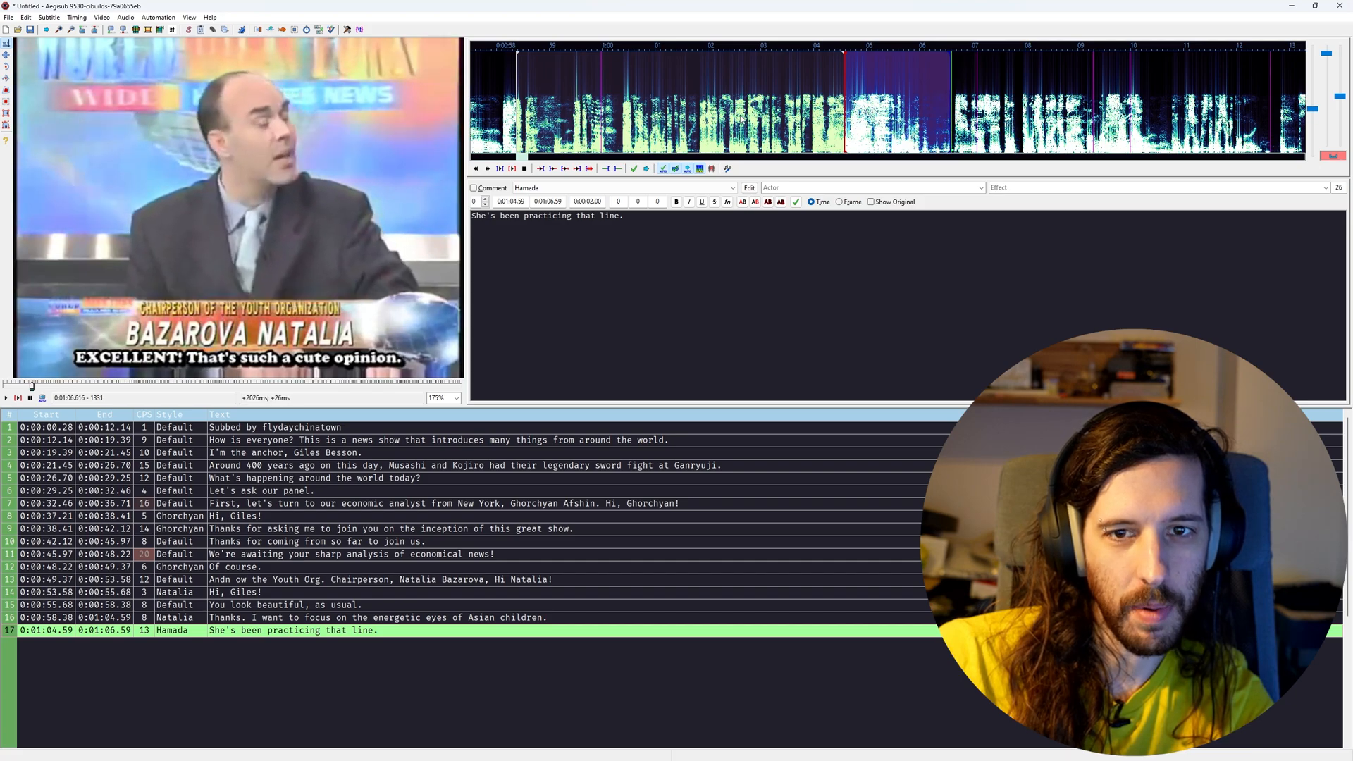
key(ctrl+4)
middle_click(790, 112)
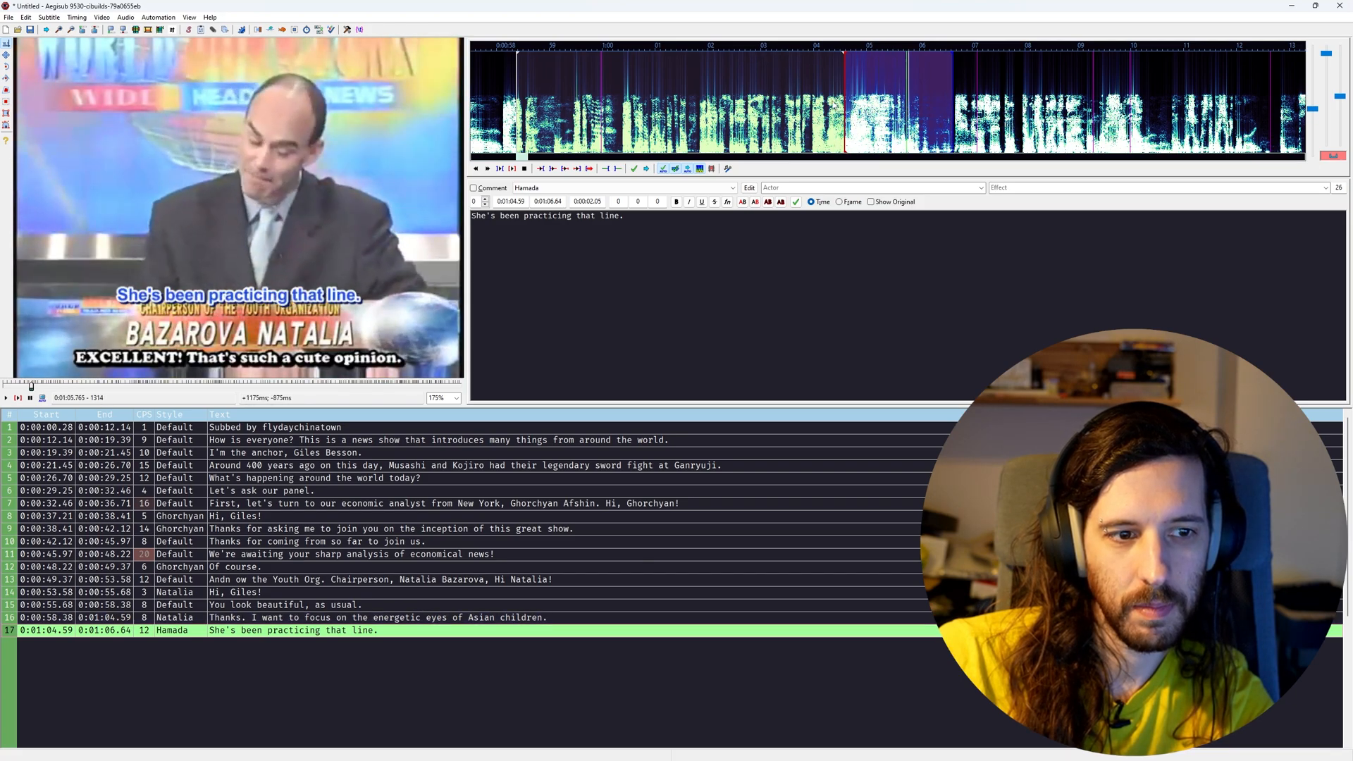
middle_click(826, 102)
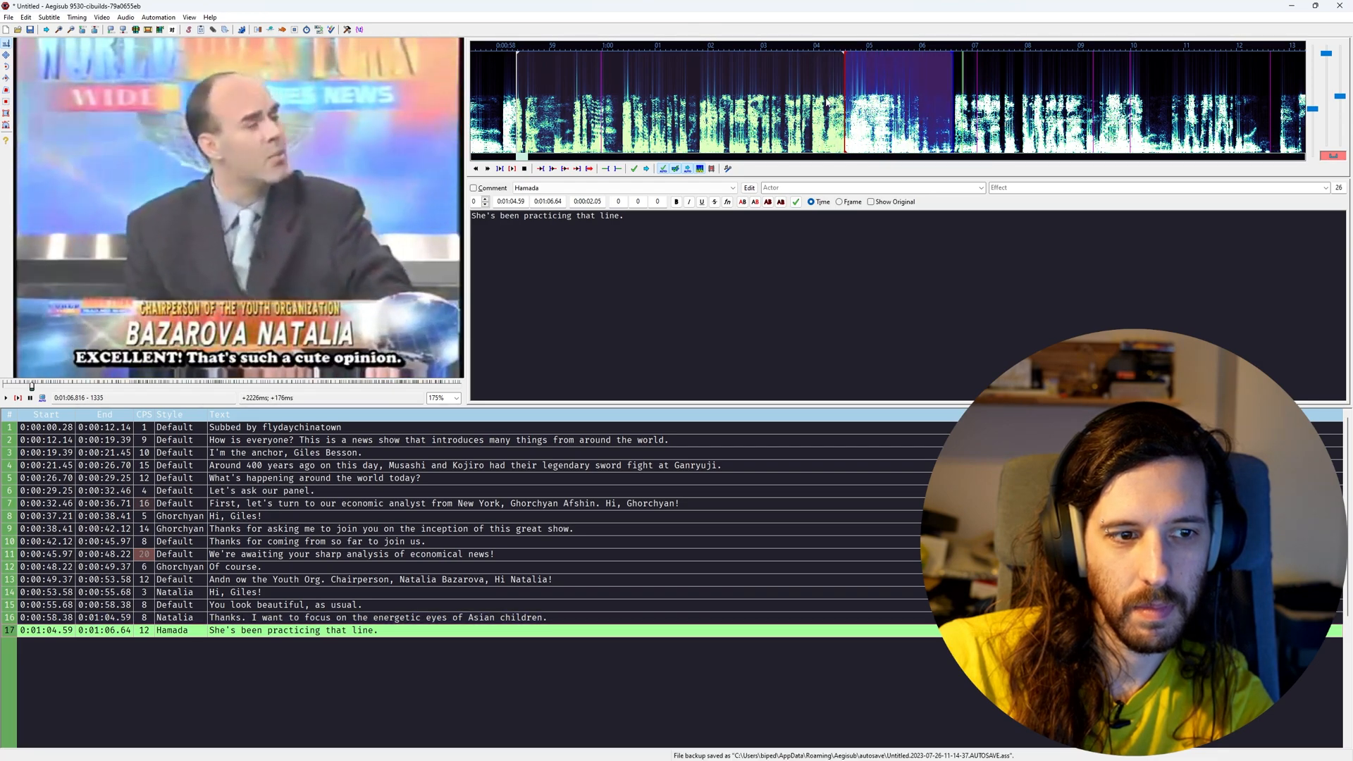
middle_click(881, 113)
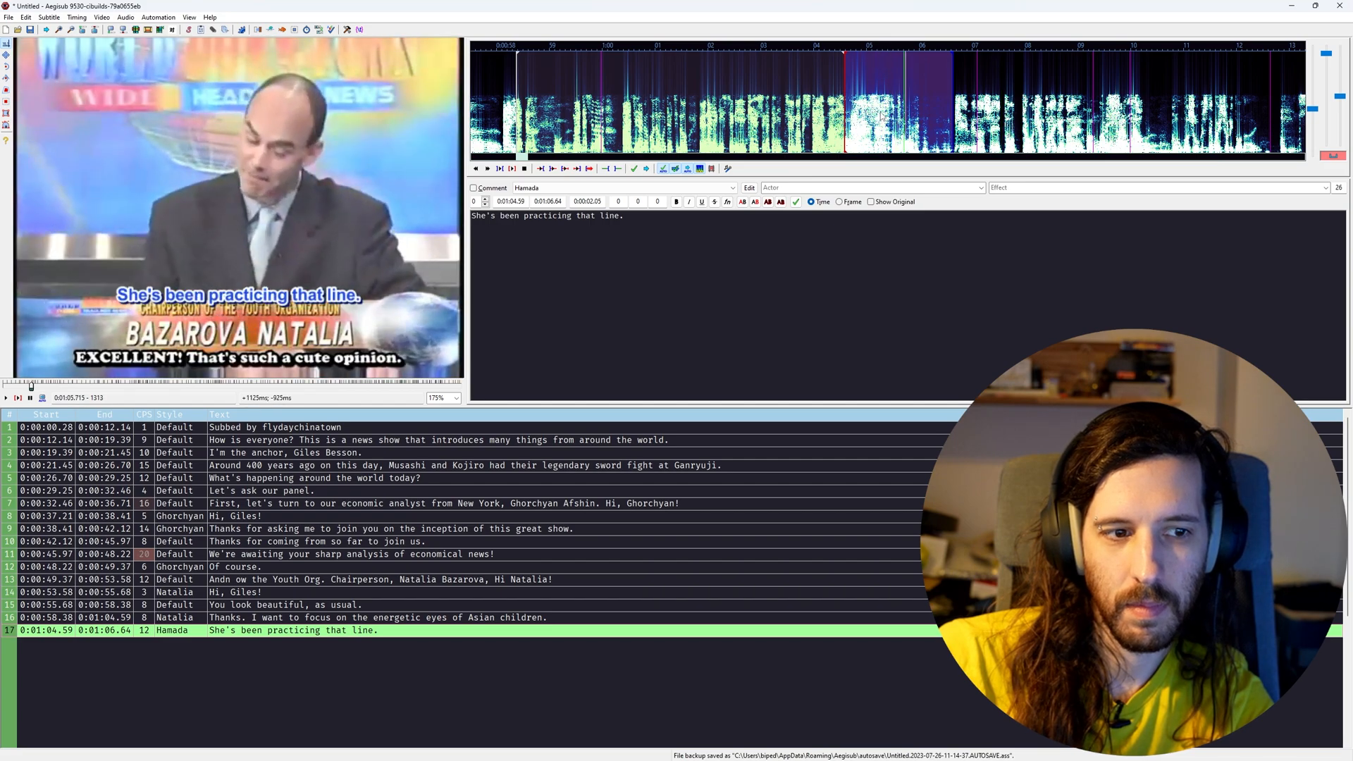
Step through the footage around 0:01:04.6 to check where line 17 starts against the shot change
middle_click(863, 111)
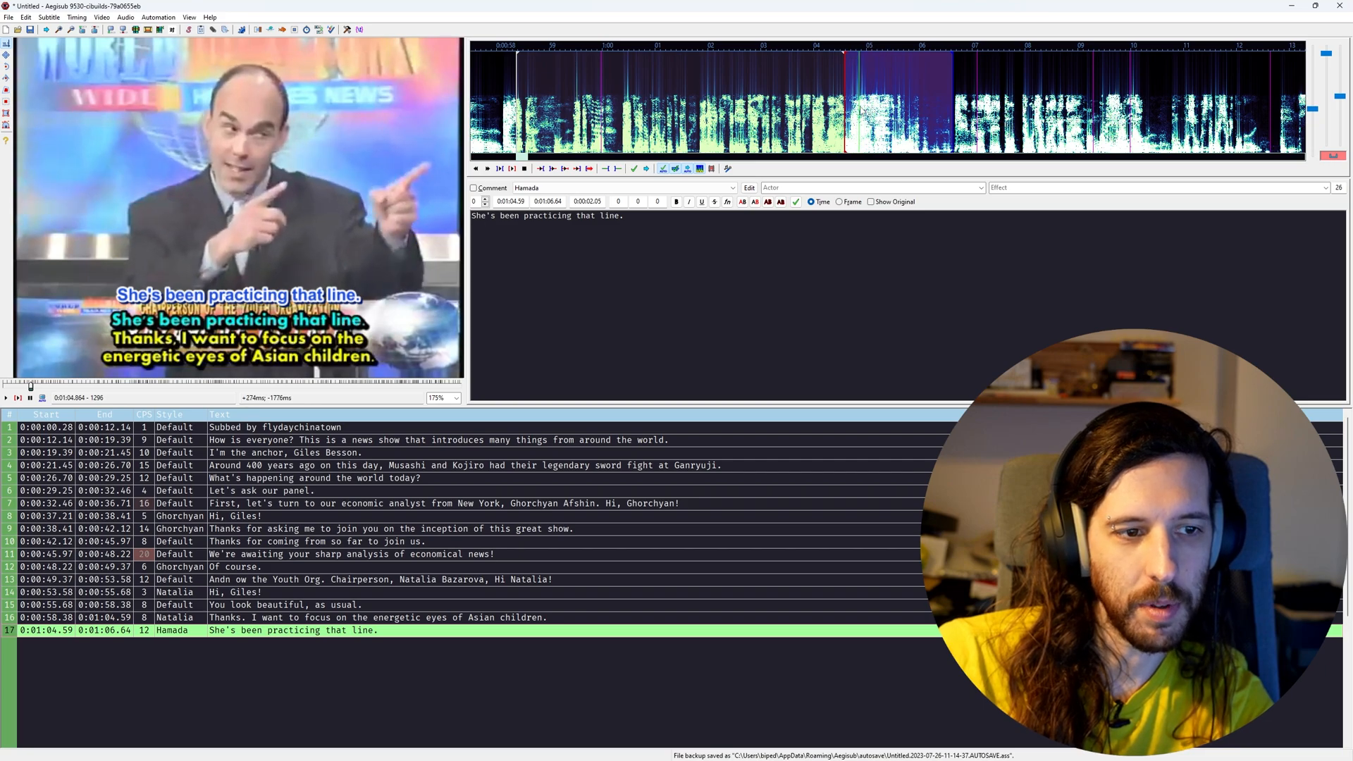
middle_click(843, 105)
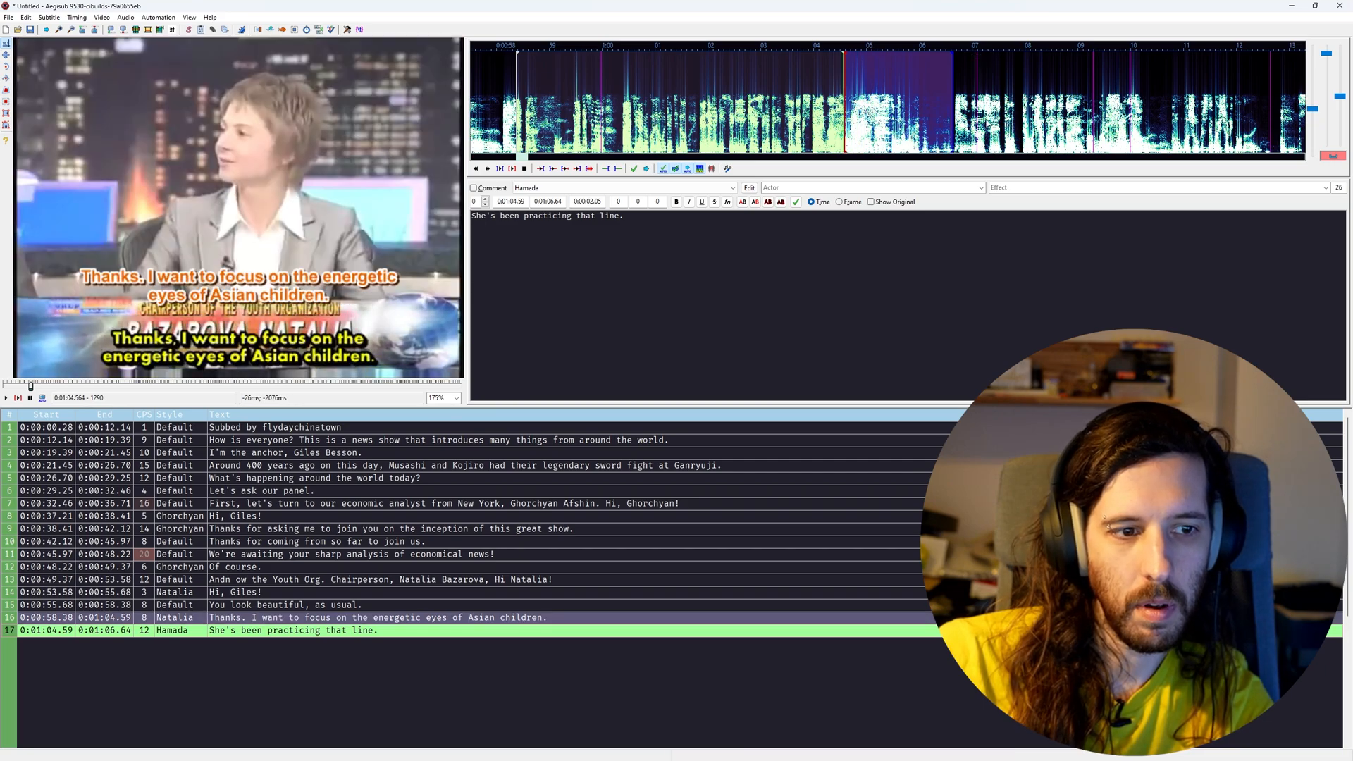
key(Right)
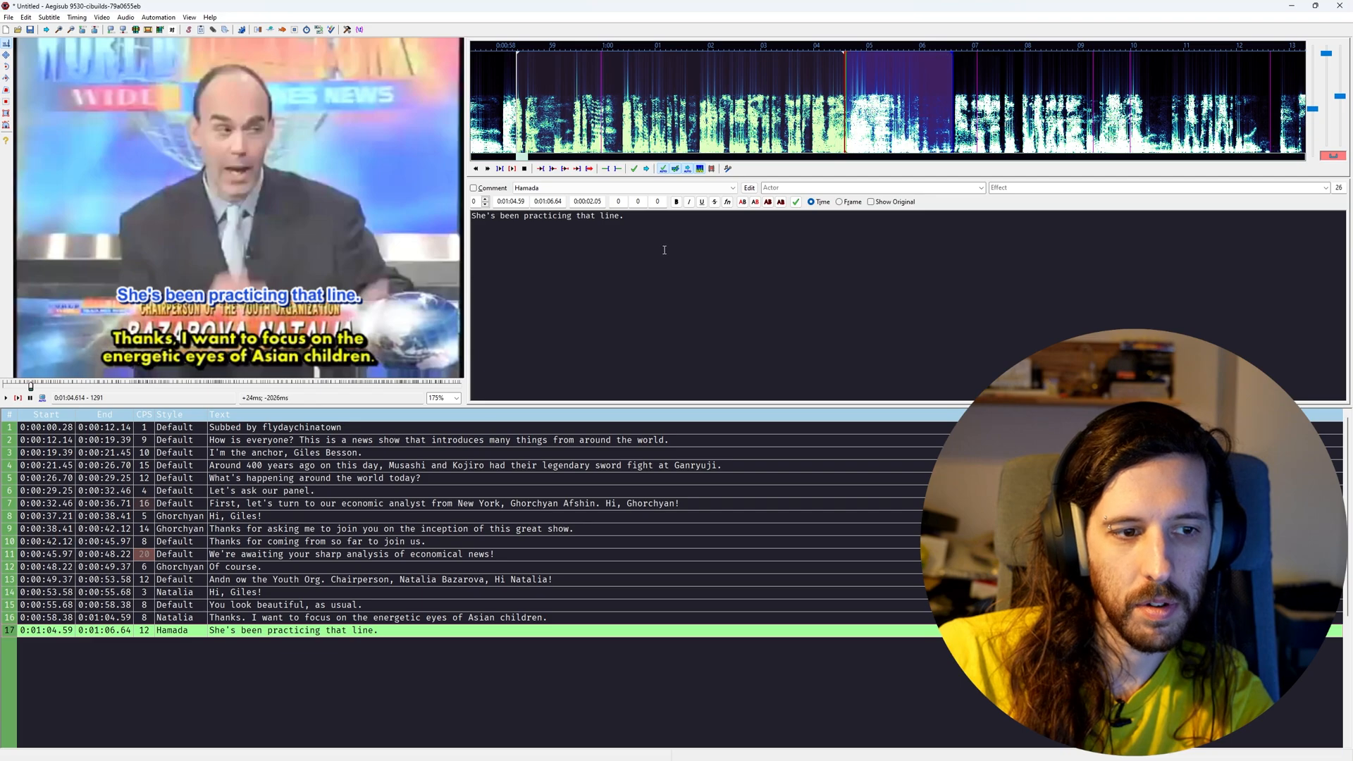
key(Left)
key(Left)
key(Left)
key(Left)
key(Left)
key(Left)
key(Left)
key(Left)
key(Left)
key(Left)
key(Left)
key(Left)
key(Left)
key(Left)
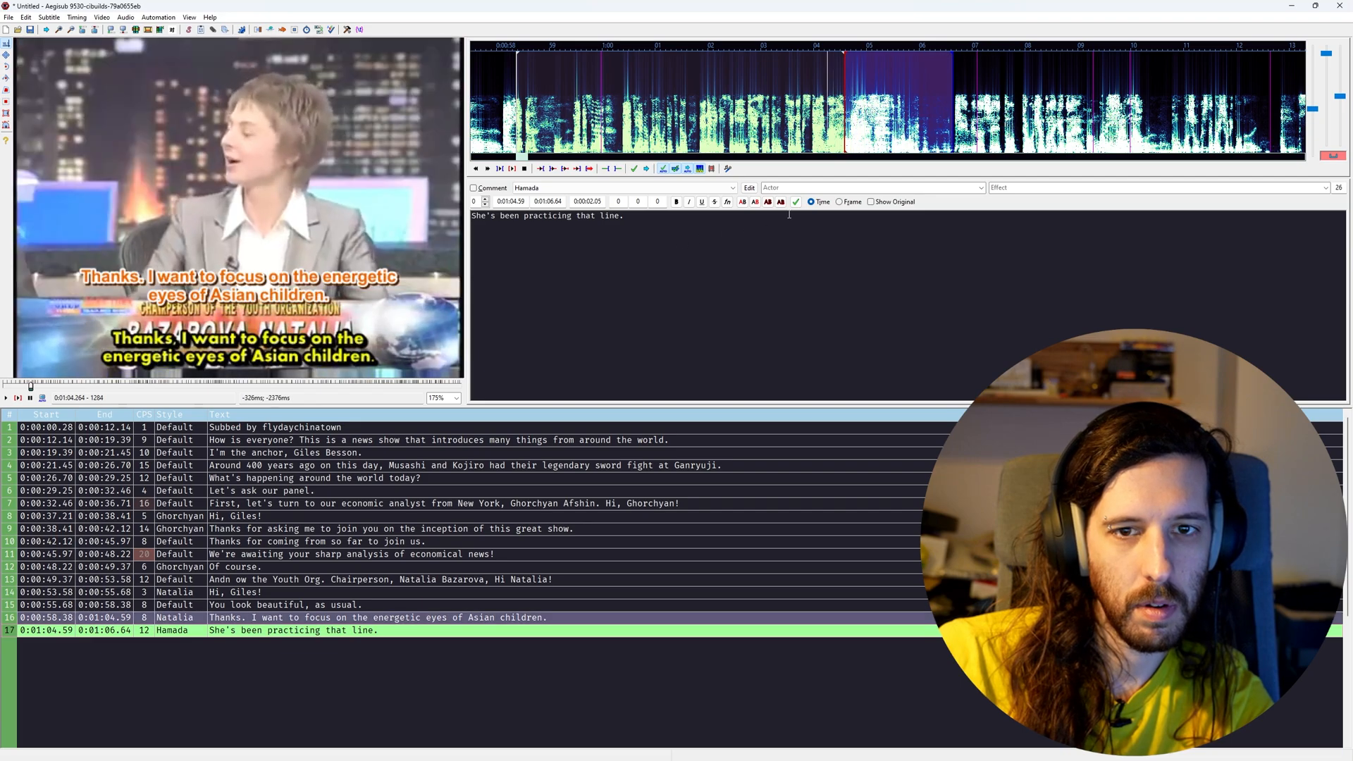
key(Right)
key(Right)
key(Left)
key(Right)
Add line 18 with the Default style, starting at 0:01:04.59, and enter "Excellent!" as its text
key(Return)
click(733, 188)
click(535, 196)
click(562, 263)
text(Excellent!)
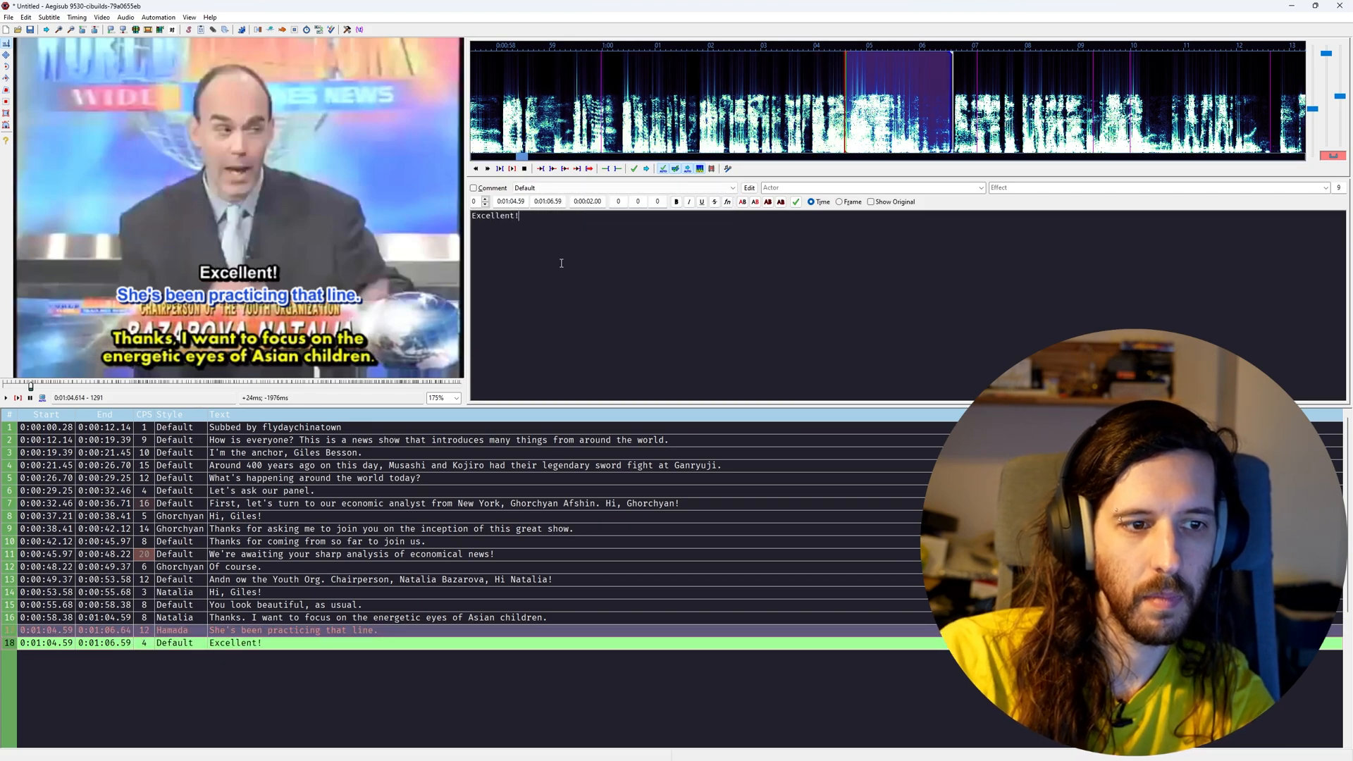
Play back line 18 and step through the frames around its end near 0:01:06.6
middle_click(812, 78)
key(ctrl+p)
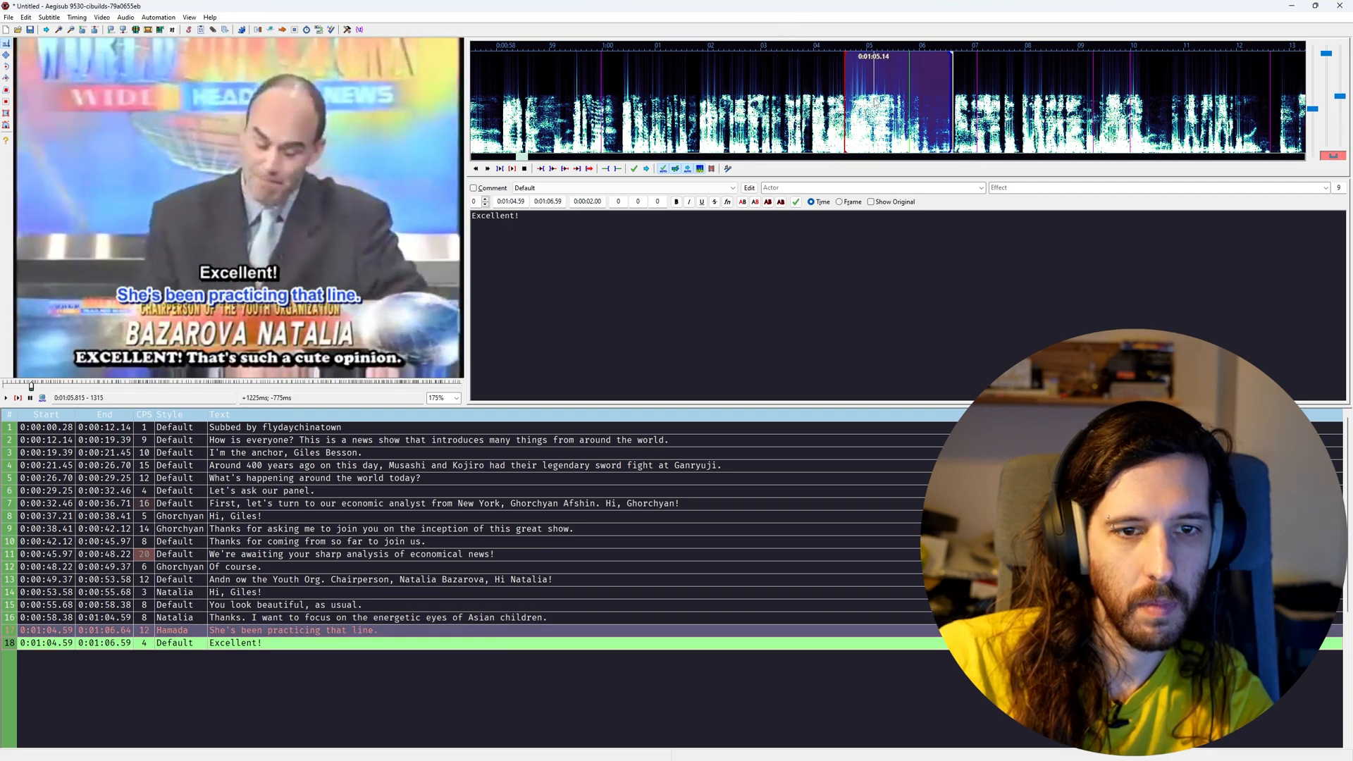
key(ctrl+shift+p)
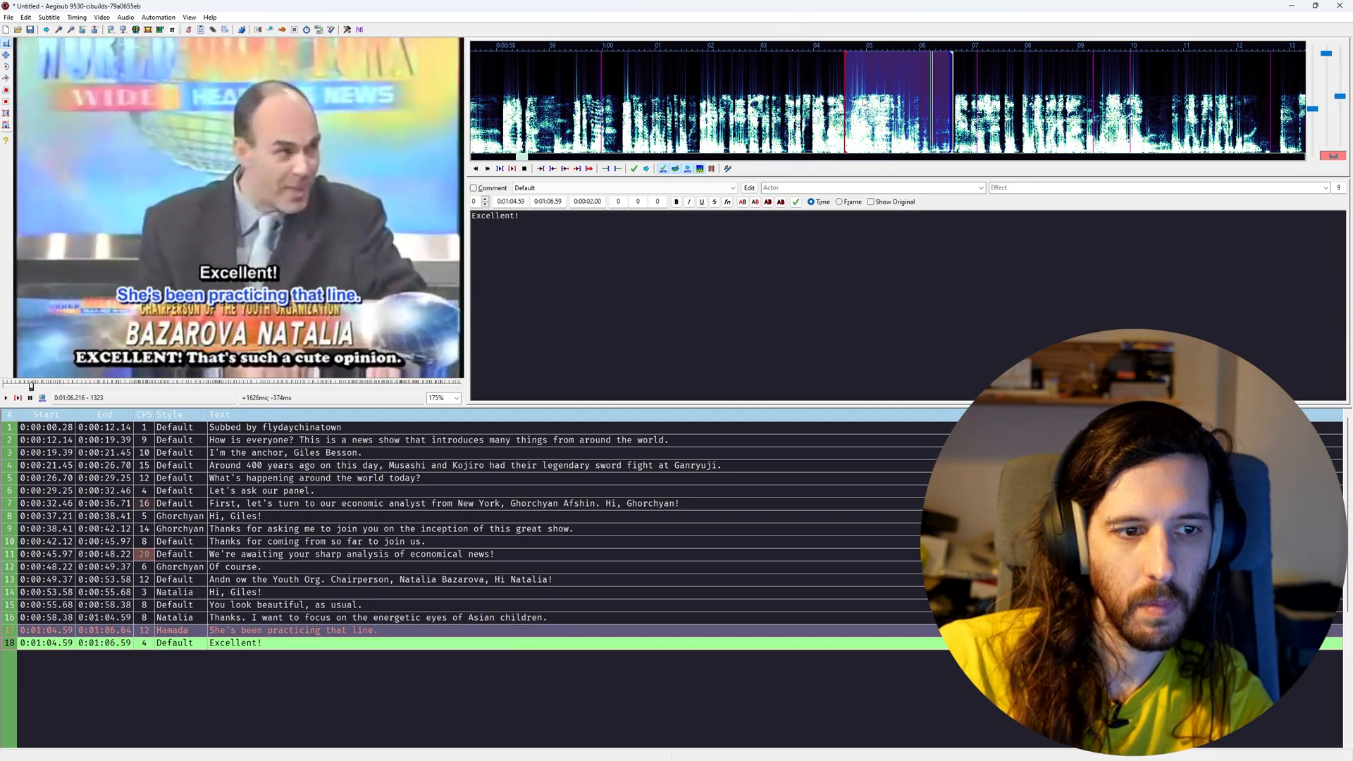
key(ctrl+shift+p)
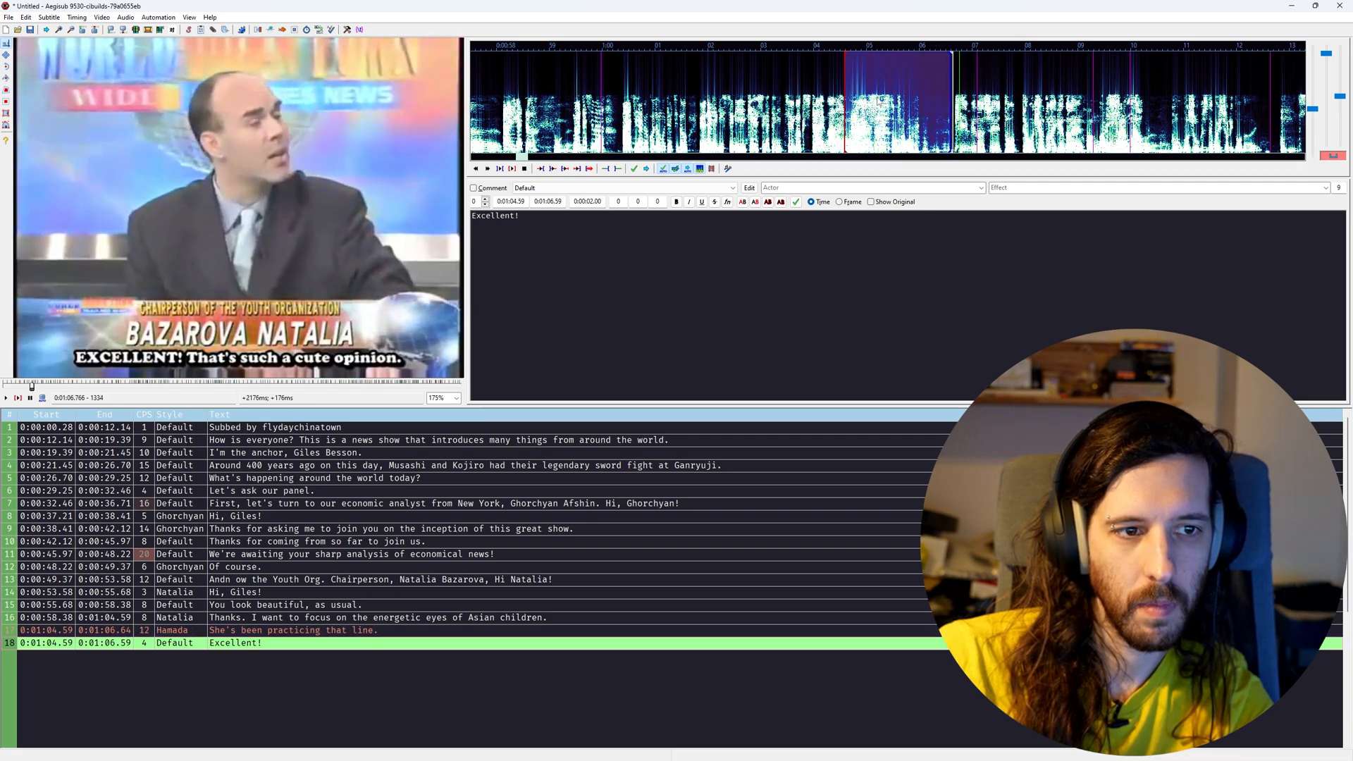
key(ctrl+shift+p)
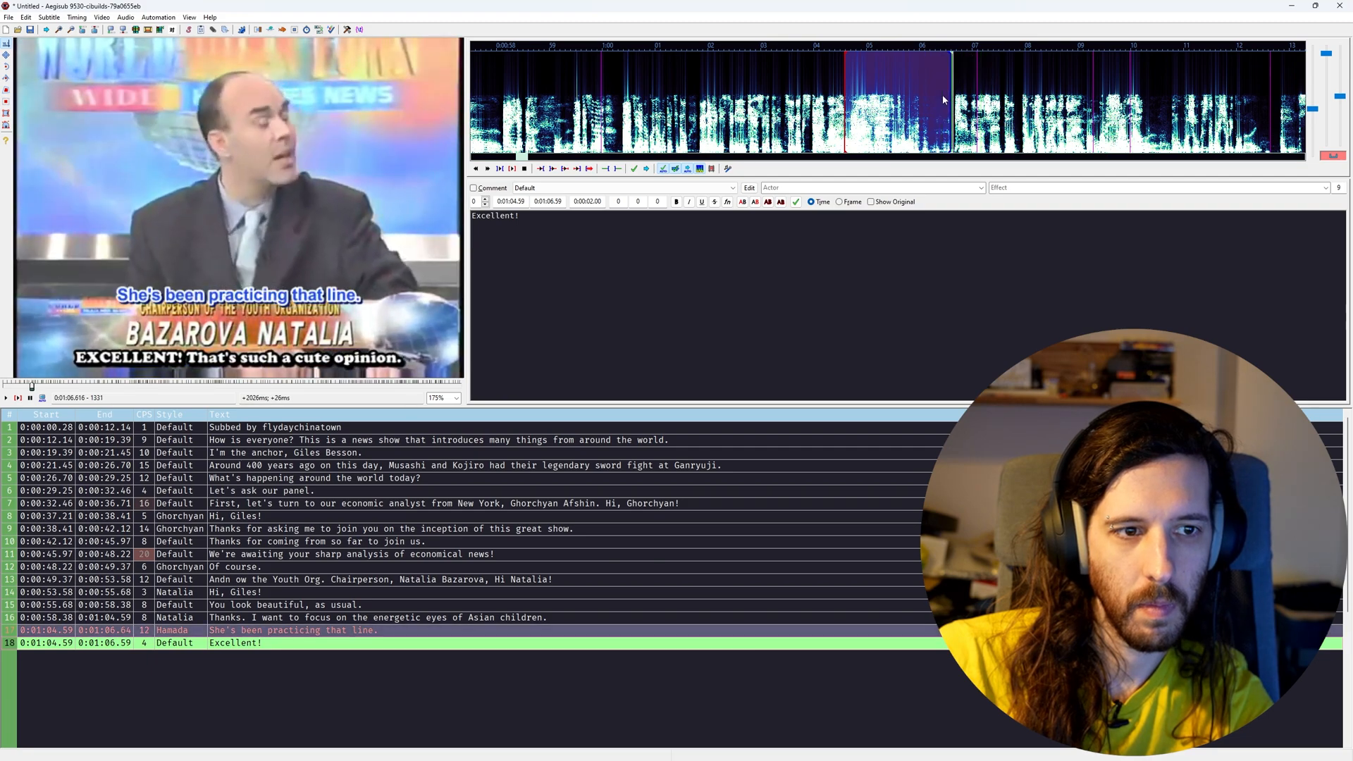
key(ctrl+shift+p)
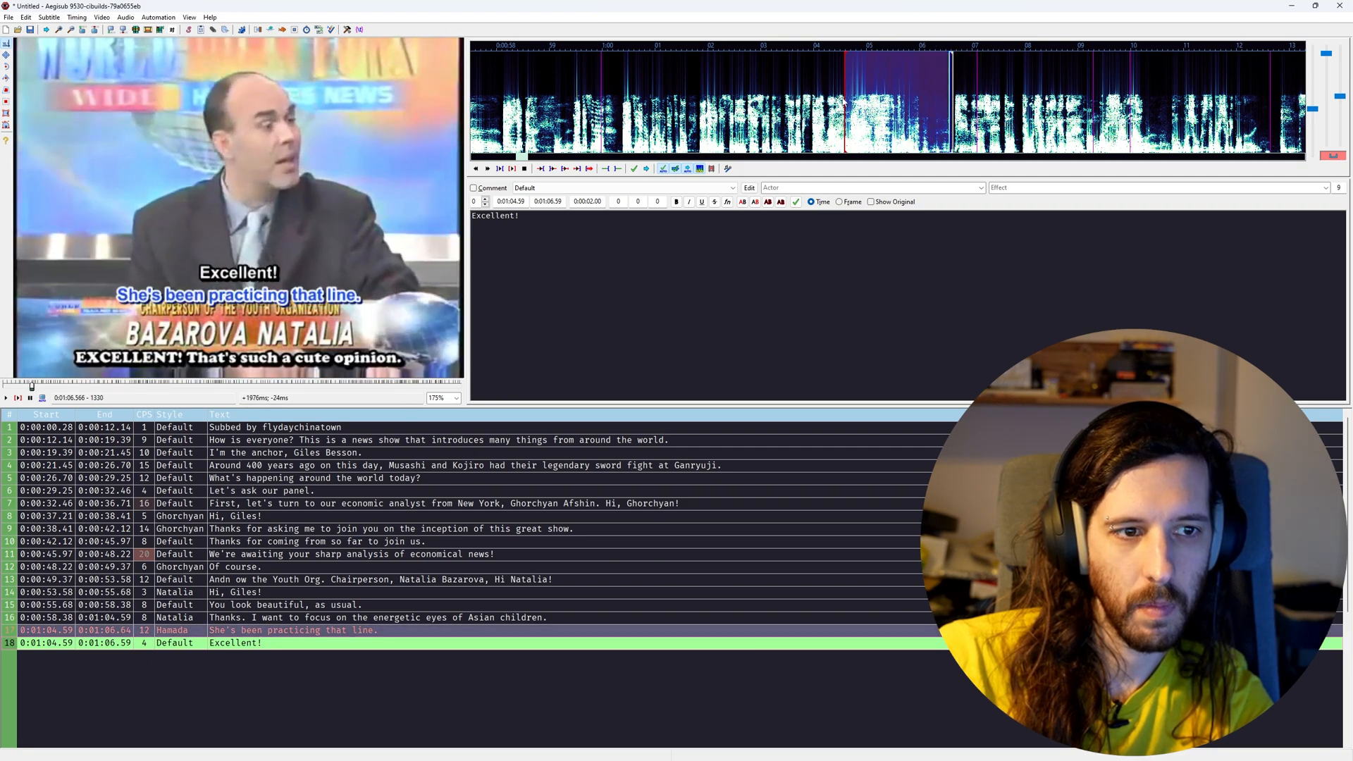
key(Left)
key(Right)
key(Left)
key(Right)
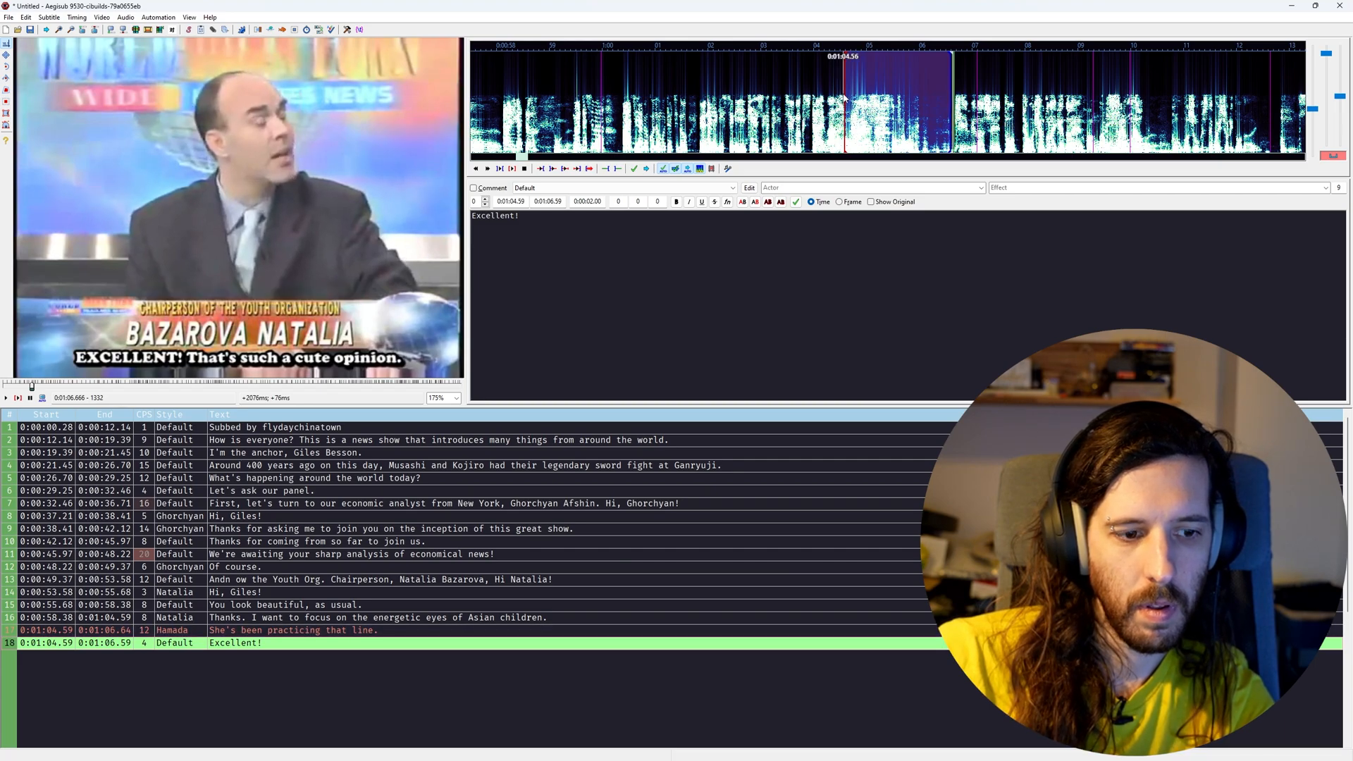
Commit line 18 and add line 19 at 0:01:06.64 with the text "That's such a cute opinion."
key(Return)
click(673, 281)
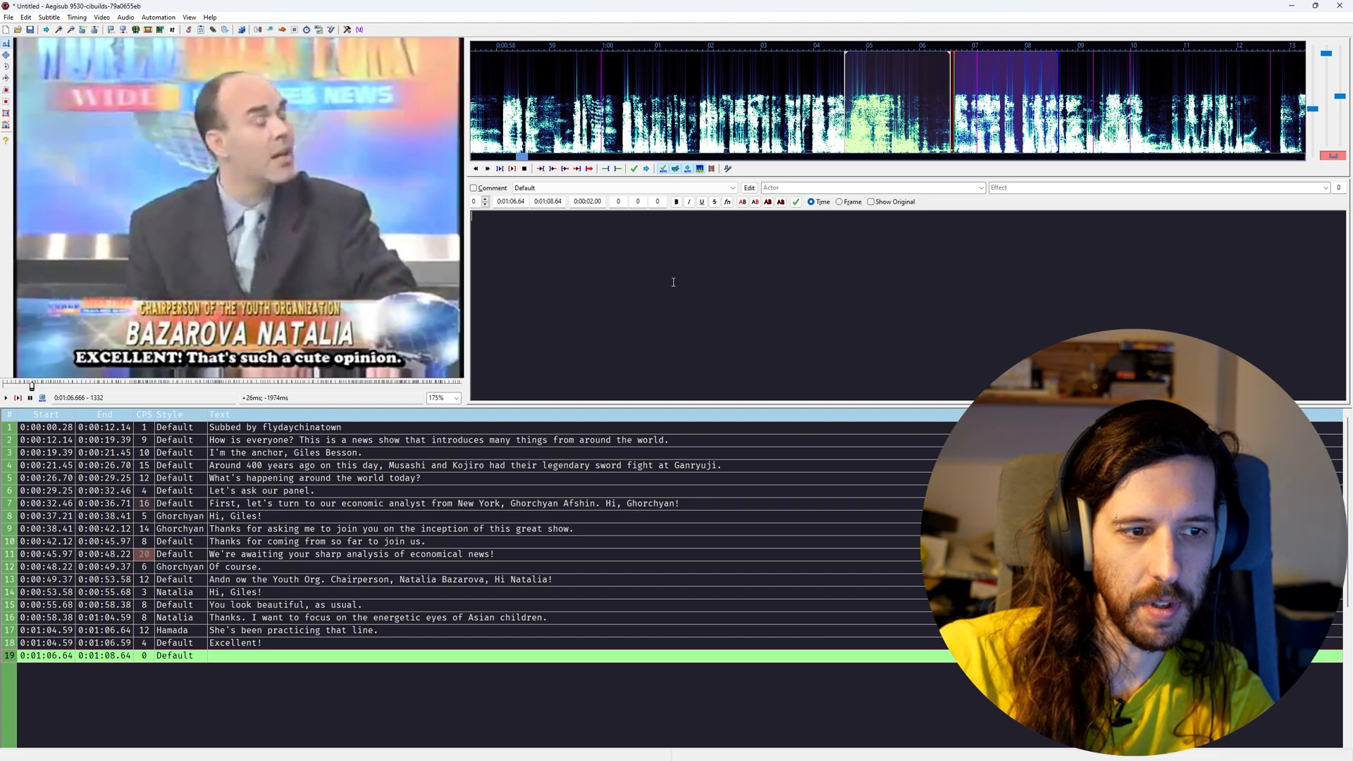
text(That's such a cute opi)
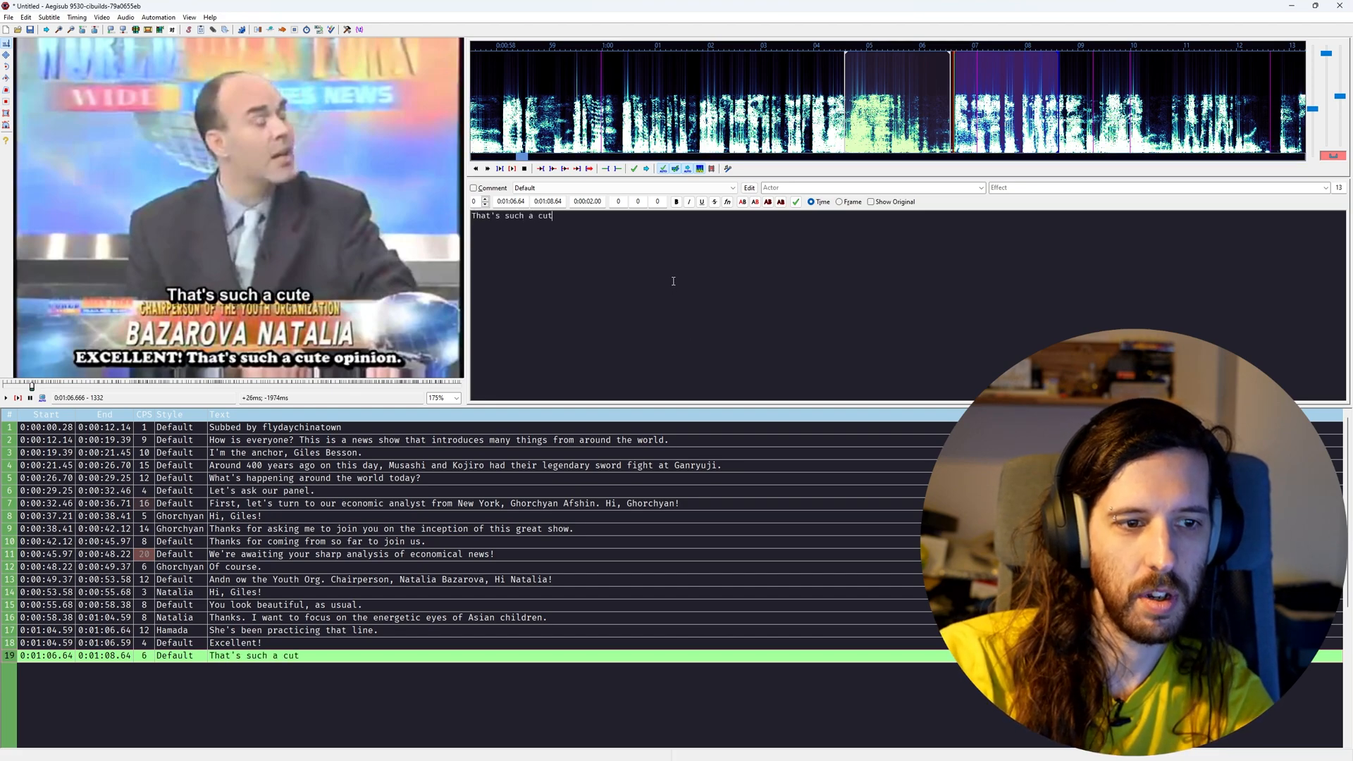
text(nion.)
Play line 19 and review the footage leading up to it
key(ctrl+p)
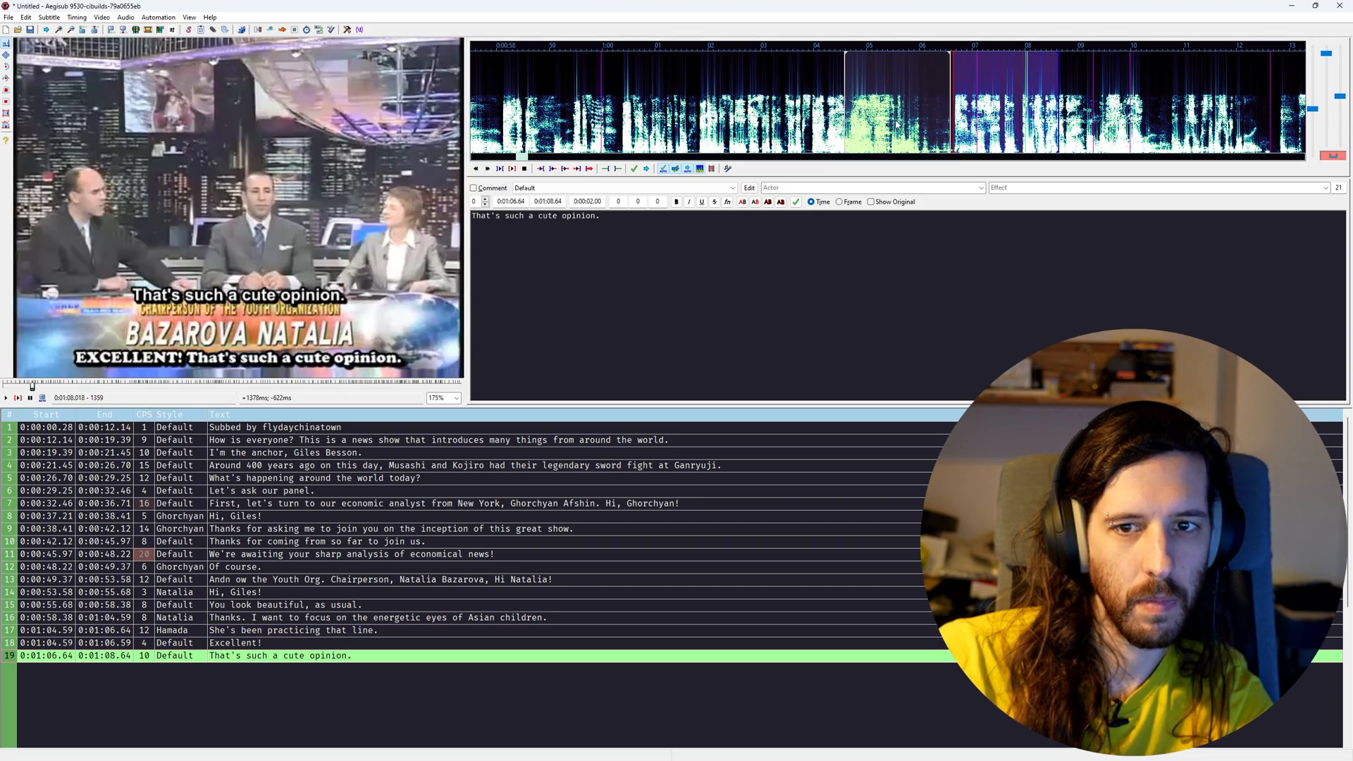
middle_click(919, 101)
key(alt+space)
scroll(961, 96, up, 6)
key(Escape)
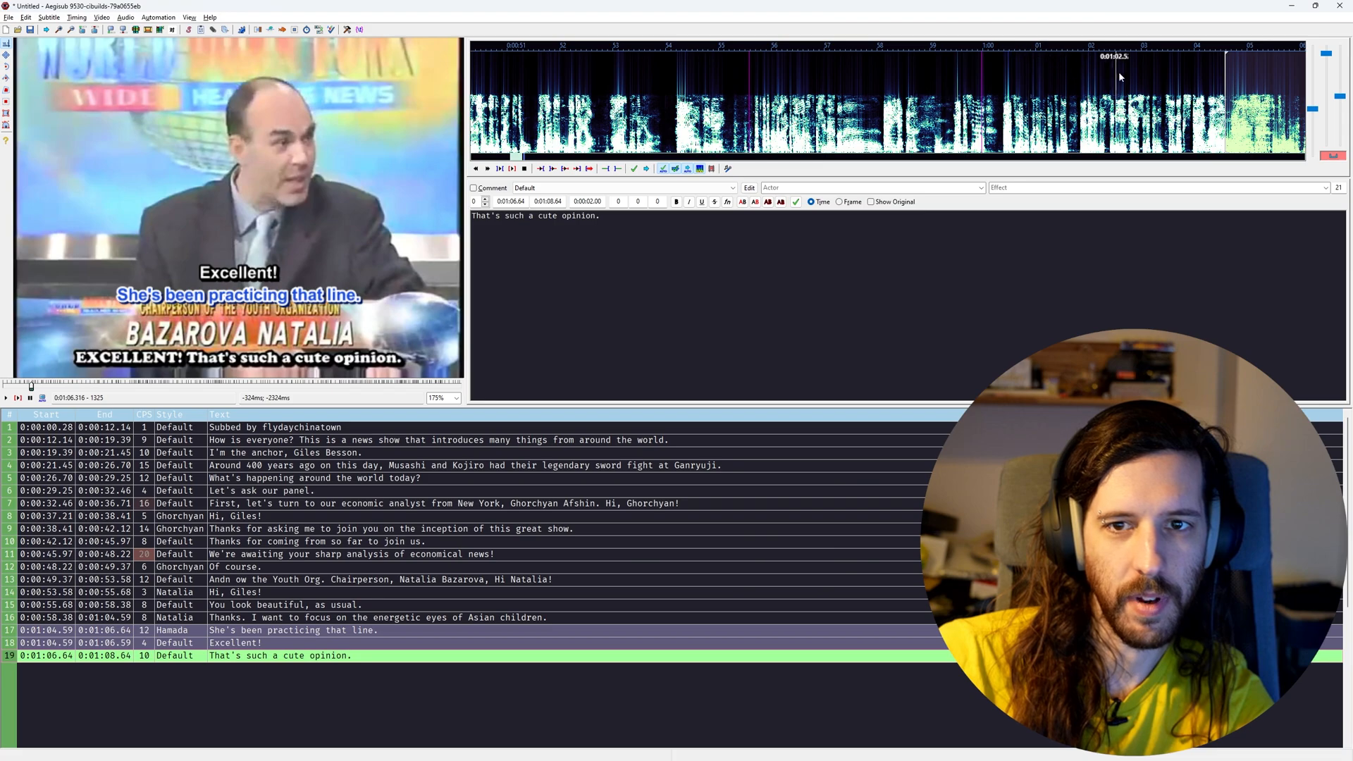
middle_click(1053, 110)
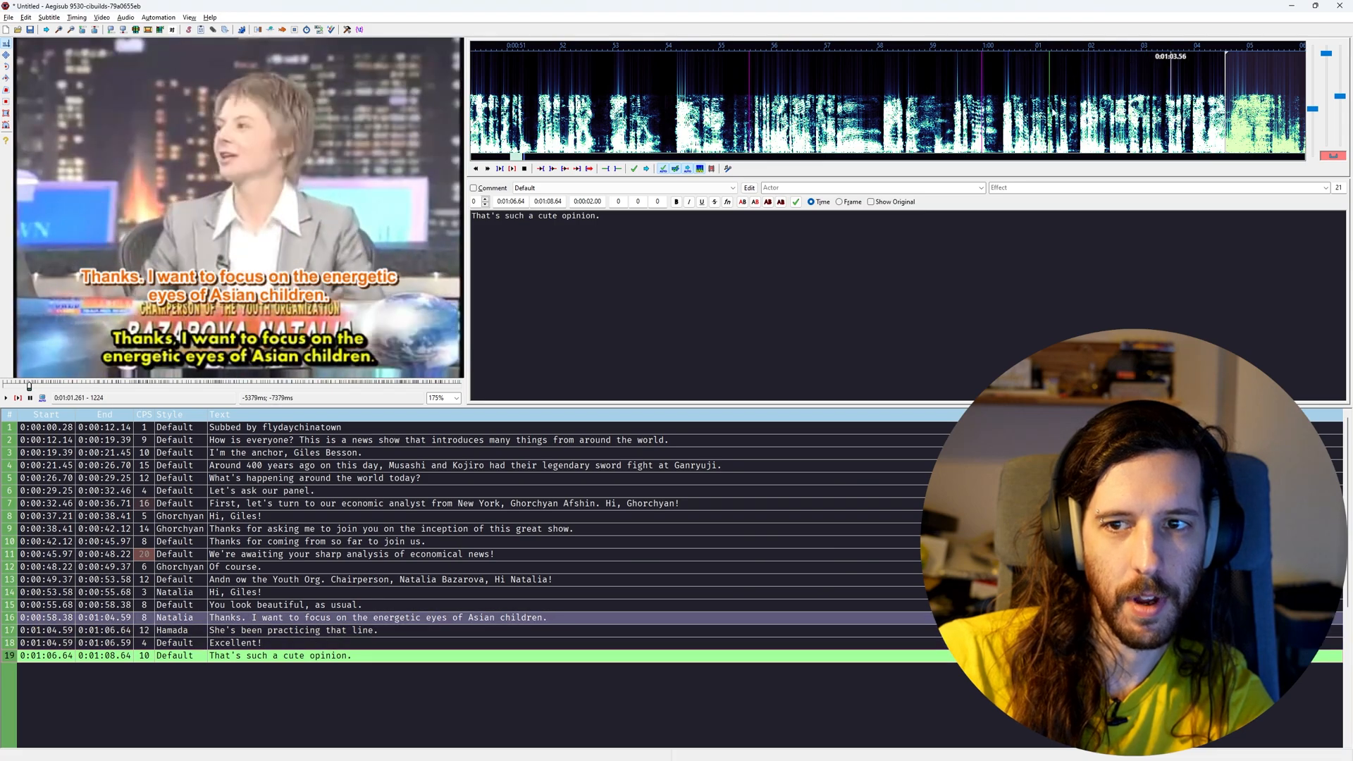
scroll(1064, 104, down, 3)
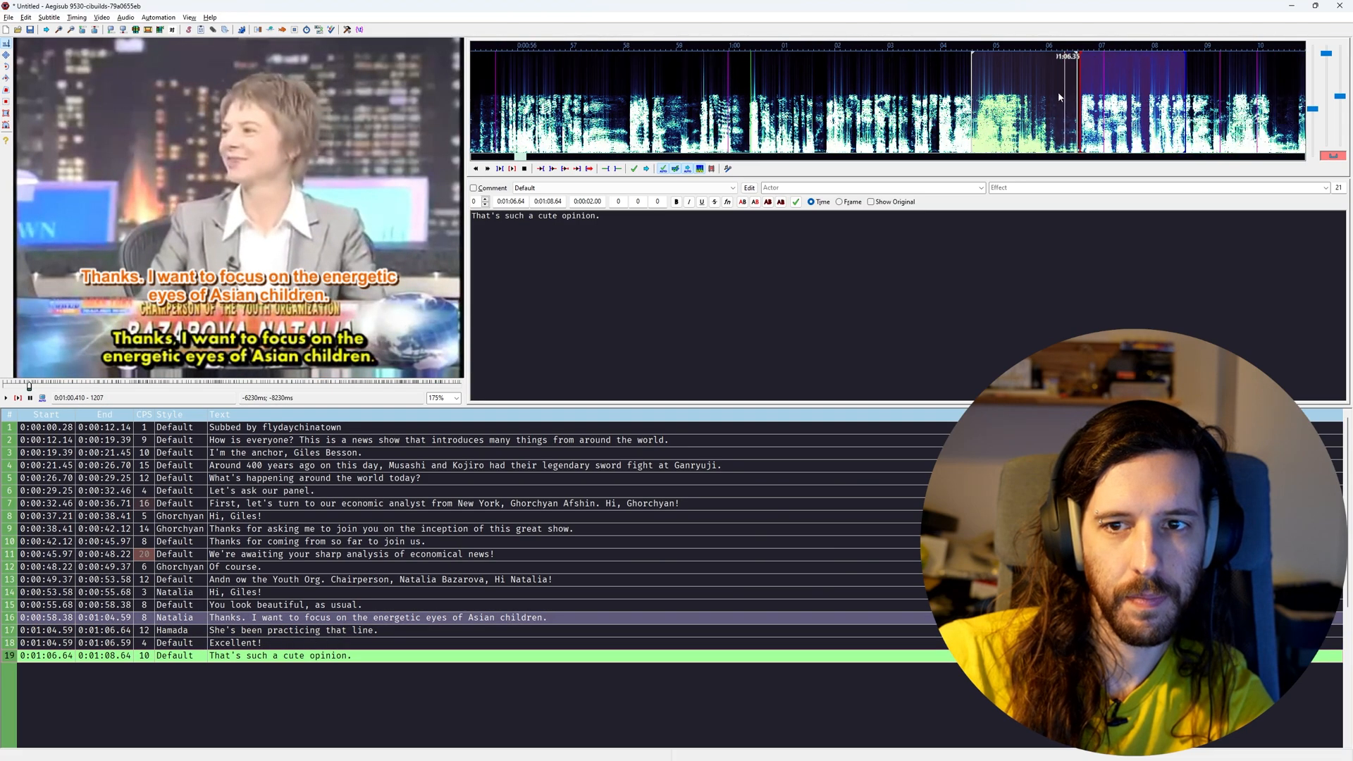
Examine frame by frame the transition between lines 18 and 19 around 0:01:06.6
middle_click(1077, 100)
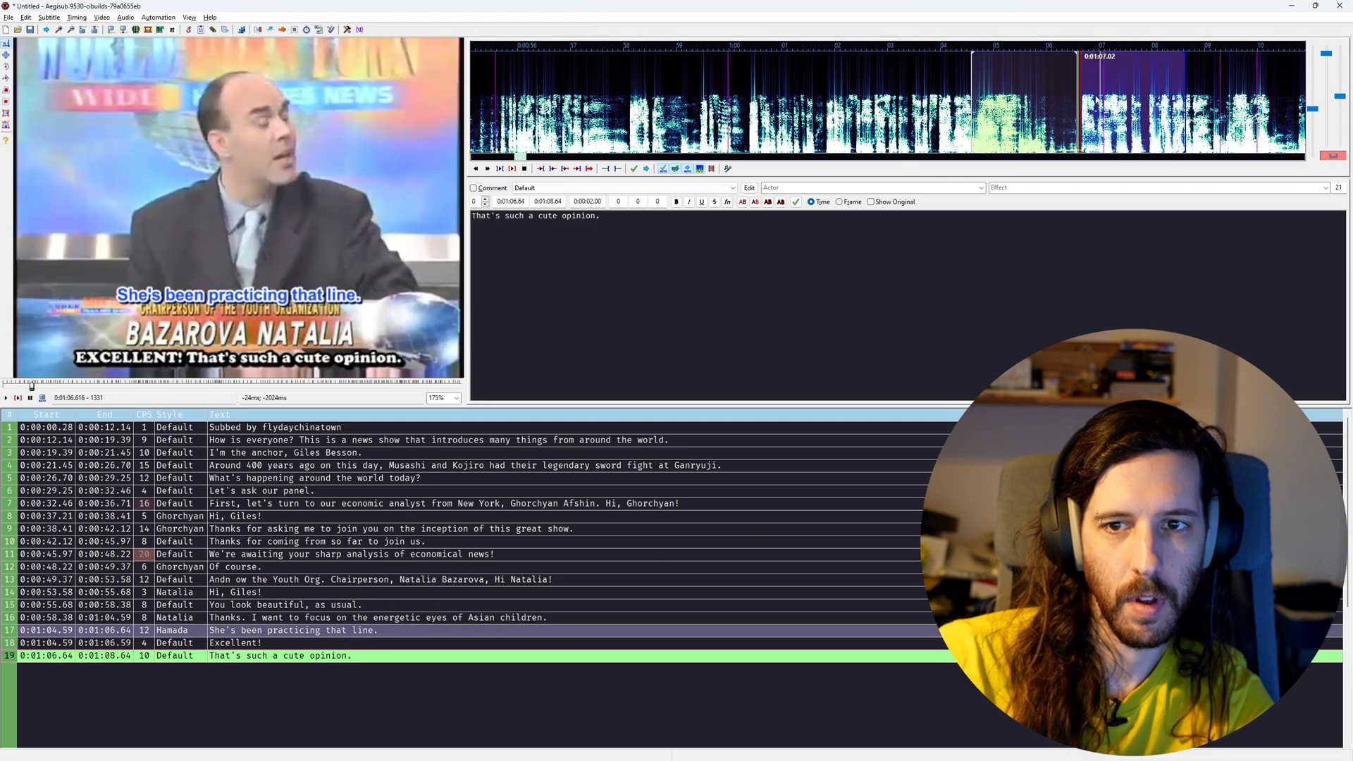
middle_click(1079, 84)
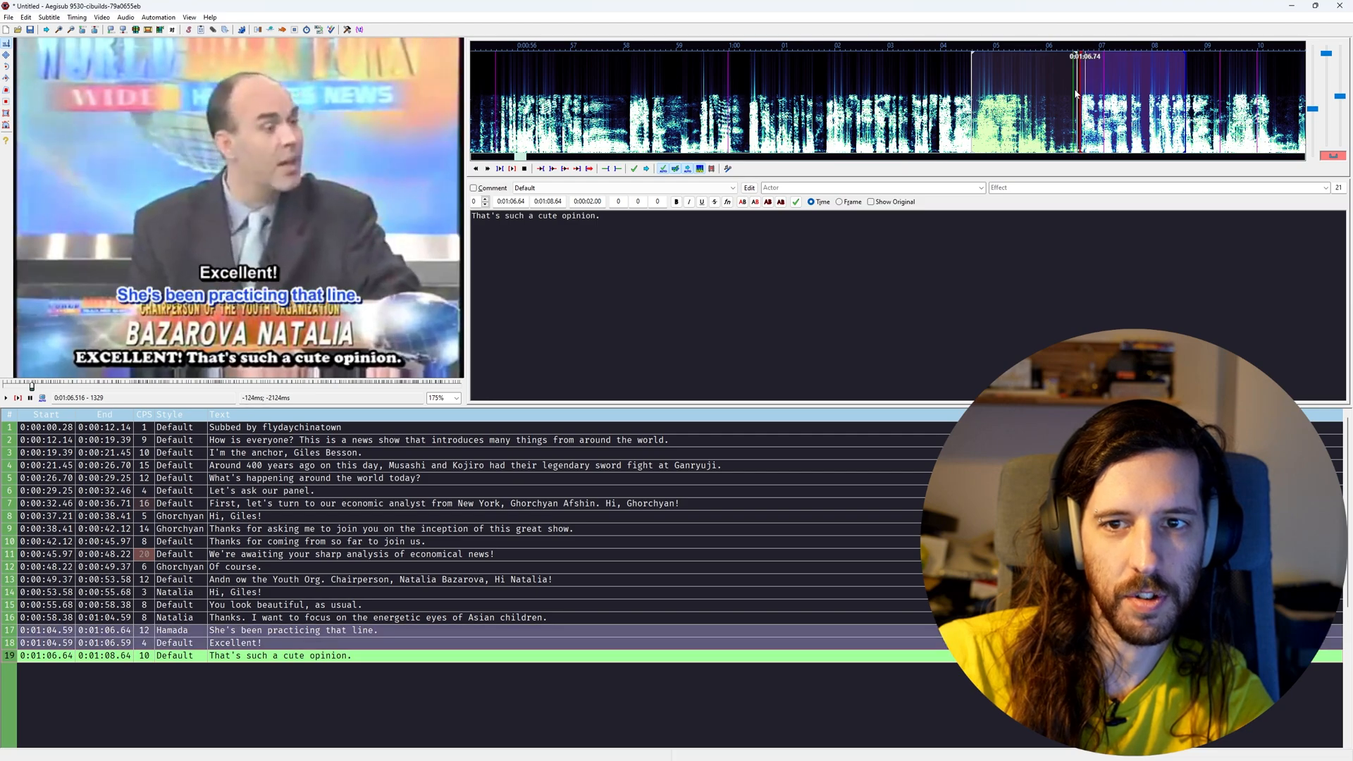
middle_click(1084, 92)
scroll(1085, 93, up, 15)
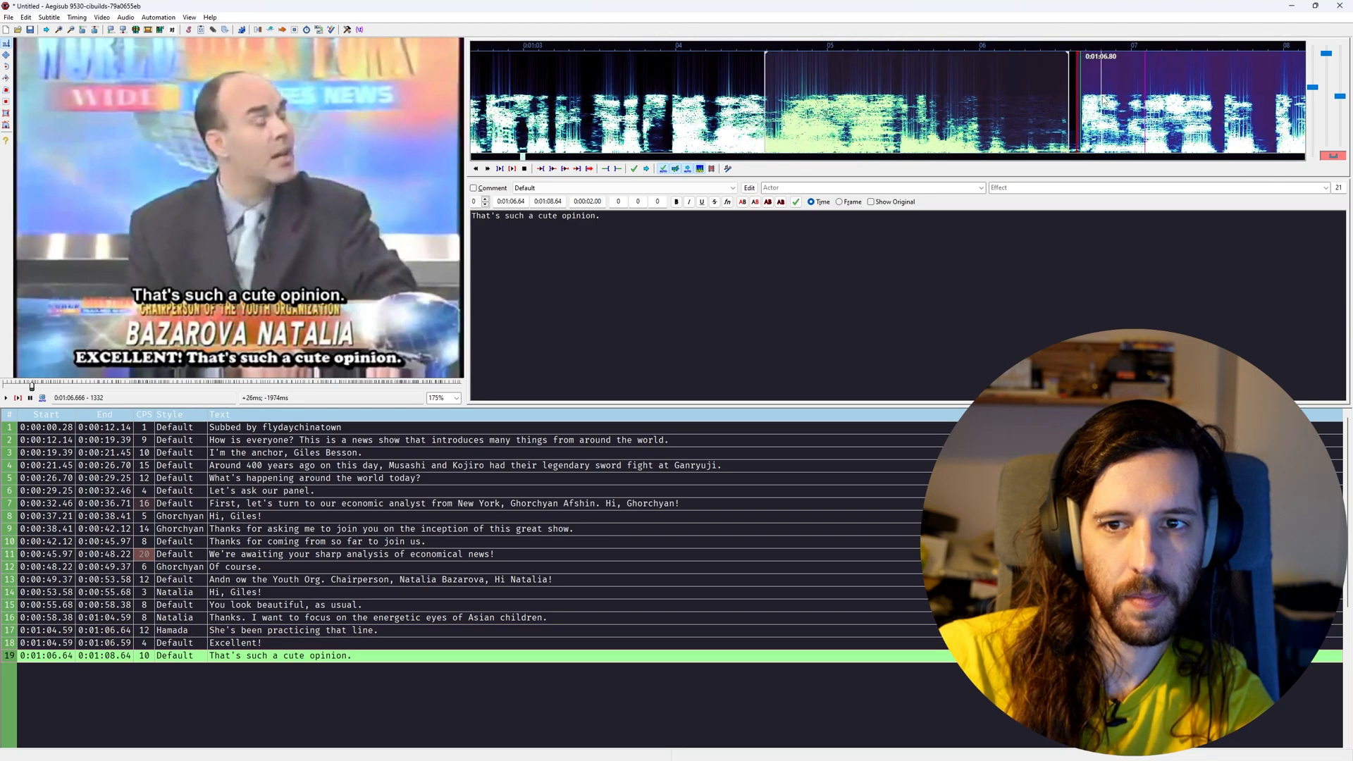
scroll(1095, 102, up, 3)
middle_click(1020, 109)
key(Right)
key(Right)
key(Right)
key(Right)
key(Right)
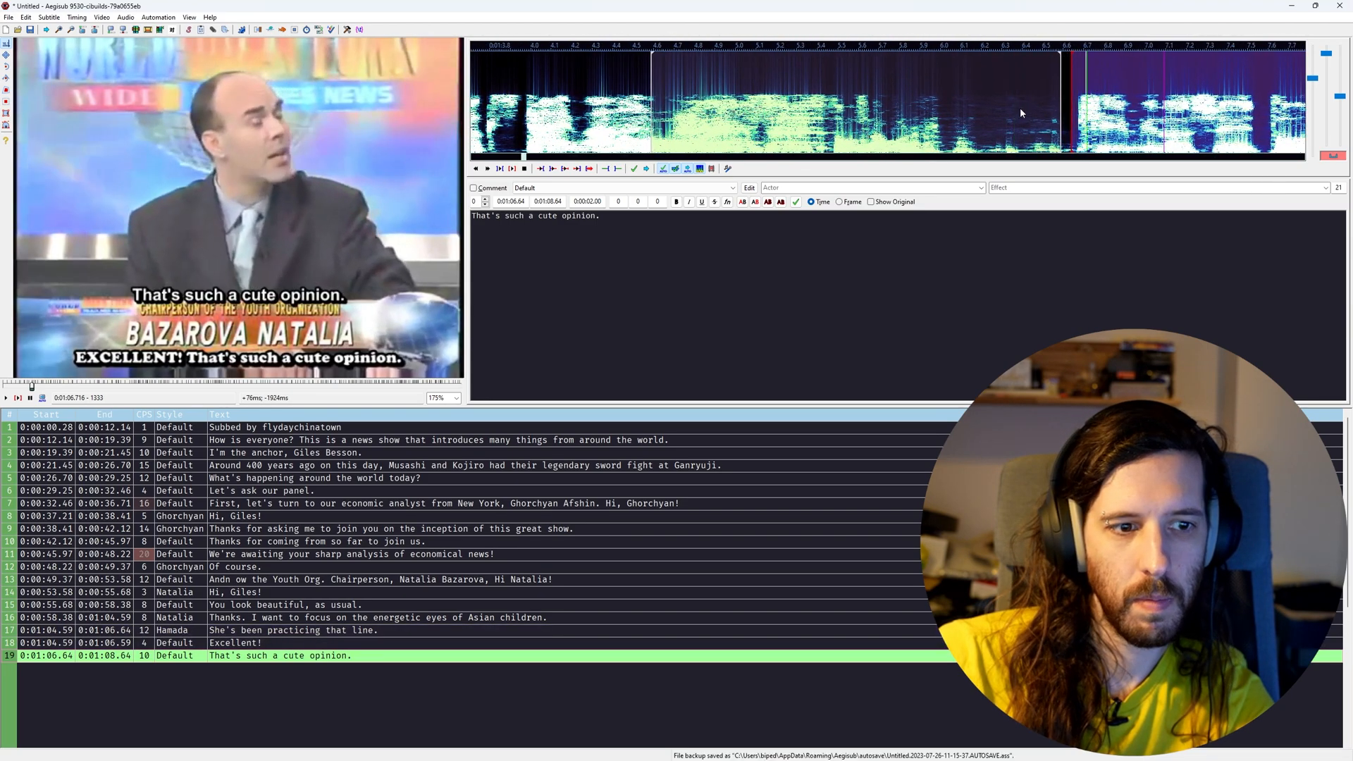
key(Left)
key(Left)
key(Right)
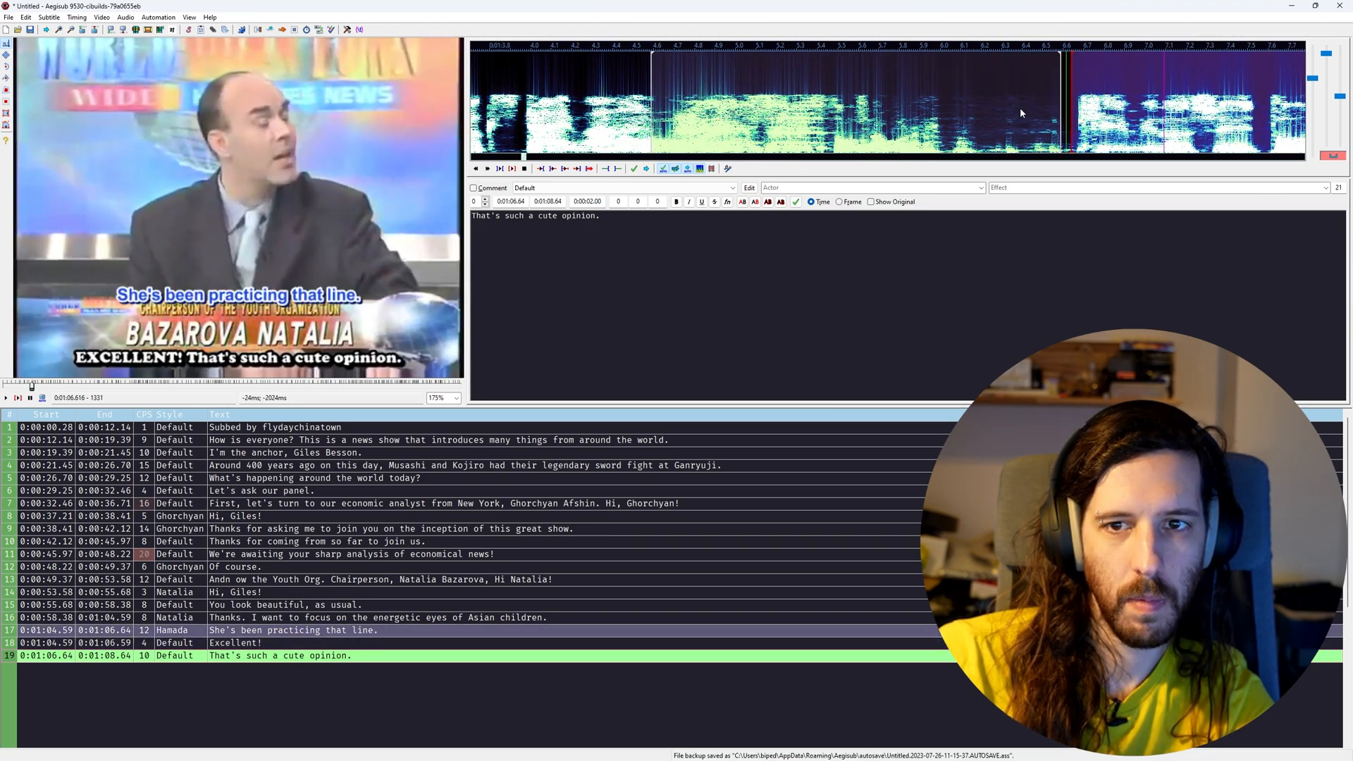
key(Left)
key(Right)
key(Right)
key(Left)
key(Left)
key(Right)
key(Right)
key(Left)
key(Left)
key(Left)
key(Left)
key(Left)
key(Left)
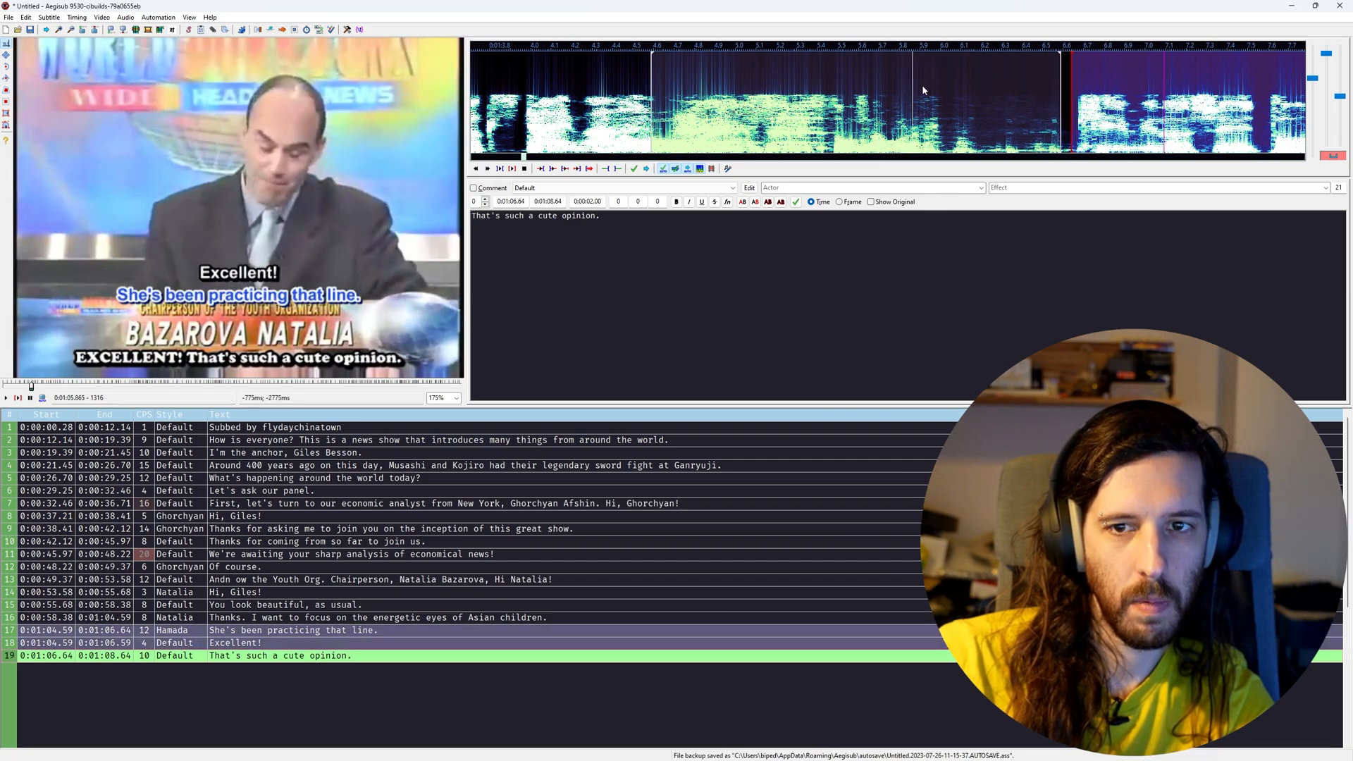
right_click(922, 84)
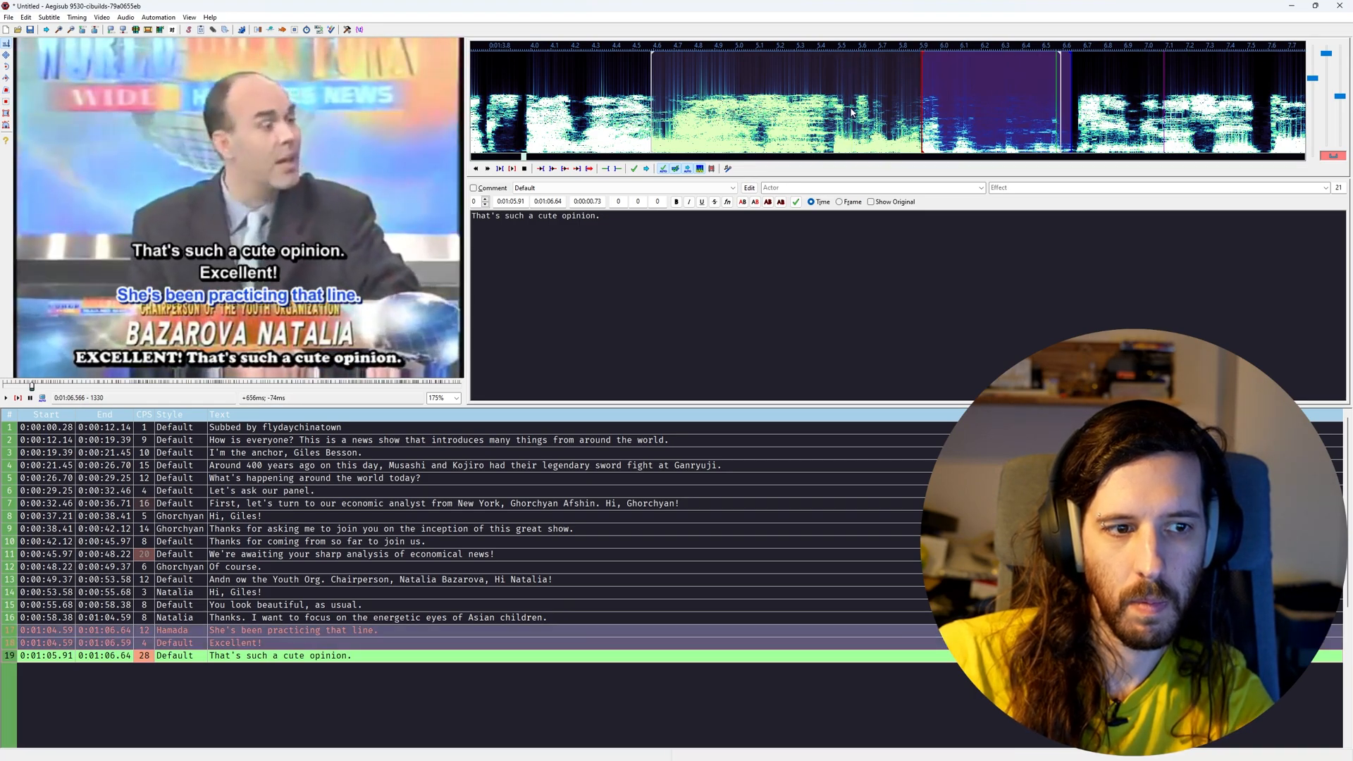
key(ctrl+z)
key(Right)
key(Right)
key(Right)
key(Right)
key(Right)
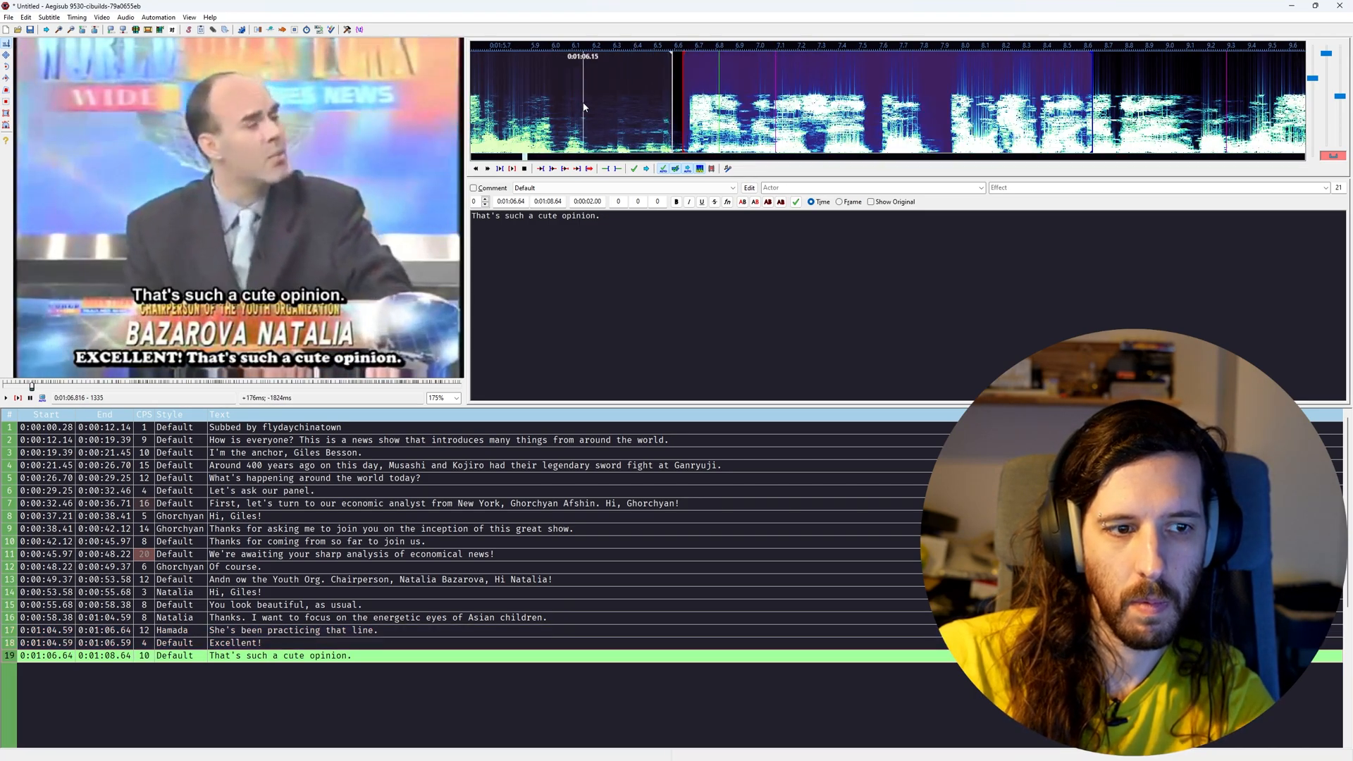
scroll(577, 111, down, 3)
scroll(577, 111, down, 3)
click(674, 95)
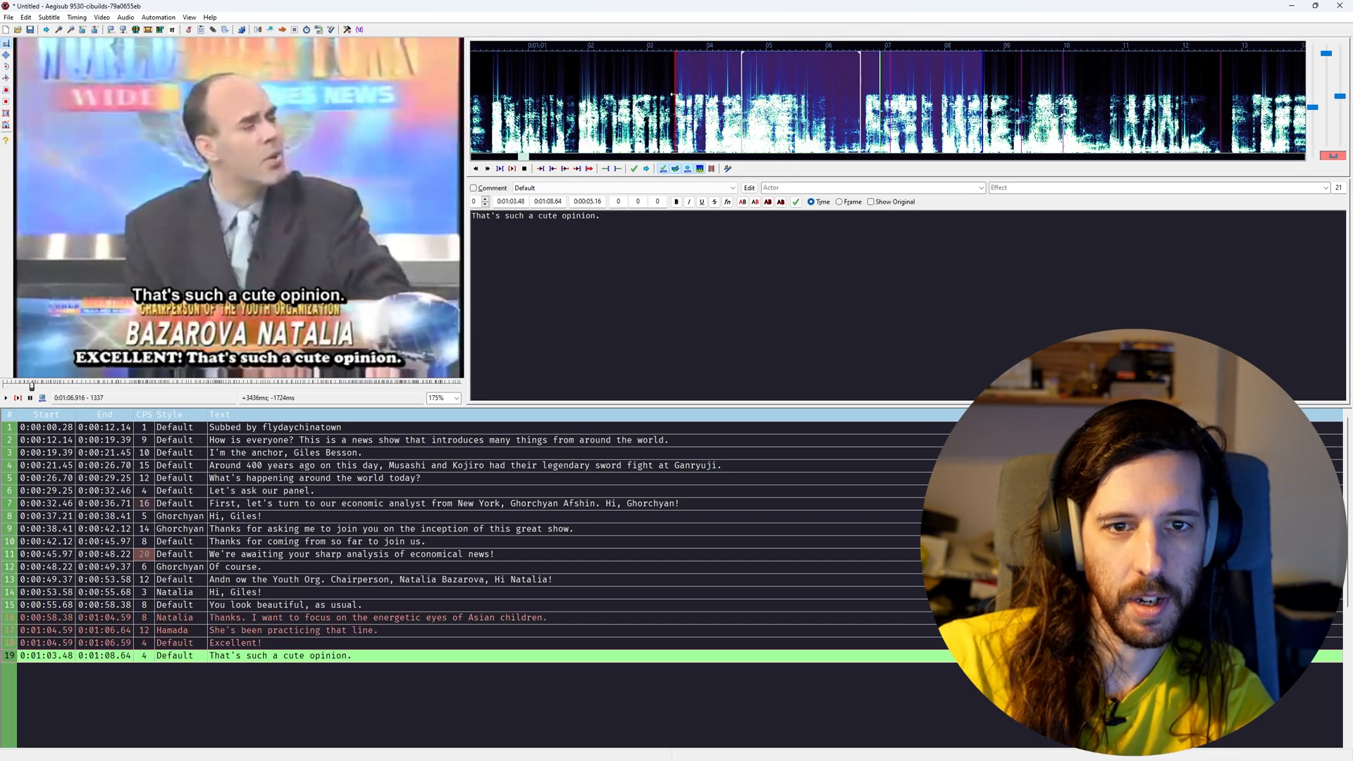
key(ctrl+z)
Replay line 18 and recheck its end against the video near 0:01:06.6
middle_click(692, 94)
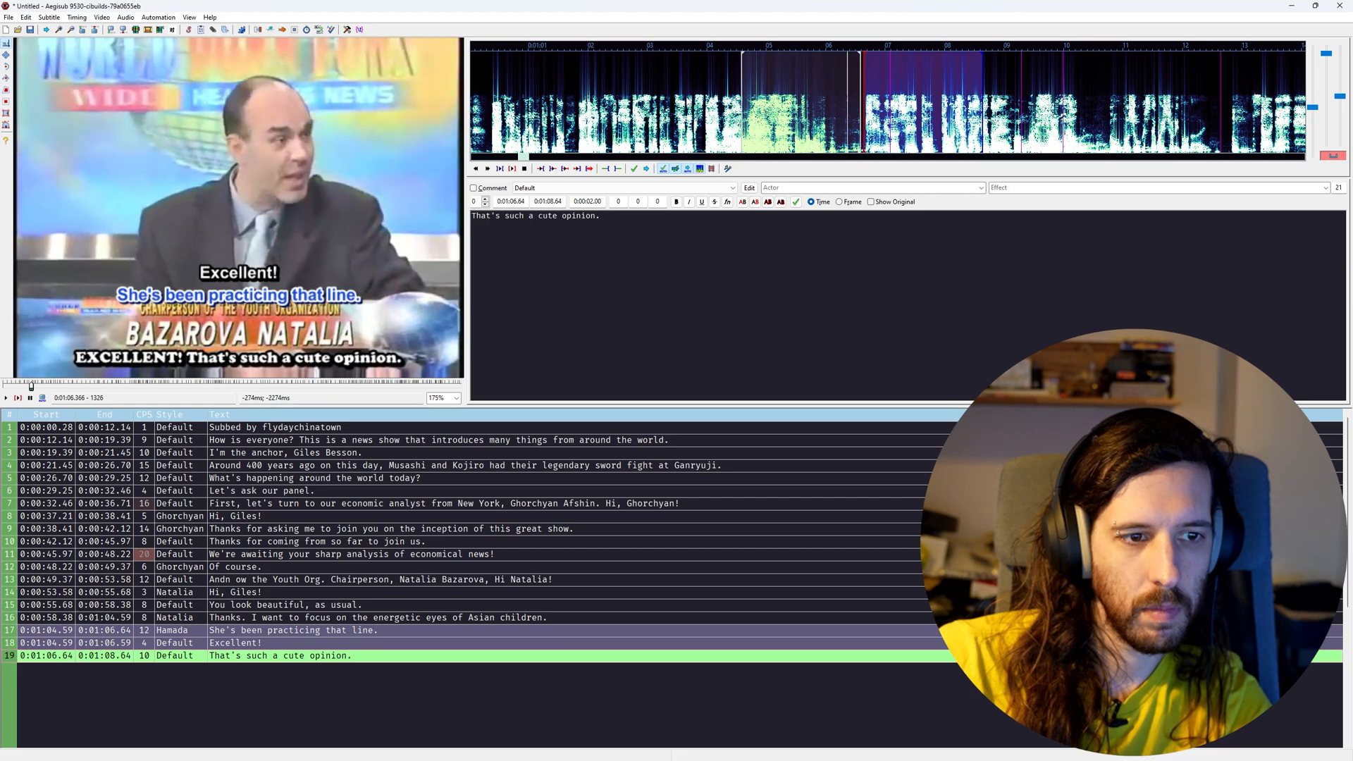
click(299, 646)
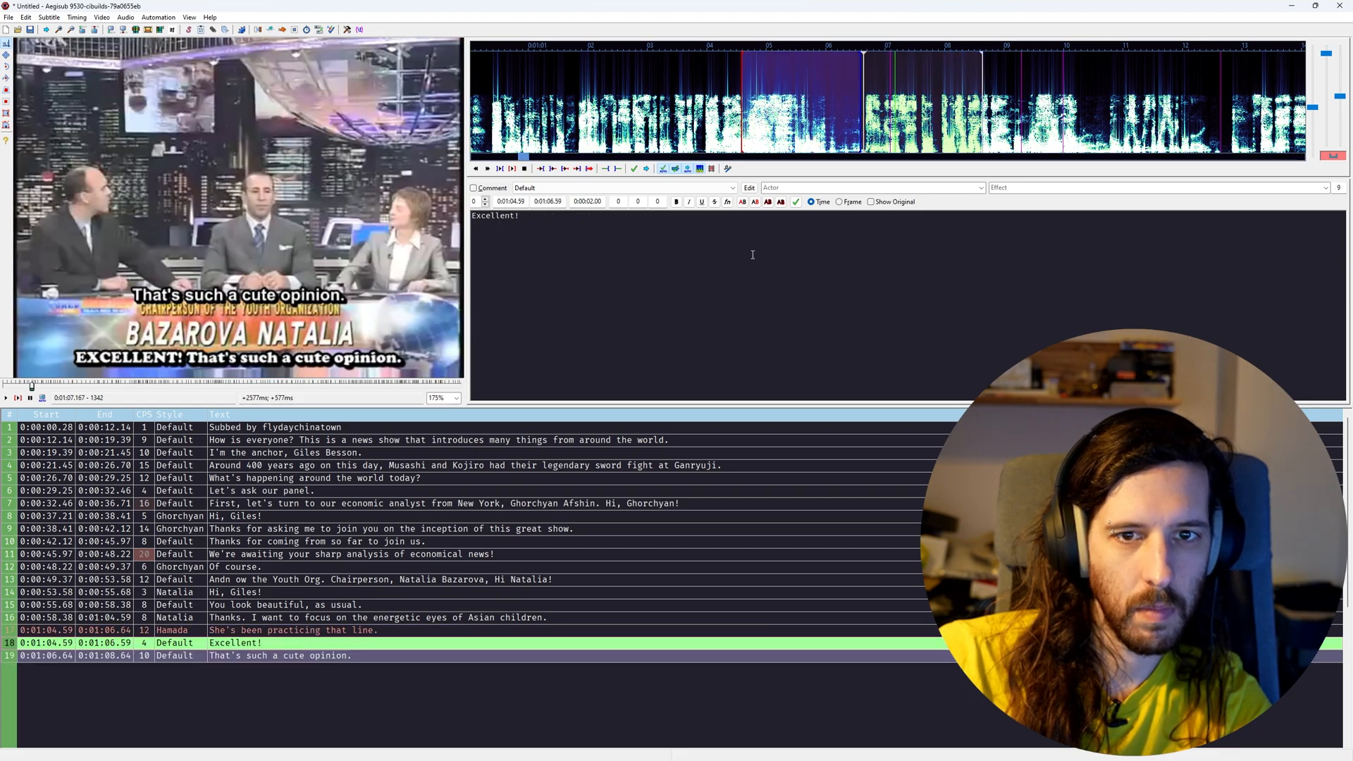
key(s)
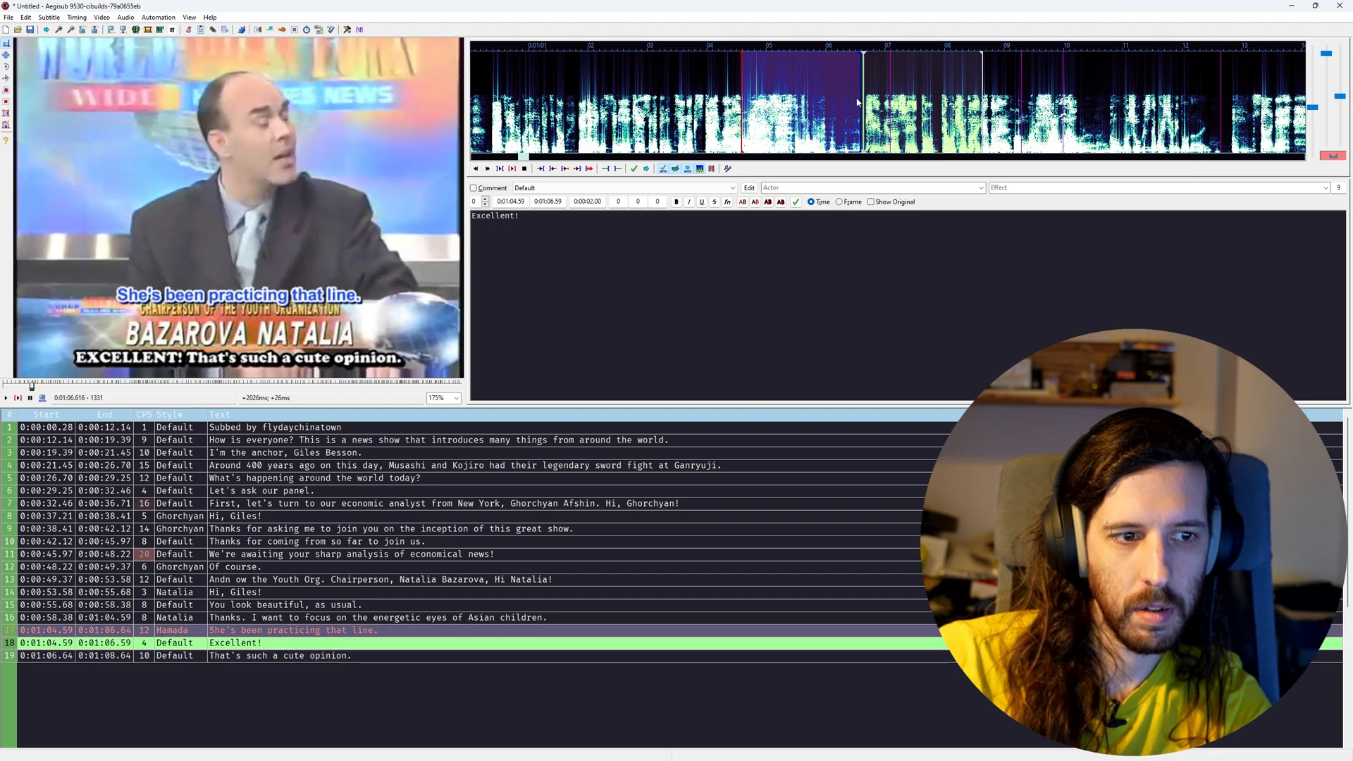
key(Left)
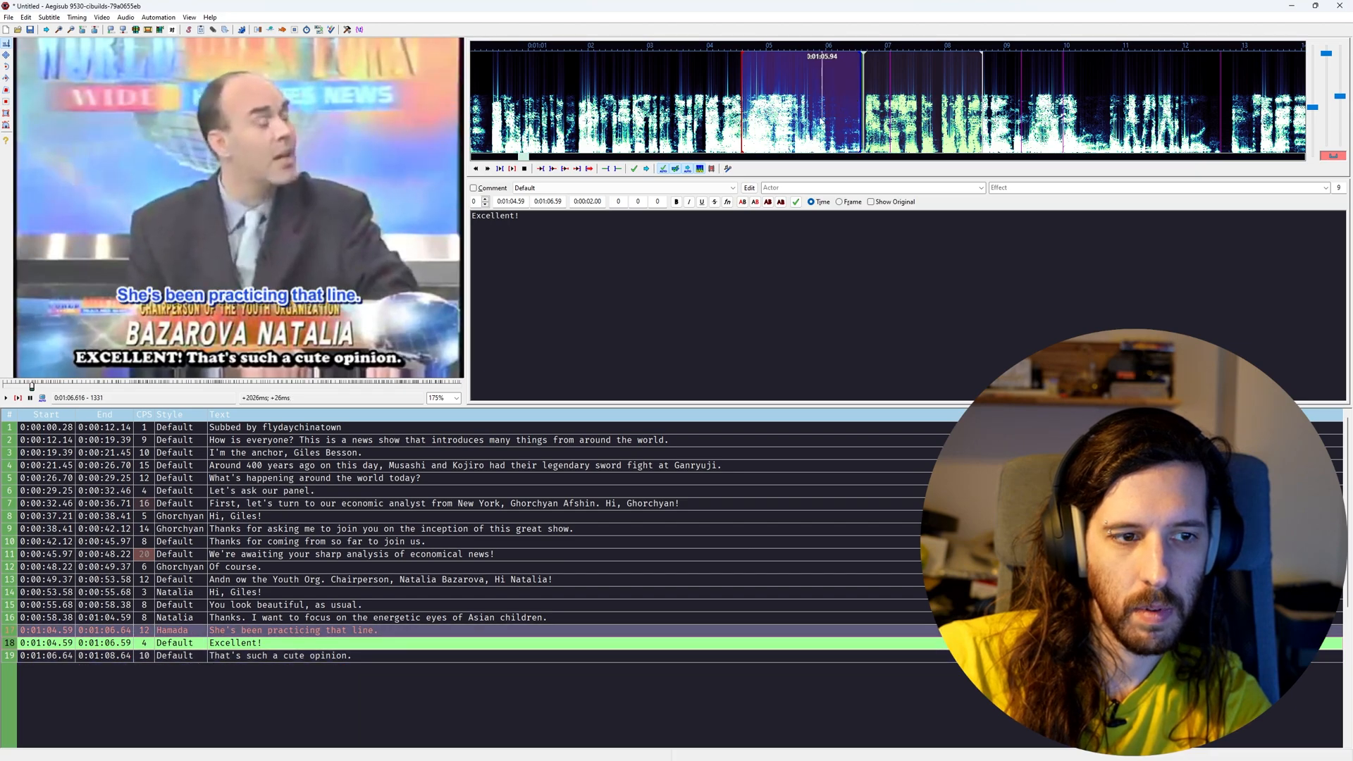
For line 17's speaker, duplicate the script's Hamada style as "Hamada - Over" with alignment 9 and a vertical margin of 80
click(327, 630)
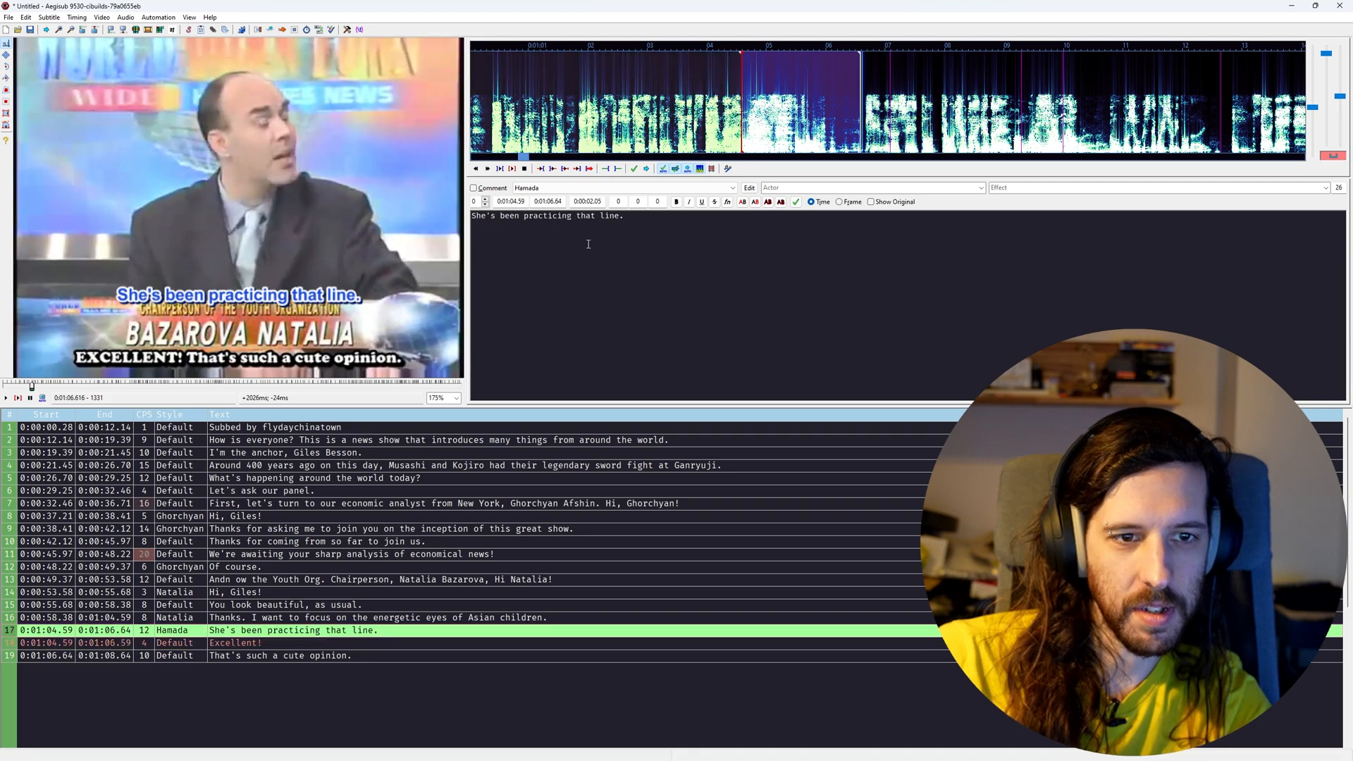
click(49, 17)
click(78, 29)
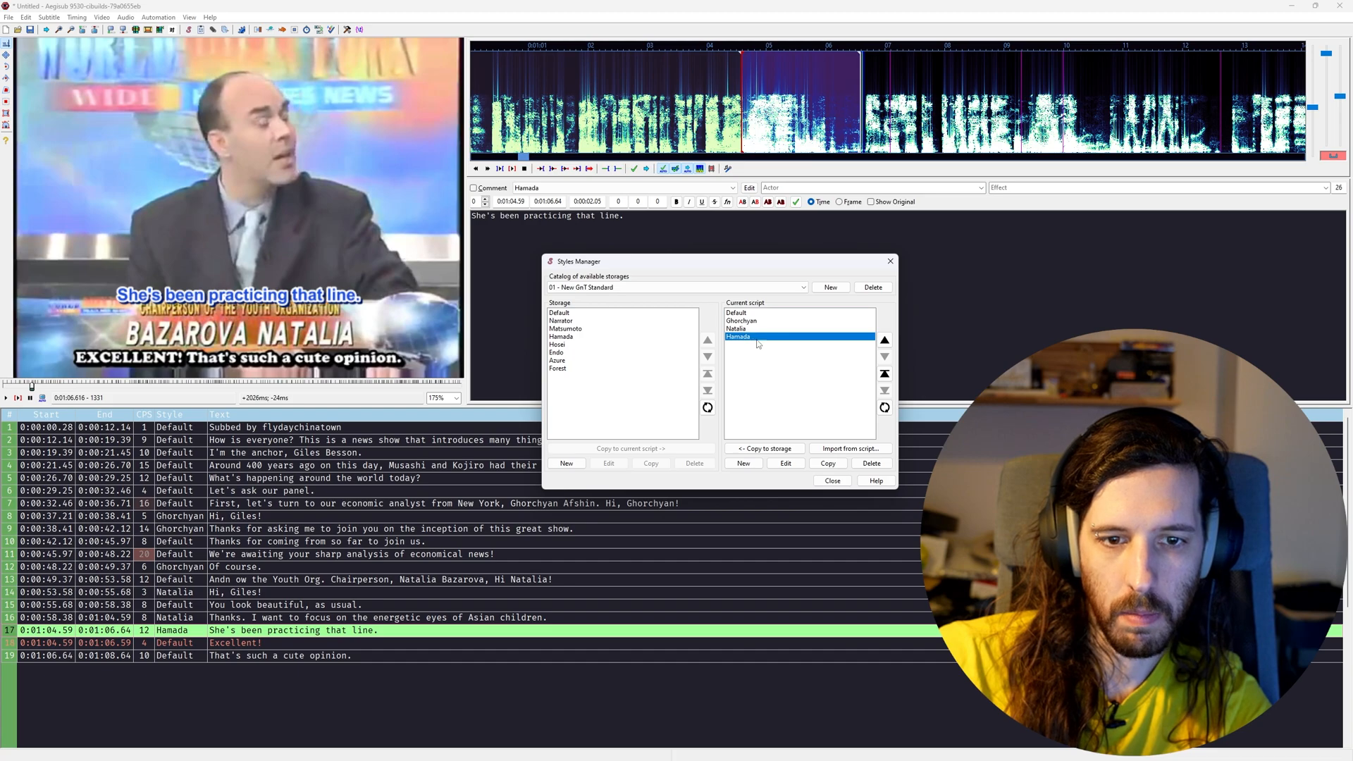
click(828, 464)
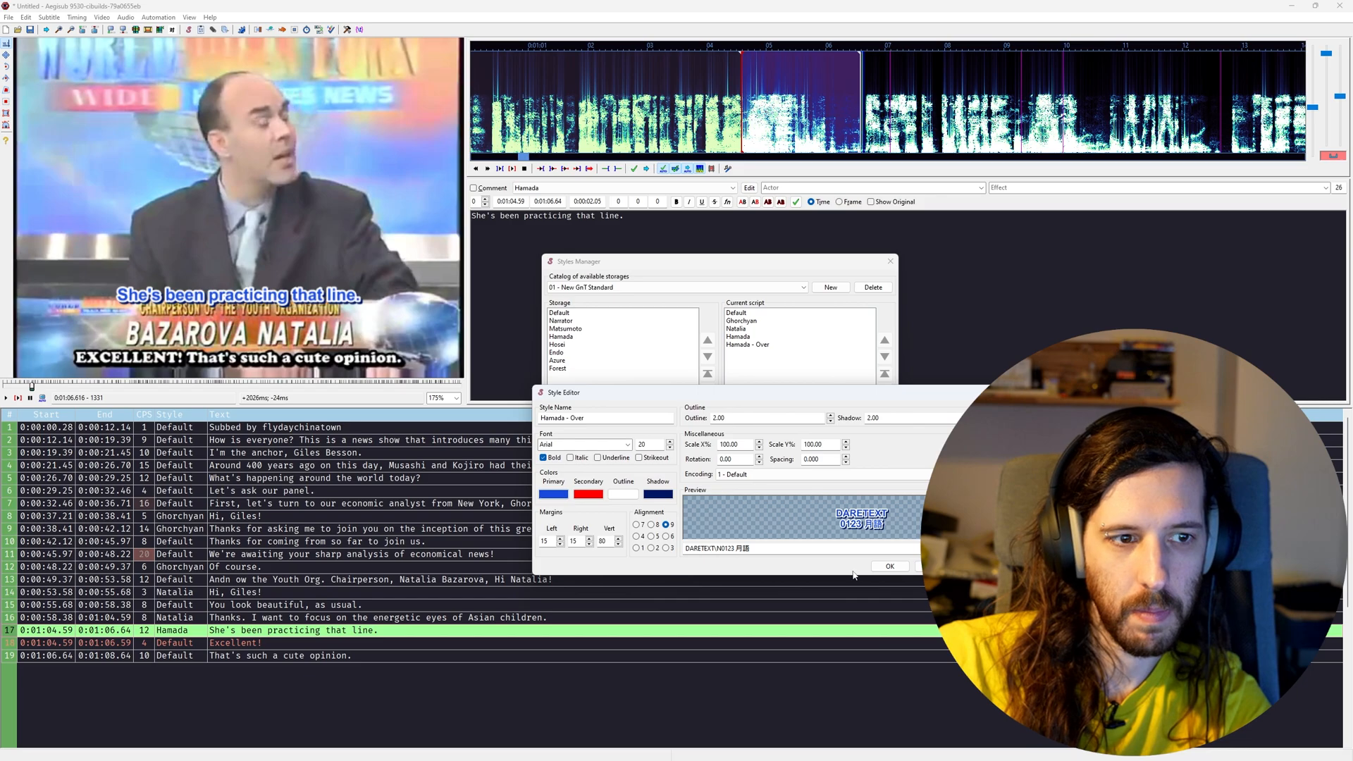
click(887, 566)
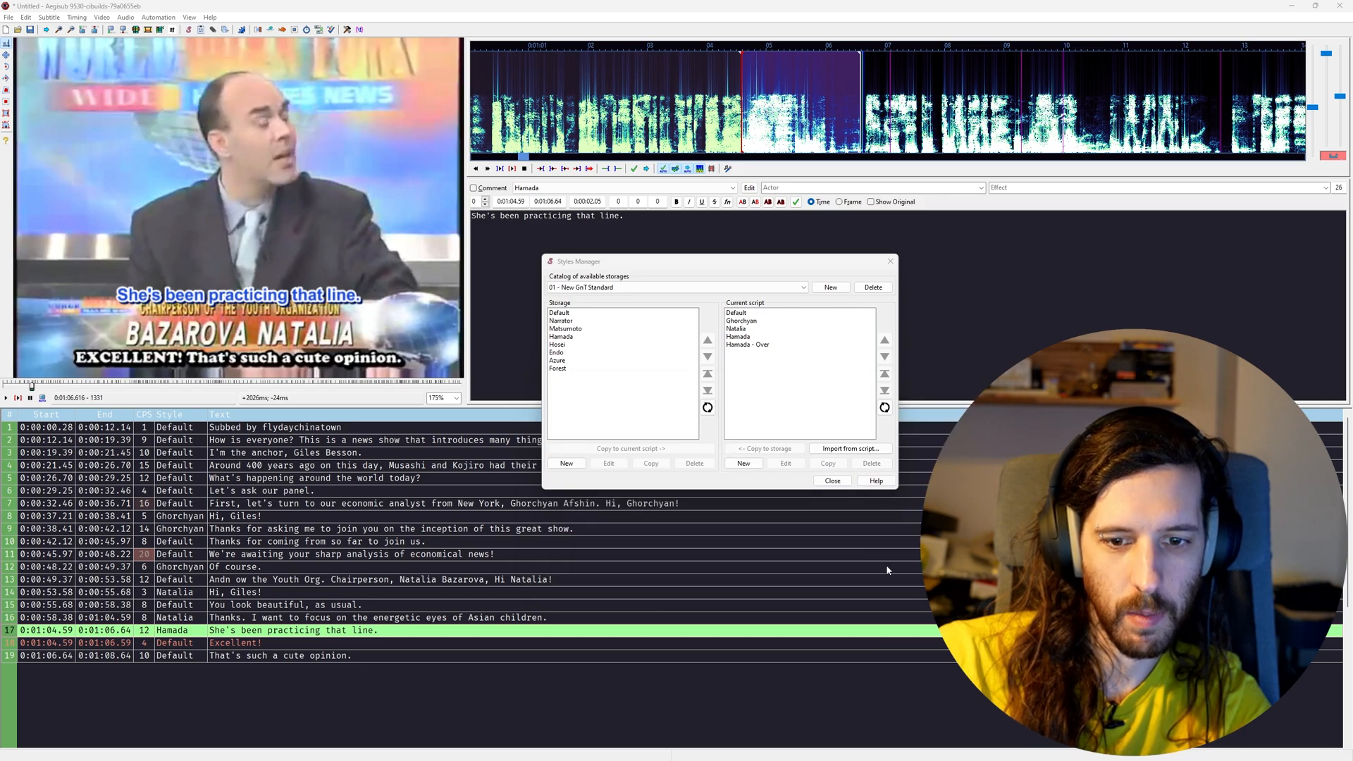
click(832, 481)
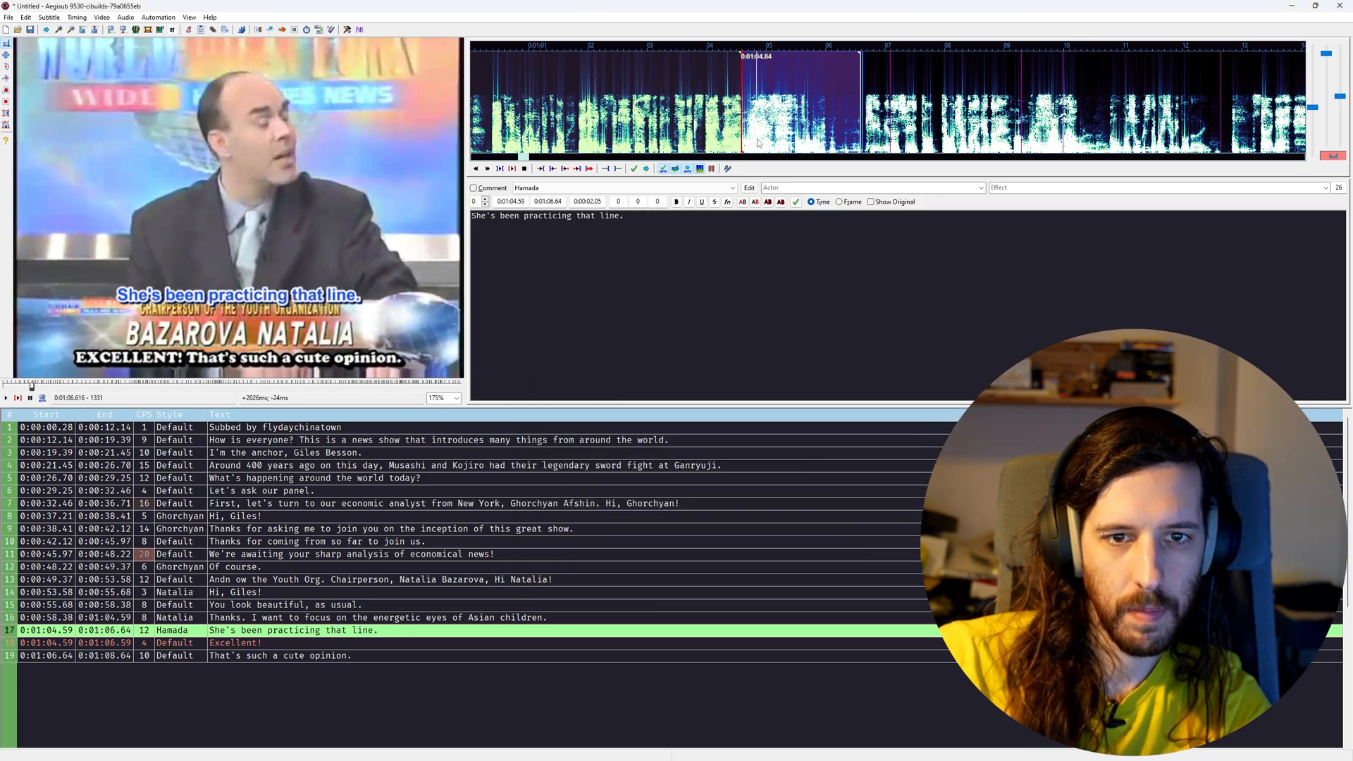
Apply the "Hamada - Over" style to line 17, set that style's vertical margin to 15, and check the placement
click(592, 188)
click(604, 230)
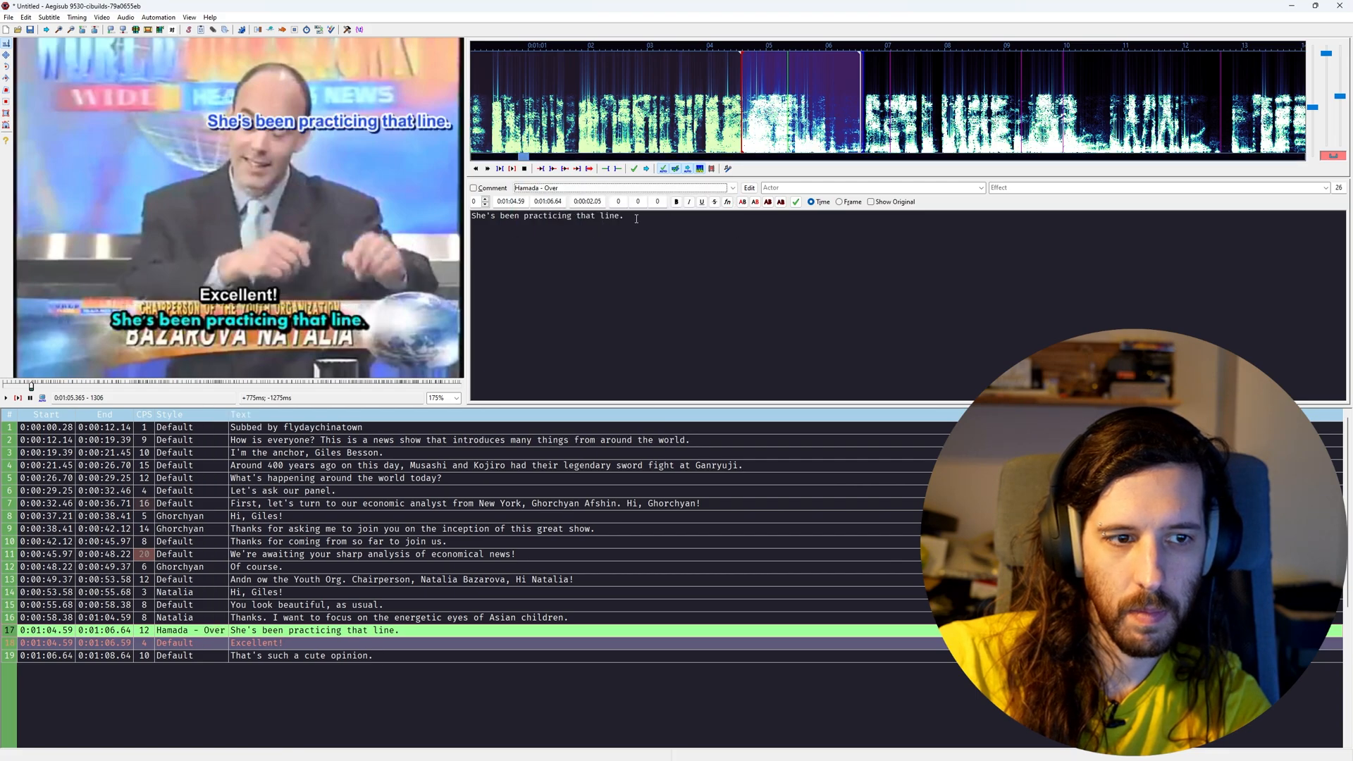
click(749, 188)
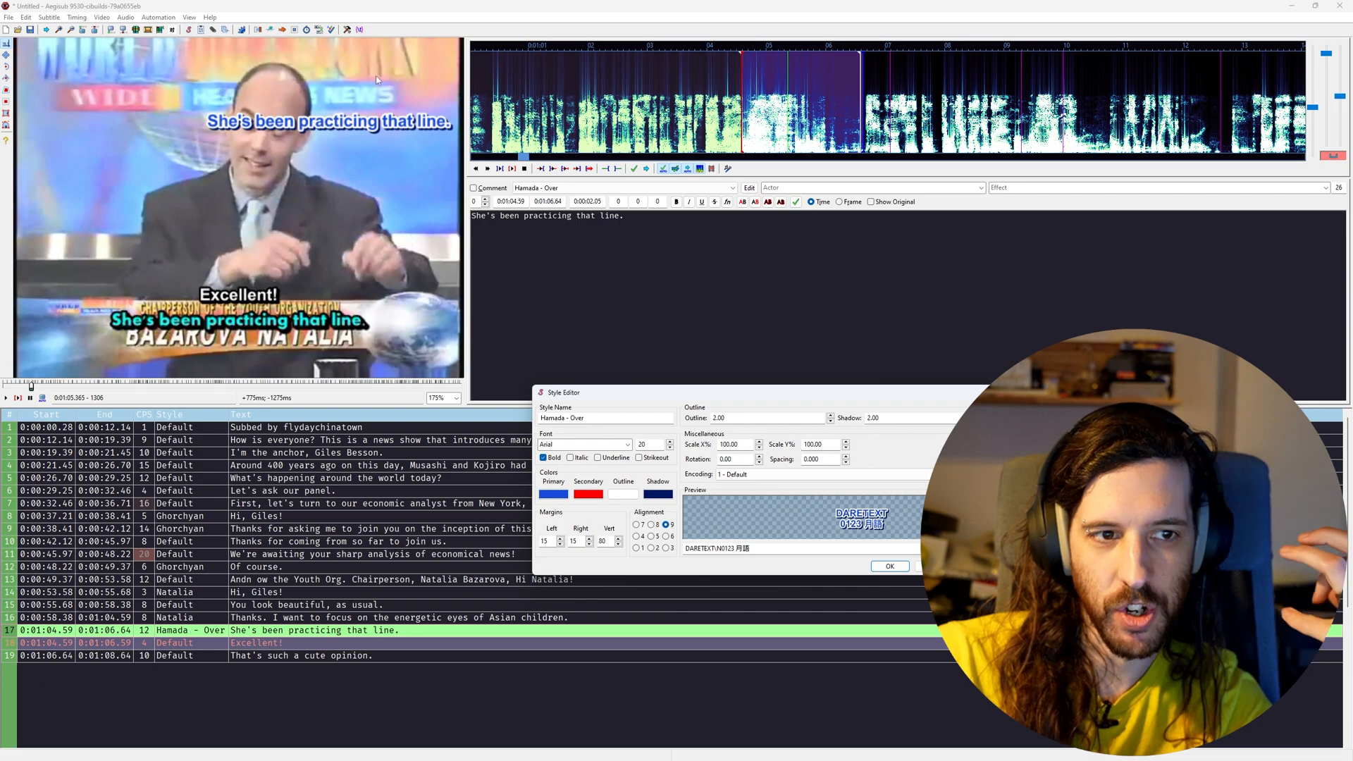
double_click(610, 540)
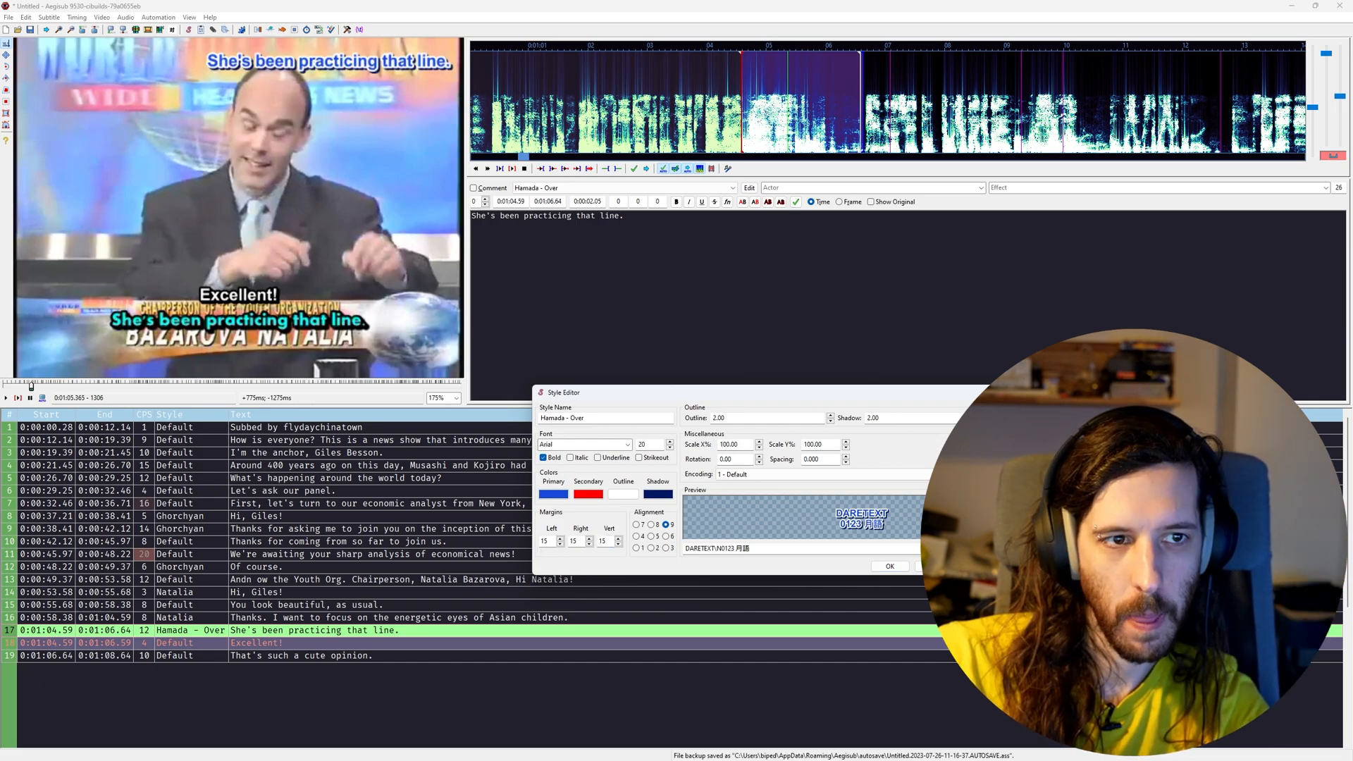
click(882, 566)
middle_click(691, 129)
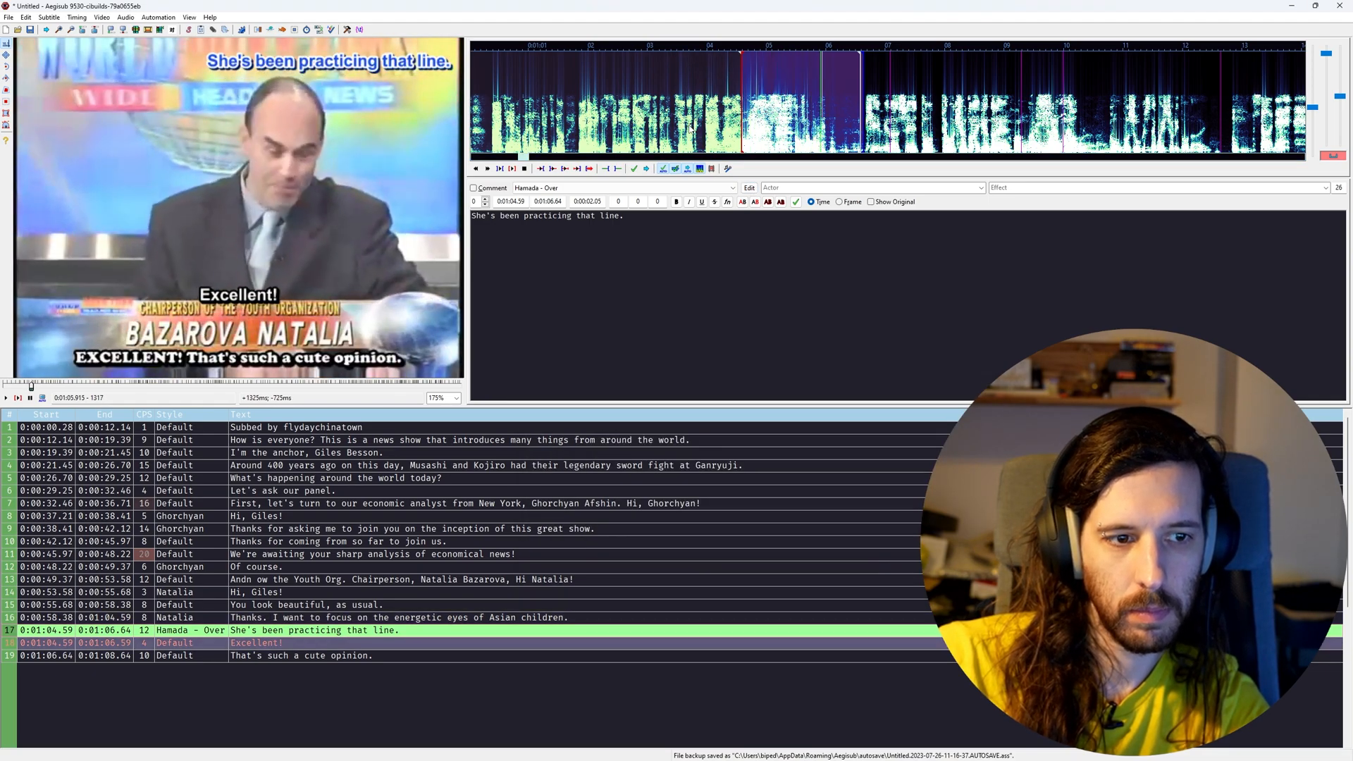
middle_click(721, 119)
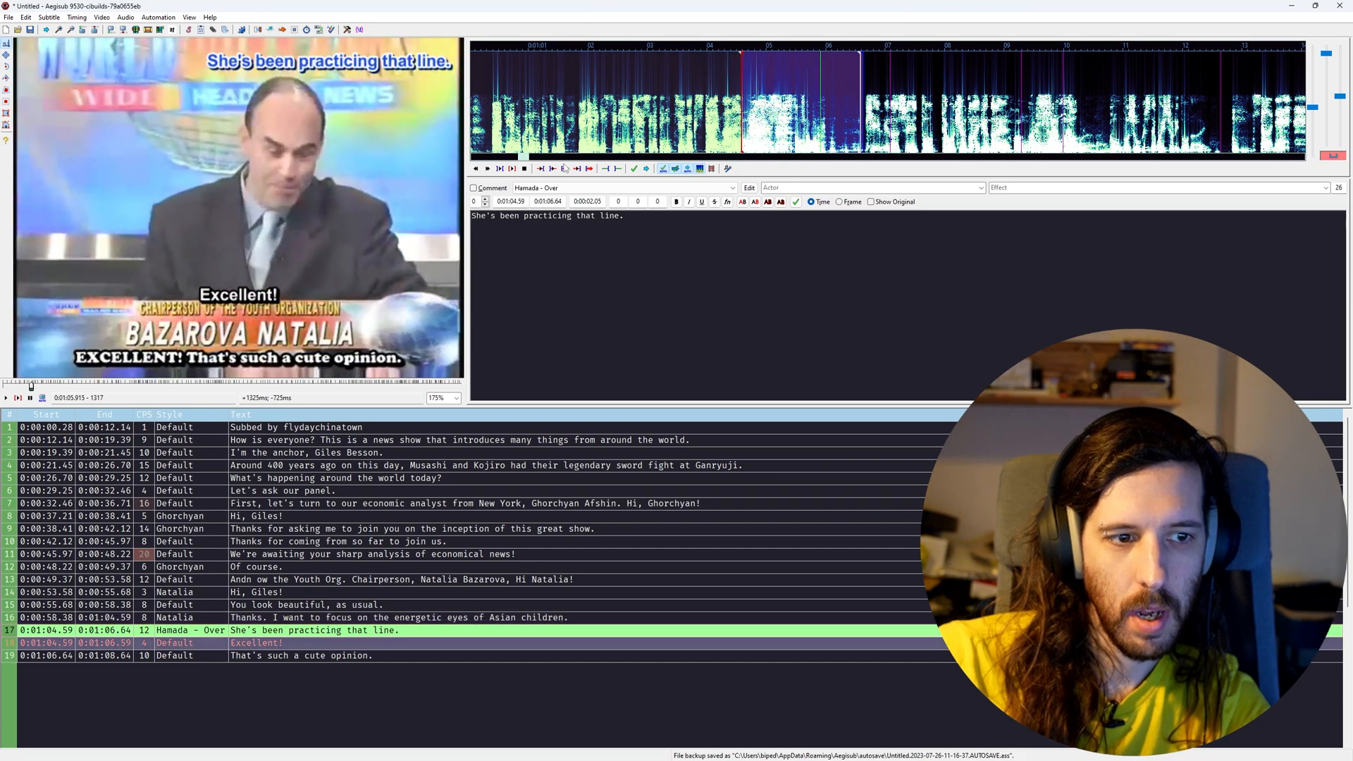
Try zooming out and panning the picture in the video preview, and reset the video pan
drag(384, 192, 342, 185)
scroll(363, 173, down, 1)
right_click(344, 182)
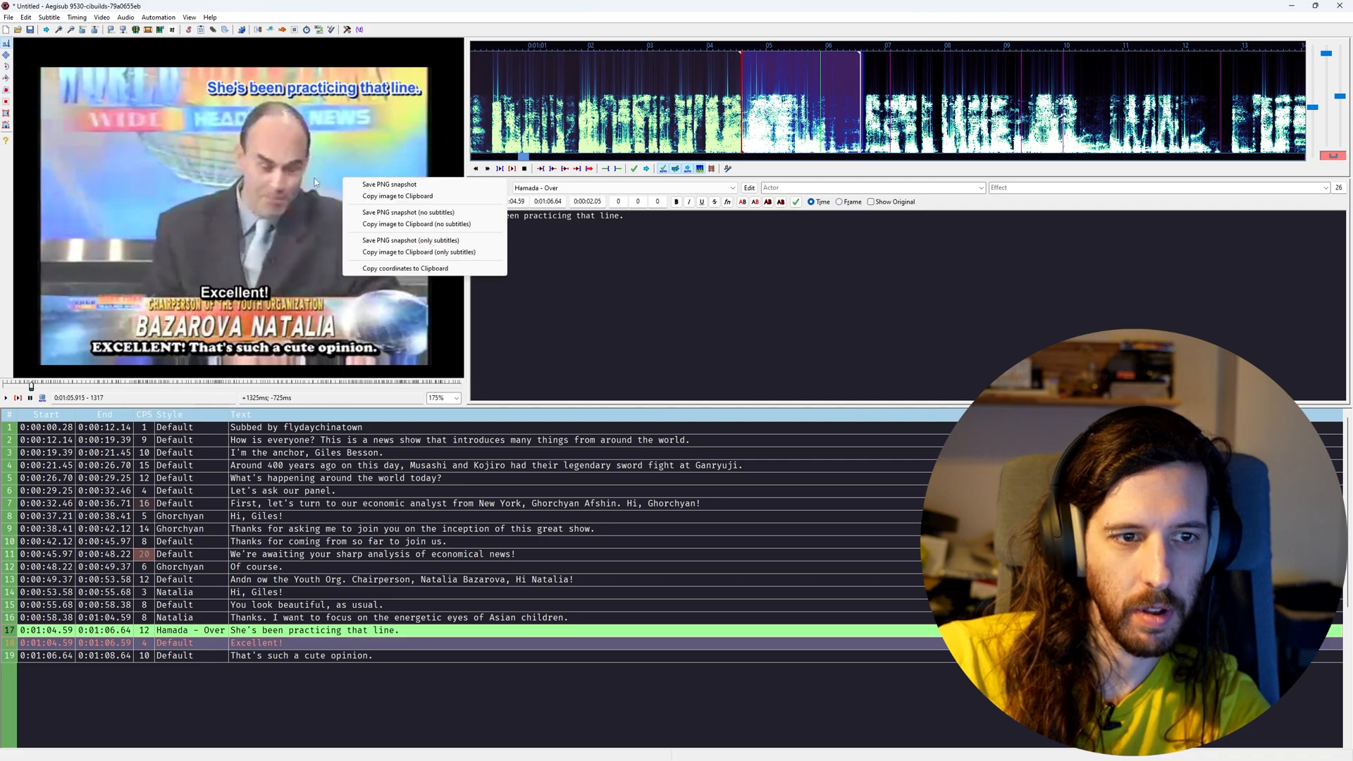
click(410, 23)
drag(311, 265, 303, 183)
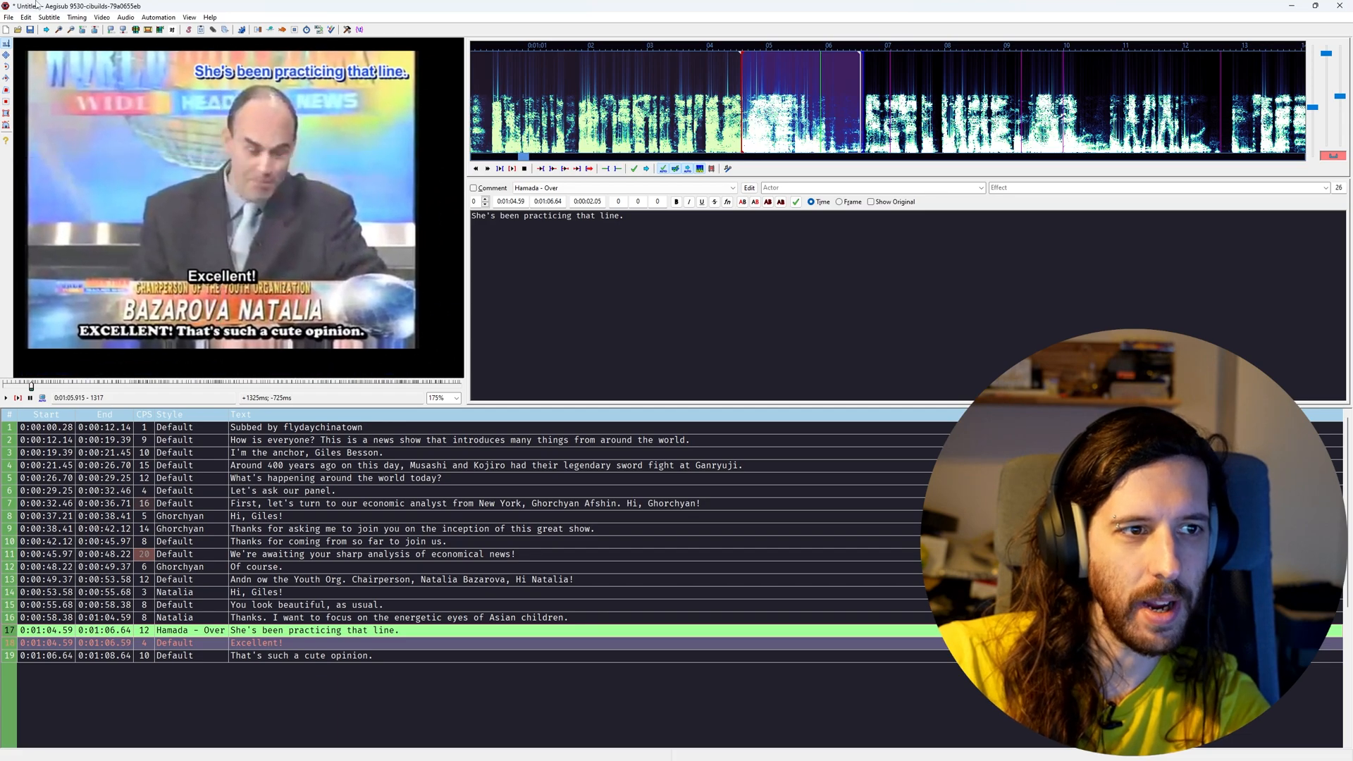
click(101, 17)
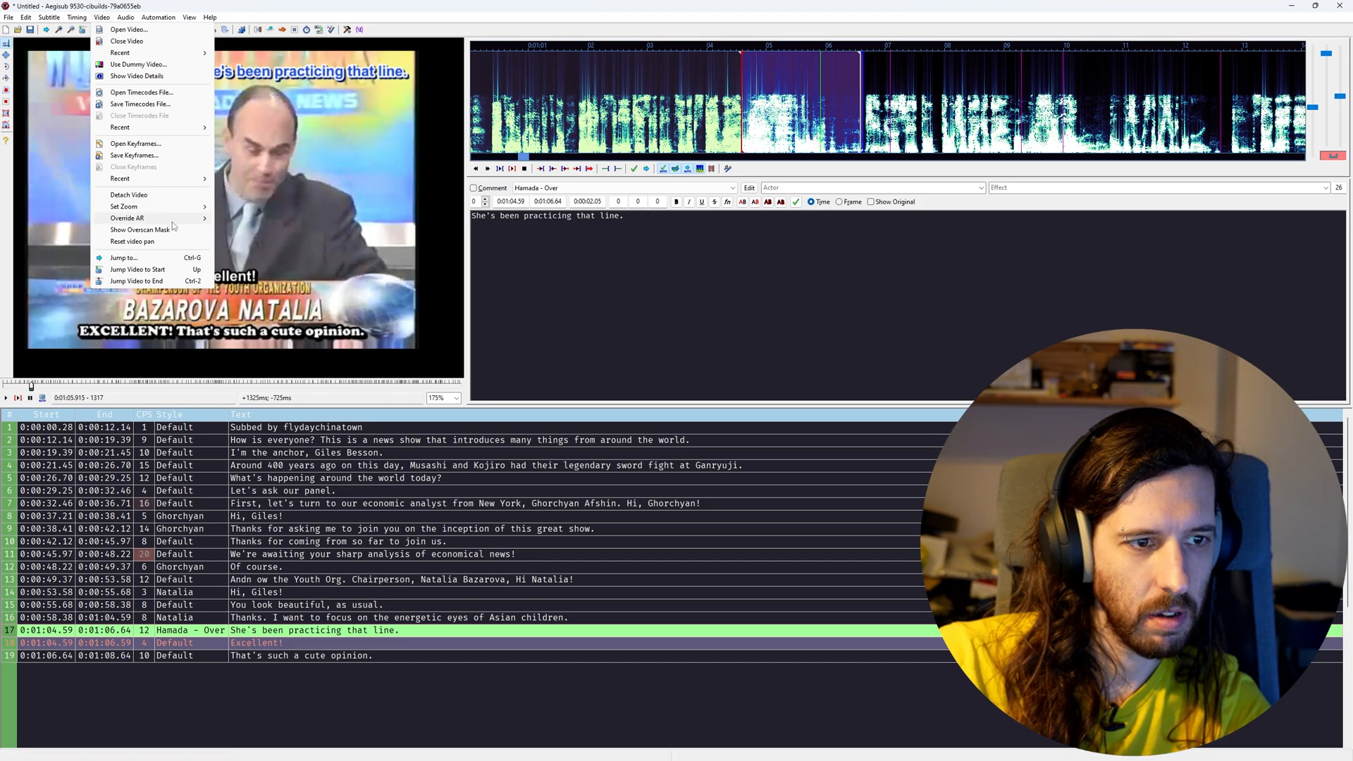
click(132, 241)
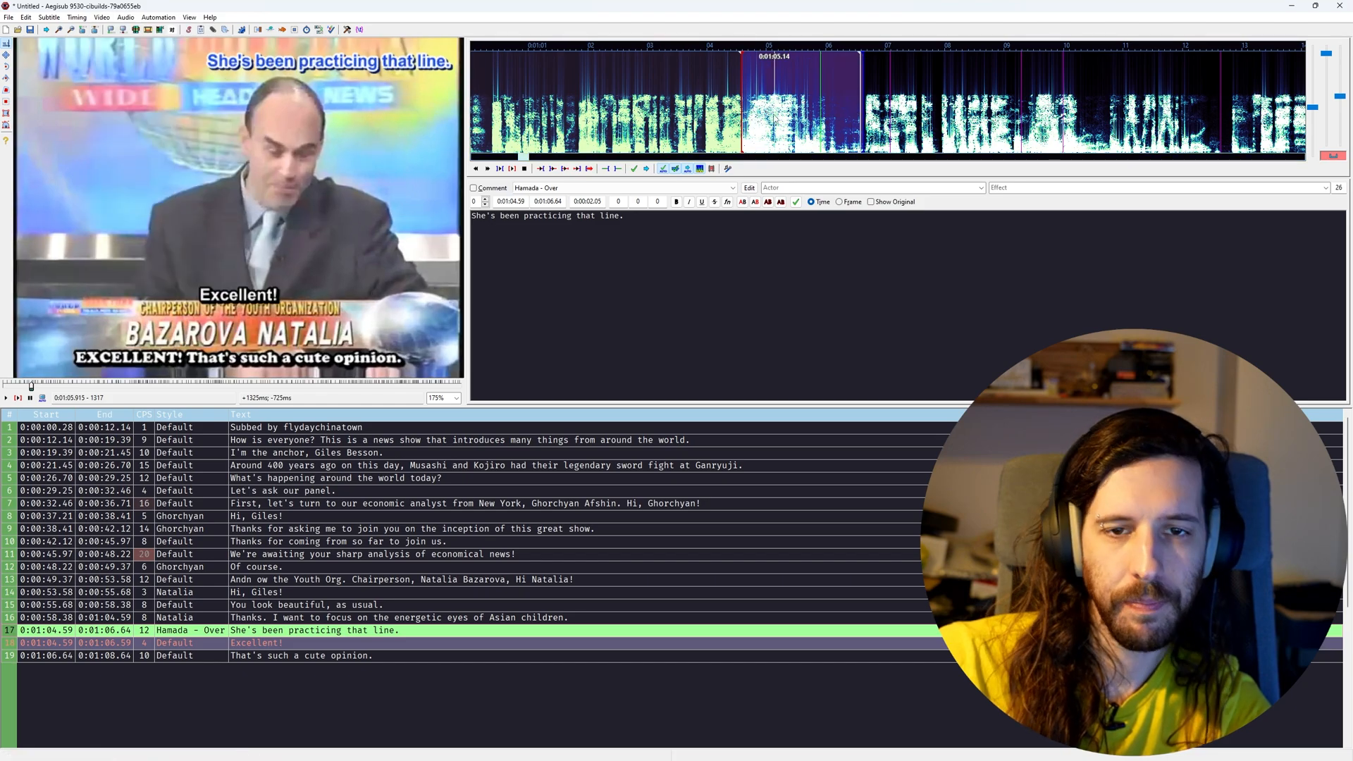
End line 19 at 0:01:09.59, where the burned-in caption changes, and add a line from there reading "Let's do lunch some time."
middle_click(792, 117)
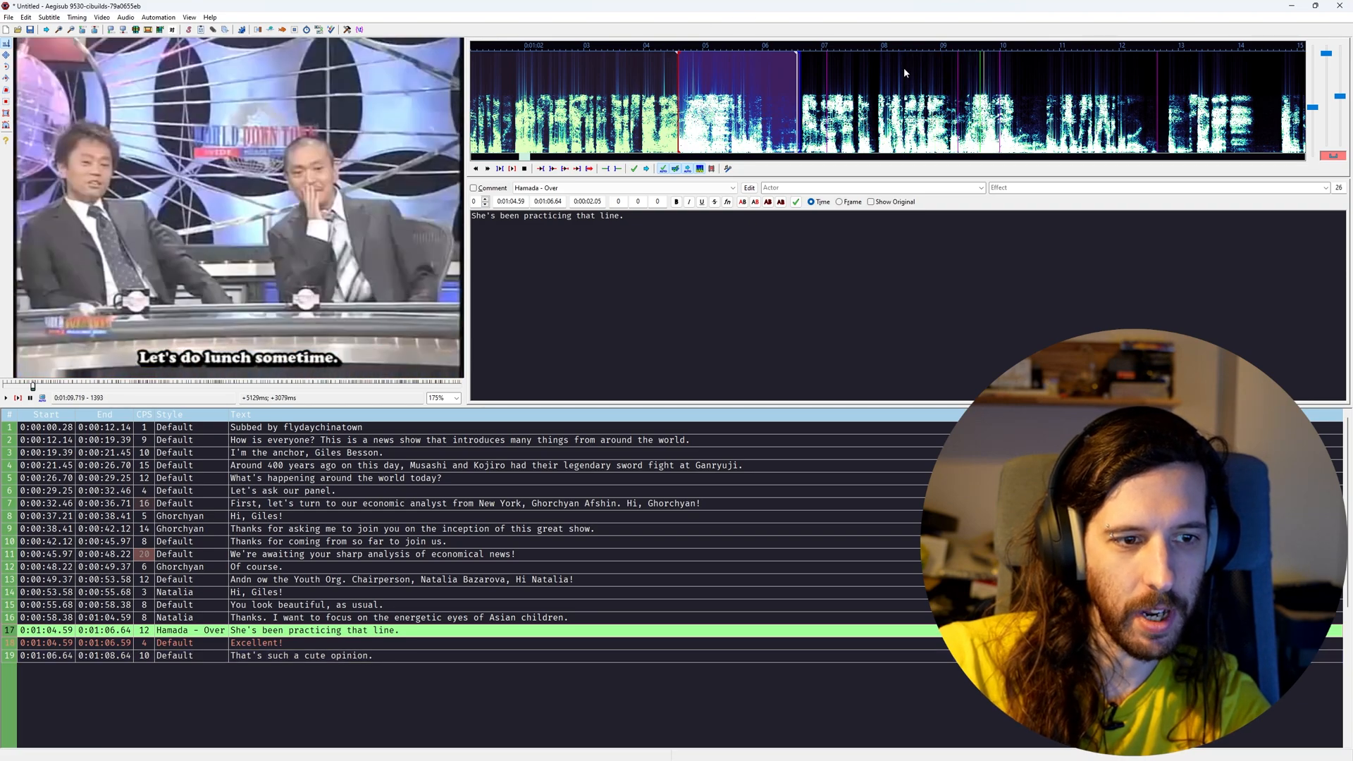
key(Left)
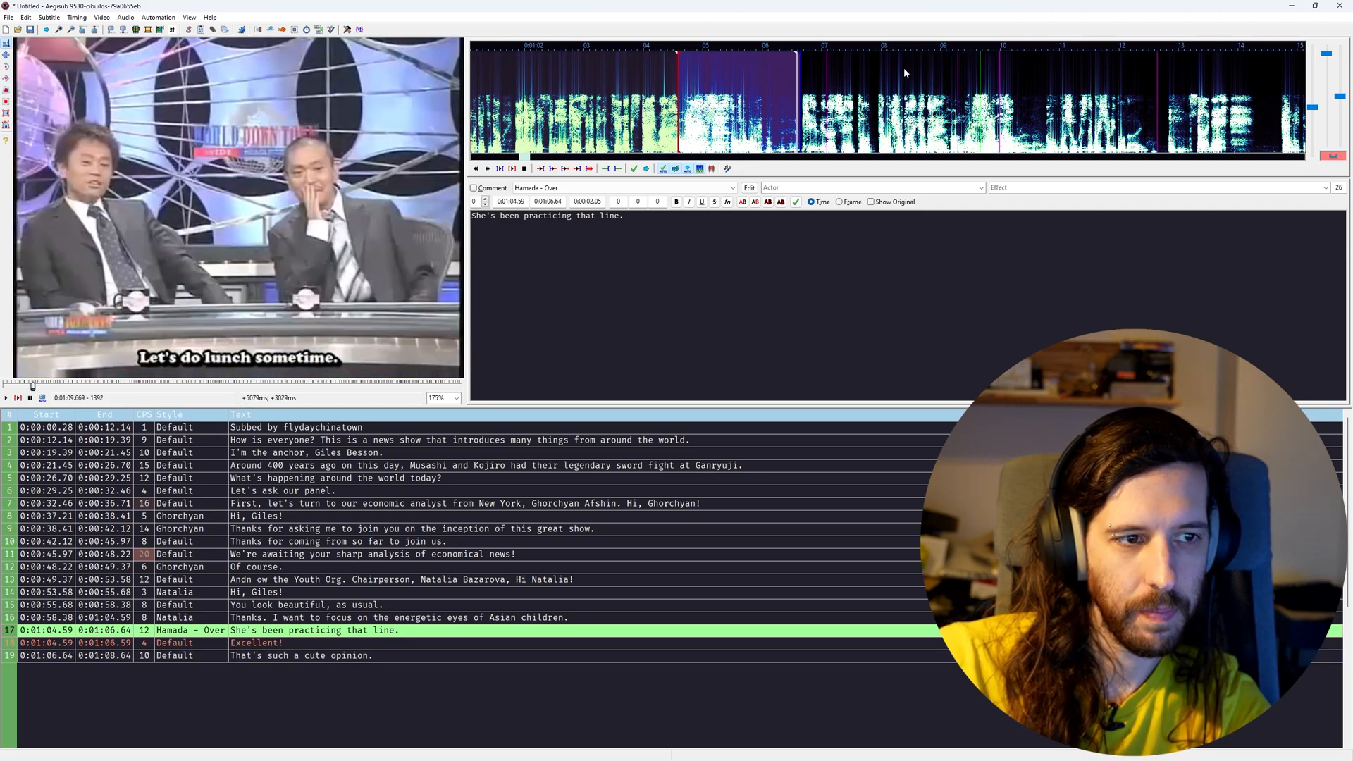
middle_click(774, 113)
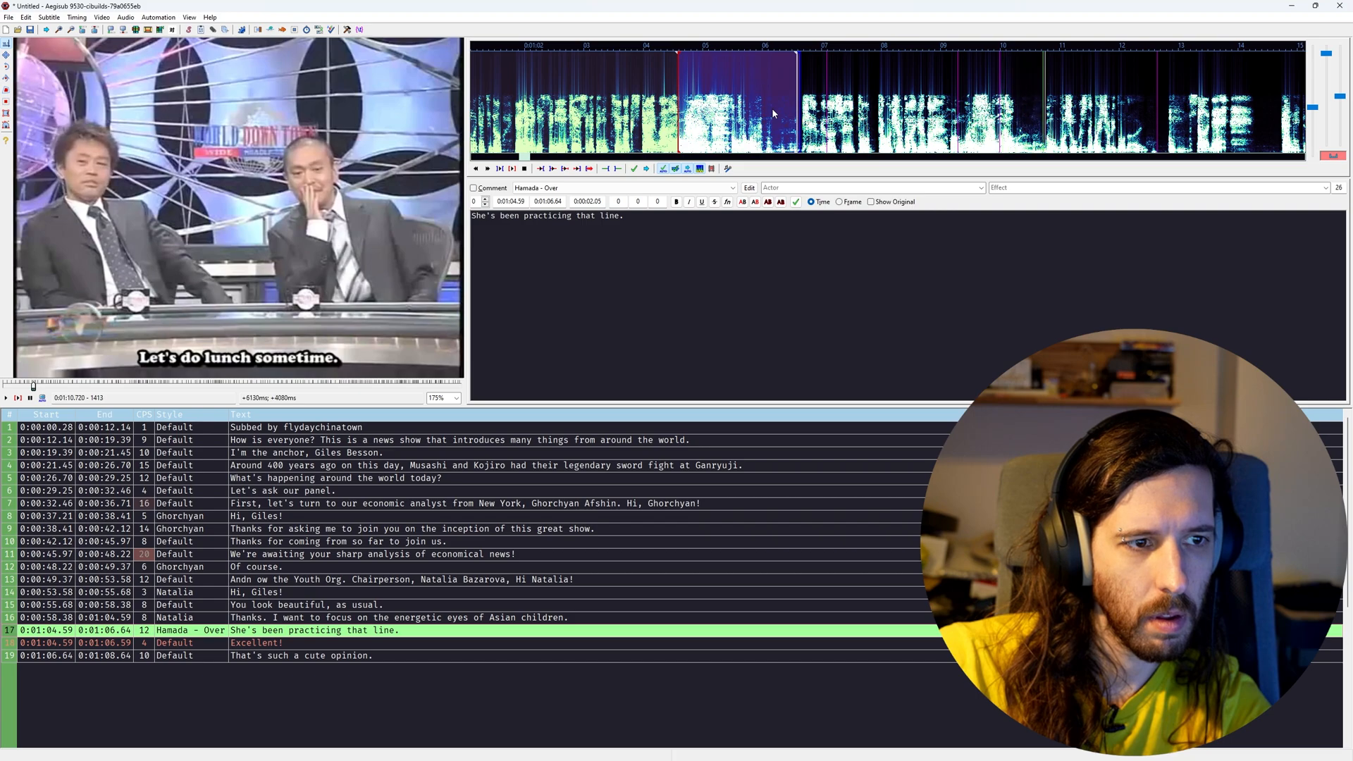
key(s)
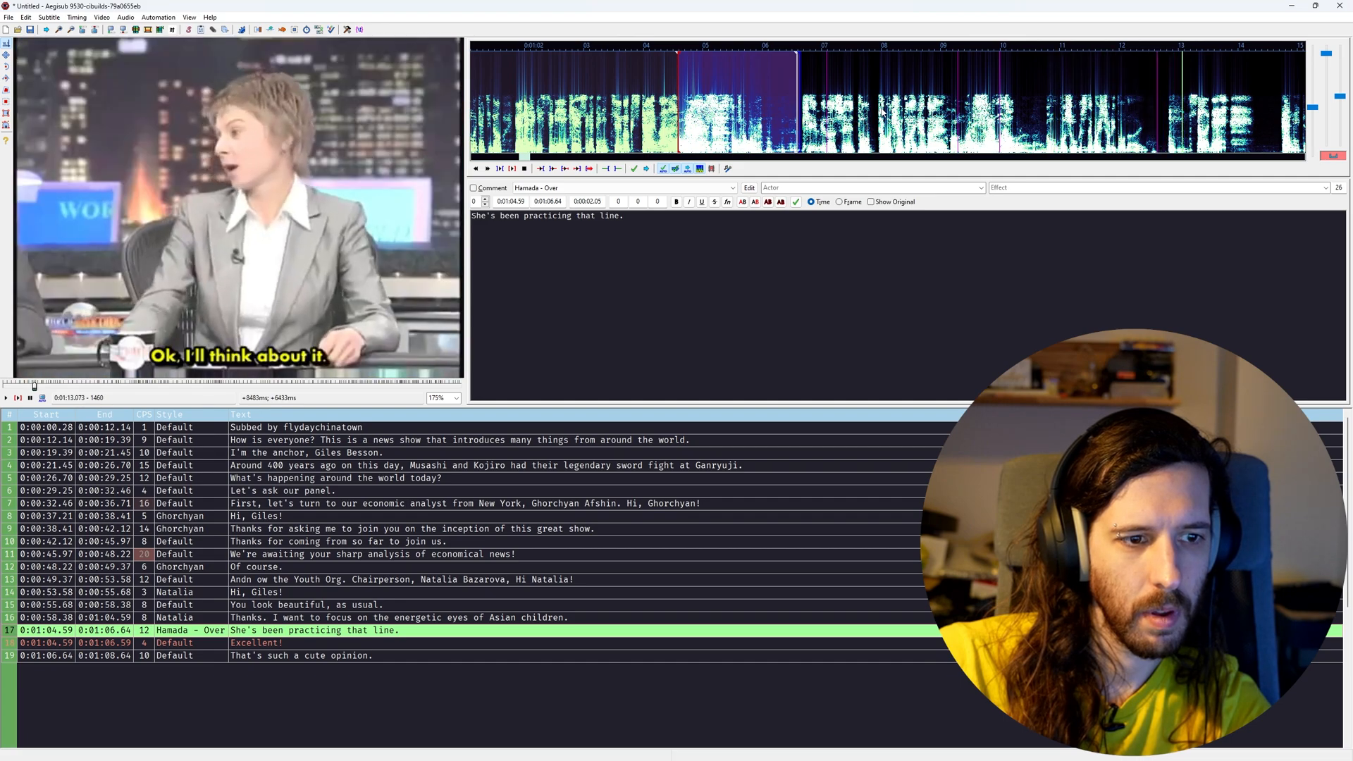
middle_click(803, 113)
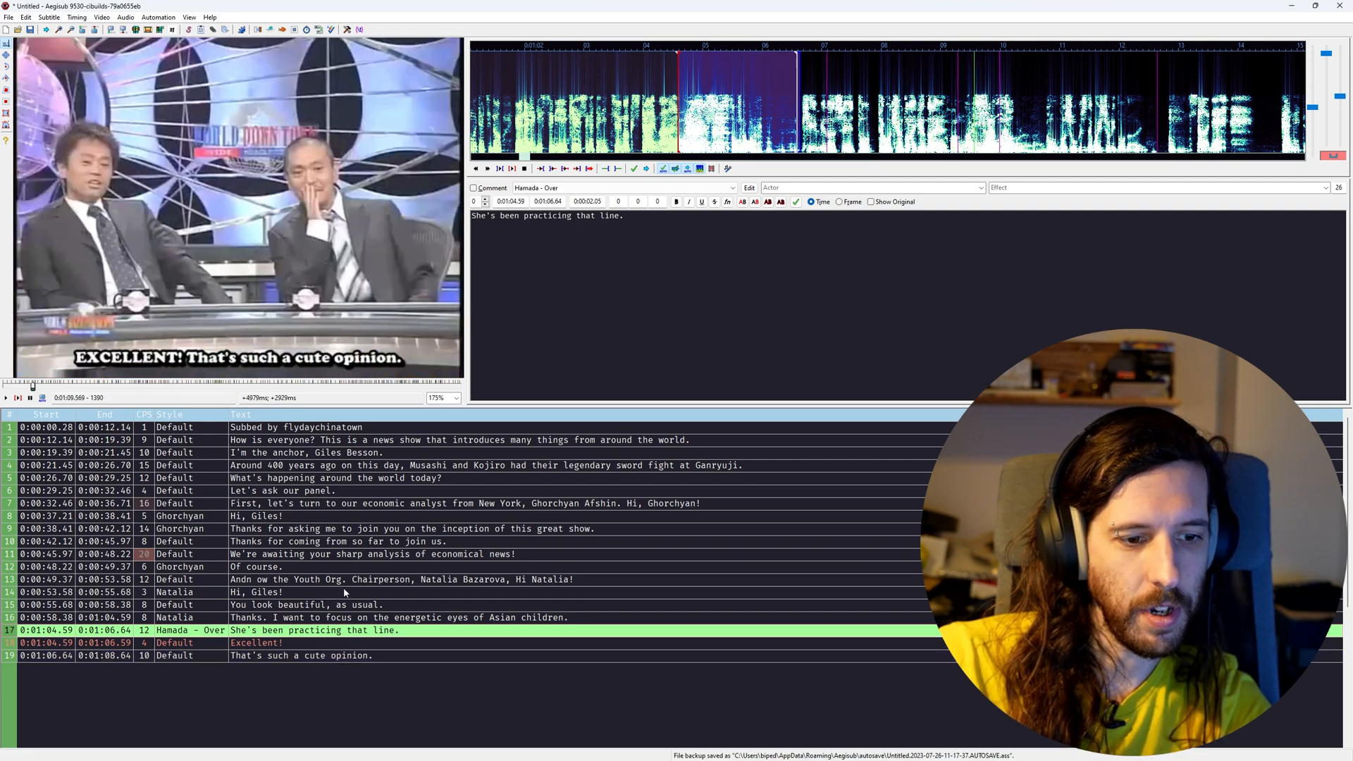
click(322, 656)
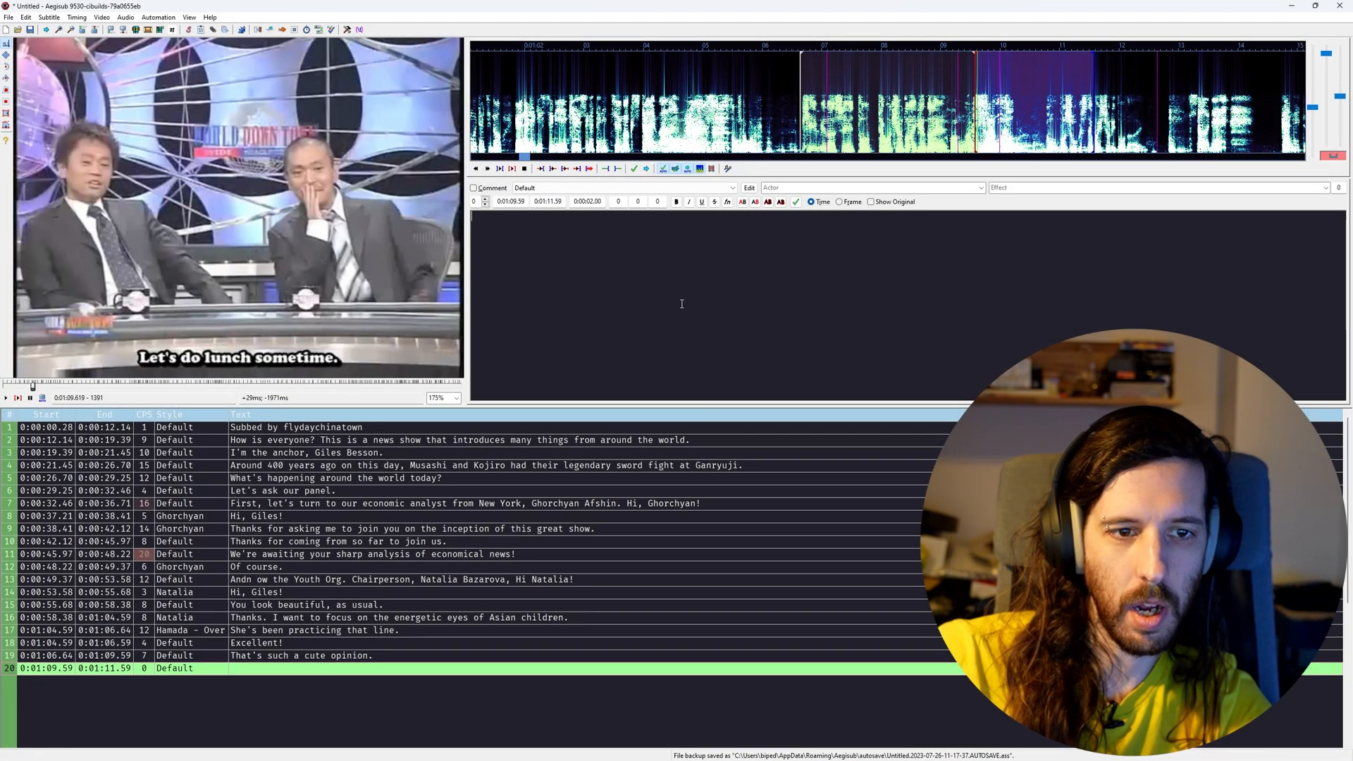
text(do lunch sometime.)
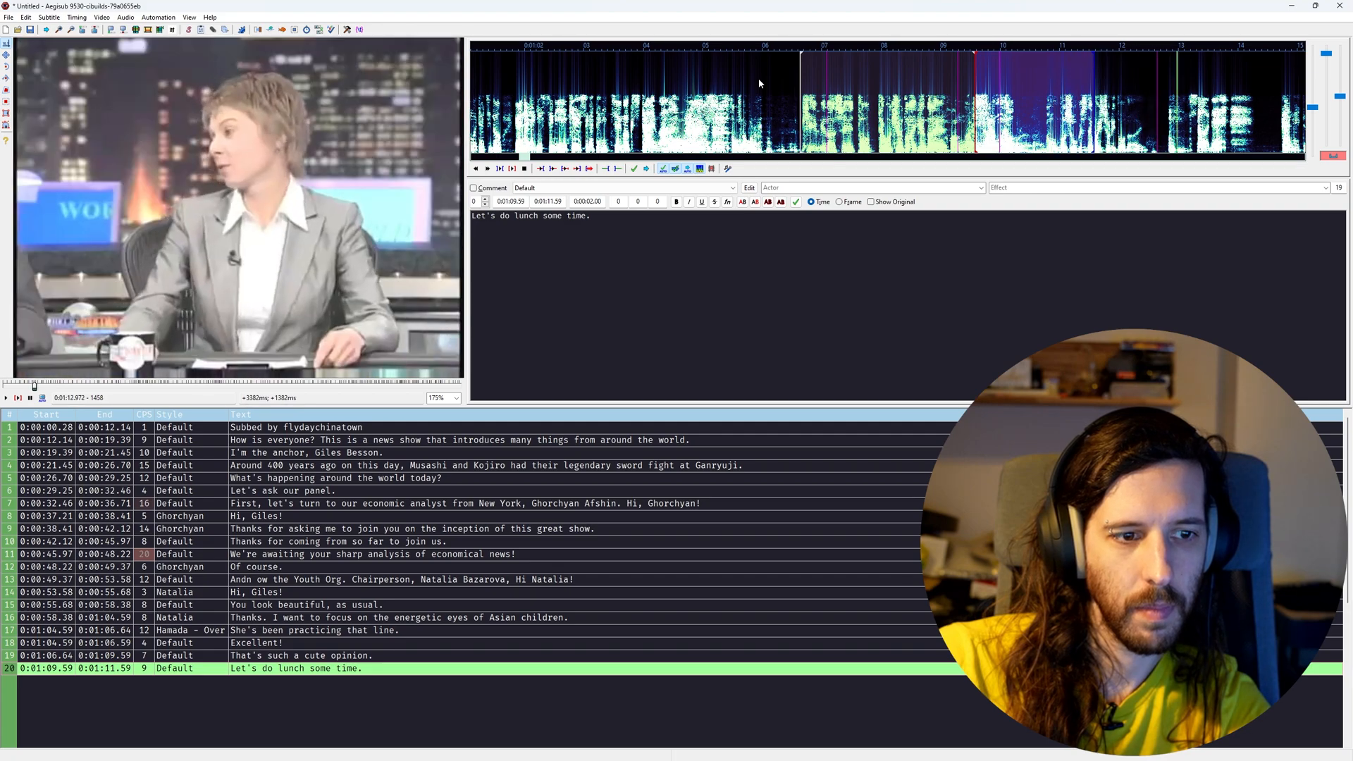
Set line 20's end to 0:01:12.65, matching where the burned-in lunch caption ends, and check the frames before it
key(ctrl+p)
scroll(838, 84, down, 1)
middle_click(976, 110)
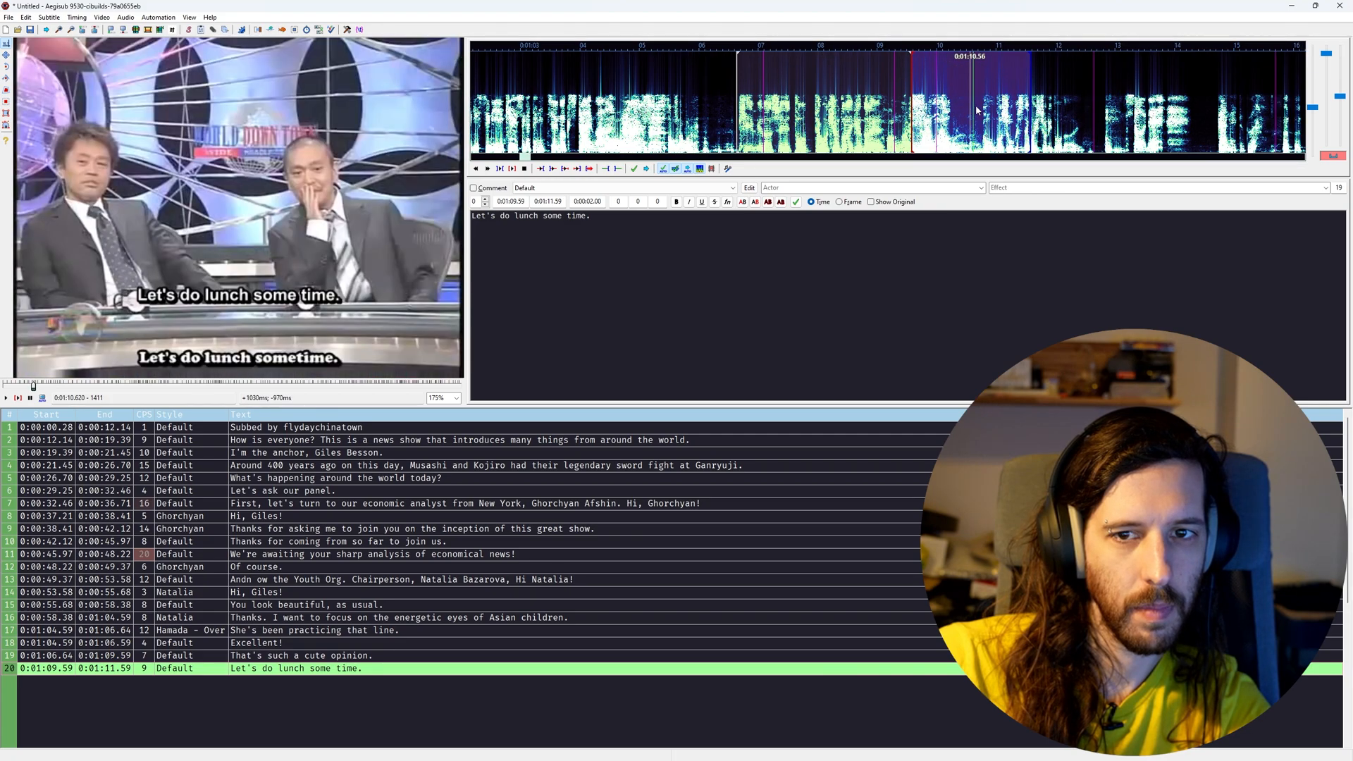
key(ctrl+p)
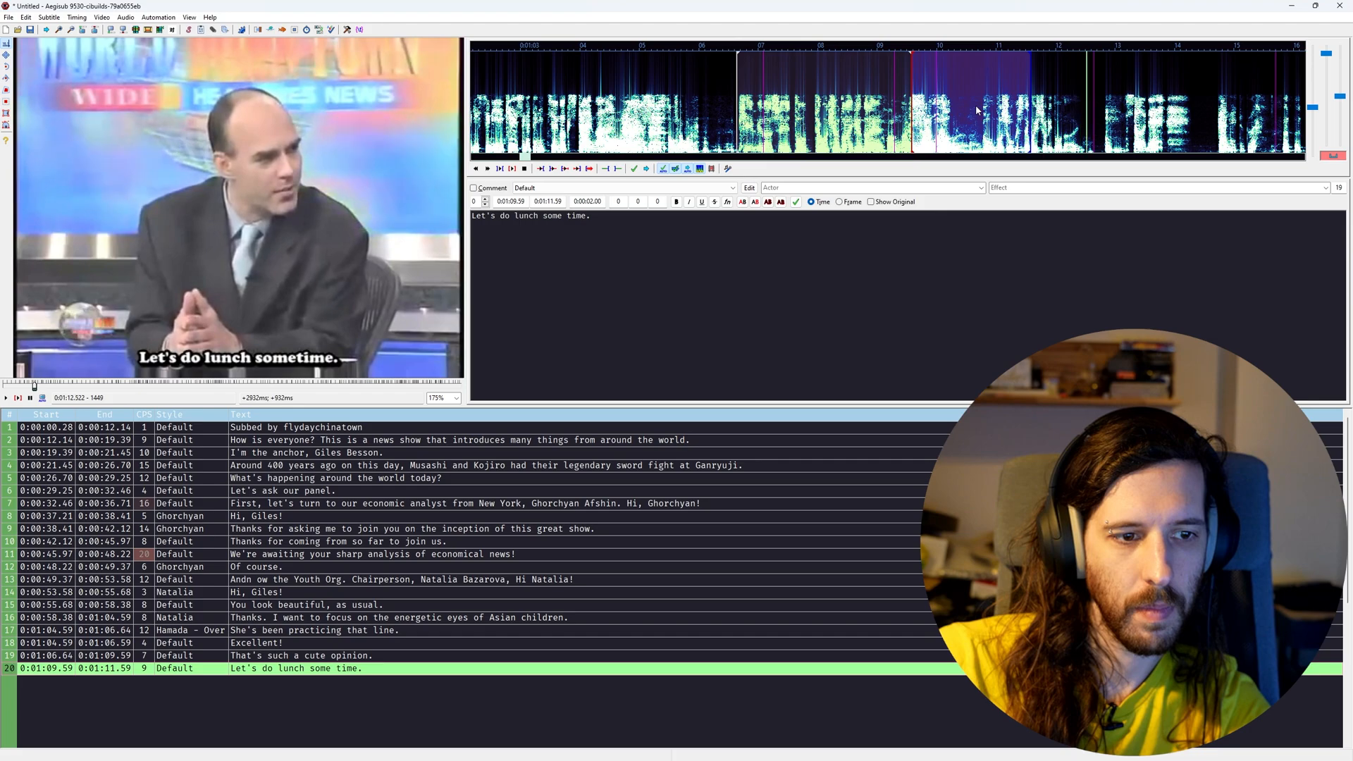
key(Right)
key(Right)
key(Right)
key(Left)
key(Left)
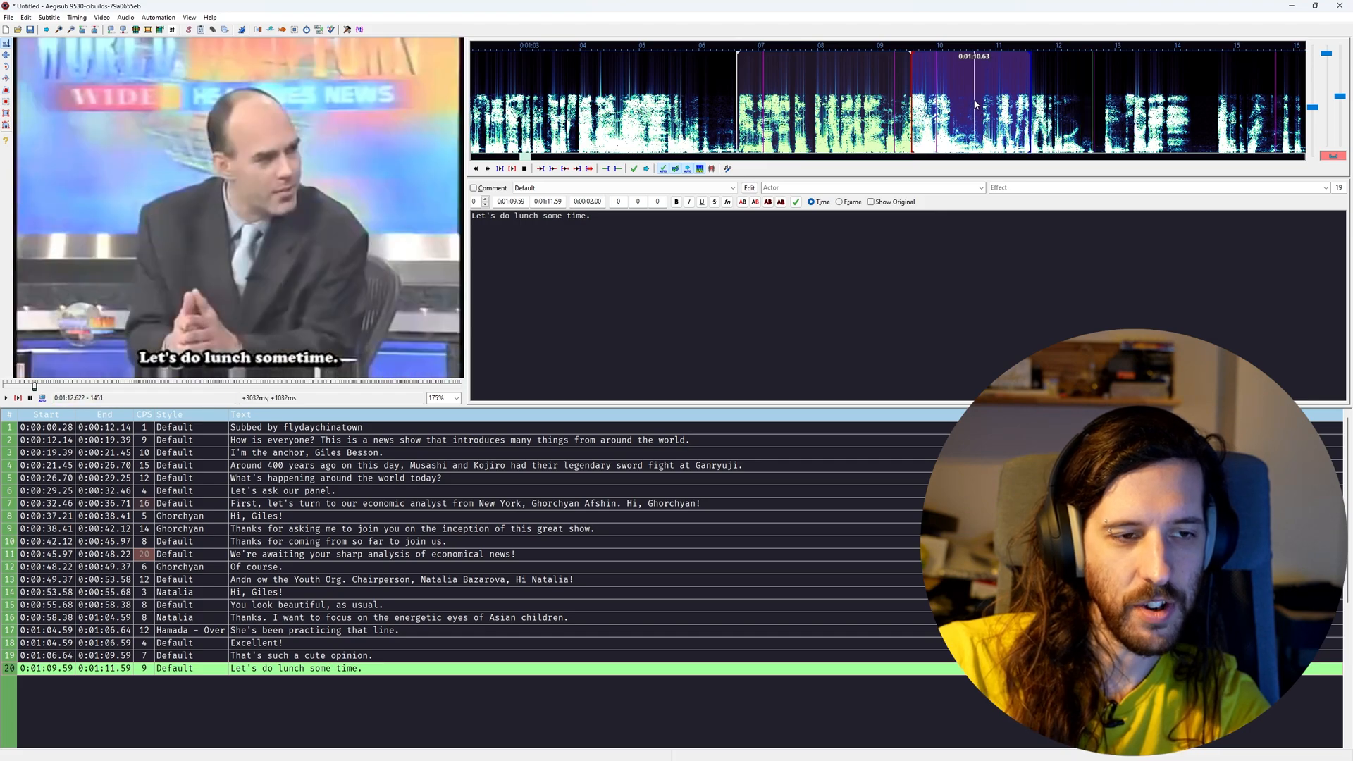
key(ctrl+4)
scroll(951, 98, down, 2)
key(Left)
key(Left)
key(Left)
key(Left)
key(Left)
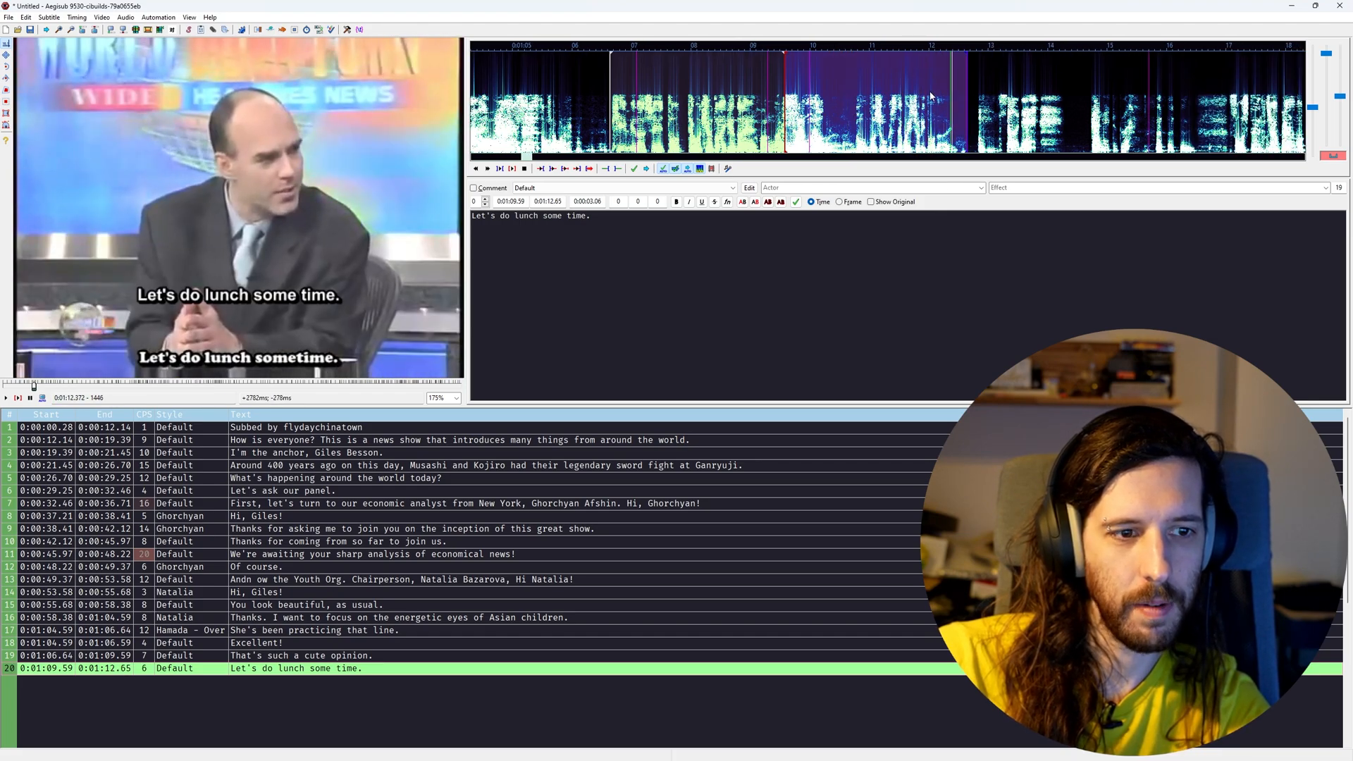
Insert line 21 at 0:01:13.30 for the next caption, using the Natalia style and the text "OK, I'll think about it."
key(w)
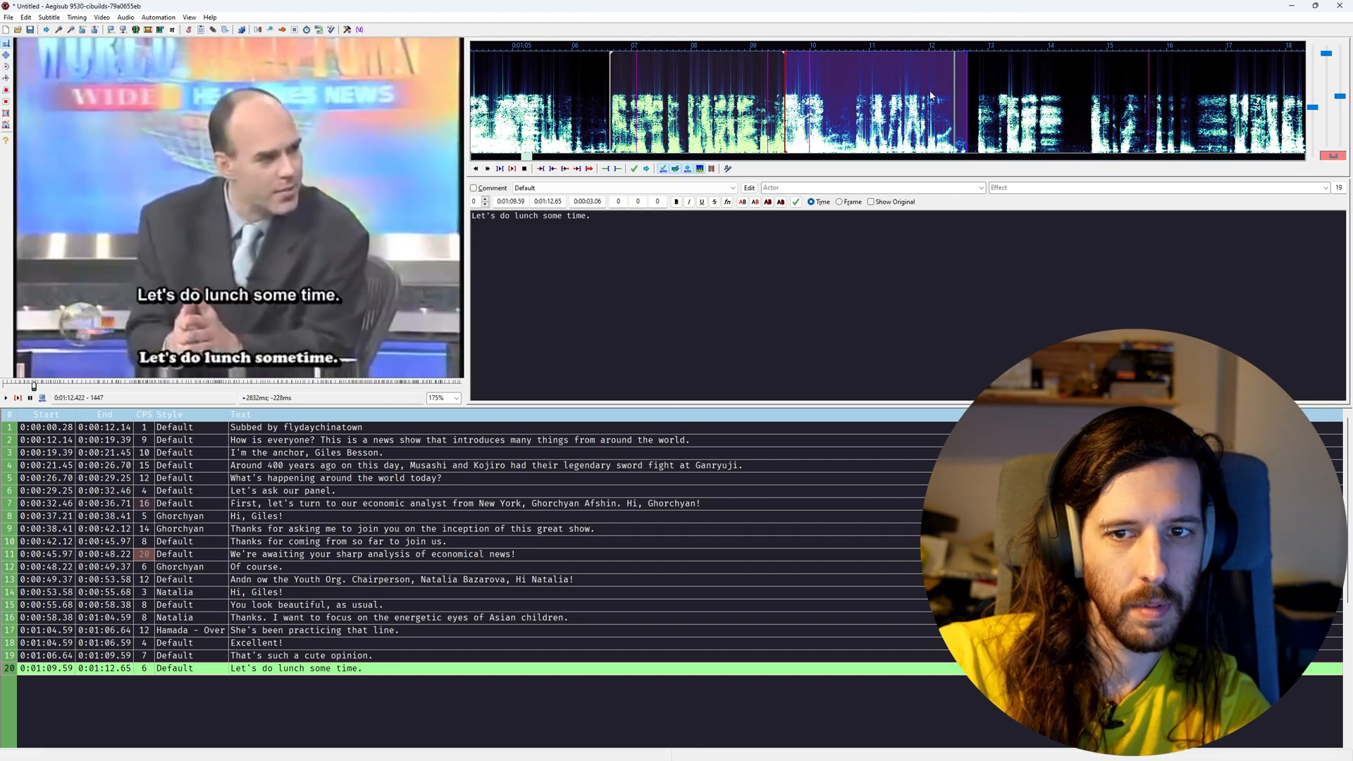
key(w)
key(Right)
key(Insert)
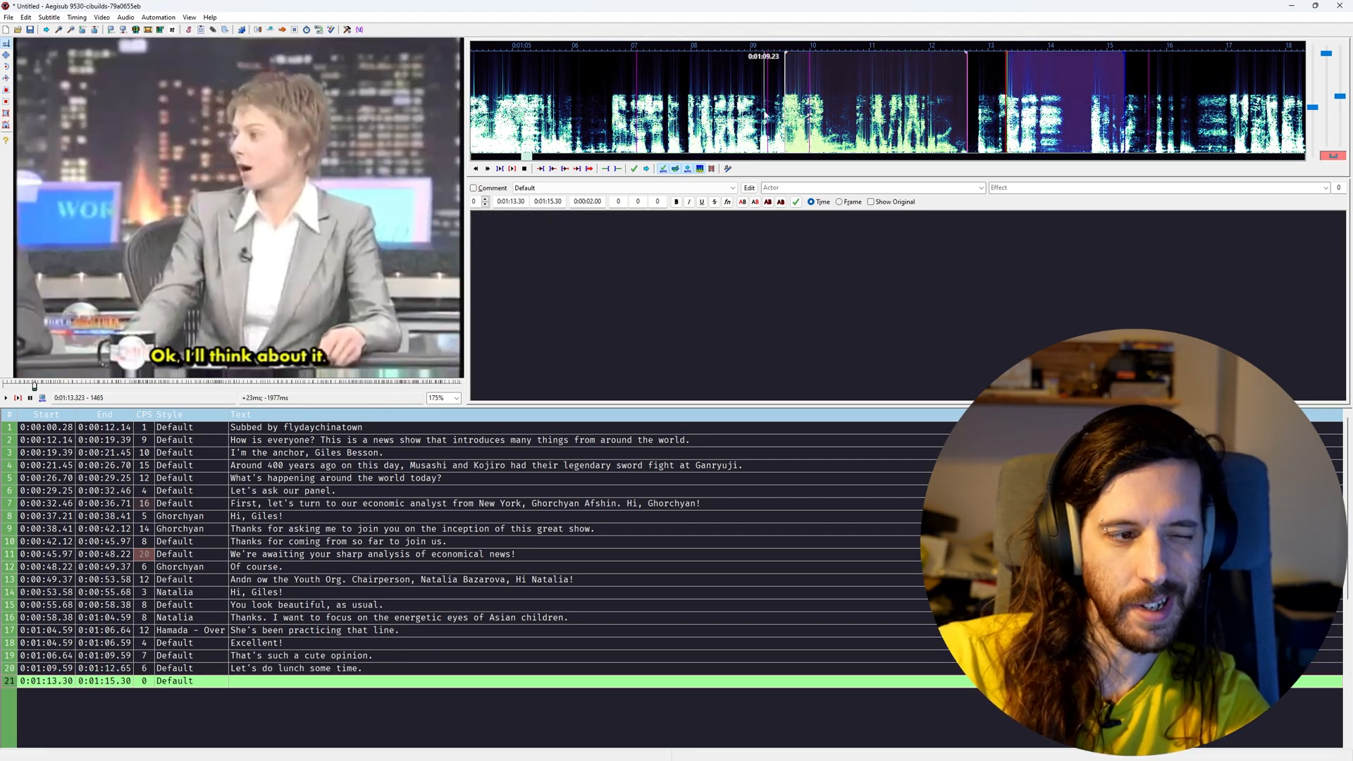
click(598, 188)
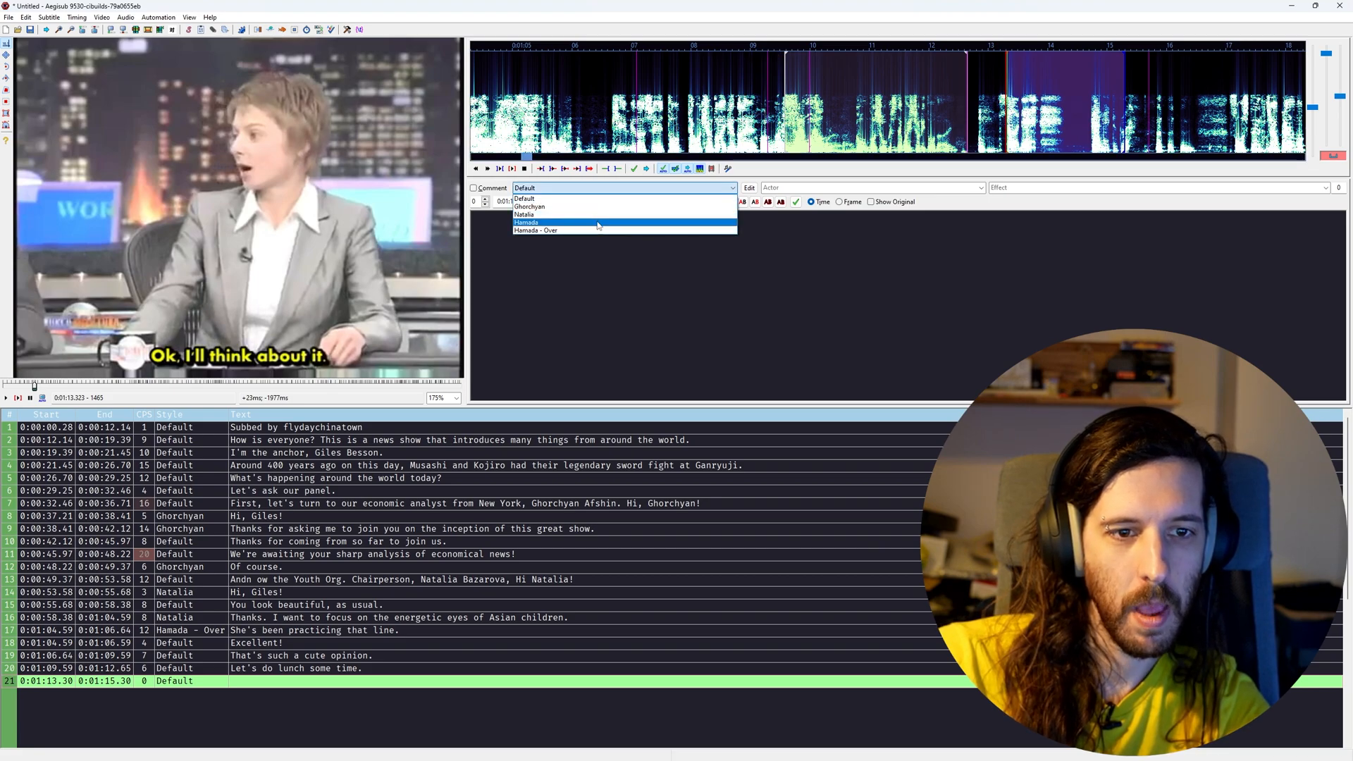
click(598, 215)
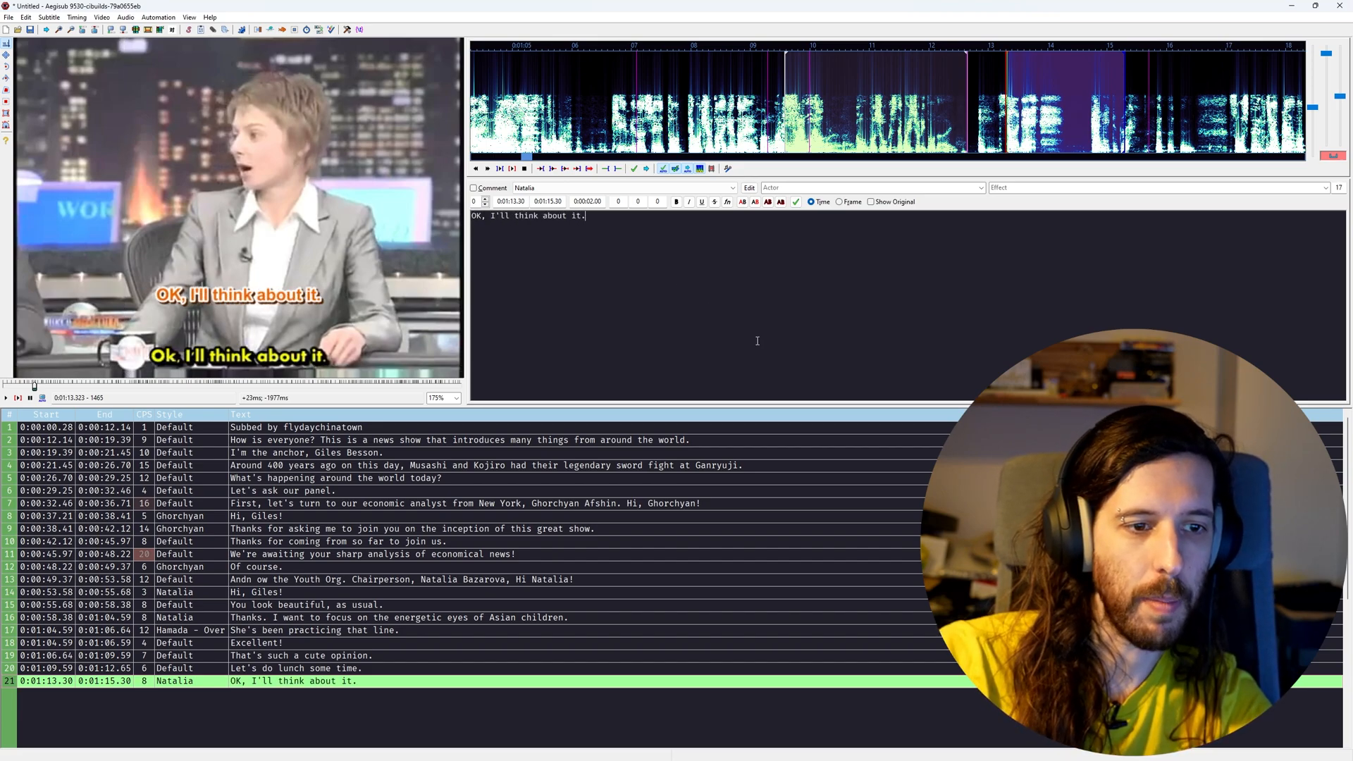
Play line 21 to the end of its burned-in caption and set the line's end to 0:01:15.70
middle_click(957, 117)
key(ctrl+p)
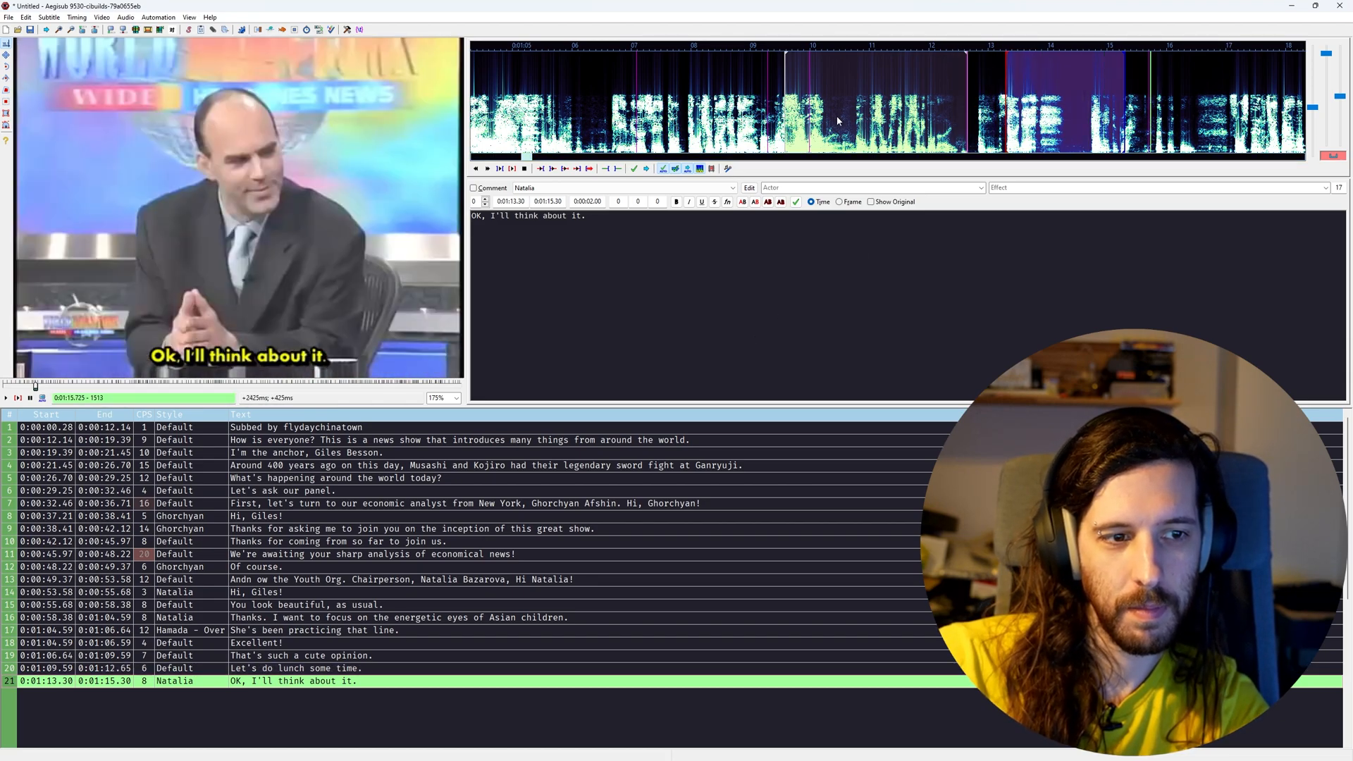
key(ctrl+4)
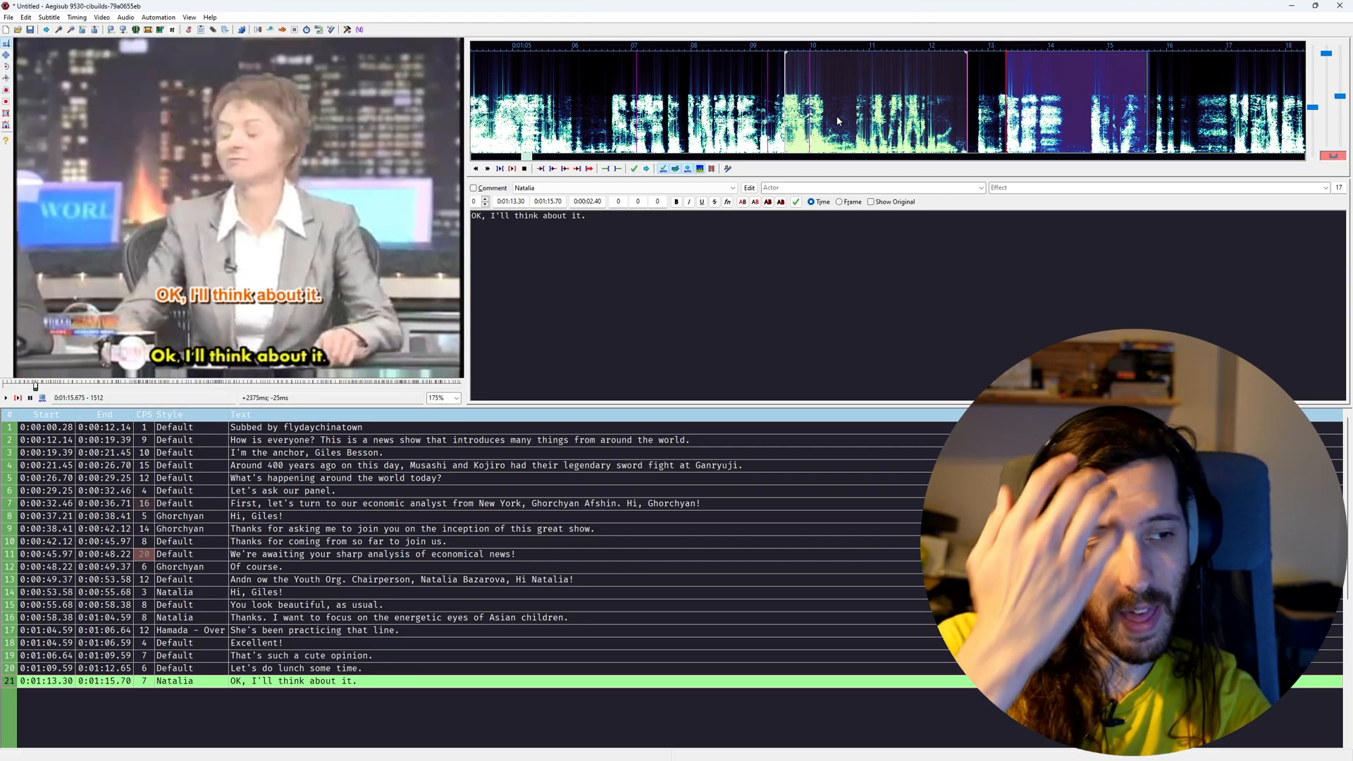
Advance through the footage to the anchor's next caption and insert an empty line 22 starting at 0:01:17.05
key(Right)
key(Right)
key(Right)
key(Right)
key(Right)
key(Right)
key(Right)
key(Right)
key(Right)
key(Right)
key(Right)
key(Right)
key(Right)
key(Right)
key(Right)
key(Right)
key(Right)
key(Right)
key(Right)
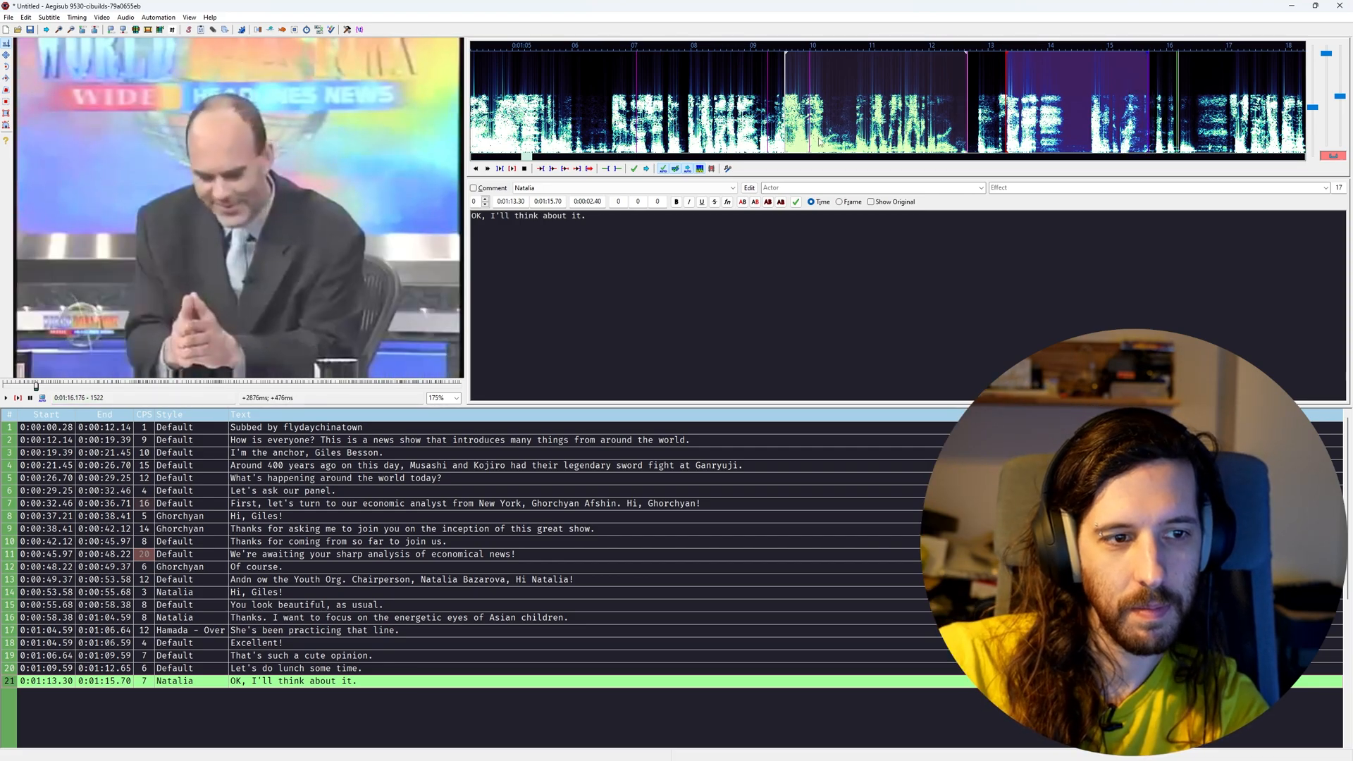
scroll(818, 134, down, 3)
key(Right)
key(Right)
key(Right)
key(Right)
key(Right)
key(Right)
key(Right)
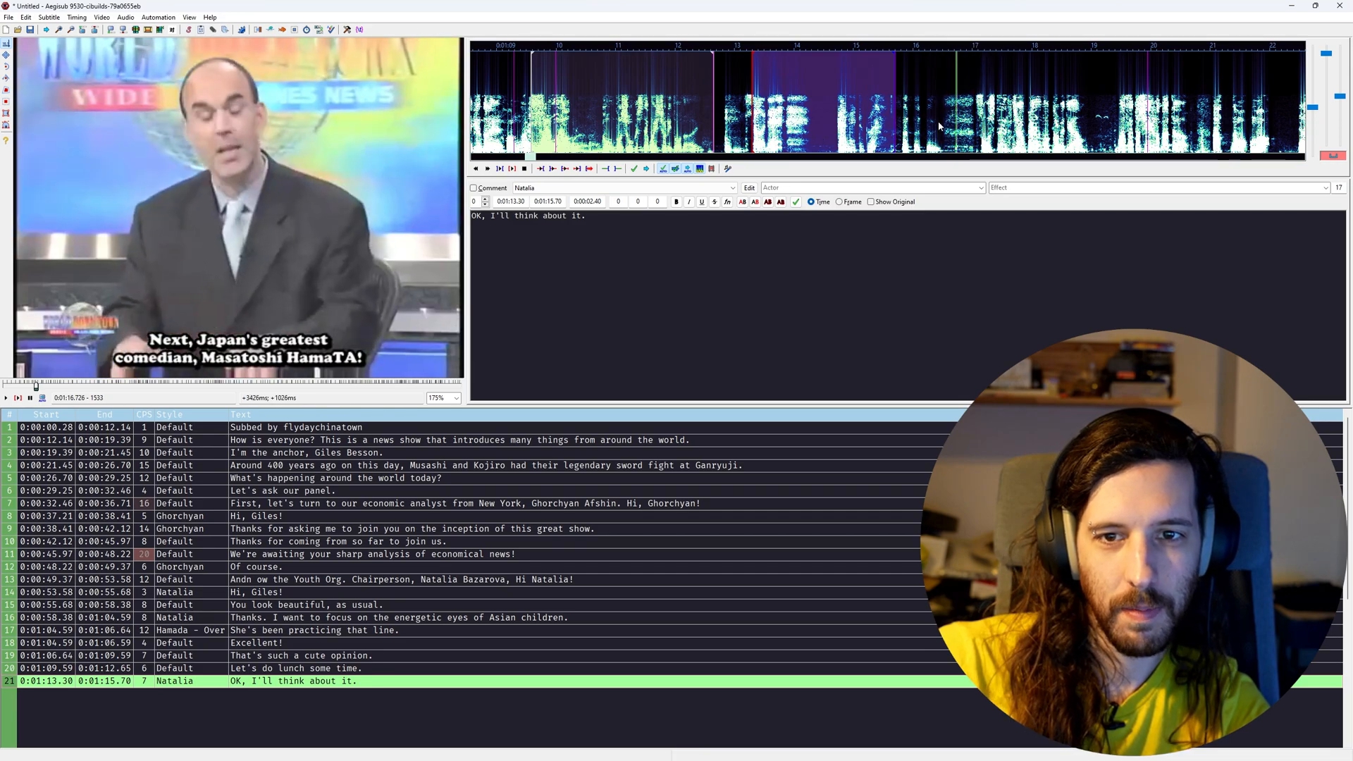
key(Right)
key(Right)
key(ctrl+Insert)
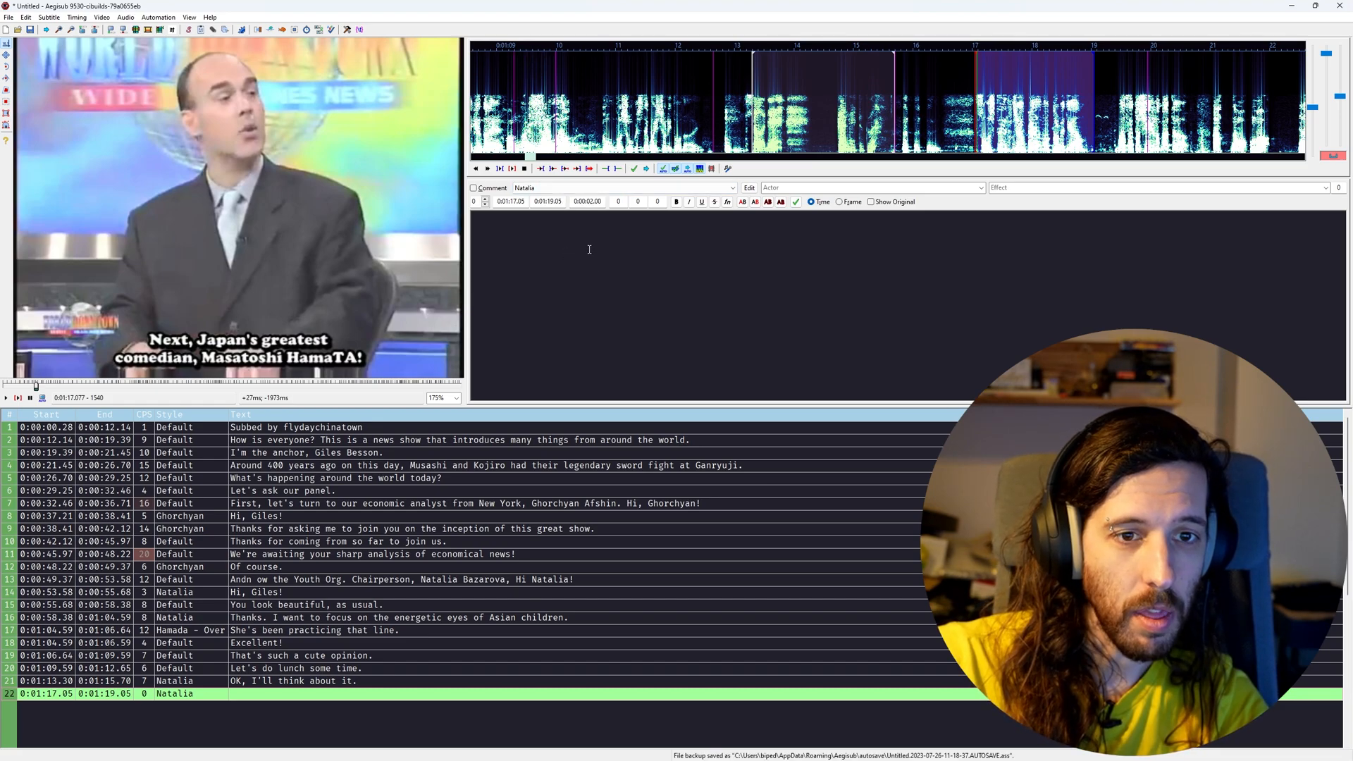
Look at the source video files in the "world downtown" folder and return to the subtitle script
scroll(644, 79, down, 3)
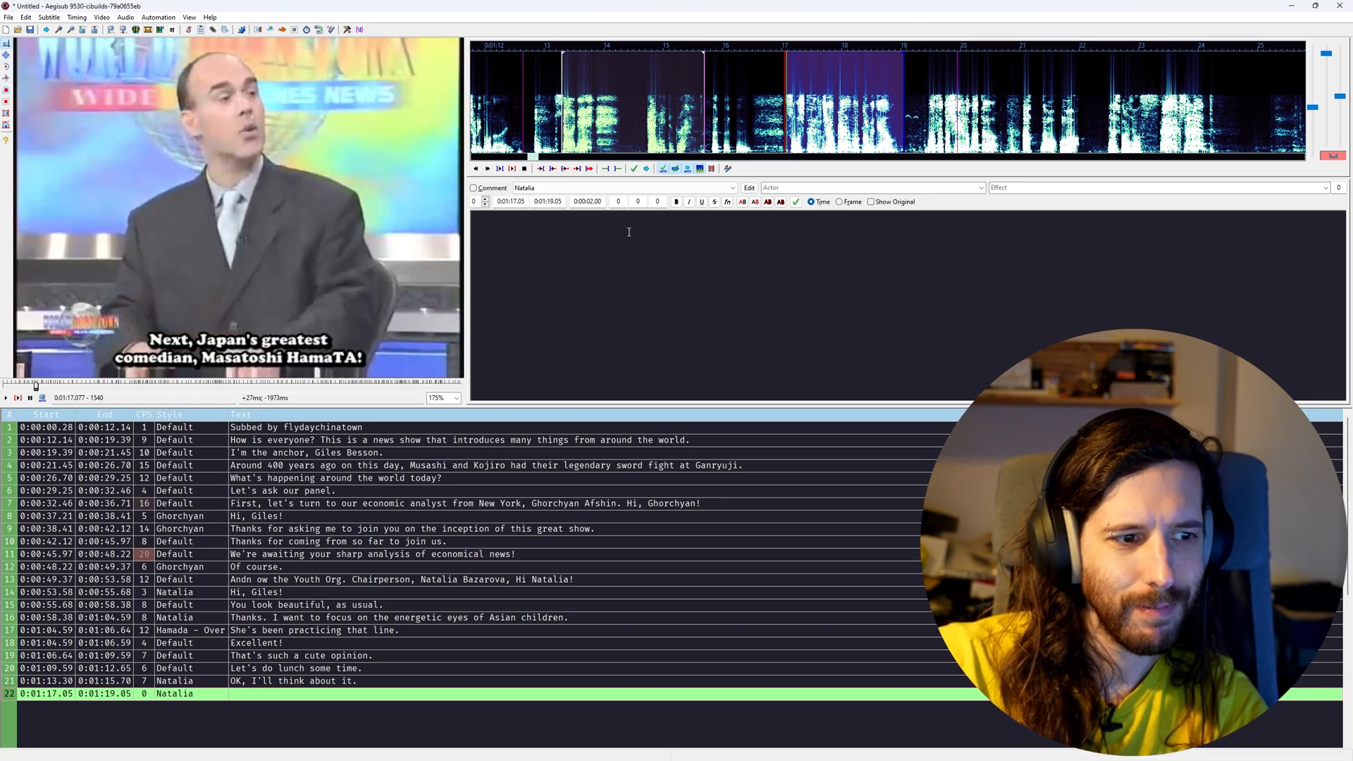
key(alt+Tab)
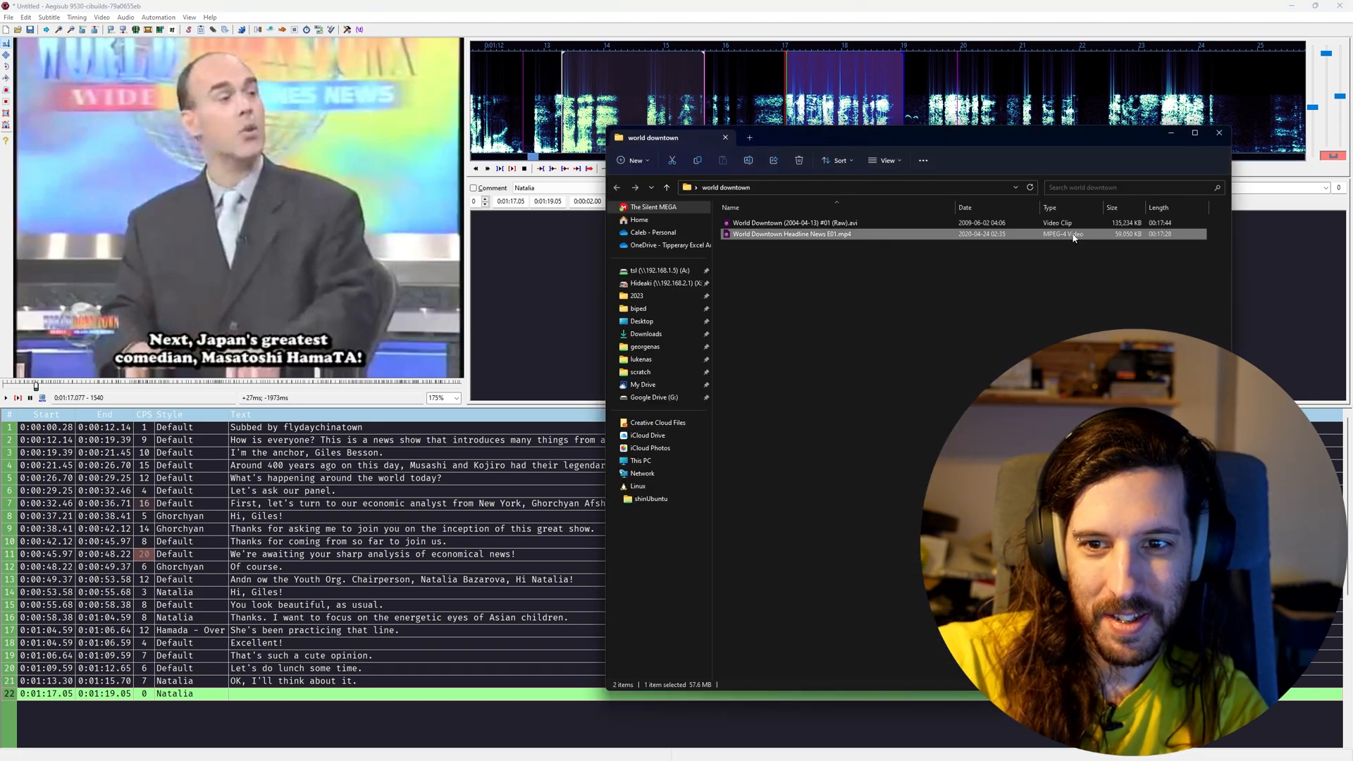
click(1173, 135)
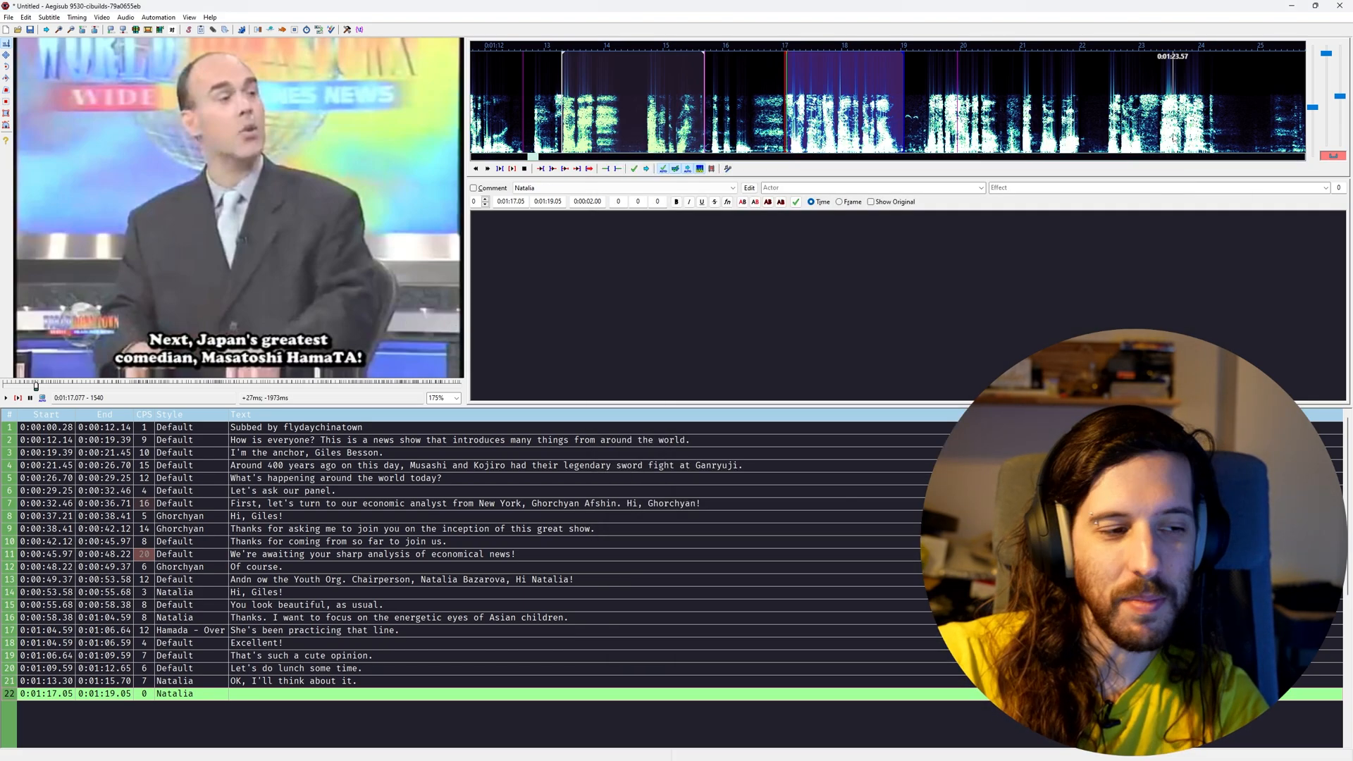
Replay line 22 and recheck its start against the video near 0:01:17
middle_click(870, 132)
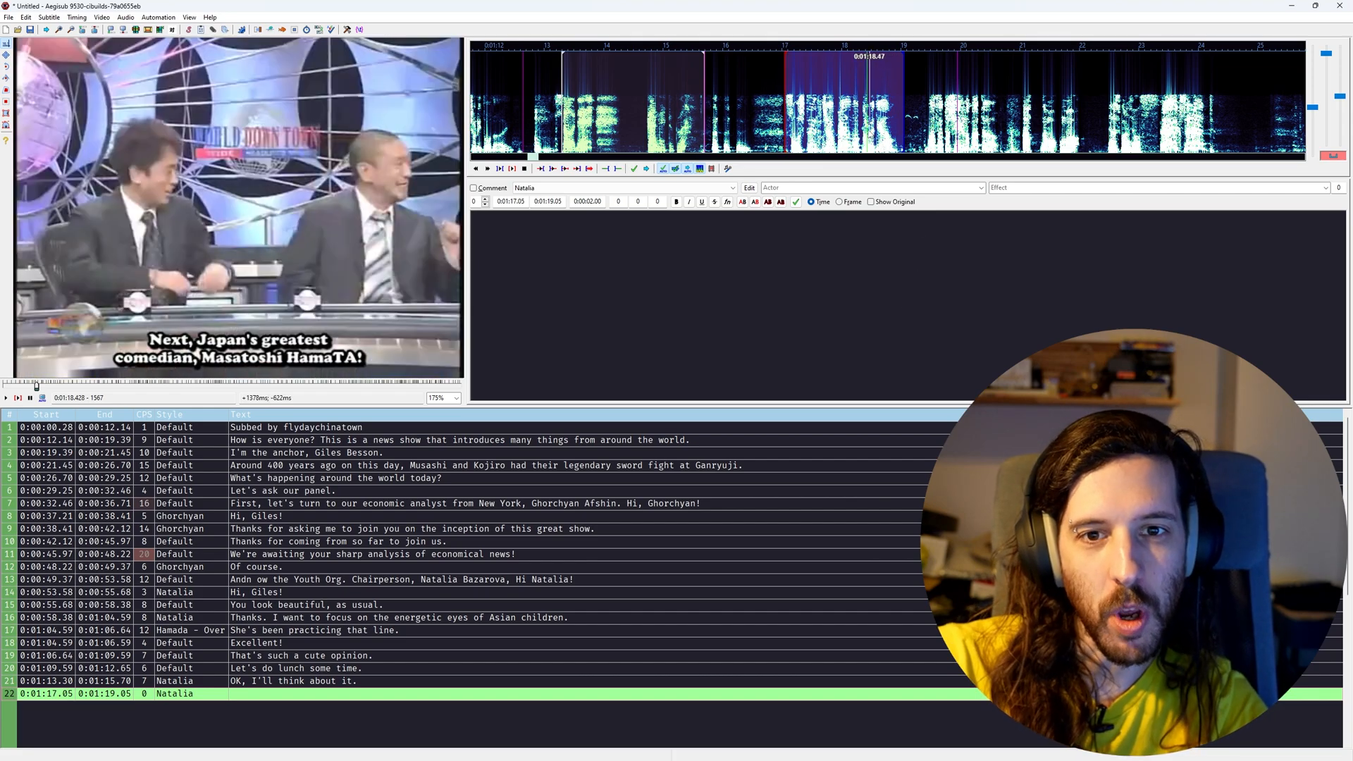
middle_click(788, 141)
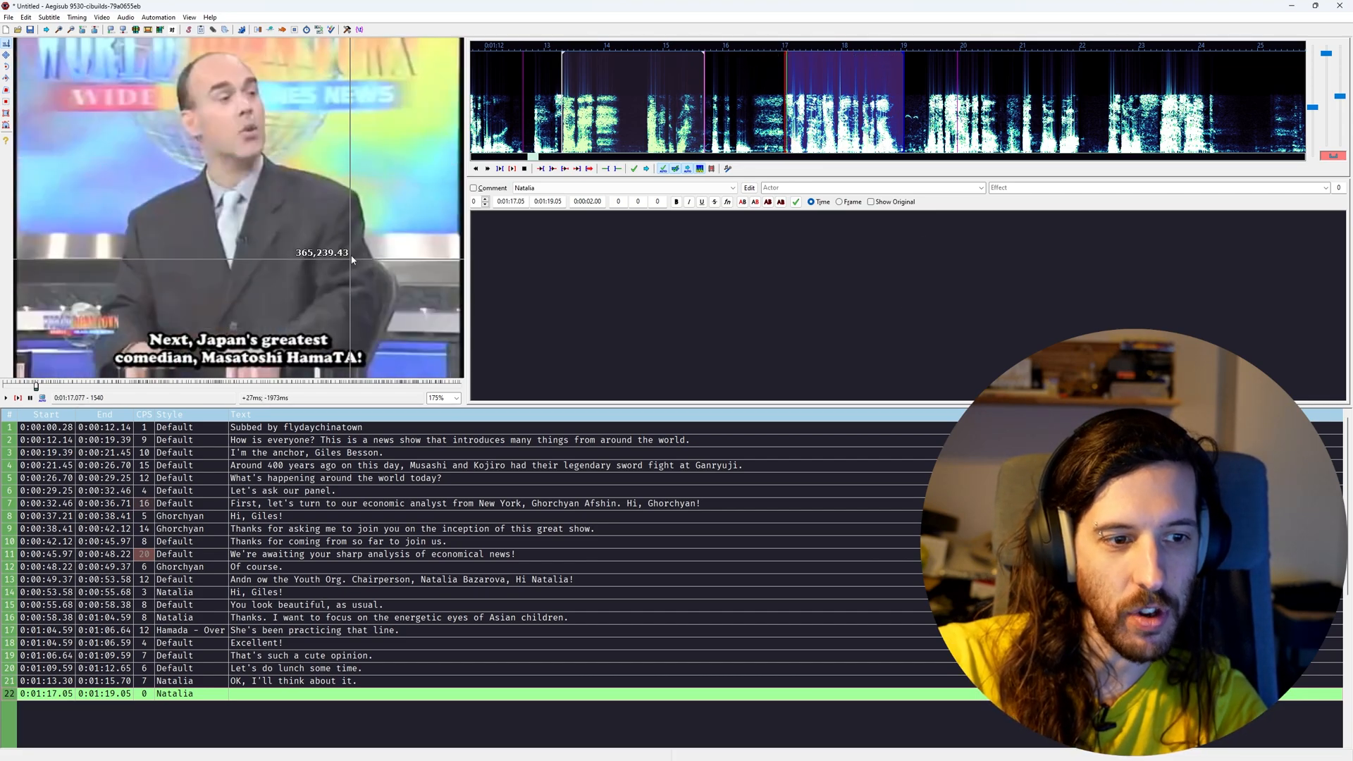
key(s)
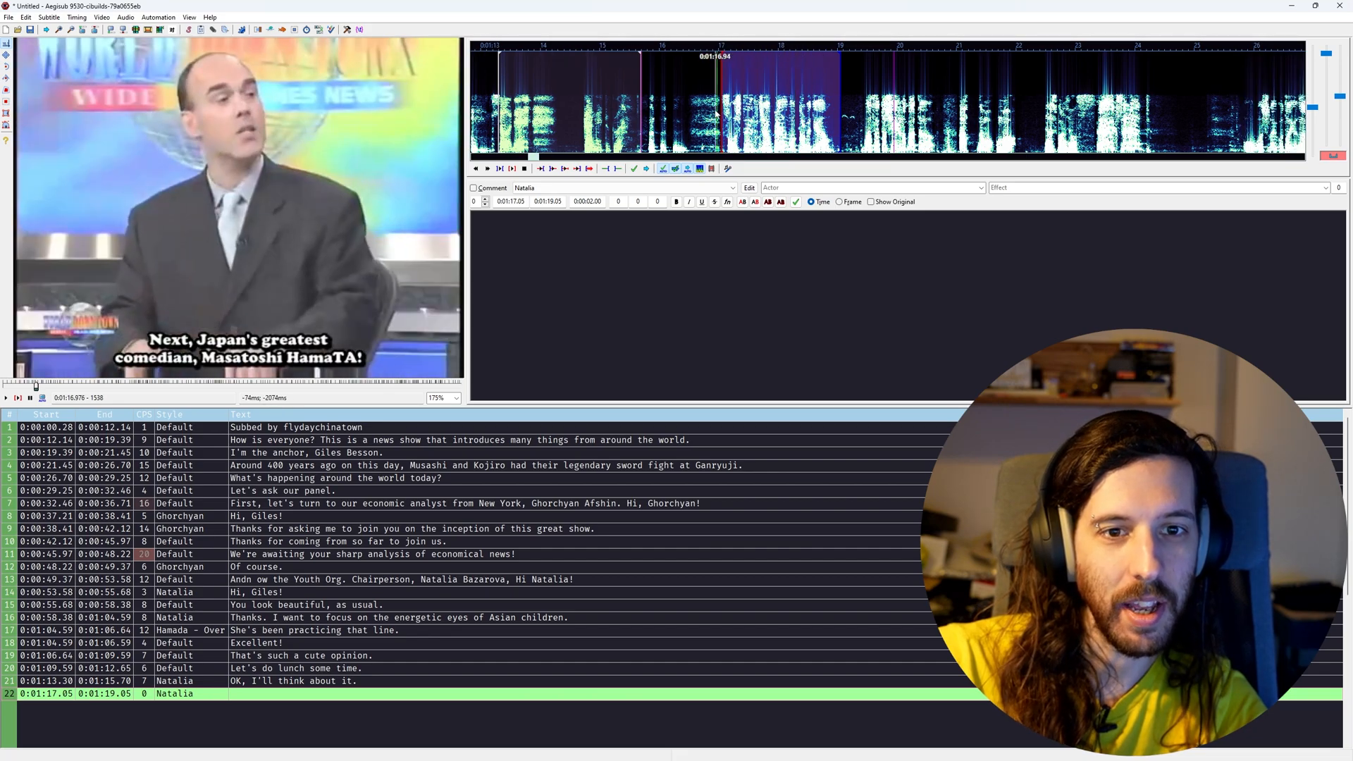
Caption line 22 "Next, Japan's greatest comedian, Masatoshi HamaTA" in the Default style, ending at 0:01:20.71
middle_click(663, 105)
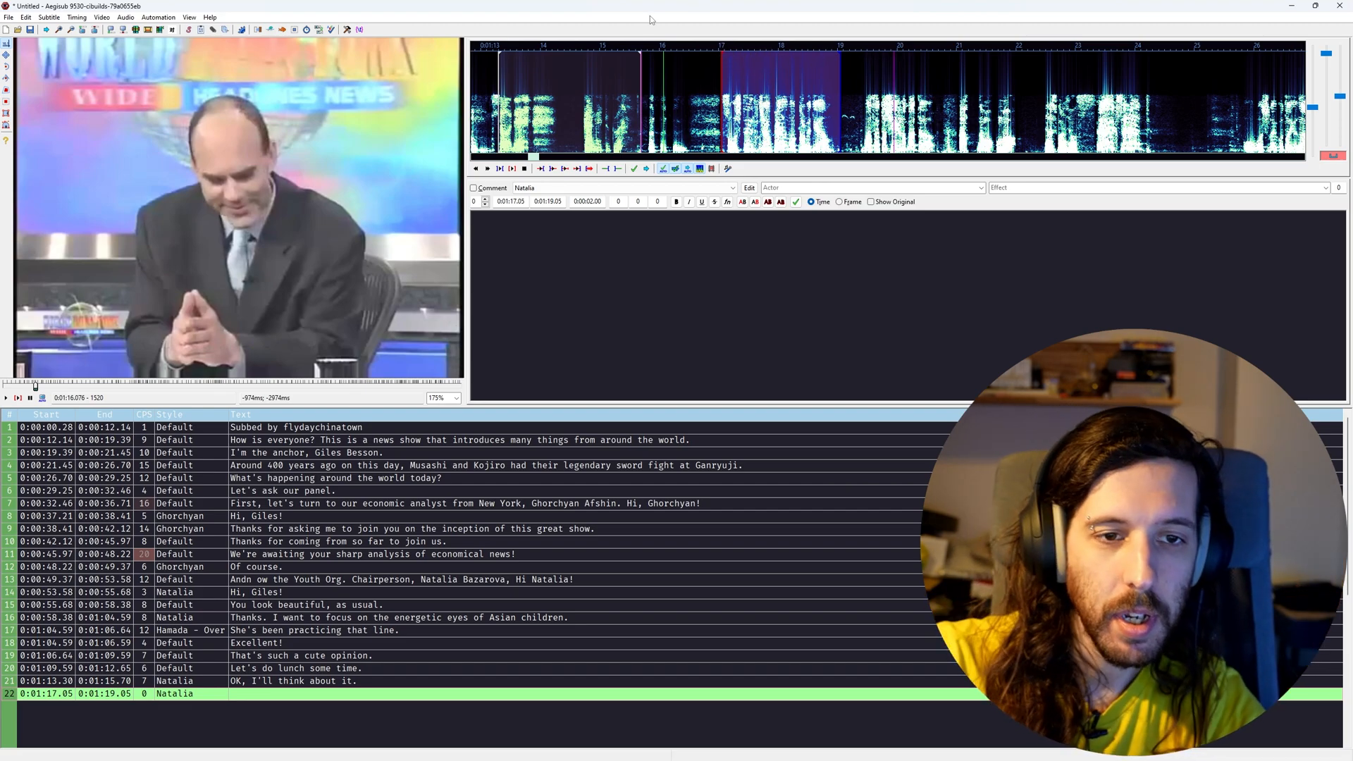
middle_click(685, 85)
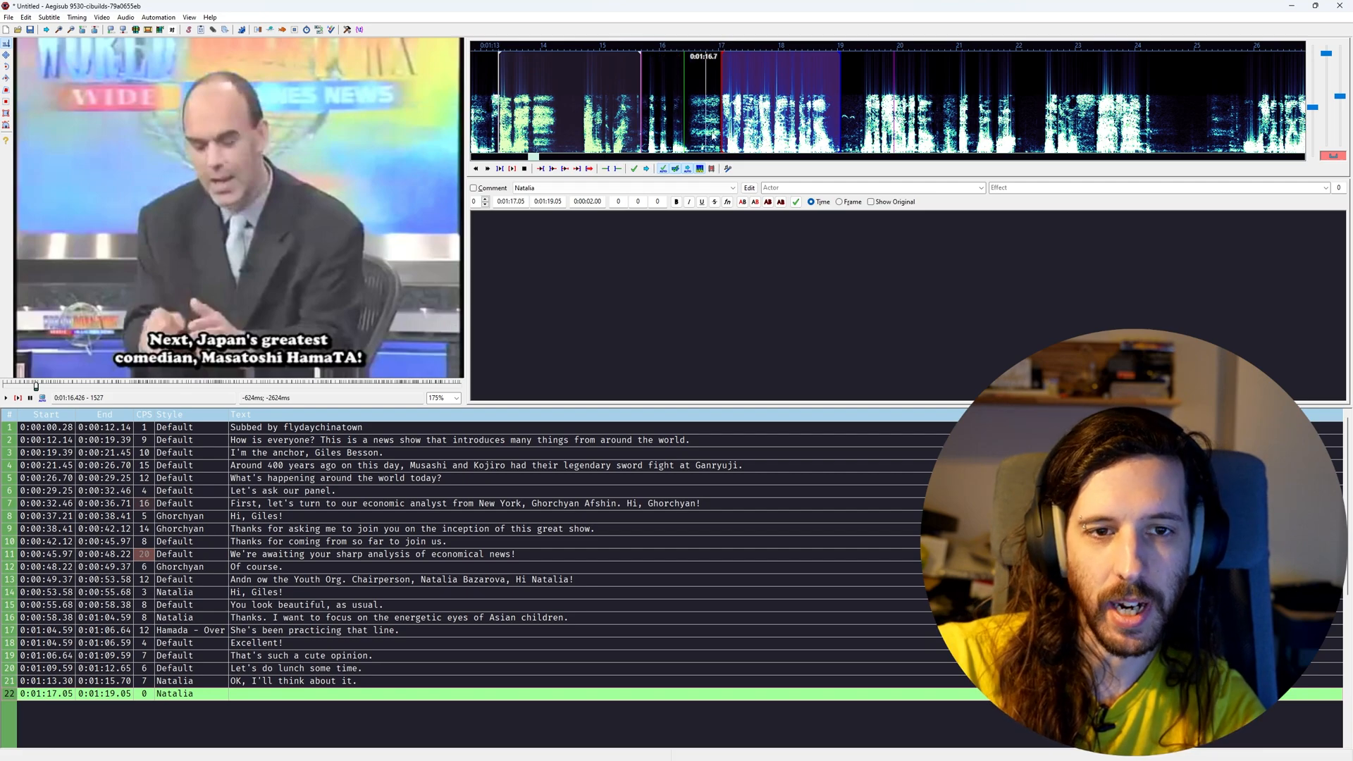
text(Next, Japan's greatest comedian, Masatoshi HamaTA)
middle_click(861, 126)
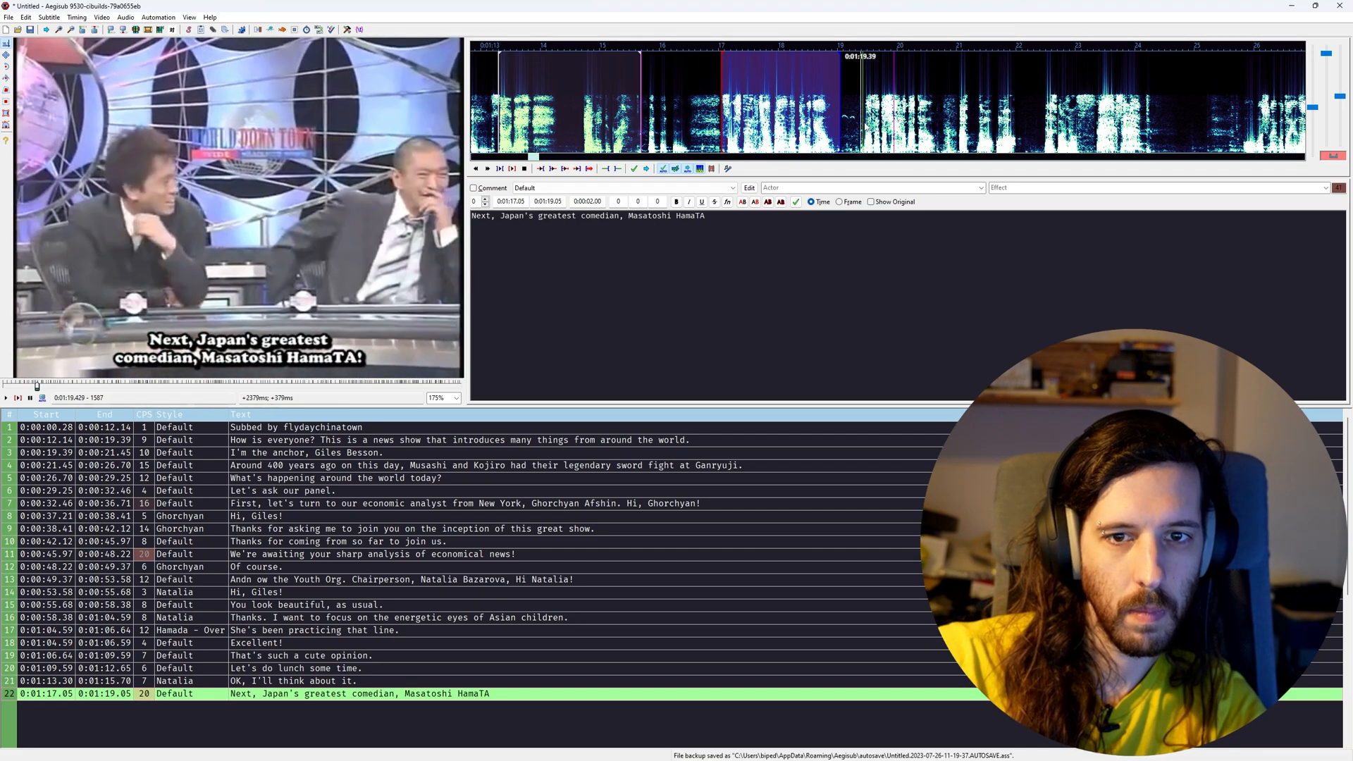
right_click(813, 106)
Add line 23 "Ah, thank you. Good evening!" in the Hamada style, ending at 0:01:23.36, and line 24 "Excellent!" ending at 0:01:24.96
key(Return)
text(Ah, thank you. Good evening!)
click(834, 105)
key(Return)
text(Excellent!)
right_click(938, 102)
Add line 25 "I'm awaiting your funny reactions!" ending at 0:01:29.96 and line 26 "Ok." in the Hamada style, ending at 0:01:31.59
key(Return)
text(I'm awaiting your funny reactions!)
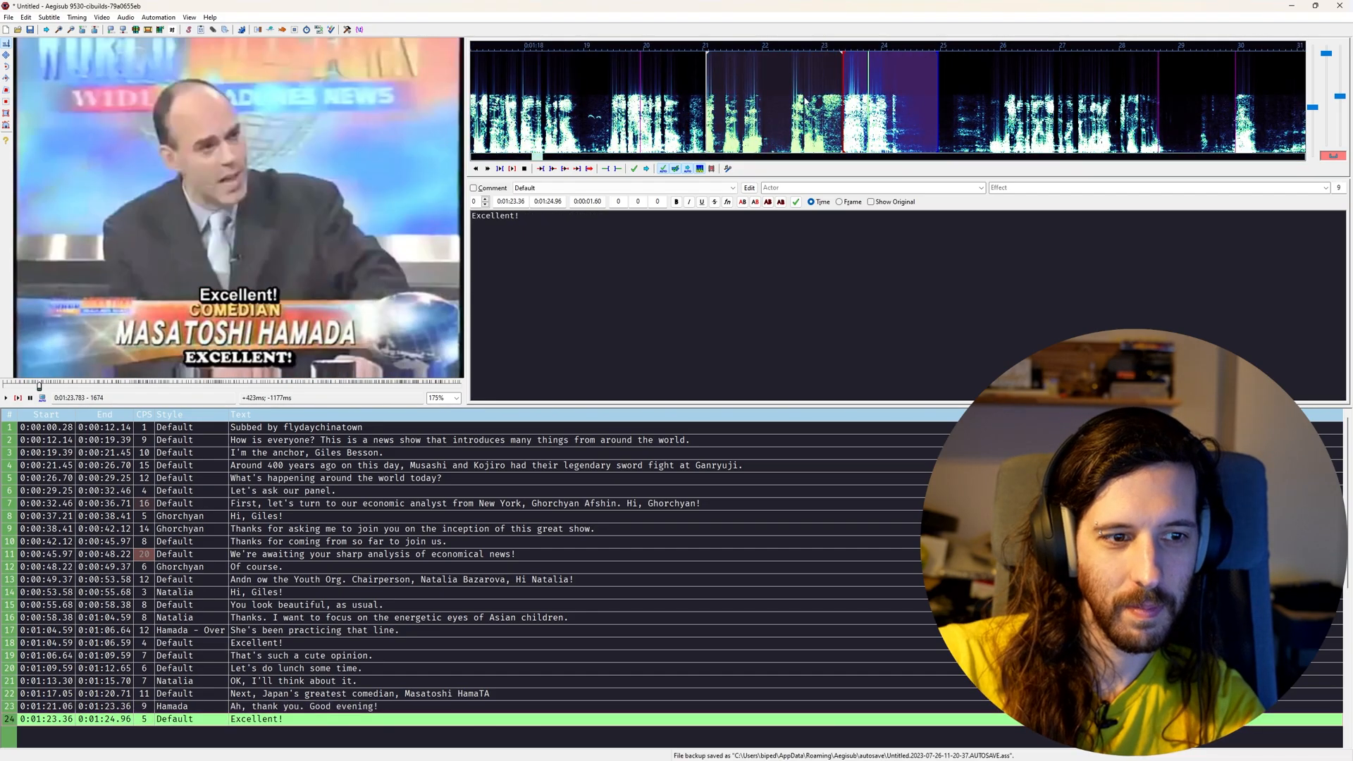
right_click(916, 109)
key(Return)
text(Ok.)
right_click(1013, 113)
Add line 27 "And Hamata's sidekick, Hitoshi Matsumoto!" in the Default style, from 0:01:32.97 to 0:01:35.47
key(Return)
text(And Hamata's sidekick, Hitoshi Matsumoto!)
right_click(993, 106)
Add line 28 "Thanks, good evening-" in the Matsumoto style, from 0:01:36.12 to 0:01:37.72
key(Return)
click(891, 565)
click(841, 102)
text(Thanks, good evening.)
click(733, 188)
right_click(936, 102)
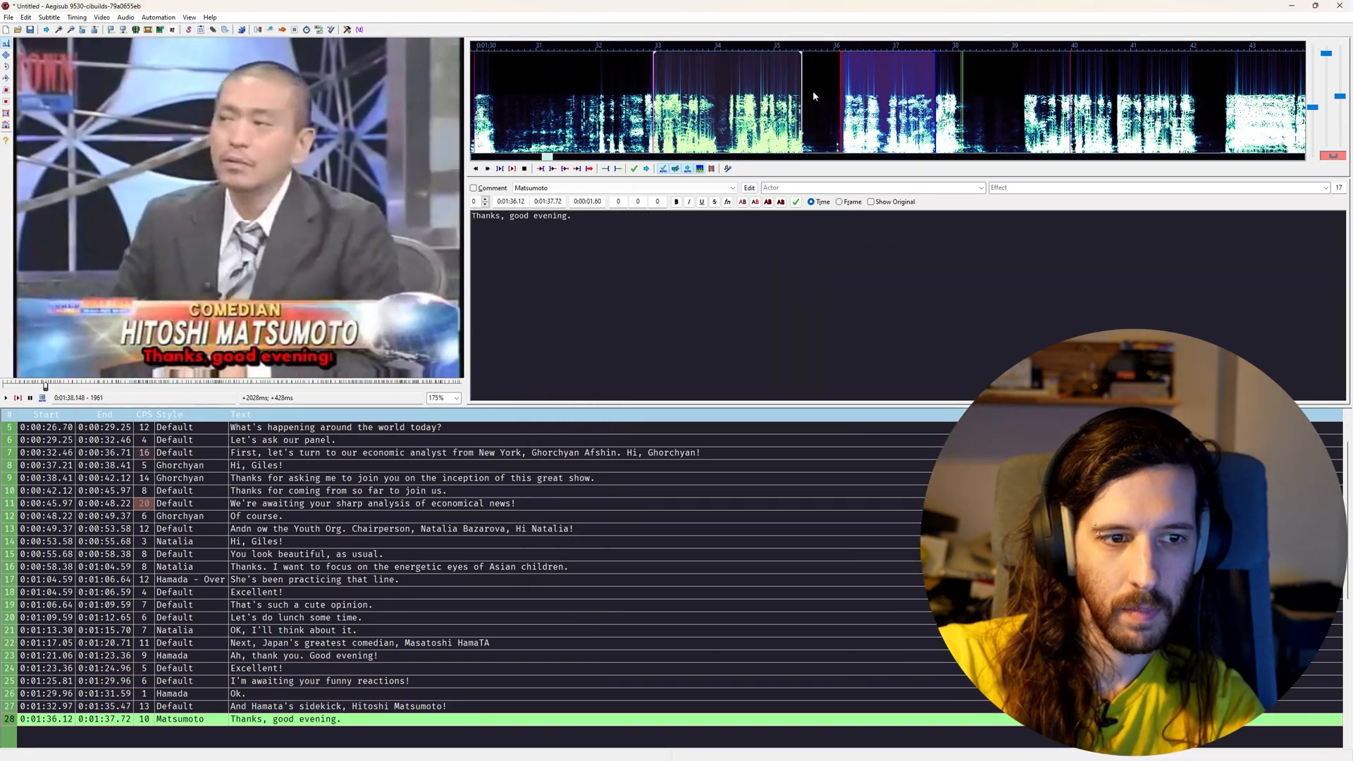
key(BackSpace)
text(-)
Add line 29 "Oh!" ending at 0:01:39.22 and line 30 "Matsumoto, you look ilke Ken Watanabe from "The Last Samurai!"" ending at 0:01:42.13
key(Return)
text(Oh!)
right_click(1025, 106)
key(Return)
text(Matsumoto, you look ilke Ken Watanabe from "The Last Samurai!")
right_click(1010, 105)
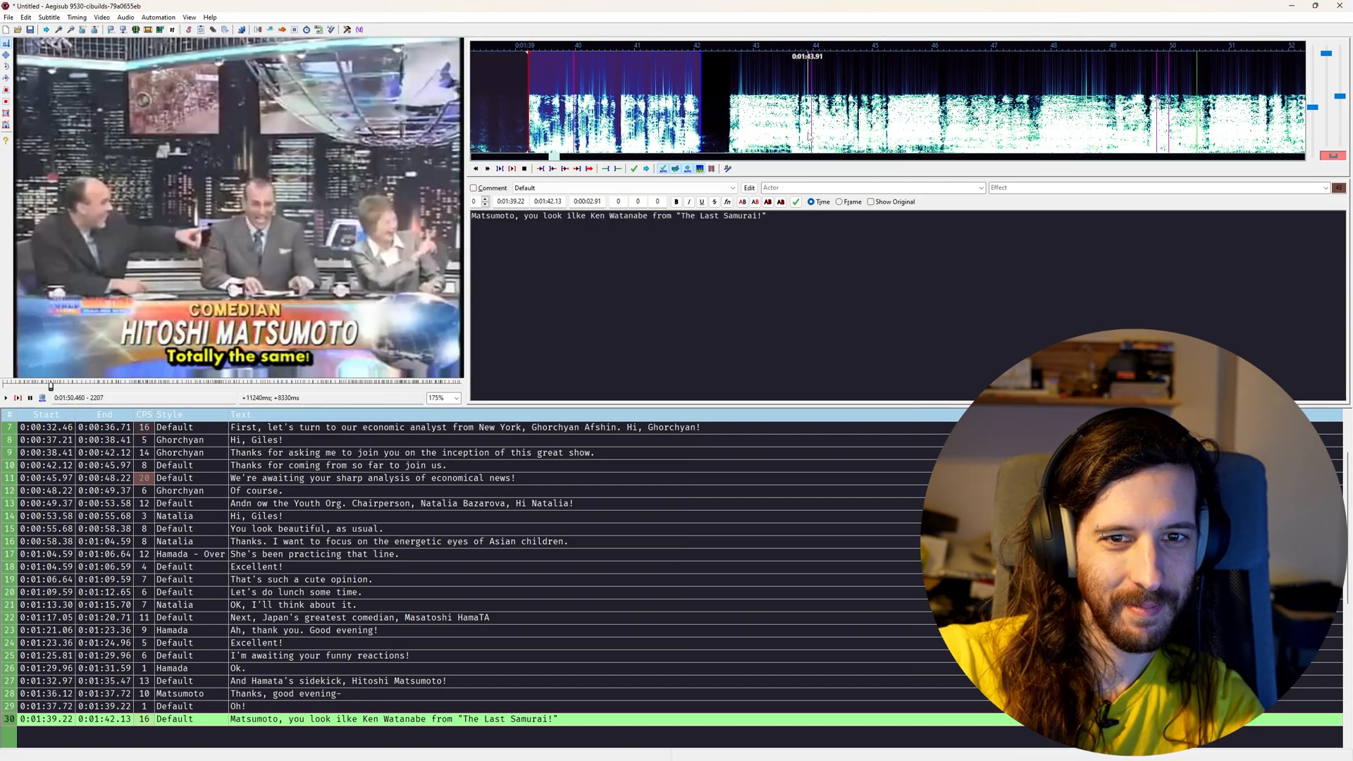
Examine the laughter after line 30 up to about 0:01:49.76 to locate where the "Totally the same!" caption starts
scroll(809, 136, down, 1)
middle_click(713, 139)
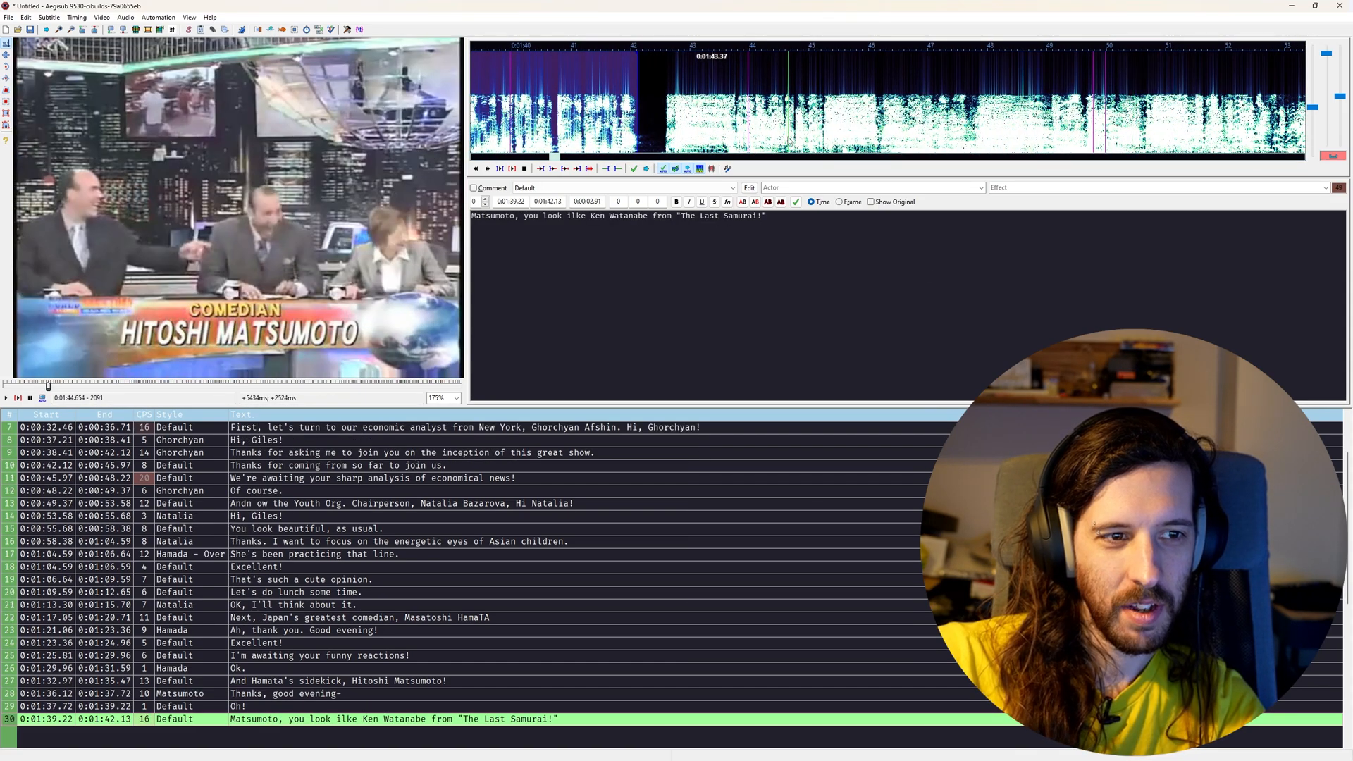
middle_click(680, 146)
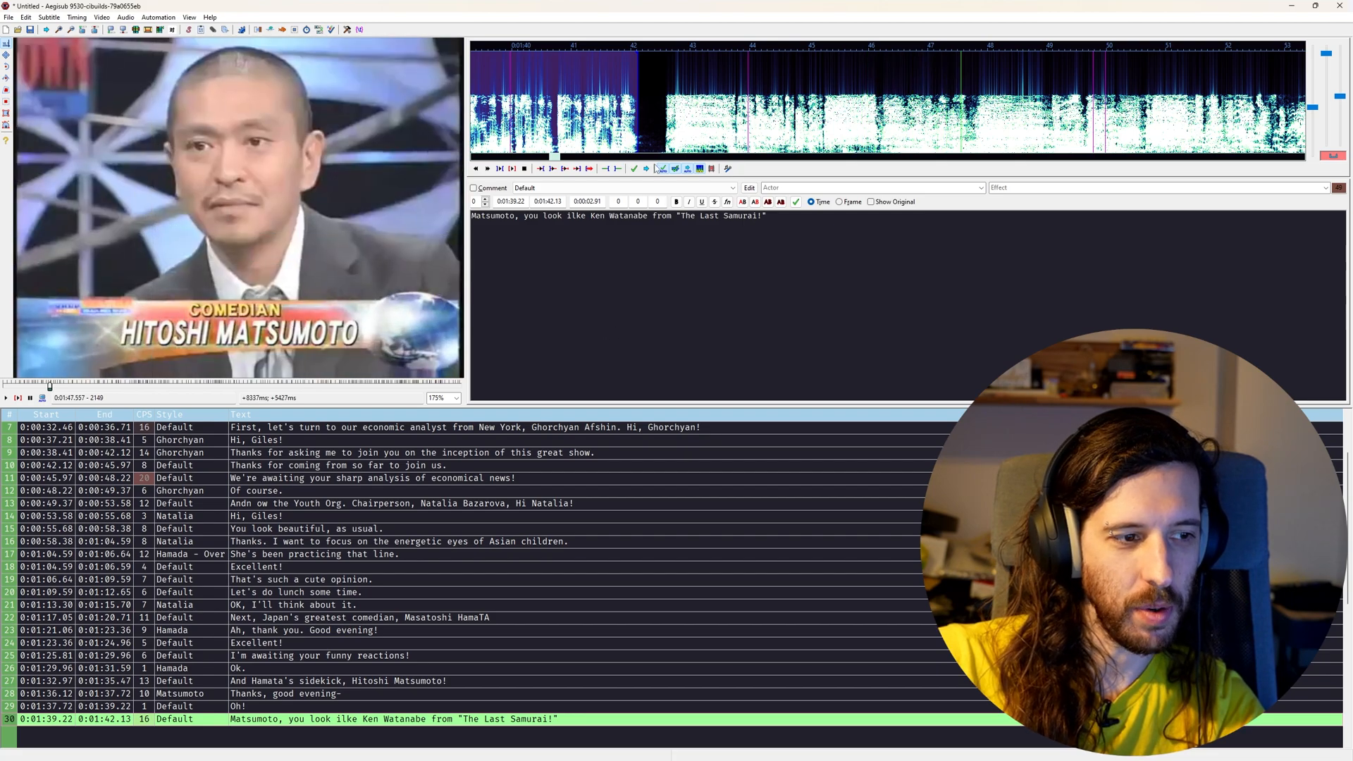
scroll(658, 134, down, 1)
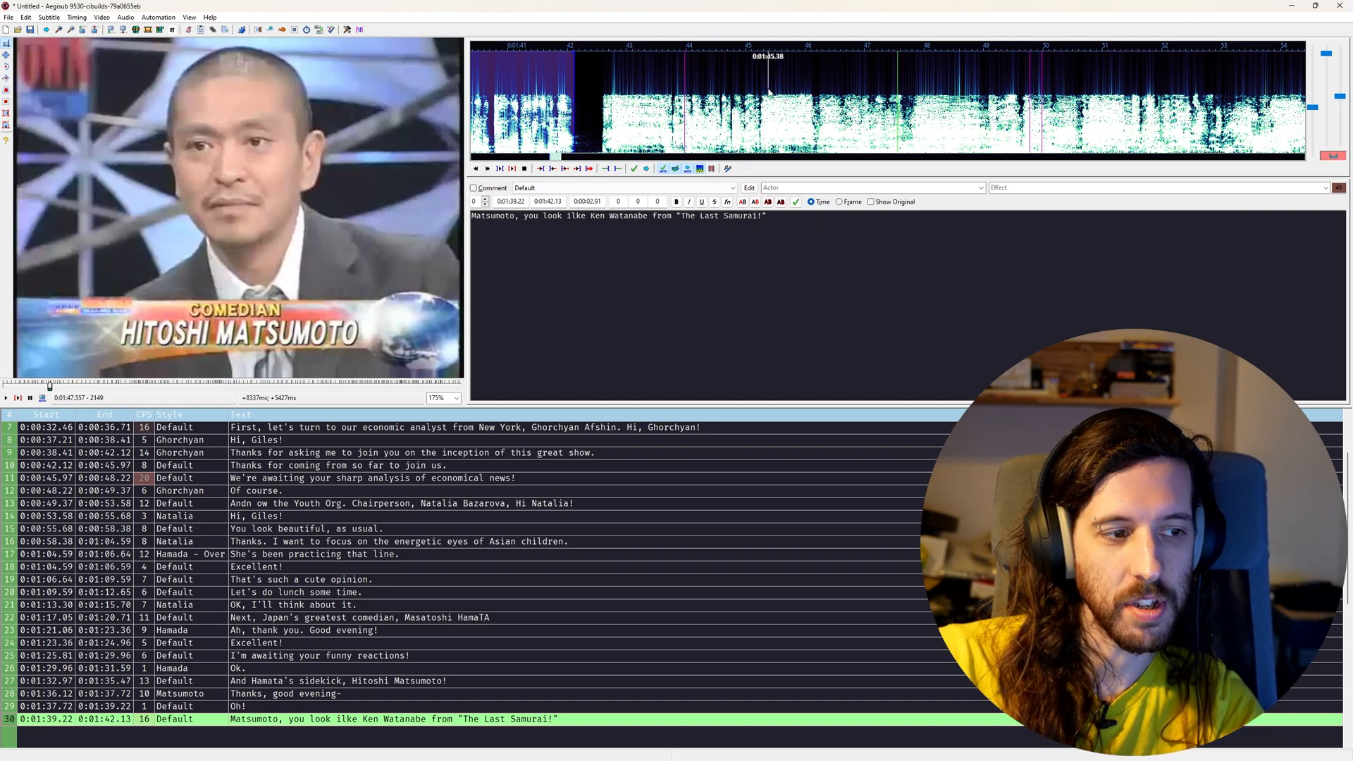
scroll(769, 91, down, 1)
scroll(775, 85, down, 1)
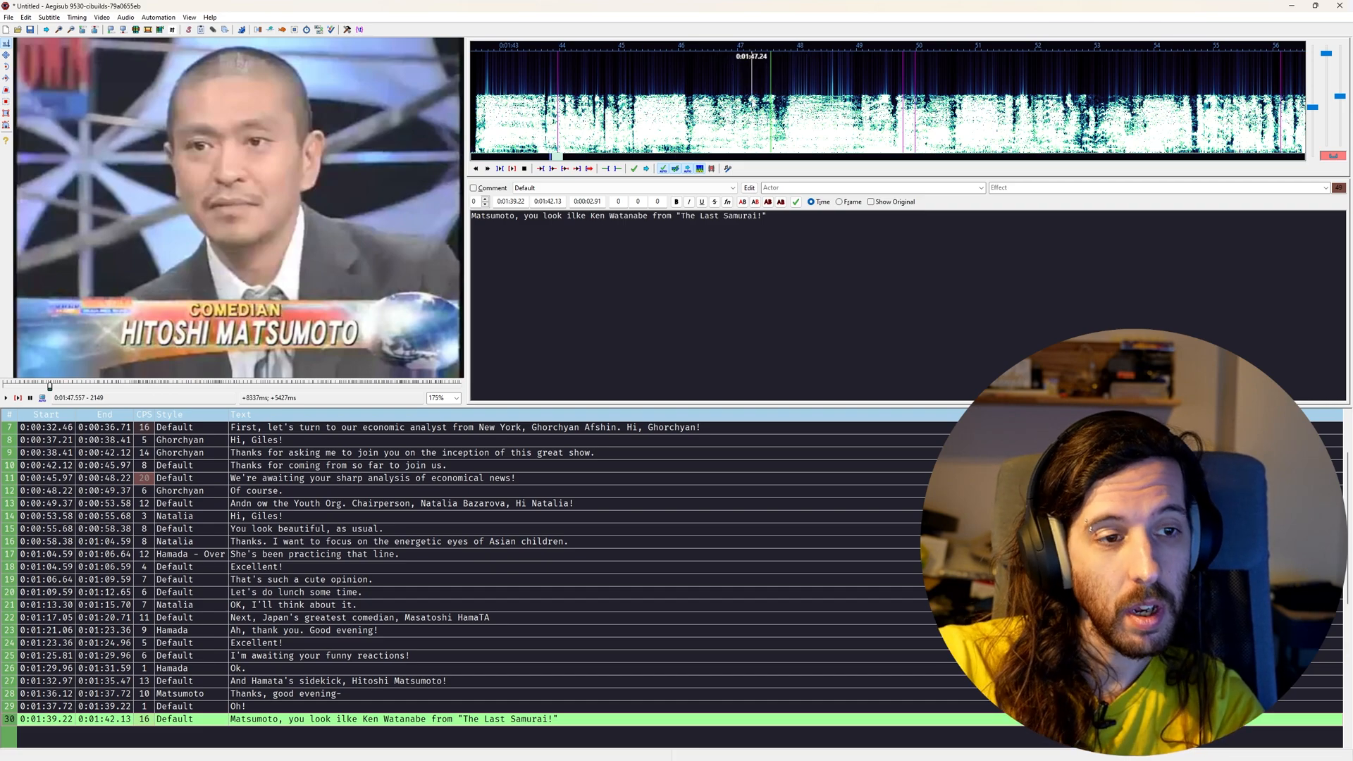
scroll(751, 92, down, 1)
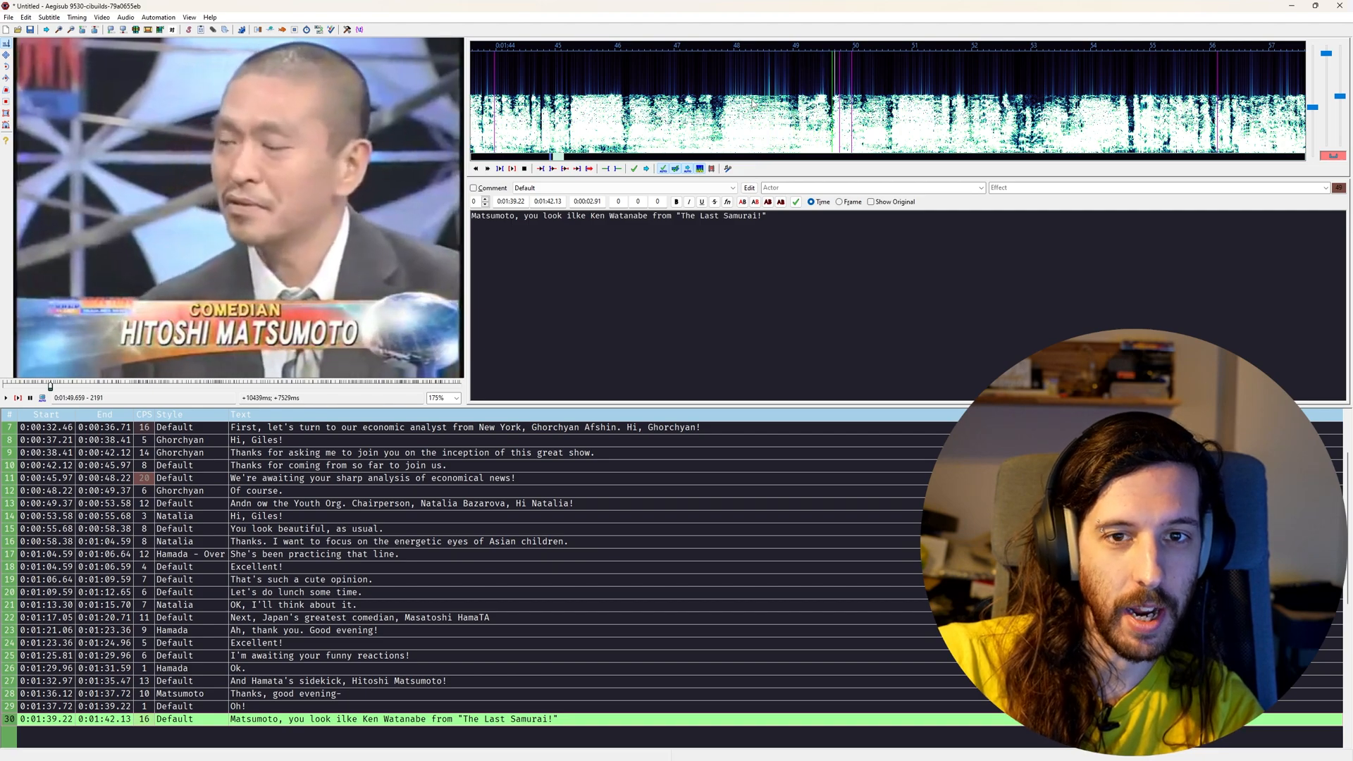
middle_click(753, 102)
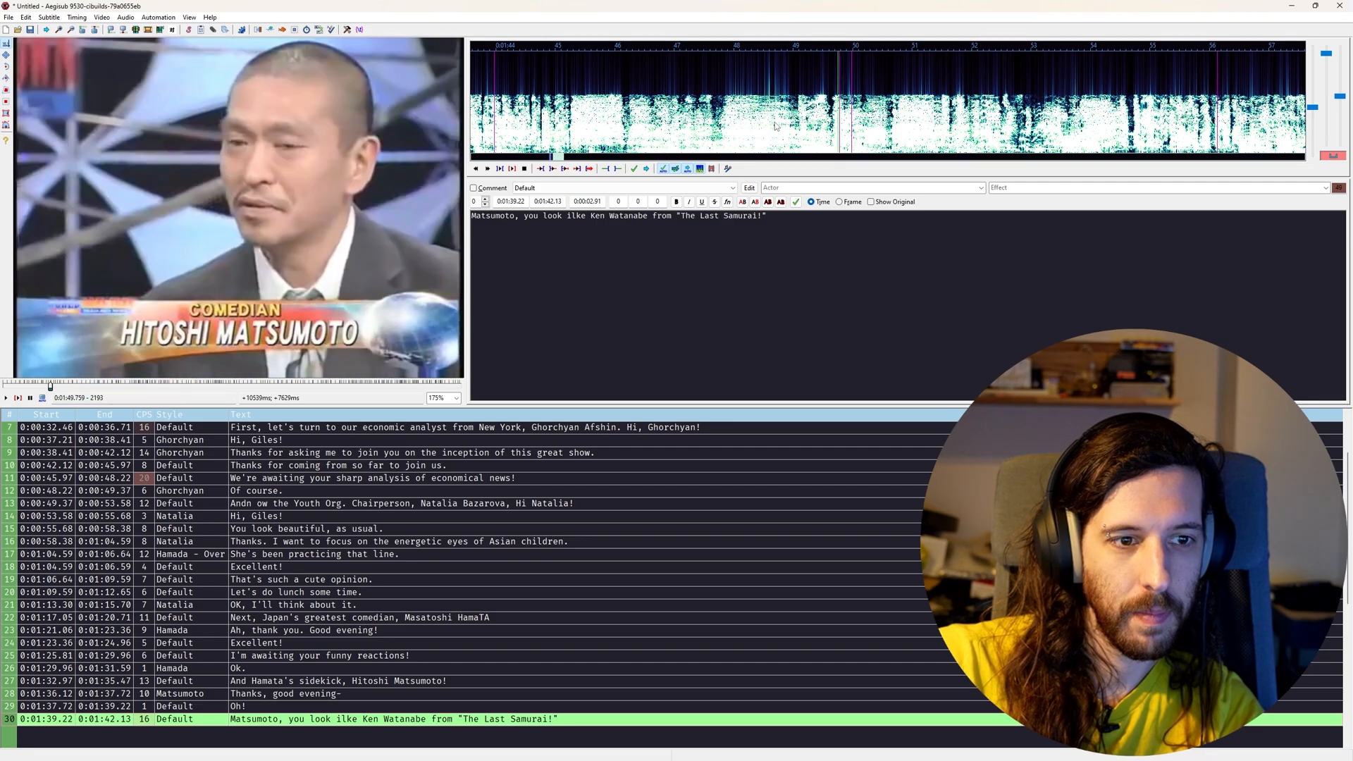
key(ctrl+v)
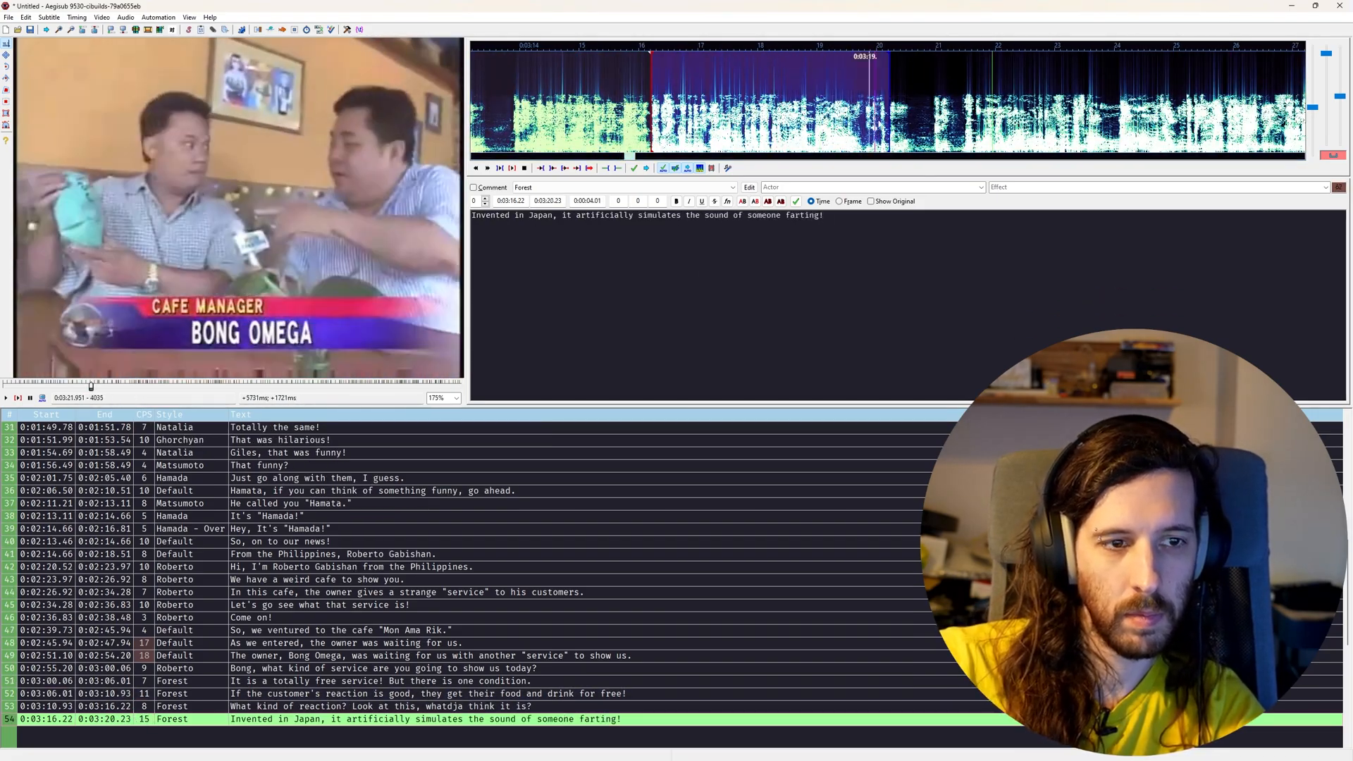
Assign the Forest style to line 56, "Yeah! Why don't you try it out? Just sit on it!"
click(623, 187)
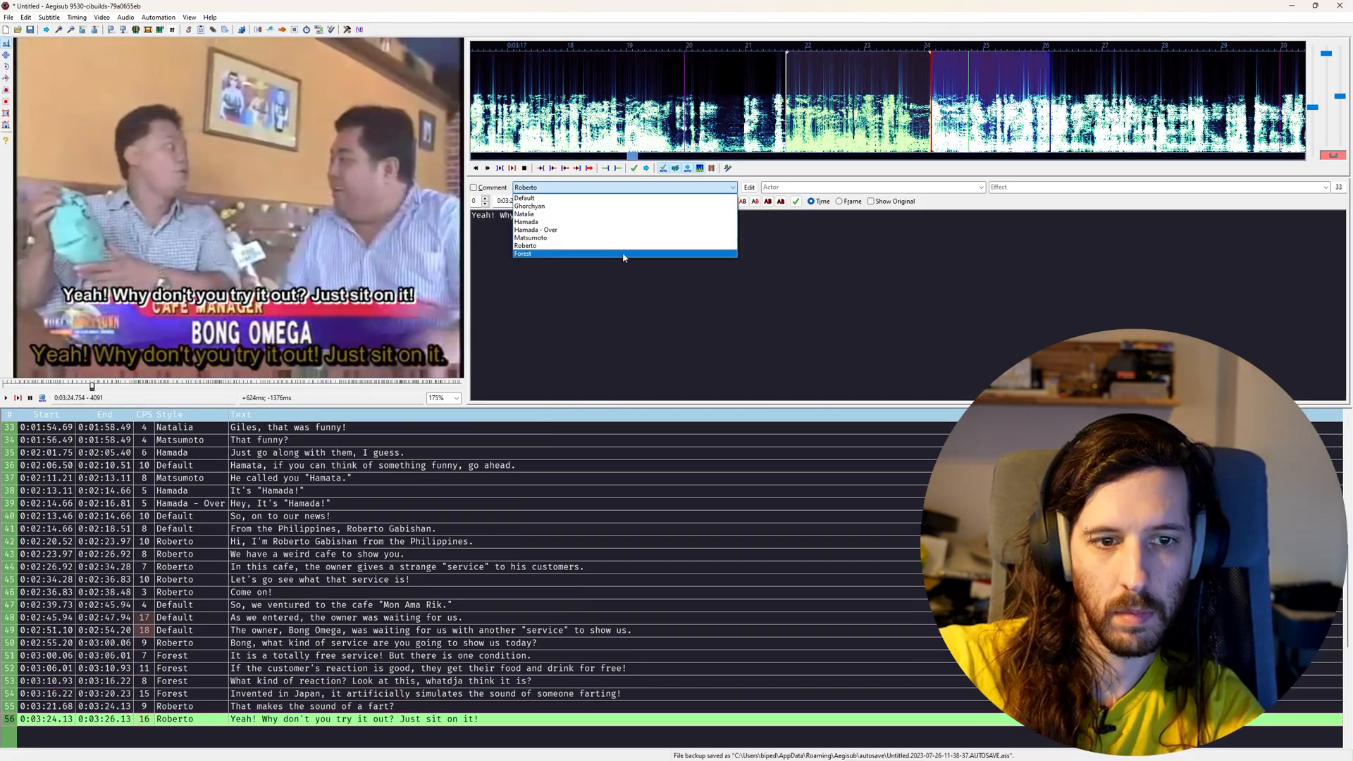
click(623, 253)
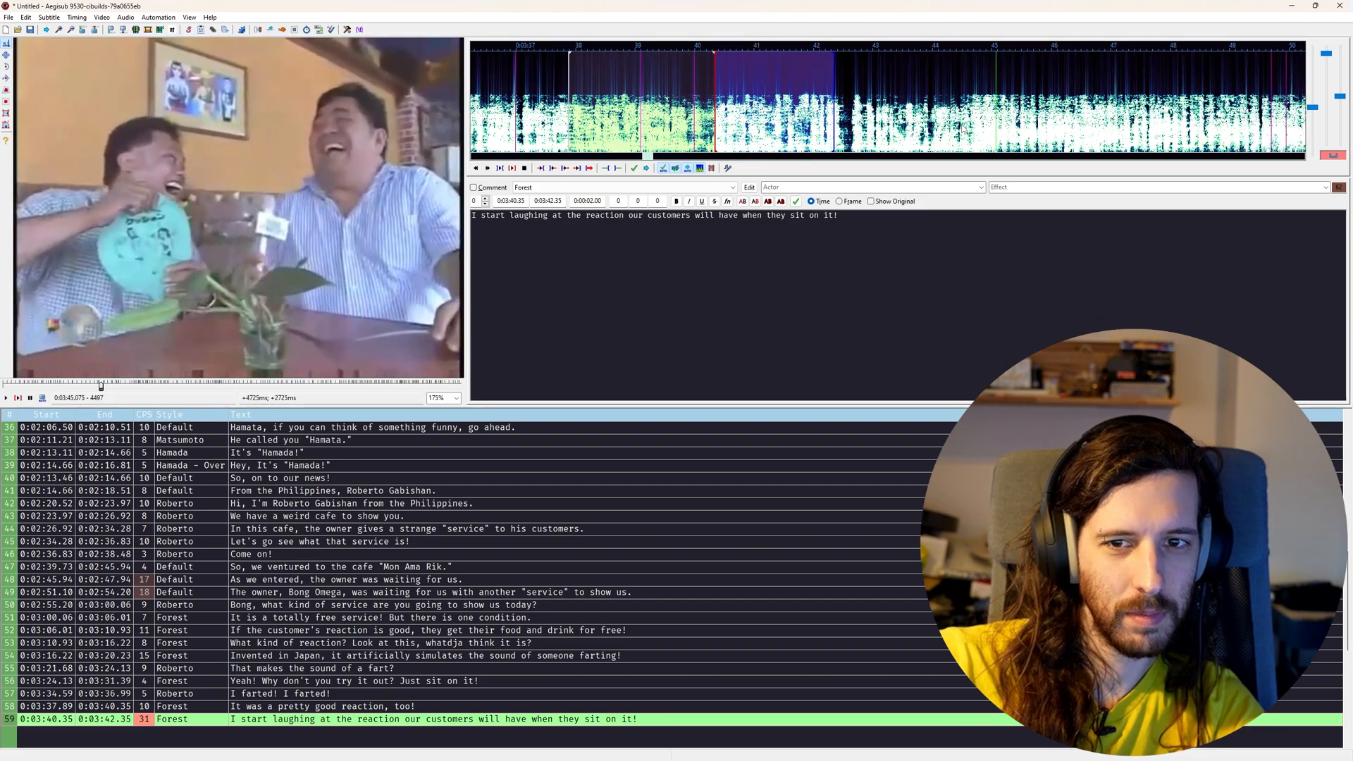
Save the subtitles as "World Downtown E01" in Advanced Substation Alpha format in the "world downtown" folder
click(29, 29)
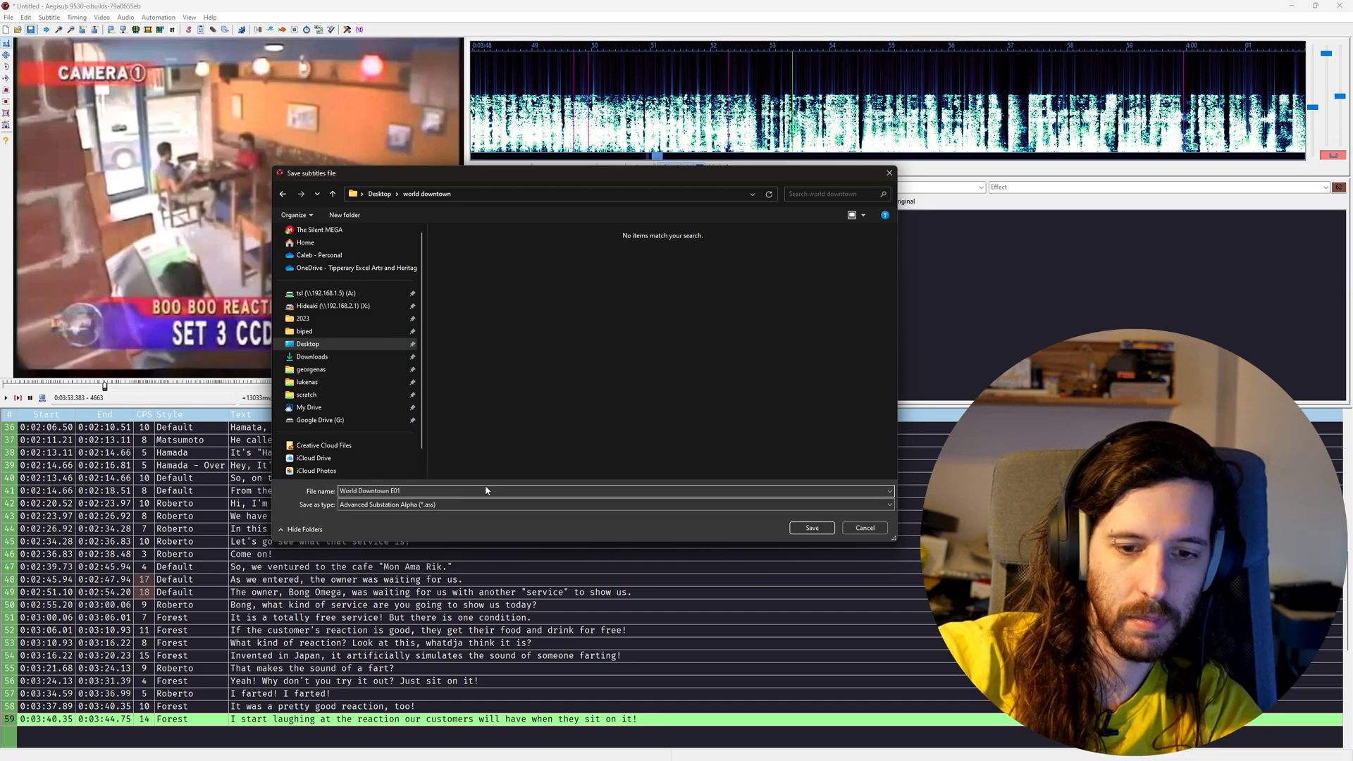
click(805, 528)
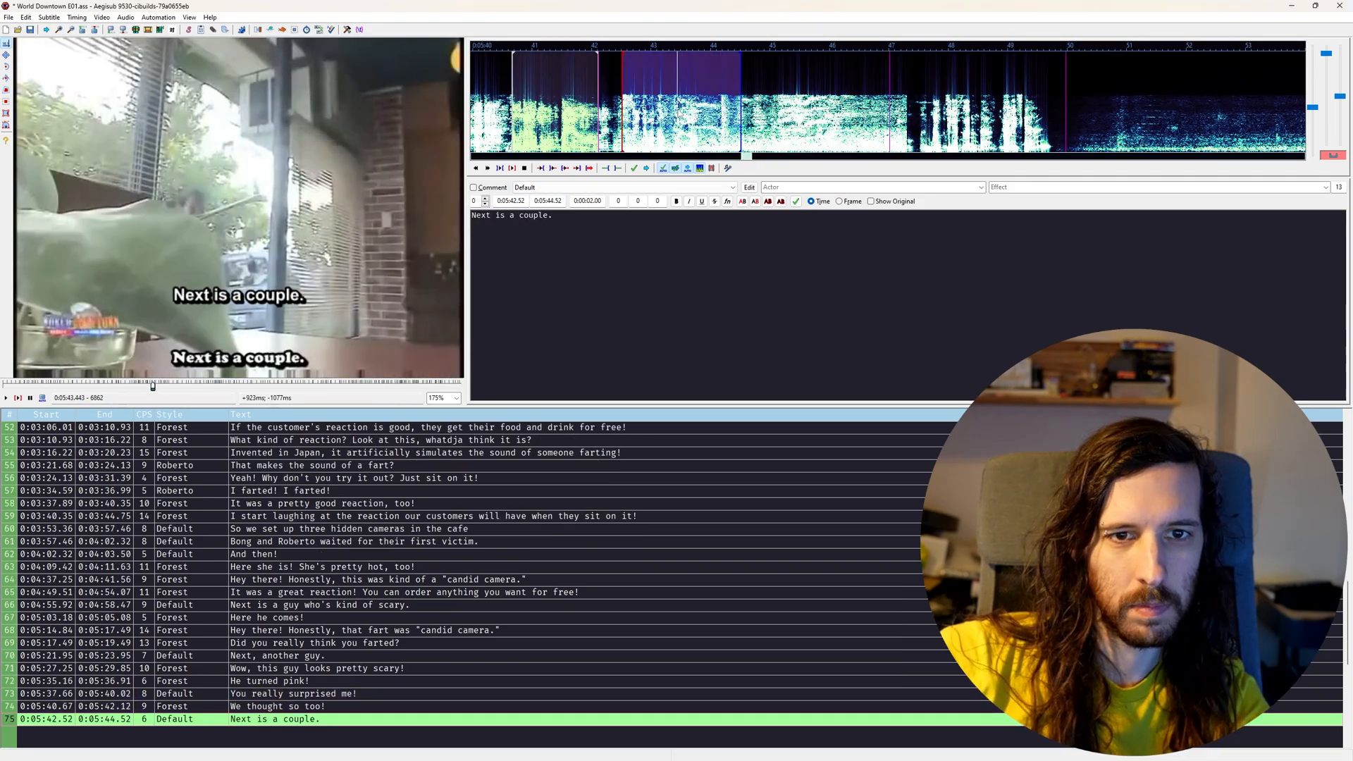
Continue captioning from line 75, committing the finished lines through line 179 "She won't say anything back." in the Hamada style
click(580, 188)
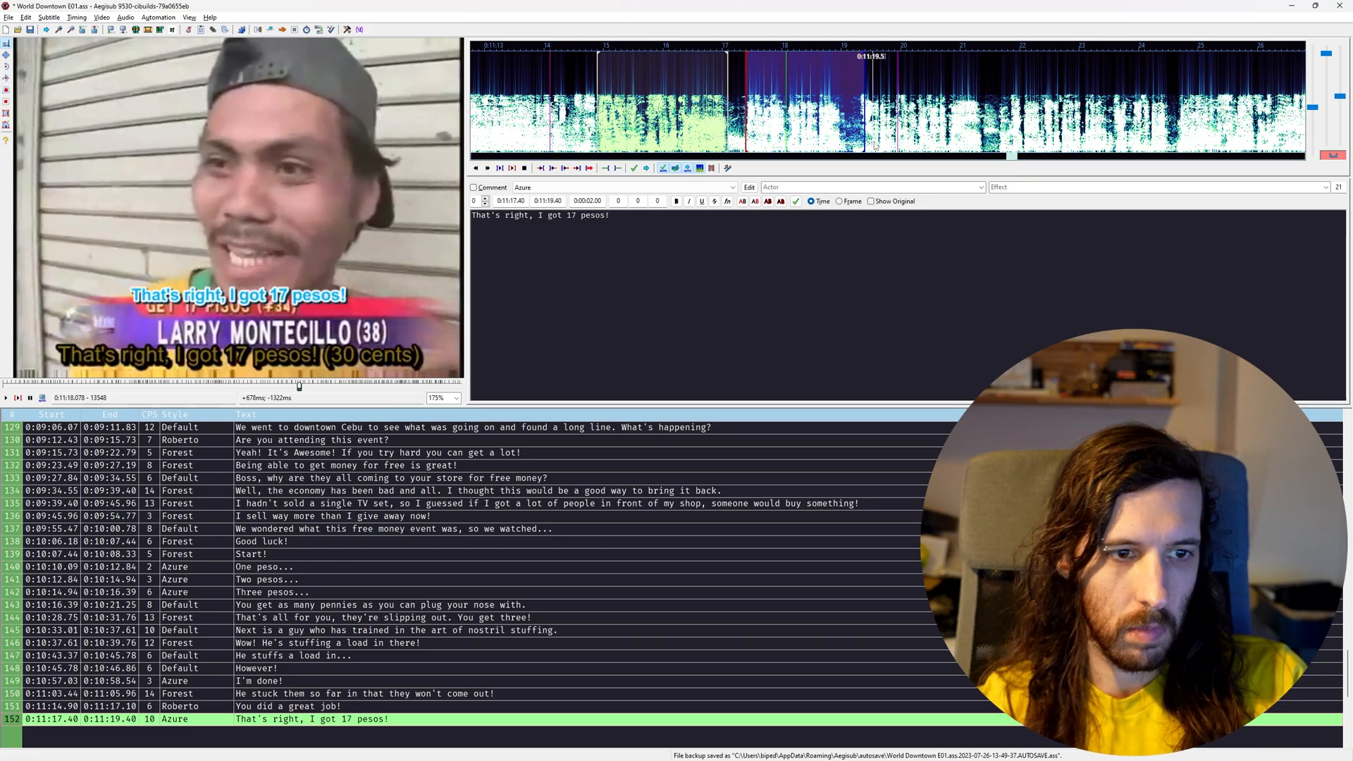
key(Return)
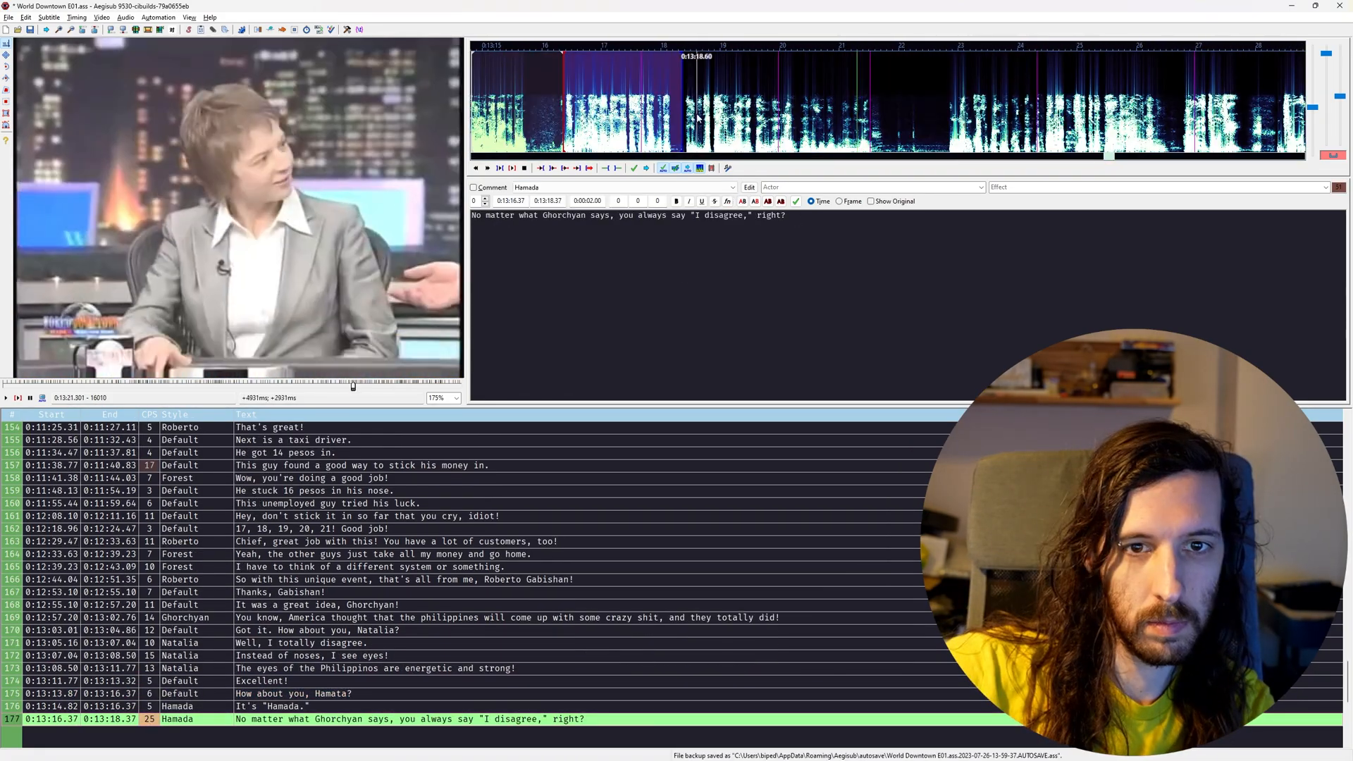
key(Return)
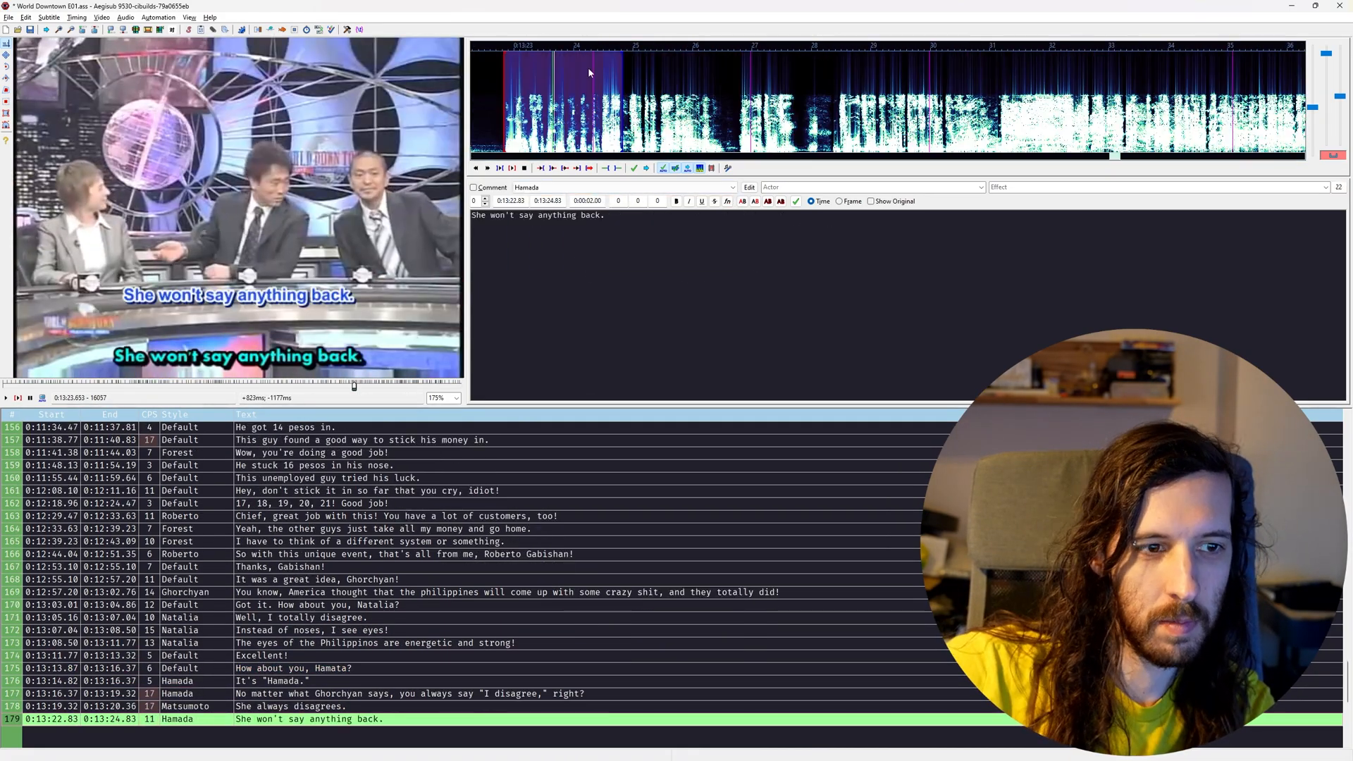
key(Return)
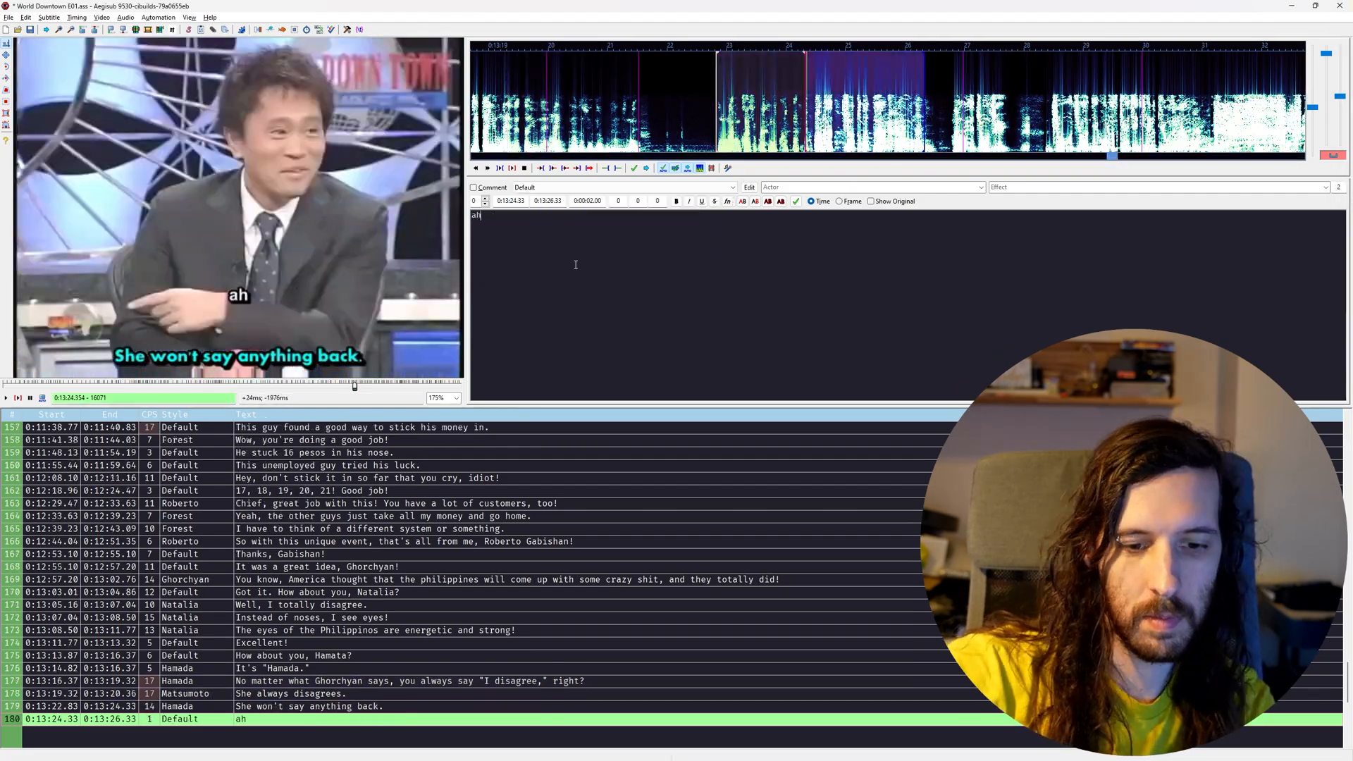
Caption lines 181 and 182 as "Hey Ghorchyan..." and "you totally look like Nicholas Cage, huh?", splitting them at 0:13:28.48
key(Return)
text(Ghorchyan, you totally look like Nicholas Cage, huH?)
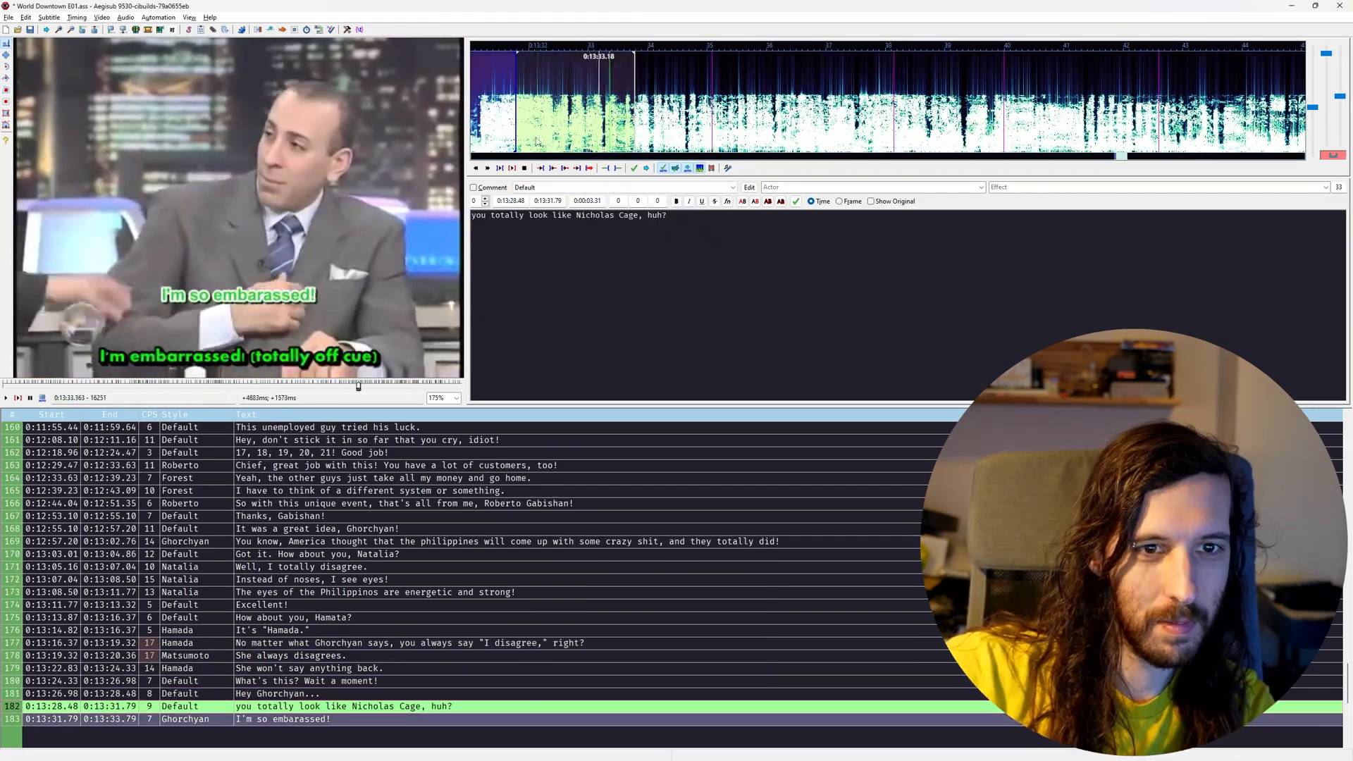
Caption line 184 "Ha ha ha ha!" in the Ghorchyan style and line 185 "This is pissing me off." in the Hamada style from 0:13:38.14
key(Return)
text(Ha ha ha!)
key(Return)
text(This is pissing me o)
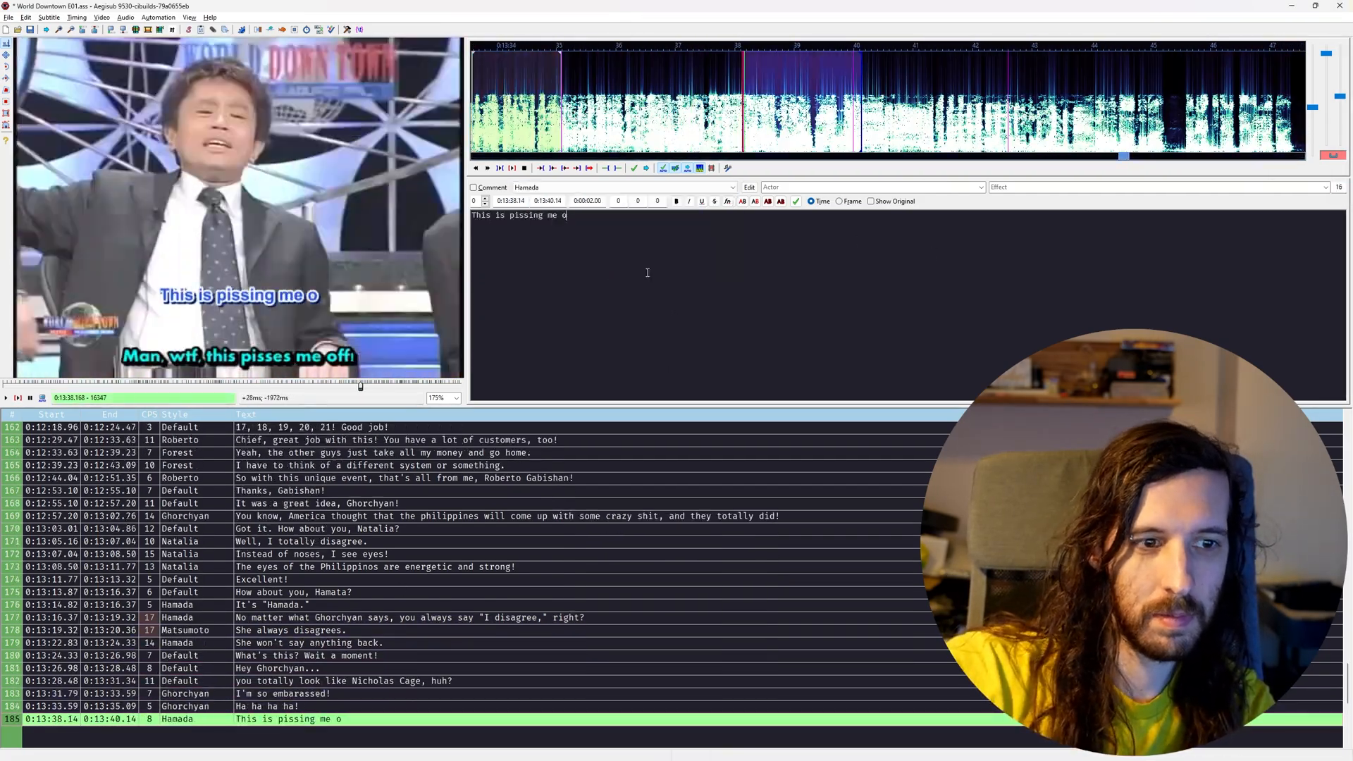
Add Default-style lines 186 "Hamata, what do you think?" from 0:13:44.05 and 187 "Do people ever say you resemble someone?" from 0:13:45.45 to 0:13:47.70
key(Return)
text(Hamata, what do you think?)
key(Return)
text(Do people ever say you resemble someone?)
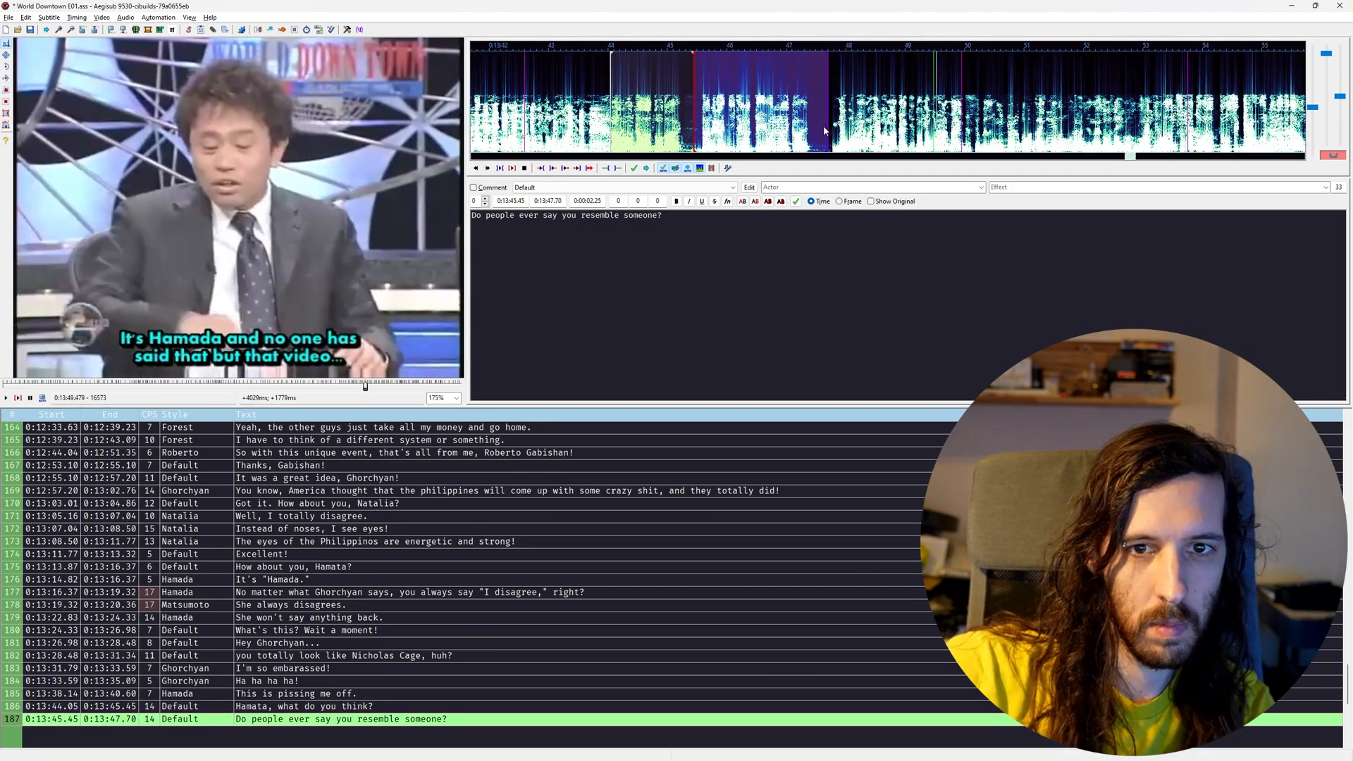
Add Hamada-style lines 188 "Well- It's "Hamada."" from 0:13:47.70 and 189 "And no one has said that, but that video..." from 0:13:49.35
key(Return)
text(Well-)
key(Return)
text(It's "Hamada)
text(.")
key(Return)
text(And no one has said that, but that video...)
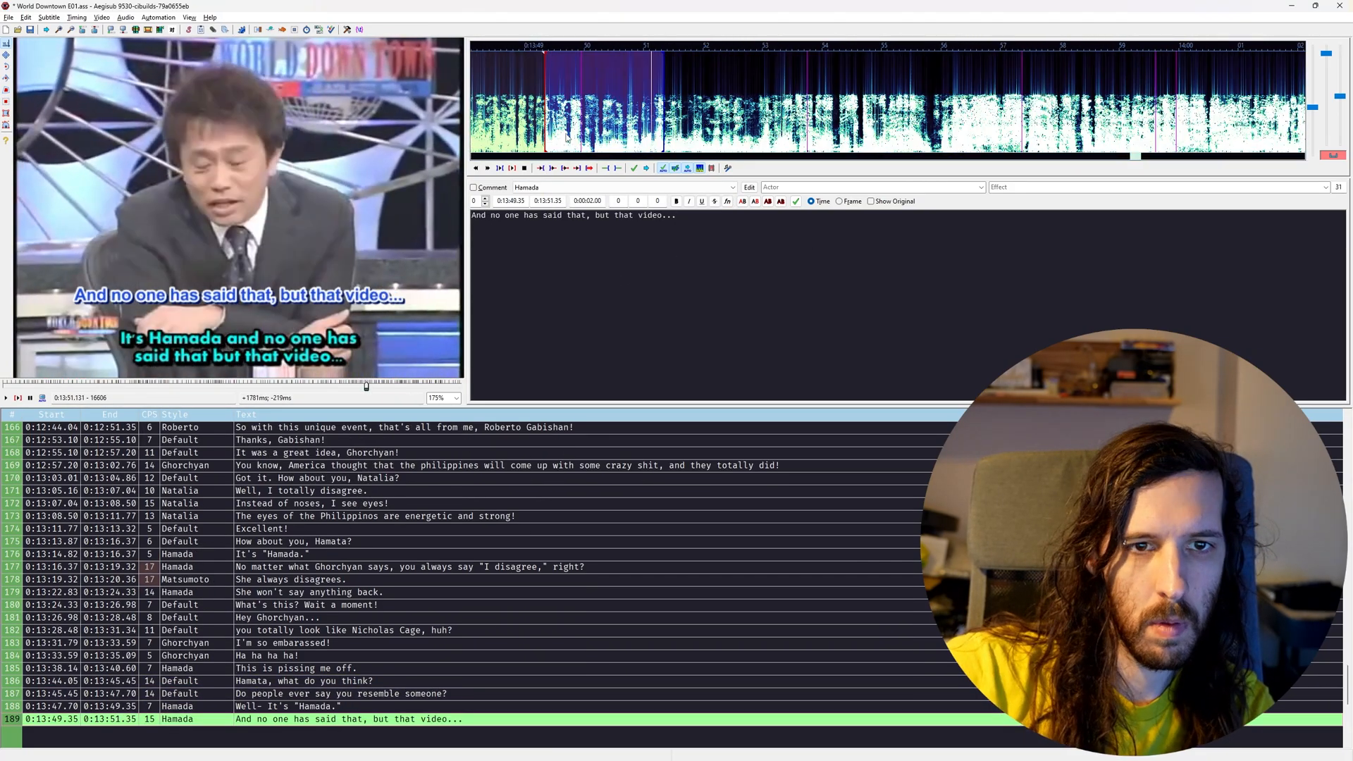
Add line 190 "Matsumoto looks like Ken Watanabe though, right?" in Default and line 191 "You don't give a shit about my comment." in Matsumoto style
key(Return)
text(Matsumoto looks like Ken Watanabe though, right?)
key(Return)
text(You don't give a shit about my comment.)
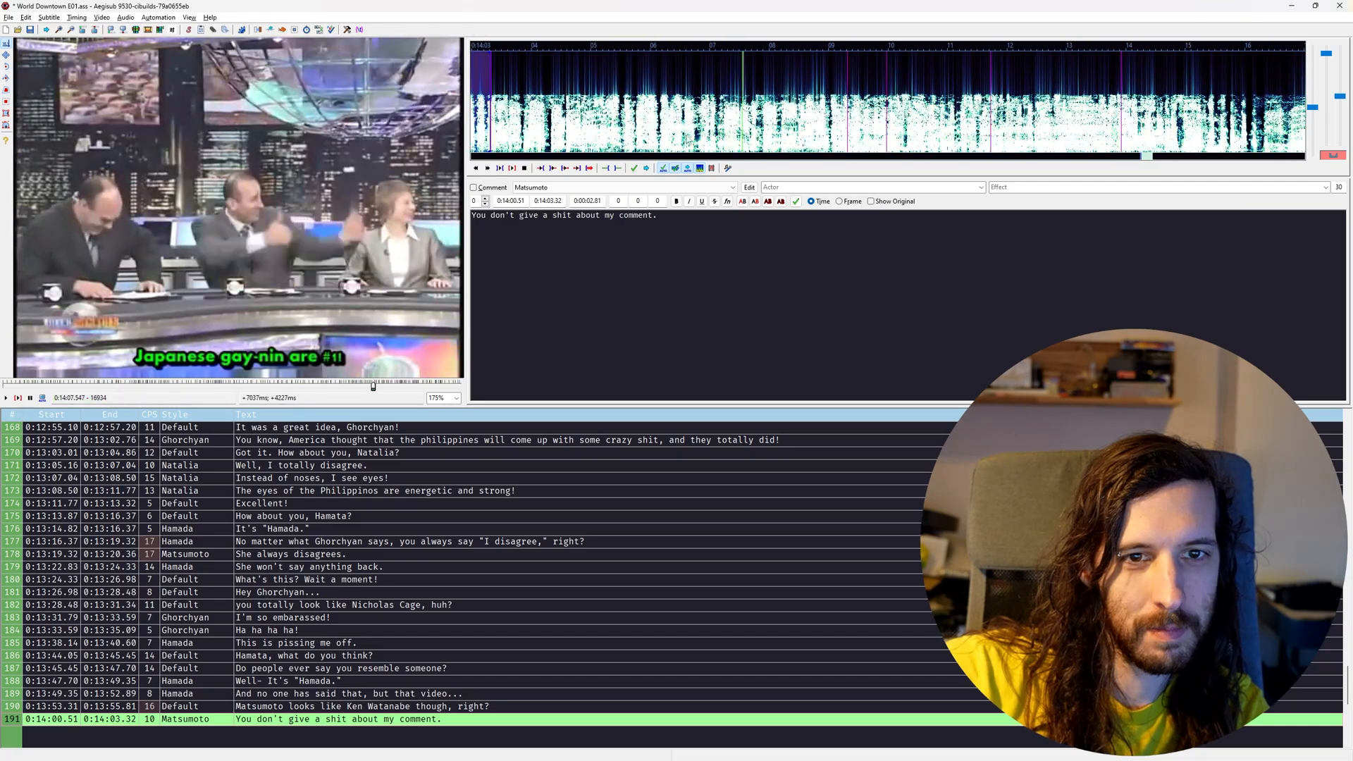
Add line 192 "Japanese Gay-nin really are number one!" in the Ghorchyan style and "Excellent! Excellent! Exceleeent!" in Default on lines 193 to 195
key(Return)
text(Japanese Gay-nin really are number one!)
key(Return)
text(Excellent!)
text(Excellent! Exceleeeent!)
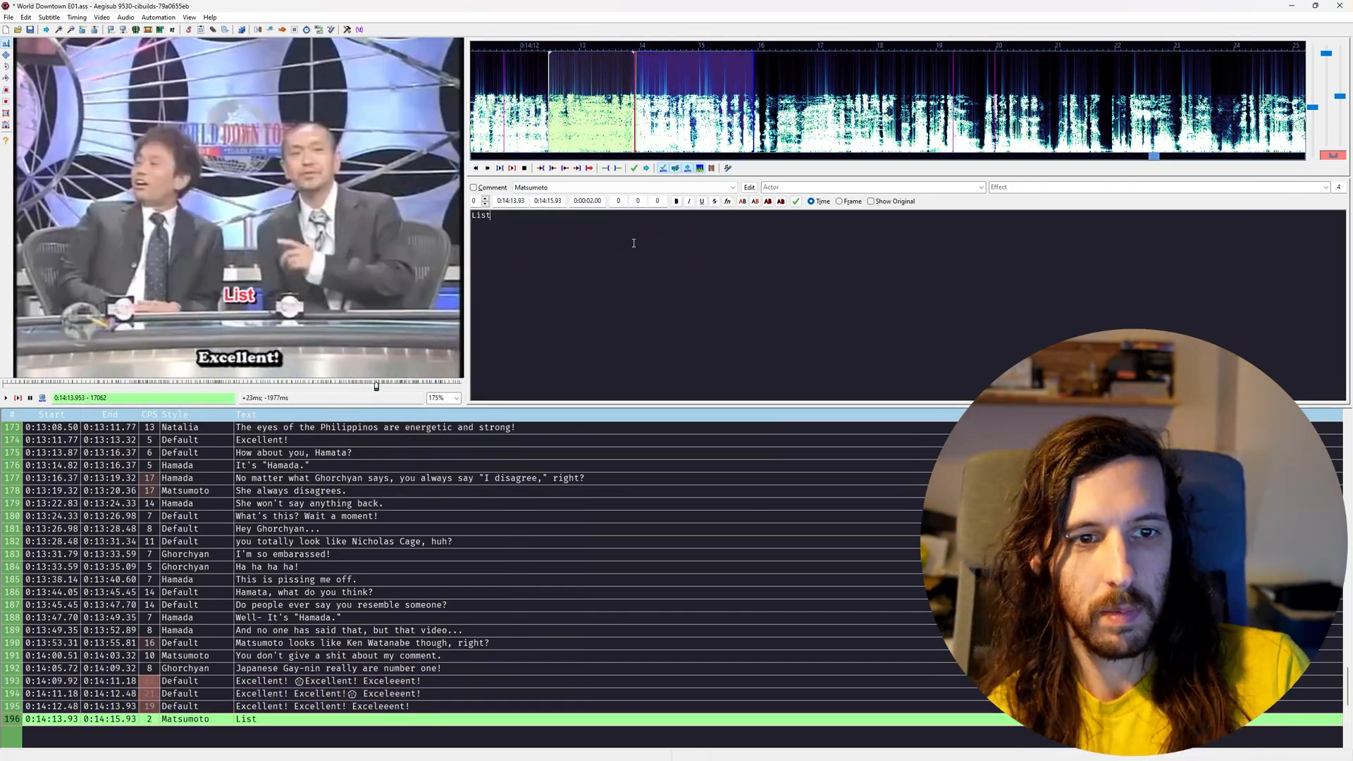
Caption line 196 "Listen to what Matsumoto has to say, dumbass!" in the Matsumoto style, from 0:14:13.93 to 0:14:15.75
key(Return)
text(Listen to what Matsumoto has to say, dumbass!)
Caption the anchor's question on lines 197 to 199 as "Matsumoto!", "Matsumoto..." and "What did you think of the video?" in the Default style
key(Return)
text(Matsumoto, what did you think of the video?)
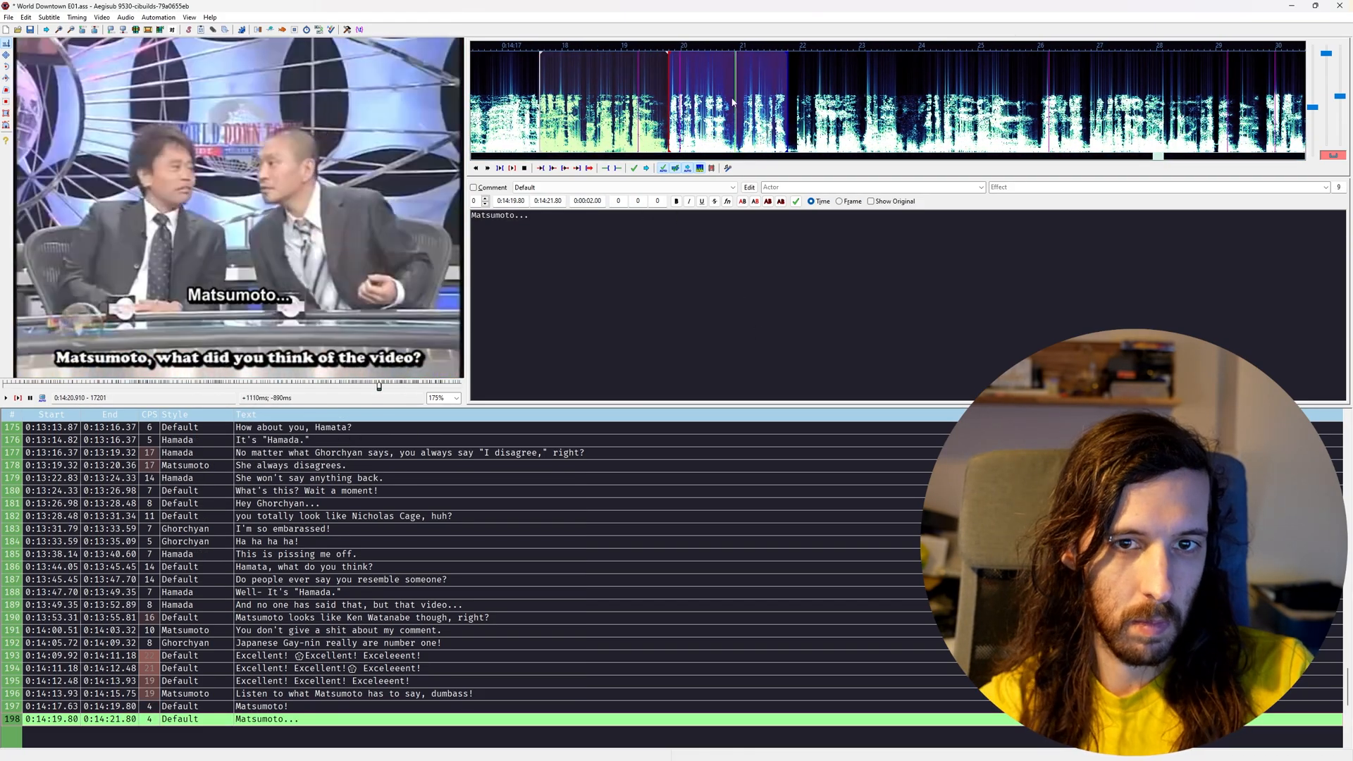
key(Return)
text(What did you think of the video?)
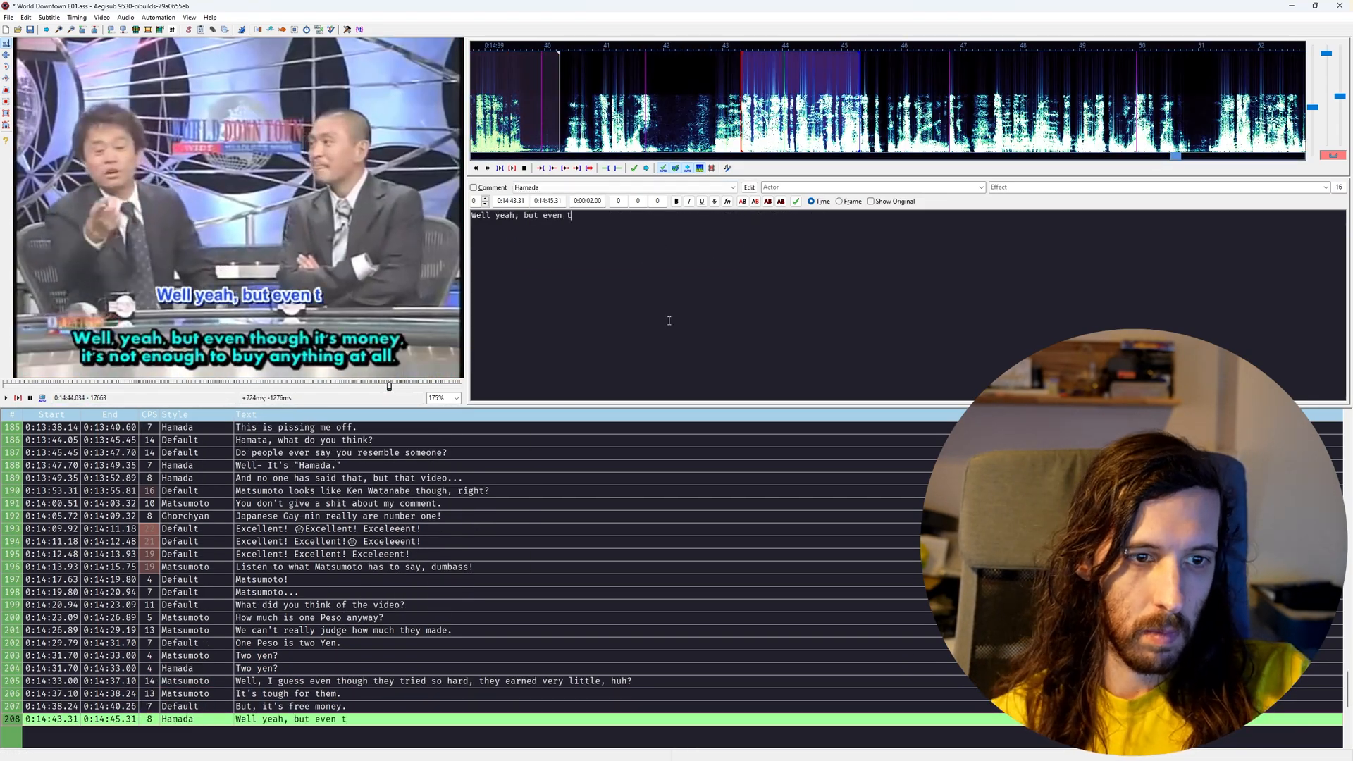
double_click(533, 215)
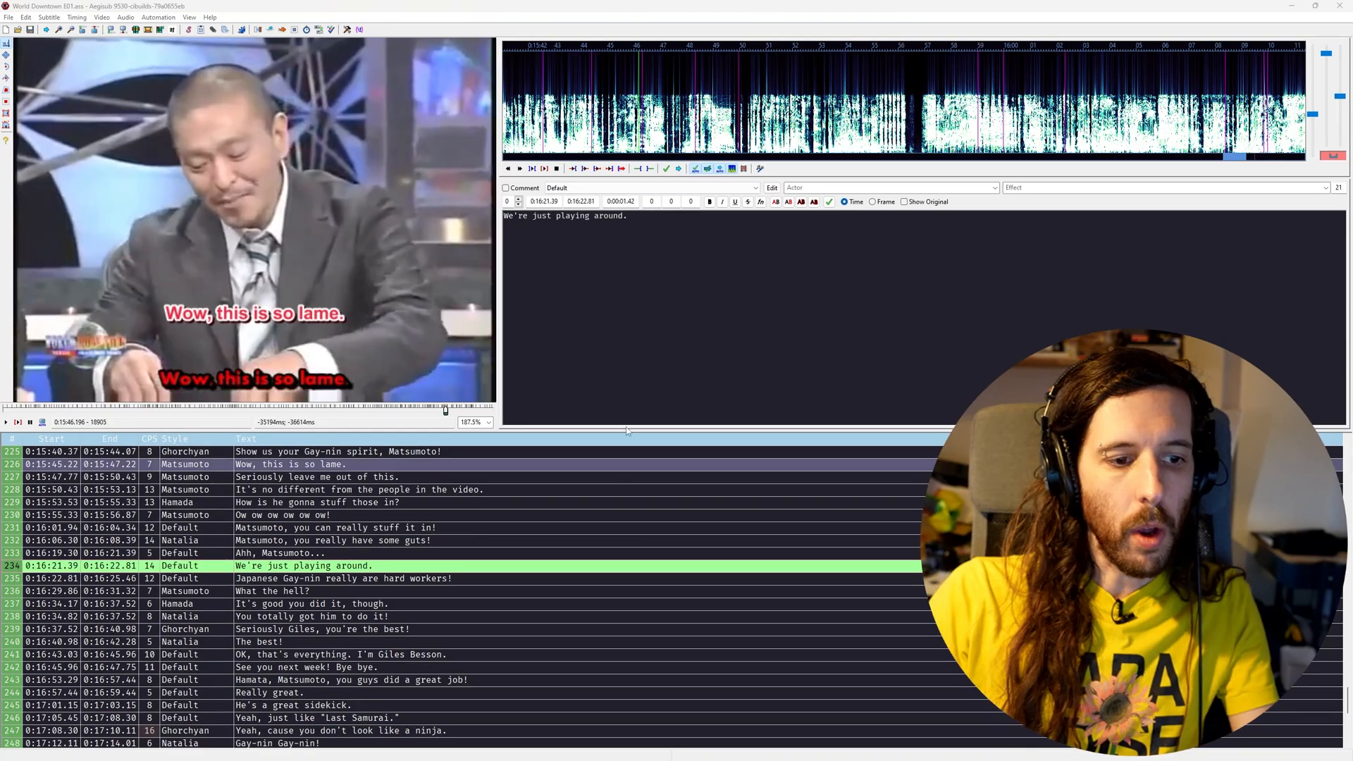
Select line 240 "The best!" and view the video's closing disclaimer near 0:17:25 and the overview of all timed audio
click(631, 642)
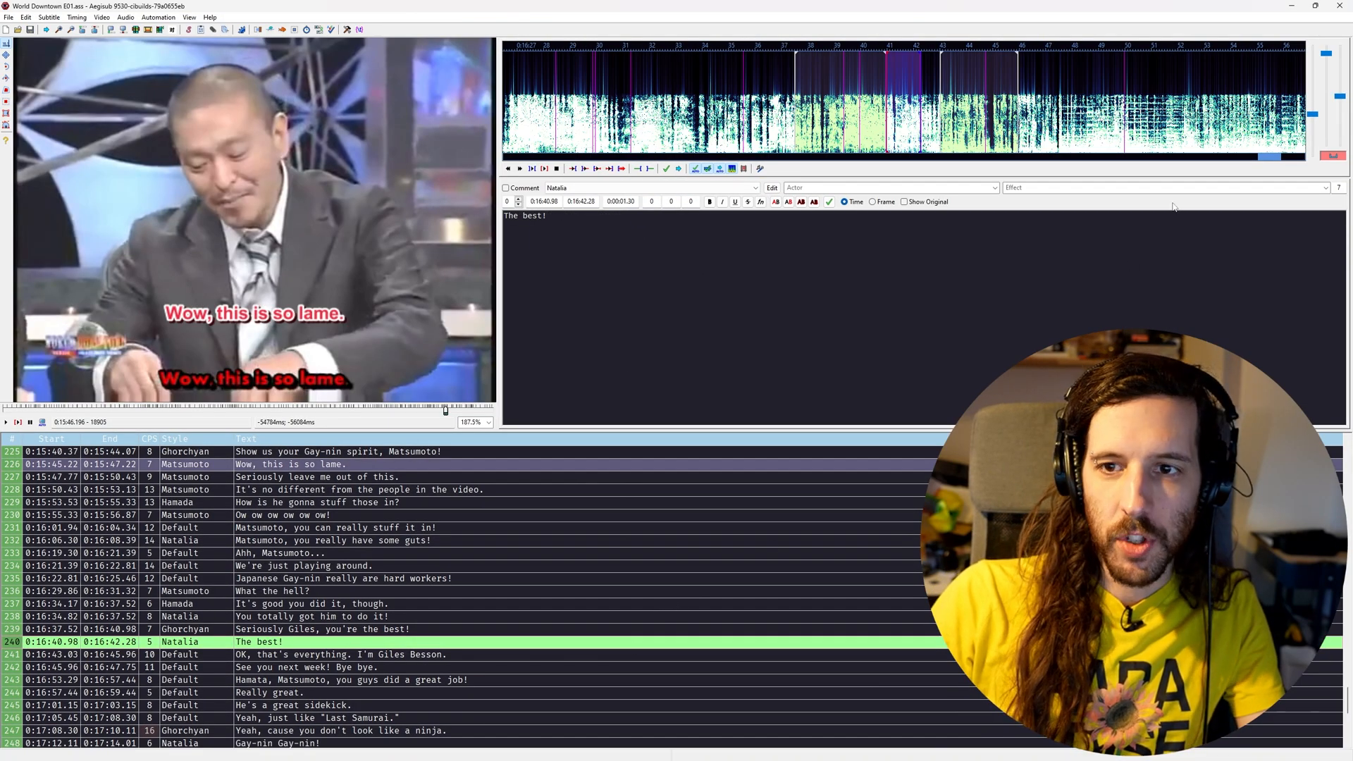
scroll(1198, 102, down, 10)
middle_click(1245, 96)
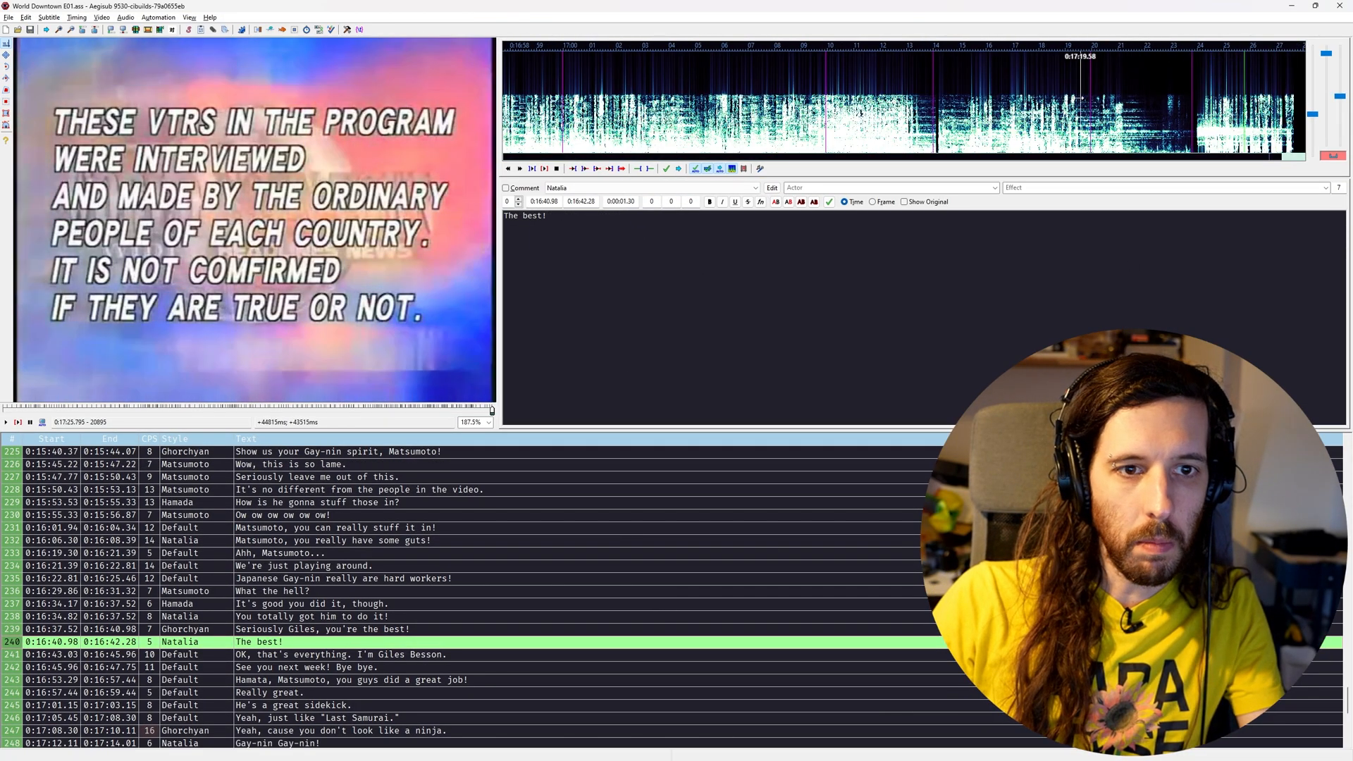
scroll(1289, 141, down, 10)
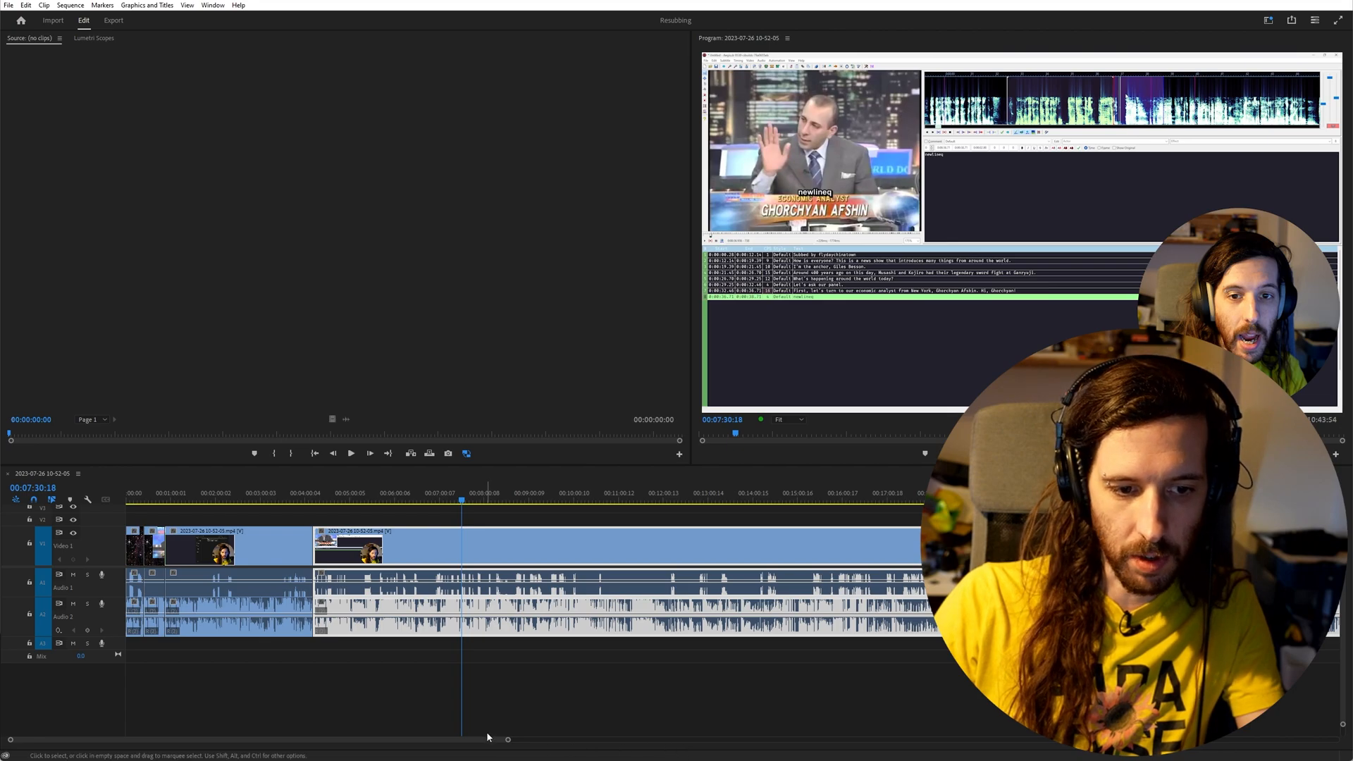
Look along the screen recording's timeline in Premiere Pro and return to the subtitle script in Aegisub
drag(488, 737, 772, 726)
scroll(599, 711, down, 5)
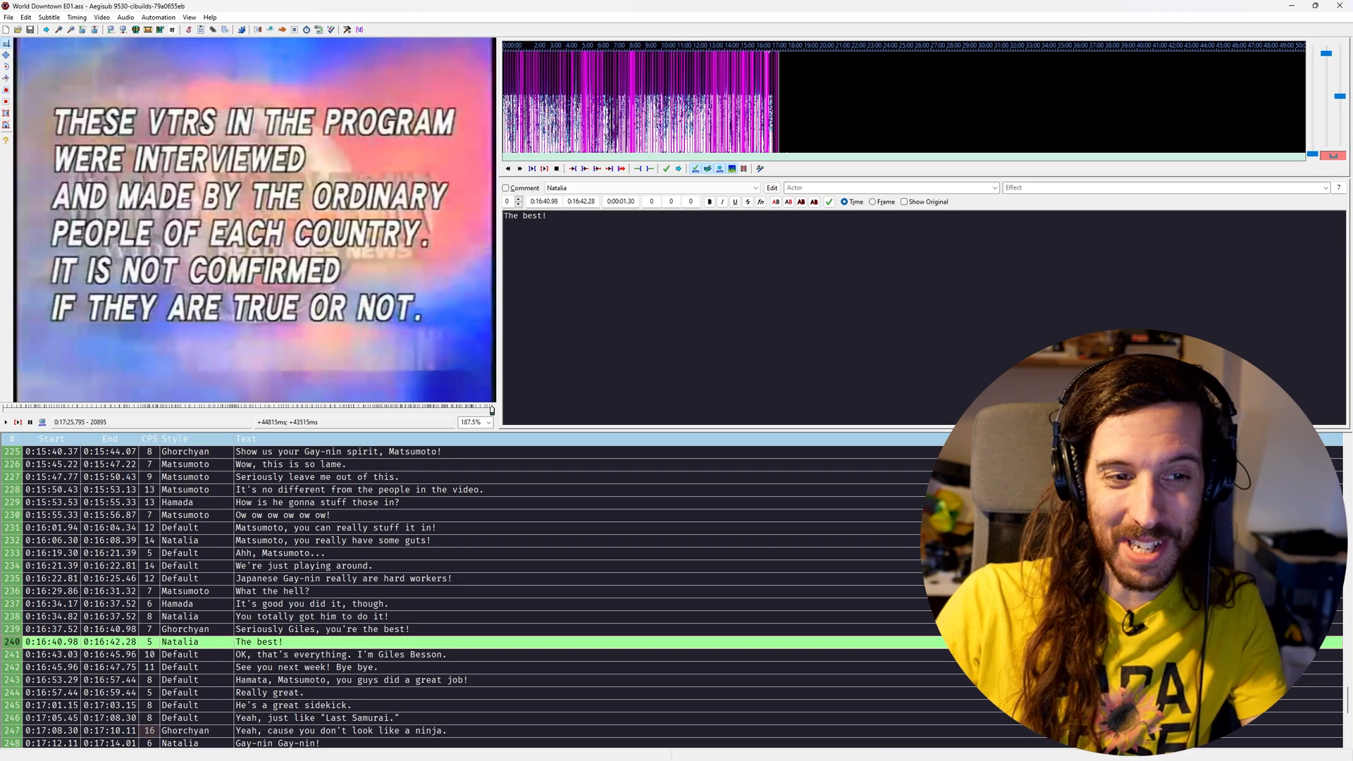
key(alt+Tab)
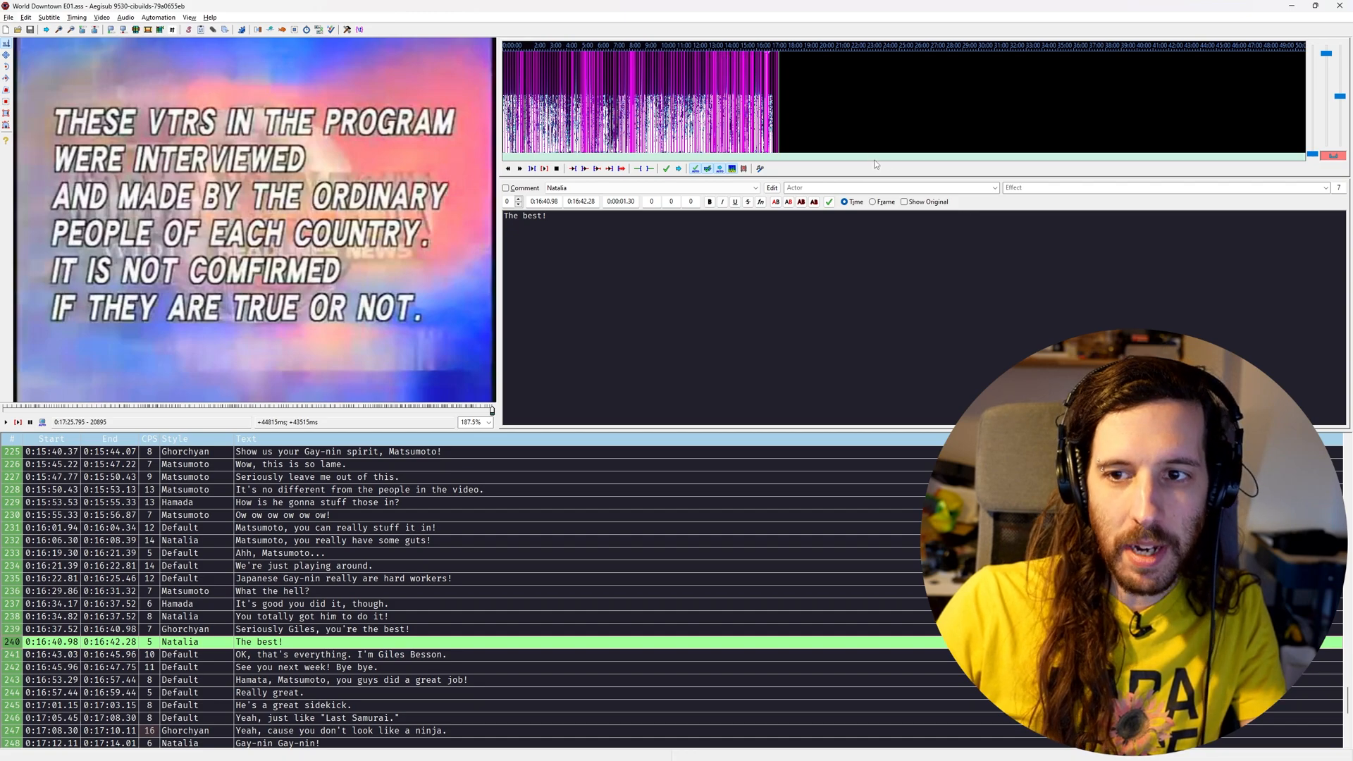
Look through the finished script's timed and speaker-styled lines, from the closing lines back to the opening ones
click(374, 542)
scroll(388, 557, up, 20)
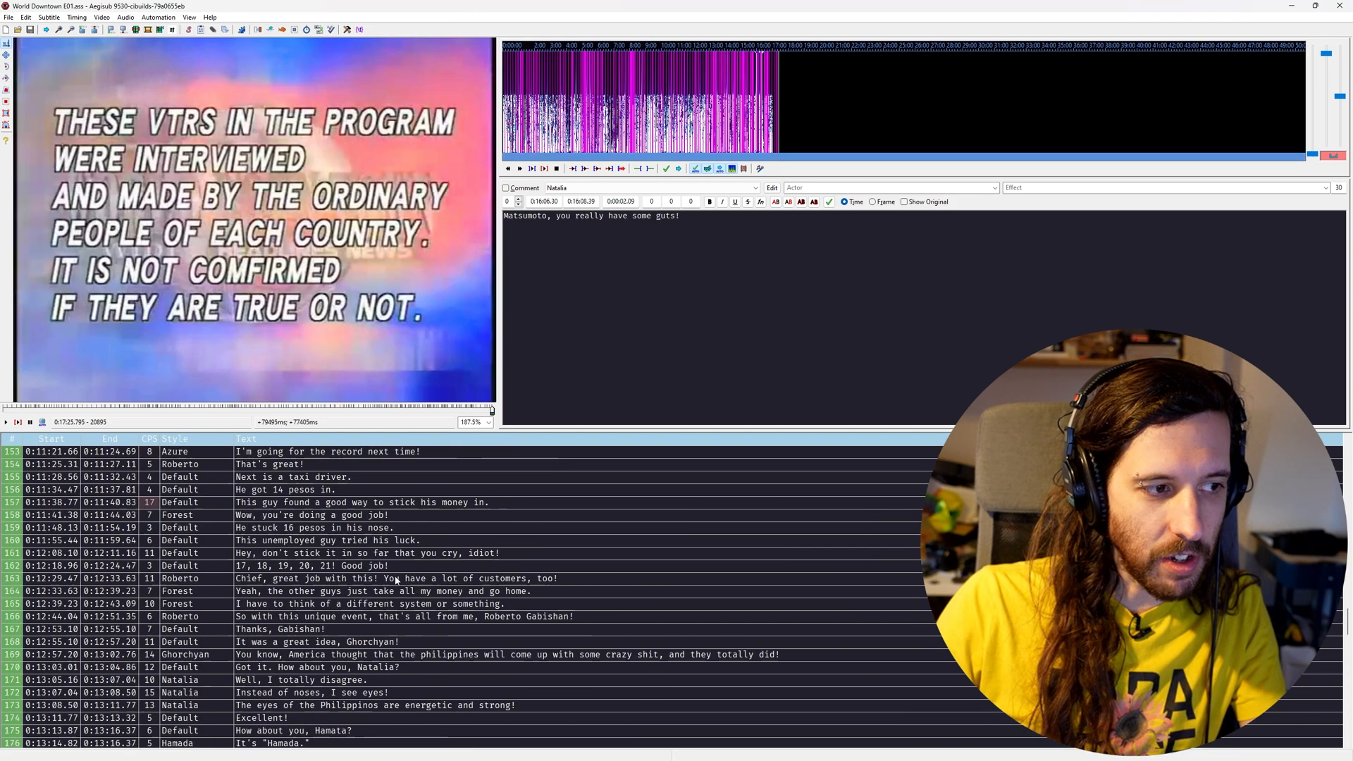
scroll(404, 576, up, 19)
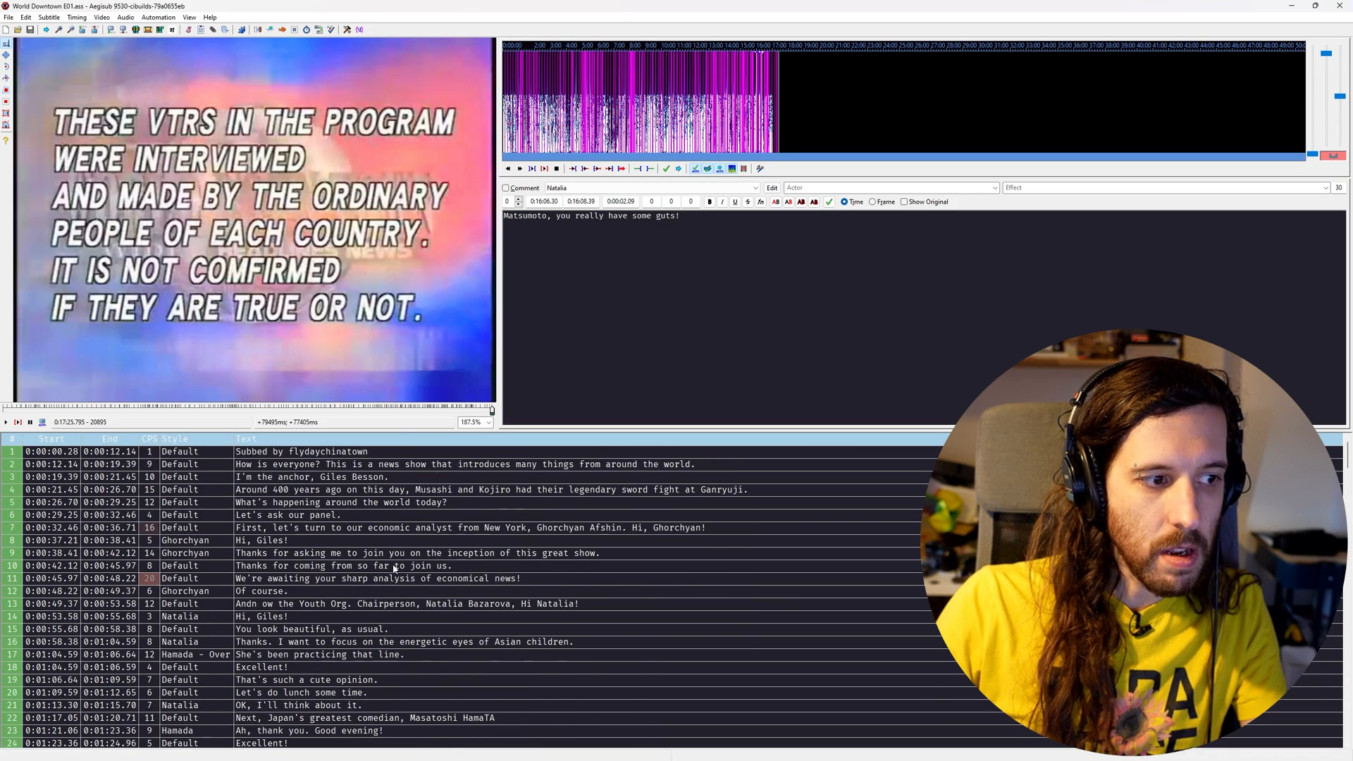
click(366, 503)
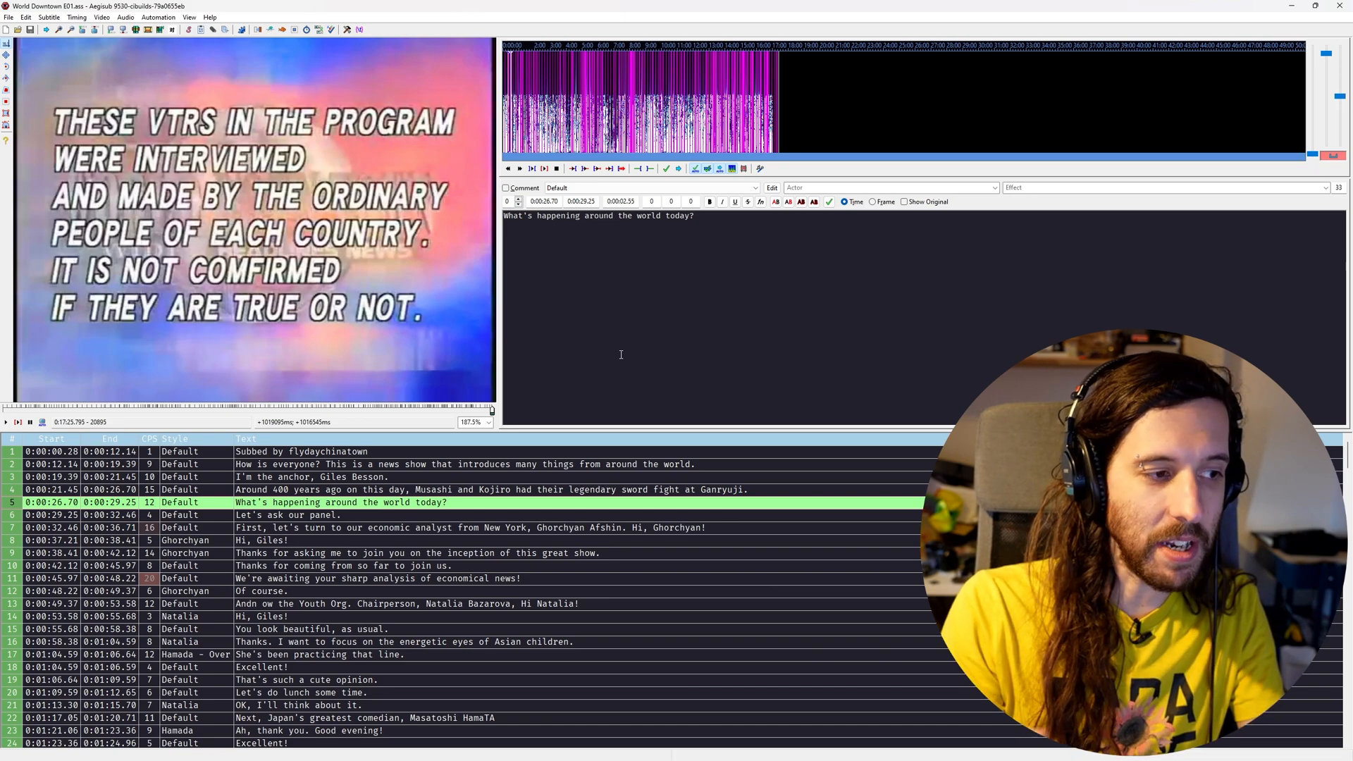
click(507, 491)
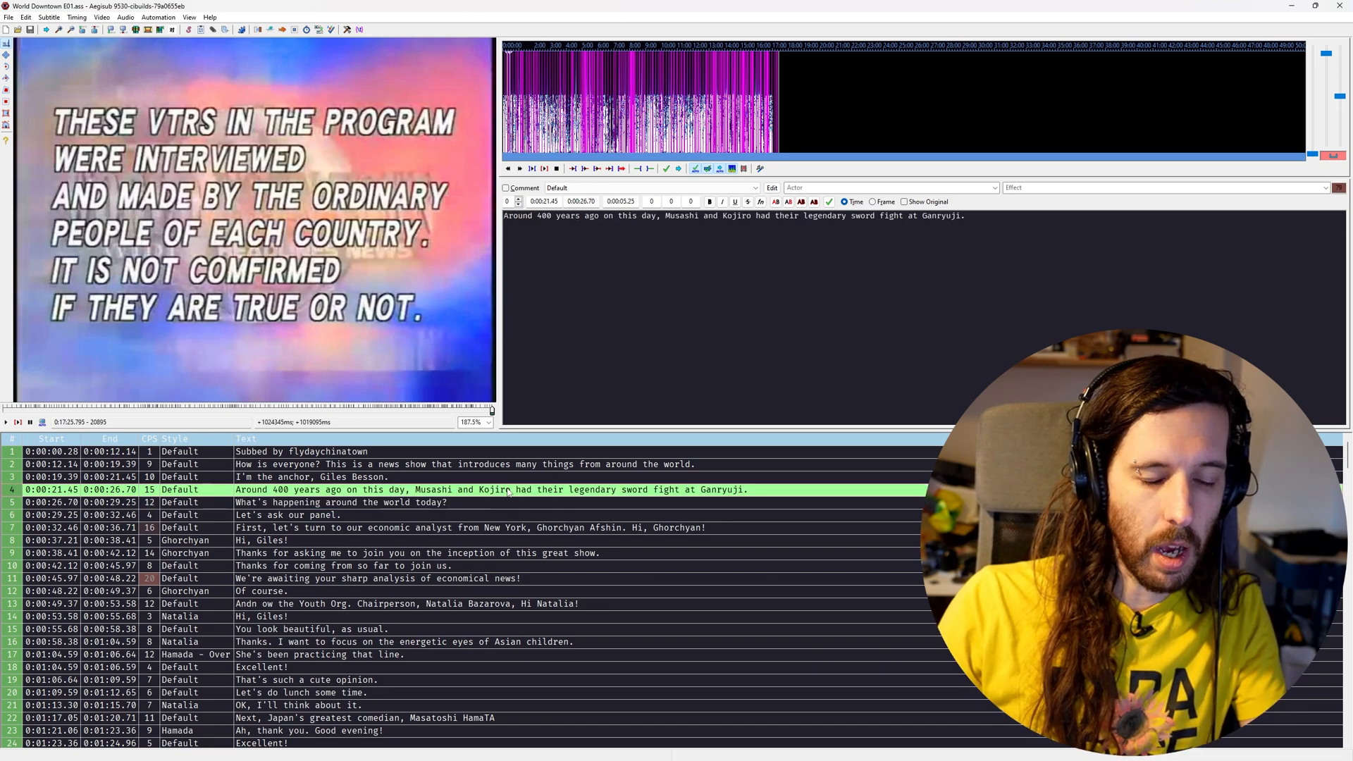
scroll(445, 508, down, 15)
click(441, 528)
scroll(440, 525, down, 15)
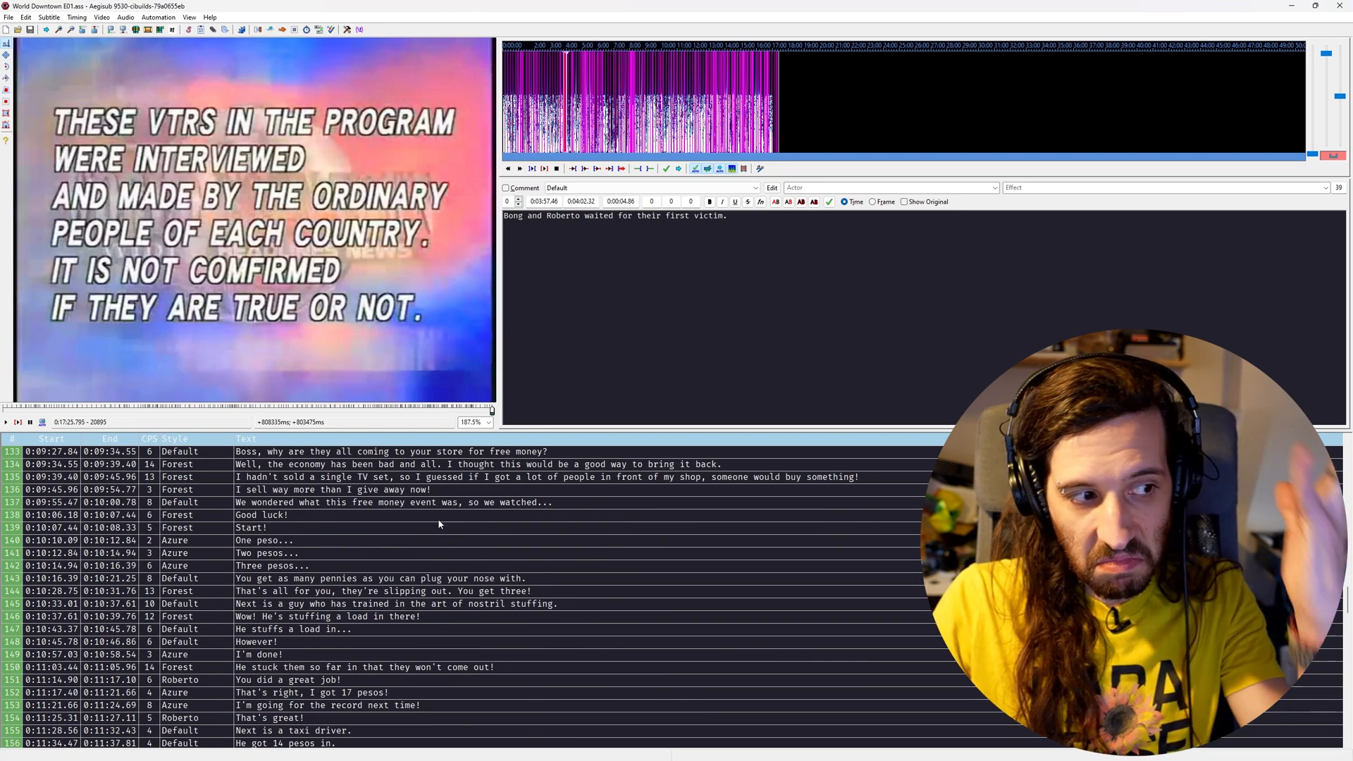
click(297, 579)
scroll(296, 613, up, 20)
scroll(296, 613, up, 16)
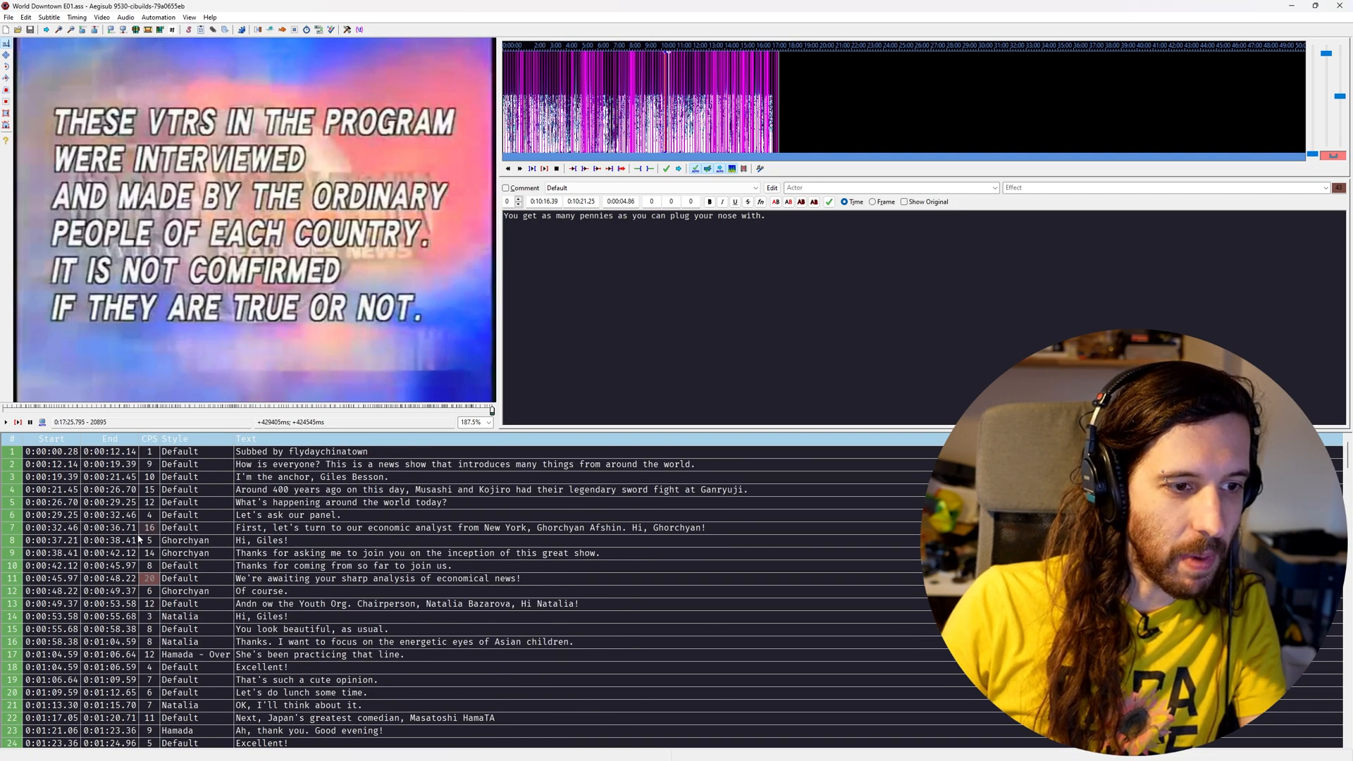
View the doubled captions near 0:05:43, load the 512 x 384 video without burned-in captions, and resample the script to match it
click(267, 565)
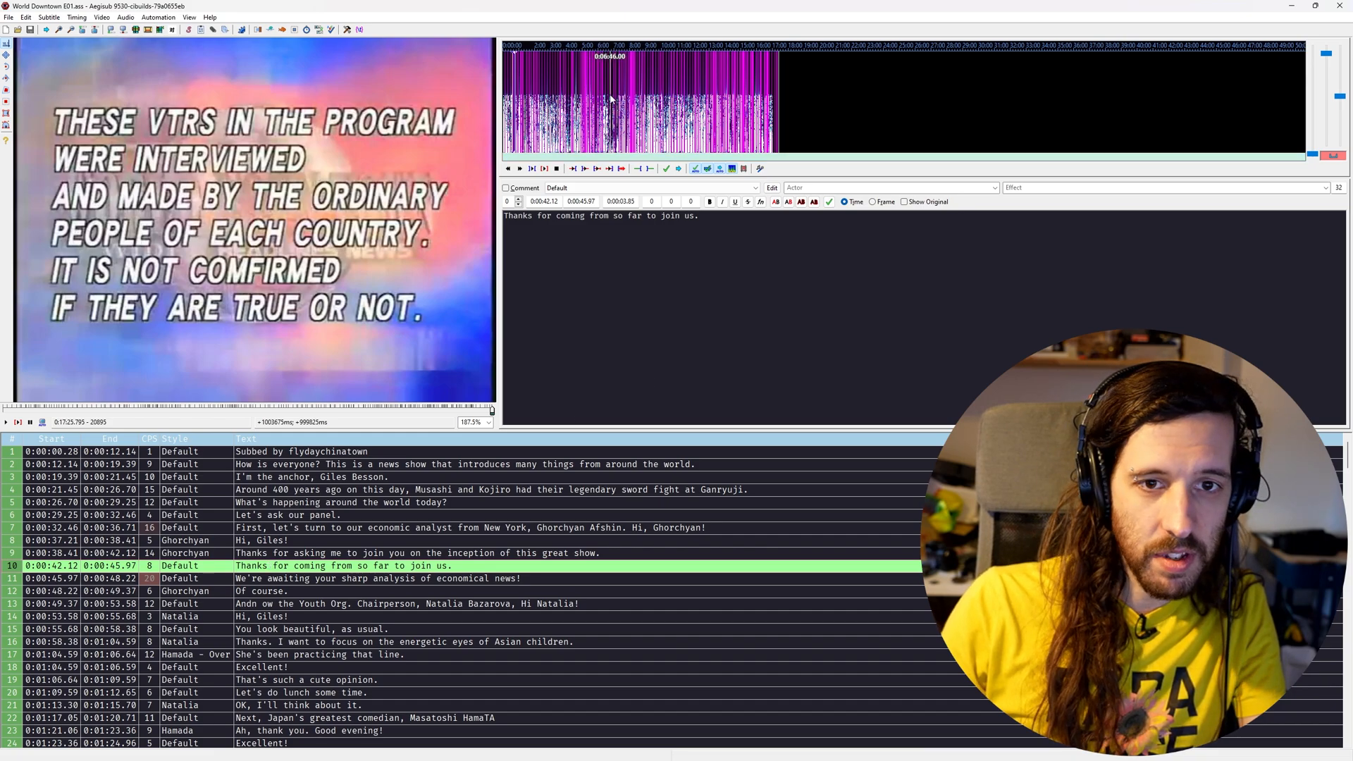
middle_click(518, 98)
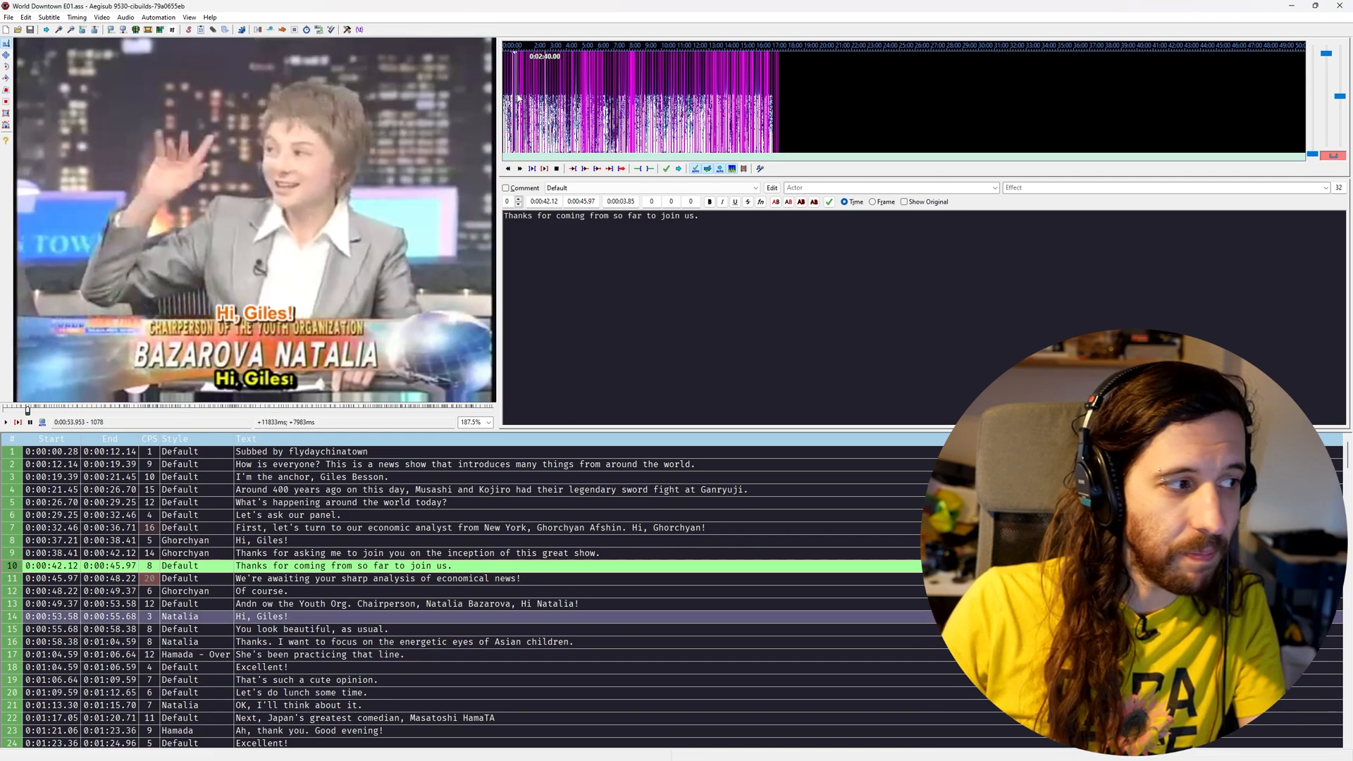
drag(517, 96, 593, 109)
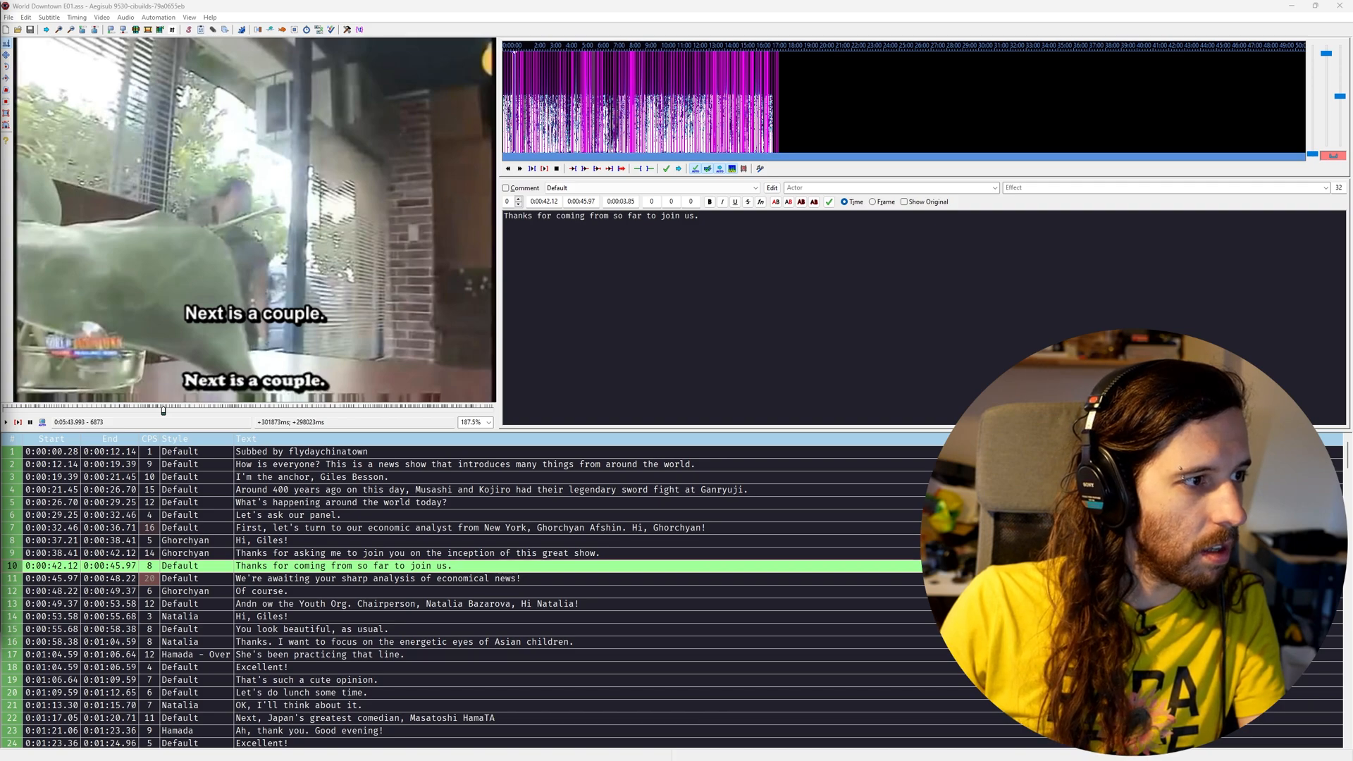
drag(256, 229, 300, 233)
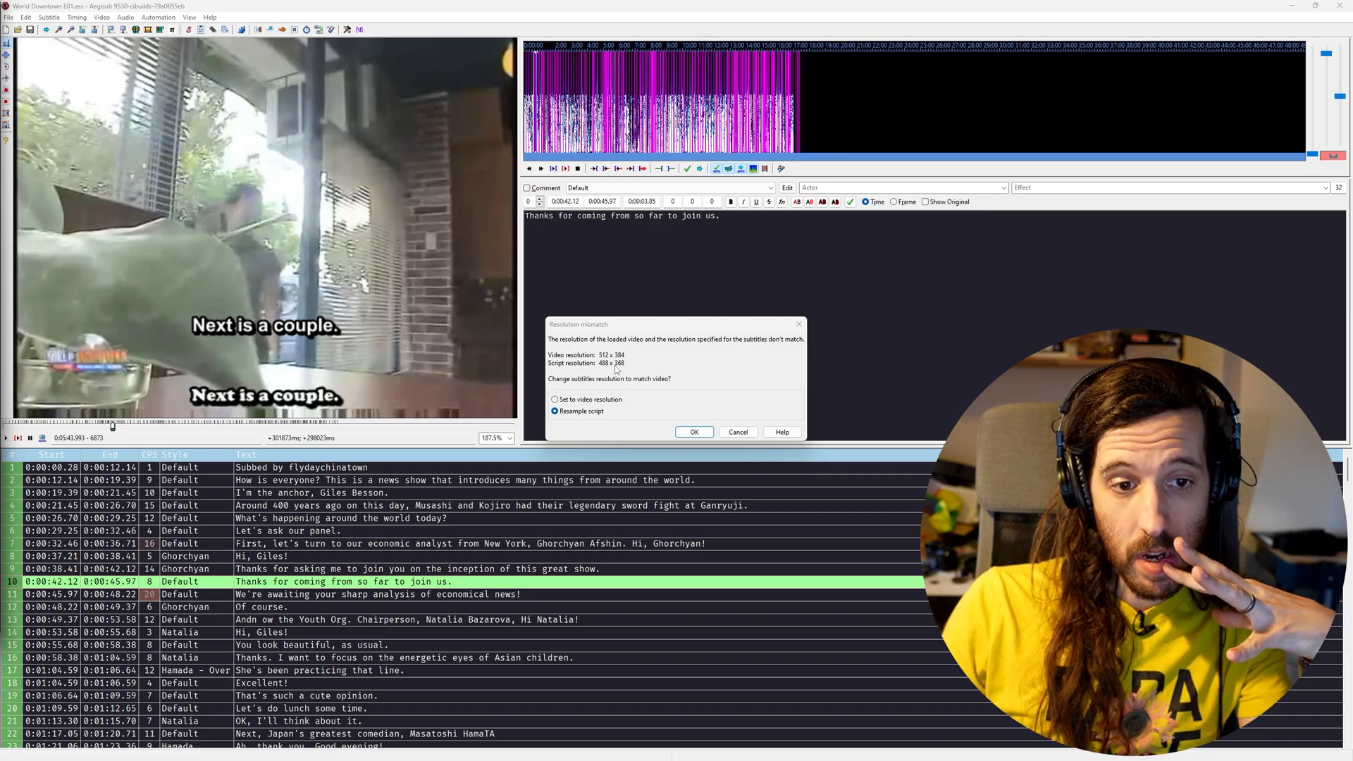
click(693, 432)
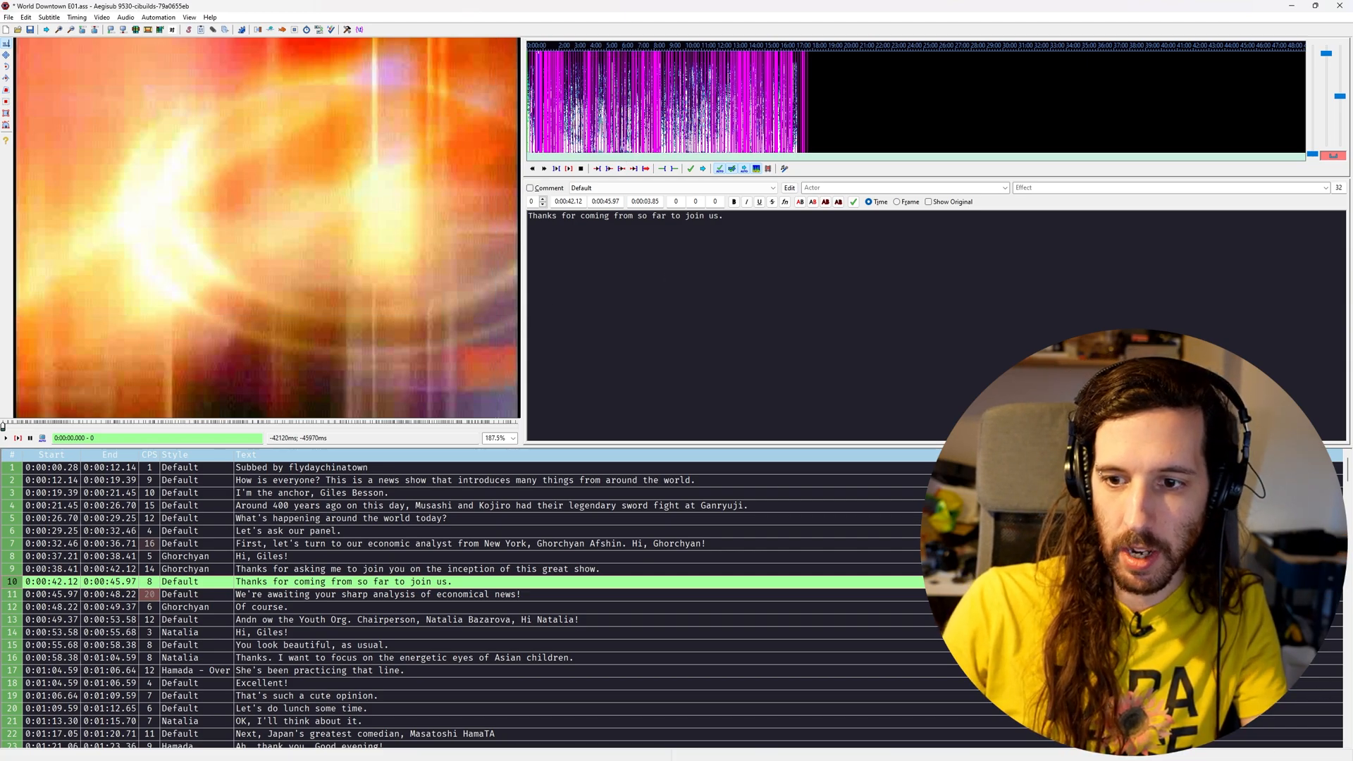
Select line 2 and view its opening caption and the line before it over the newly loaded video
click(300, 475)
click(303, 482)
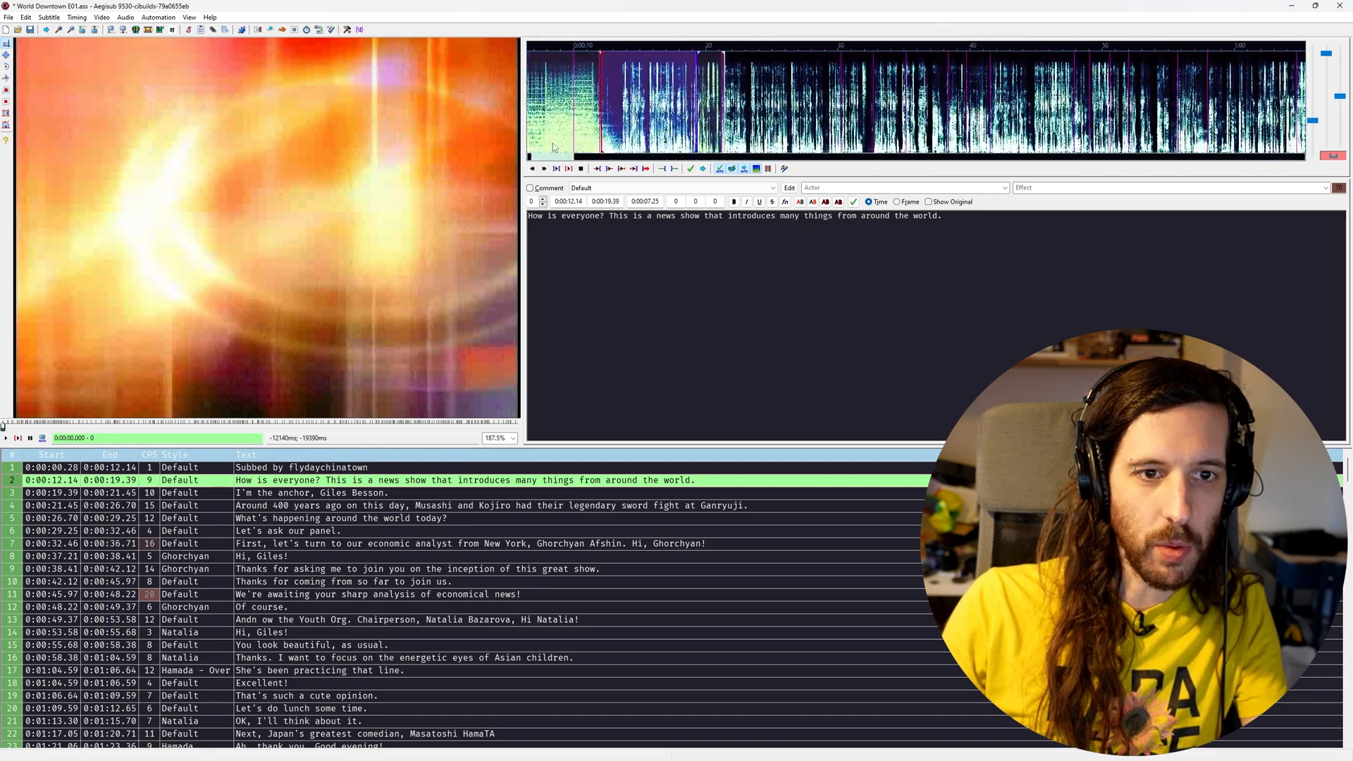
middle_click(672, 92)
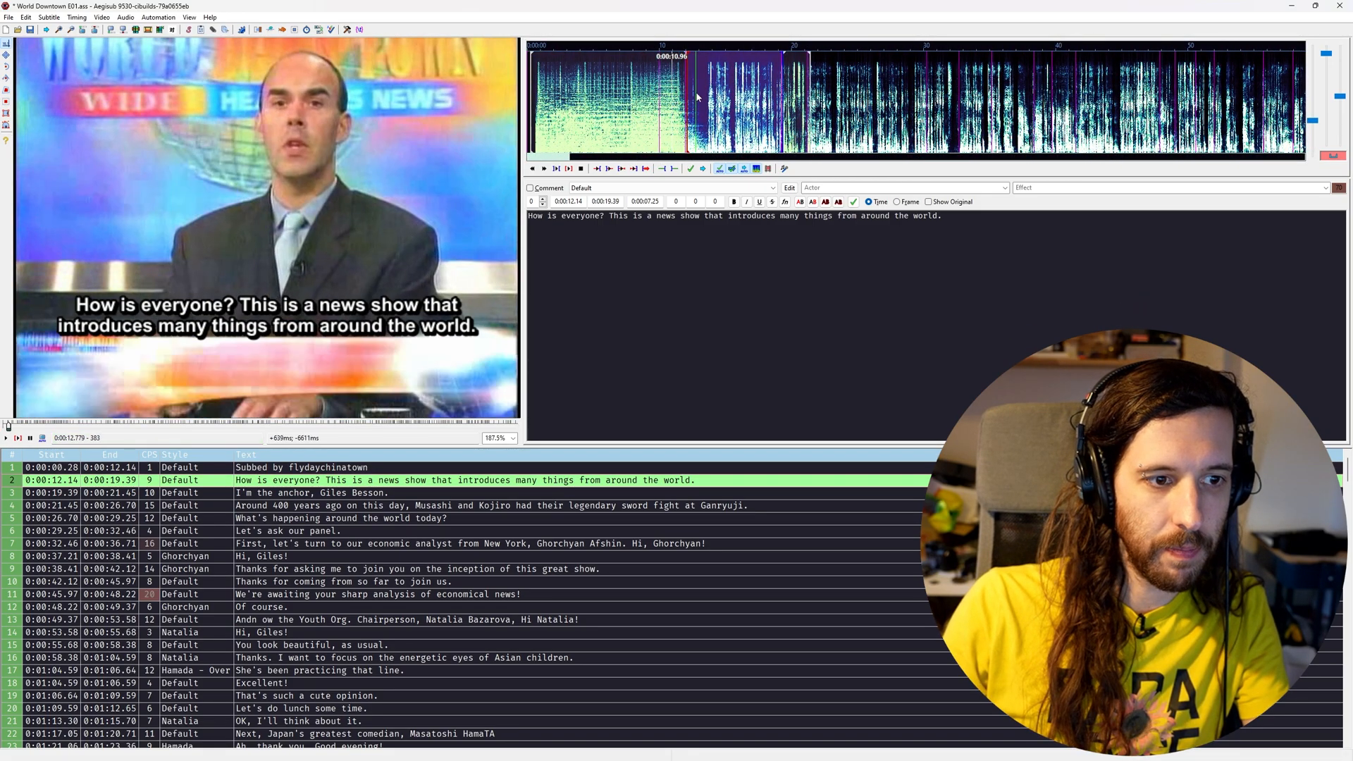
scroll(315, 174, down, 2)
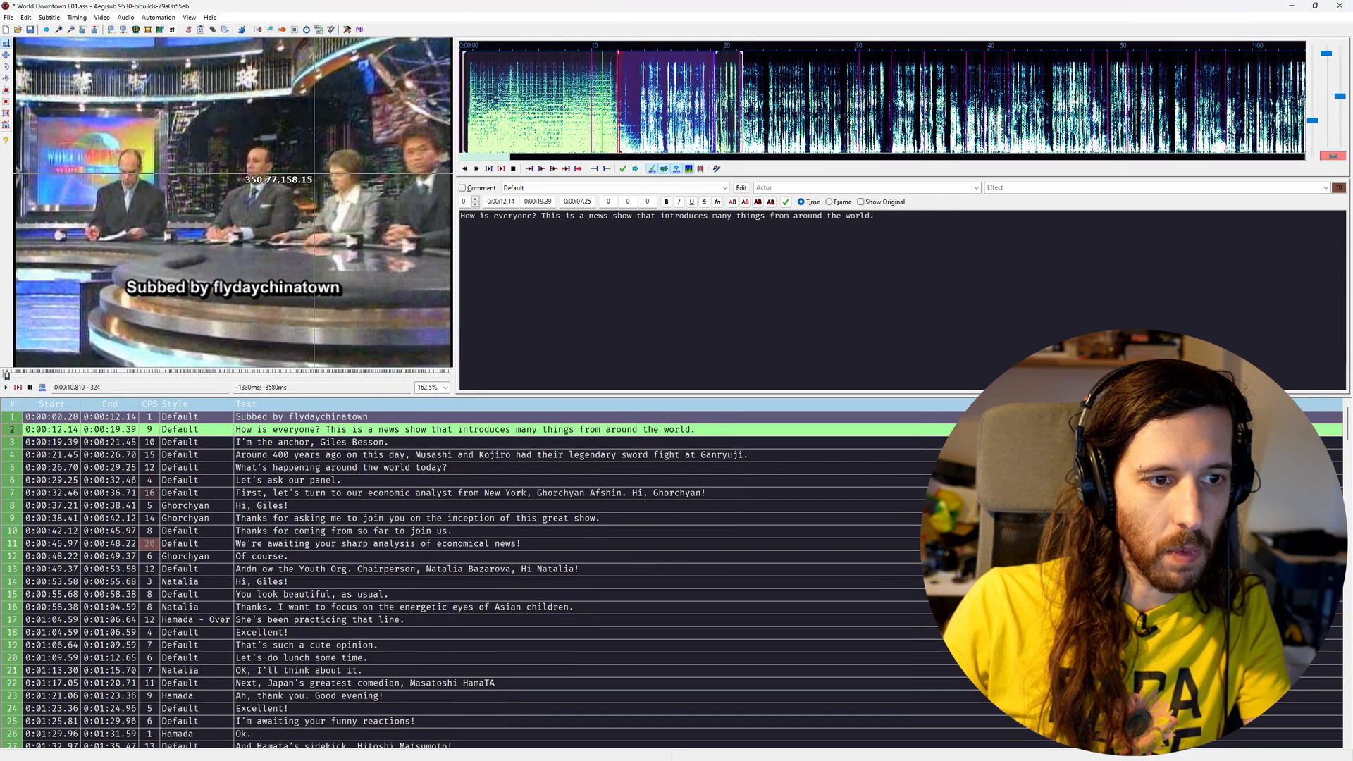
scroll(314, 173, up, 1)
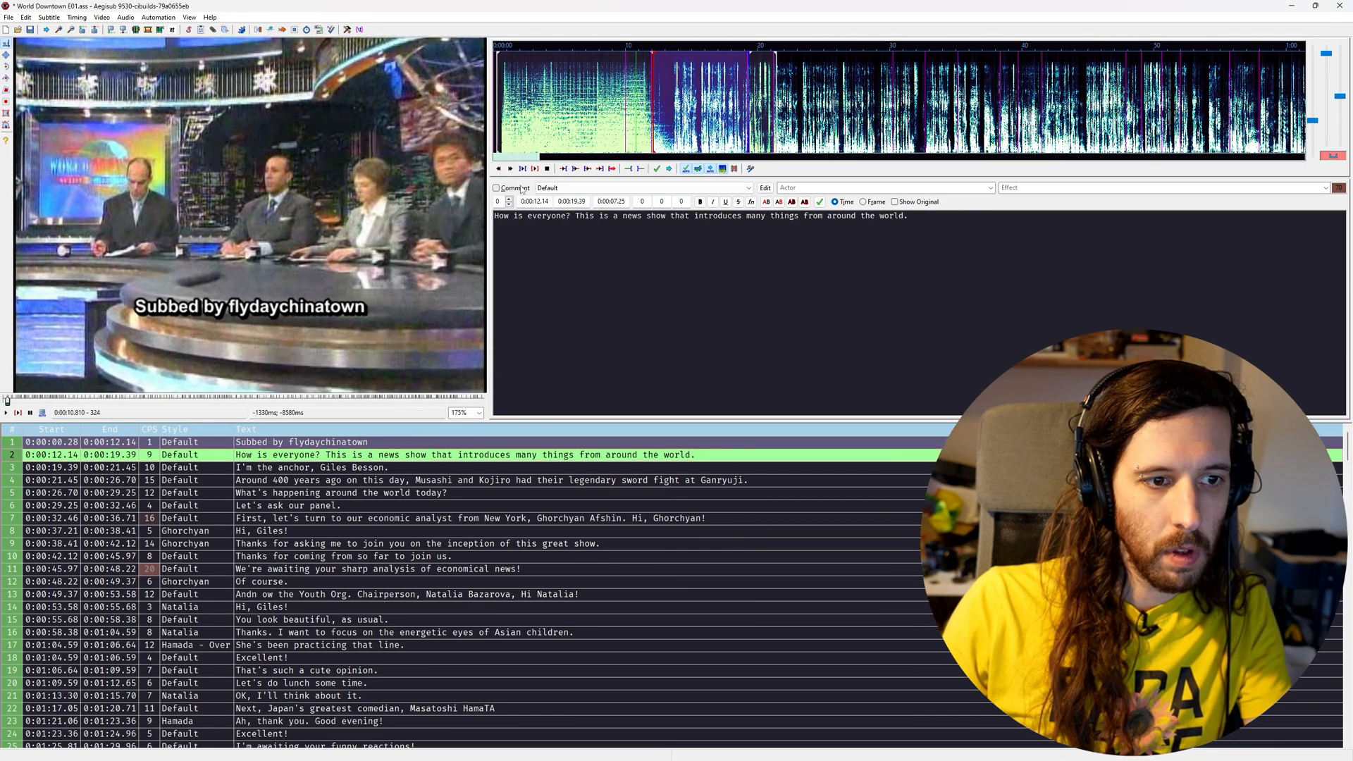
Set the vertical margin of the script's Default style to 15
click(764, 188)
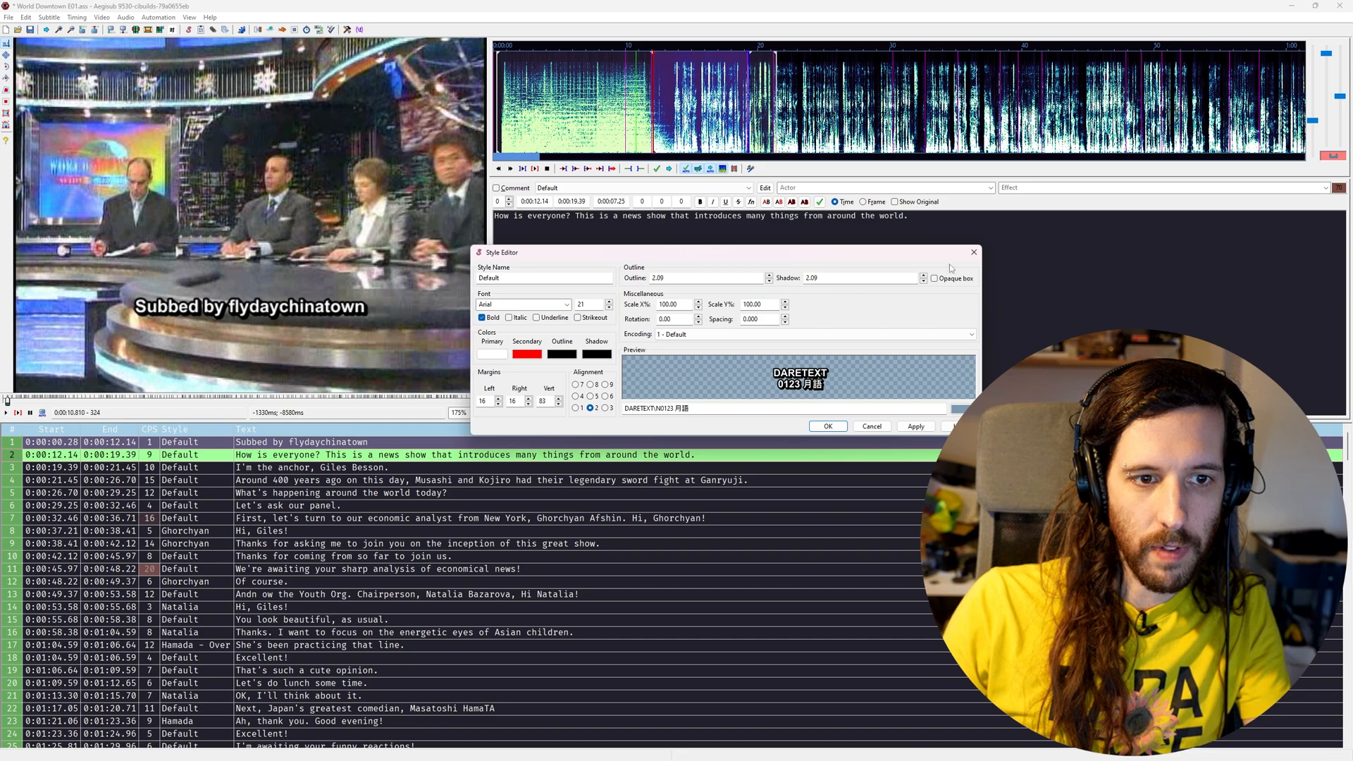
click(974, 252)
click(49, 17)
click(67, 29)
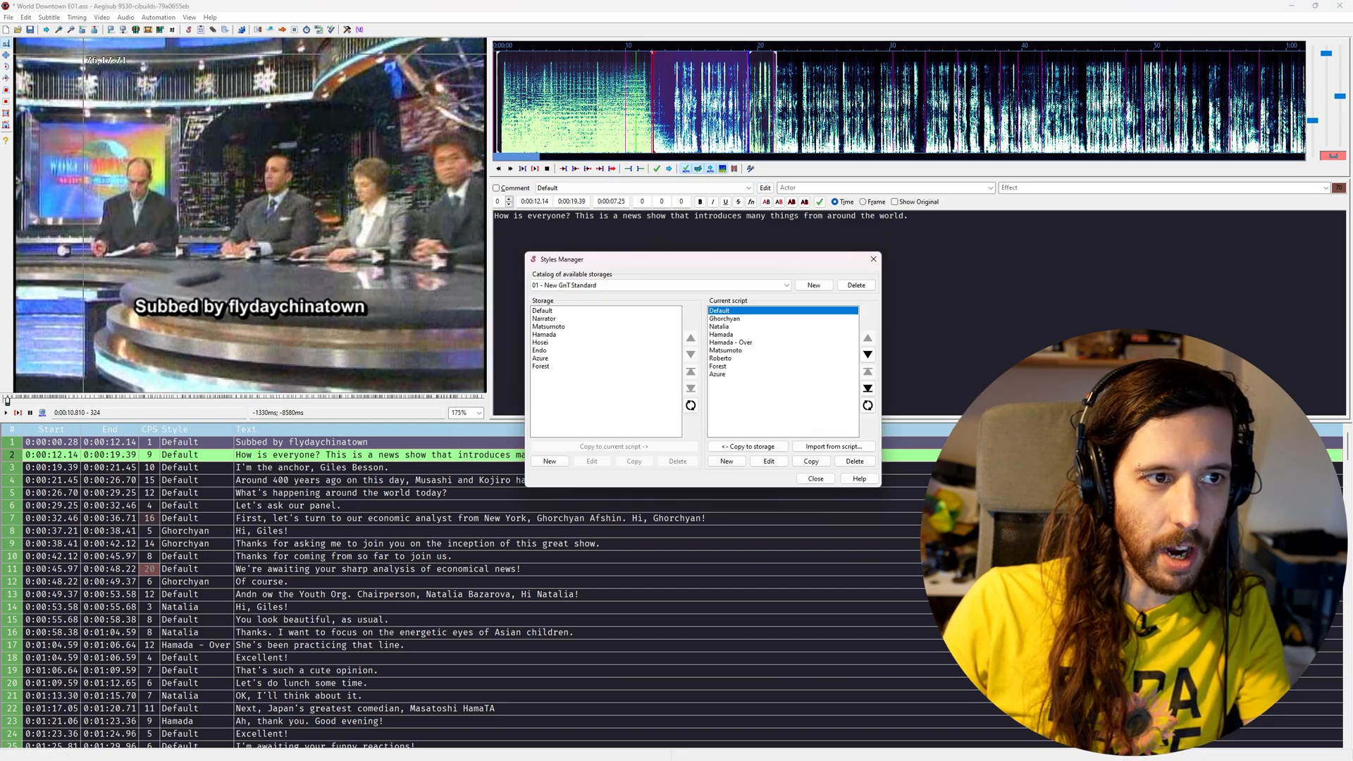
click(769, 461)
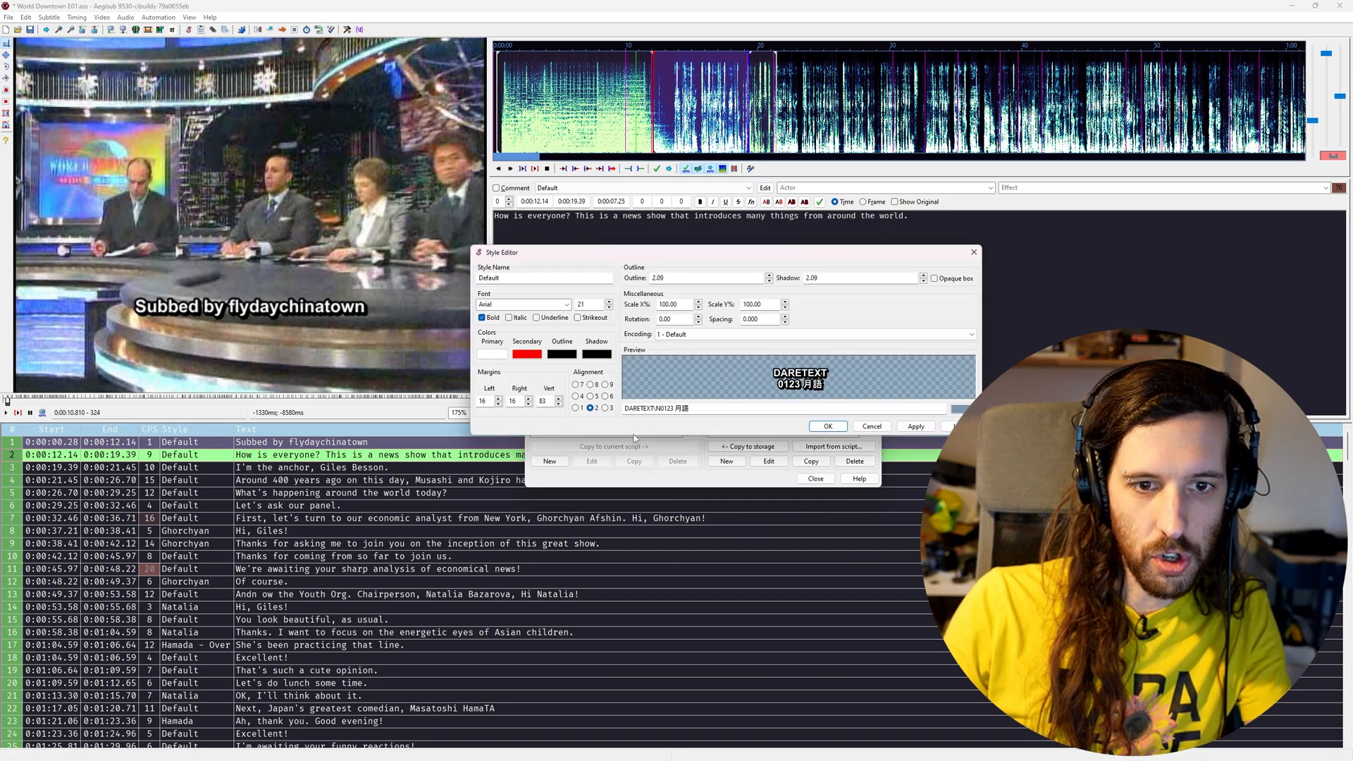
text(15)
click(821, 427)
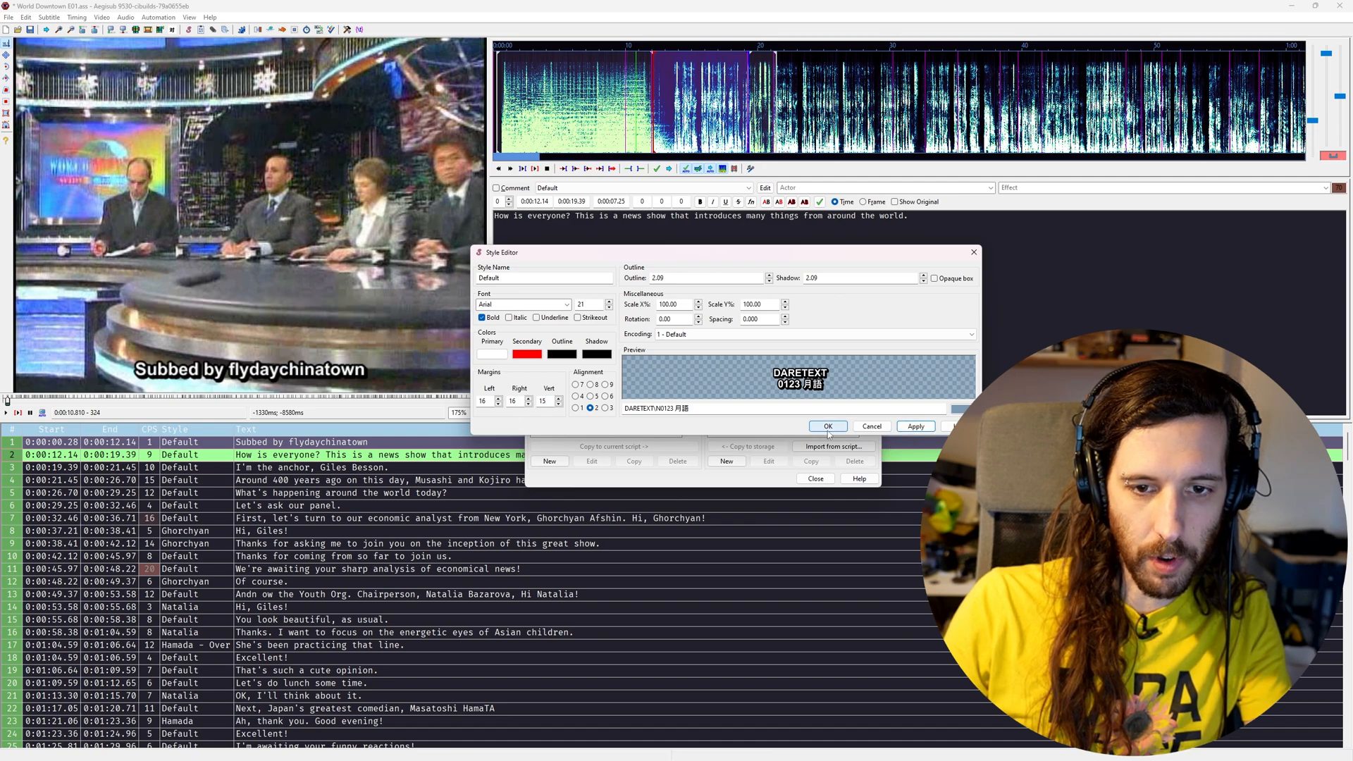
Set the vertical margin of the Ghorchyan style to 15
click(733, 318)
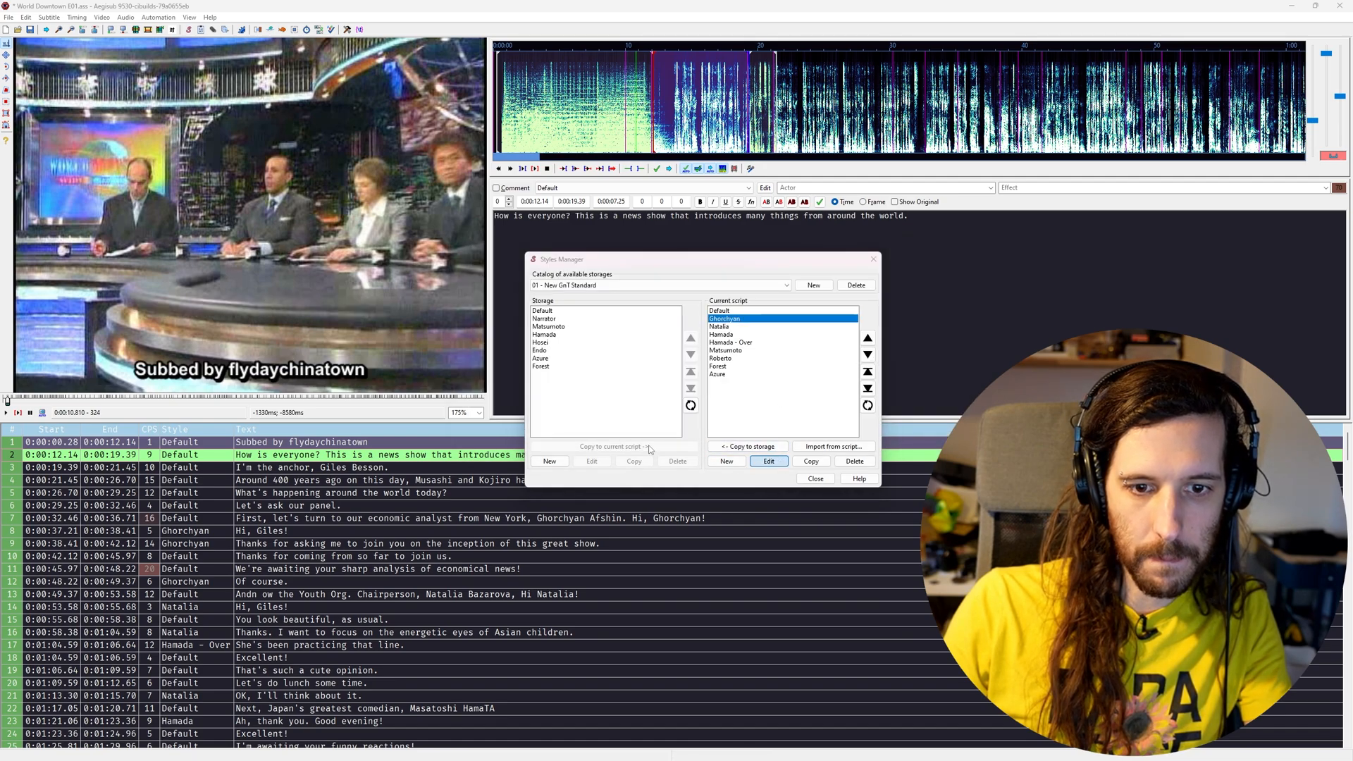
click(769, 461)
text(15)
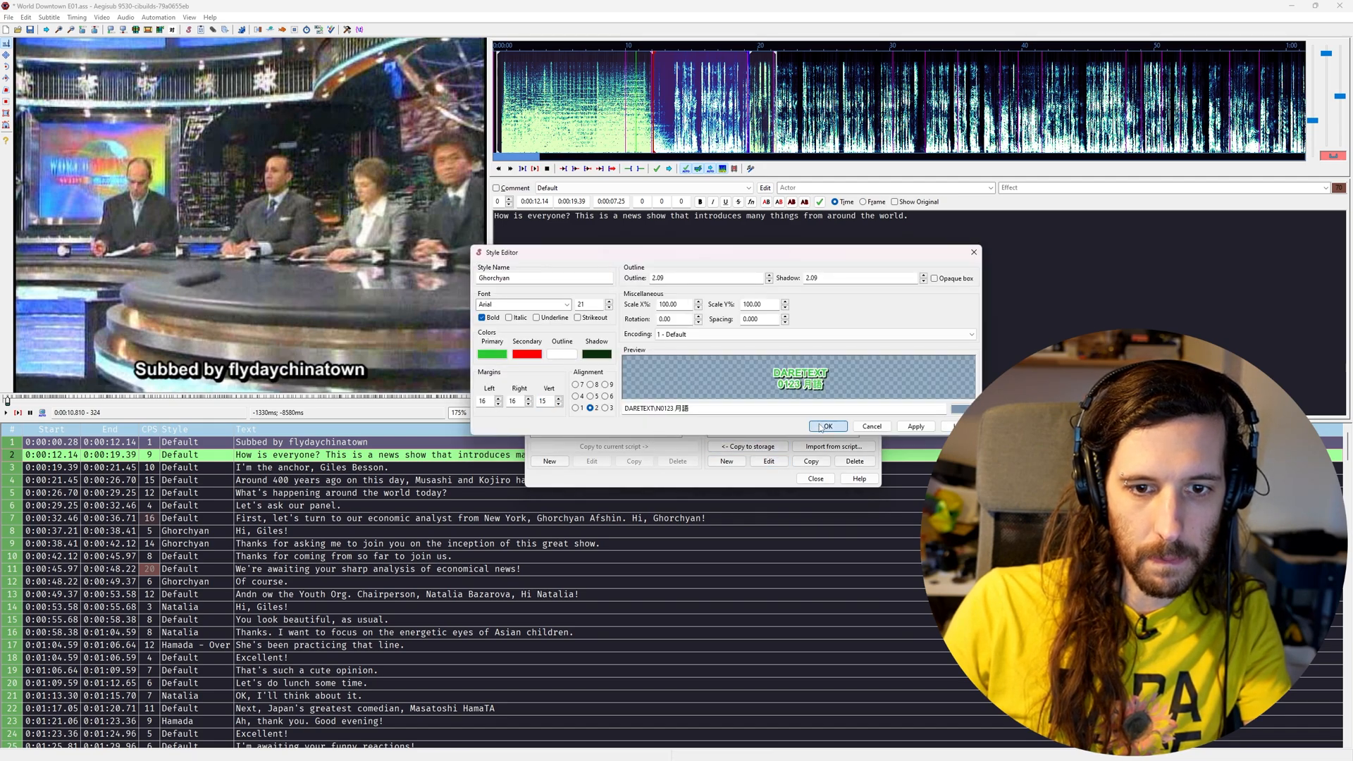
click(828, 426)
Lower the vertical margins of the Natalia and Hamada styles to match the Default style
click(719, 326)
key(Return)
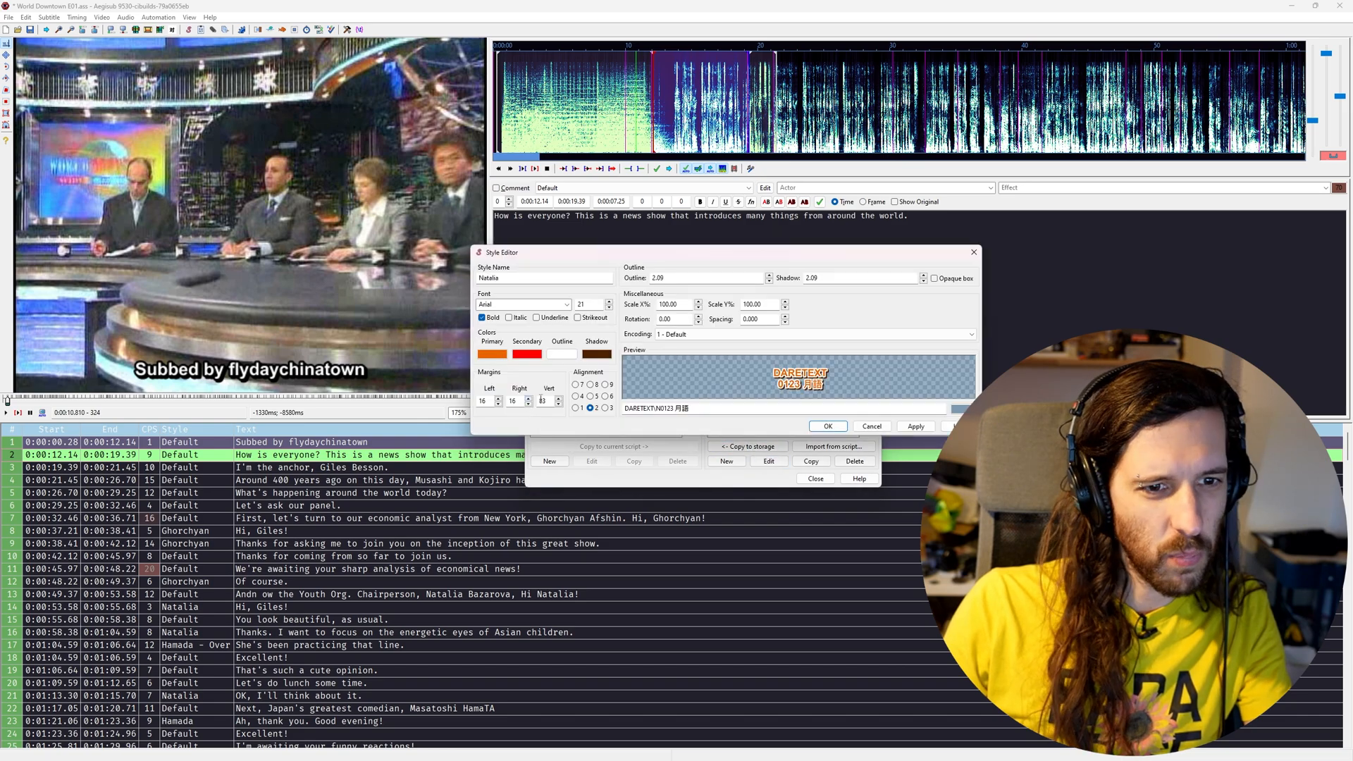
click(825, 428)
click(732, 335)
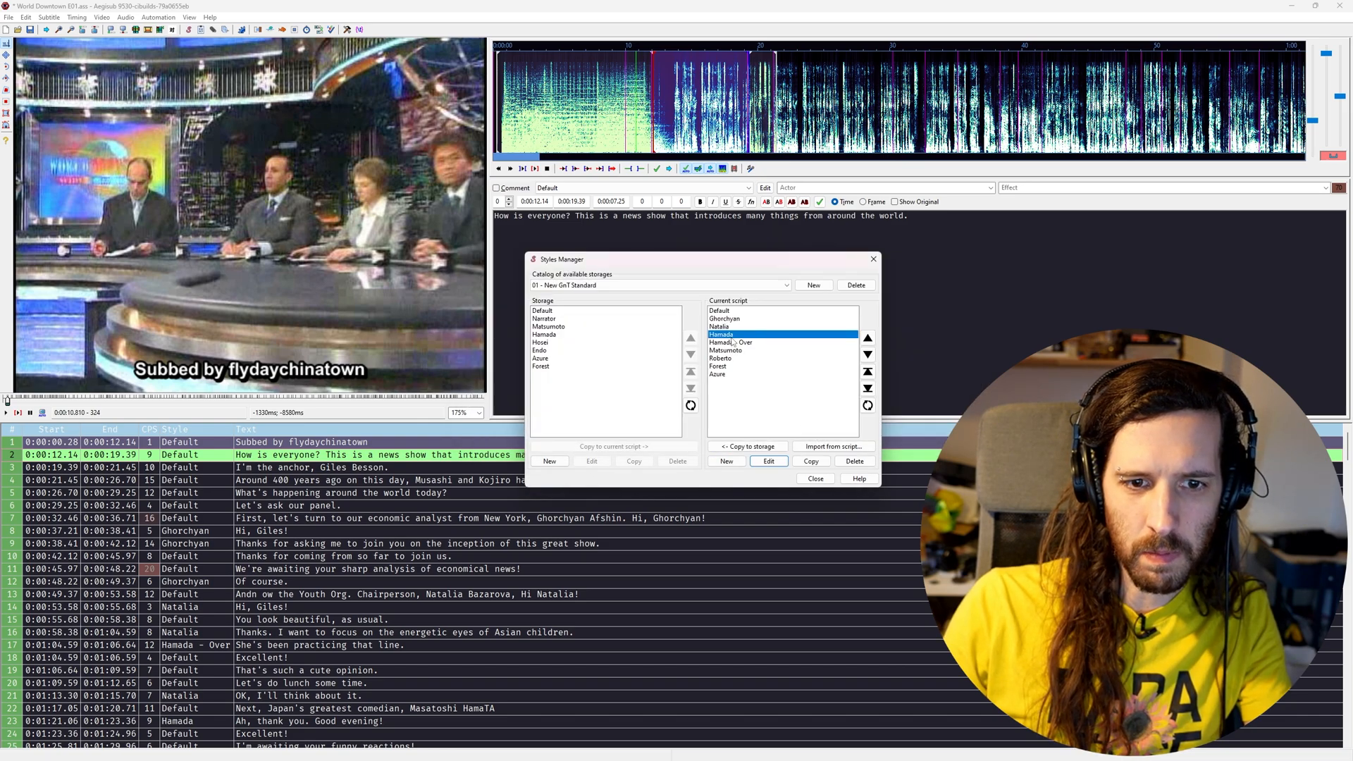
click(768, 462)
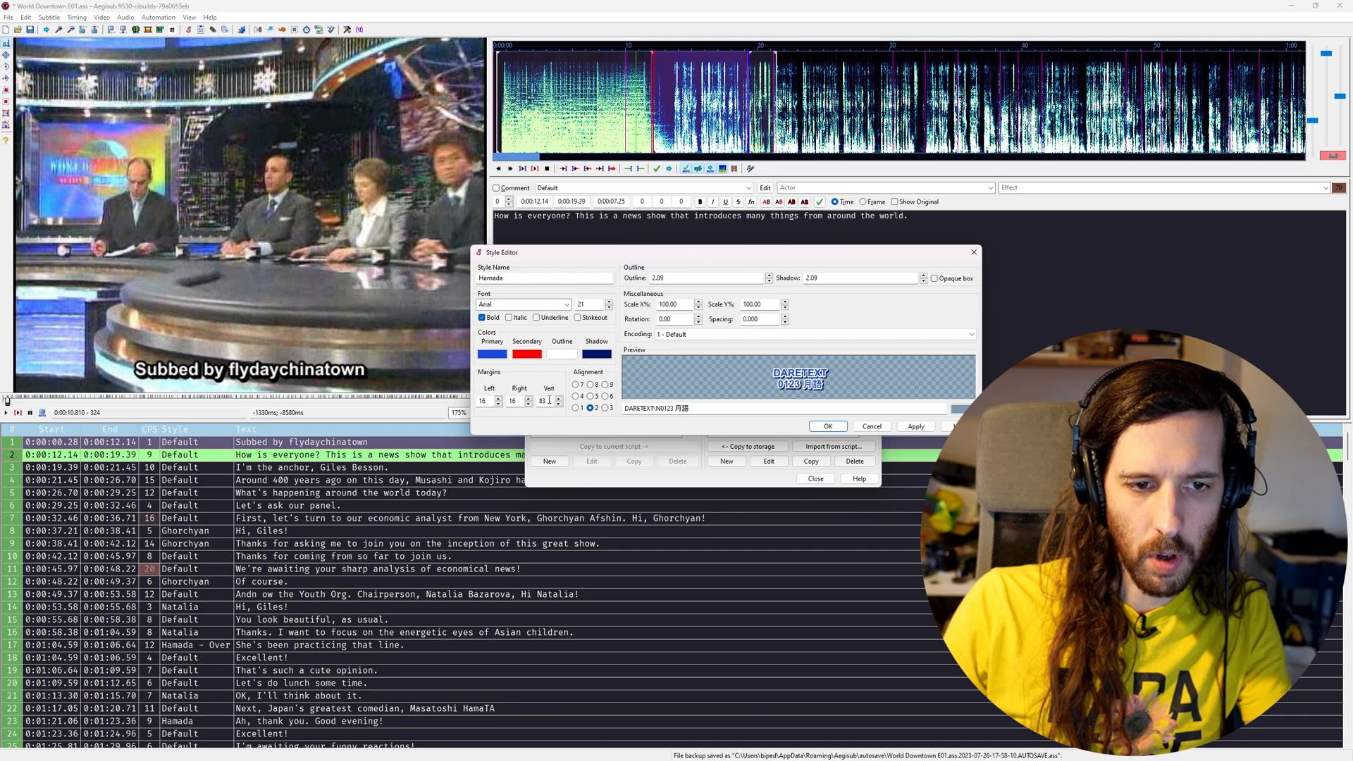
click(829, 426)
Check the margins of the Hamada - Over style and lower the Matsumoto style's vertical margin to match the Default style
click(732, 346)
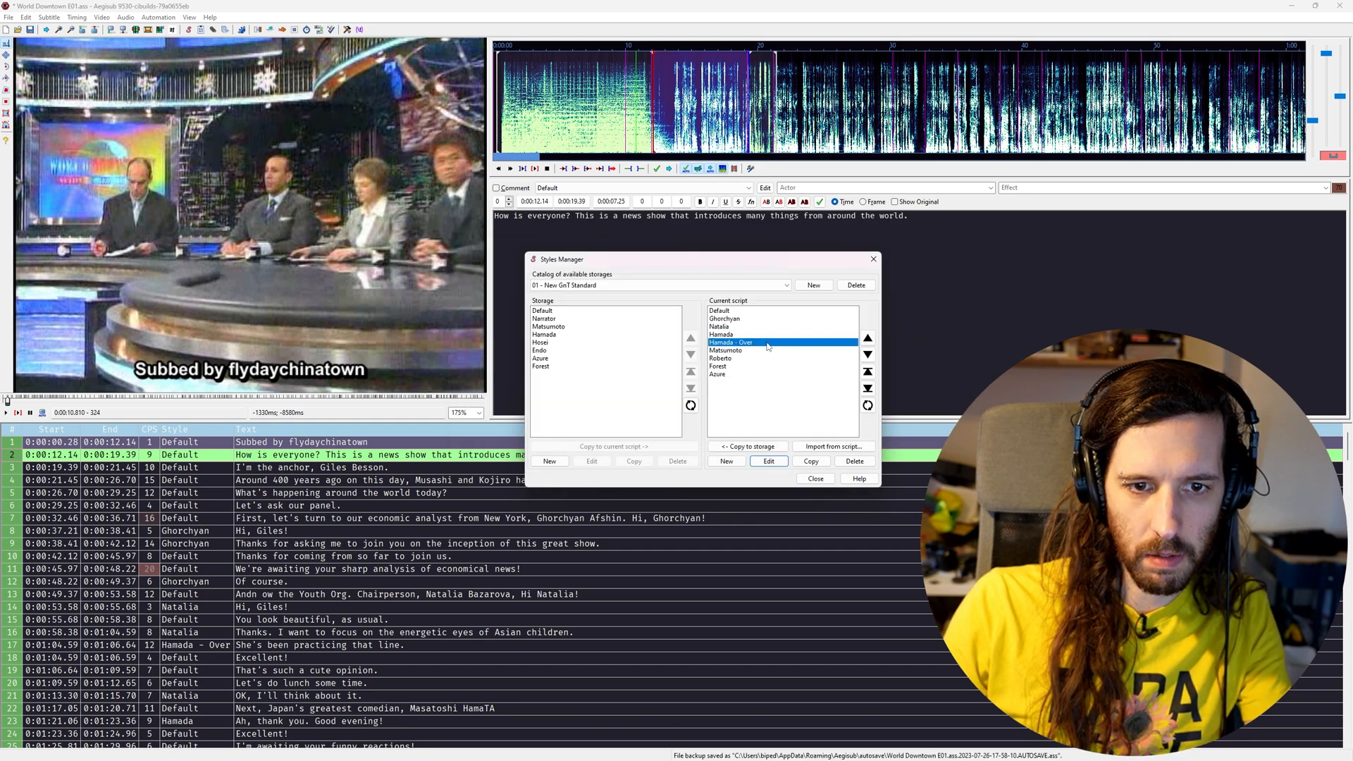
click(768, 462)
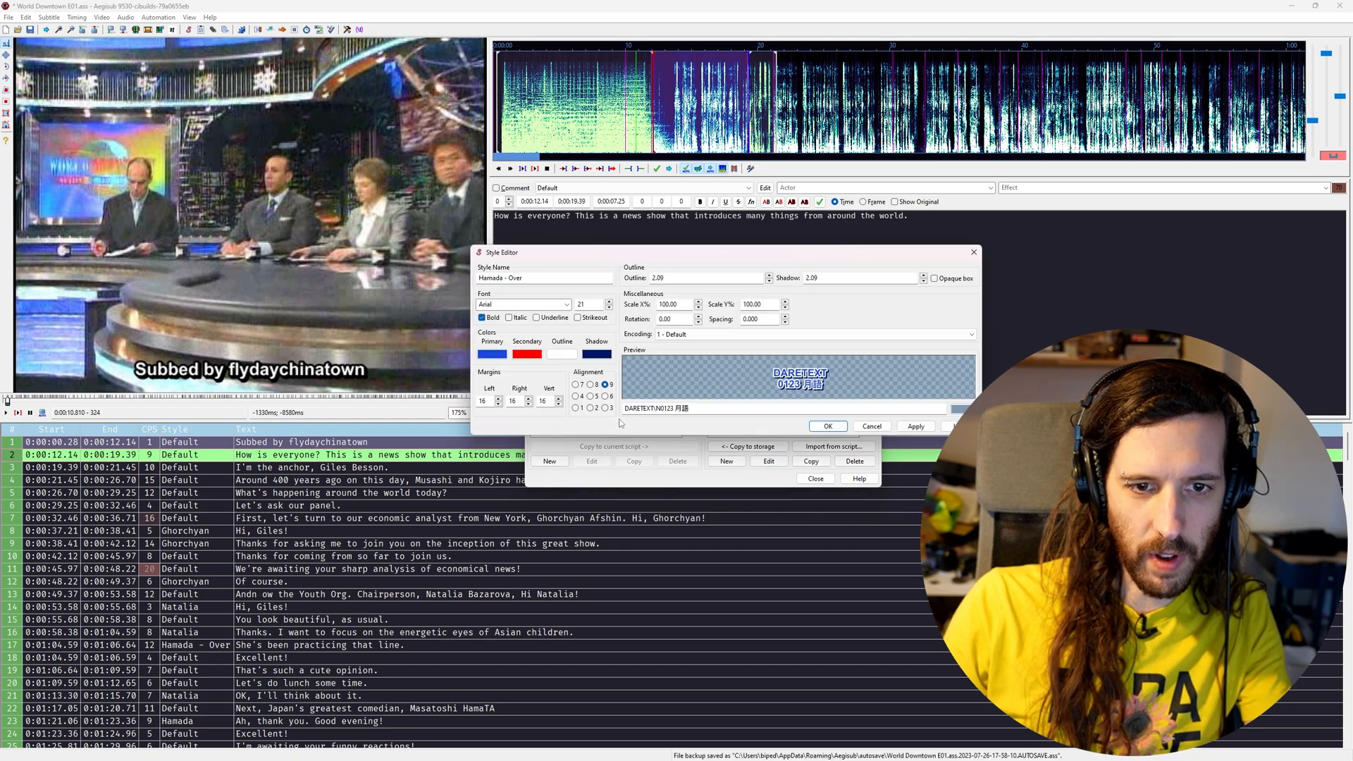
click(828, 426)
click(726, 350)
click(769, 462)
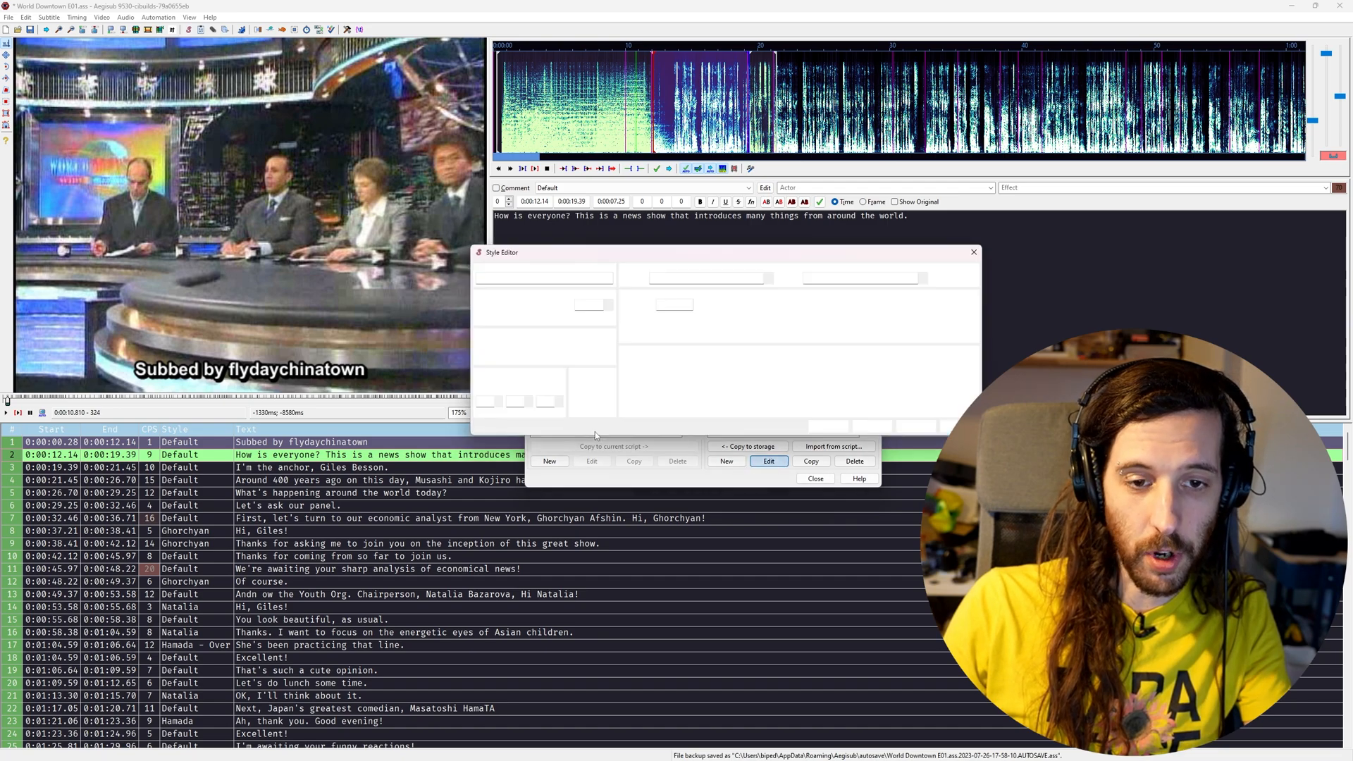
click(828, 426)
Lower the vertical margins of the Roberto, Forest and Azure styles to match the Default style and finish managing styles
click(721, 358)
click(770, 464)
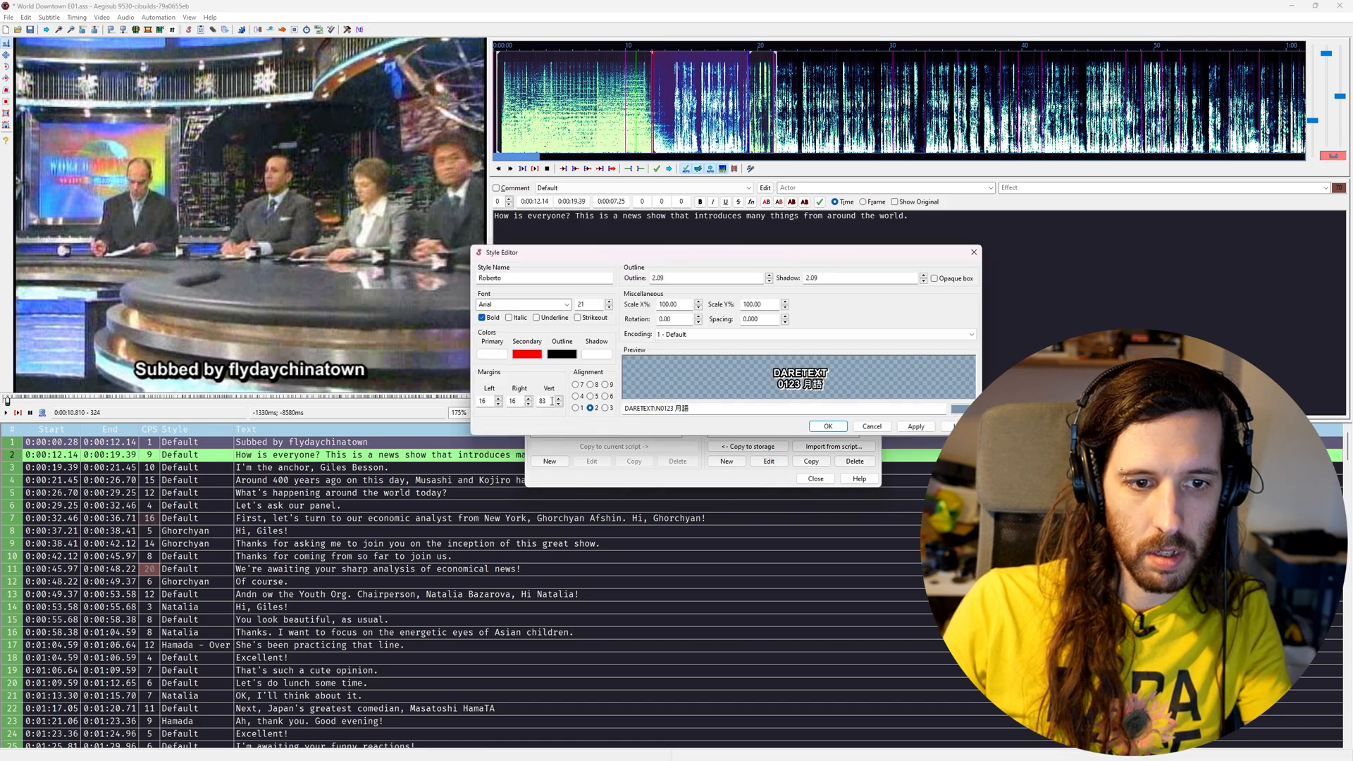
click(828, 426)
click(747, 365)
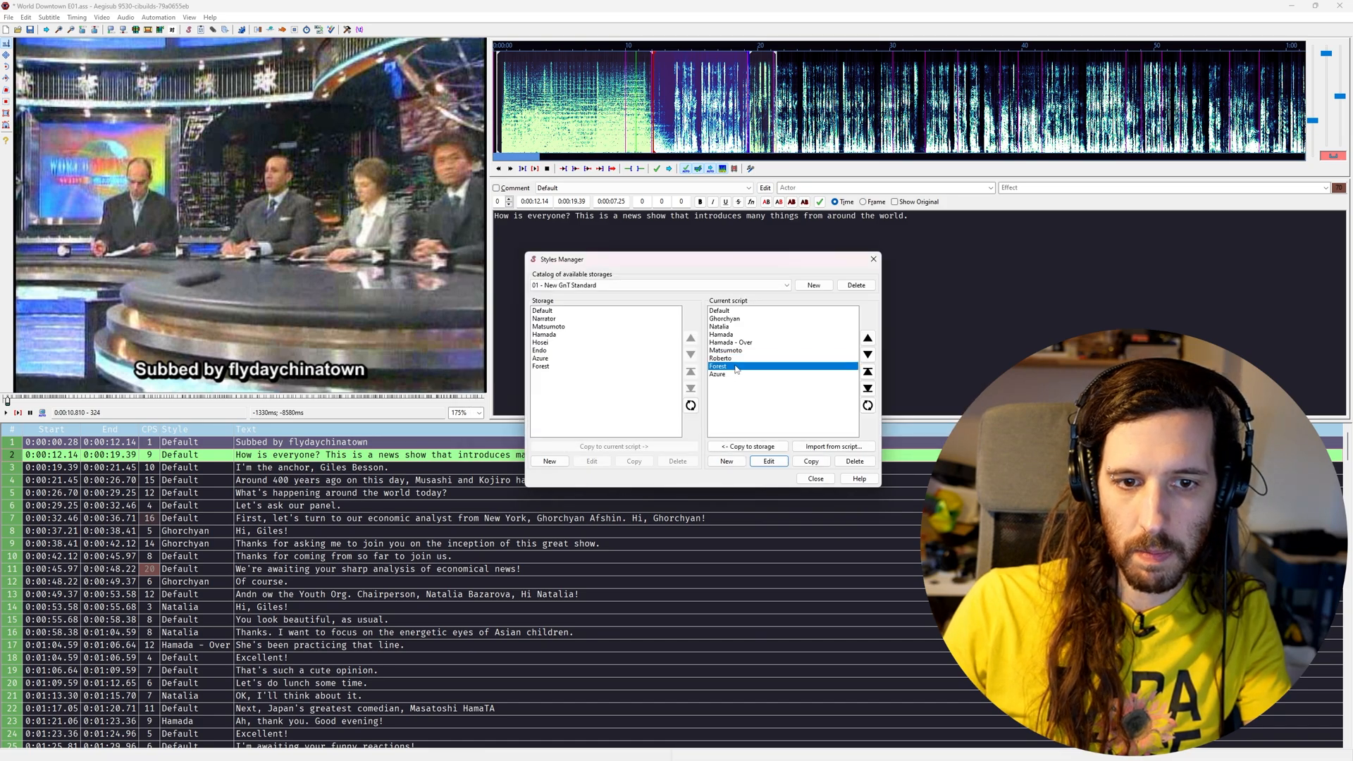
click(769, 462)
key(Return)
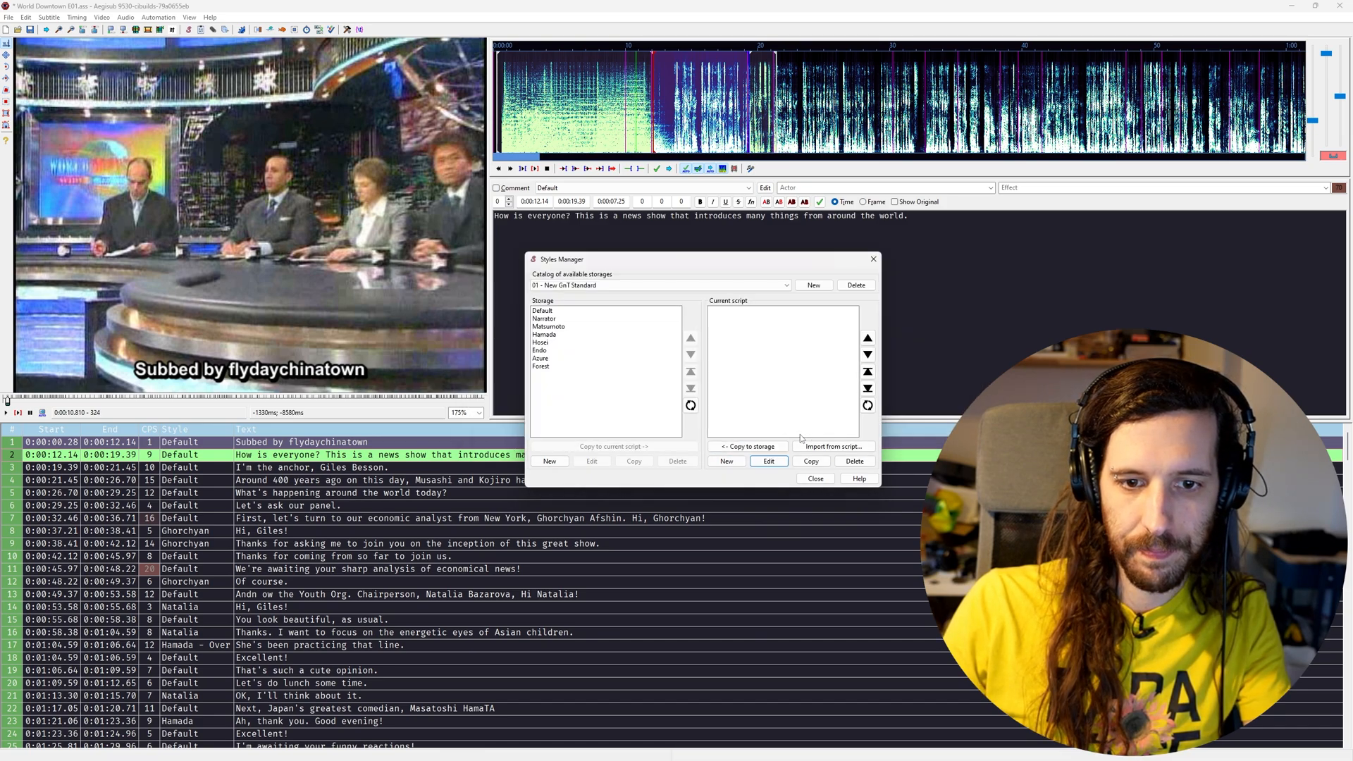
click(733, 374)
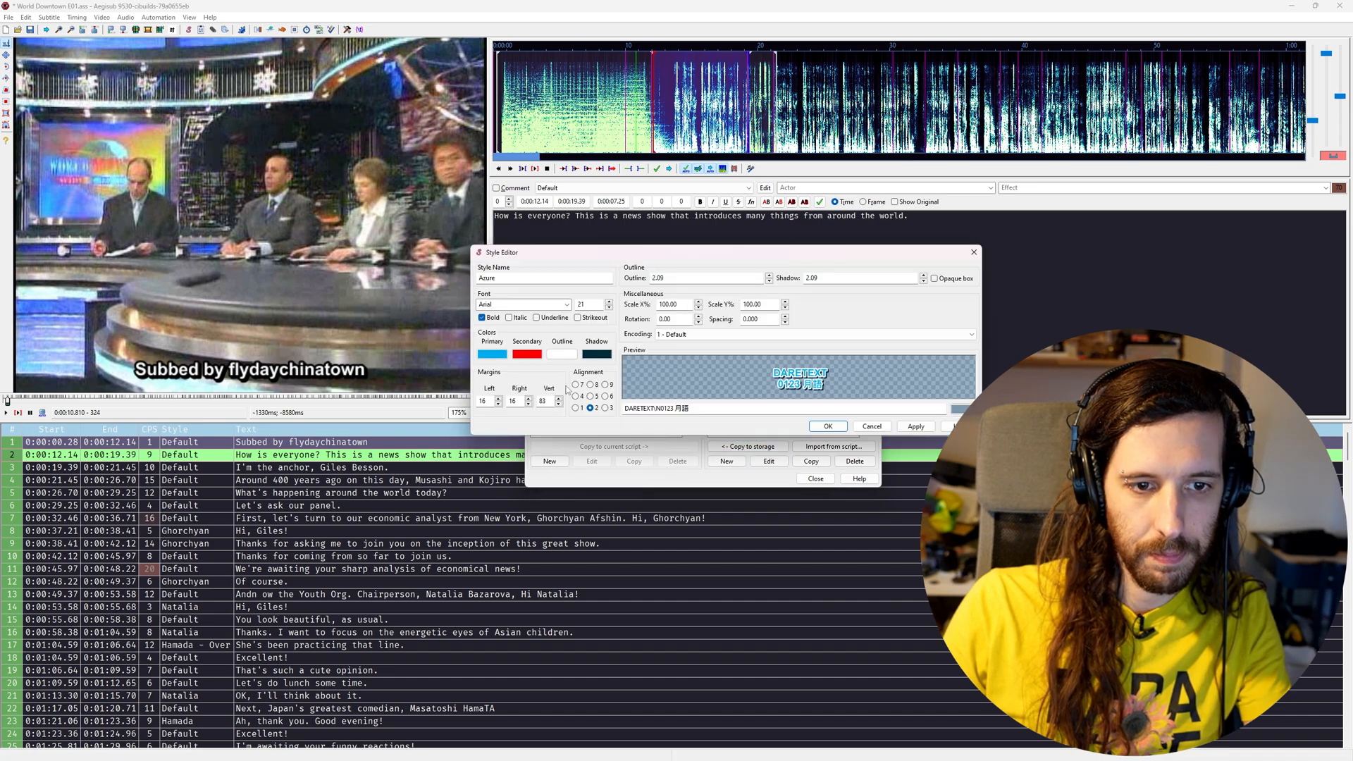
click(828, 426)
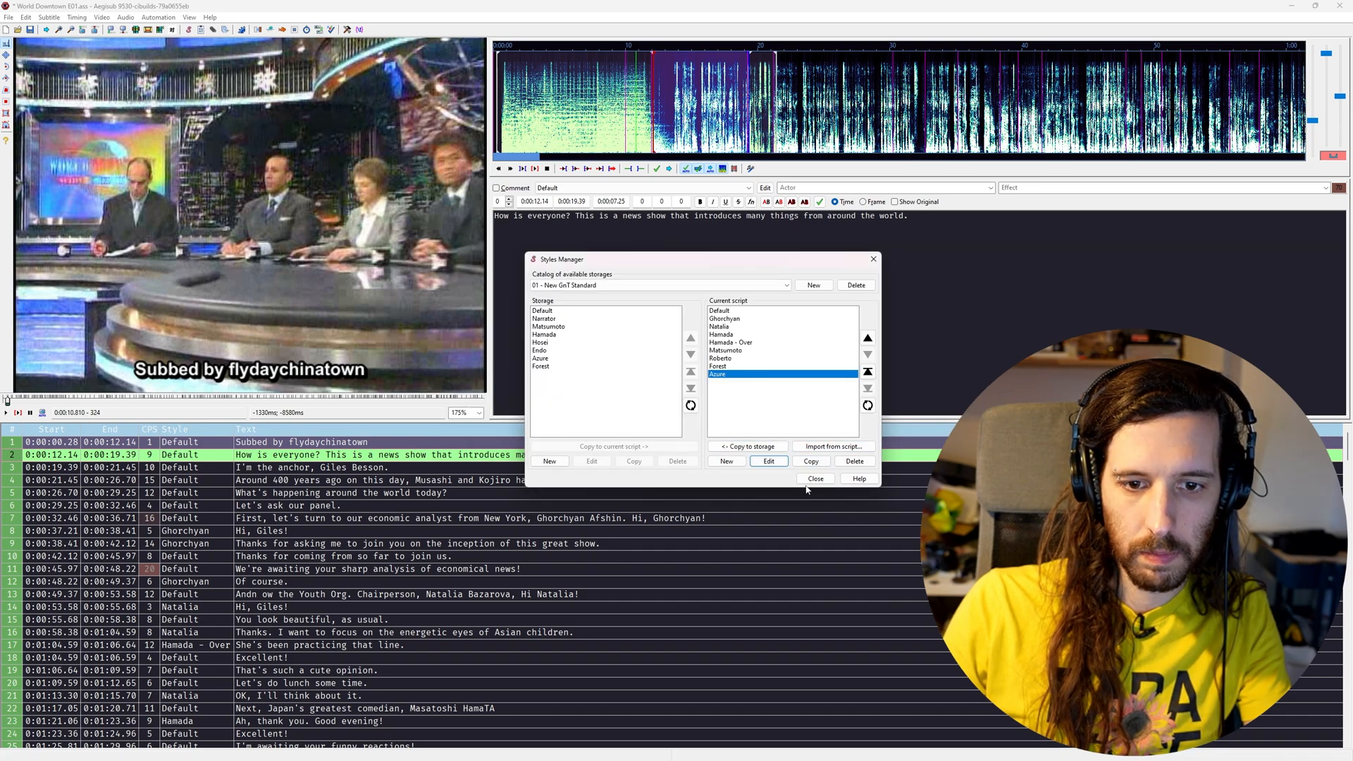
click(816, 479)
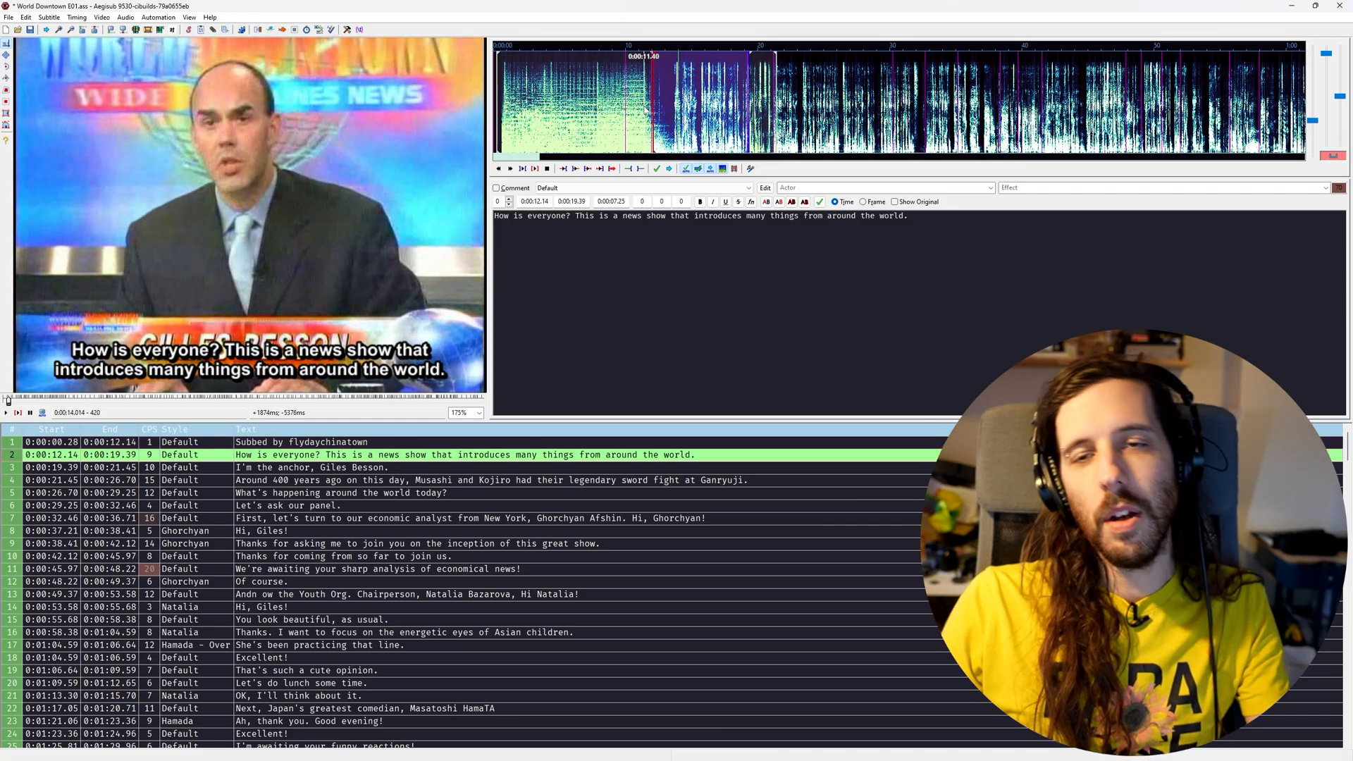
Play the video from the start of line 2 to check the caption's new position near the lower edge
middle_click(605, 113)
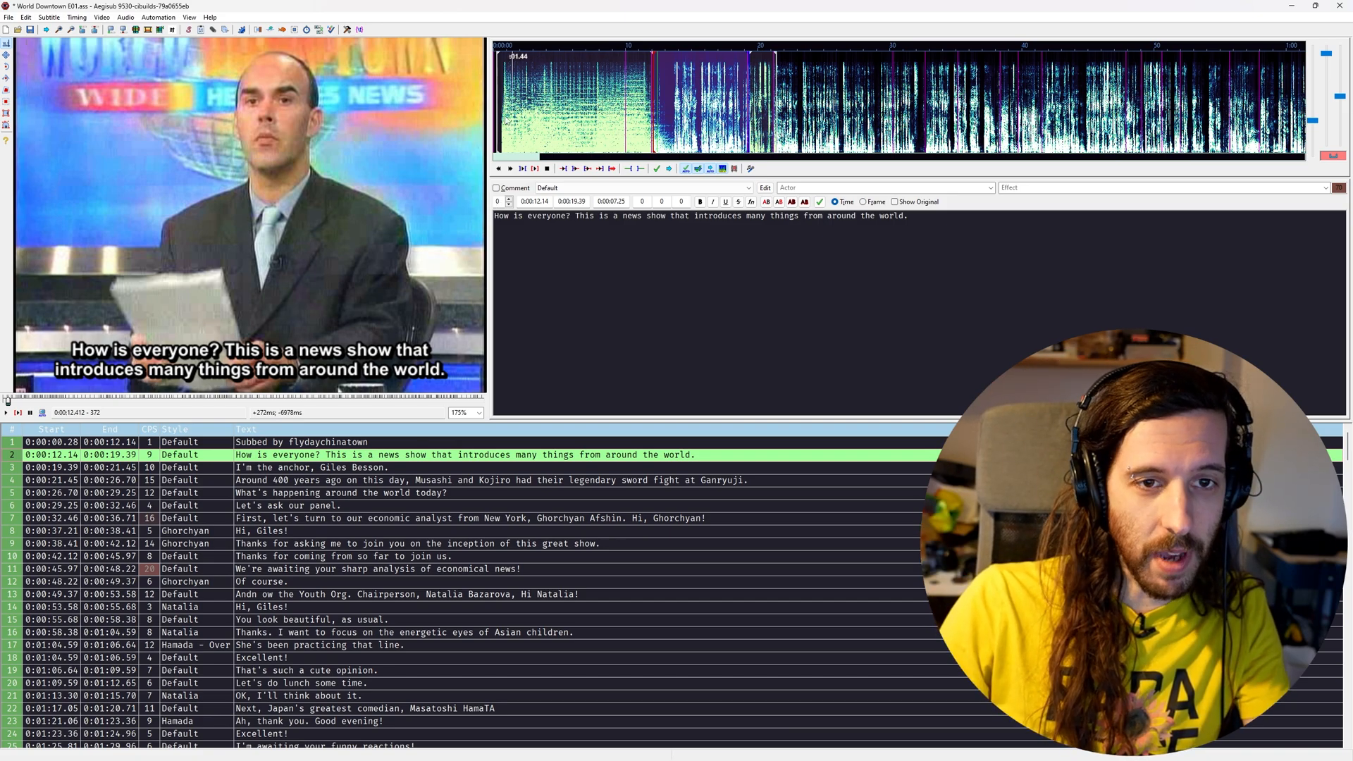
key(ctrl+p)
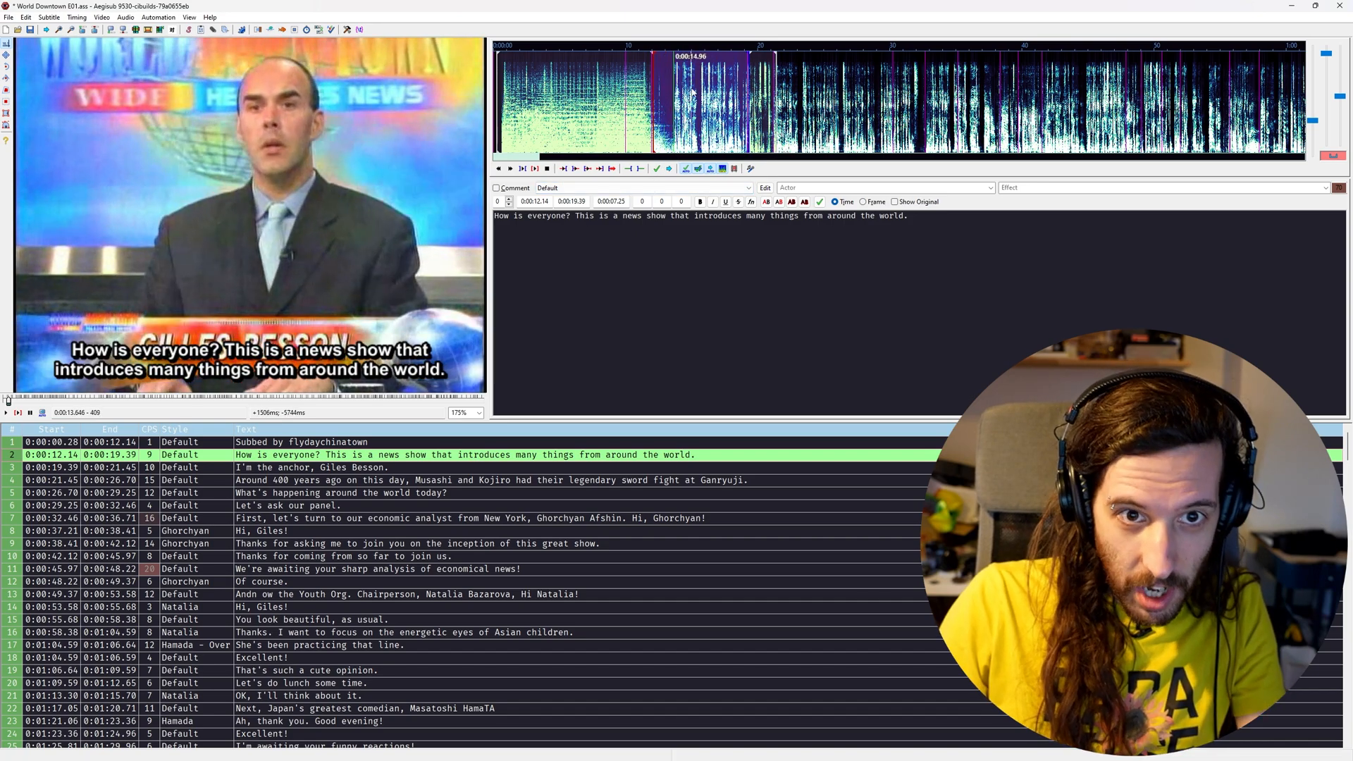
Move line 2's start to 0:00:13.63 and line 1's end to 0:00:12.00
click(674, 110)
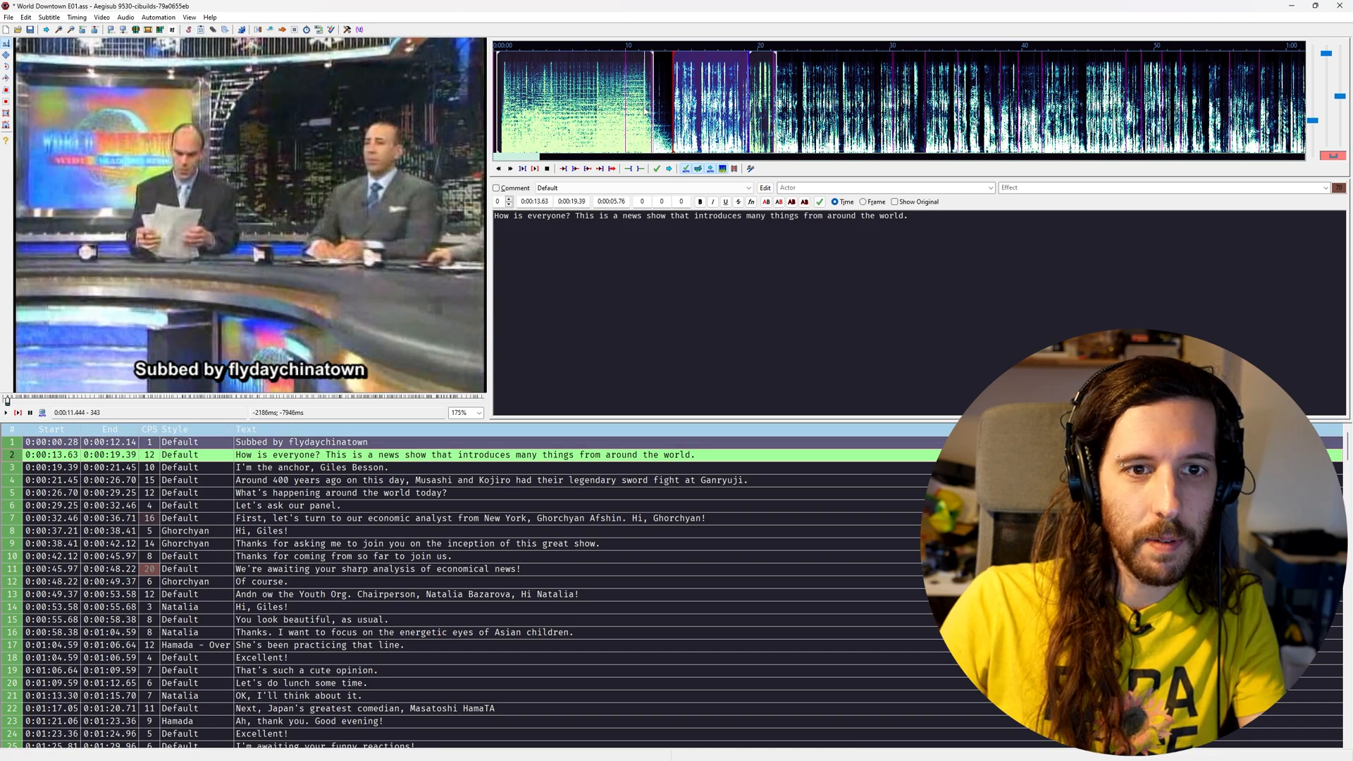
middle_click(637, 110)
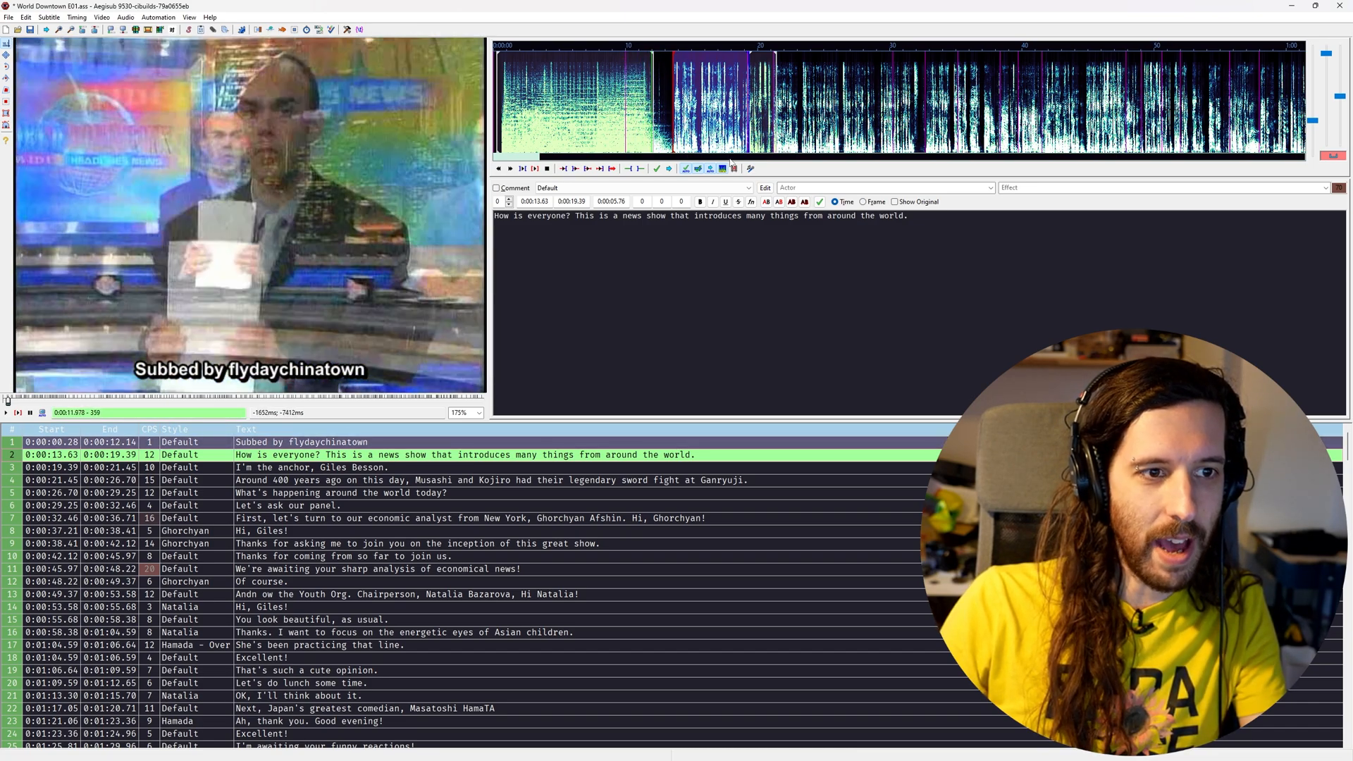
key(z)
right_click(655, 106)
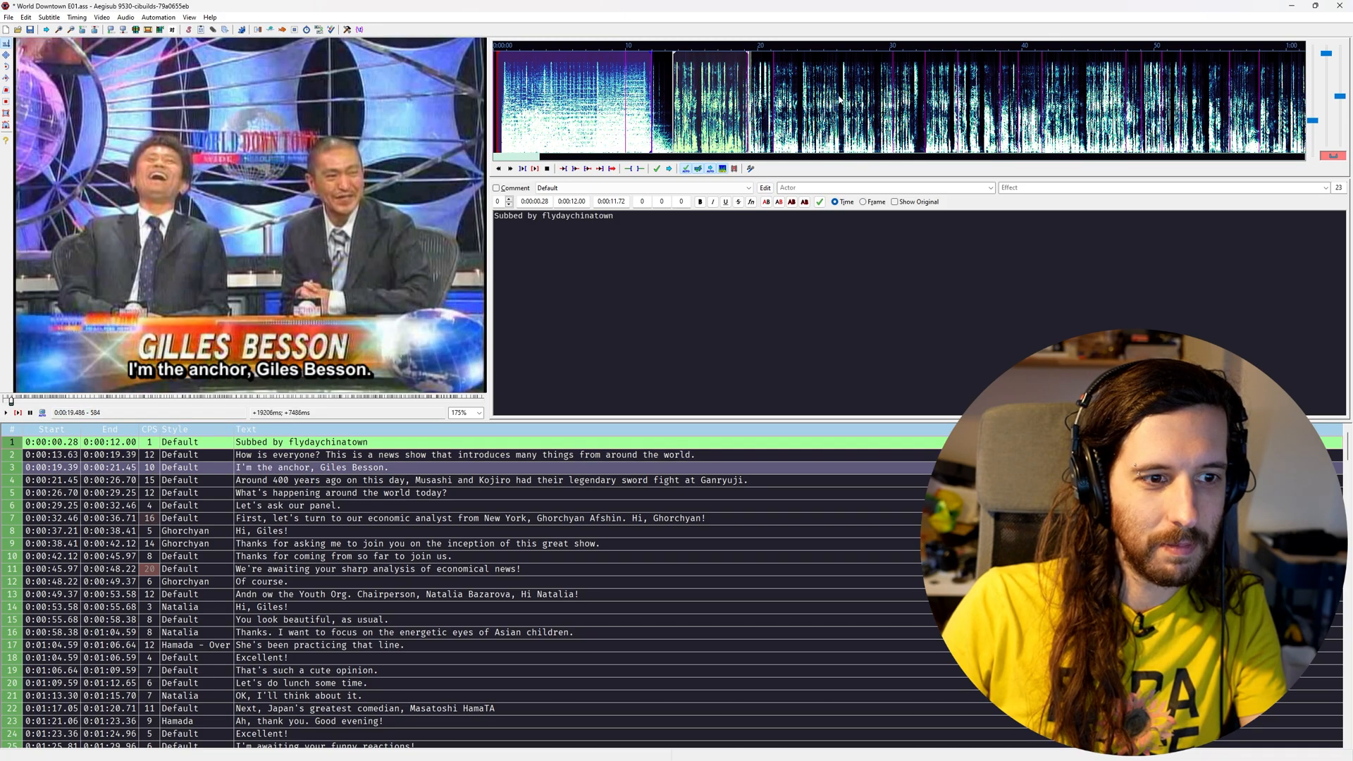
Set line 2's end and line 3's start to the shot change at 0:00:19.30
middle_click(746, 115)
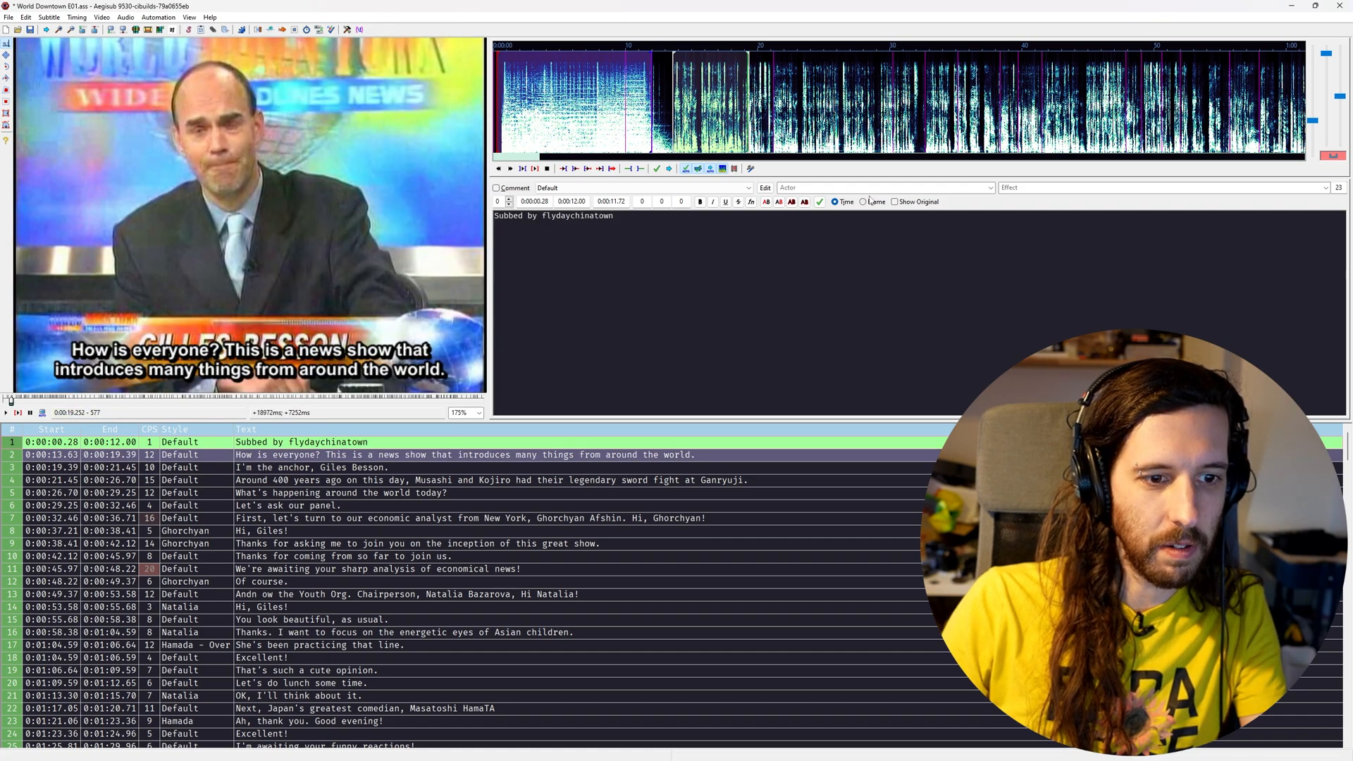
key(x)
key(ctrl+4)
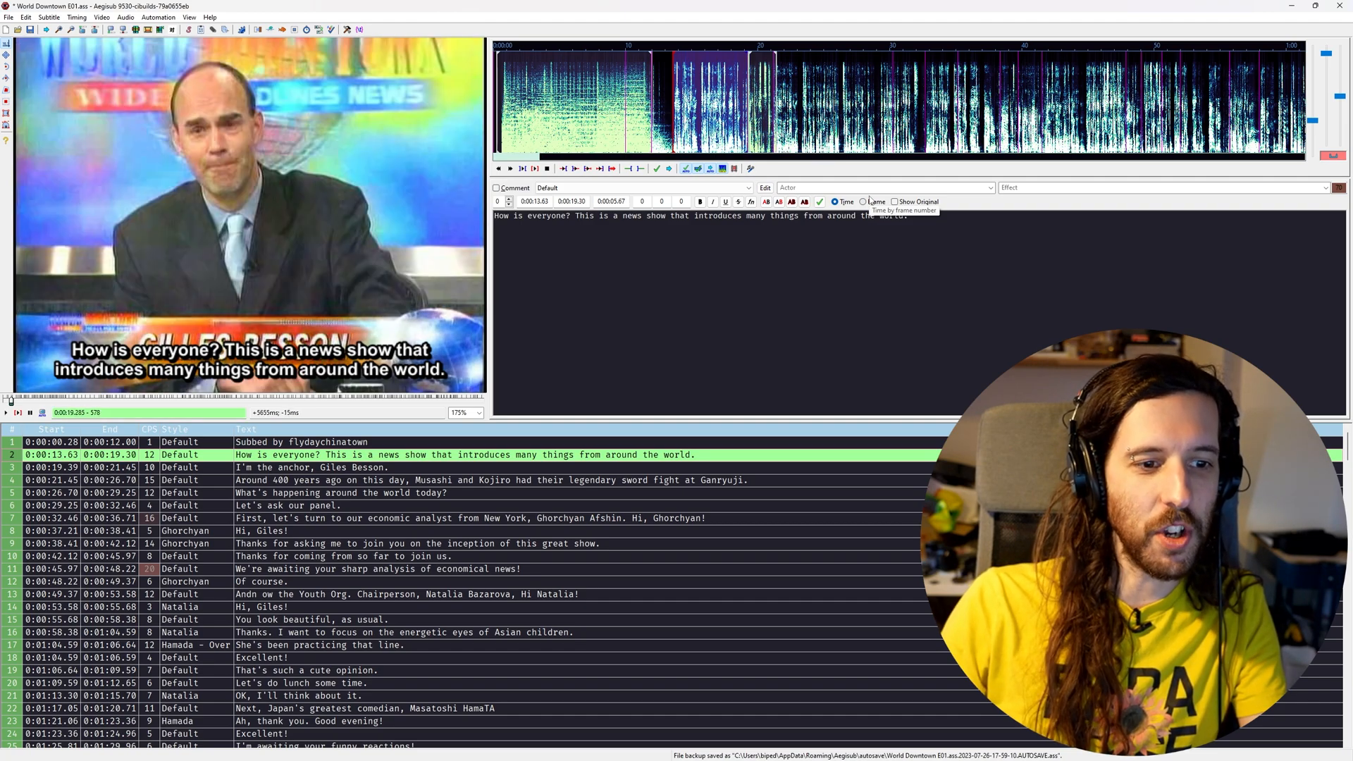
key(x)
middle_click(743, 111)
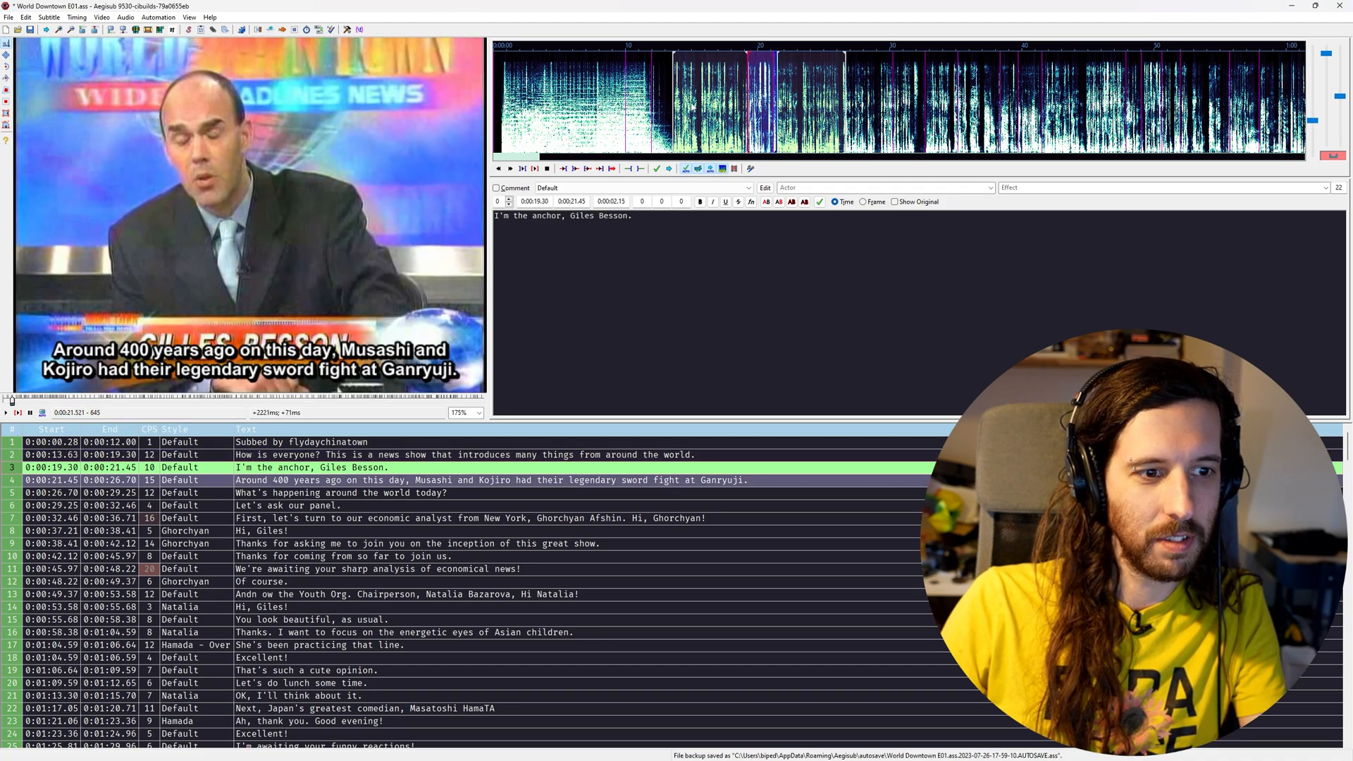
Find the shot change near the end of line 3 and set line 3's end and line 4's start to 0:00:21.27
middle_click(769, 95)
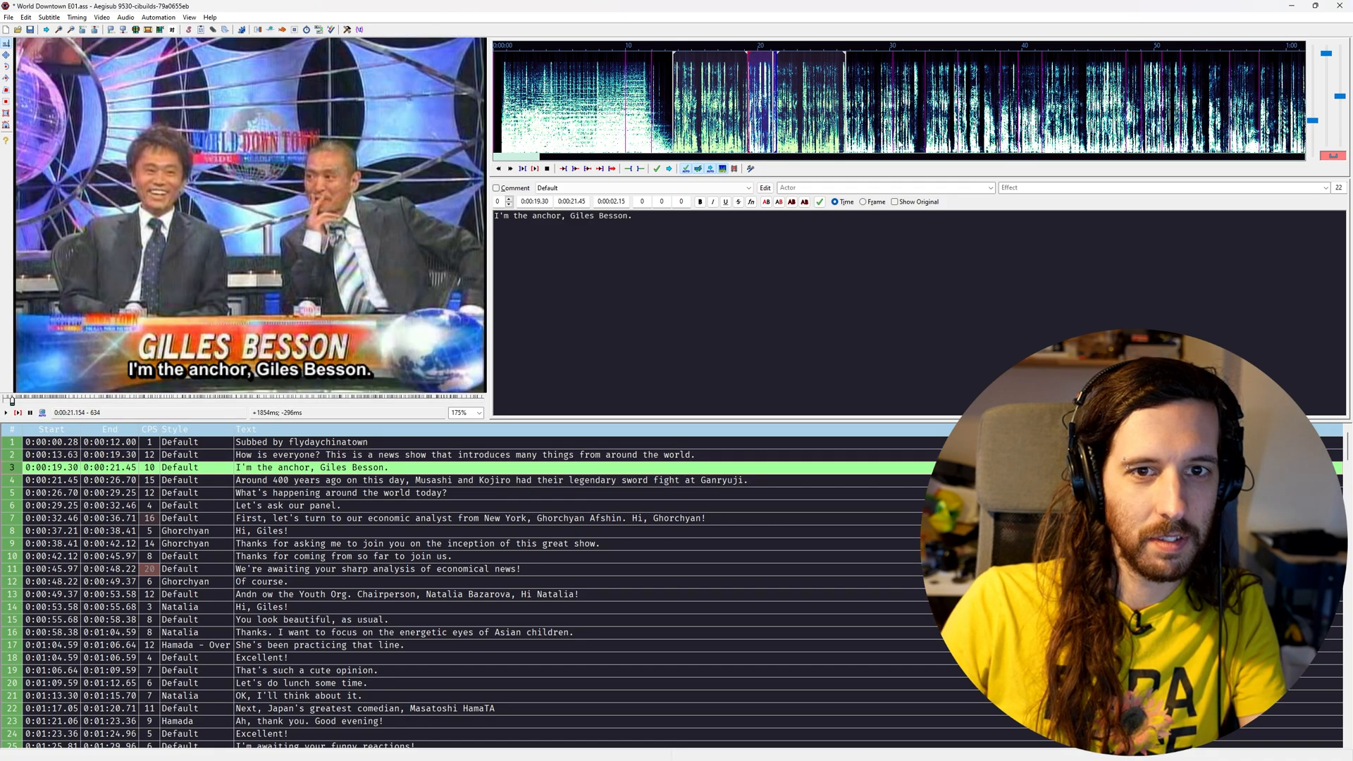
middle_click(769, 95)
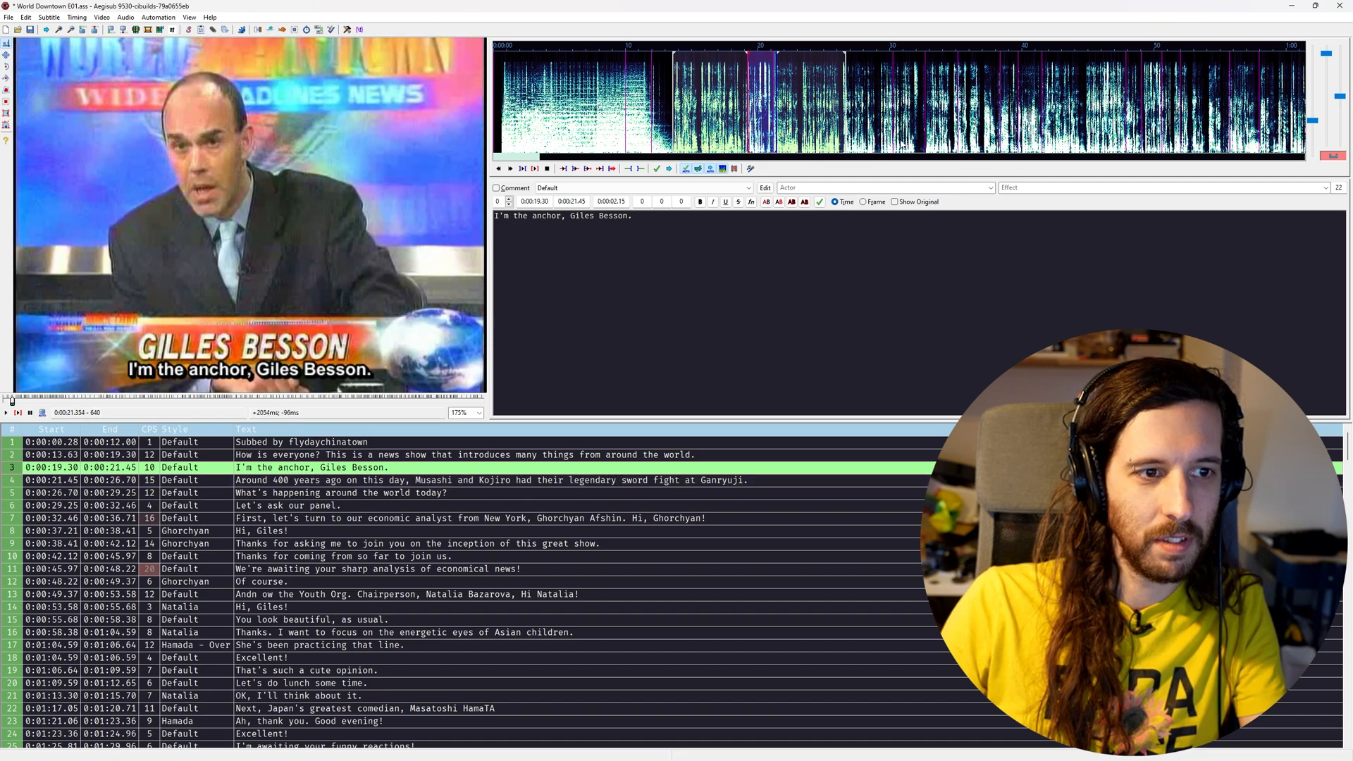
key(Left)
key(Left)
key(Left)
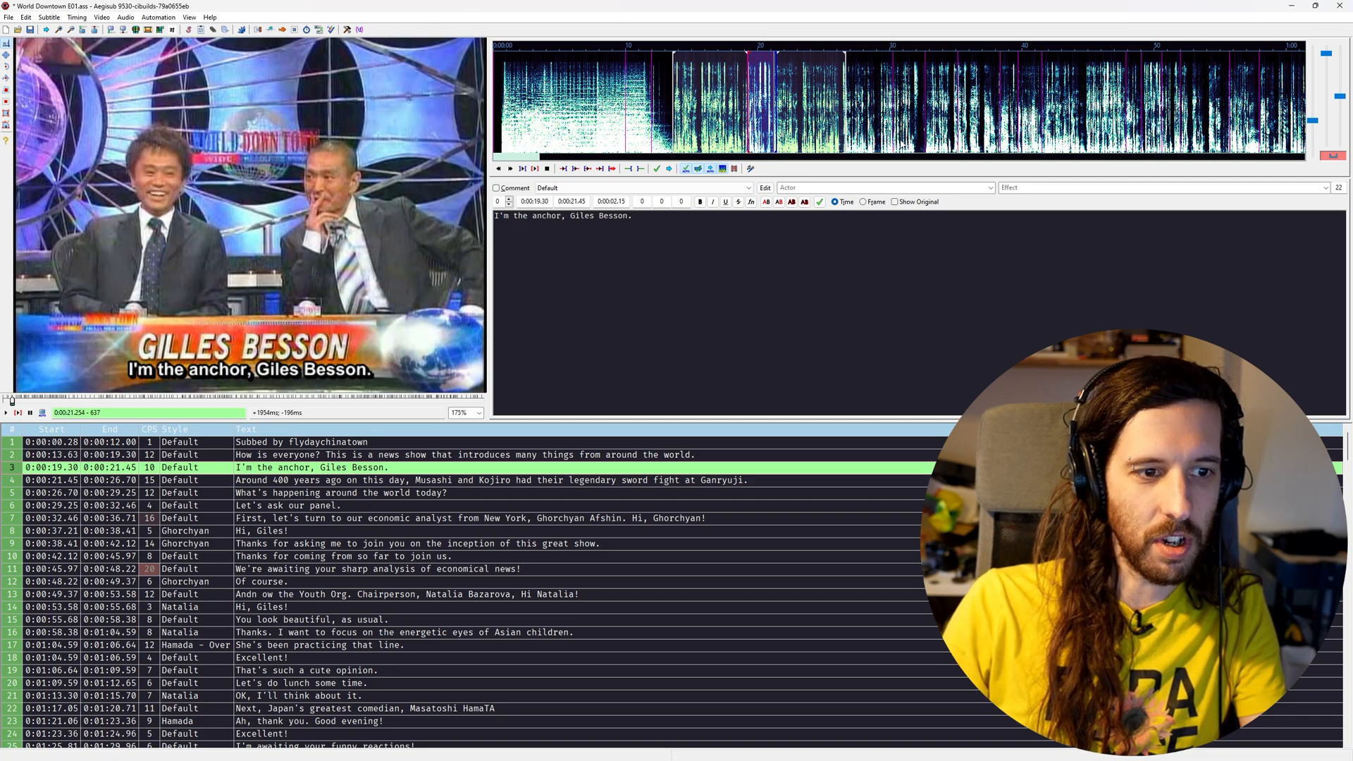
key(Right)
key(Down)
key(ctrl+3)
Check the frames around line 4's start, play the video through the following lines and move on to line 7
key(Left)
key(Right)
key(Left)
key(Right)
key(ctrl+p)
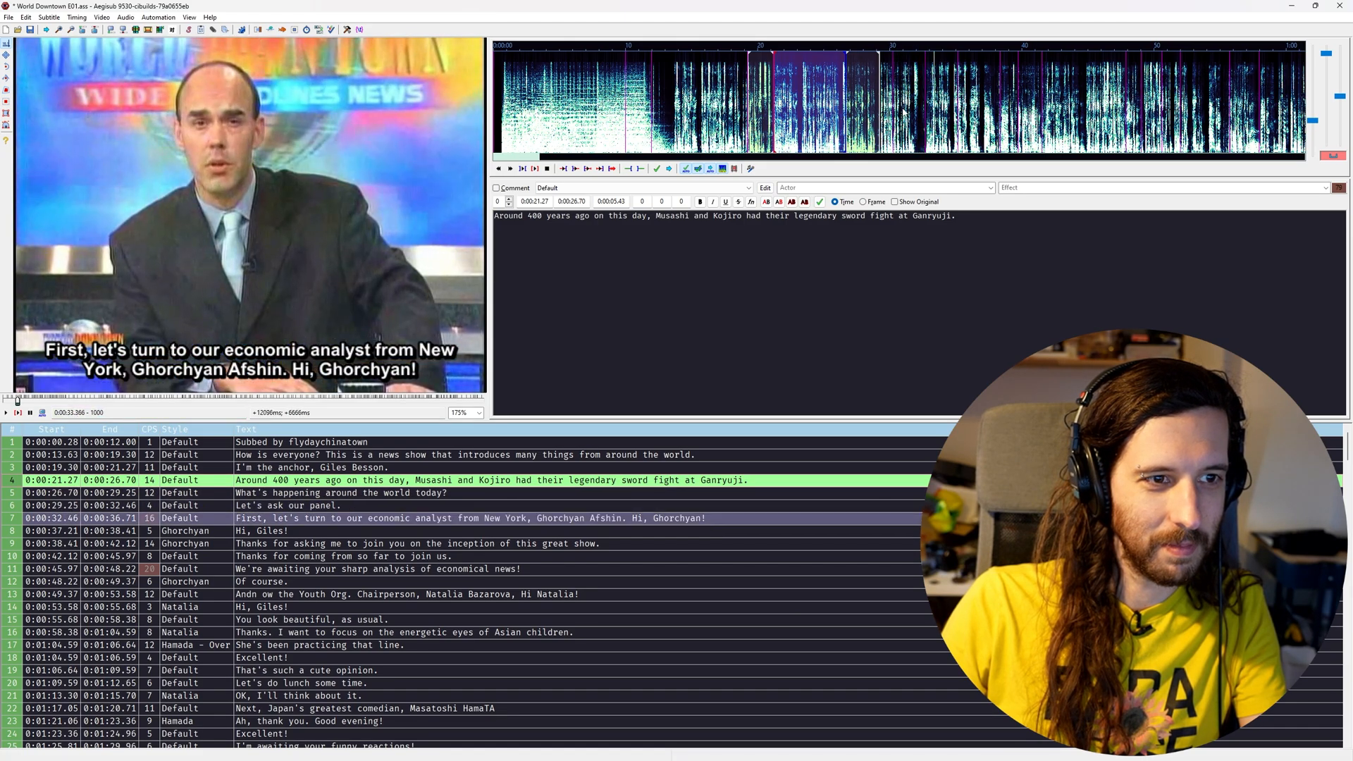
middle_click(907, 111)
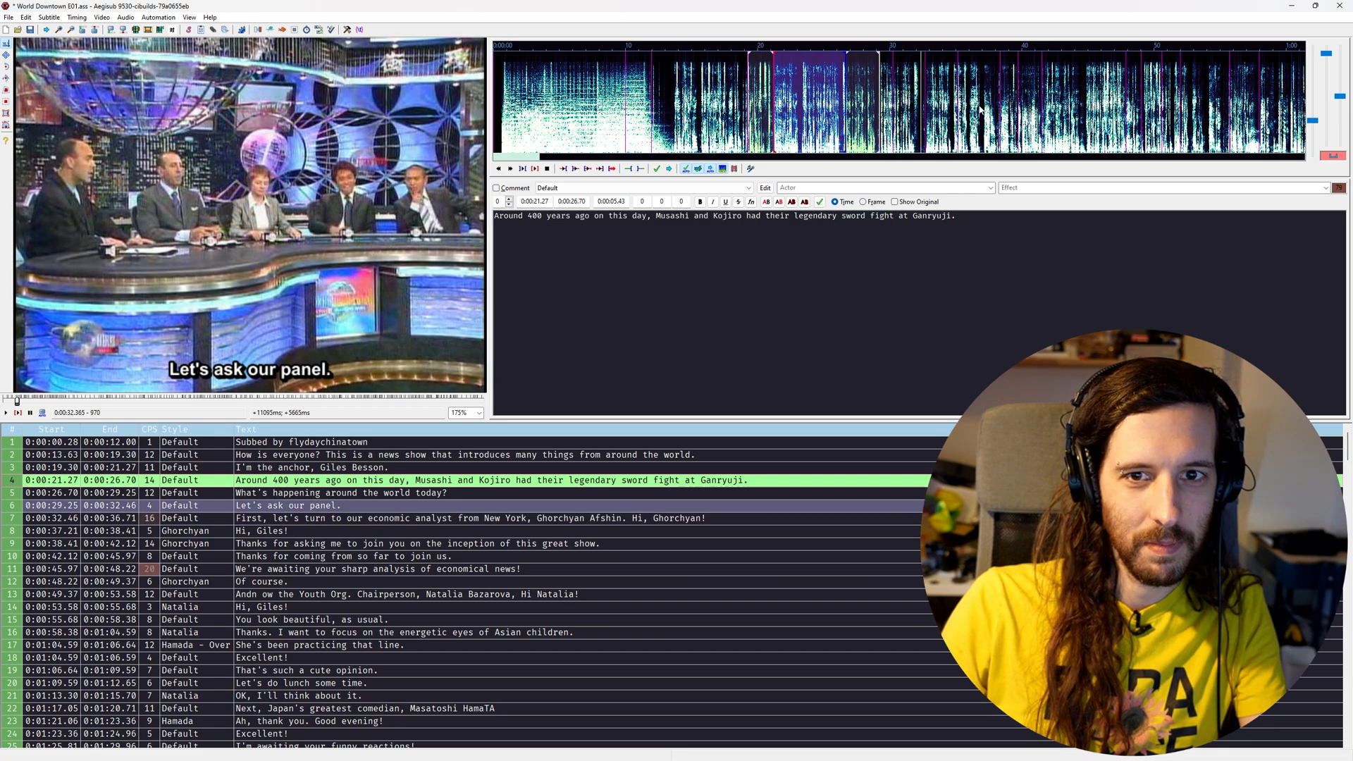
key(Down)
key(Down)
key(Down)
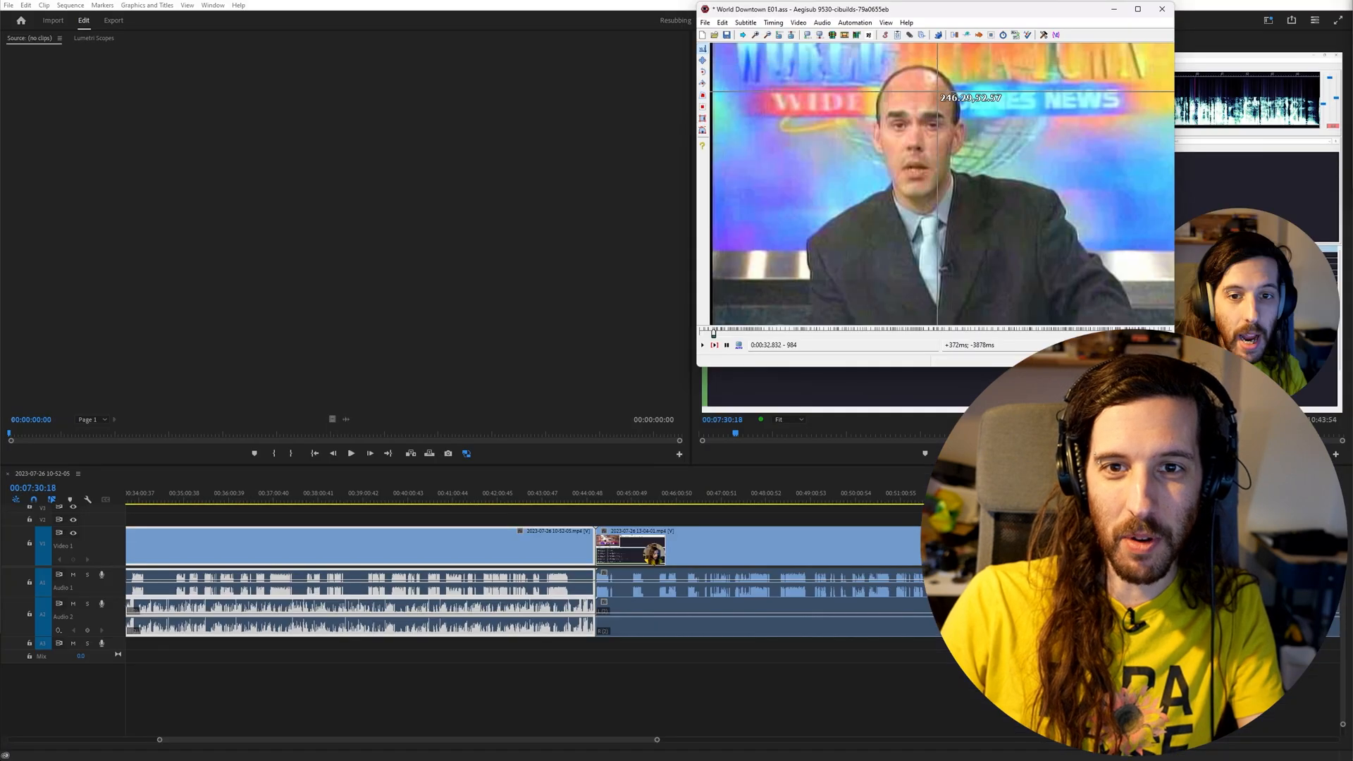
Maximize the Aegisub window and go through the frames near line 7's start to find the shot change
click(1139, 8)
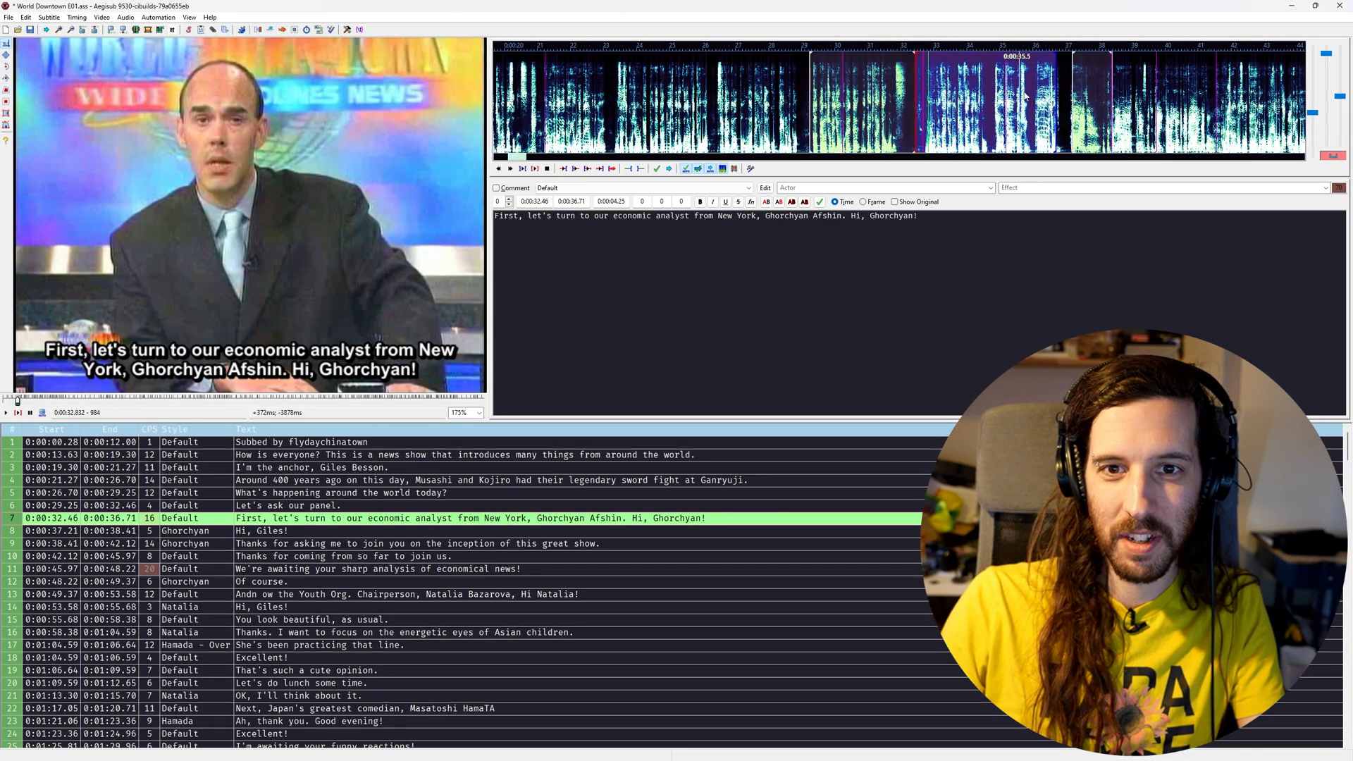
middle_click(792, 93)
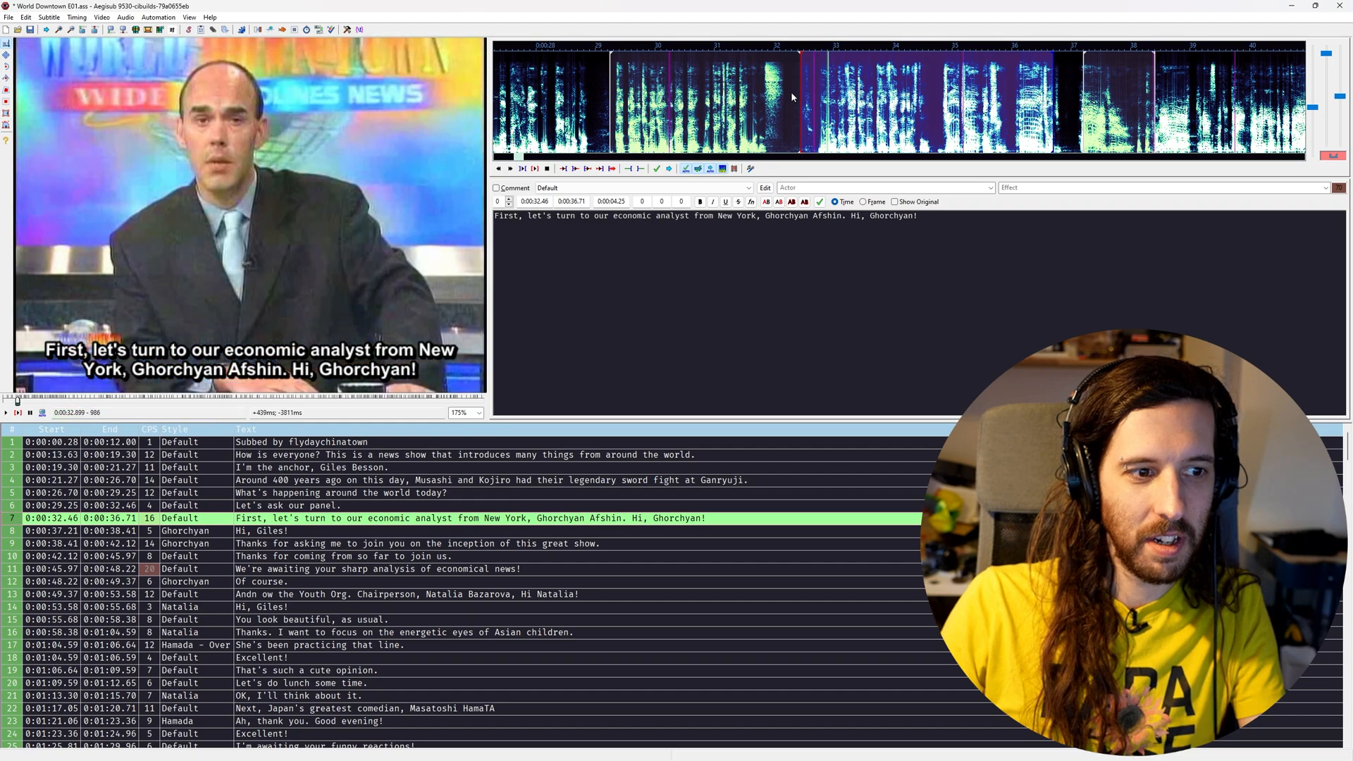
key(Left)
key(Left)
key(Left)
key(Left)
key(Left)
key(Left)
key(Left)
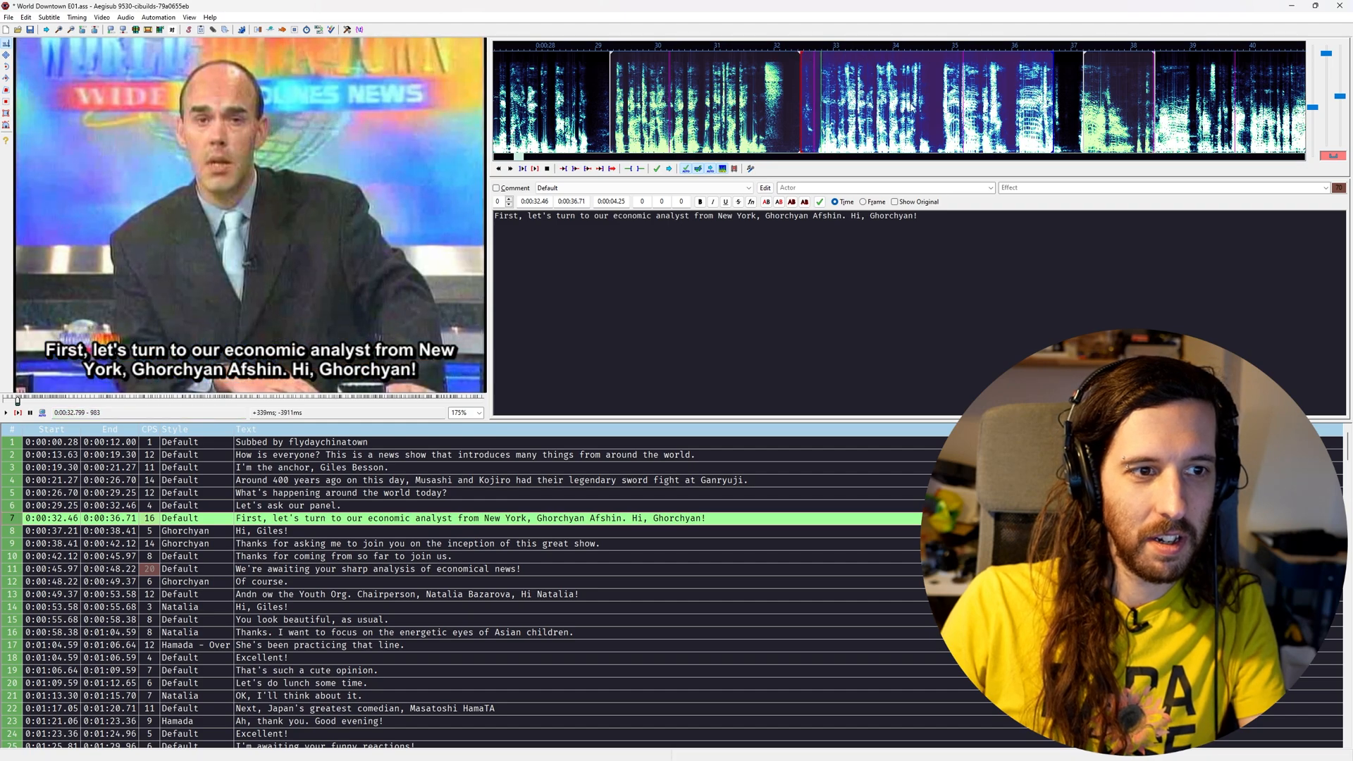
key(Right)
key(ctrl+4)
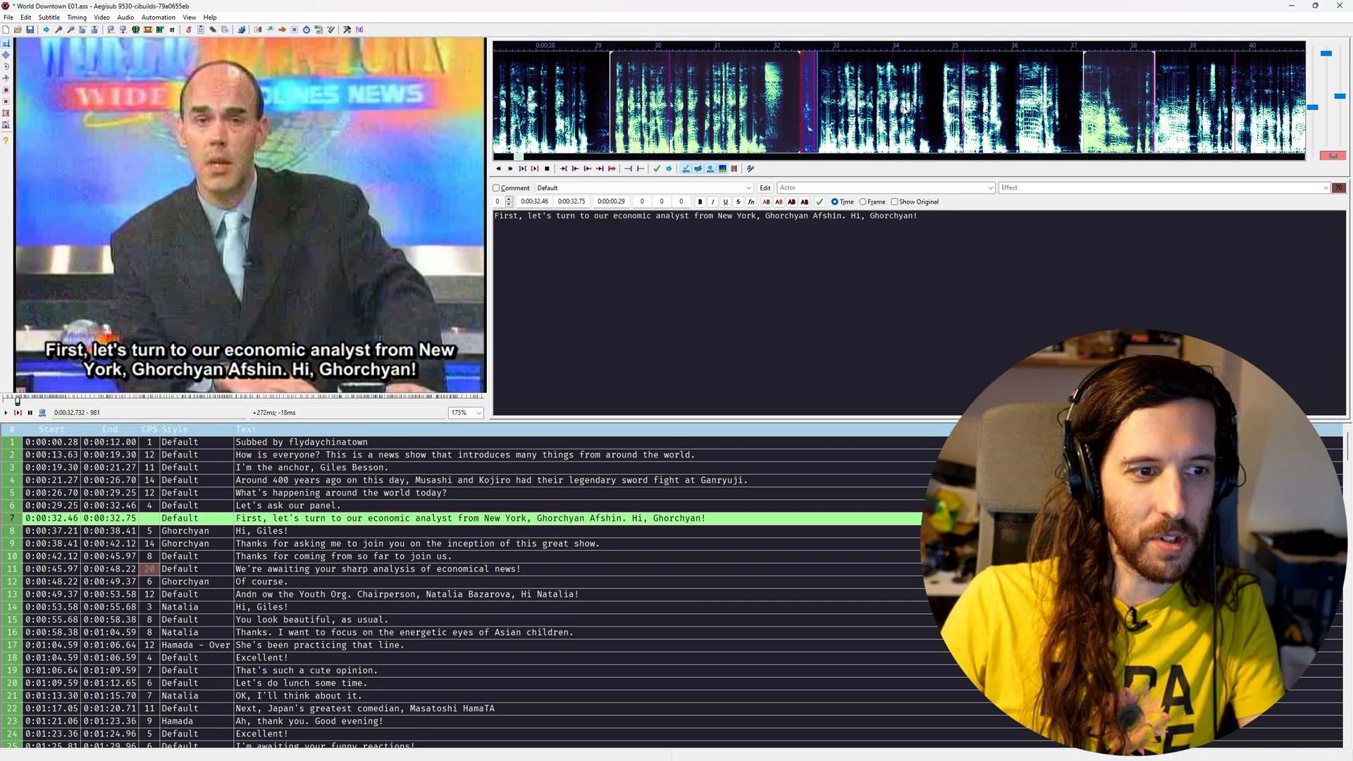
key(Up)
key(ctrl+4)
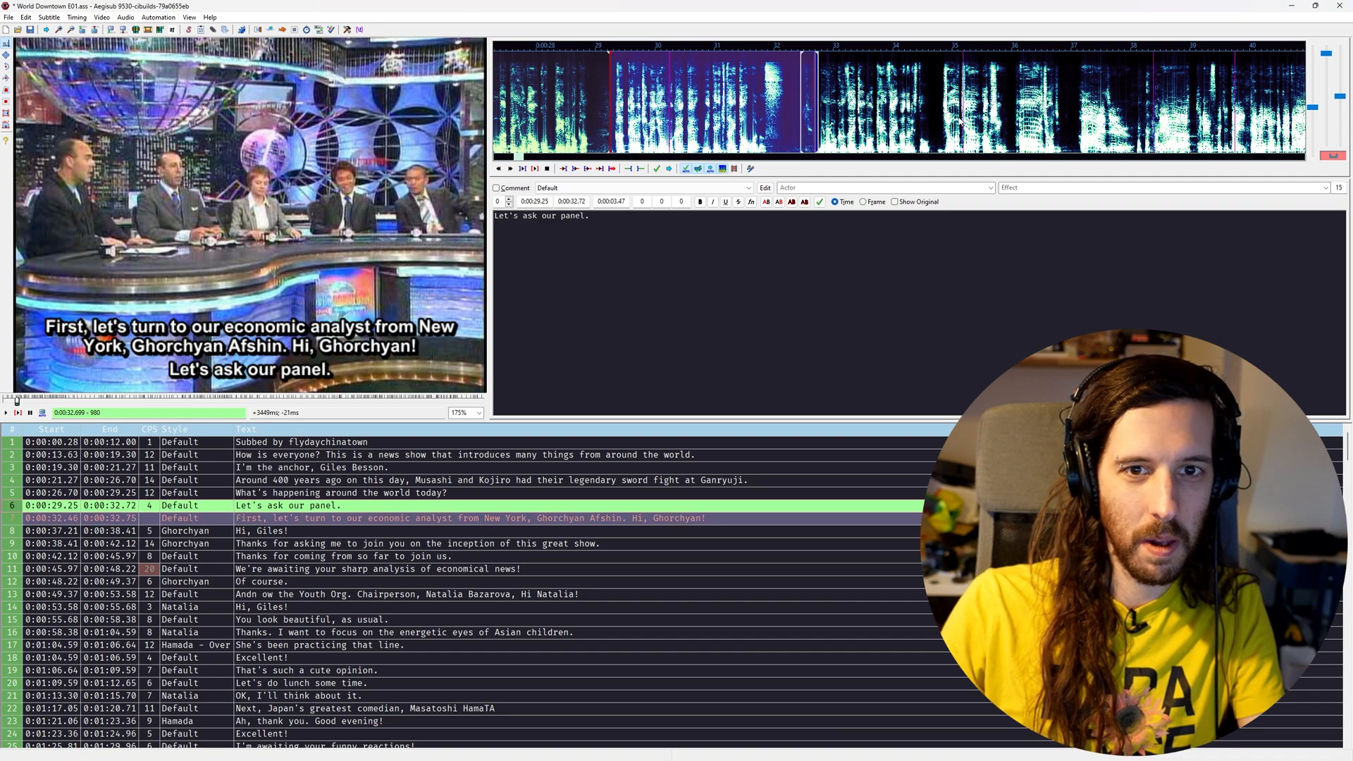
key(Left)
key(Left)
key(Left)
key(Left)
key(Left)
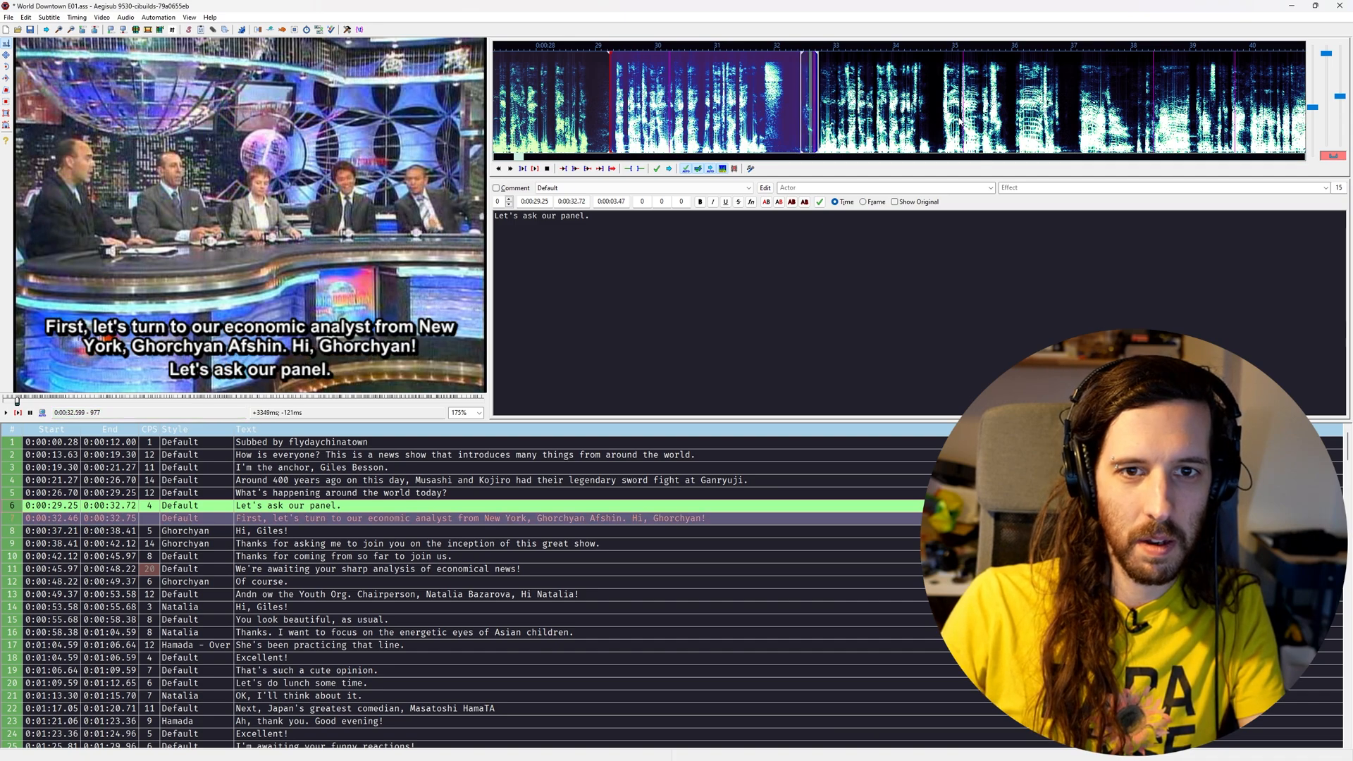
key(ctrl+z)
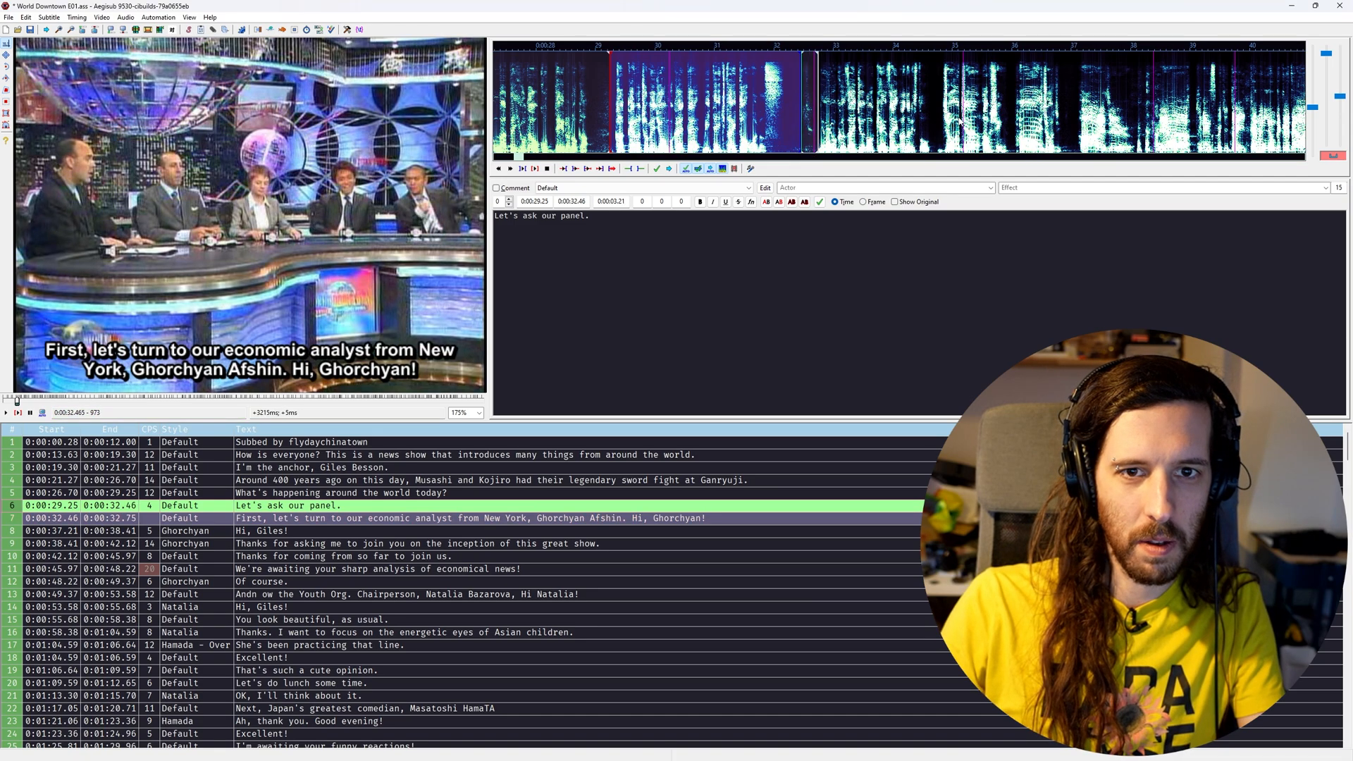
key(ctrl+z)
key(ctrl+y)
key(ctrl+z)
Set line 7's start and line 6's end to the shot change at 0:00:32.72
key(Right)
key(Right)
key(Right)
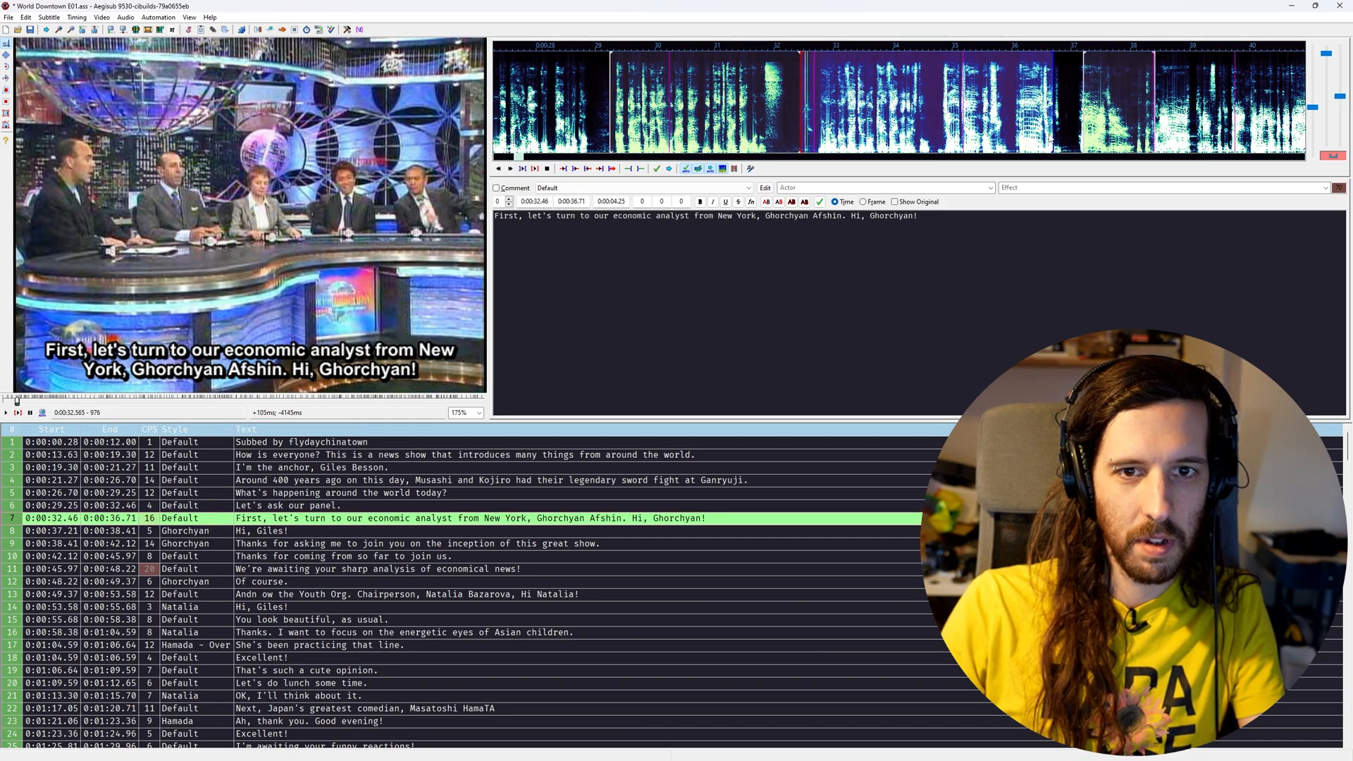
key(Right)
key(Right)
key(Left)
key(Right)
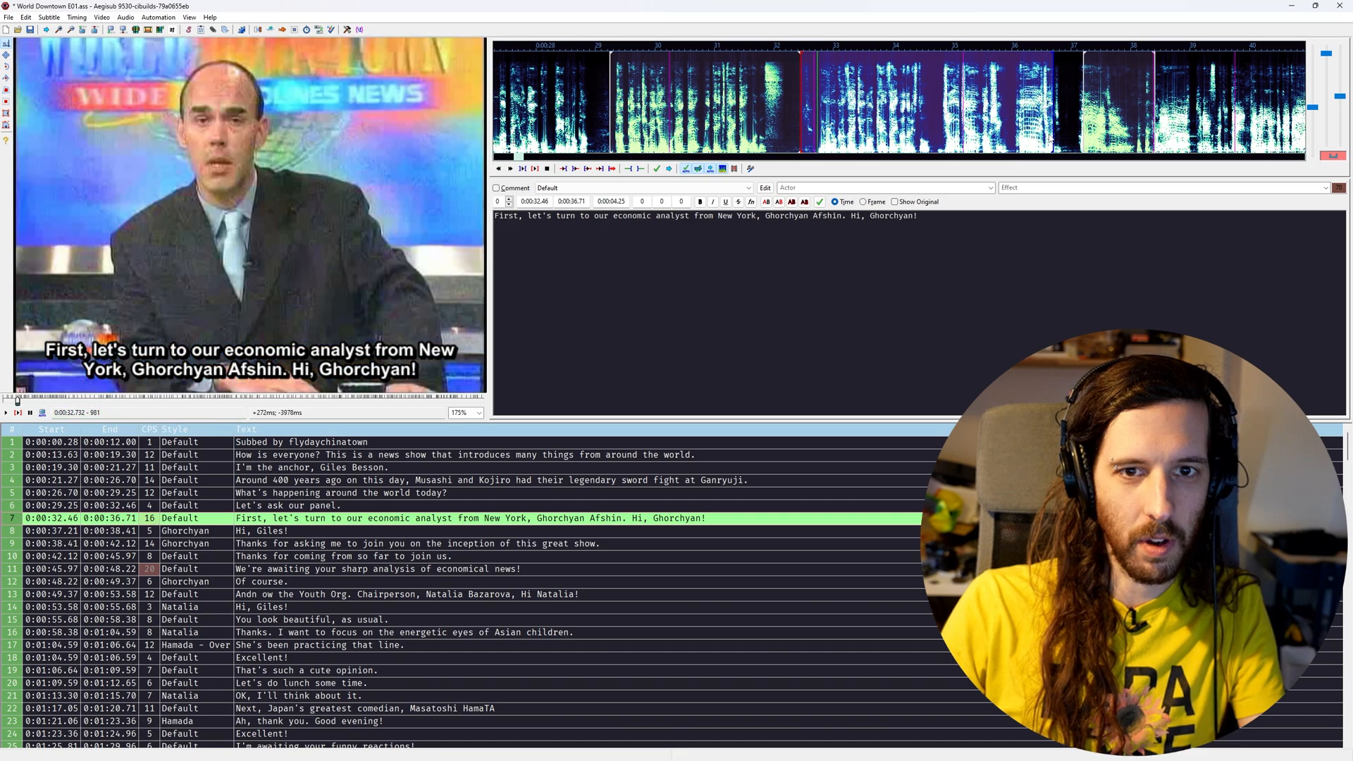
key(ctrl+3)
key(Left)
key(Up)
key(ctrl+4)
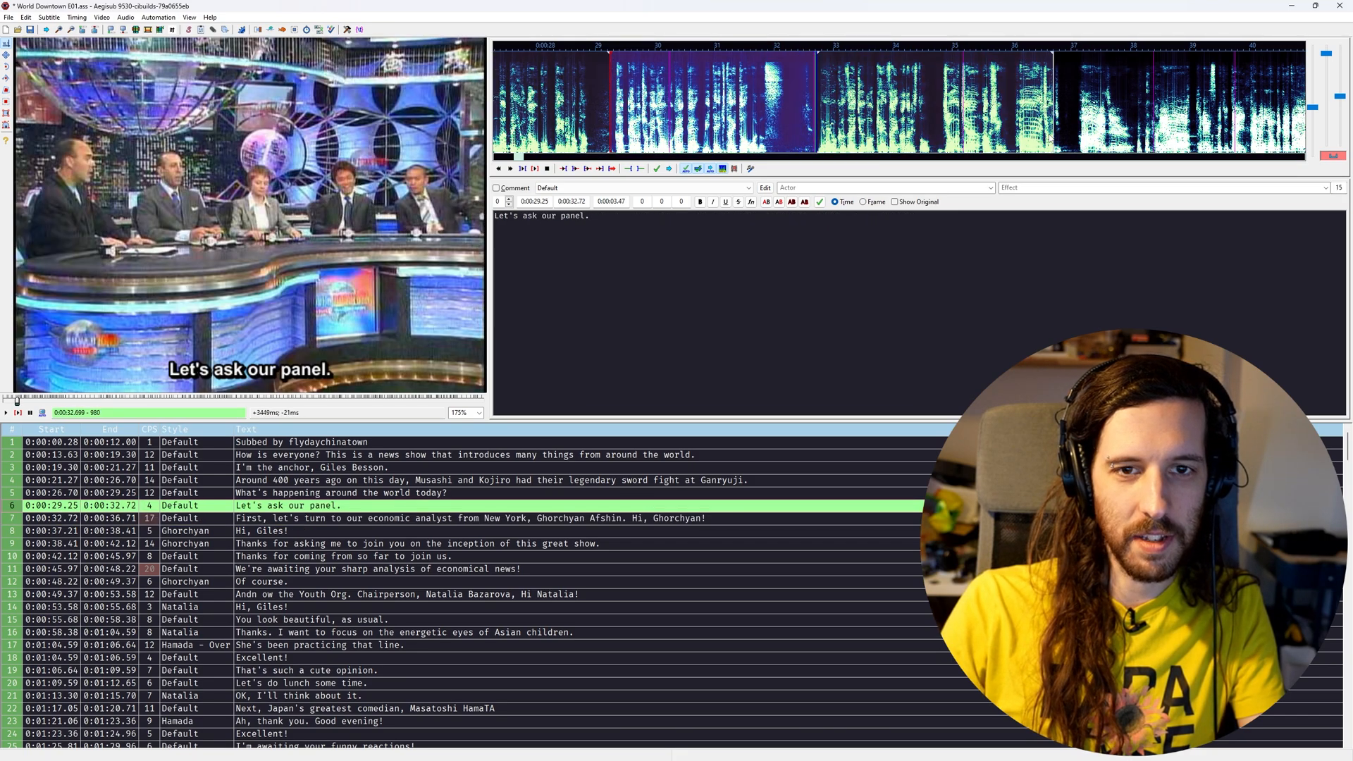
Play the video through line 7 and extend that line's end to the shot change at 0:00:37.22
key(Right)
key(ctrl+p)
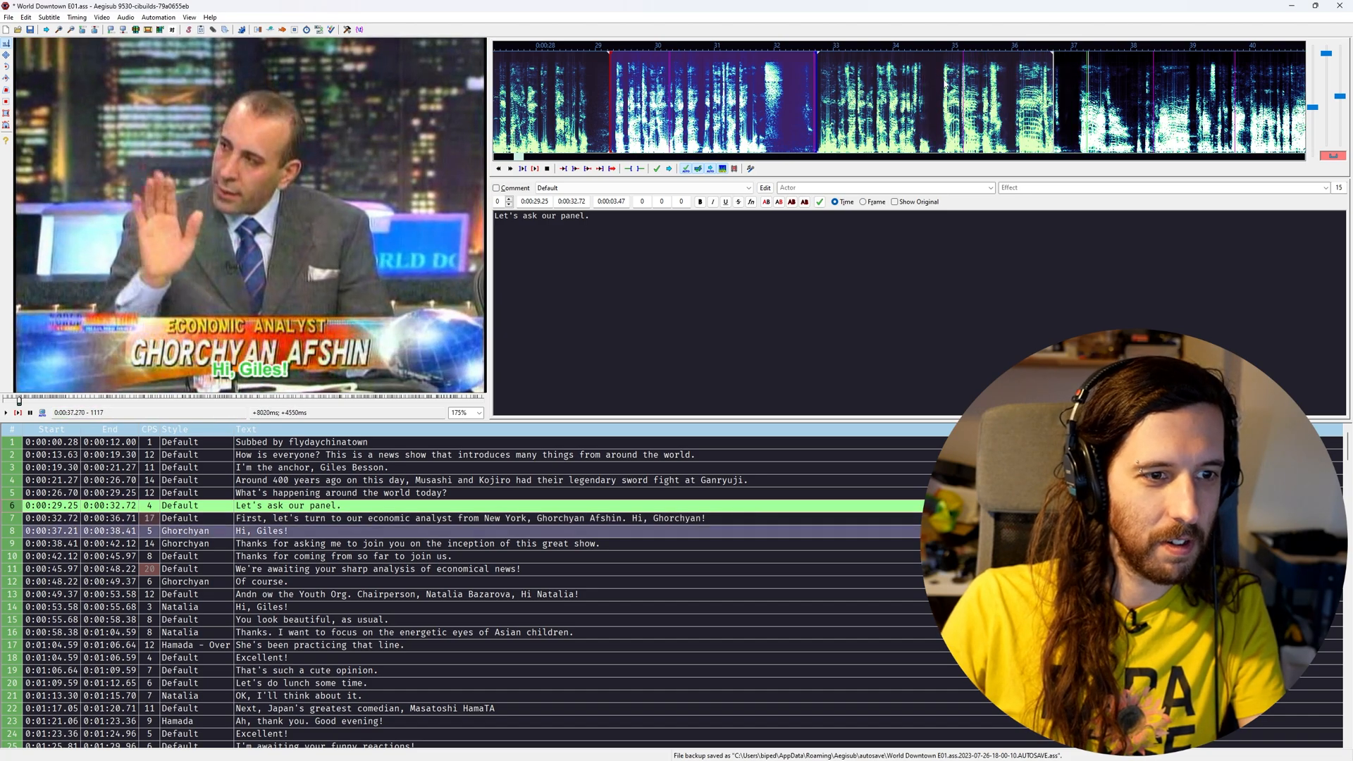
key(ctrl+p)
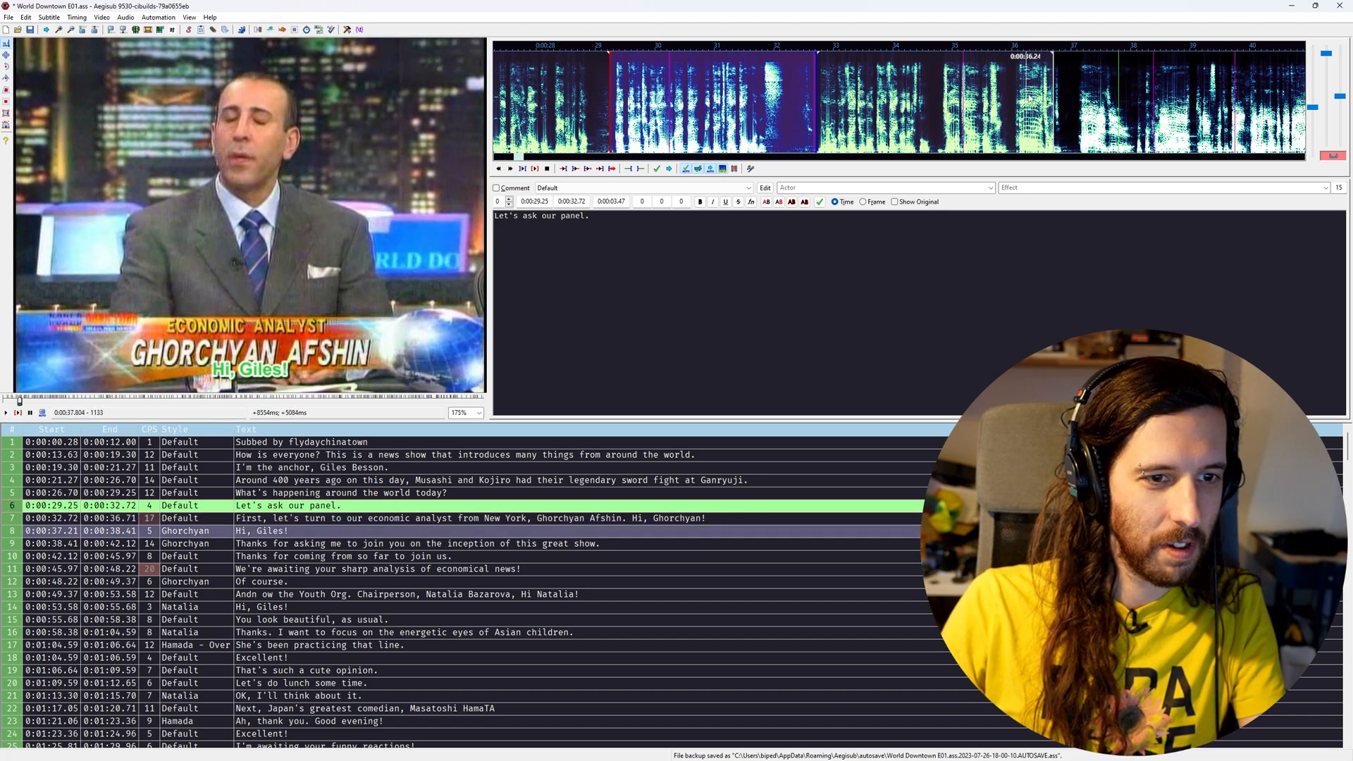
middle_click(1039, 93)
key(ctrl+p)
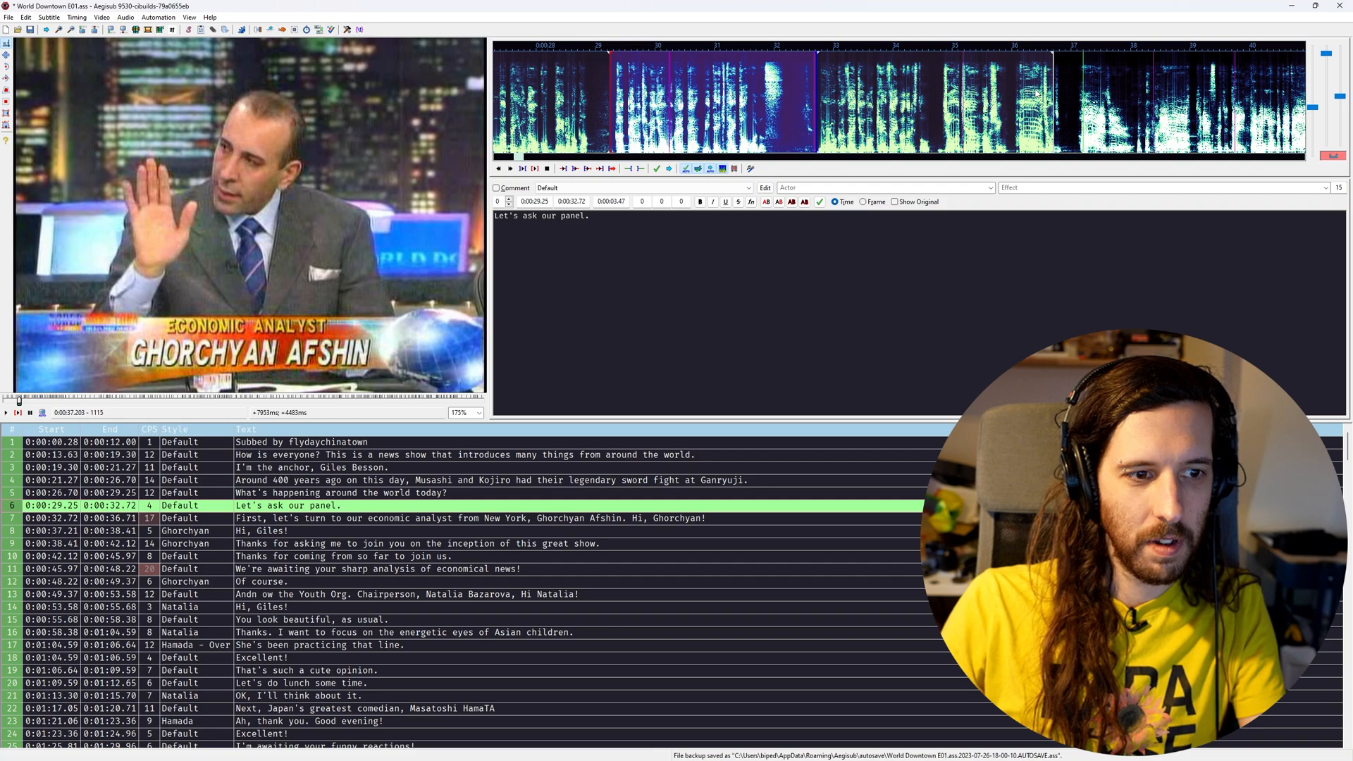
key(Down)
key(ctrl+4)
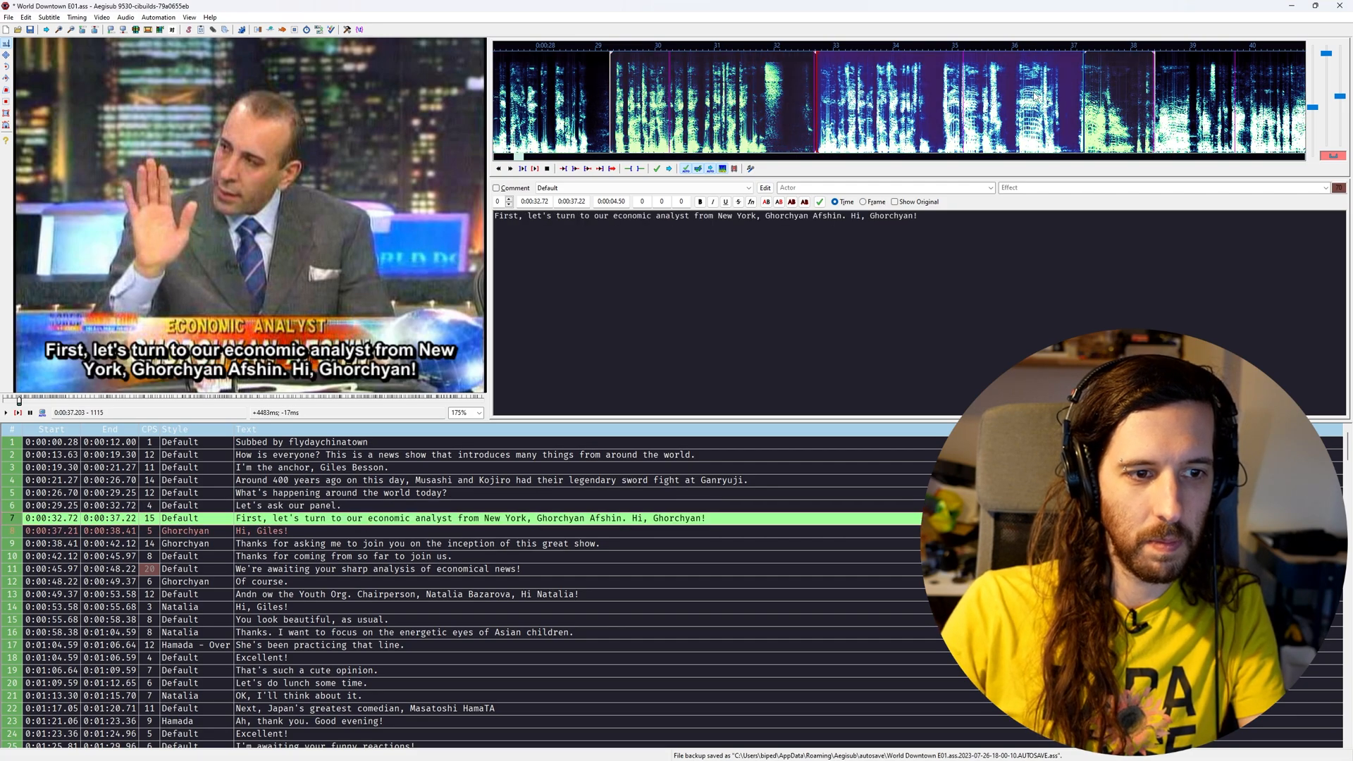
key(Right)
key(Right)
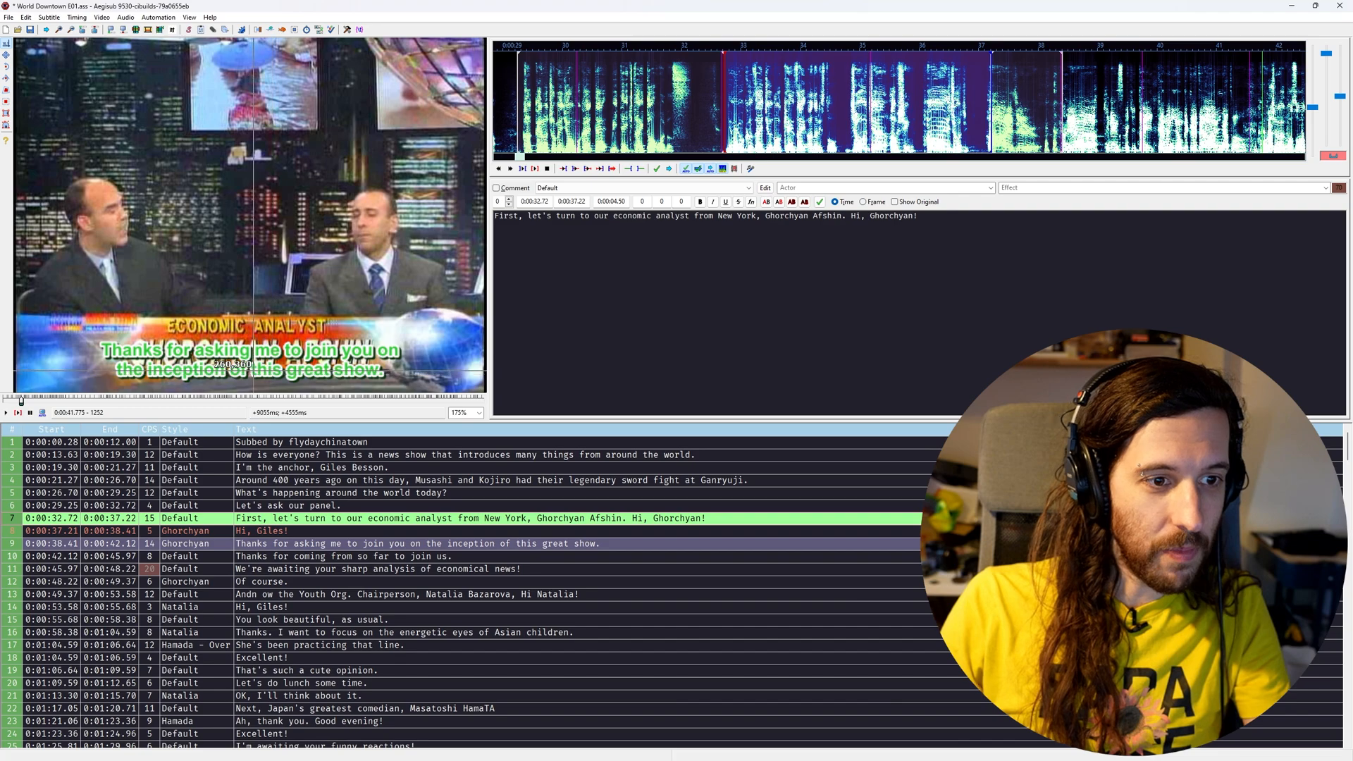
Return to the episode's opening and play line 2 to examine its caption against the on-screen name banner
scroll(705, 99, up, 10)
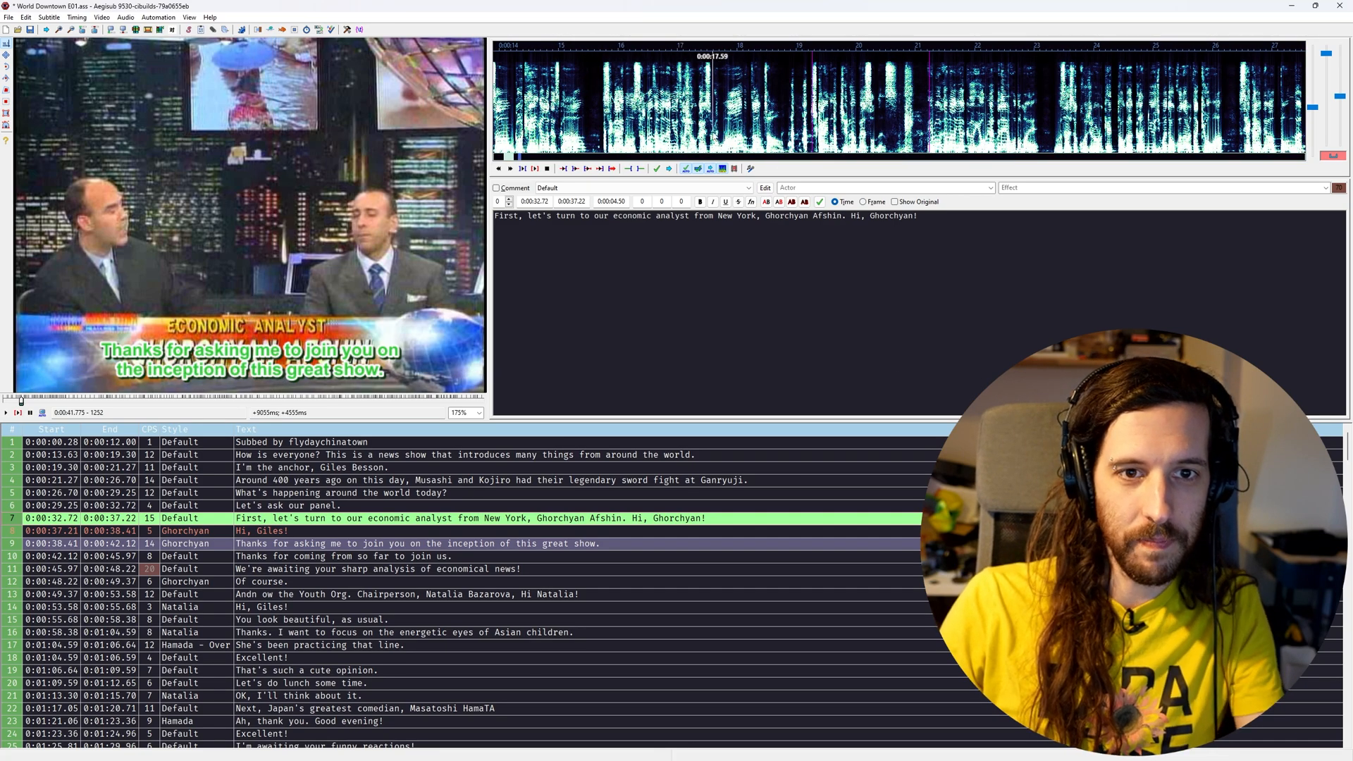
middle_click(709, 105)
middle_click(671, 116)
scroll(638, 116, down, 4)
middle_click(555, 127)
scroll(578, 136, up, 6)
middle_click(605, 137)
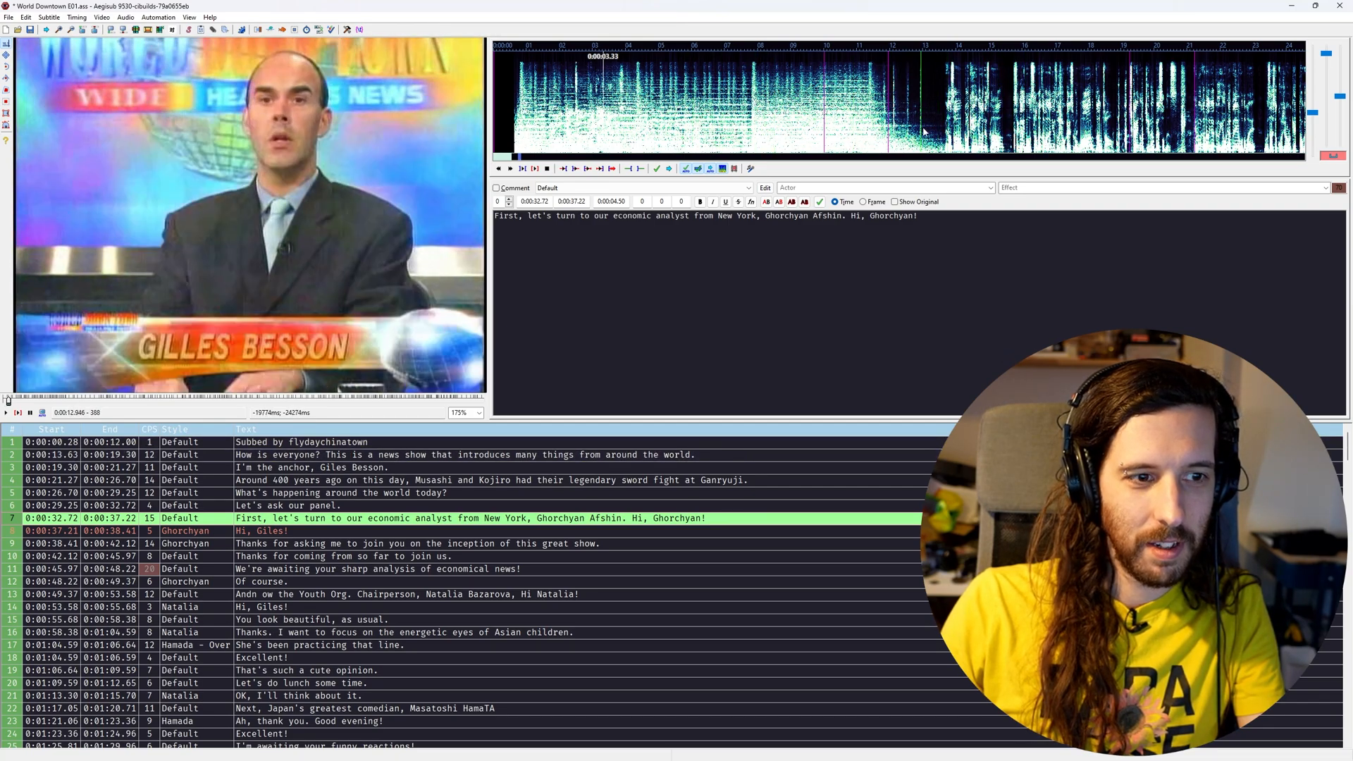
middle_click(989, 126)
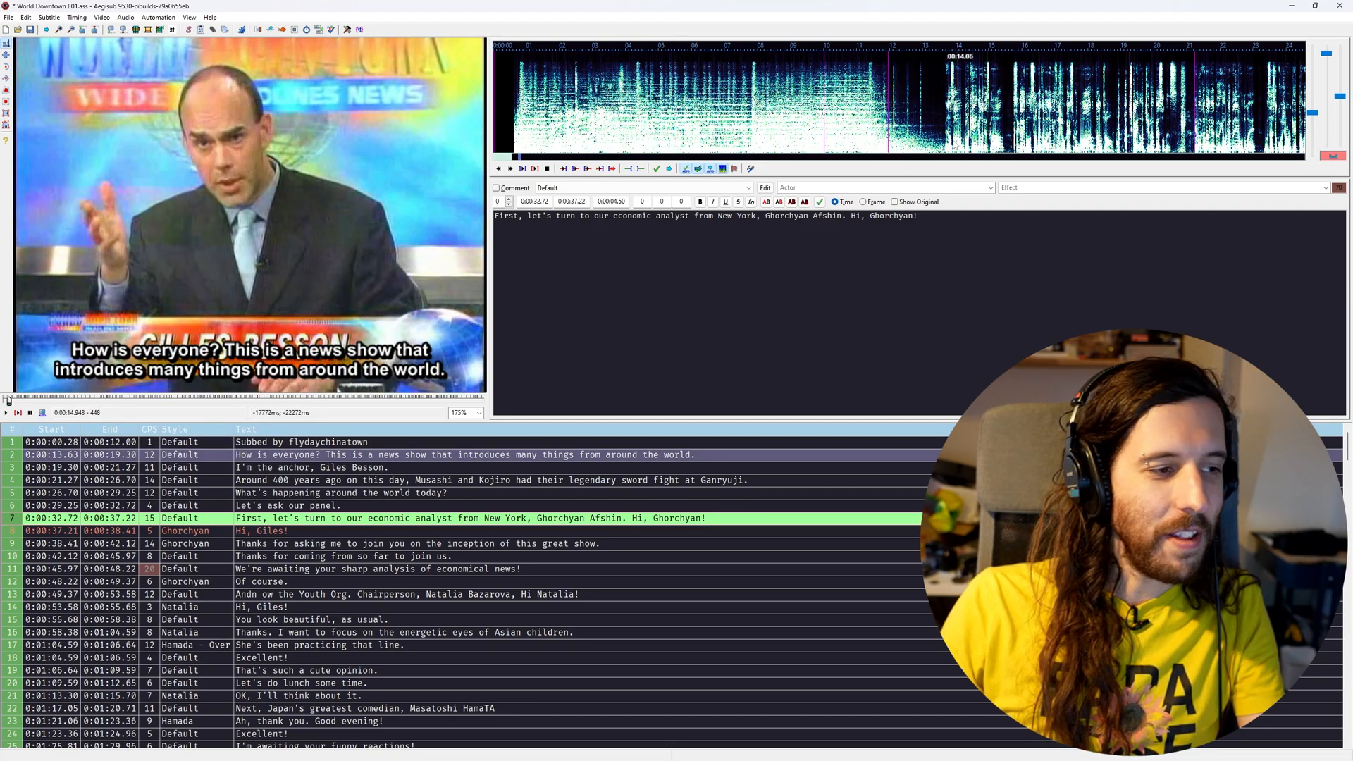
Override line 2's vertical margin, trying 40 and 6 before settling on 89 to lift the caption above the name banner
click(306, 456)
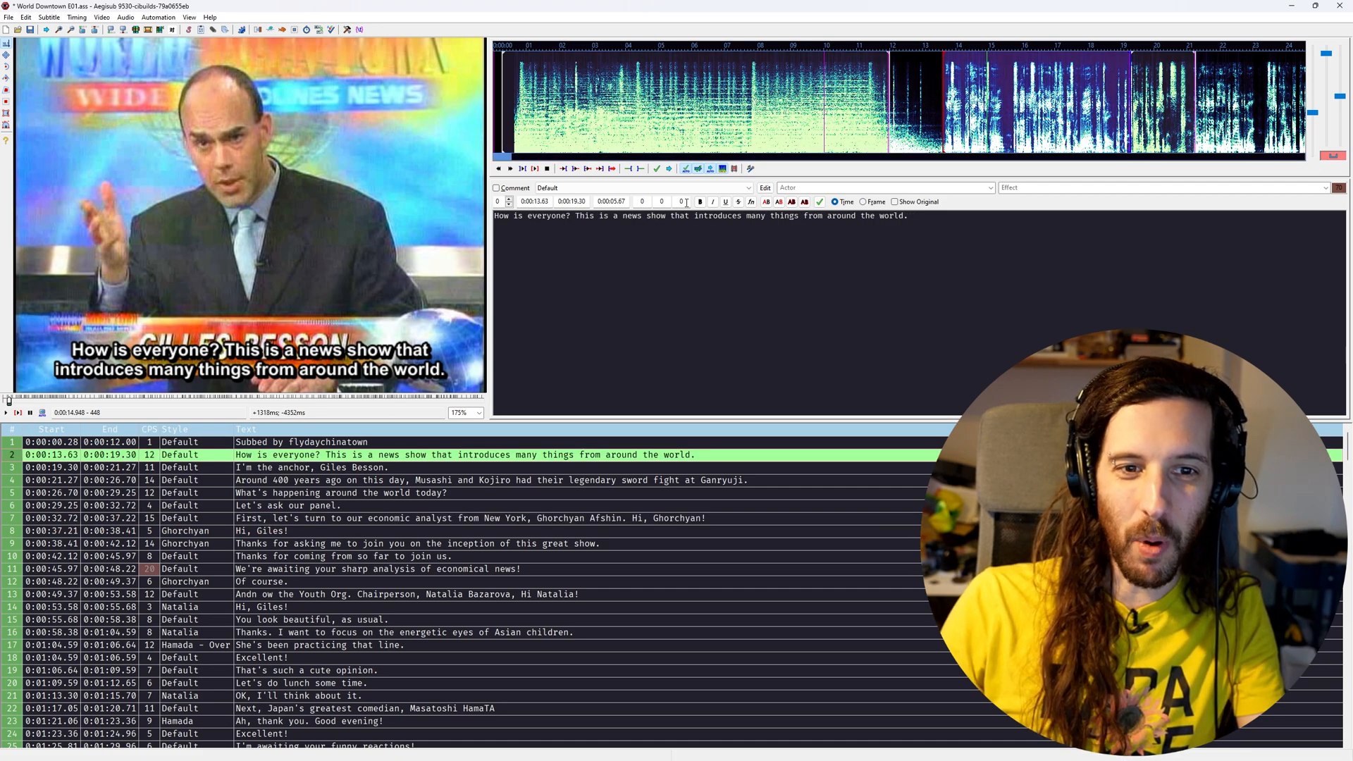
text(4)
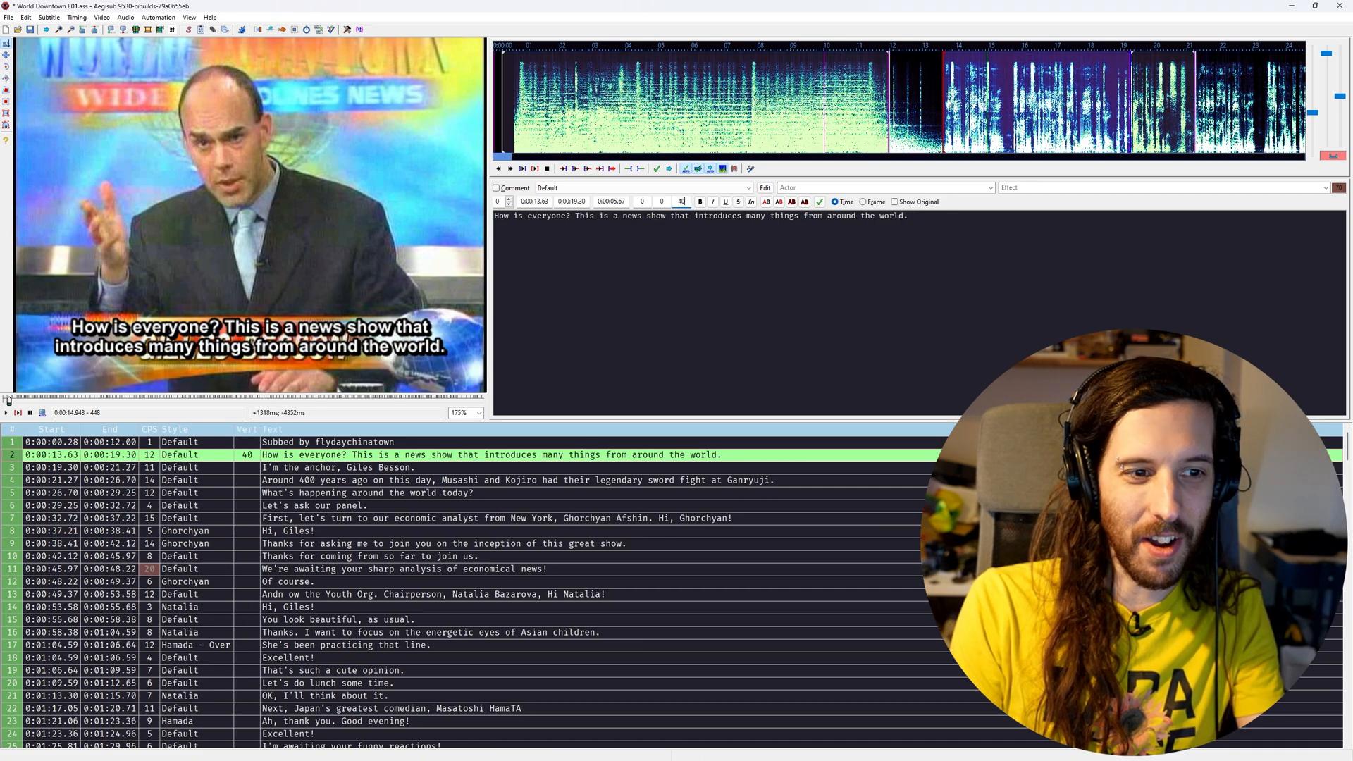
key(BackSpace)
text(6)
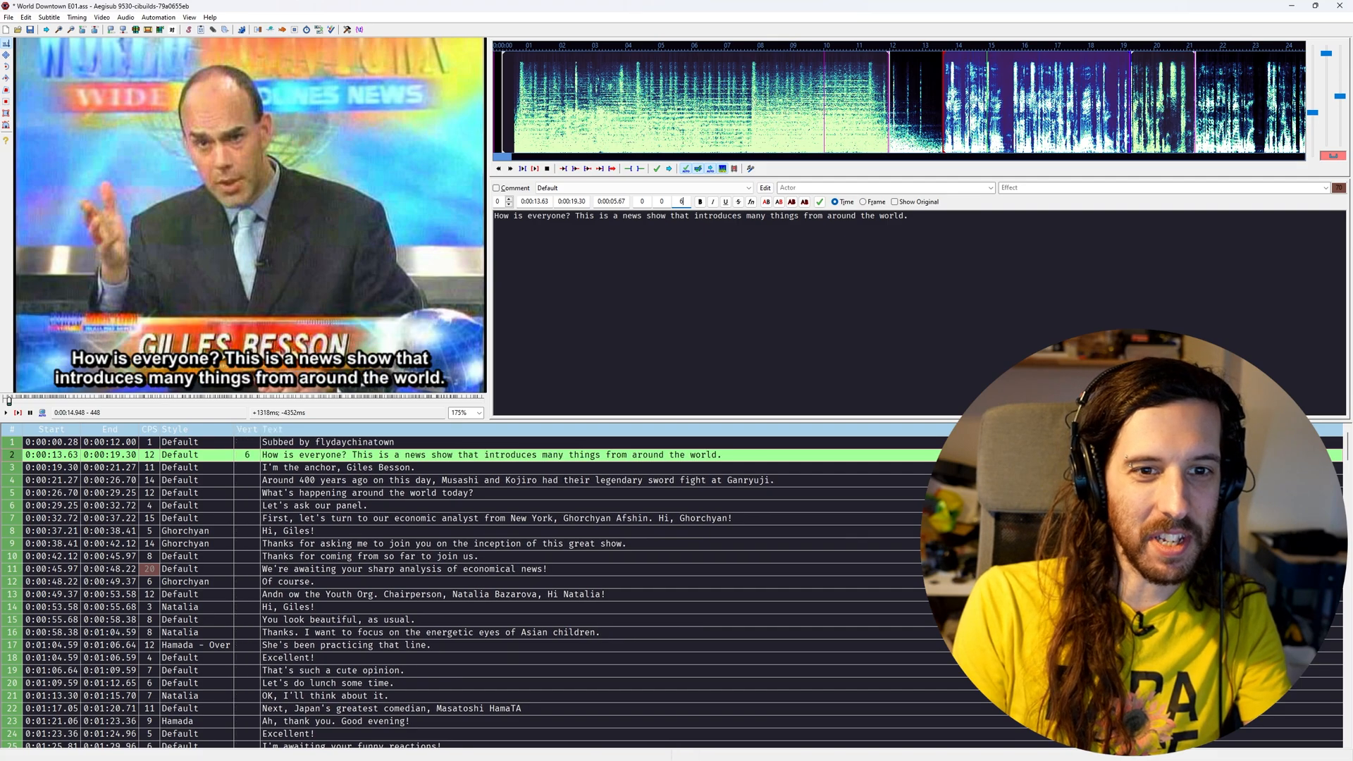
key(BackSpace)
text(8)
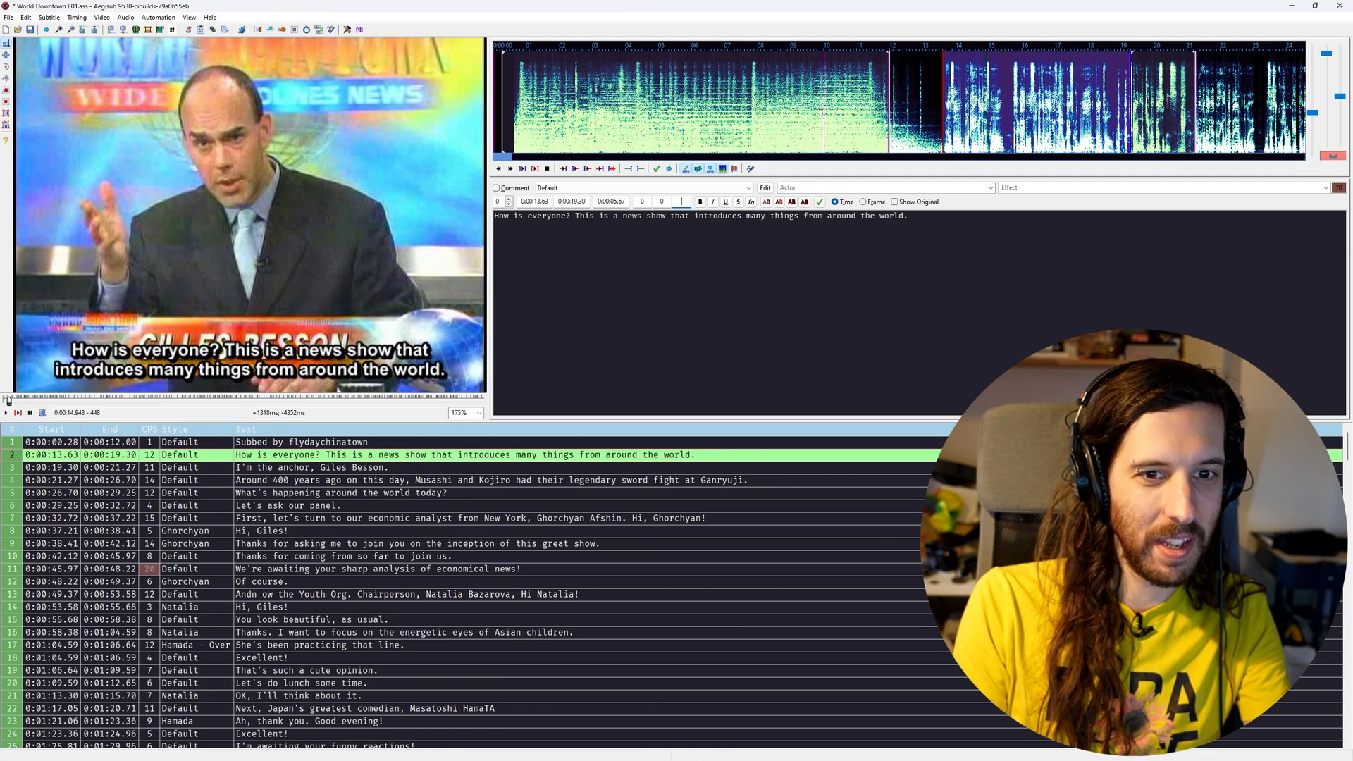
key(BackSpace)
text(80)
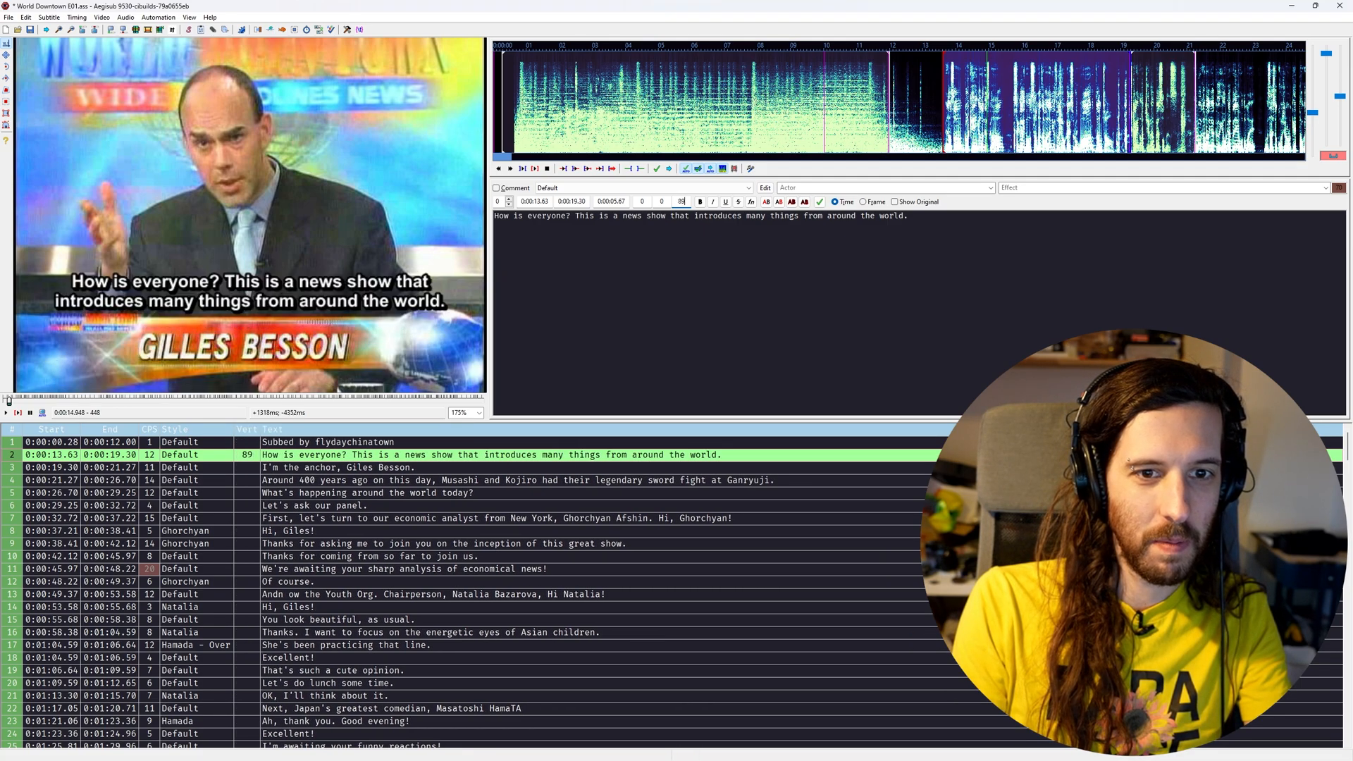
Set the vertical margins of lines 2 and 3 to 90 so both captions sit above the name banner
key(BackSpace)
text(9)
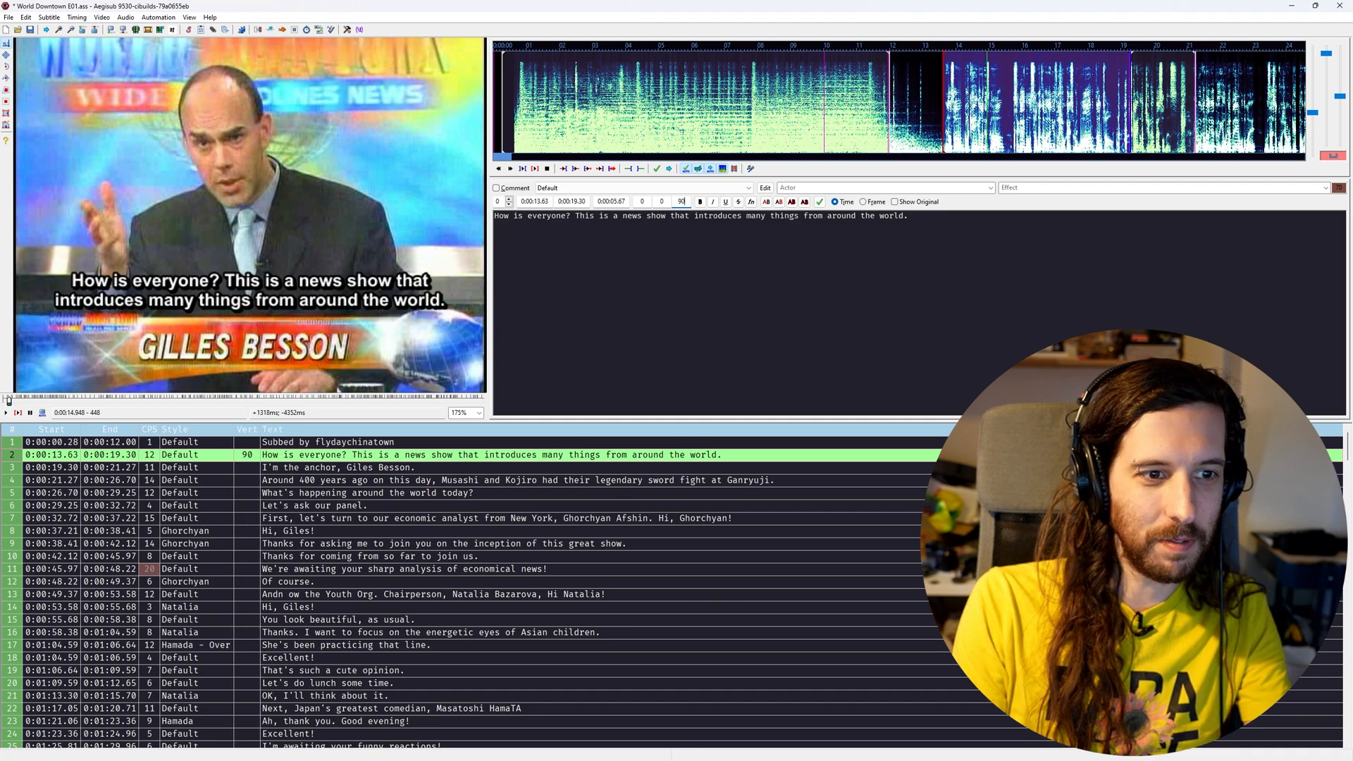
middle_click(887, 105)
key(ctrl+p)
scroll(775, 112, down, 3)
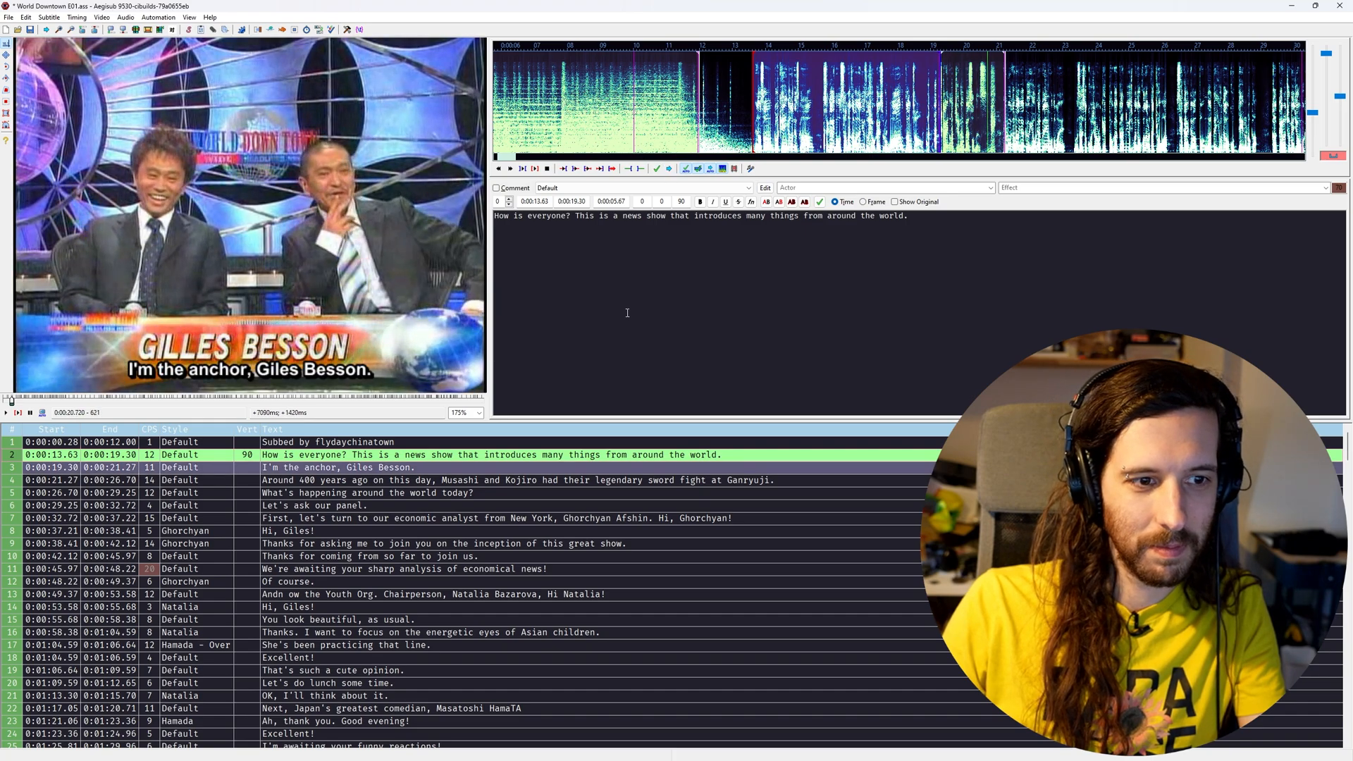
click(390, 468)
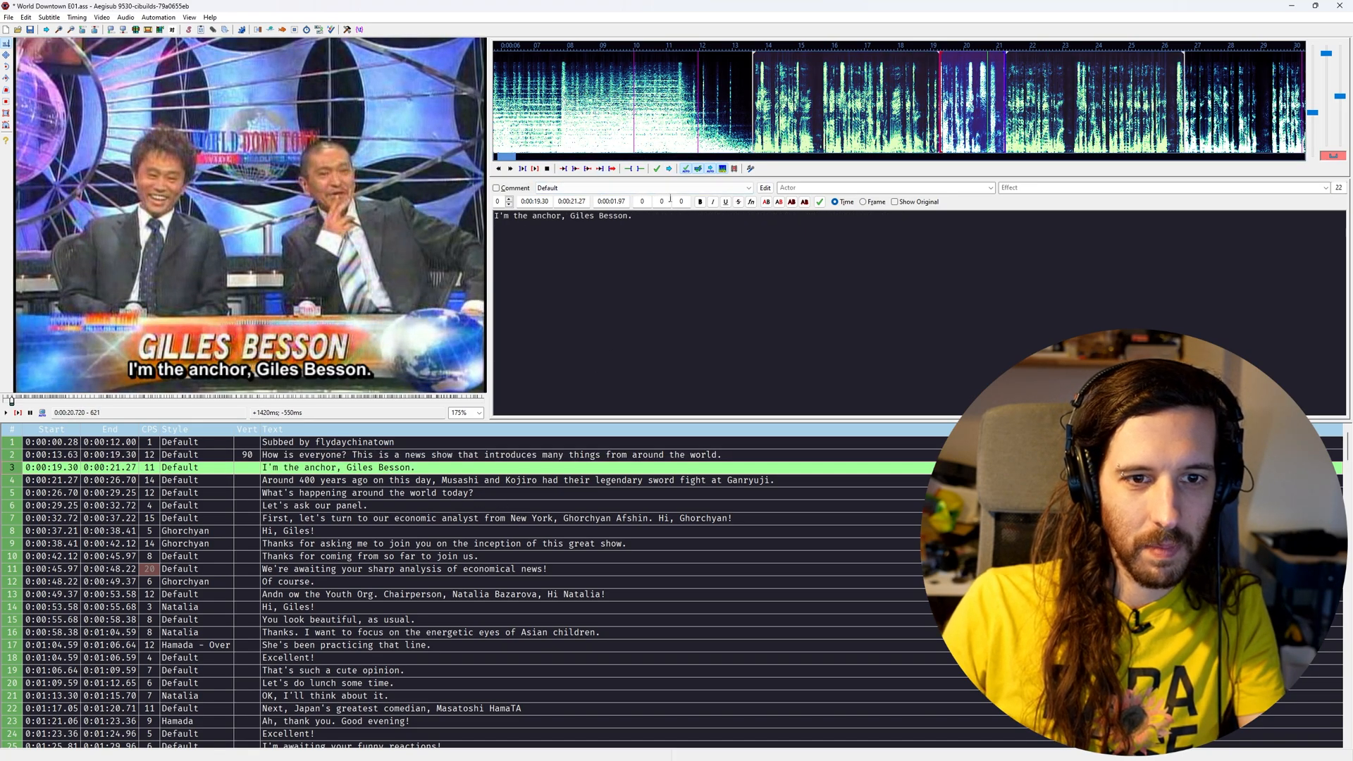
click(698, 168)
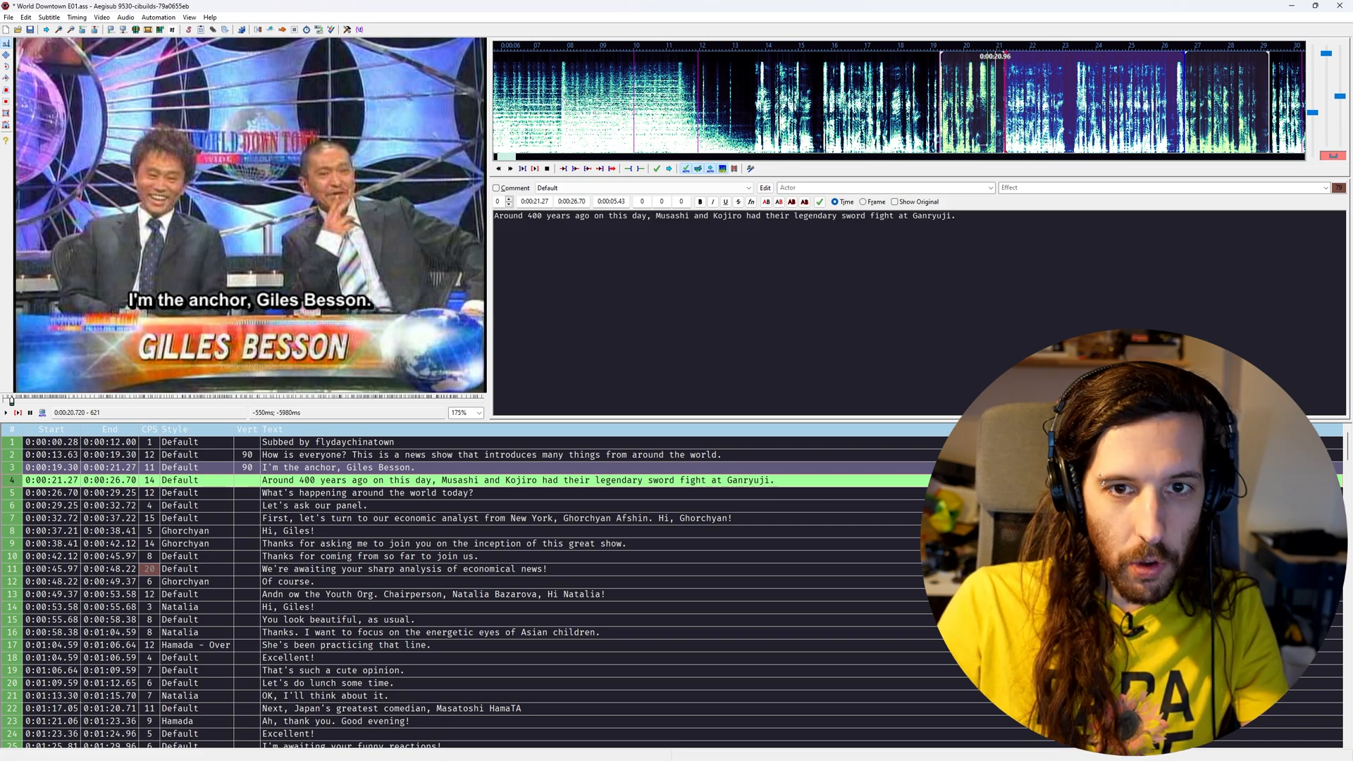
Jump ahead to about 0:01:48 and 0:02:29 to examine how the captions fit around the on-screen banners
scroll(1001, 156, down, 5)
scroll(836, 106, down, 5)
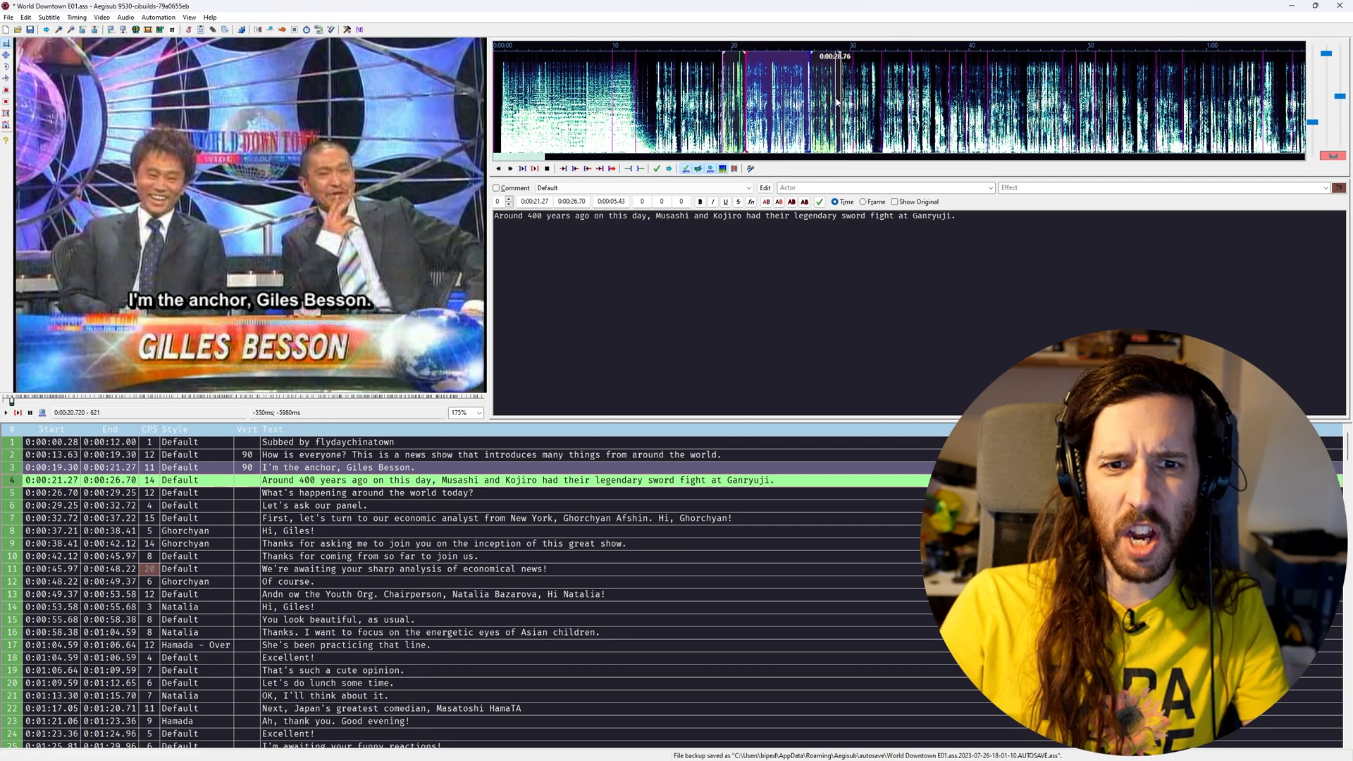
middle_click(795, 105)
scroll(835, 125, down, 2)
middle_click(722, 121)
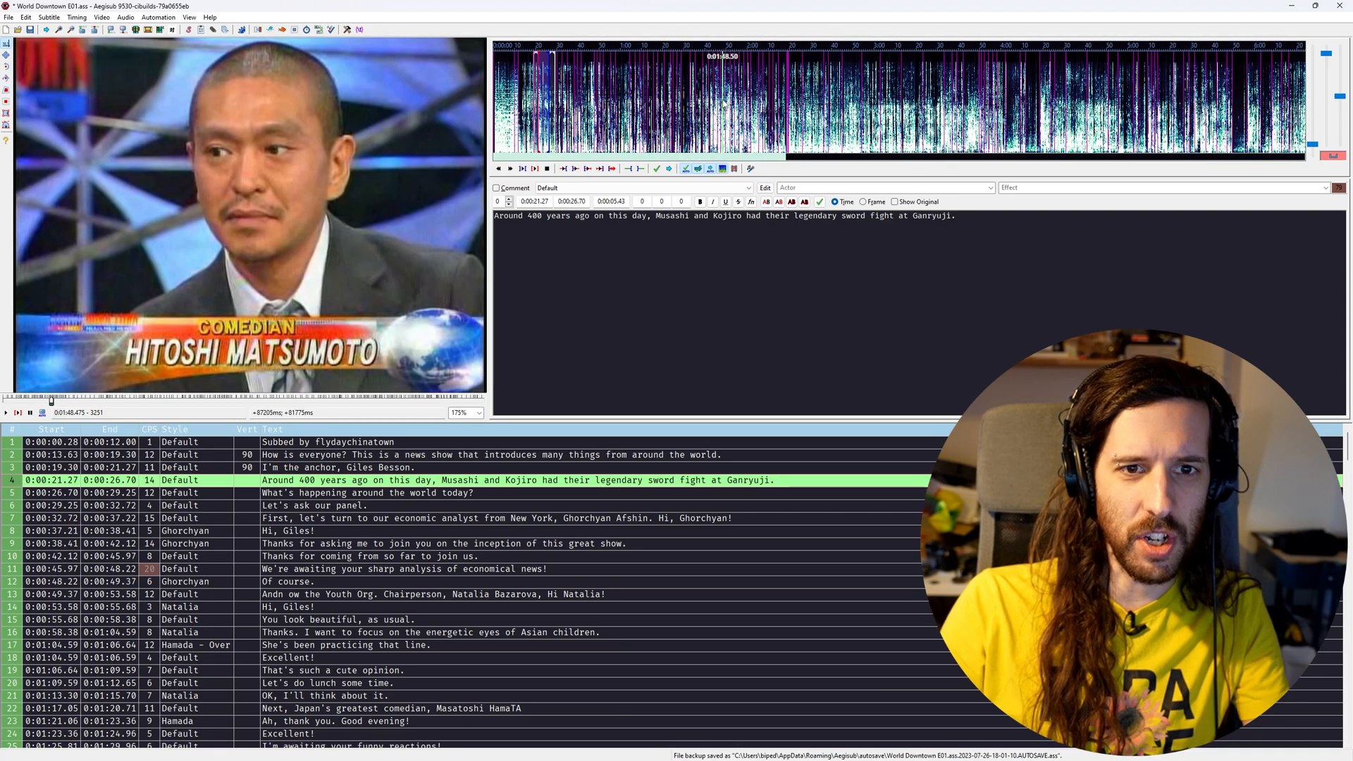
middle_click(810, 113)
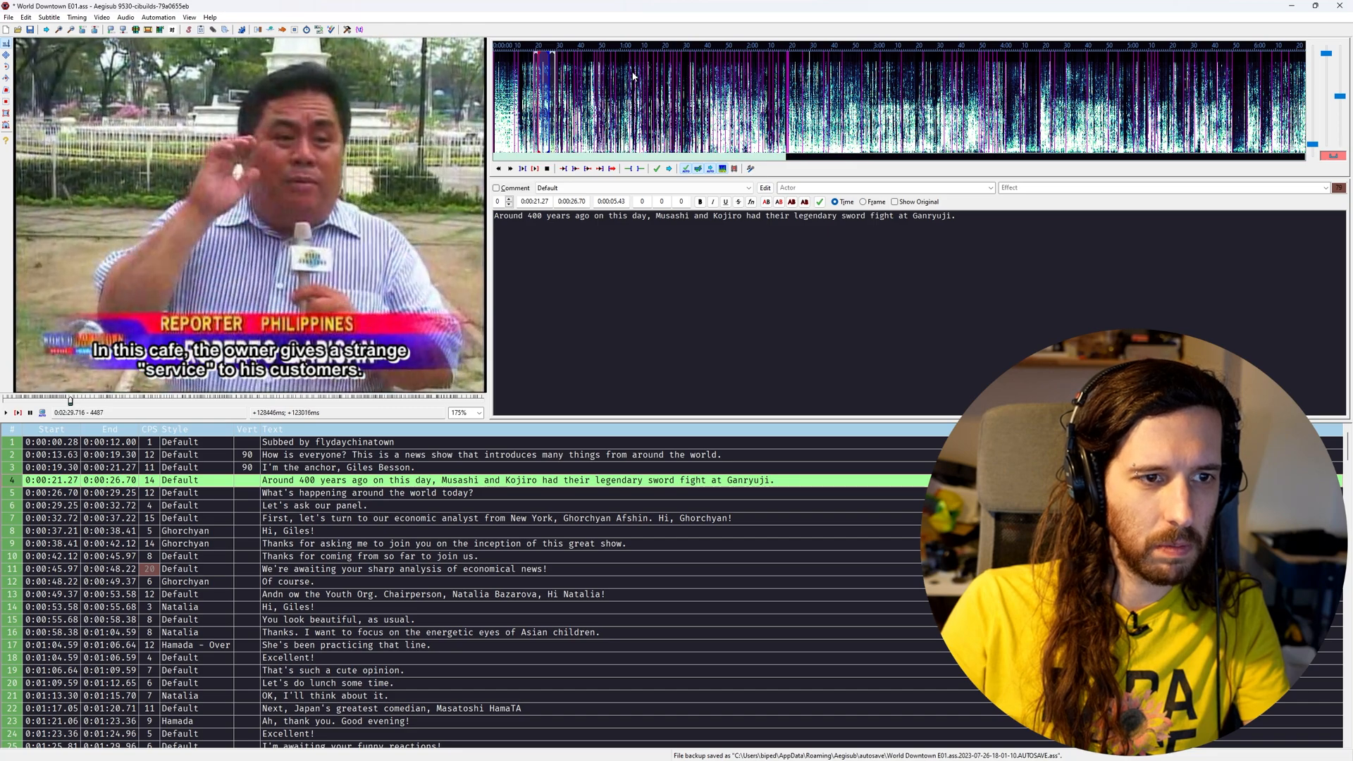
Try the Default style on line 44, the caption about the cafe owner's strange "service"
scroll(371, 524, down, 10)
scroll(372, 524, down, 6)
scroll(335, 596, up, 6)
click(356, 607)
click(597, 187)
click(597, 208)
click(597, 188)
click(571, 207)
scroll(797, 99, up, 6)
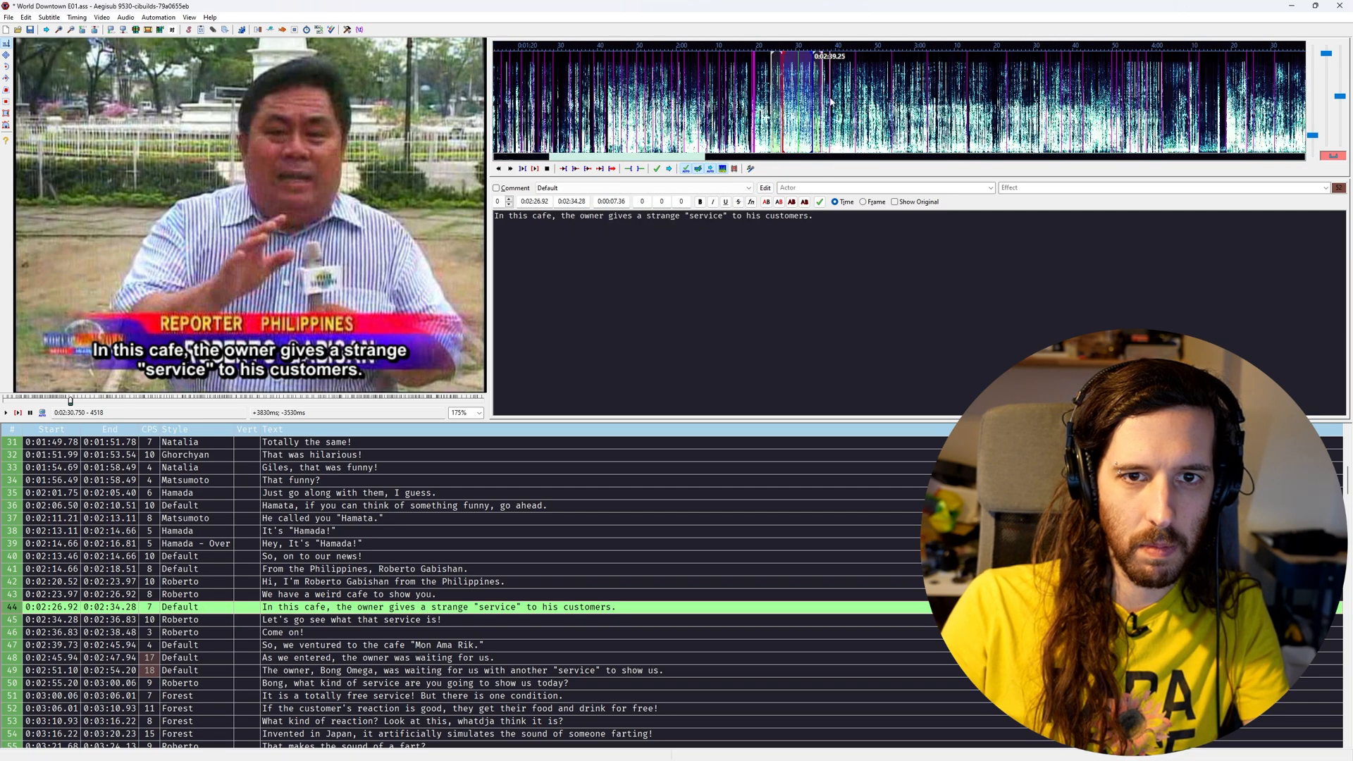
Undo the style changes on line 44 and return the video to the beginning of that line
key(ctrl+z)
key(ctrl+z)
middle_click(630, 107)
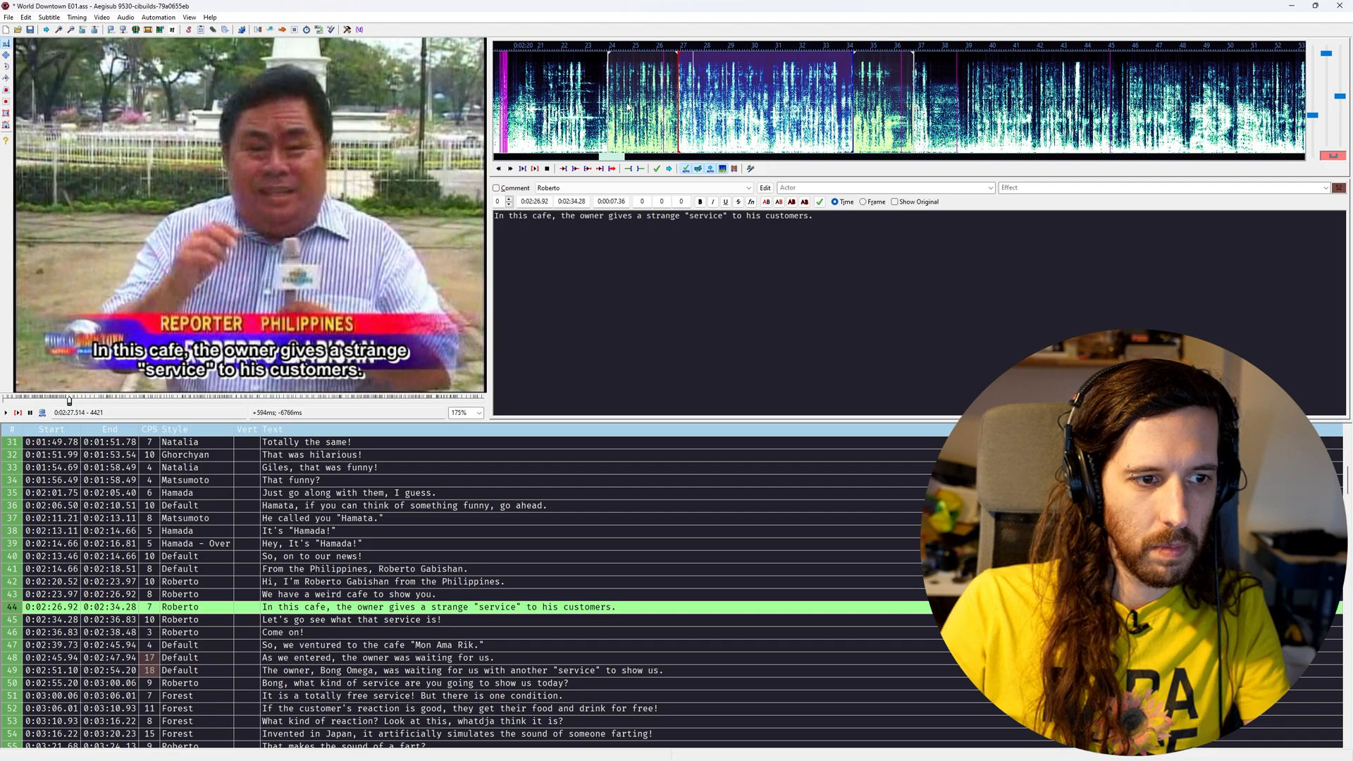
Spot-check the video from the opening through the Mon Ama Rik cafe scene to about 0:17:27 near the end
scroll(628, 107, down, 6)
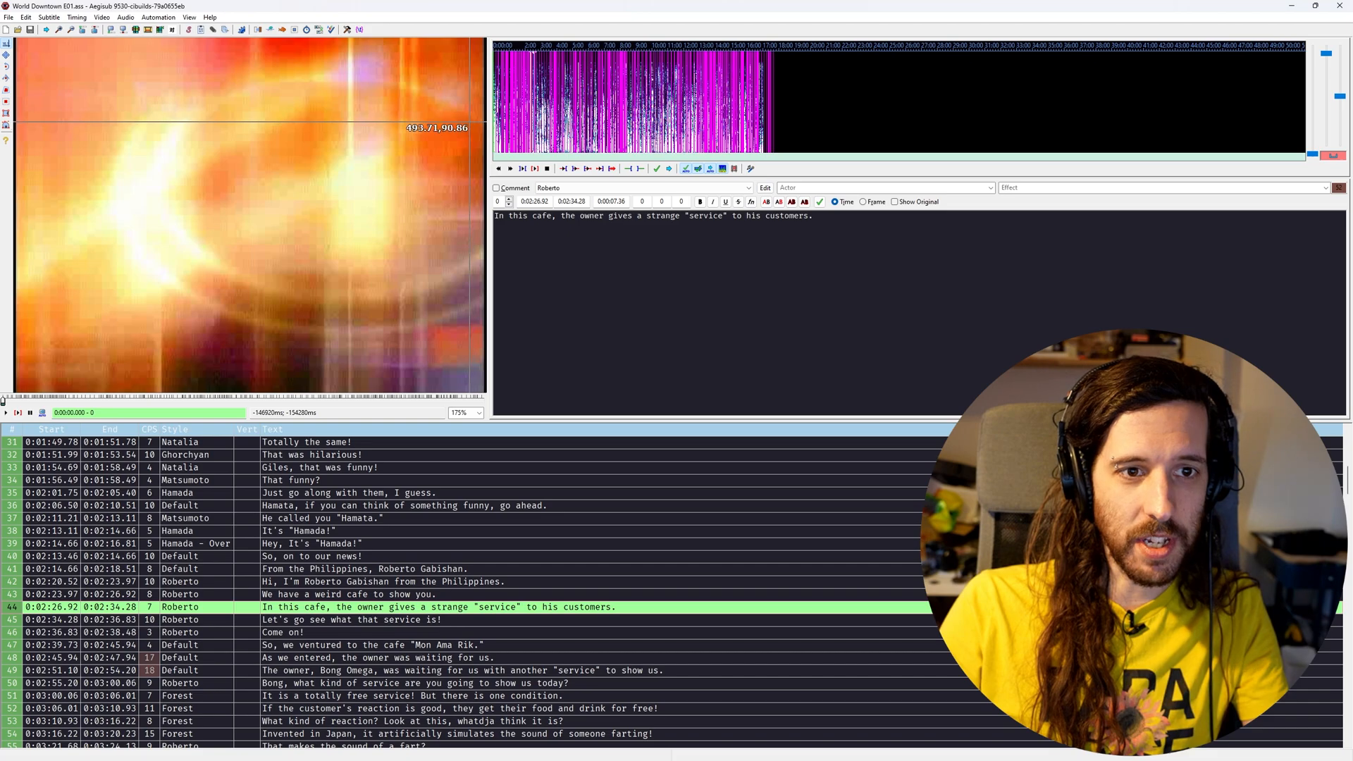
scroll(511, 132, up, 4)
scroll(557, 141, up, 1)
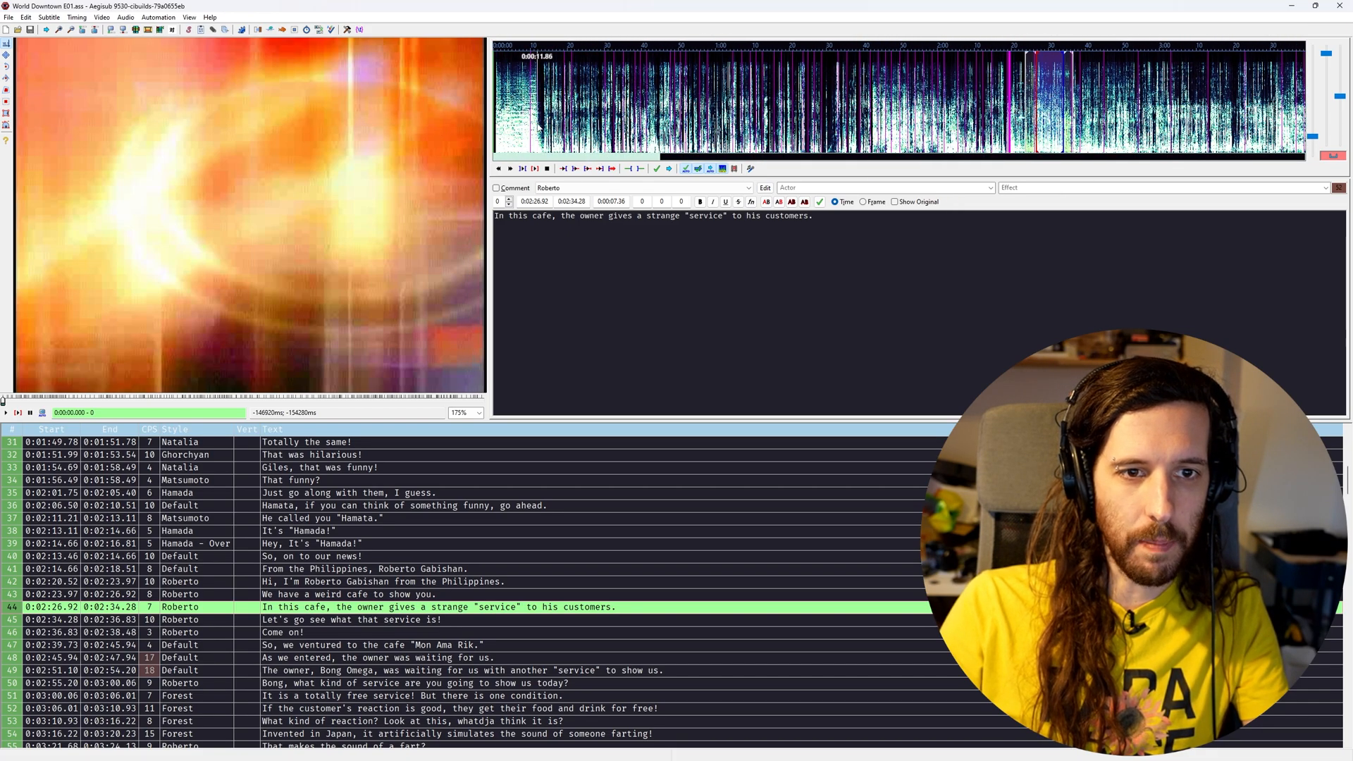
drag(492, 120, 1089, 113)
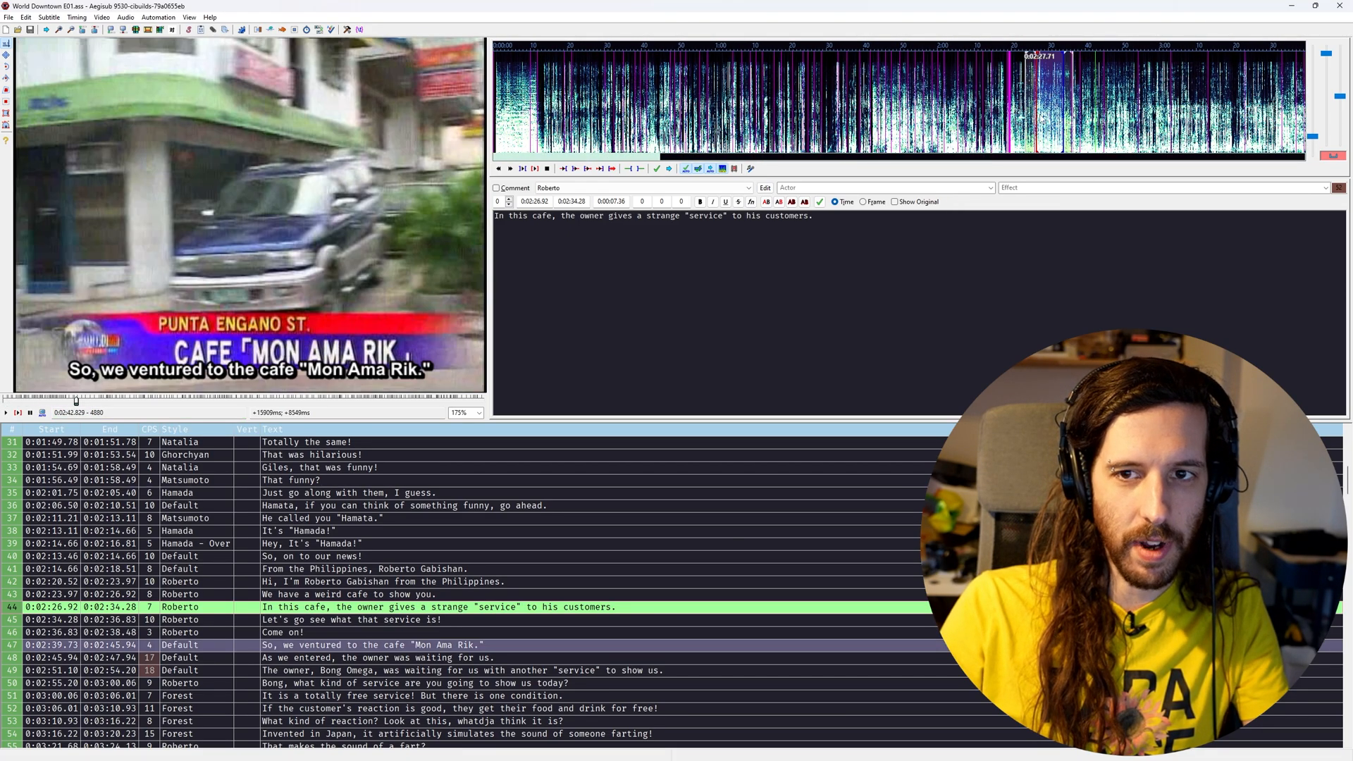
scroll(1042, 118, down, 13)
middle_click(771, 106)
scroll(773, 109, up, 7)
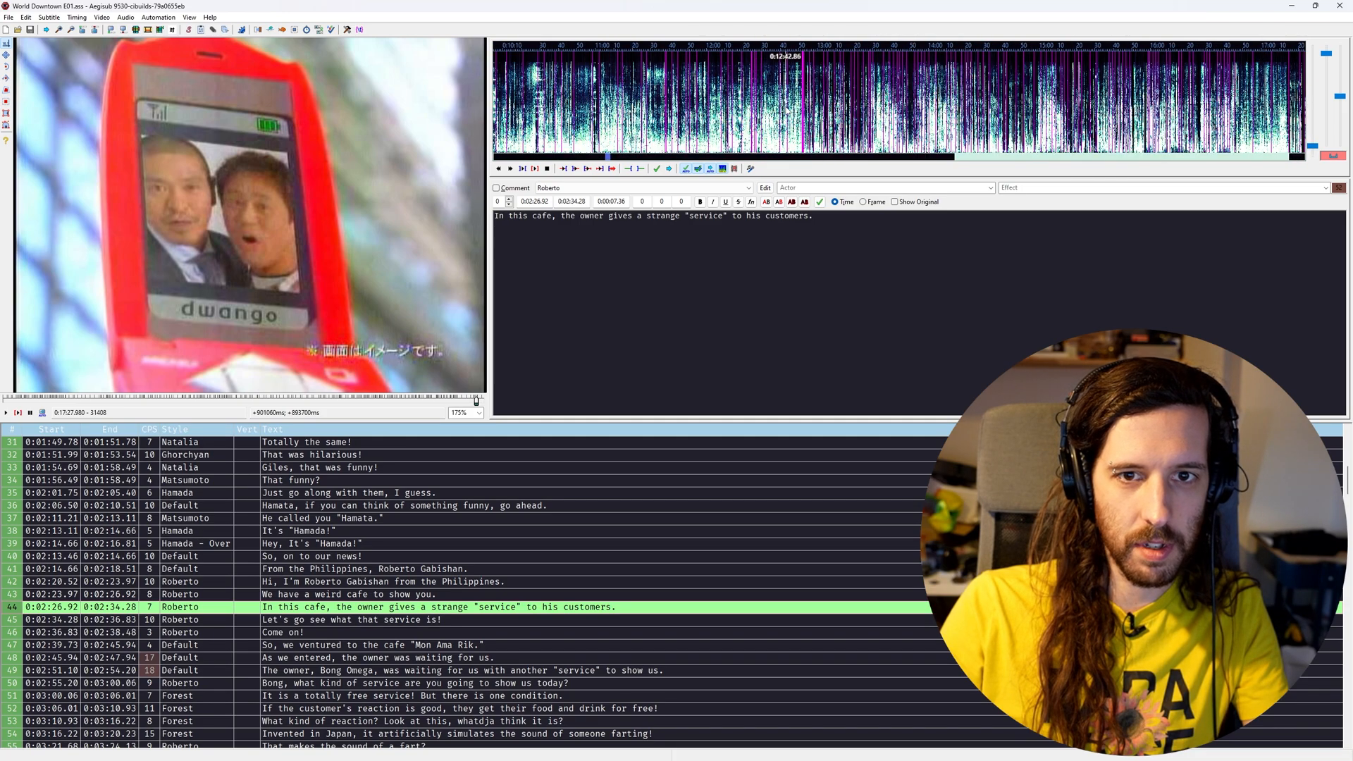
key(ctrl+p)
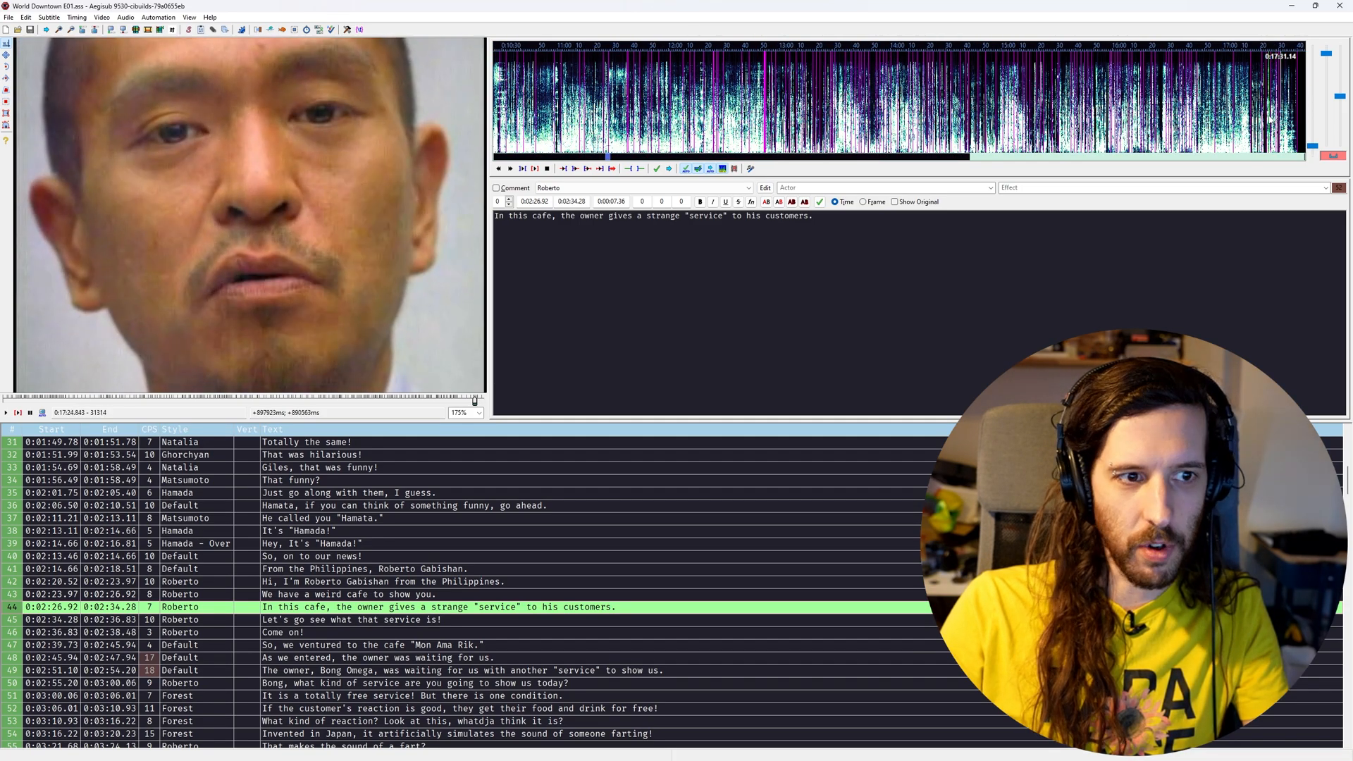
Go to about 0:13:52 and step frame by frame across the shot change to check where "And no one has said that, but that video..." ends
drag(467, 400, 378, 400)
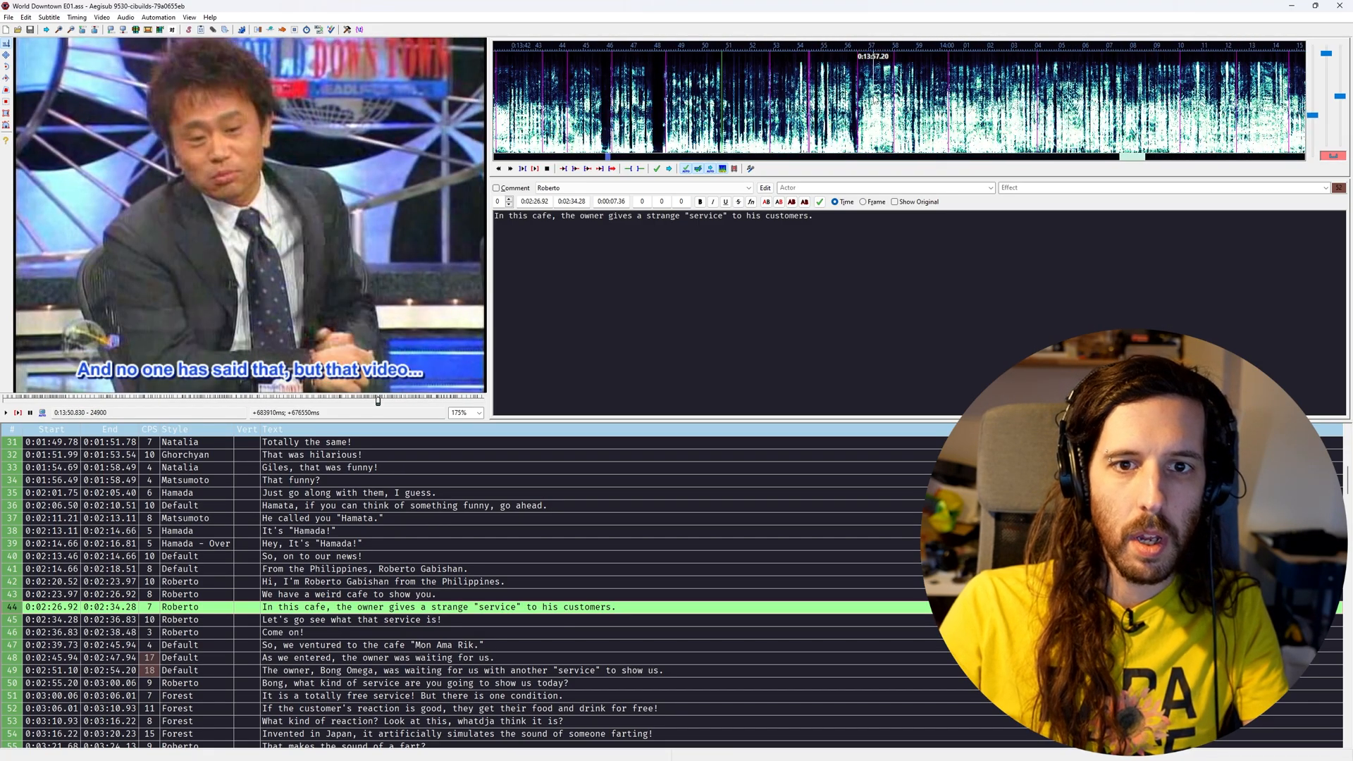
scroll(873, 98, up, 3)
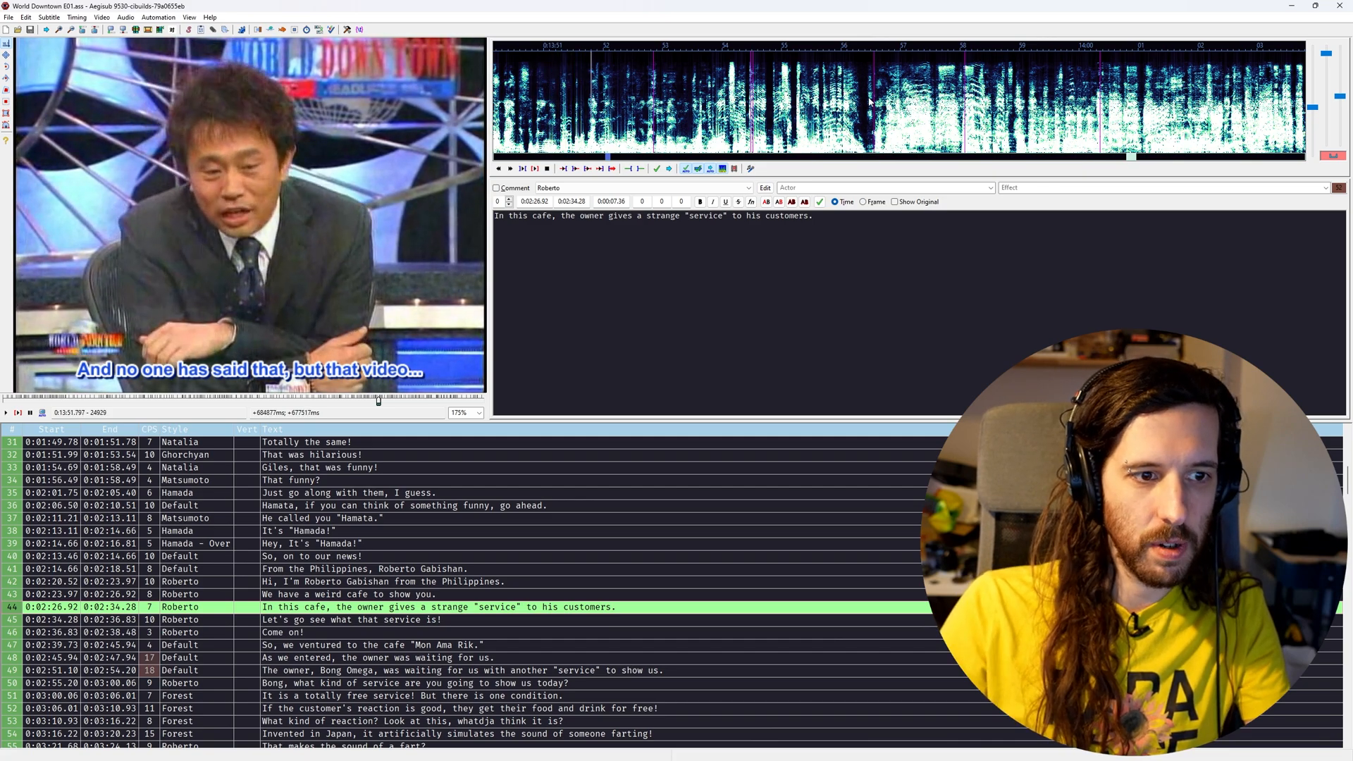
key(ctrl+p)
key(Left)
key(Left)
key(Left)
key(Left)
key(Left)
key(Left)
key(Left)
key(Left)
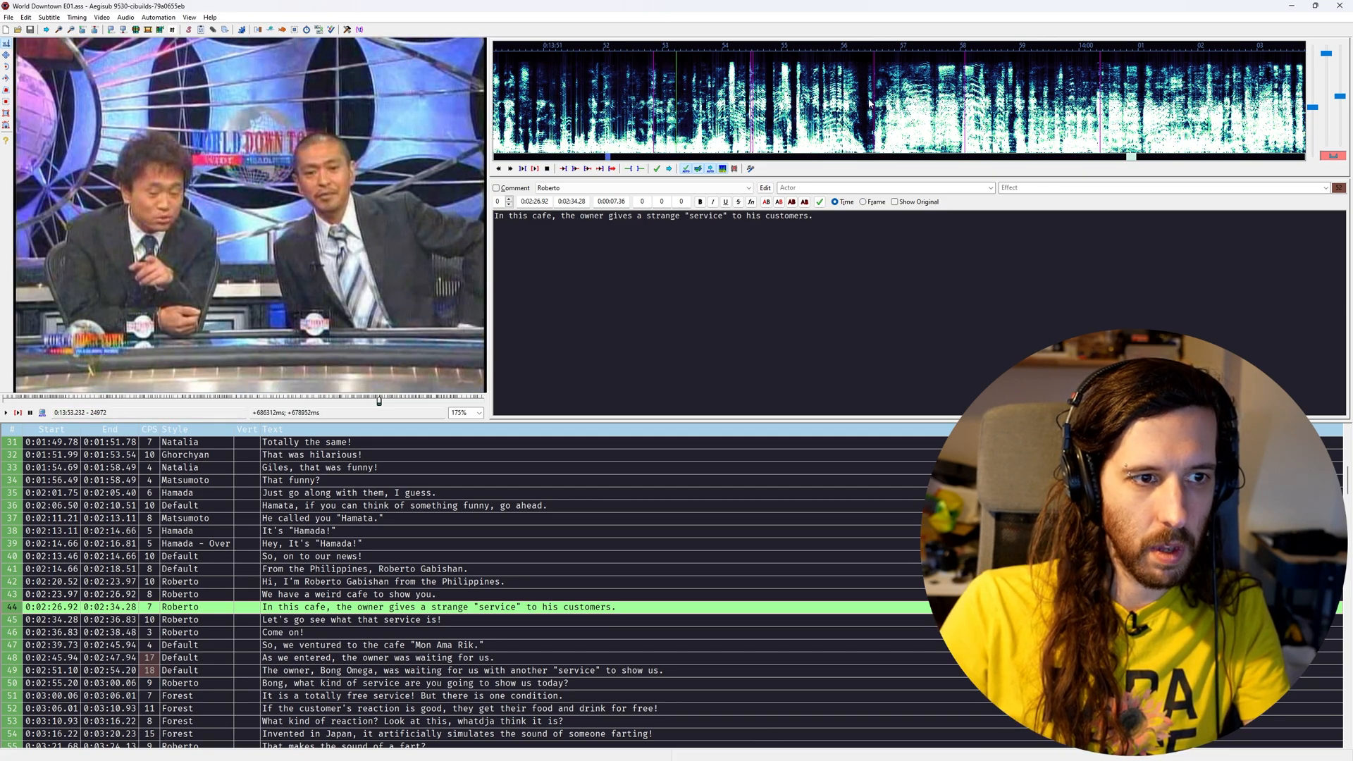
key(Right)
key(Left)
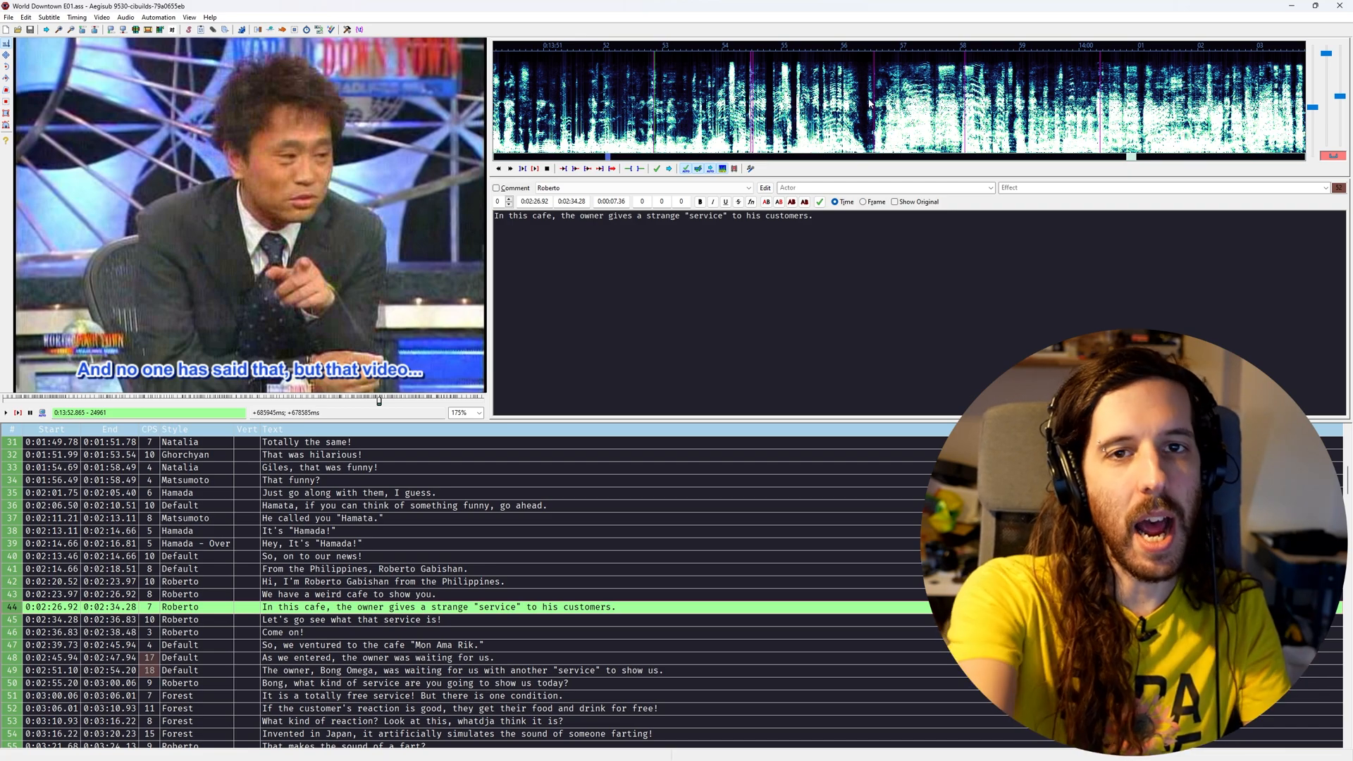
key(Right)
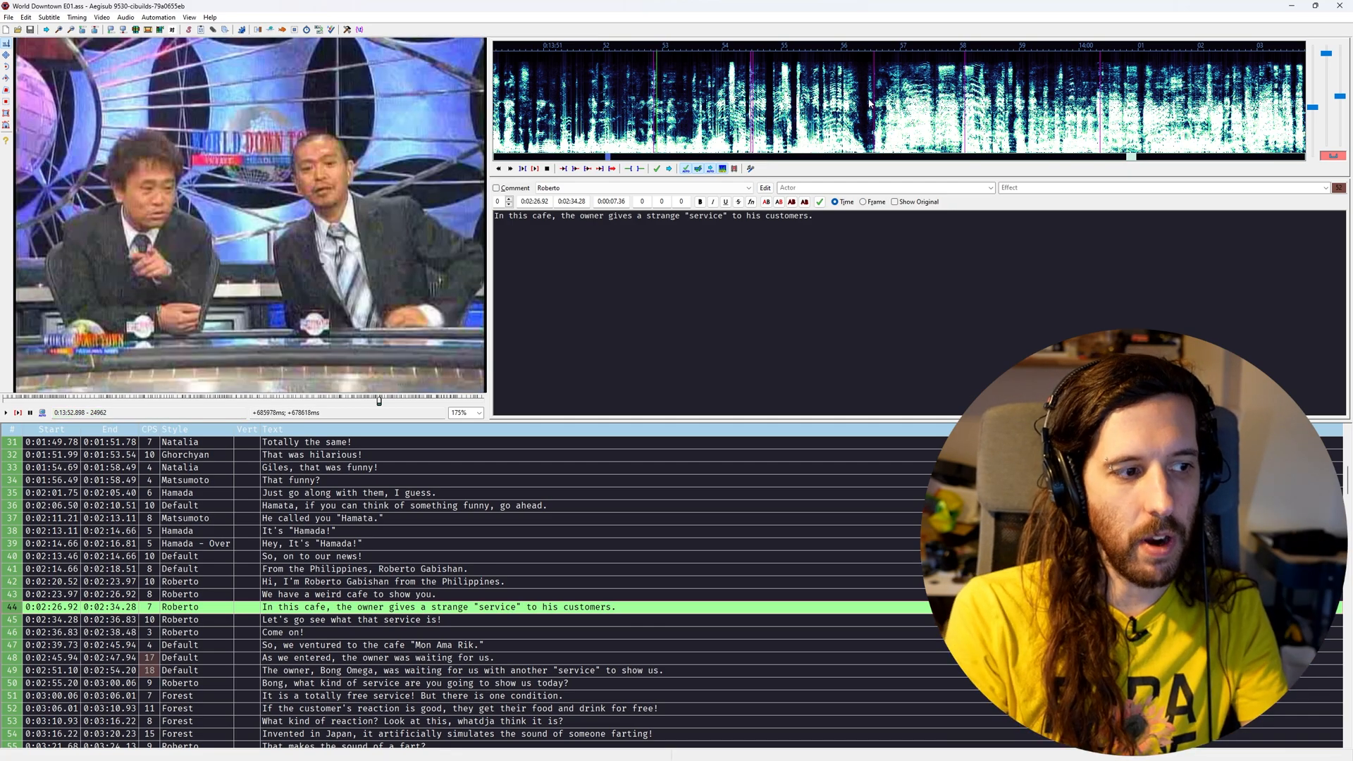
key(Left)
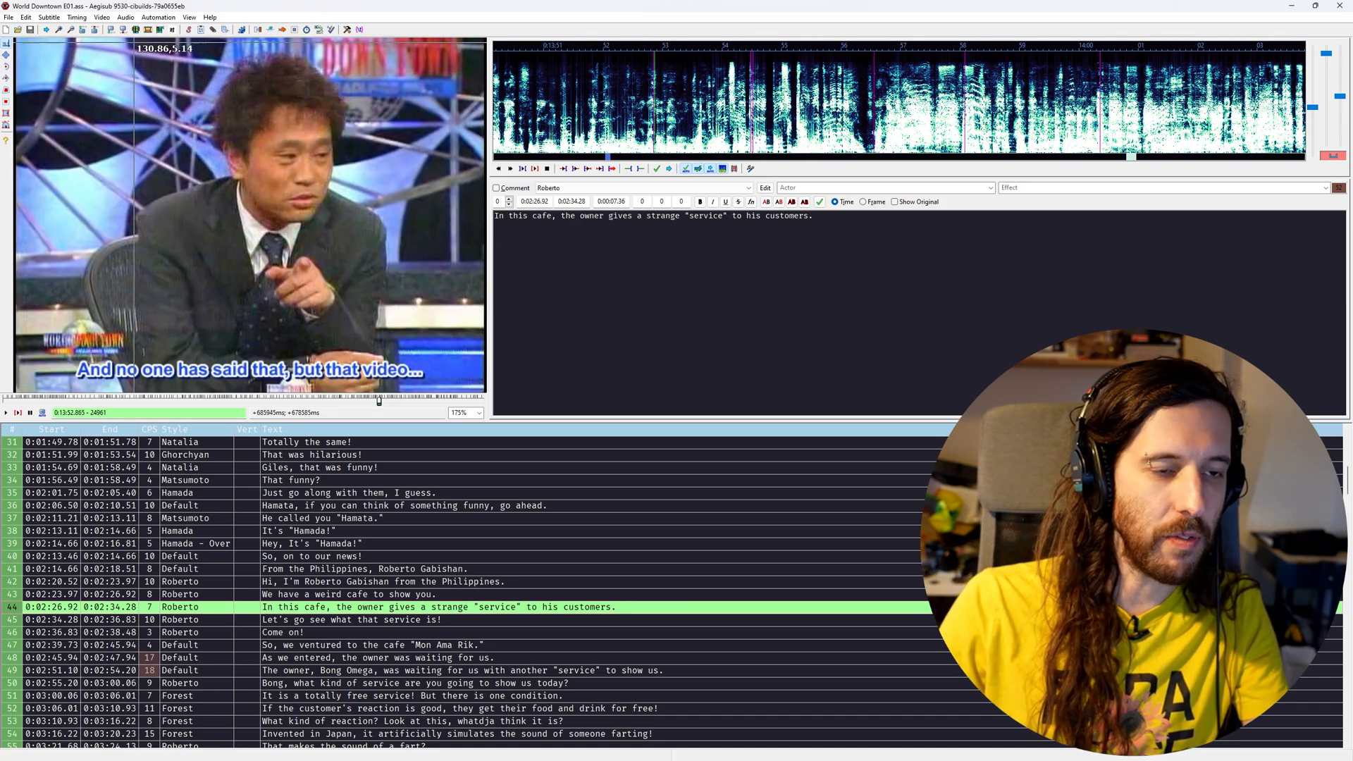
Open the Shift Times settings to review the frame-shift options, and close them without applying a shift
click(76, 17)
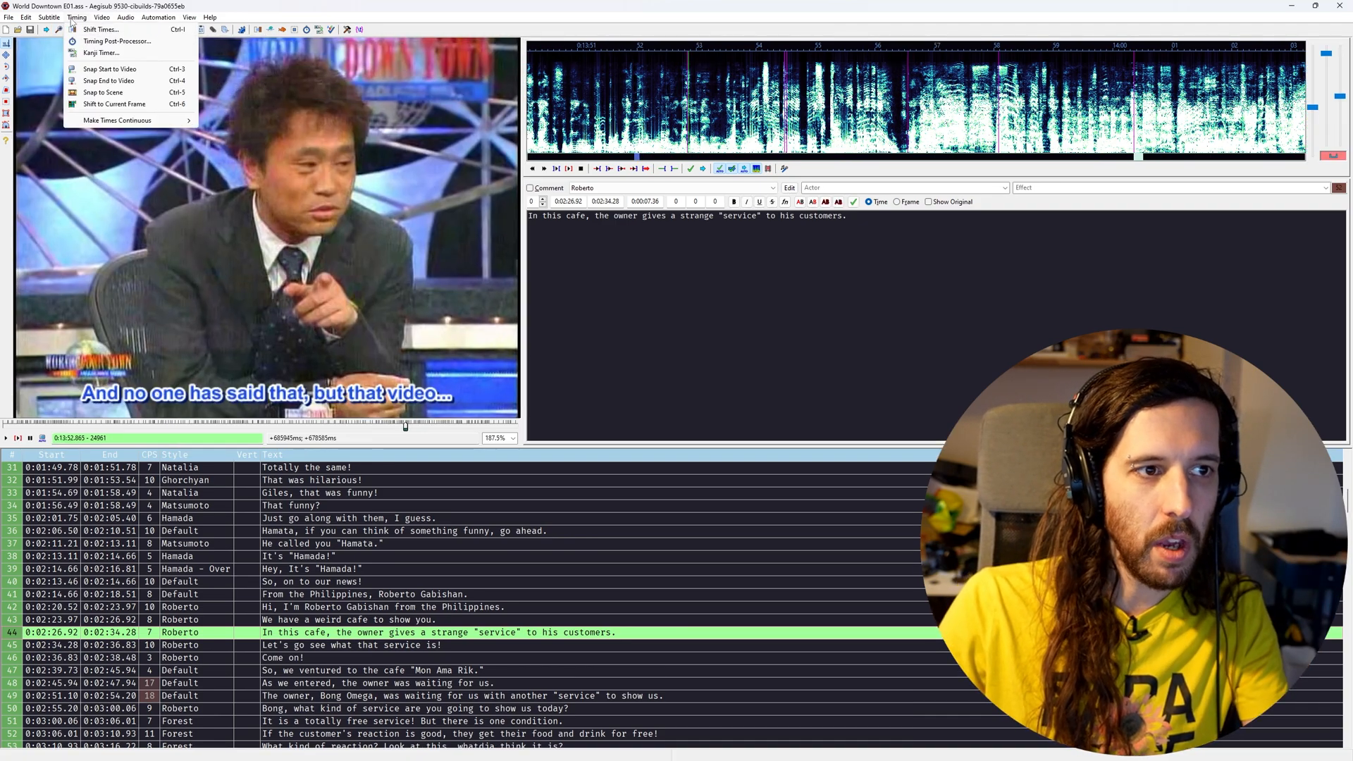
click(78, 29)
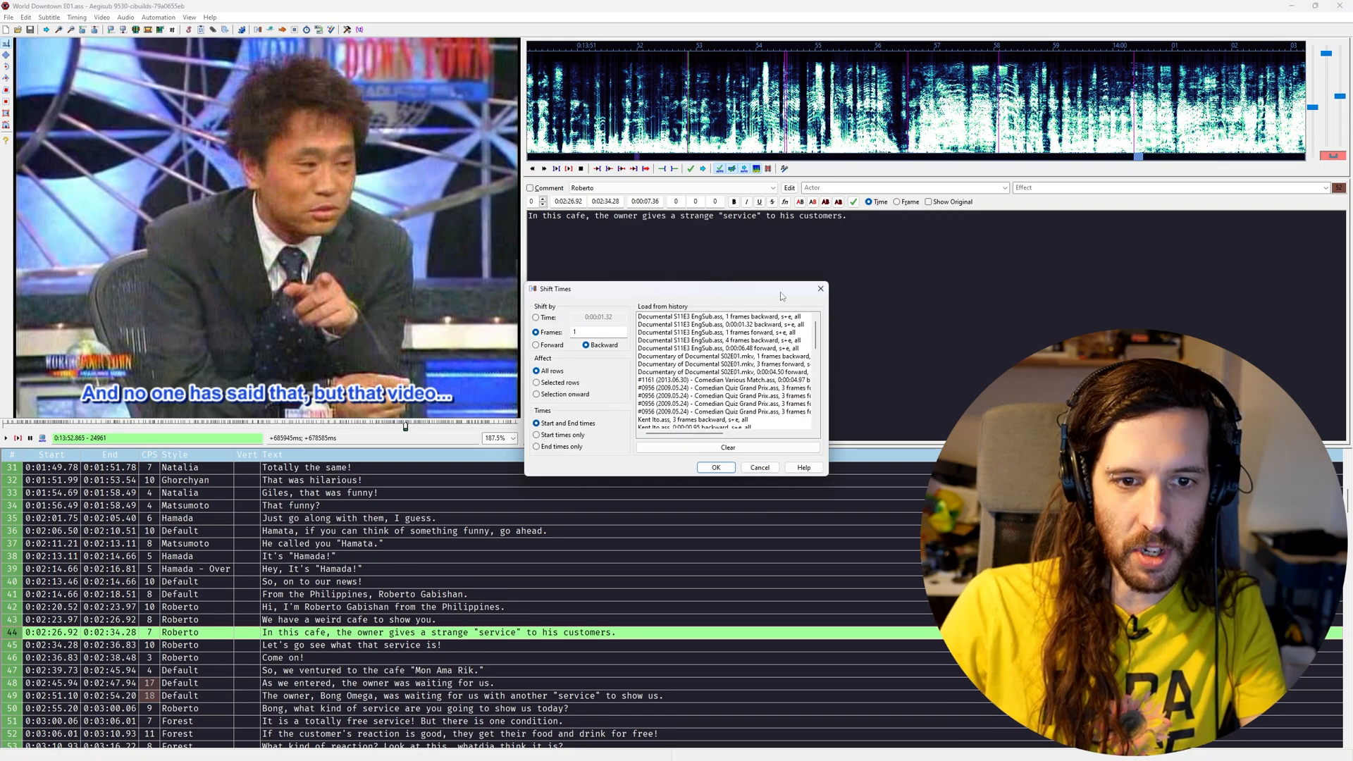
click(823, 292)
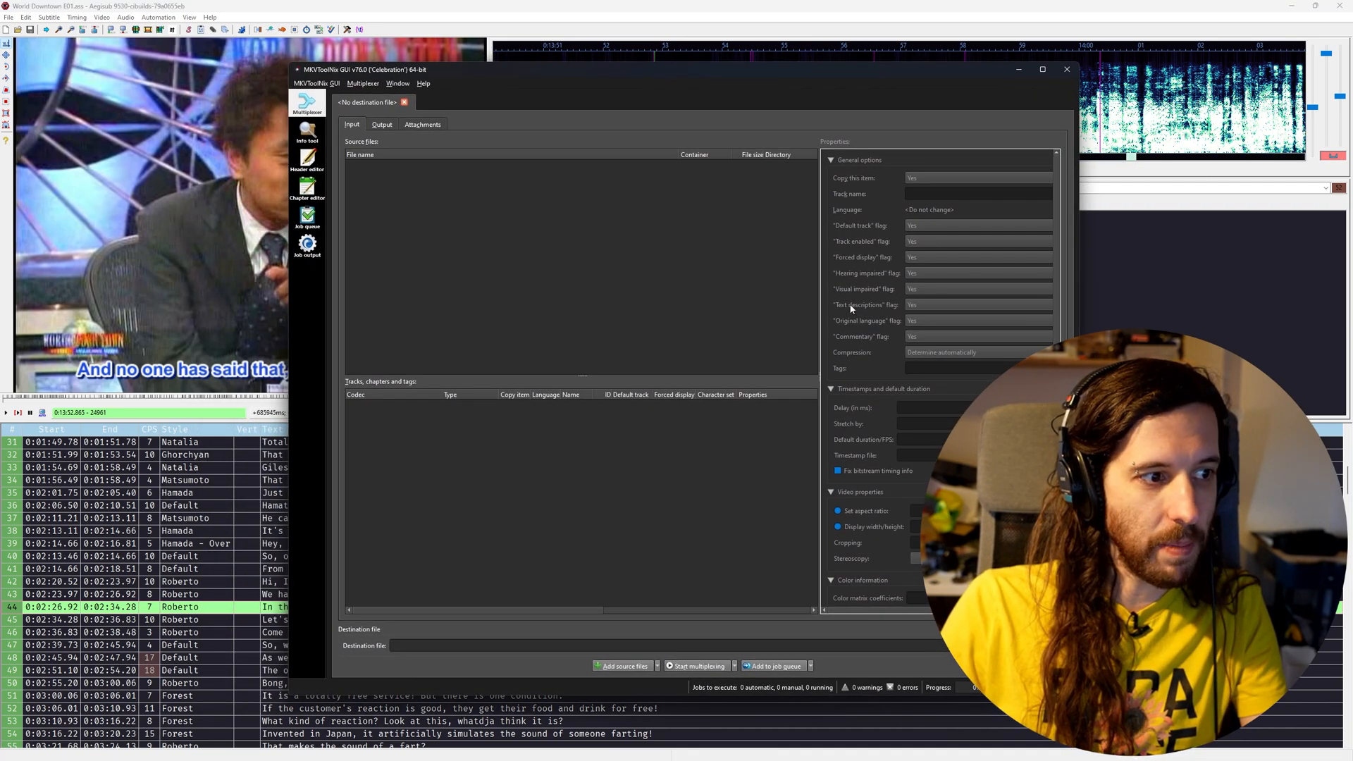
In MKVToolNix GUI, add World Downtown (2004-04-13) #01 (Raw).avi and World Downtown E01.ass as source files
key(alt+Tab)
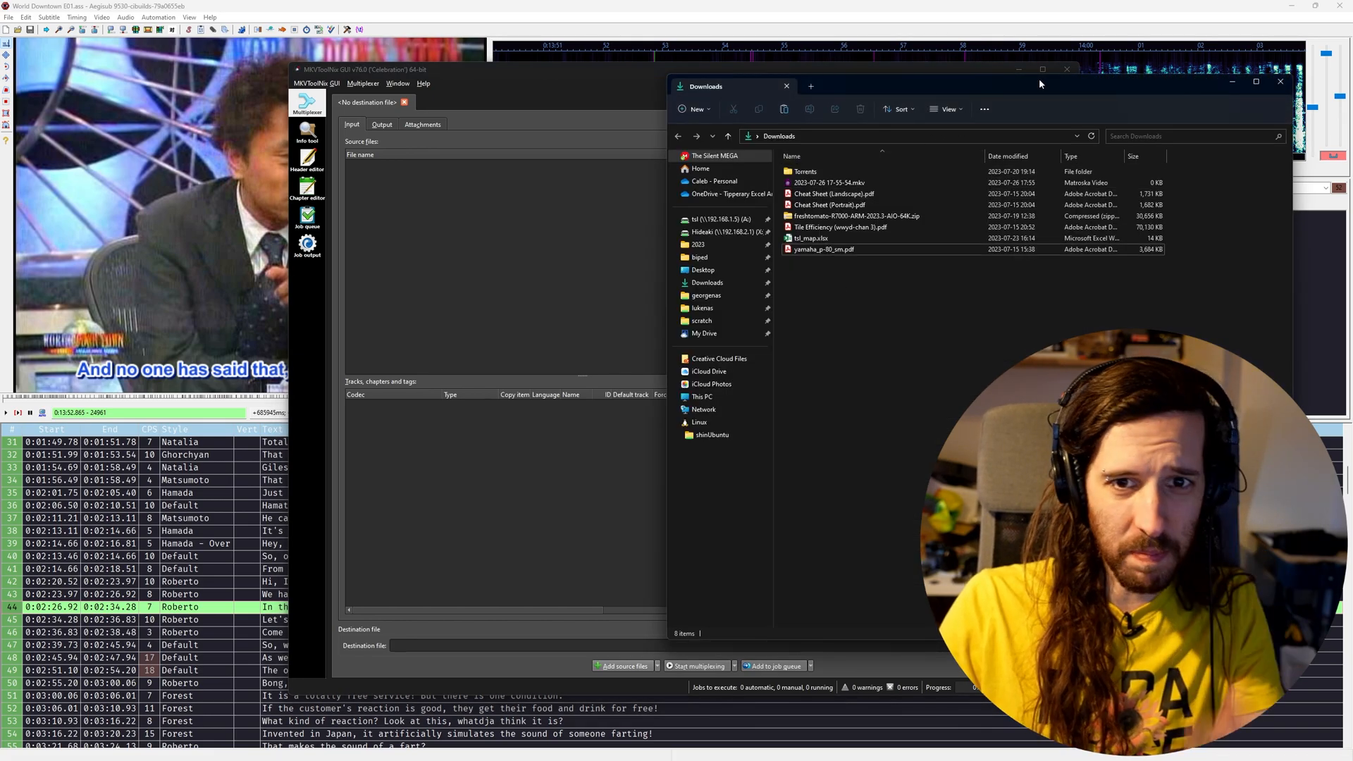
drag(1042, 83, 928, 120)
key(alt+Tab)
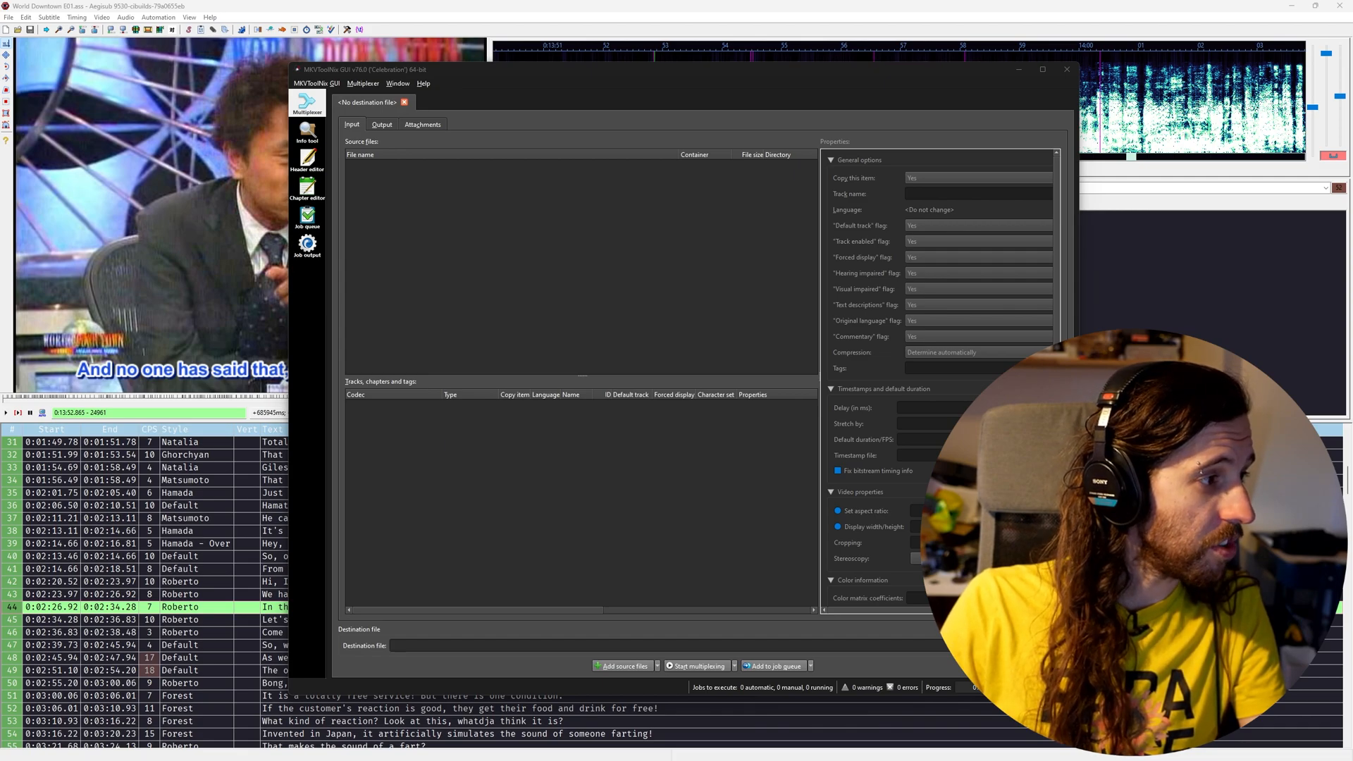
drag(592, 240, 566, 226)
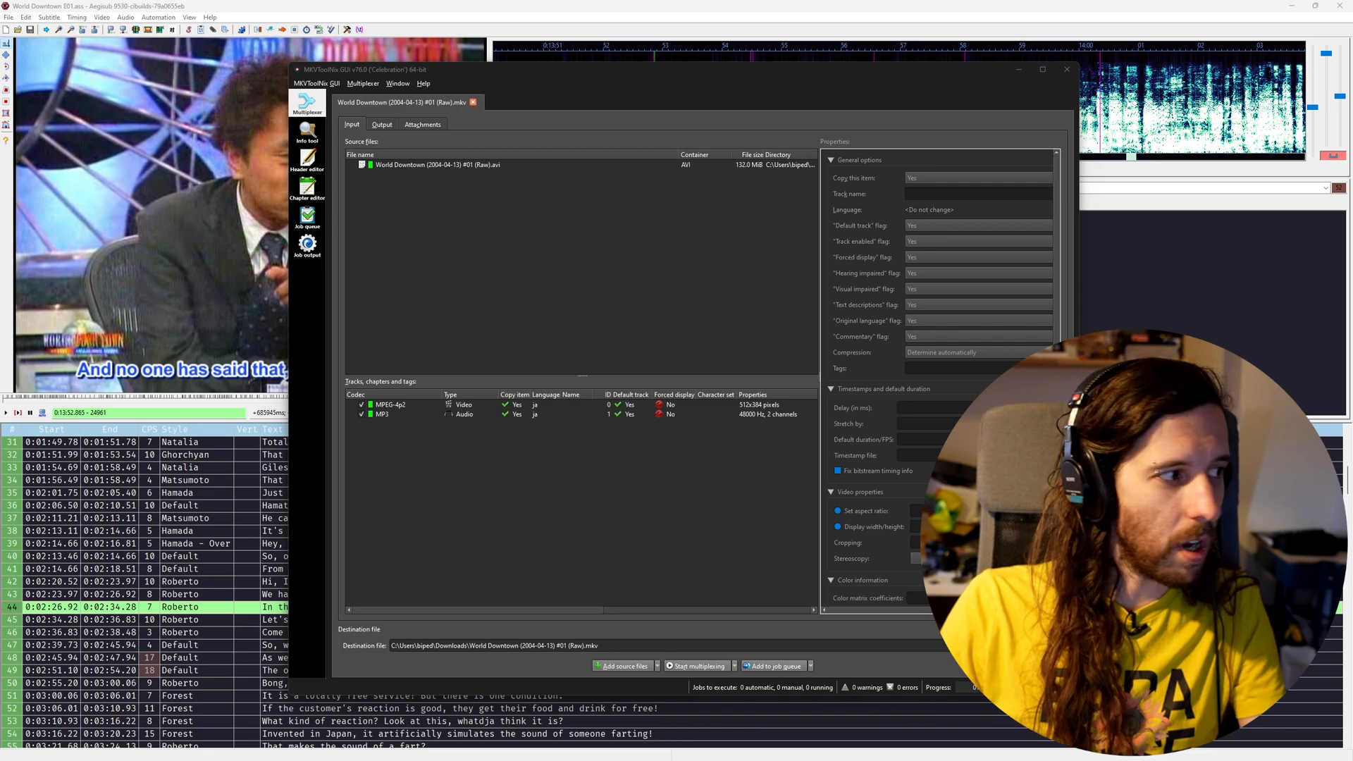
drag(502, 271, 500, 286)
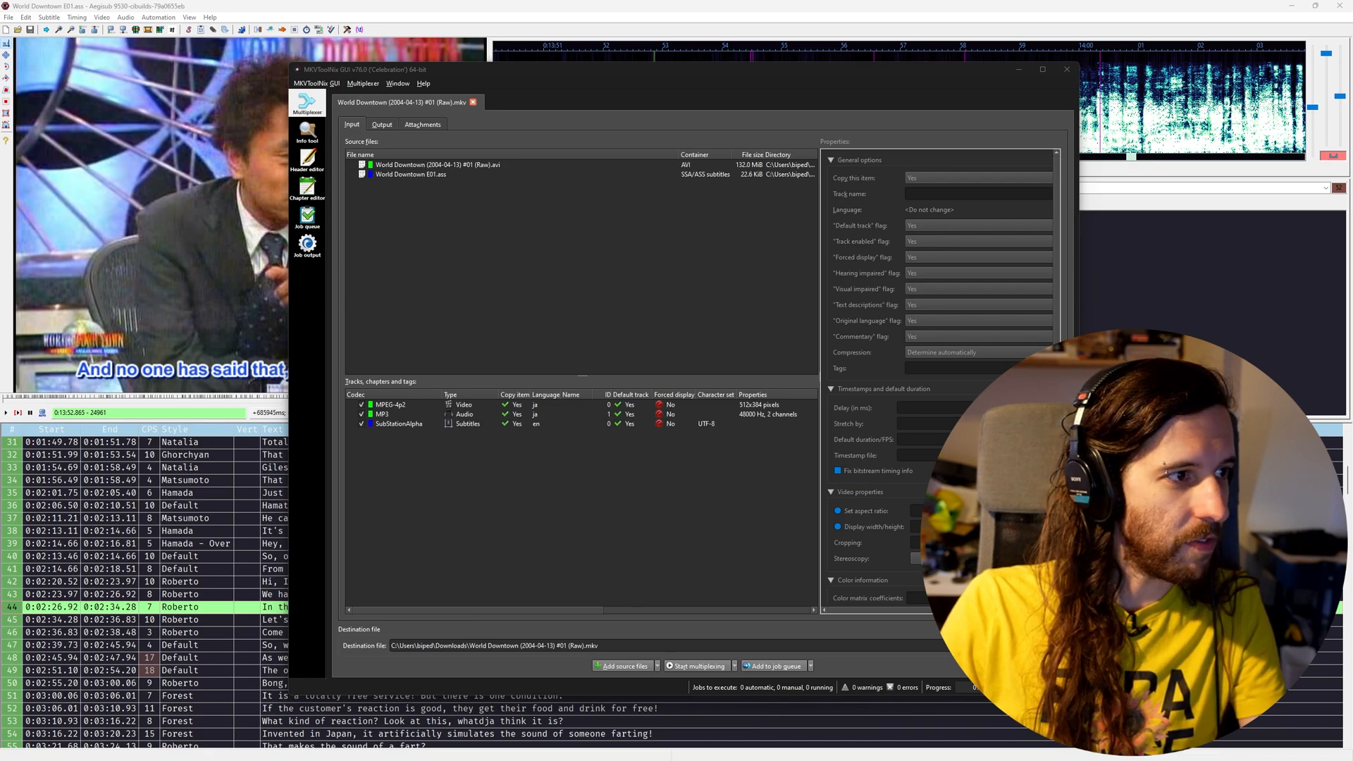
Review the subtitle track's properties and multiplex everything to World Downtown (2004-04-13) #01.mkv in Downloads, closing MKVToolNix when done
click(538, 424)
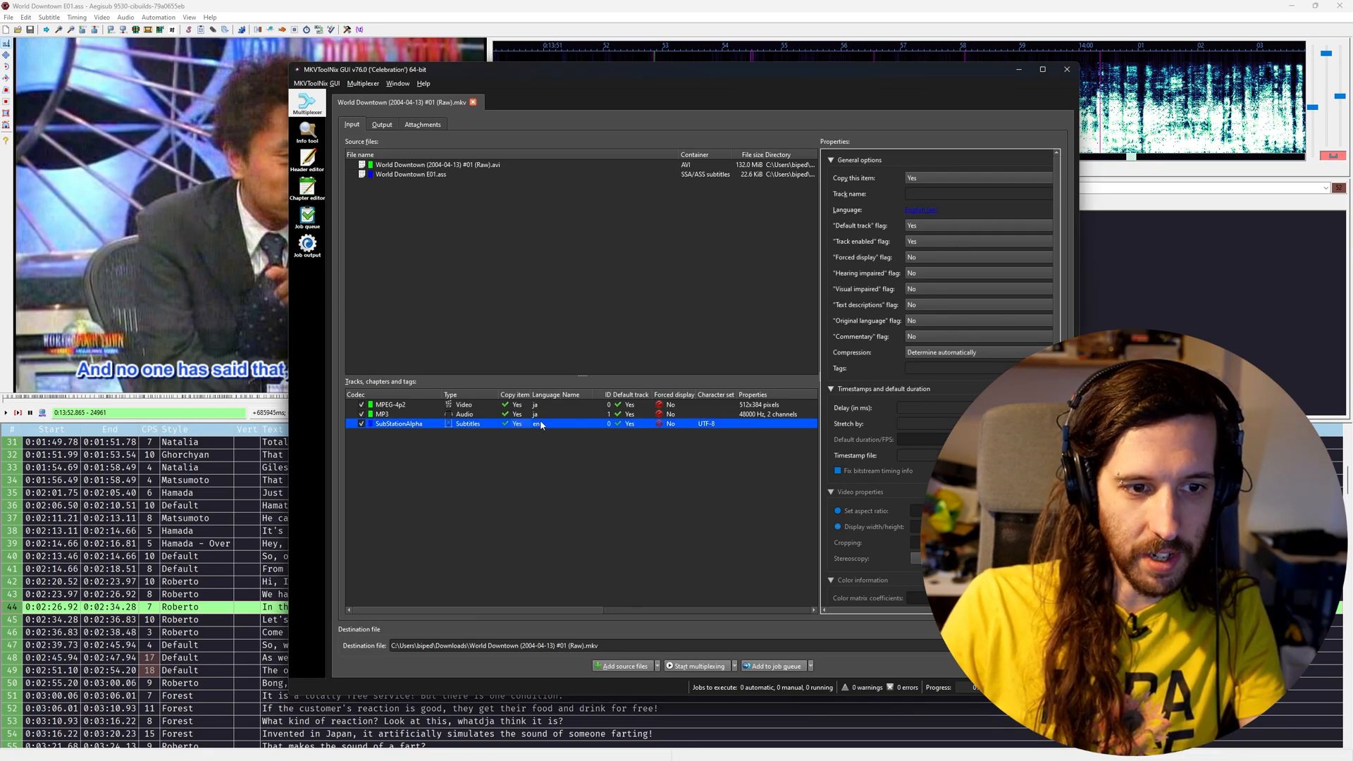
click(583, 645)
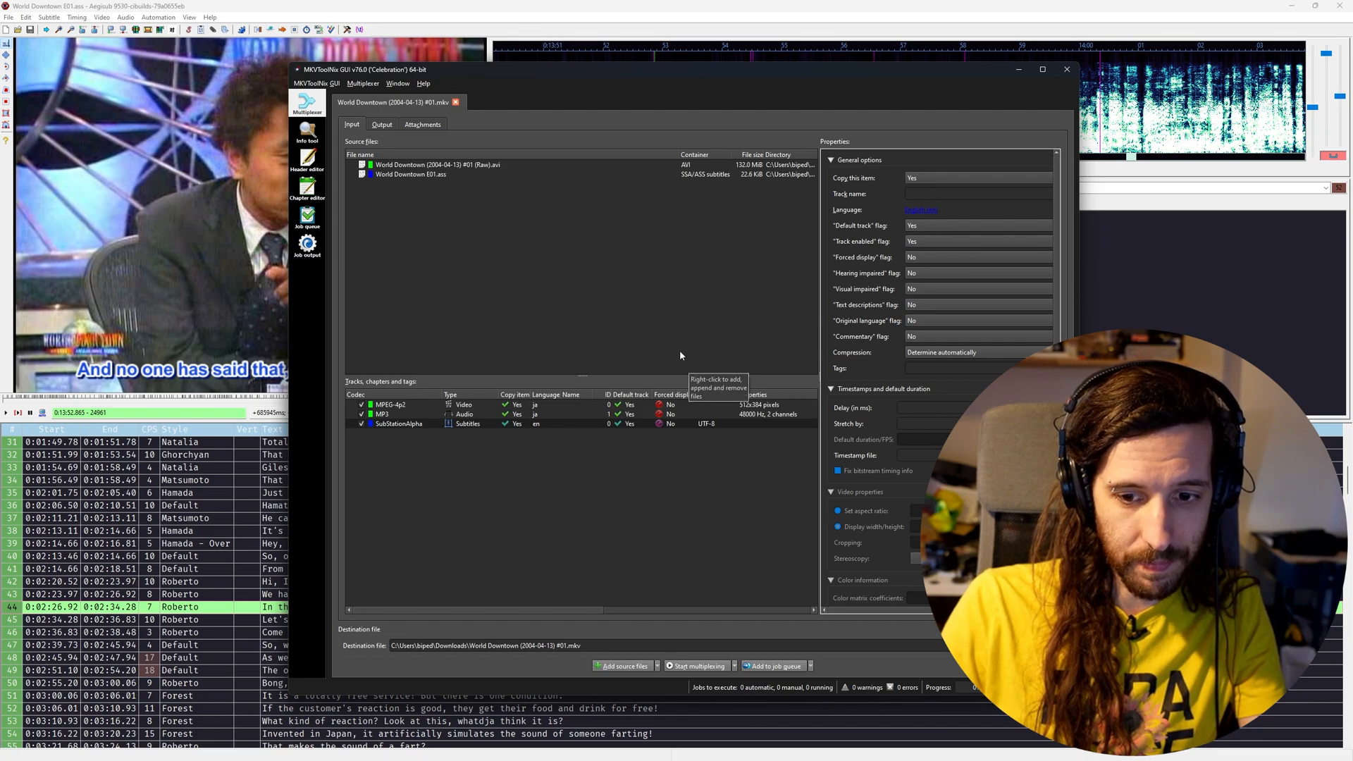
click(1066, 69)
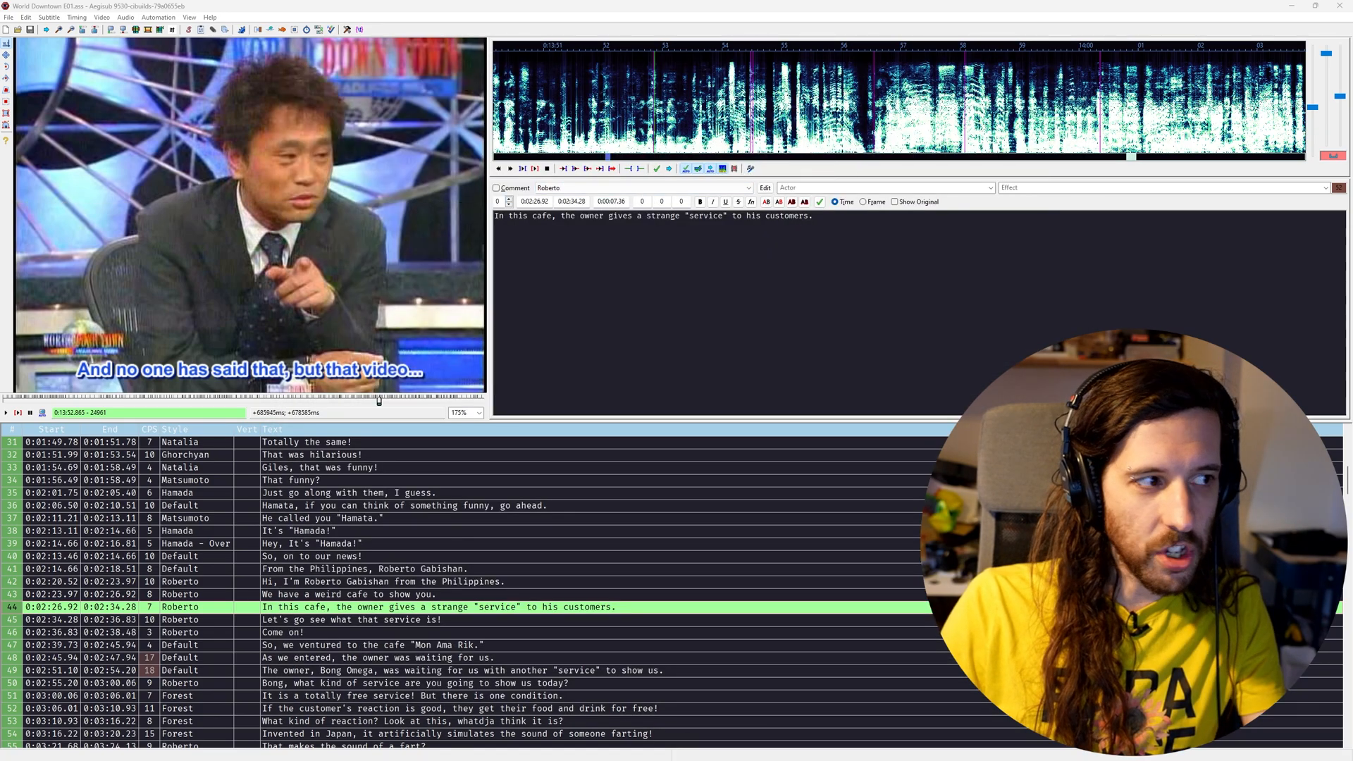
In File Explorer, open The Silent Library's World Downtown Headline News folder on the tsl drive, with Downloads in a second window beside it
key(super+e)
drag(471, 108, 951, 109)
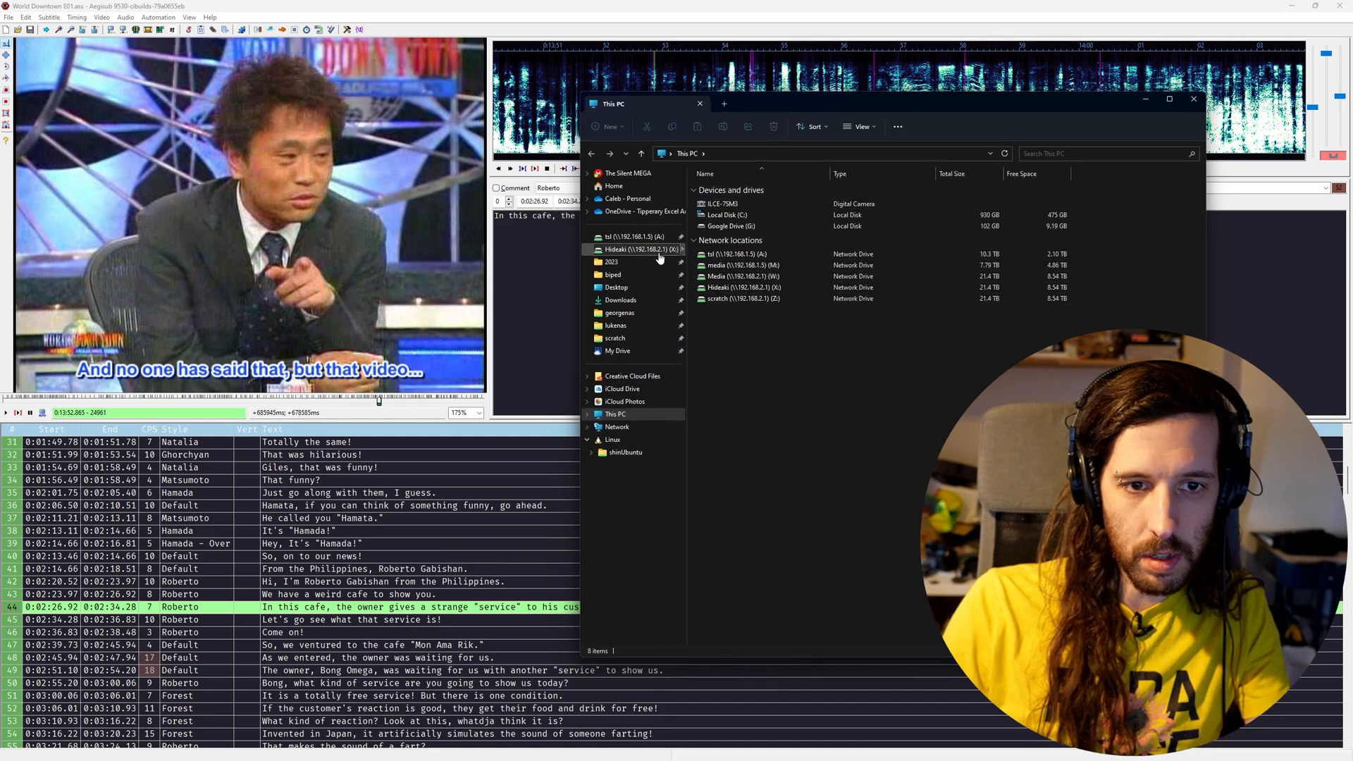
click(631, 236)
double_click(747, 189)
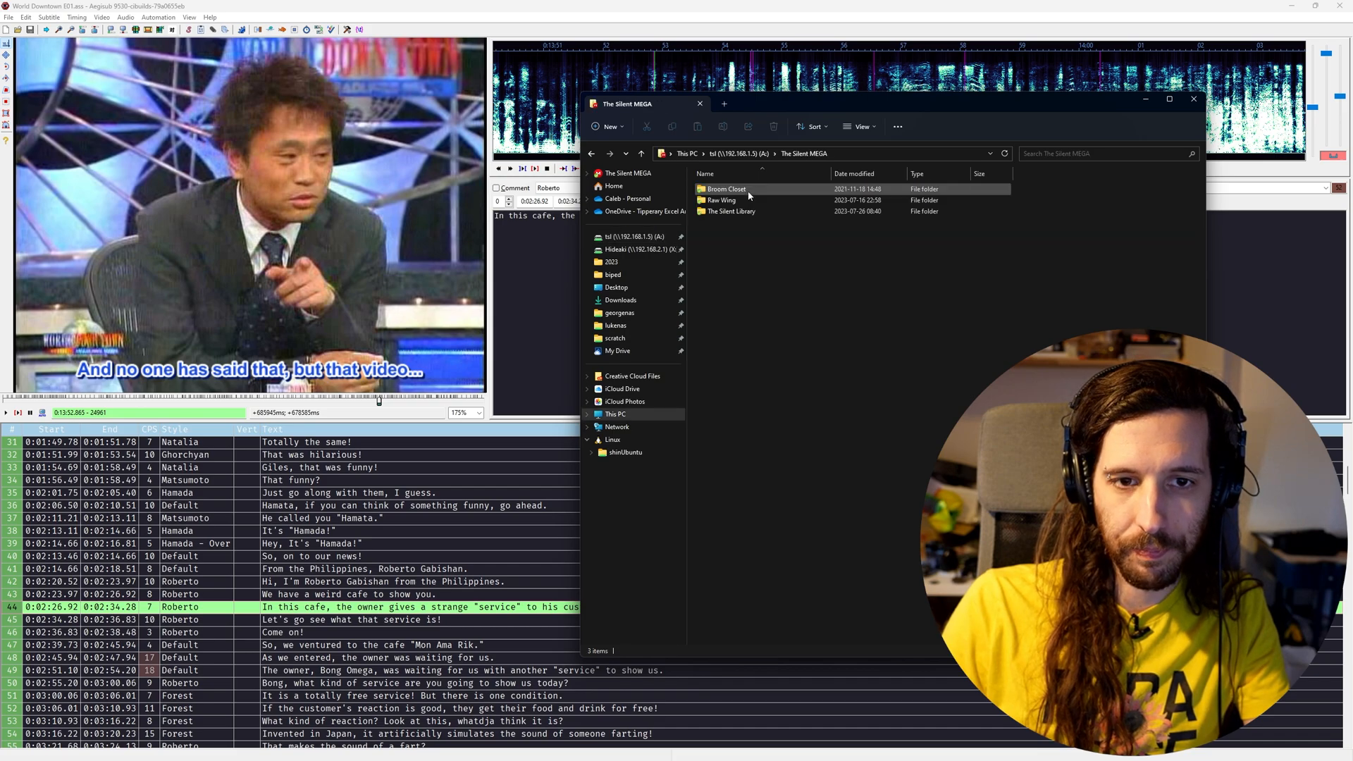
double_click(765, 211)
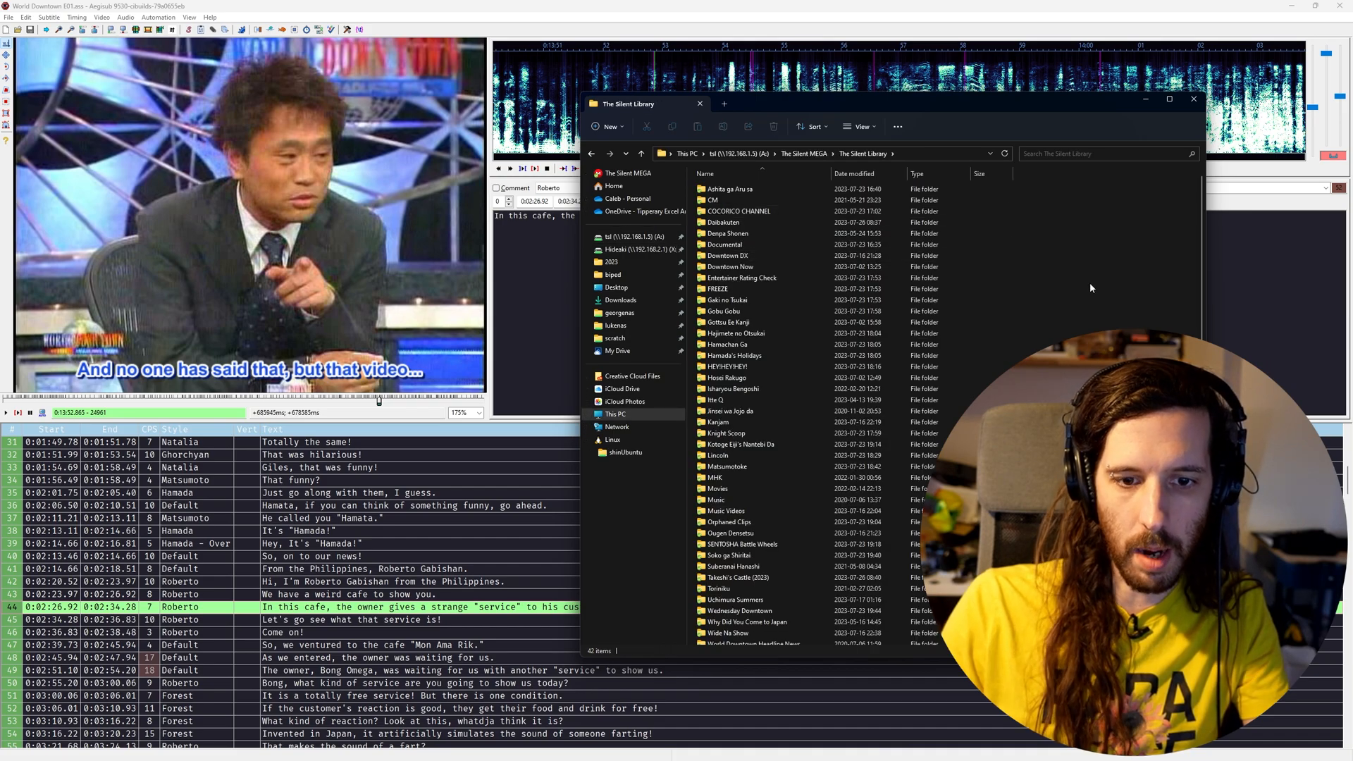
key(End)
key(Return)
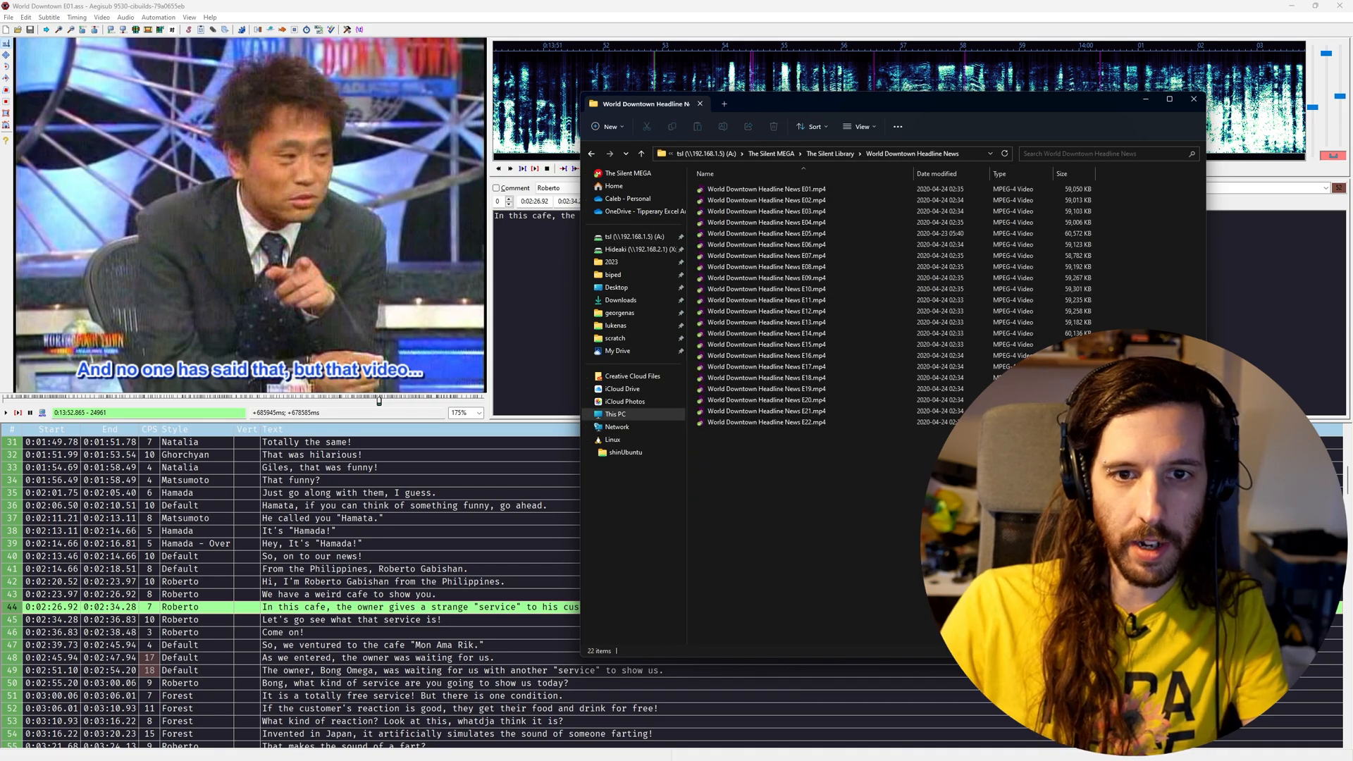
key(super+e)
drag(801, 121, 220, 120)
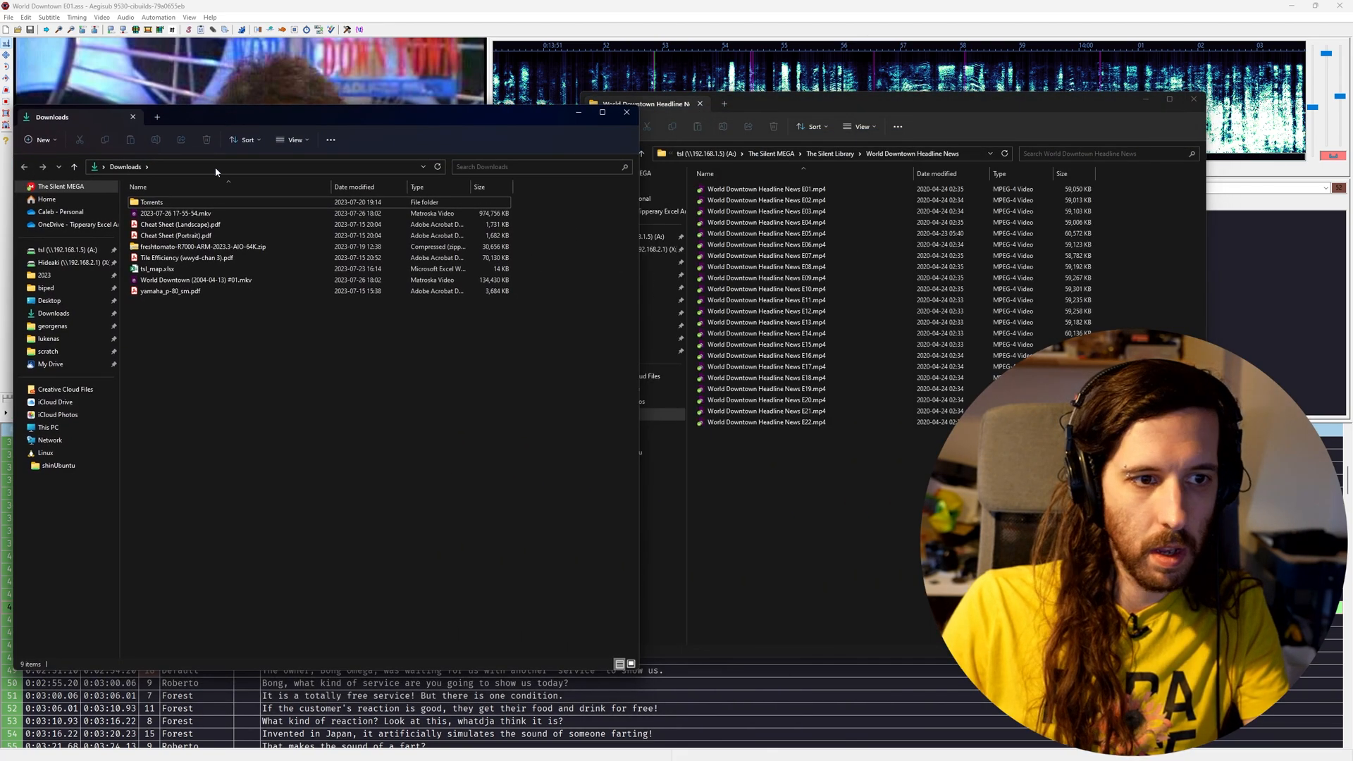
Play World Downtown (2004-04-13) #01.mkv from Downloads to check the subtitled video, and close the player
click(218, 280)
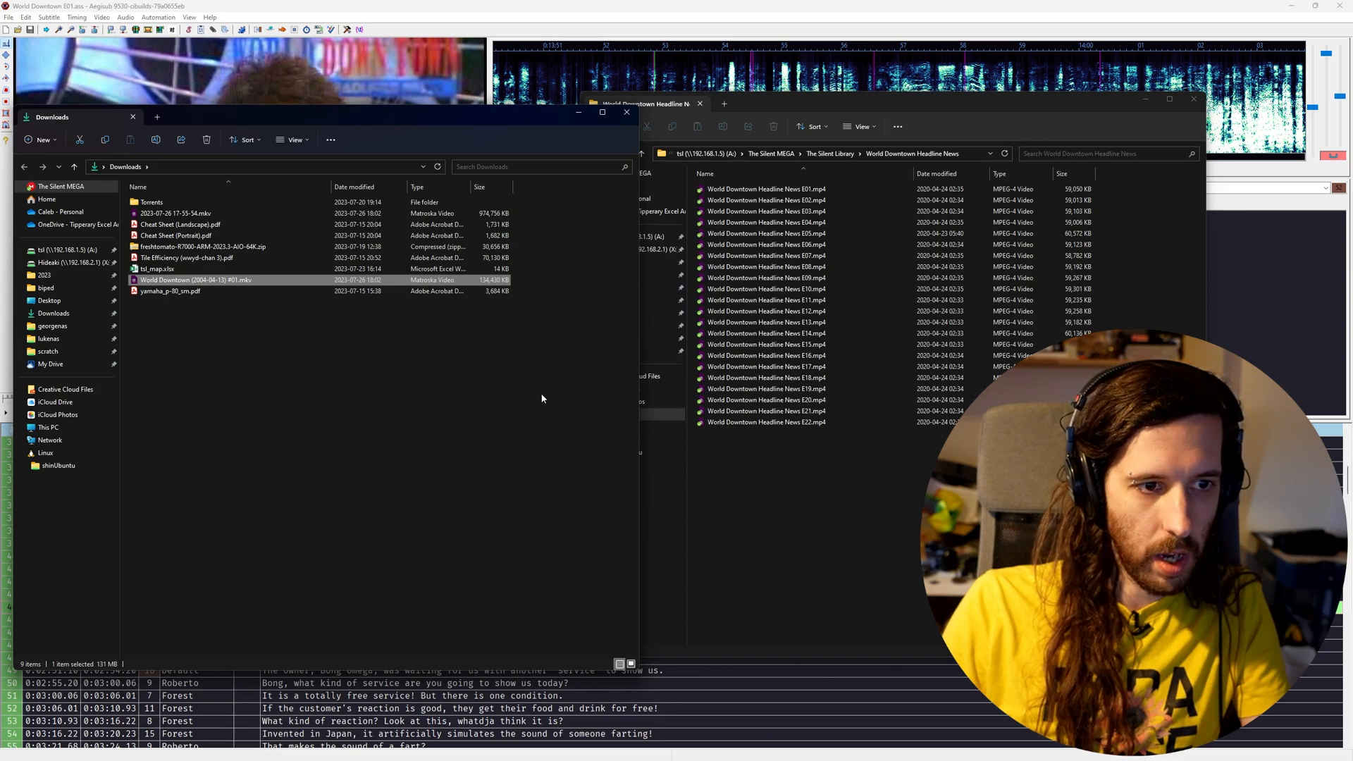
click(862, 488)
double_click(310, 280)
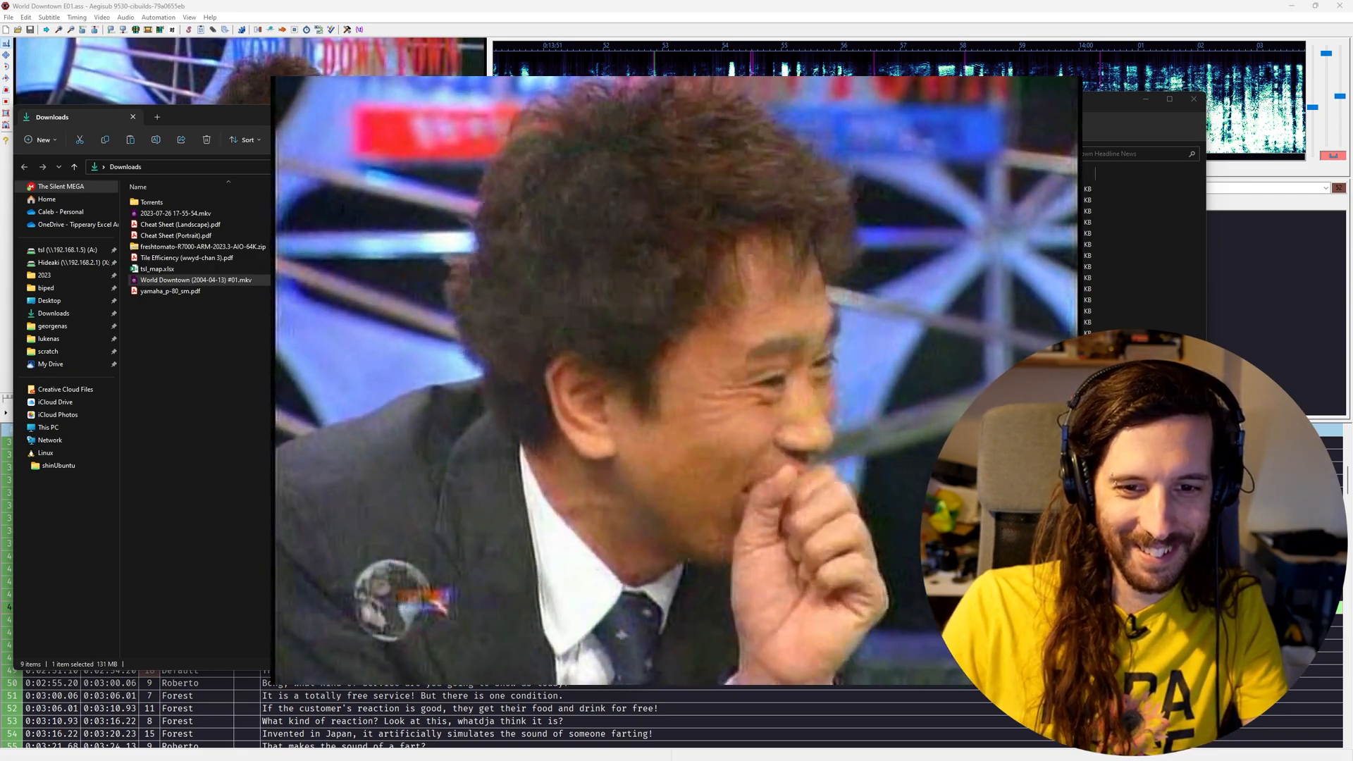
key(q)
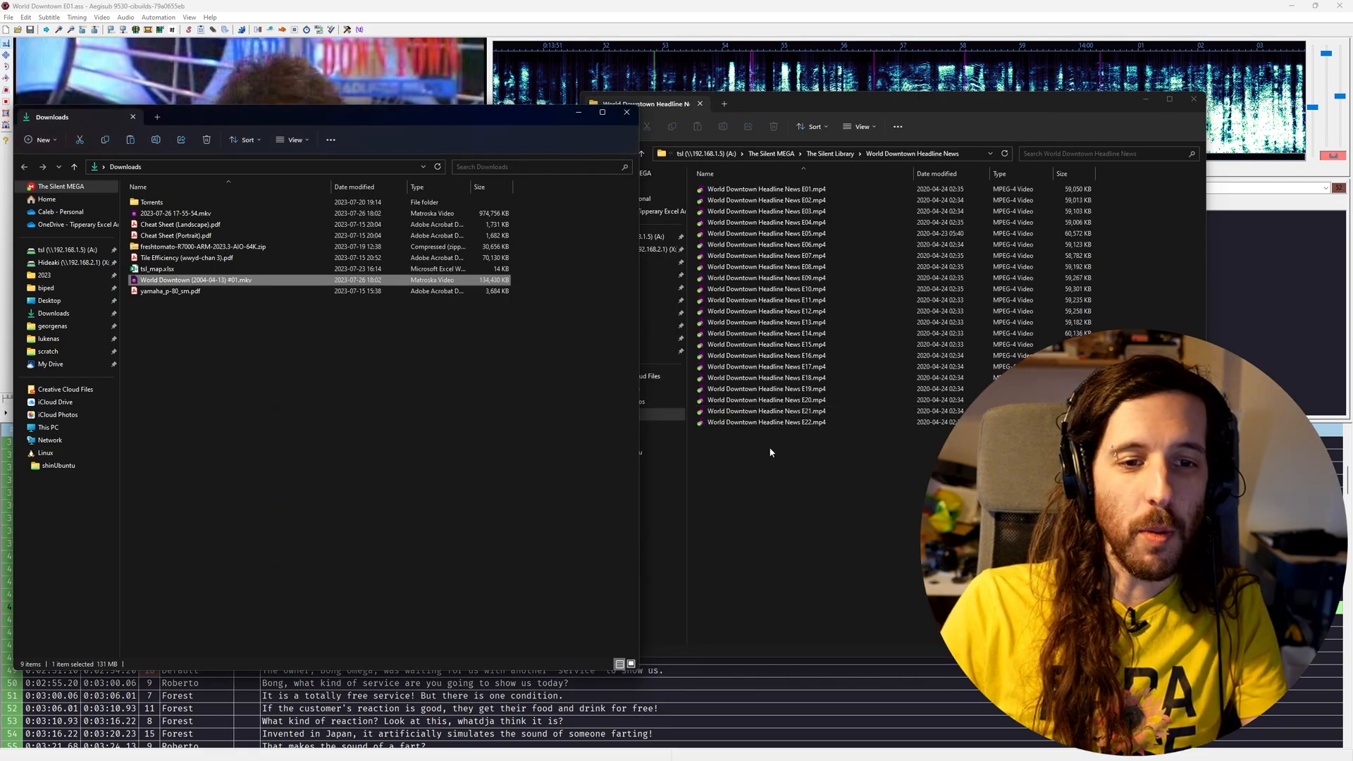
Create a folder named Old Raws inside the World Downtown Headline News folder
click(175, 282)
click(713, 420)
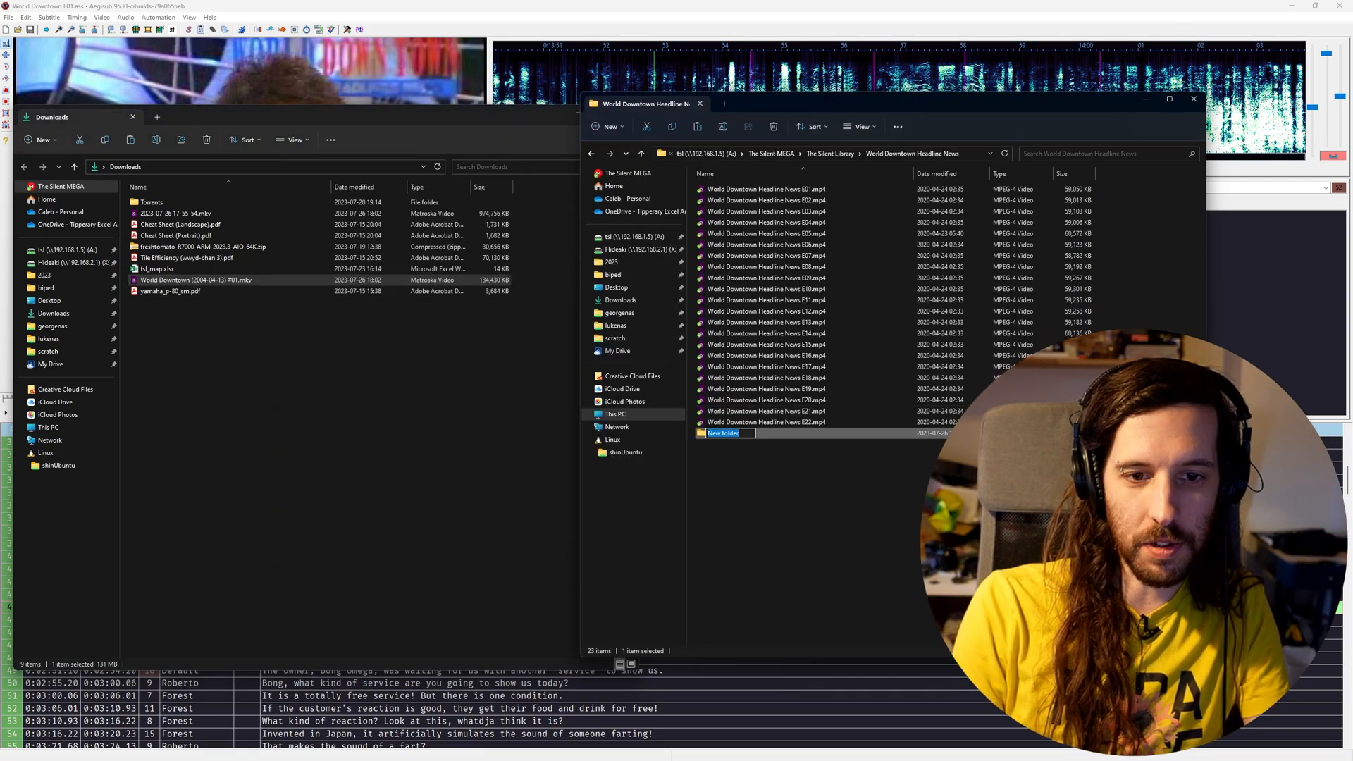
text(Old Raws)
key(Return)
Move the World Downtown Headline News E01 to E22 MP4 files into the Old Raws folder and rename that folder Old Hardsubs
drag(815, 501, 724, 190)
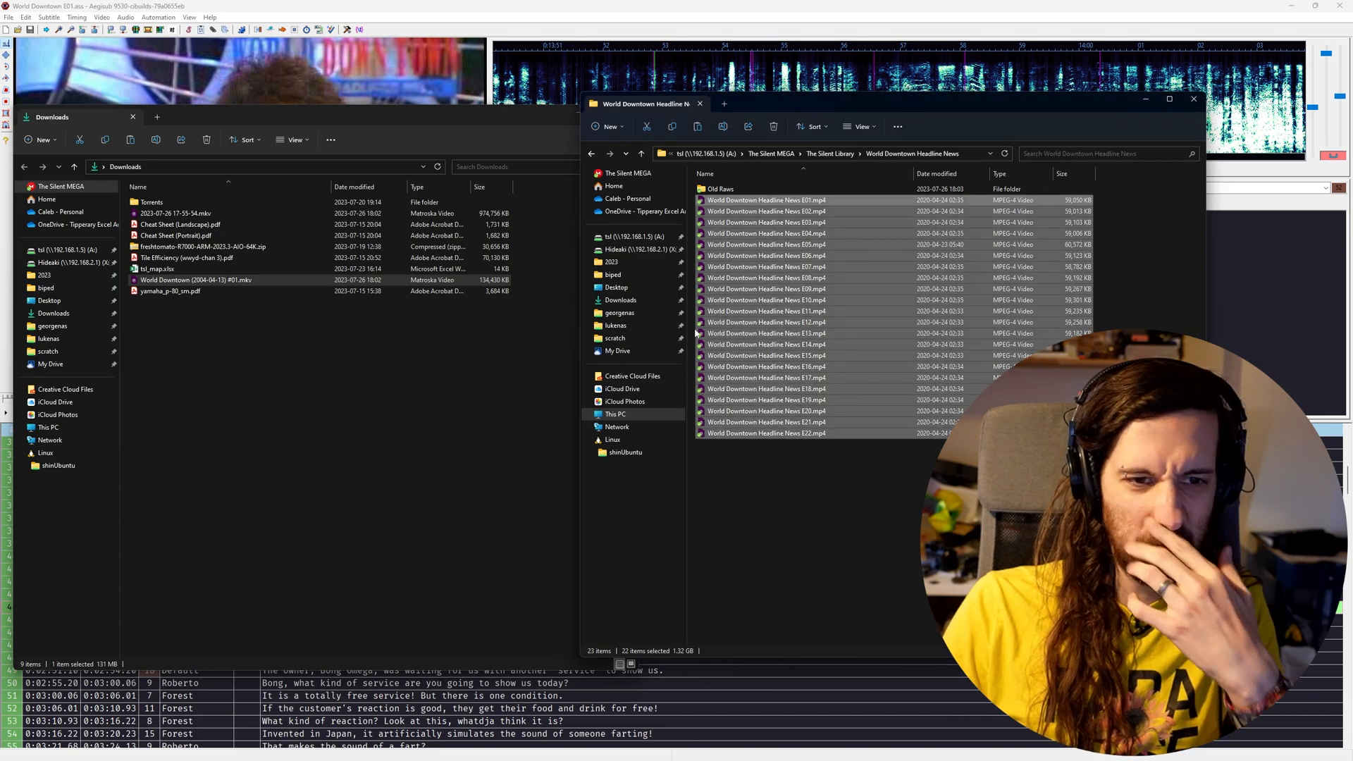
click(733, 188)
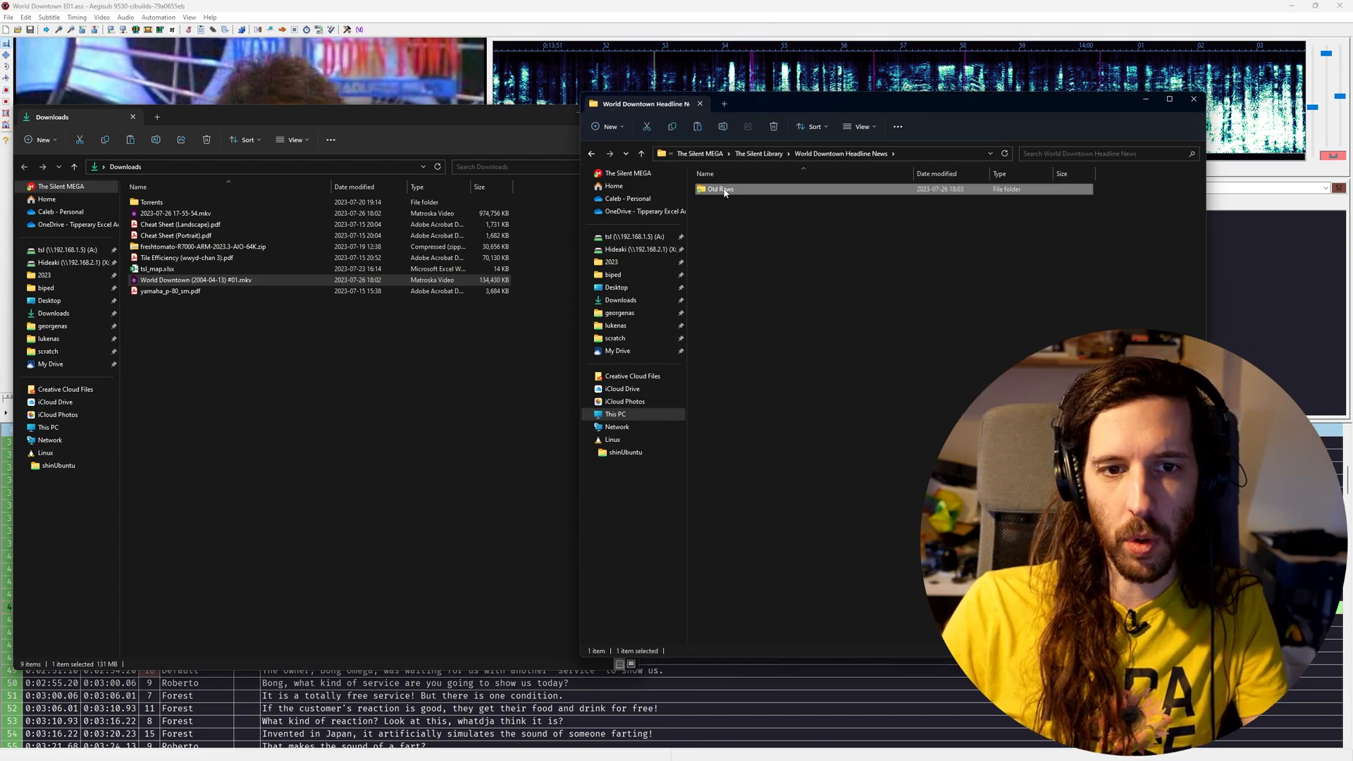
text(Hardsubs)
key(Return)
Move World Downtown (2004-04-13) #01.mkv from Downloads into the World Downtown Headline News folder, and close both File Explorer windows
click(232, 280)
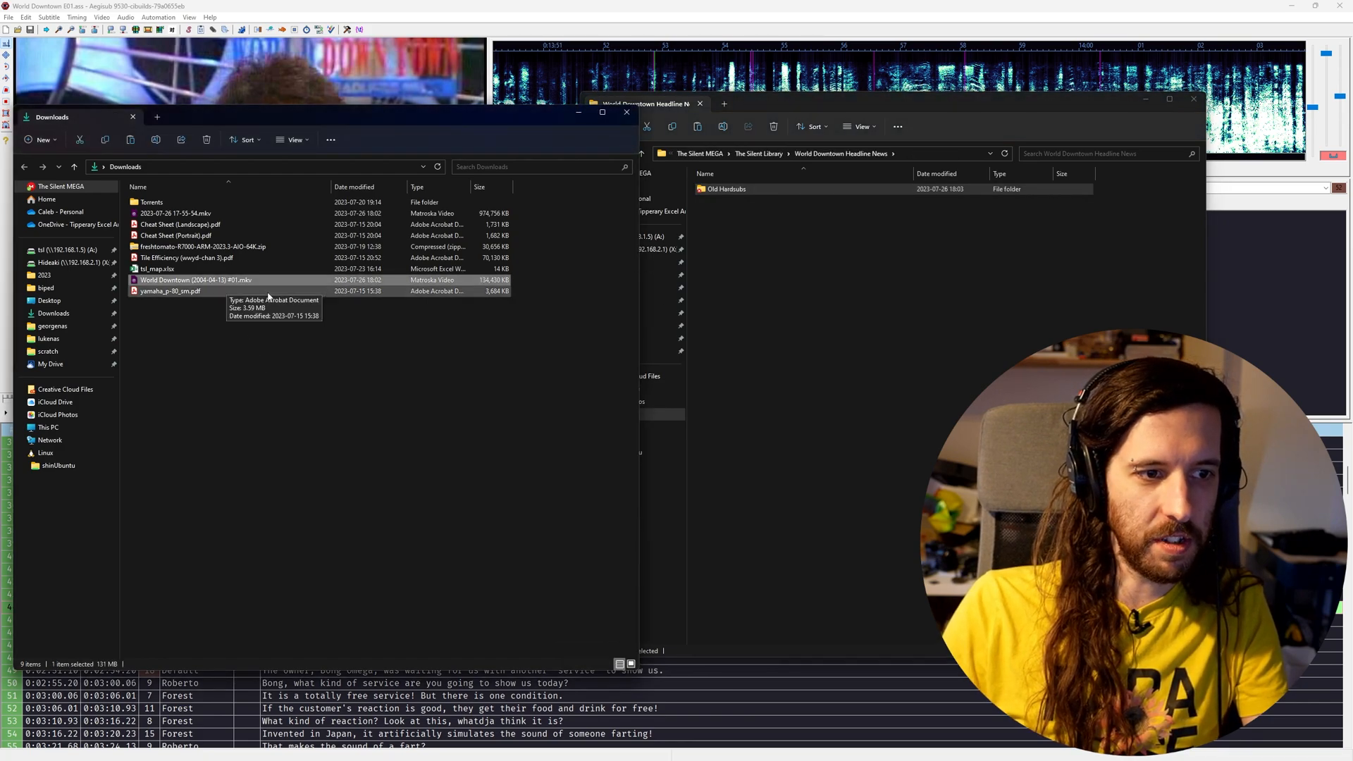
click(835, 353)
key(ctrl+v)
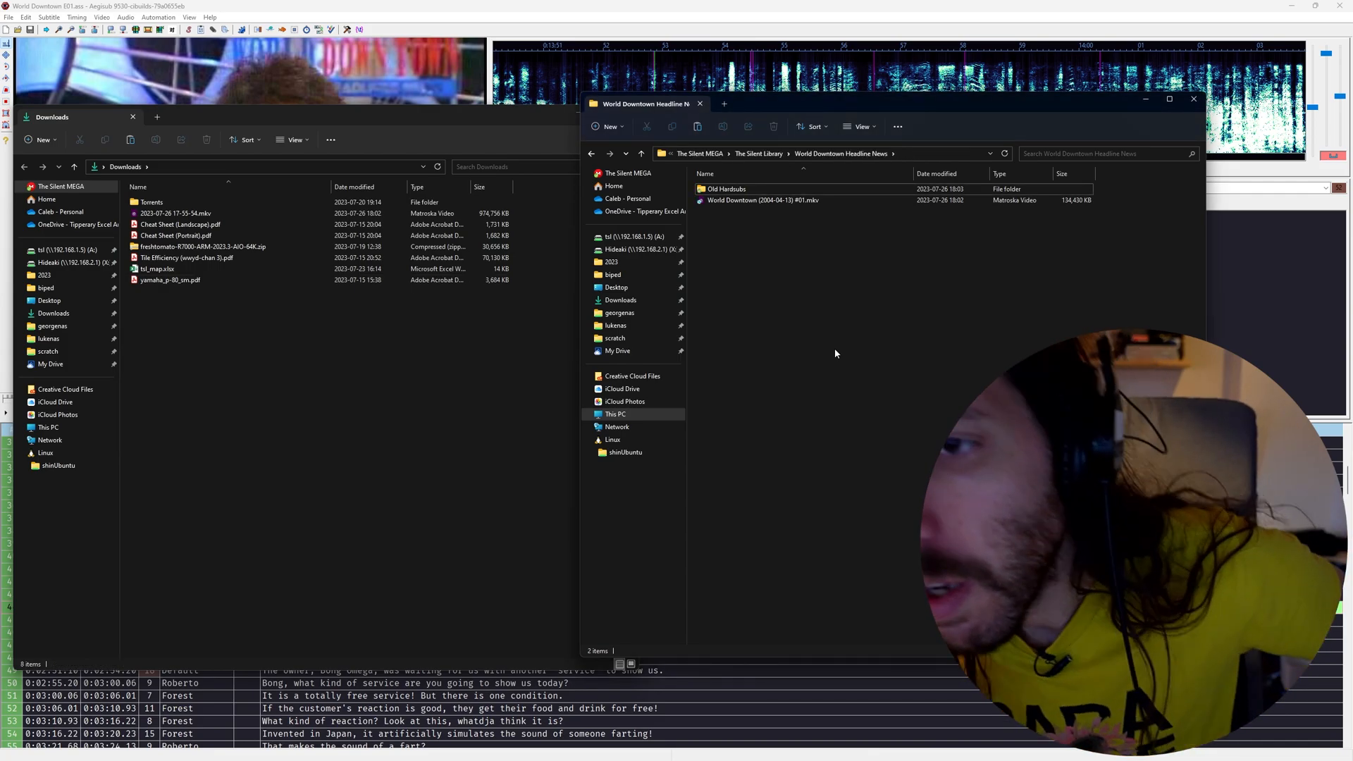
click(1193, 98)
drag(511, 116, 838, 102)
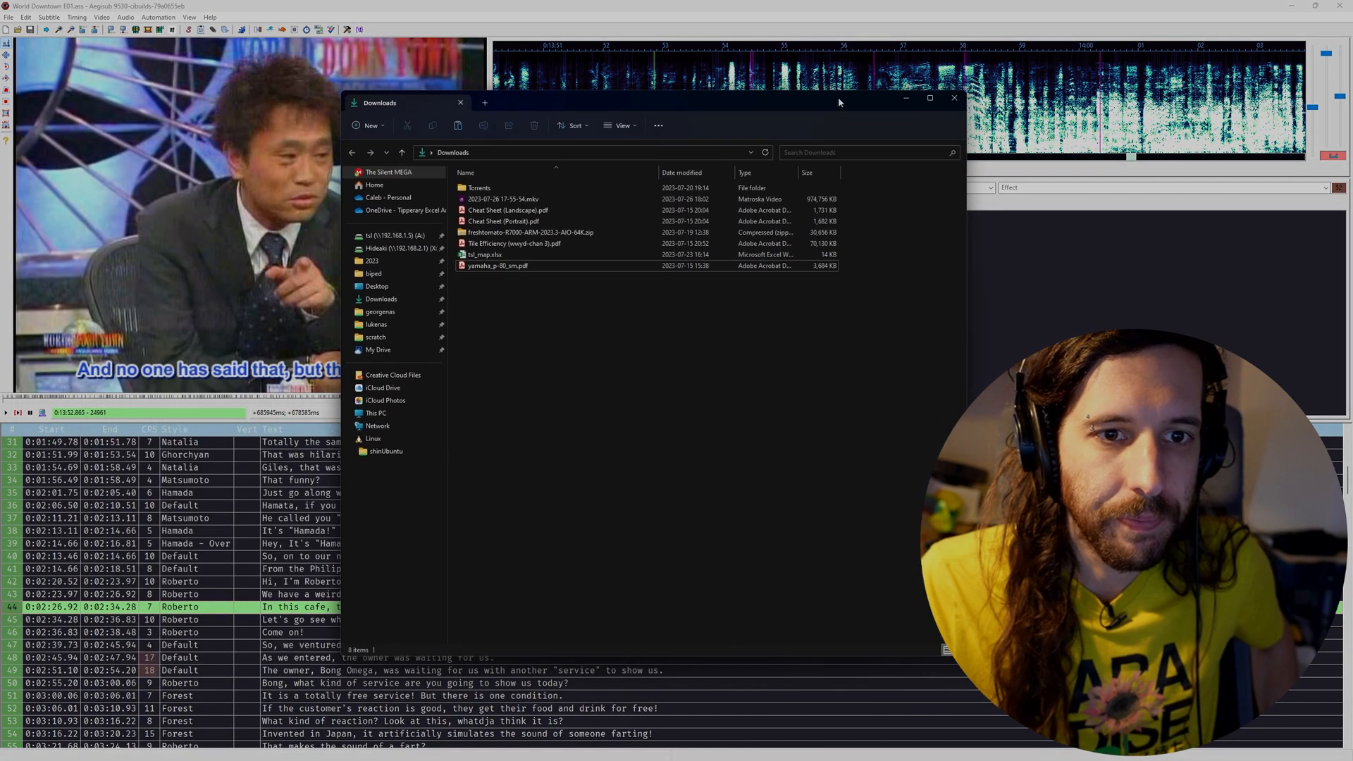
click(956, 99)
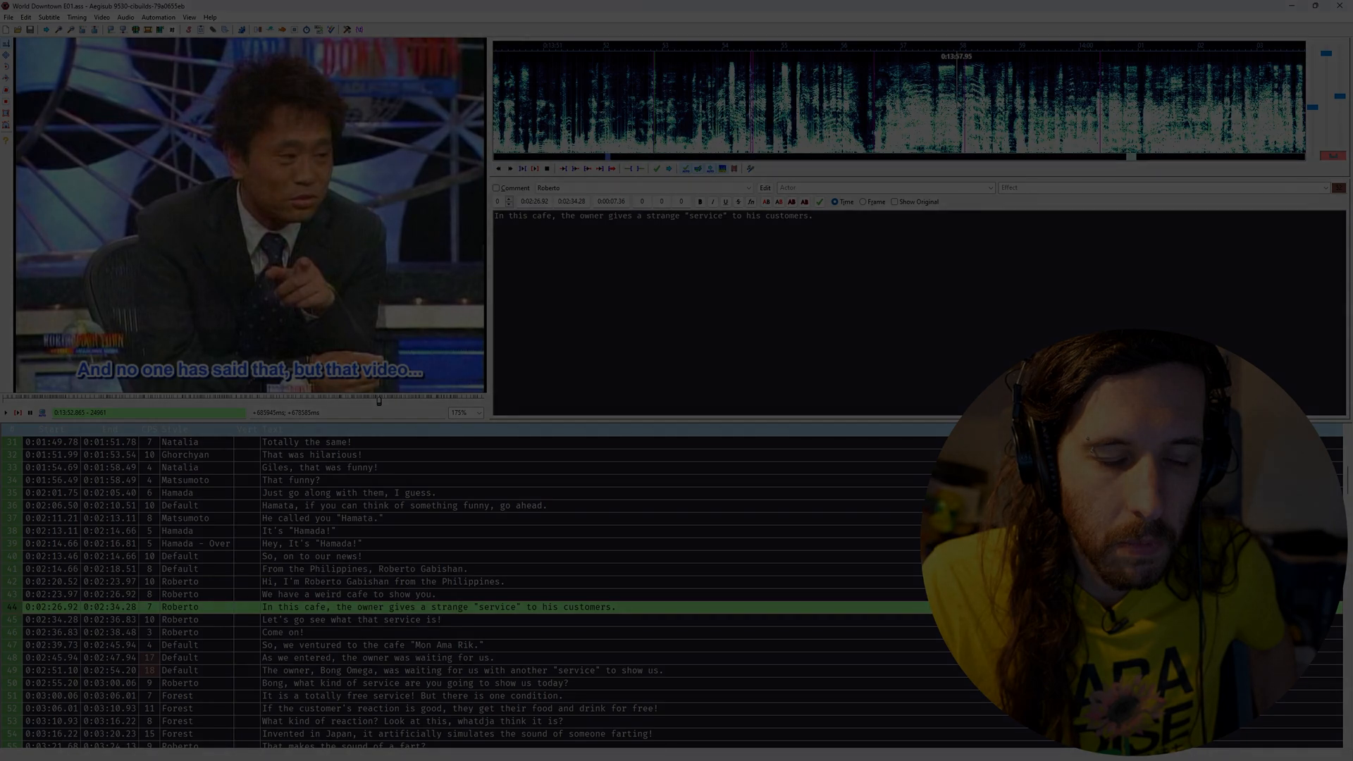